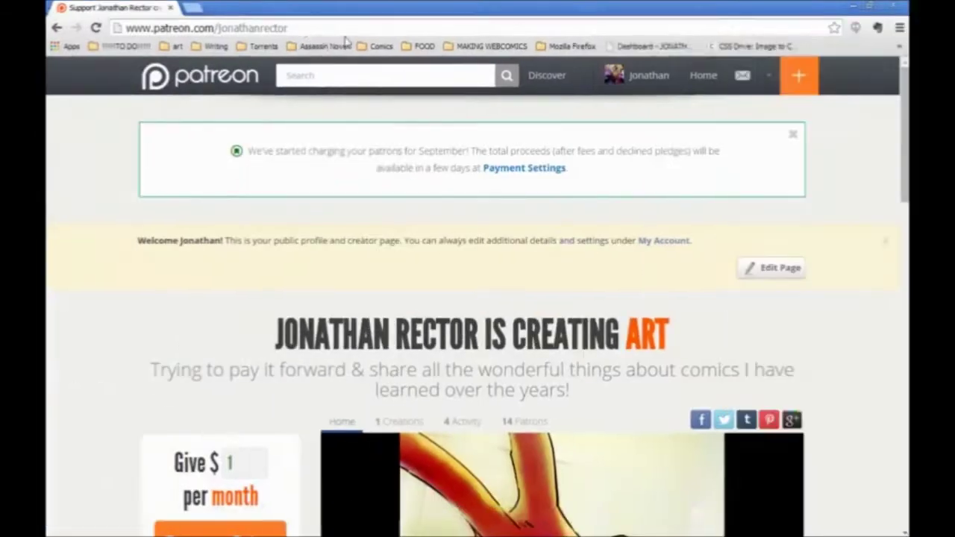
Review the creator page's introduction and the rewards offered for each monthly pledge tier.
{"action": "scroll", "coordinate": [471, 275], "scroll_direction": "down", "scroll_amount": 2}
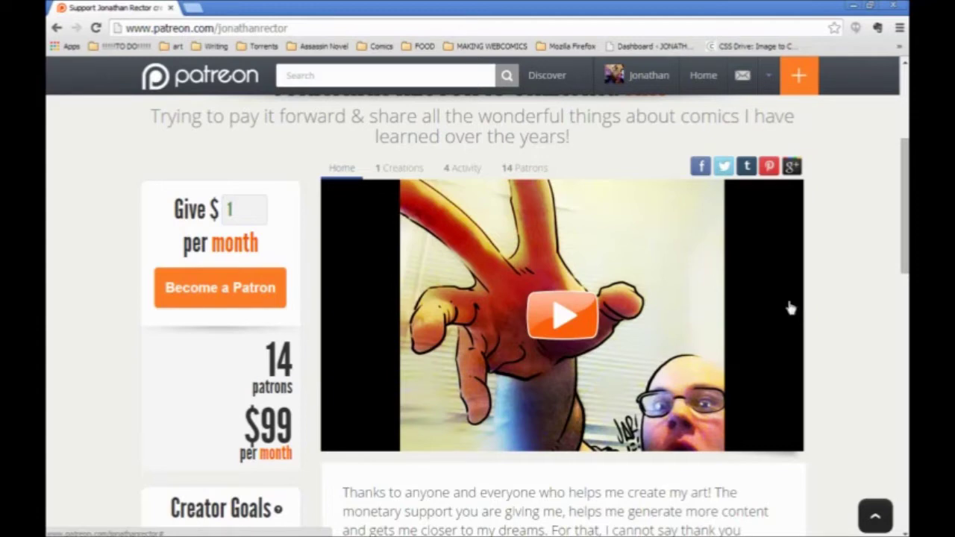
{"action": "scroll", "coordinate": [111, 398], "scroll_direction": "down", "scroll_amount": 3}
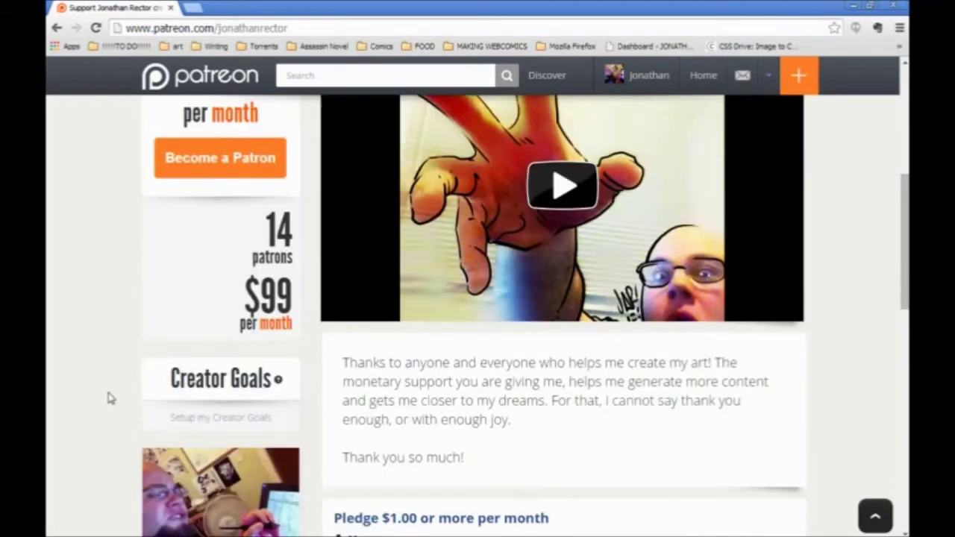
{"action": "scroll", "coordinate": [111, 397], "scroll_direction": "down", "scroll_amount": 2}
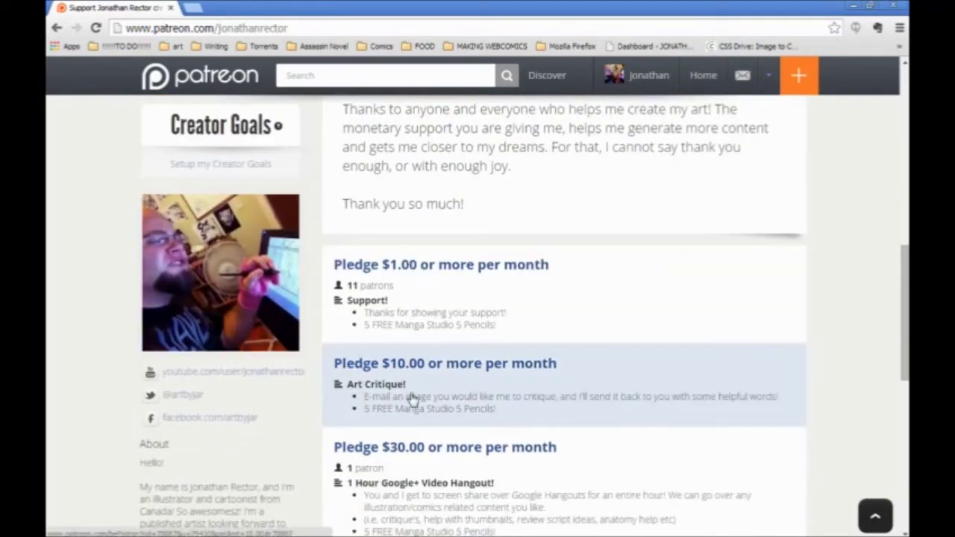
{"action": "scroll", "coordinate": [595, 364], "scroll_direction": "down", "scroll_amount": 1}
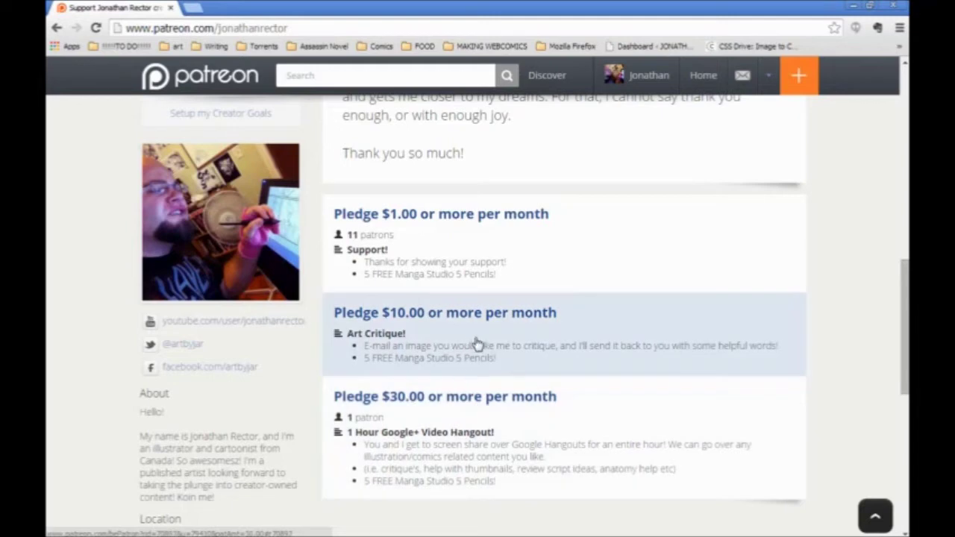
{"action": "scroll", "coordinate": [474, 343], "scroll_direction": "up", "scroll_amount": 3}
{"action": "scroll", "coordinate": [475, 341], "scroll_direction": "down", "scroll_amount": 1}
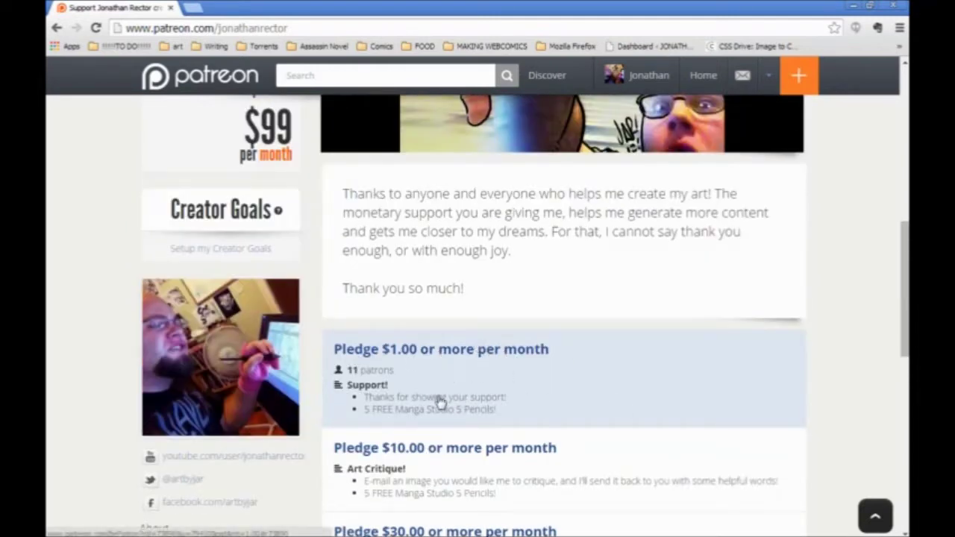
{"action": "scroll", "coordinate": [518, 377], "scroll_direction": "down", "scroll_amount": 2}
{"action": "left_click", "coordinate": [518, 377]}
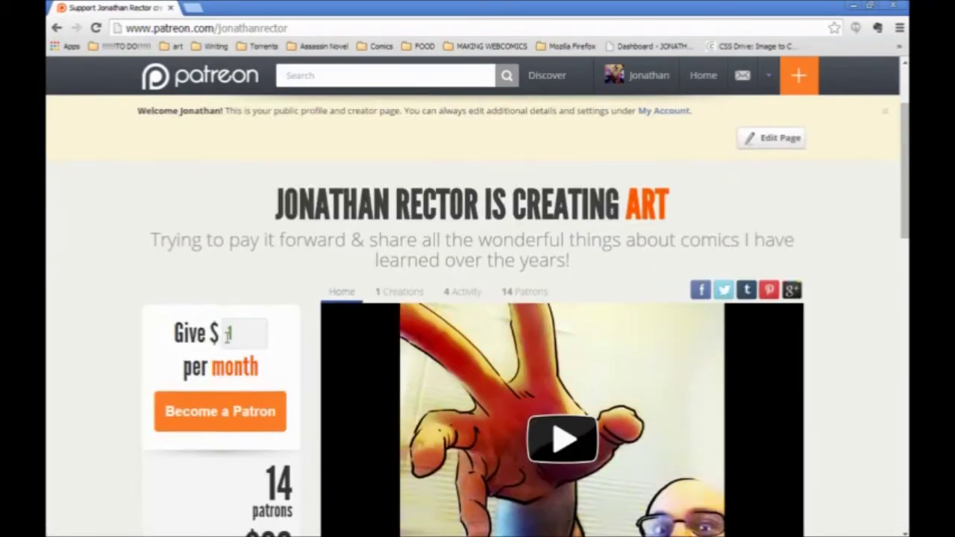
Set the monthly pledge amount to $0.01 and check the patron and earnings figures.
{"action": "left_click", "coordinate": [229, 334]}
{"action": "type", "text": "0.01"}
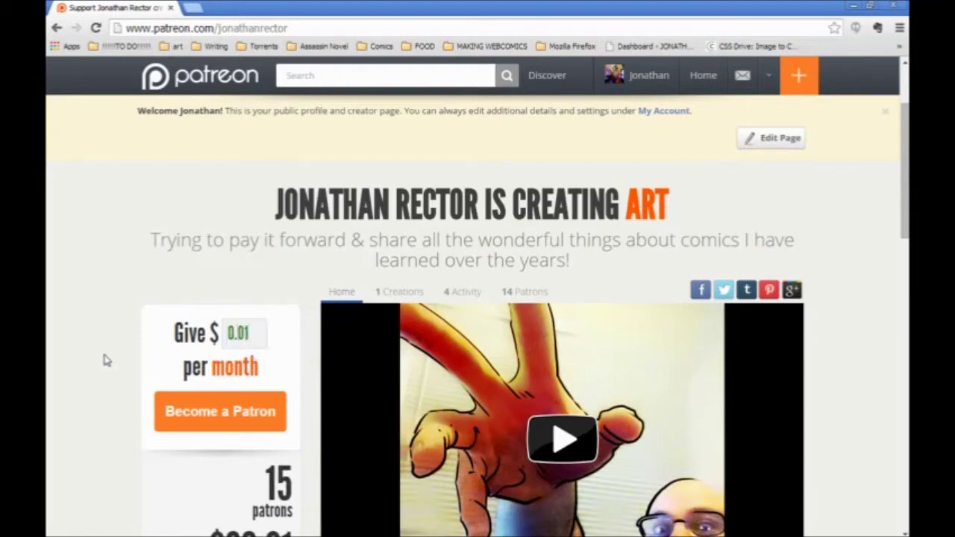
{"action": "scroll", "coordinate": [102, 358], "scroll_direction": "down", "scroll_amount": 5}
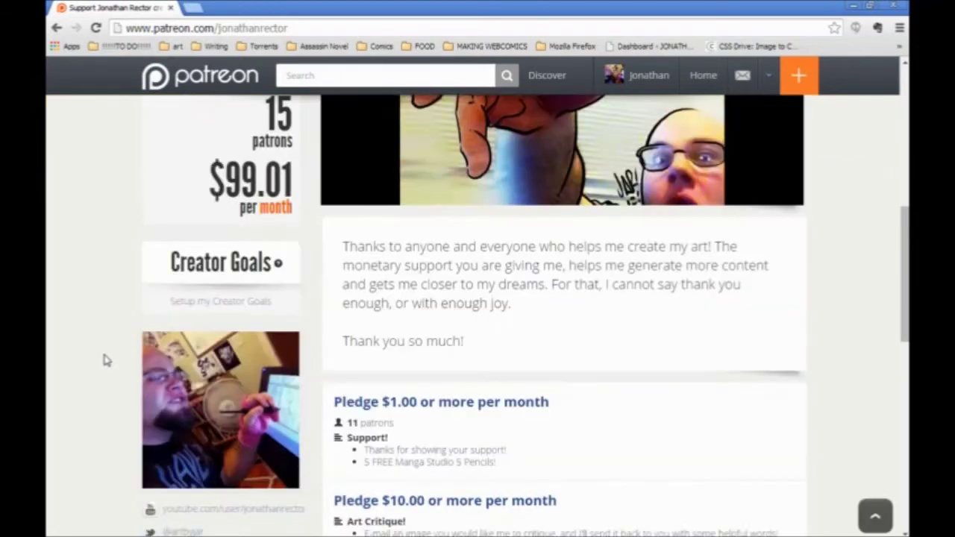
{"action": "scroll", "coordinate": [104, 360], "scroll_direction": "up", "scroll_amount": 3}
{"action": "left_click", "coordinate": [198, 261]}
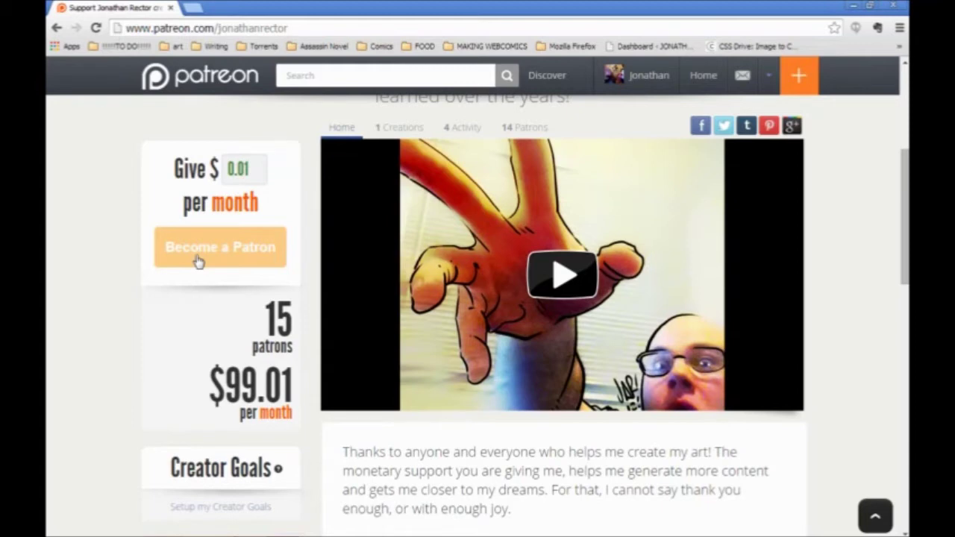
{"action": "left_click", "coordinate": [255, 169]}
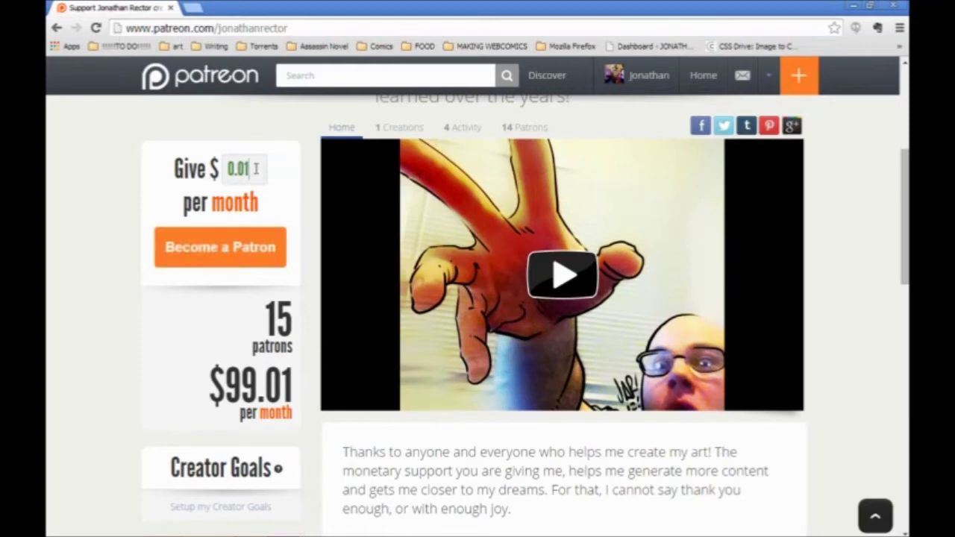
{"action": "key", "text": "ctrl+a"}
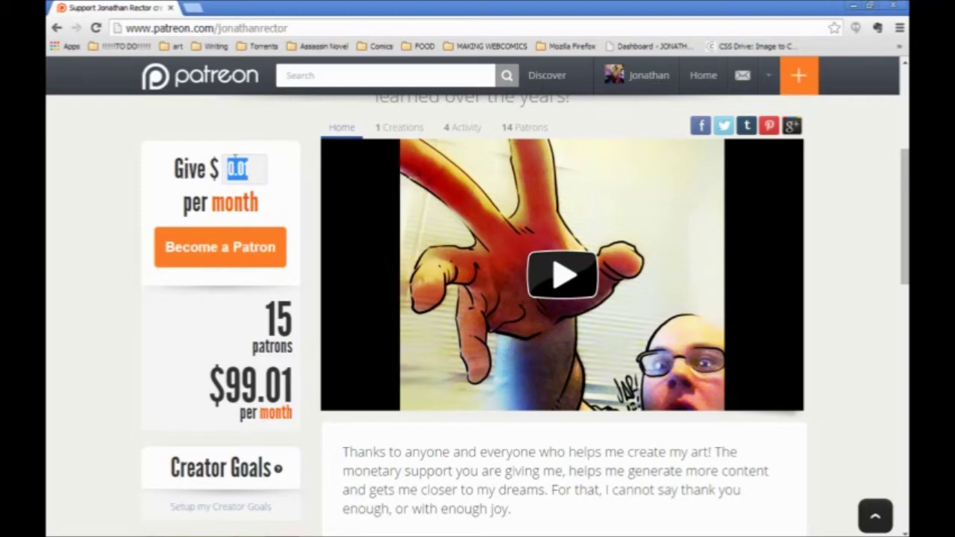
{"action": "left_click", "coordinate": [137, 206]}
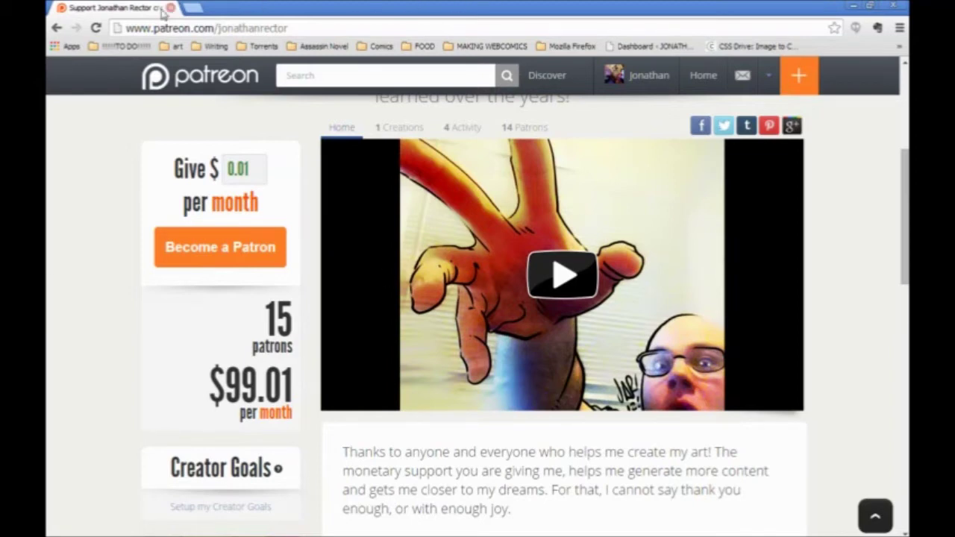
Close the browser and examine the inked cover page in Manga Studio, from the winged figure down to the curved city.
{"action": "left_click", "coordinate": [893, 6]}
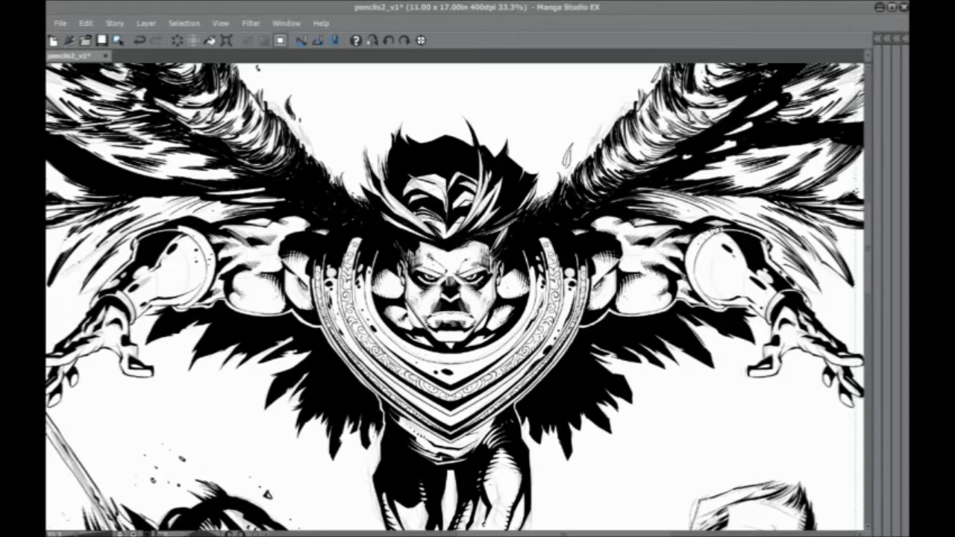
{"action": "left_click_drag", "start_coordinate": [337, 421], "coordinate": [353, 396]}
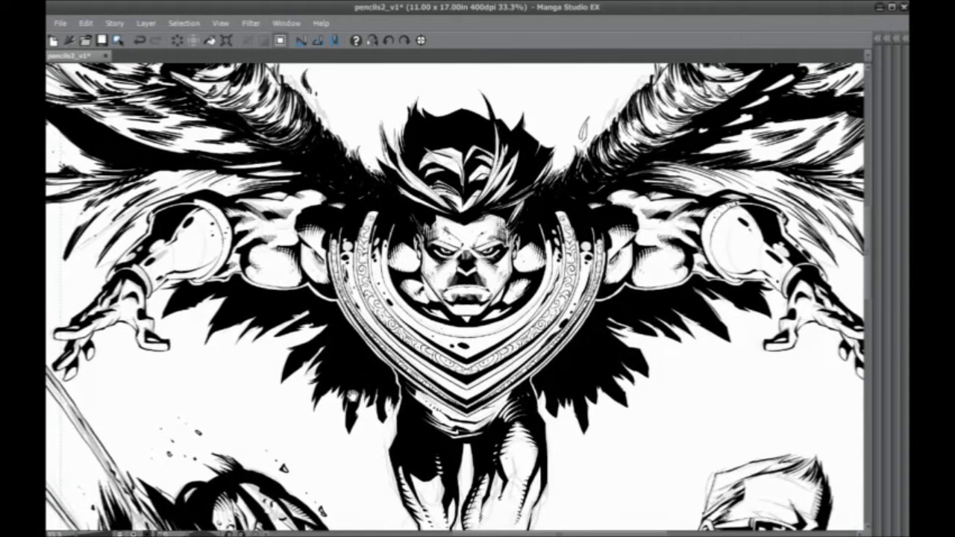
{"action": "scroll", "coordinate": [304, 387], "scroll_direction": "down", "scroll_amount": 3}
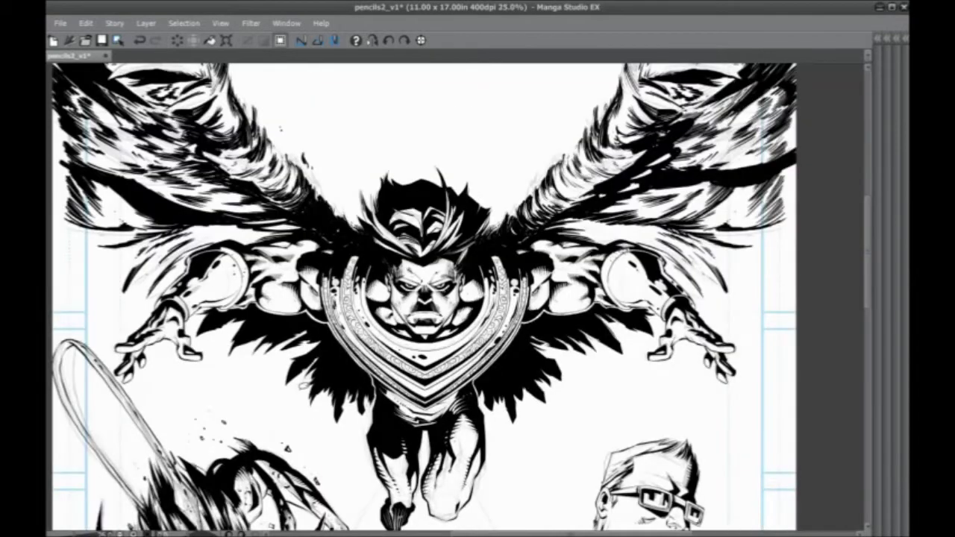
{"action": "left_click_drag", "start_coordinate": [302, 388], "coordinate": [356, 223]}
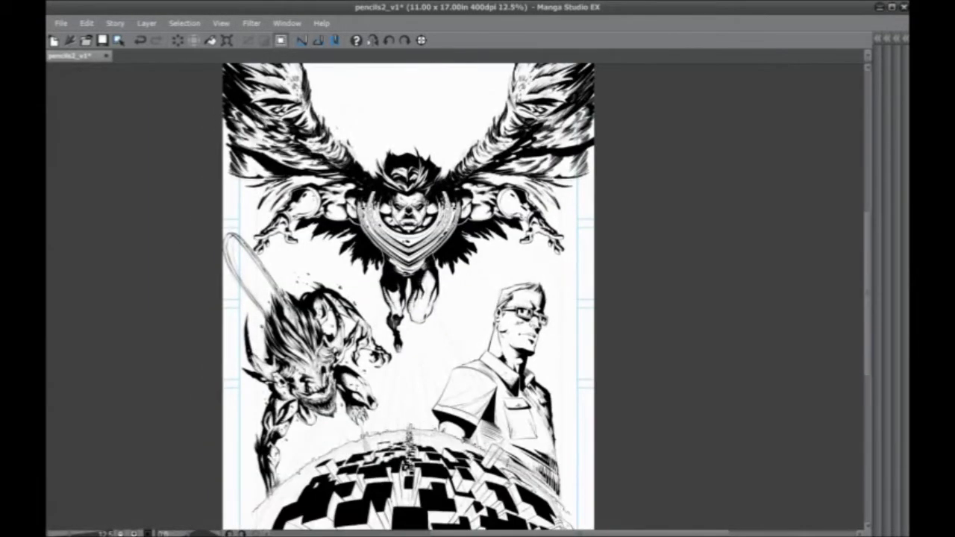
{"action": "scroll", "coordinate": [321, 164], "scroll_direction": "up", "scroll_amount": 2}
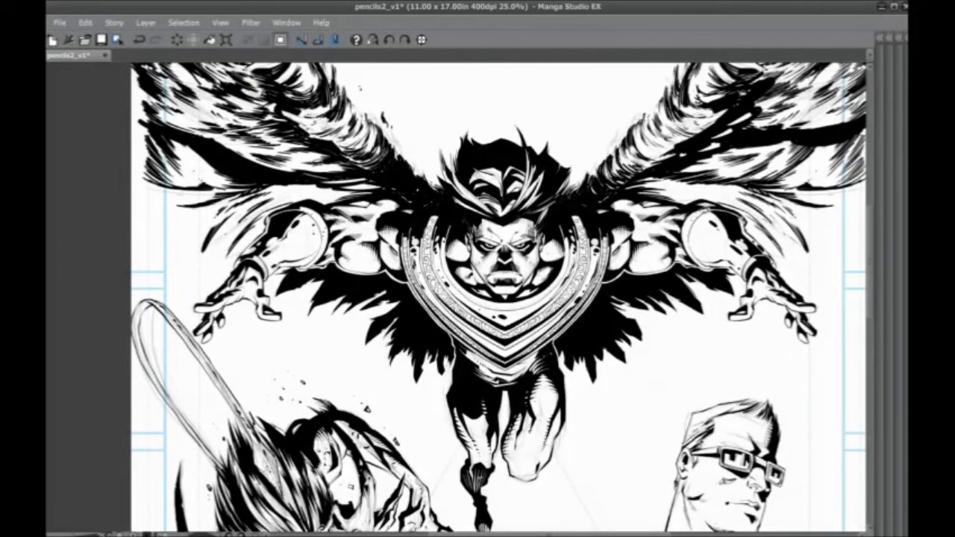
{"action": "left_click_drag", "start_coordinate": [427, 469], "coordinate": [416, 123]}
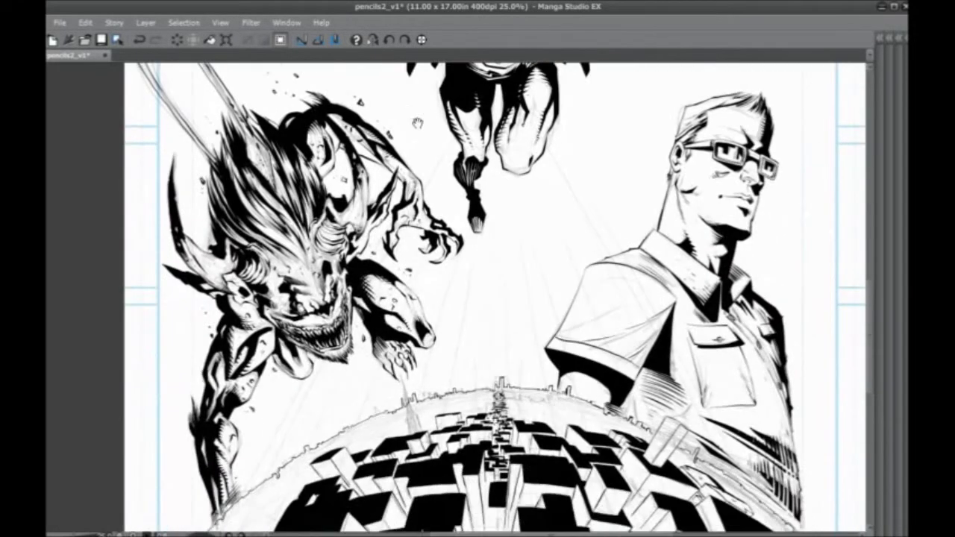
{"action": "left_click_drag", "start_coordinate": [416, 338], "coordinate": [406, 222]}
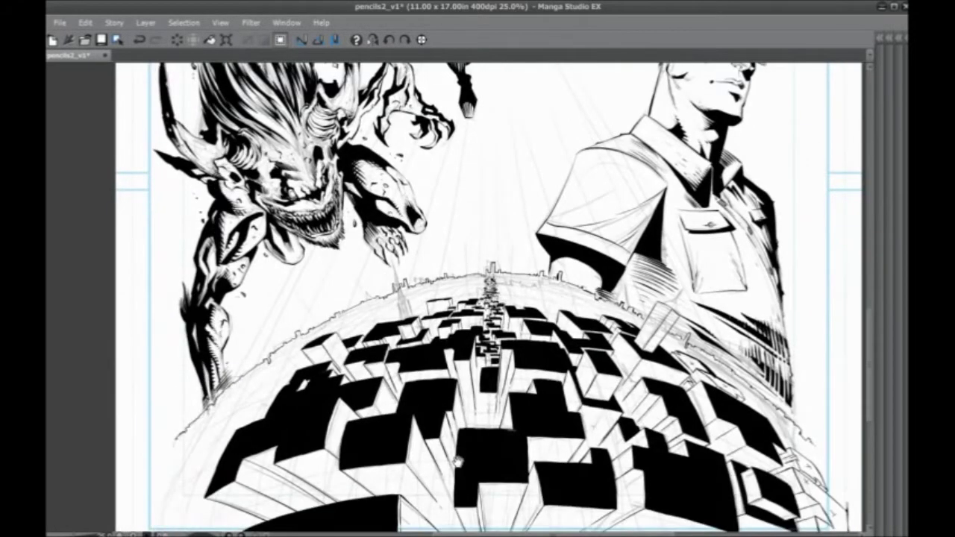
{"action": "left_click_drag", "start_coordinate": [457, 460], "coordinate": [449, 418]}
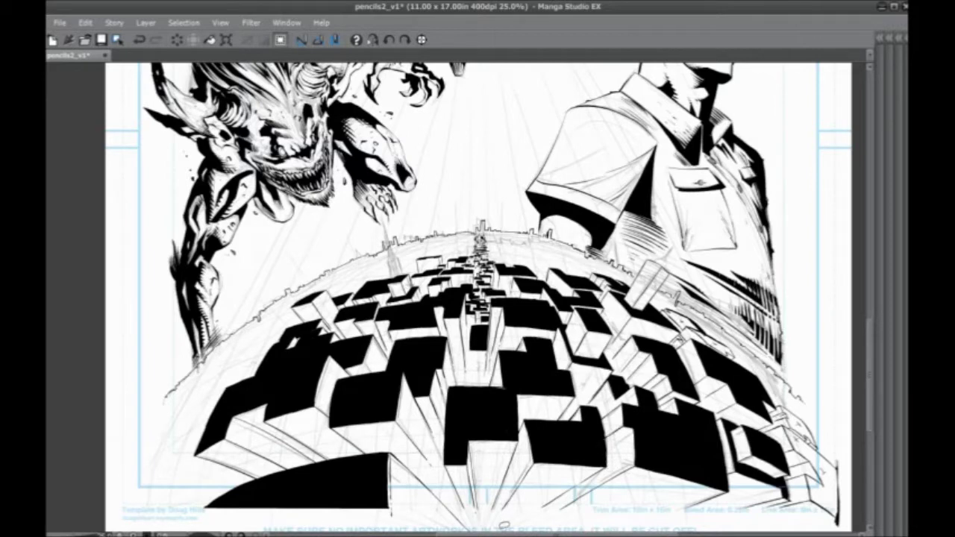
{"action": "left_click_drag", "start_coordinate": [409, 259], "coordinate": [436, 207]}
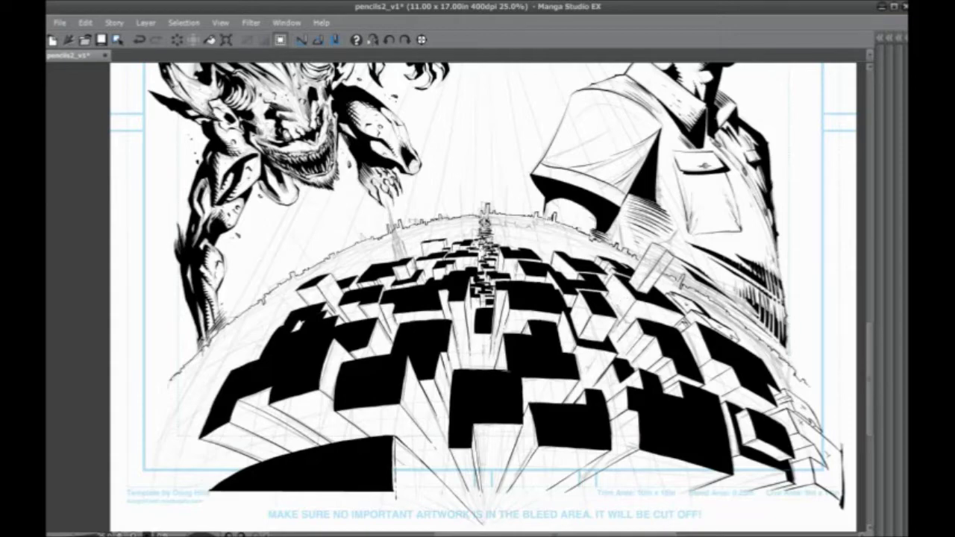
Save the pencils2_v1 artwork under its existing file name.
{"action": "left_click_drag", "start_coordinate": [477, 218], "coordinate": [488, 317]}
{"action": "scroll", "coordinate": [478, 373], "scroll_direction": "up", "scroll_amount": 8}
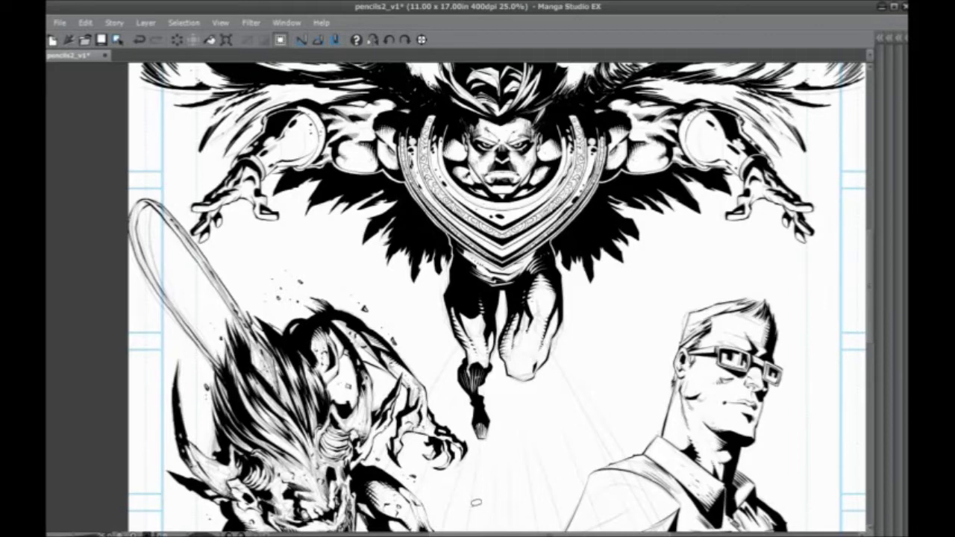
{"action": "left_click", "coordinate": [59, 22]}
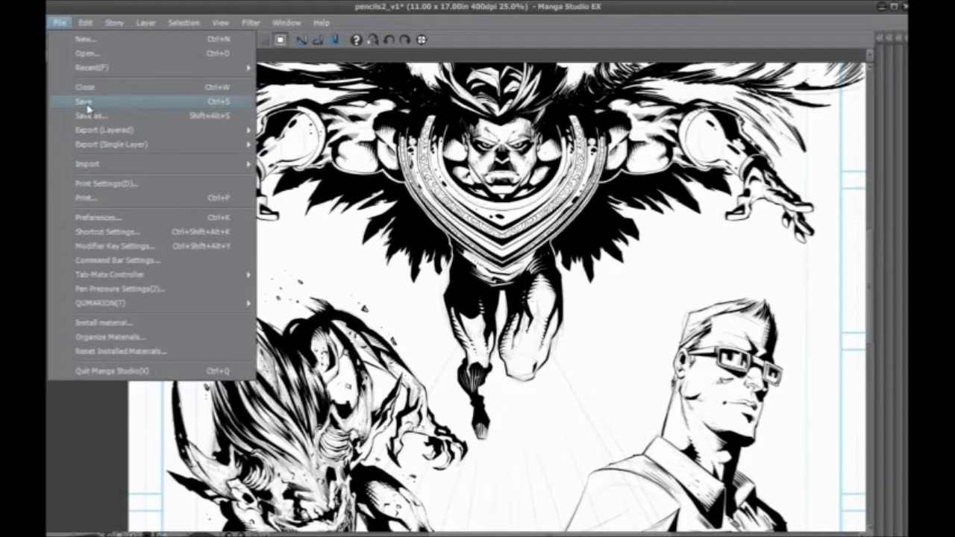
{"action": "left_click", "coordinate": [86, 103]}
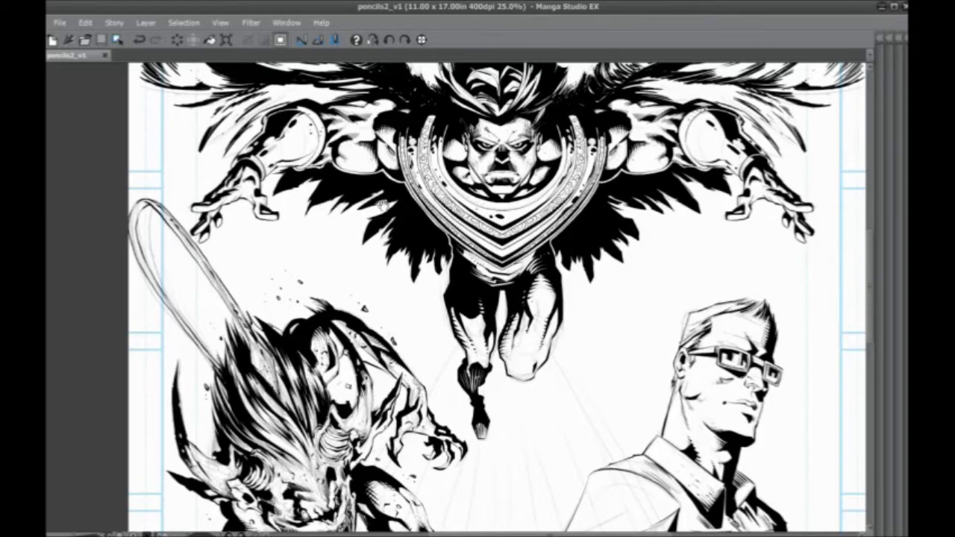
Lasso an oval area on the side face of a city building and clear the selection.
{"action": "scroll", "coordinate": [418, 393], "scroll_direction": "down", "scroll_amount": 3}
{"action": "scroll", "coordinate": [337, 294], "scroll_direction": "down", "scroll_amount": 3}
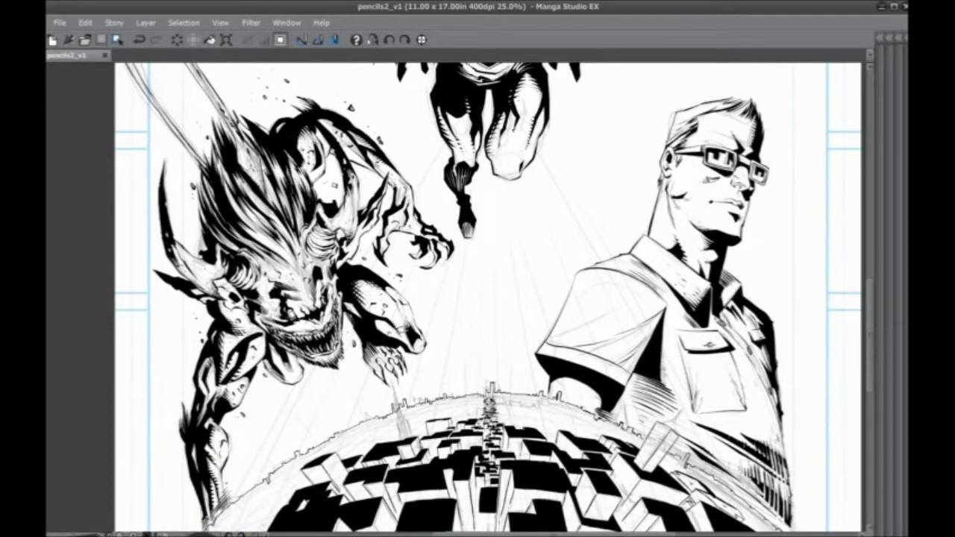
{"action": "left_click_drag", "start_coordinate": [492, 389], "coordinate": [484, 175]}
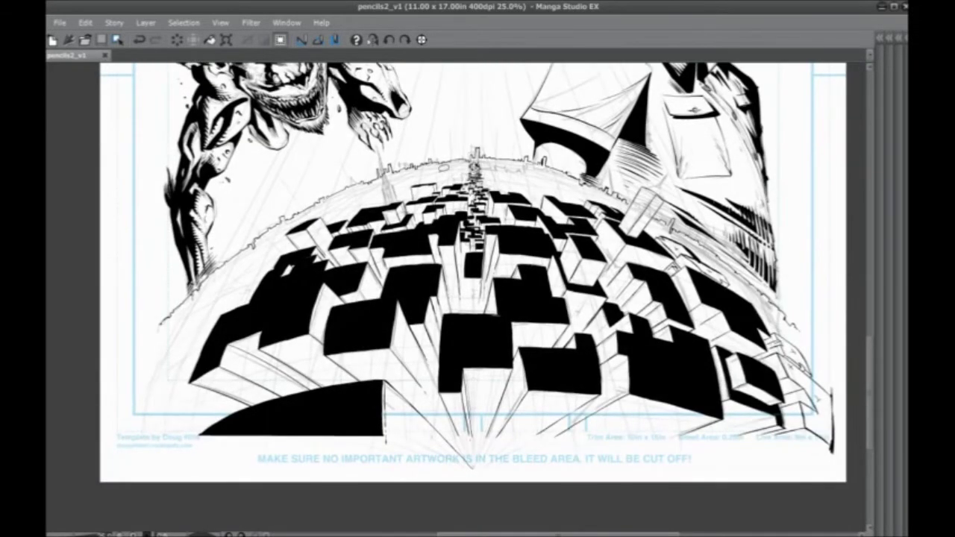
{"action": "scroll", "coordinate": [444, 168], "scroll_direction": "up", "scroll_amount": 1}
{"action": "key", "text": "ctrl+plus"}
{"action": "key", "text": "ctrl+plus"}
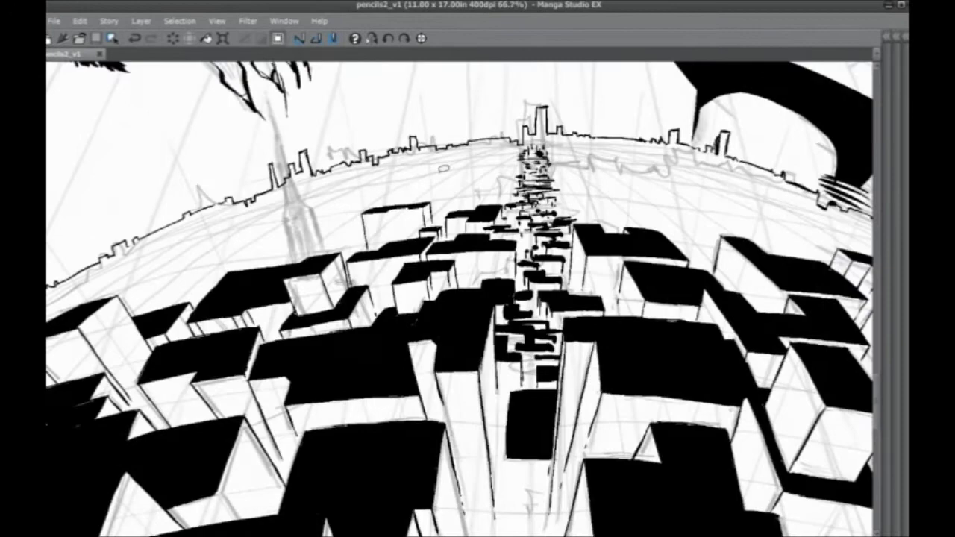
{"action": "left_click_drag", "start_coordinate": [623, 336], "coordinate": [372, 251]}
{"action": "key", "text": "ctrl+plus"}
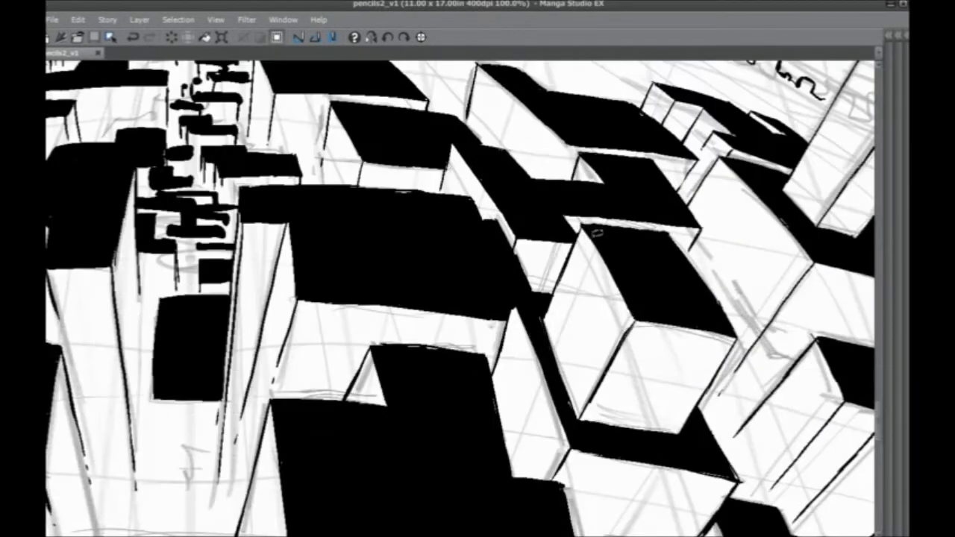
{"action": "mouse_move", "coordinate": [574, 393]}
{"action": "left_mouse_down"}
{"action": "mouse_move", "coordinate": [558, 310]}
{"action": "mouse_move", "coordinate": [589, 244]}
{"action": "mouse_move", "coordinate": [603, 253]}
{"action": "mouse_move", "coordinate": [568, 387]}
{"action": "left_mouse_up"}
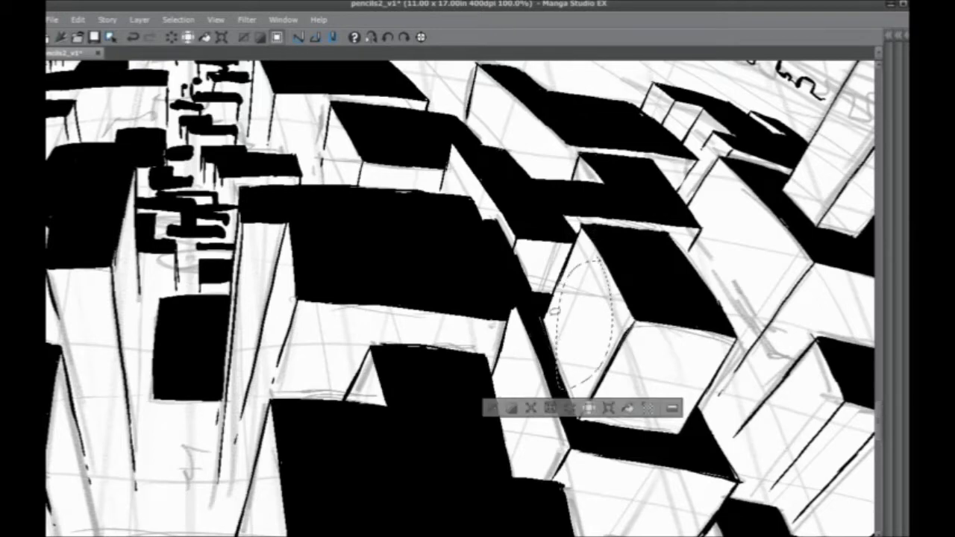
{"action": "left_click_drag", "start_coordinate": [560, 337], "coordinate": [453, 234]}
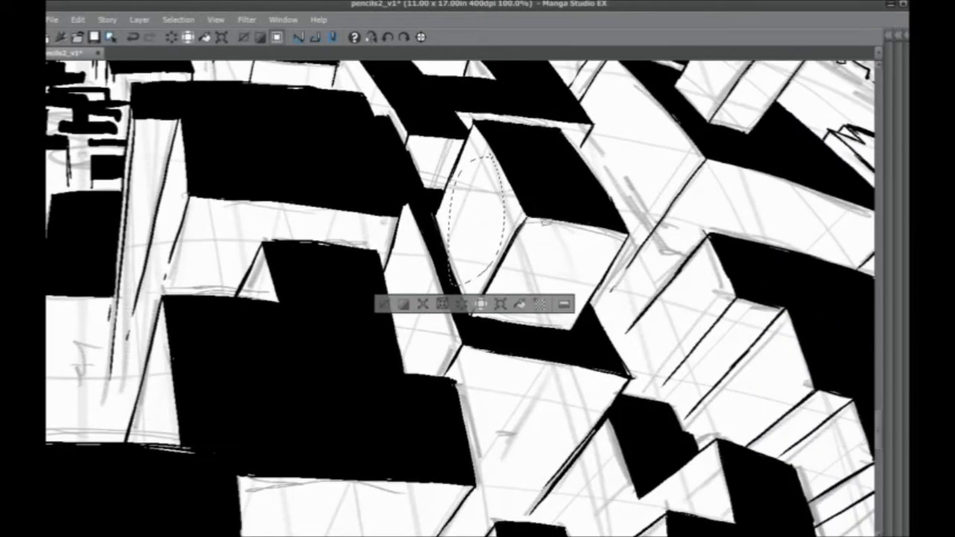
{"action": "left_click", "coordinate": [384, 304]}
Examine the building faces up close and the wider cityscape along the curved horizon.
{"action": "left_click_drag", "start_coordinate": [495, 349], "coordinate": [416, 246]}
{"action": "left_click_drag", "start_coordinate": [574, 257], "coordinate": [432, 395]}
{"action": "mouse_move", "coordinate": [727, 310]}
{"action": "left_mouse_down"}
{"action": "mouse_move", "coordinate": [757, 343]}
{"action": "mouse_move", "coordinate": [761, 456]}
{"action": "mouse_move", "coordinate": [714, 290]}
{"action": "left_mouse_up"}
{"action": "mouse_move", "coordinate": [515, 203]}
{"action": "left_mouse_down"}
{"action": "mouse_move", "coordinate": [659, 229]}
{"action": "mouse_move", "coordinate": [433, 267]}
{"action": "mouse_move", "coordinate": [481, 215]}
{"action": "left_mouse_up"}
{"action": "left_click", "coordinate": [466, 331]}
{"action": "left_click_drag", "start_coordinate": [341, 344], "coordinate": [488, 422]}
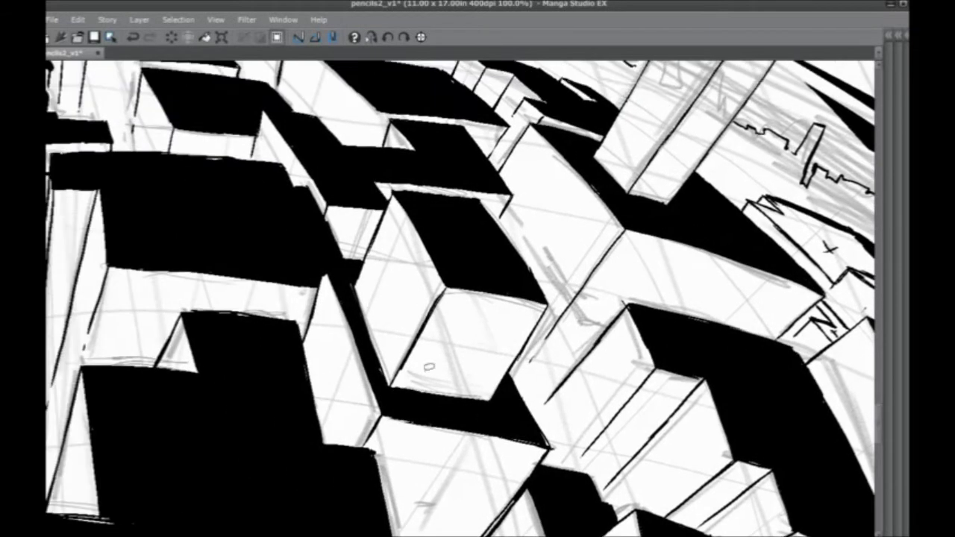
{"action": "scroll", "coordinate": [429, 366], "scroll_direction": "down", "scroll_amount": 2}
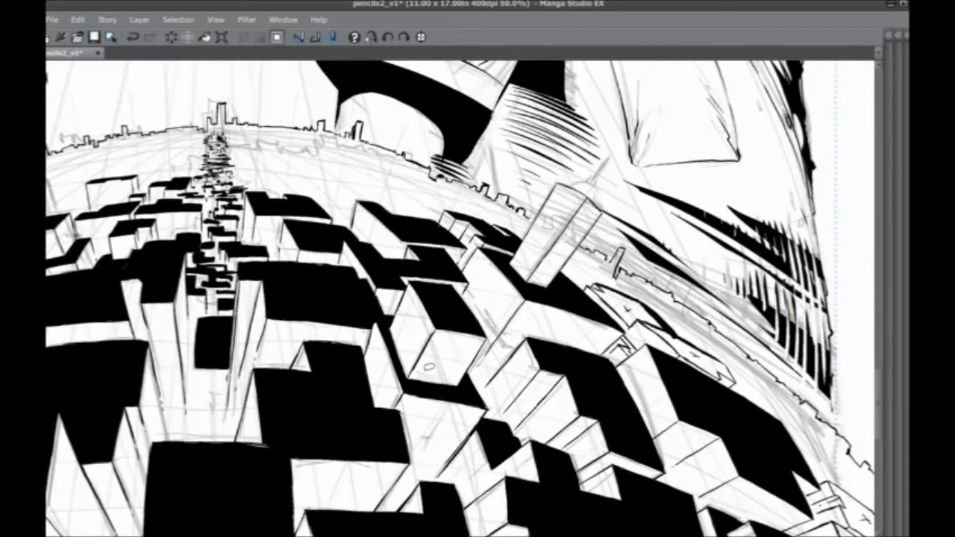
{"action": "left_click_drag", "start_coordinate": [206, 400], "coordinate": [361, 396]}
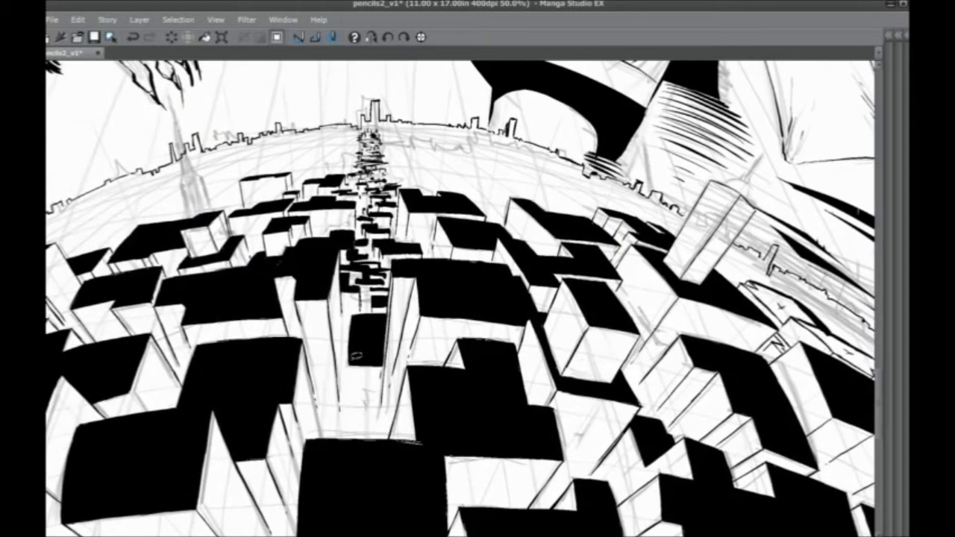
Switch to Photoshop and open the recent file pencils2_color_v1.psd.
{"action": "key", "text": "Tab"}
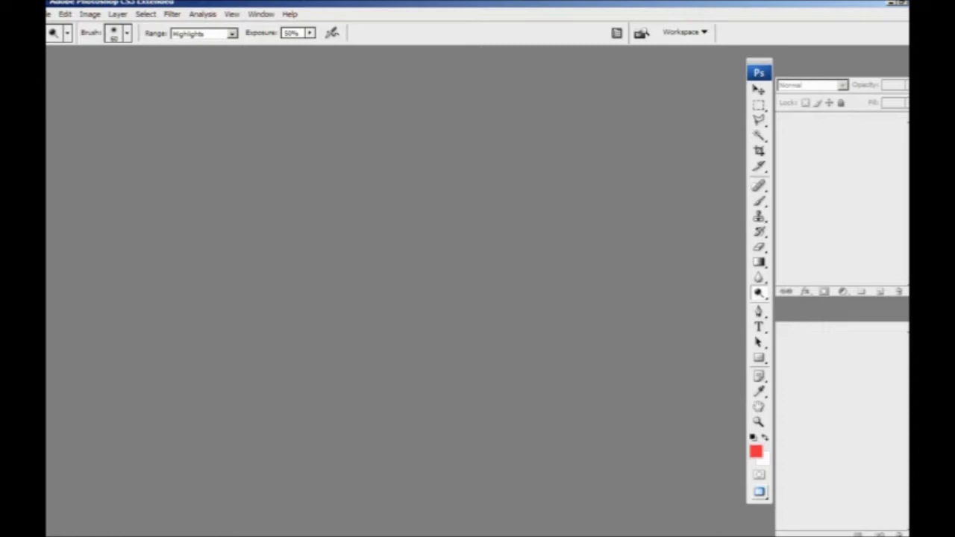
{"action": "key", "text": "ctrl+n"}
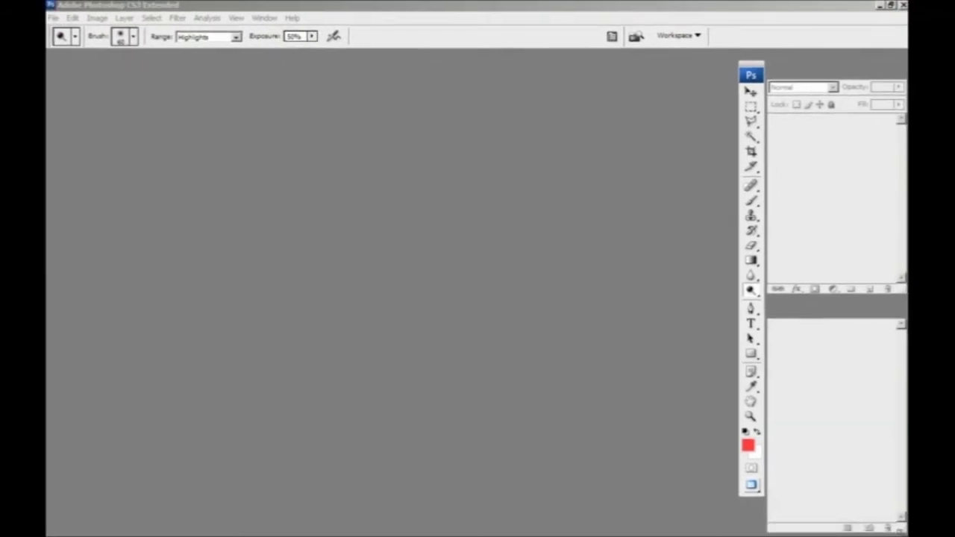
{"action": "left_click", "coordinate": [53, 17]}
{"action": "mouse_move", "coordinate": [92, 92]}
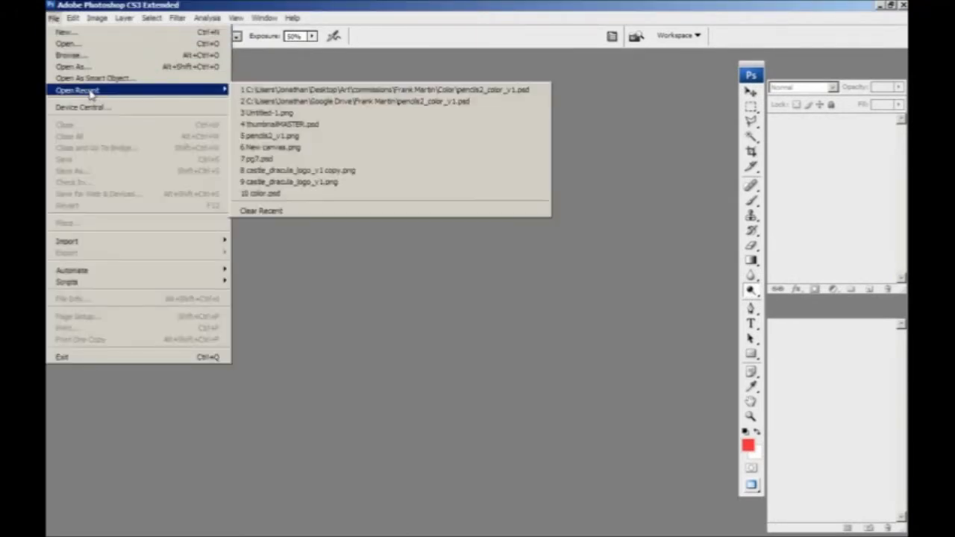
{"action": "left_click", "coordinate": [267, 95]}
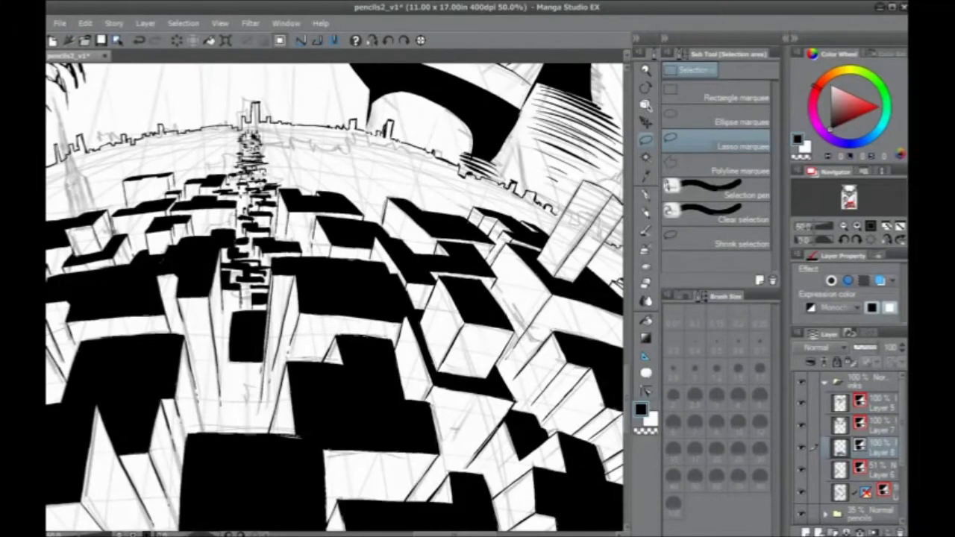
Return to Manga Studio, save the pencils2_v1 artwork under its existing name, and quit the program.
{"action": "left_click", "coordinate": [59, 24]}
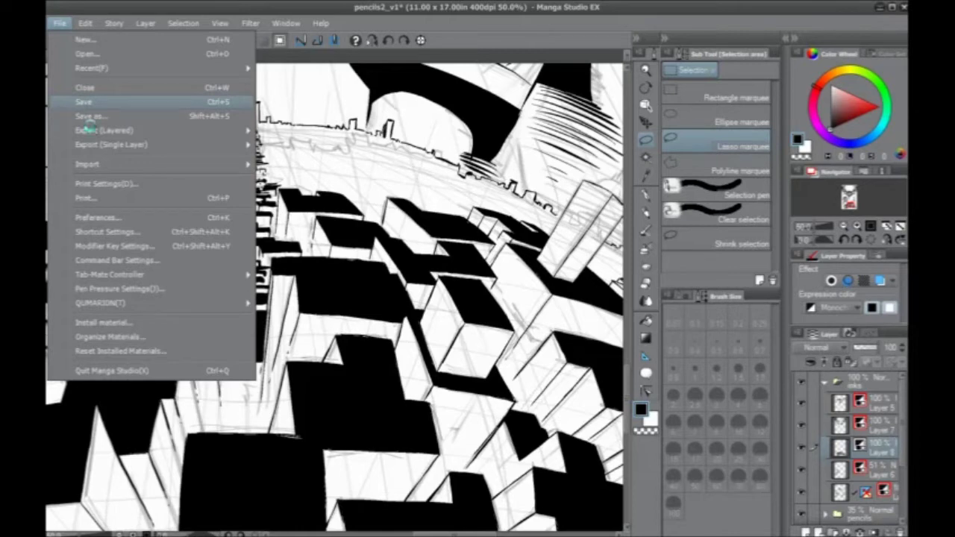
{"action": "left_click", "coordinate": [83, 101]}
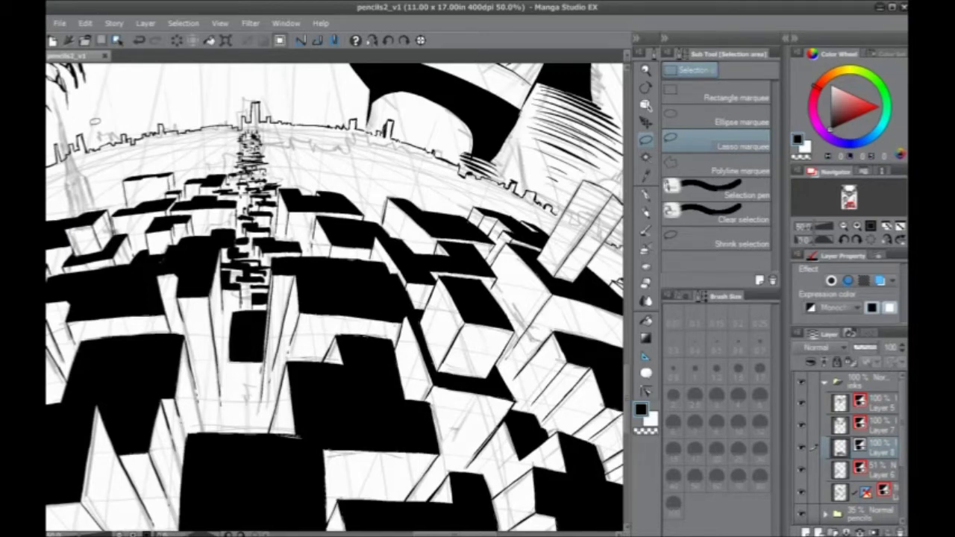
{"action": "left_click", "coordinate": [60, 23]}
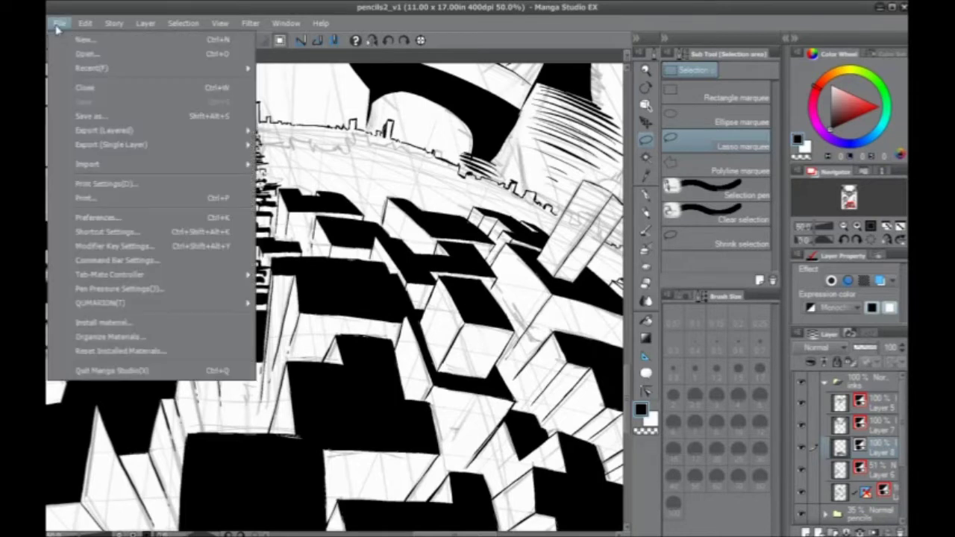
{"action": "left_click", "coordinate": [97, 372]}
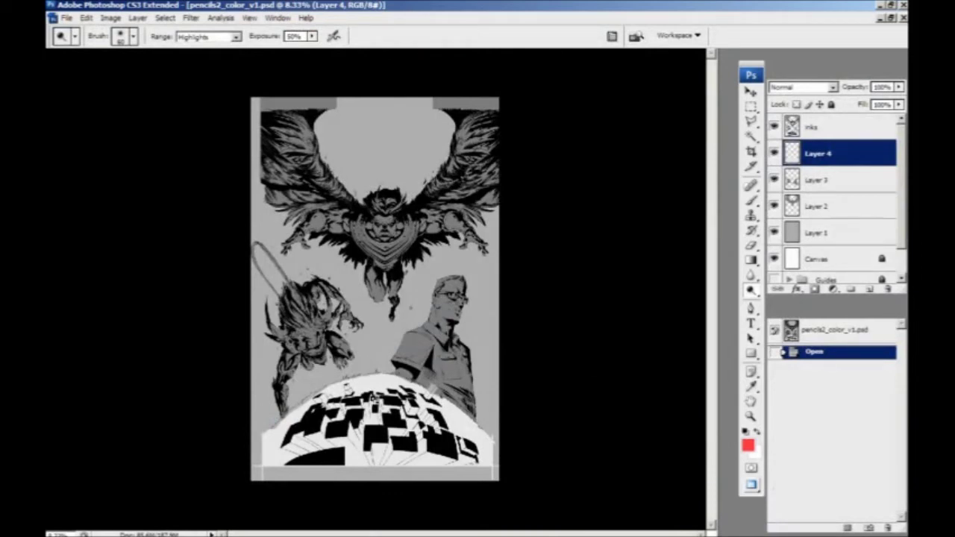
Display the cover artwork in Photoshop's full-screen mode with a black surround.
{"action": "key", "text": "f"}
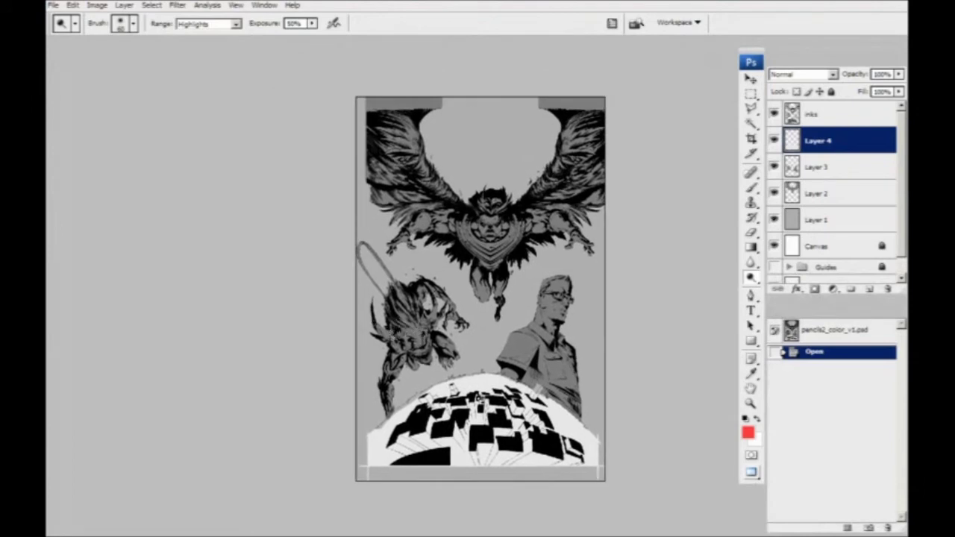
{"action": "right_click", "coordinate": [284, 285]}
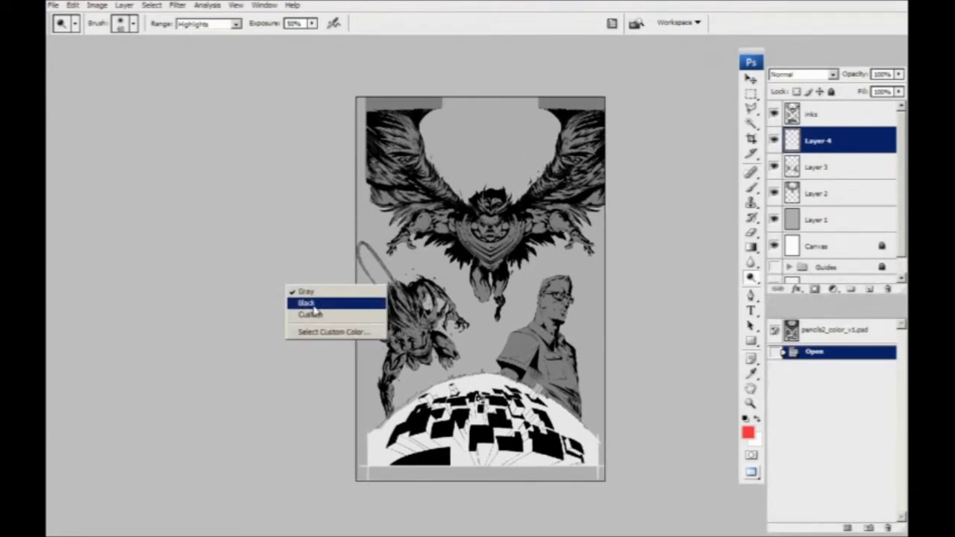
{"action": "left_click", "coordinate": [312, 304]}
{"action": "left_click_drag", "start_coordinate": [409, 389], "coordinate": [367, 363]}
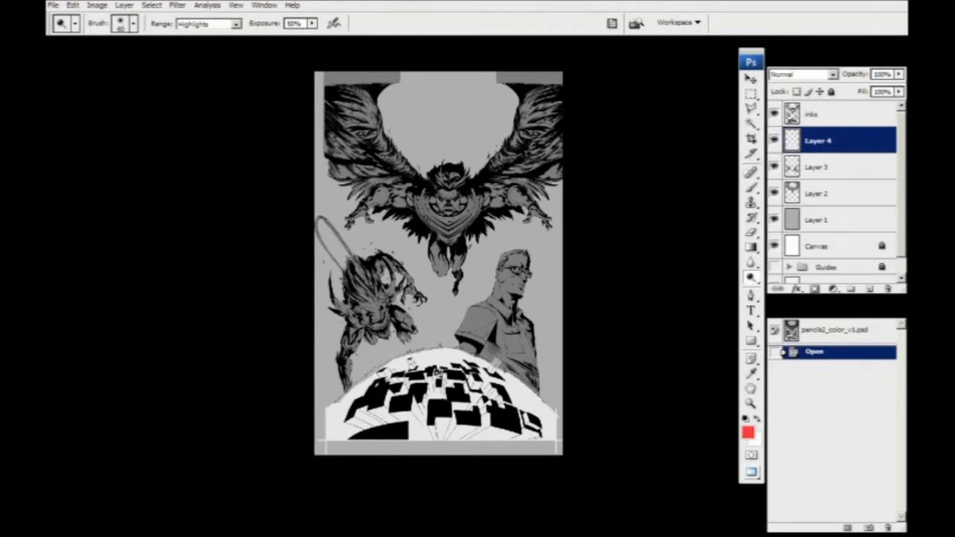
{"action": "key", "text": "ctrl+plus"}
{"action": "key", "text": "ctrl+plus"}
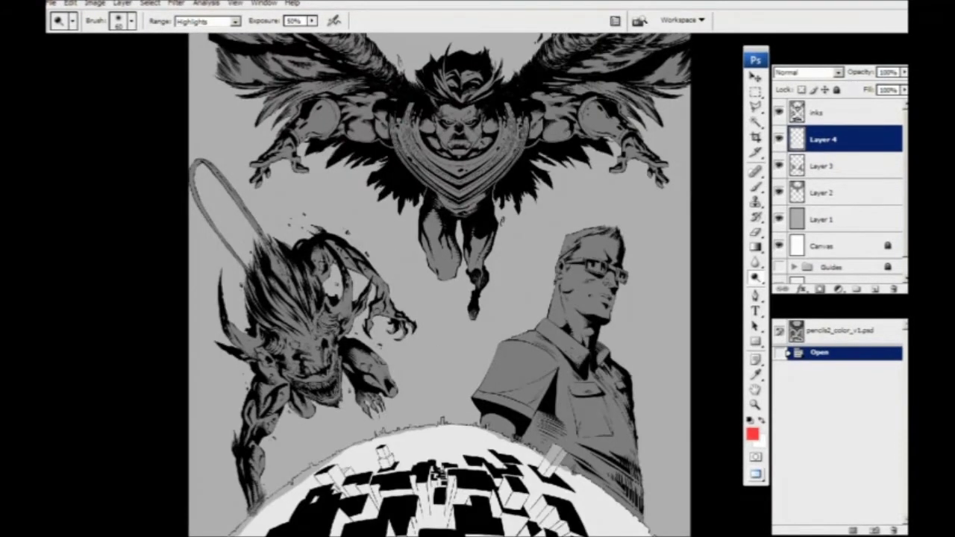
{"action": "left_click_drag", "start_coordinate": [280, 358], "coordinate": [278, 388]}
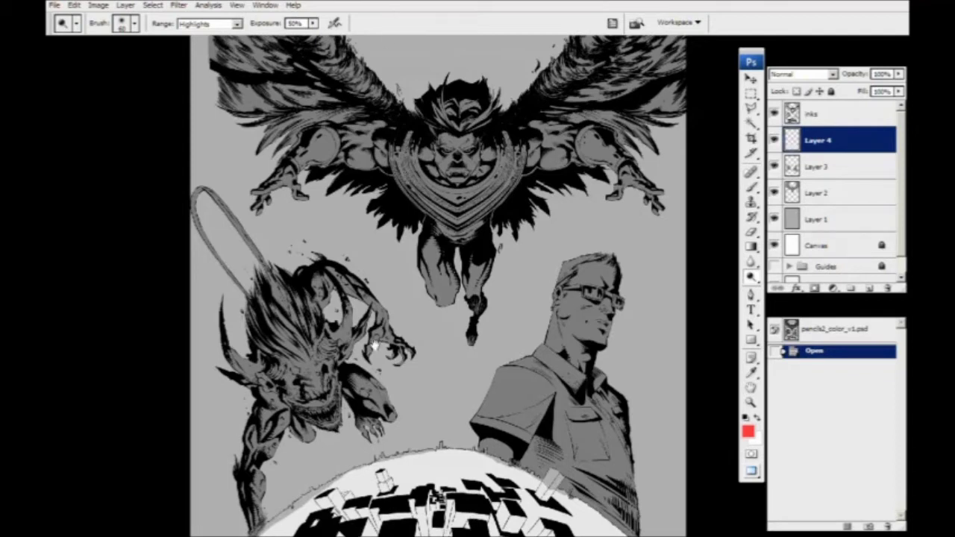
{"action": "left_click_drag", "start_coordinate": [401, 268], "coordinate": [383, 281]}
{"action": "key", "text": "ctrl+plus"}
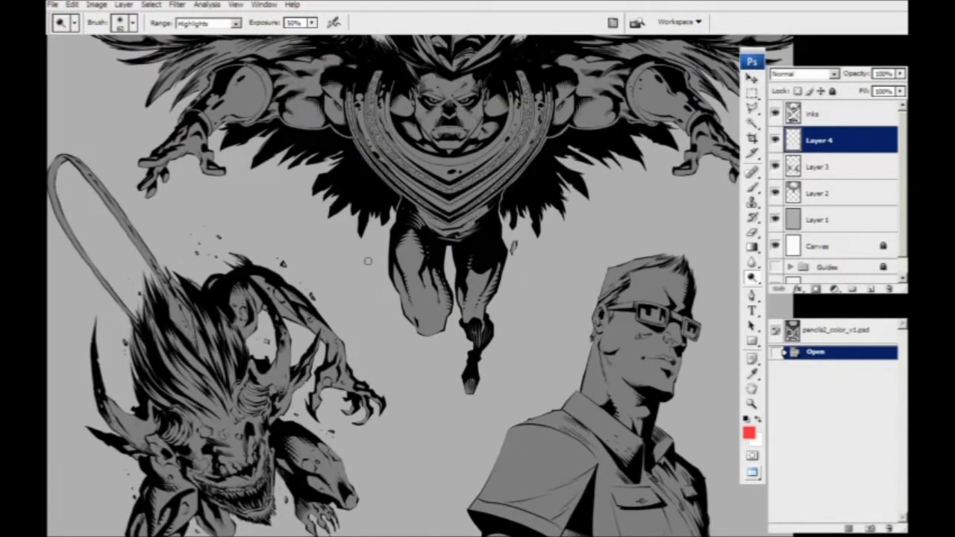
On Layer 3, draw a freehand lasso selection around the man with glasses, from his hair down past the horizon.
{"action": "left_click", "coordinate": [817, 166]}
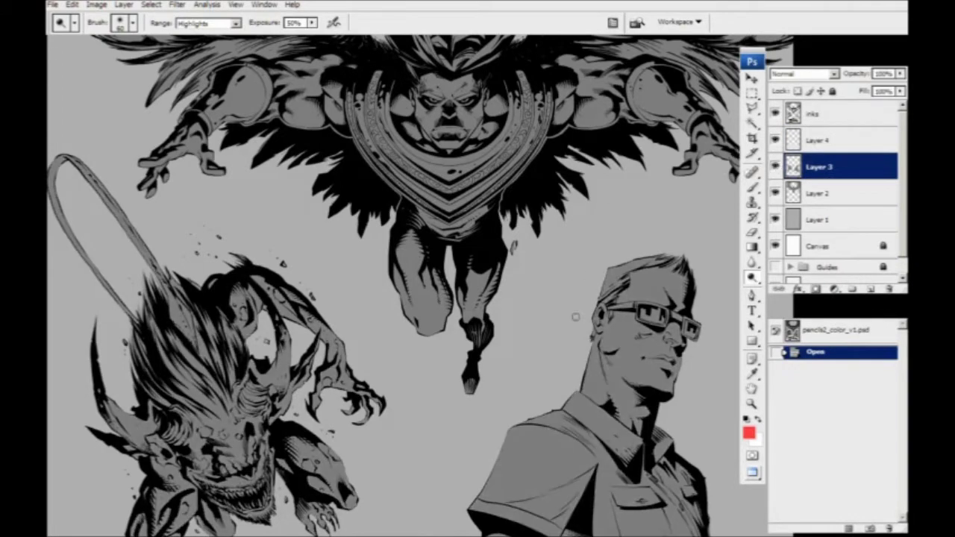
{"action": "left_click_drag", "start_coordinate": [522, 406], "coordinate": [361, 154]}
{"action": "key", "text": "l"}
{"action": "left_click_drag", "start_coordinate": [407, 268], "coordinate": [391, 290]}
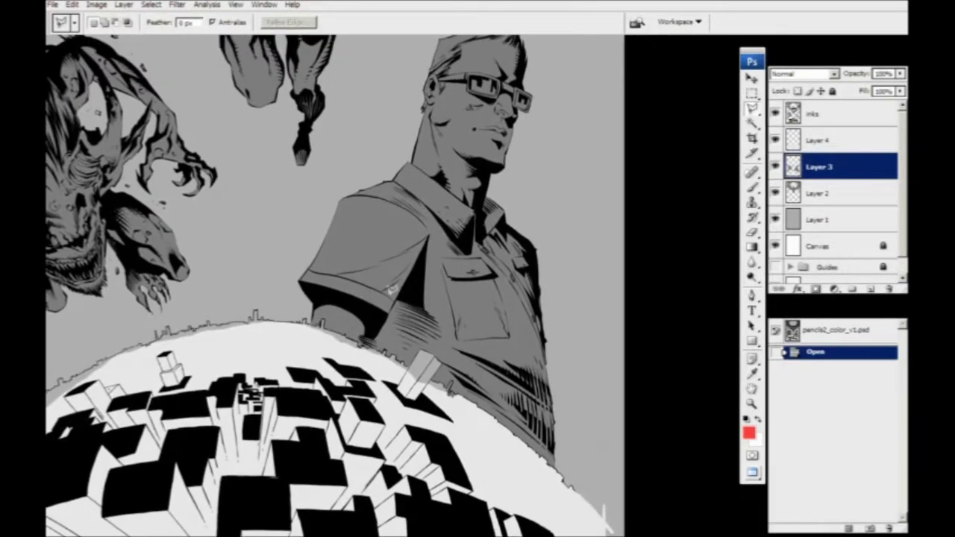
{"action": "key", "text": "shift+l"}
{"action": "key", "text": "shift+l"}
{"action": "mouse_move", "coordinate": [574, 355]}
{"action": "left_mouse_down"}
{"action": "mouse_move", "coordinate": [589, 432]}
{"action": "mouse_move", "coordinate": [380, 406]}
{"action": "mouse_move", "coordinate": [416, 149]}
{"action": "mouse_move", "coordinate": [564, 335]}
{"action": "left_mouse_up"}
{"action": "scroll", "coordinate": [403, 350], "scroll_direction": "up", "scroll_amount": 2}
{"action": "scroll", "coordinate": [403, 351], "scroll_direction": "up", "scroll_amount": 2}
{"action": "mouse_move", "coordinate": [377, 288]}
{"action": "left_mouse_down"}
{"action": "mouse_move", "coordinate": [485, 119]}
{"action": "mouse_move", "coordinate": [558, 394]}
{"action": "left_mouse_up"}
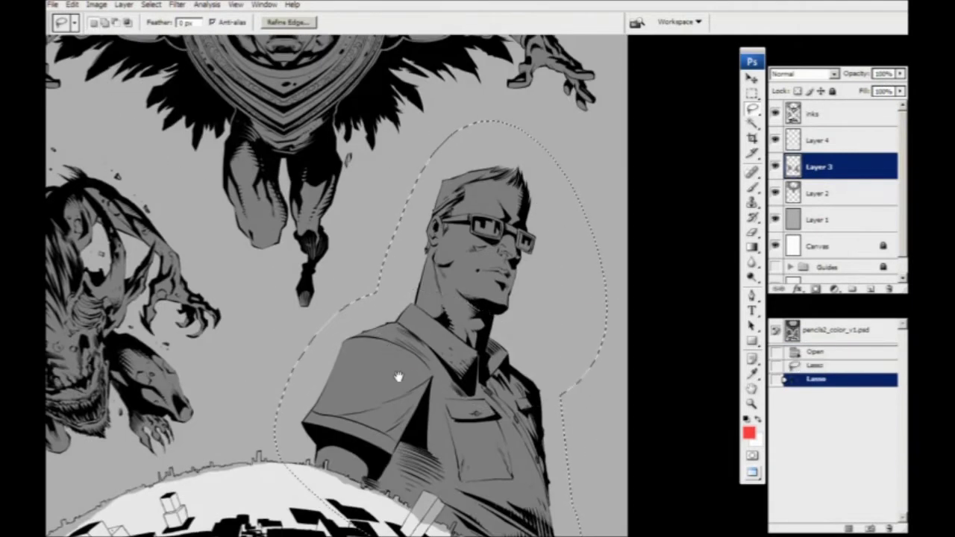
{"action": "left_click_drag", "start_coordinate": [399, 377], "coordinate": [394, 334]}
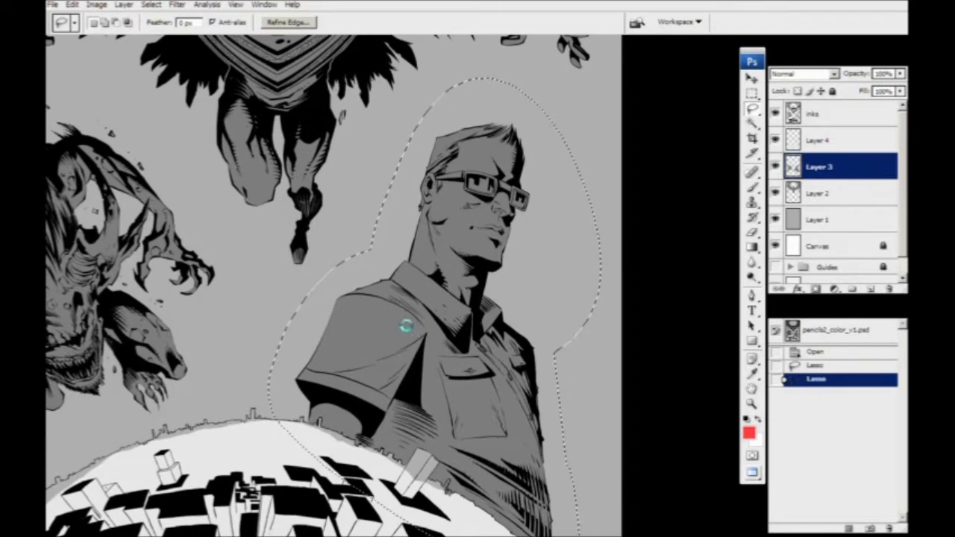
Cut the man's gray fill from Layer 3 and paste it onto a new layer directly above.
{"action": "key", "text": "ctrl+x"}
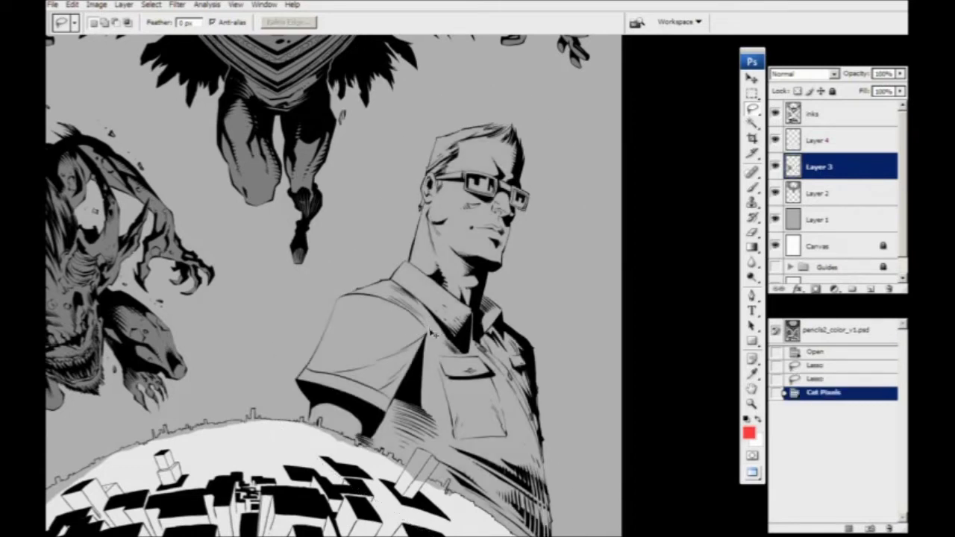
{"action": "left_click", "coordinate": [869, 288]}
{"action": "key", "text": "ctrl+v"}
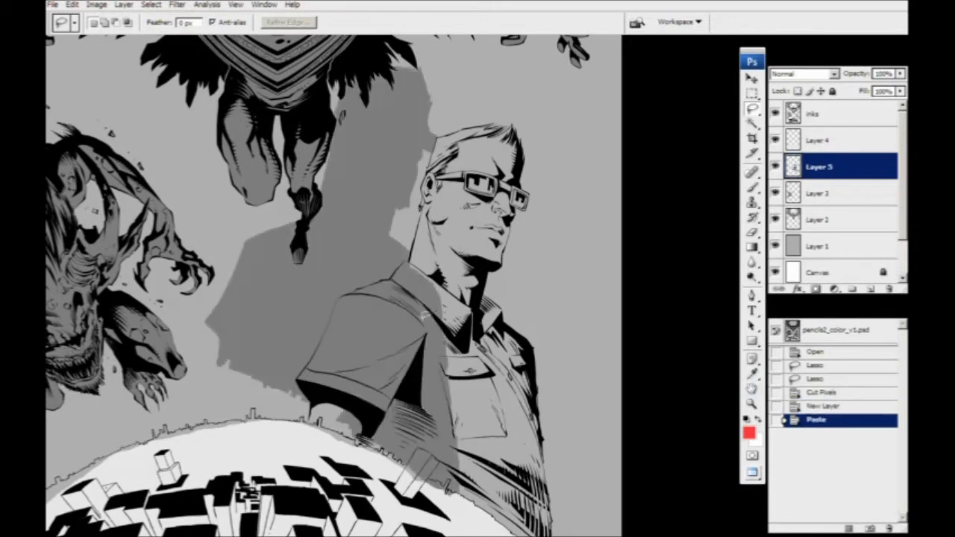
Move the pasted gray fill back into alignment with the man's inked outlines.
{"action": "key", "text": "v"}
{"action": "mouse_move", "coordinate": [333, 311]}
{"action": "left_mouse_down"}
{"action": "mouse_move", "coordinate": [419, 378]}
{"action": "mouse_move", "coordinate": [418, 363]}
{"action": "left_mouse_up"}
{"action": "key", "text": "ctrl+plus"}
{"action": "key", "text": "ctrl+plus"}
{"action": "key", "text": "ctrl+plus"}
{"action": "left_click_drag", "start_coordinate": [394, 402], "coordinate": [435, 428]}
{"action": "left_click_drag", "start_coordinate": [430, 391], "coordinate": [429, 381]}
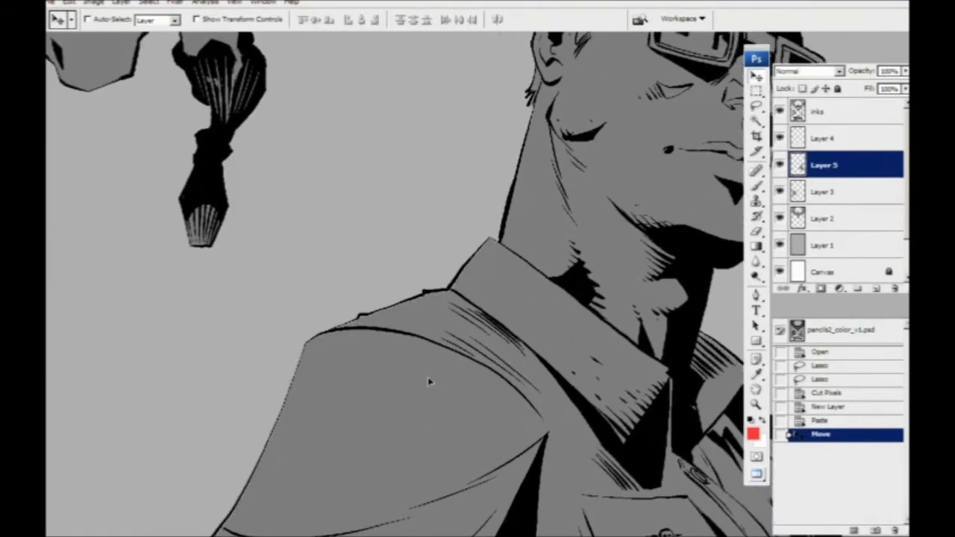
Examine how the gray fill meets the inks on the man's shirt, collar, head and sleeve.
{"action": "left_click_drag", "start_coordinate": [409, 431], "coordinate": [206, 261]}
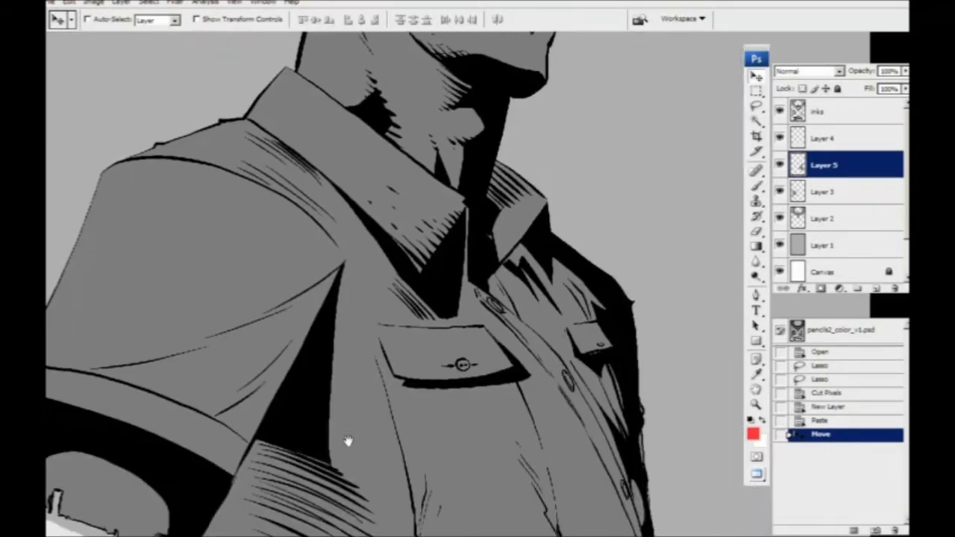
{"action": "left_click_drag", "start_coordinate": [348, 441], "coordinate": [334, 195]}
{"action": "left_click_drag", "start_coordinate": [261, 375], "coordinate": [530, 516]}
{"action": "scroll", "coordinate": [367, 441], "scroll_direction": "up", "scroll_amount": 5}
{"action": "scroll", "coordinate": [415, 303], "scroll_direction": "left", "scroll_amount": 4}
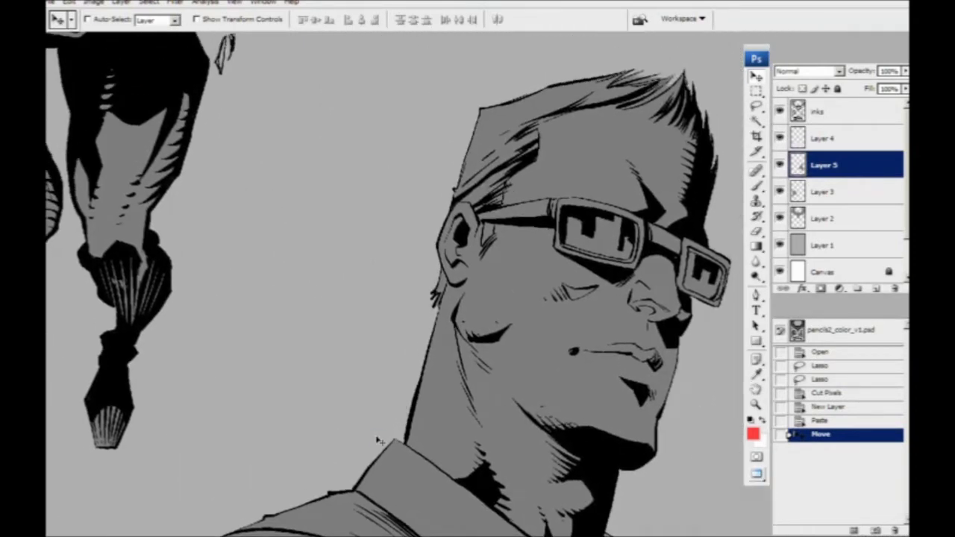
{"action": "scroll", "coordinate": [377, 440], "scroll_direction": "down", "scroll_amount": 5}
{"action": "scroll", "coordinate": [395, 212], "scroll_direction": "right", "scroll_amount": 2}
{"action": "scroll", "coordinate": [395, 212], "scroll_direction": "up", "scroll_amount": 3}
{"action": "scroll", "coordinate": [473, 482], "scroll_direction": "down", "scroll_amount": 6}
{"action": "scroll", "coordinate": [422, 256], "scroll_direction": "right", "scroll_amount": 1}
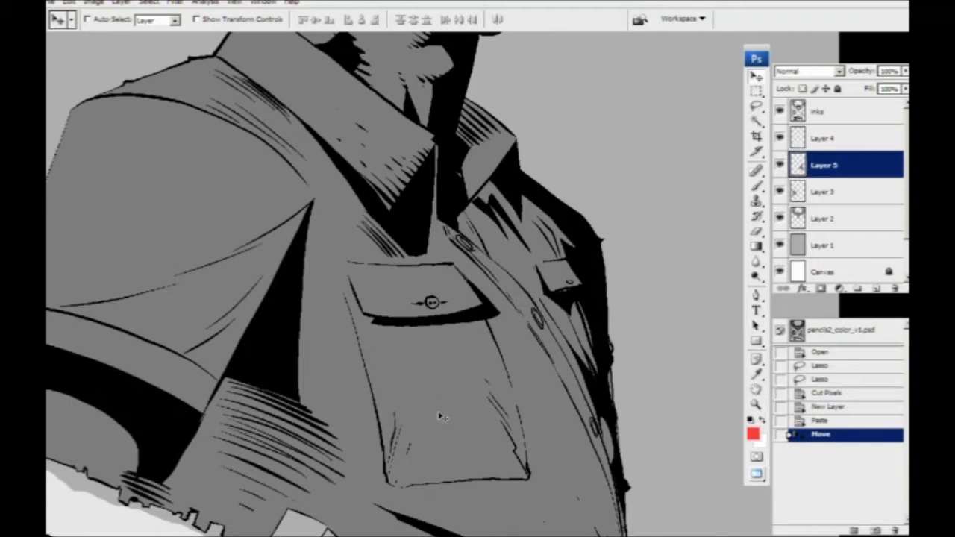
{"action": "mouse_move", "coordinate": [282, 385]}
{"action": "left_mouse_down"}
{"action": "mouse_move", "coordinate": [358, 304]}
{"action": "mouse_move", "coordinate": [336, 365]}
{"action": "left_mouse_up"}
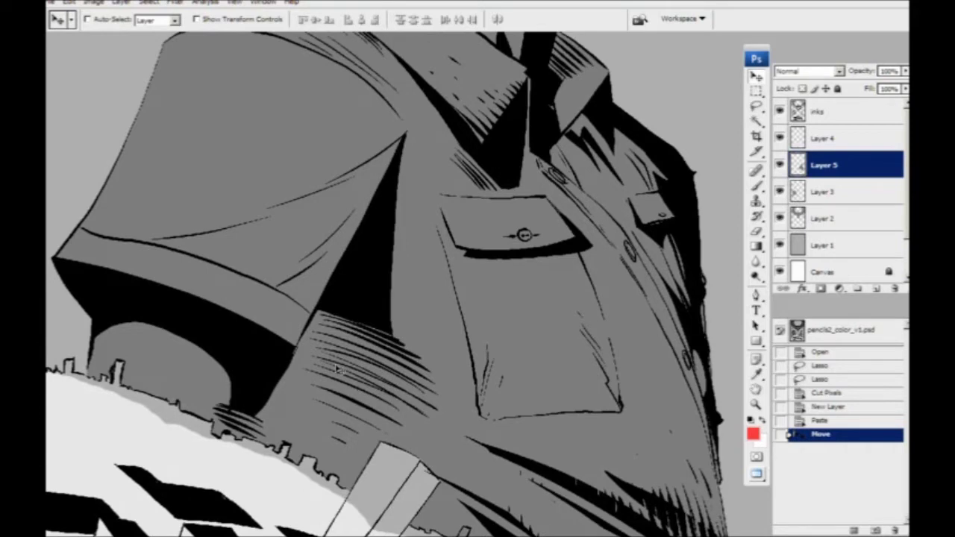
Check Layer 4 along the skyline below the man's shirt by toggling its visibility, and make it the active layer.
{"action": "key", "text": "ctrl+minus"}
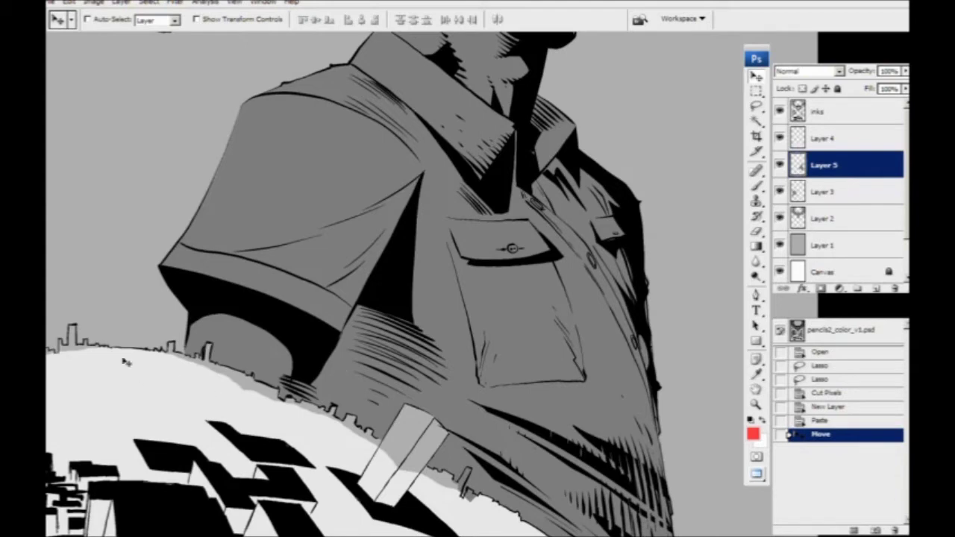
{"action": "key", "text": "ctrl+minus"}
{"action": "left_click_drag", "start_coordinate": [392, 452], "coordinate": [310, 287]}
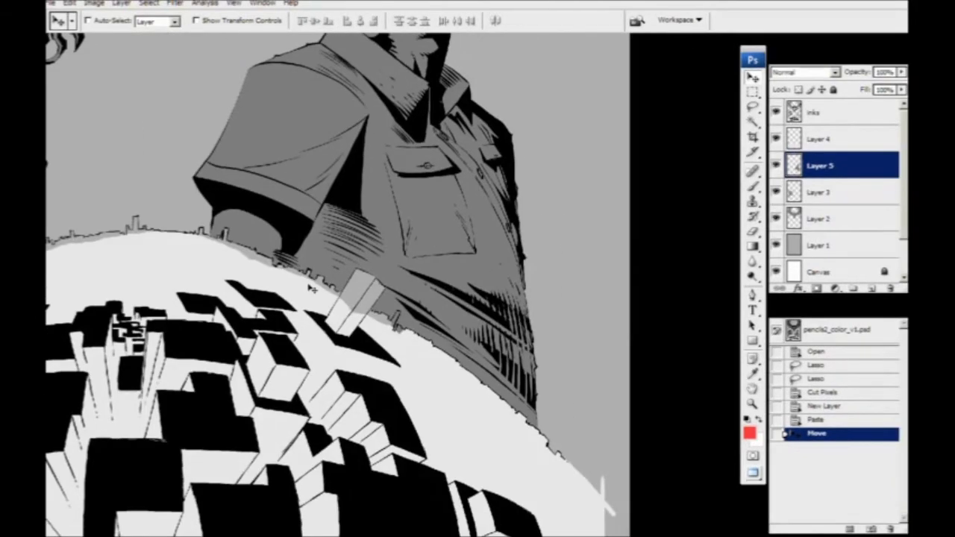
{"action": "key", "text": "ctrl+plus"}
{"action": "key", "text": "ctrl+plus"}
{"action": "key", "text": "ctrl+plus"}
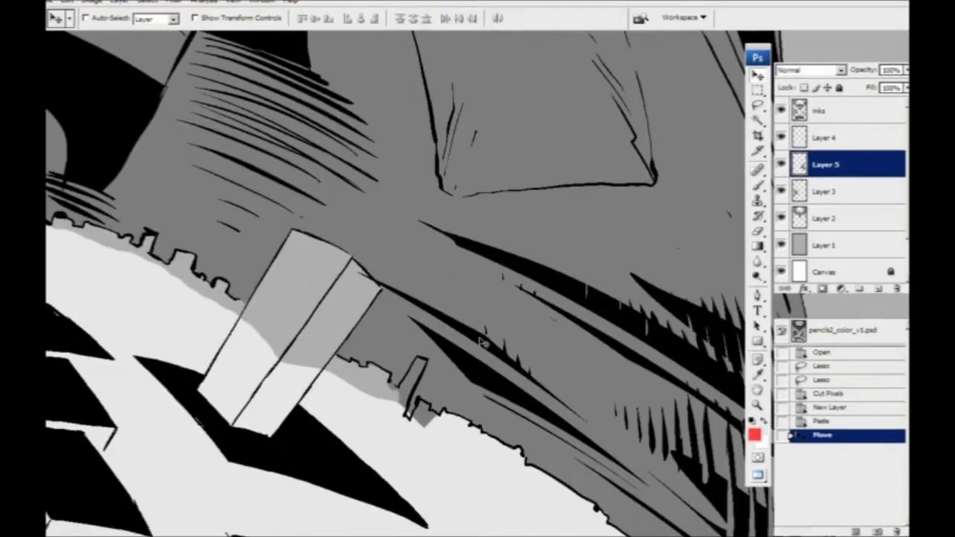
{"action": "mouse_move", "coordinate": [907, 203]}
{"action": "left_mouse_down"}
{"action": "mouse_move", "coordinate": [908, 224]}
{"action": "mouse_move", "coordinate": [907, 203]}
{"action": "left_mouse_up"}
{"action": "left_click", "coordinate": [780, 138]}
{"action": "left_click", "coordinate": [780, 137]}
{"action": "left_click", "coordinate": [820, 137]}
Sample the globe's light gray as the painting colour and choose a 15 px elliptical preset for the Brush tool.
{"action": "left_click_drag", "start_coordinate": [419, 351], "coordinate": [427, 221]}
{"action": "key", "text": "i"}
{"action": "left_click", "coordinate": [474, 334]}
{"action": "key", "text": "b"}
{"action": "left_click_drag", "start_coordinate": [453, 314], "coordinate": [437, 297]}
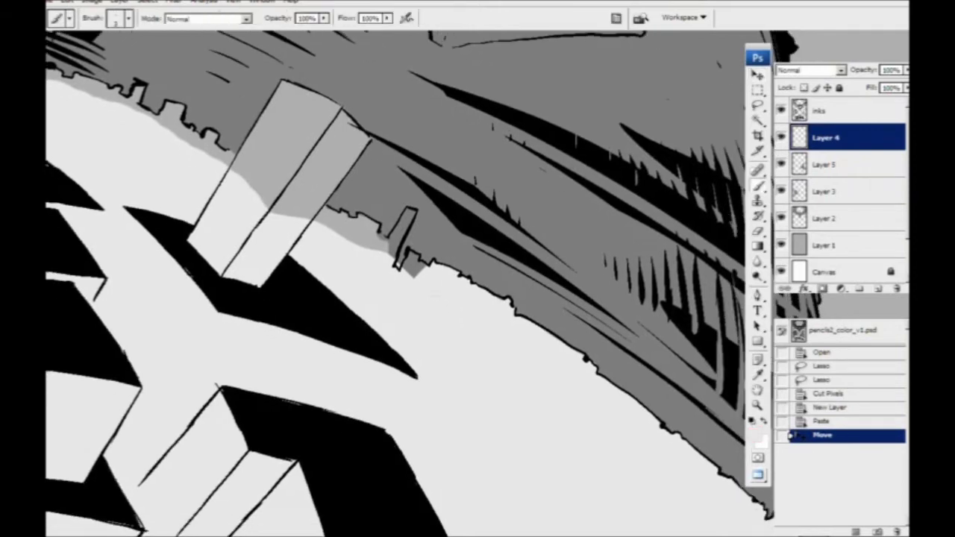
{"action": "right_click", "coordinate": [437, 291]}
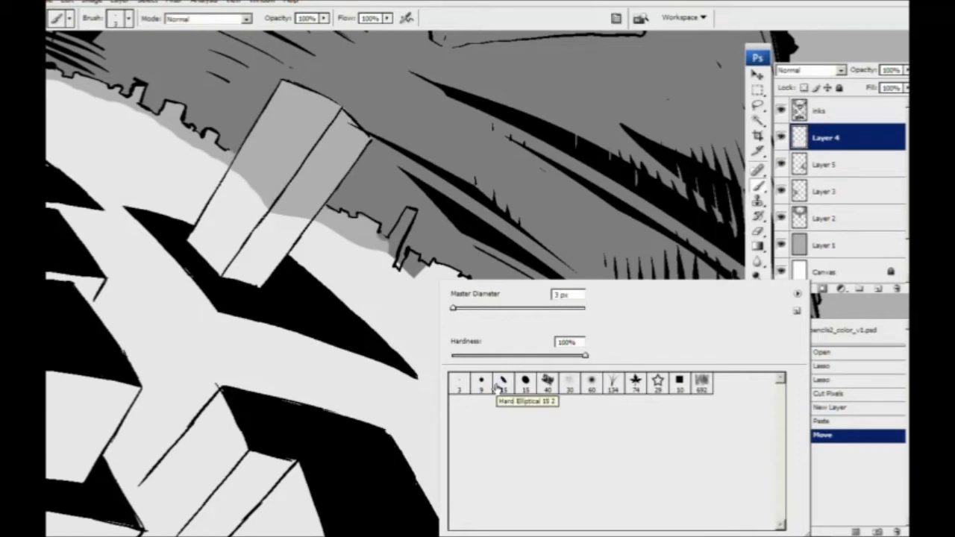
{"action": "left_click", "coordinate": [526, 383]}
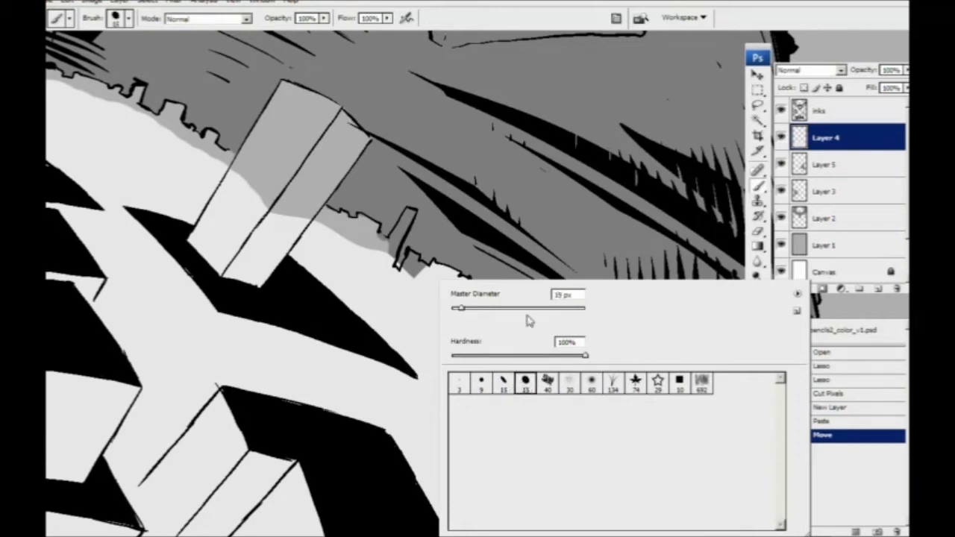
{"action": "left_click", "coordinate": [535, 17]}
Paint light gray over the dark fill spilling below the skyline beside the tall building, undoing the stray strokes.
{"action": "mouse_move", "coordinate": [395, 304]}
{"action": "left_mouse_down"}
{"action": "mouse_move", "coordinate": [418, 314]}
{"action": "mouse_move", "coordinate": [403, 345]}
{"action": "mouse_move", "coordinate": [446, 366]}
{"action": "left_mouse_up"}
{"action": "key", "text": "ctrl+plus"}
{"action": "key", "text": "ctrl+plus"}
{"action": "left_click_drag", "start_coordinate": [446, 280], "coordinate": [415, 268]}
{"action": "left_click_drag", "start_coordinate": [426, 220], "coordinate": [334, 234]}
{"action": "key", "text": "ctrl+z"}
{"action": "mouse_move", "coordinate": [457, 181]}
{"action": "left_mouse_down"}
{"action": "mouse_move", "coordinate": [428, 188]}
{"action": "mouse_move", "coordinate": [413, 238]}
{"action": "left_mouse_up"}
{"action": "key", "text": "ctrl+z"}
Switch to the Hard Elliptical 15 2 brush, try a stroke along the skyline edge, and undo it.
{"action": "right_click", "coordinate": [442, 174]}
{"action": "left_click", "coordinate": [502, 273]}
{"action": "mouse_move", "coordinate": [424, 167]}
{"action": "left_mouse_down"}
{"action": "mouse_move", "coordinate": [437, 207]}
{"action": "mouse_move", "coordinate": [371, 226]}
{"action": "mouse_move", "coordinate": [381, 247]}
{"action": "left_mouse_up"}
{"action": "key", "text": "ctrl+z"}
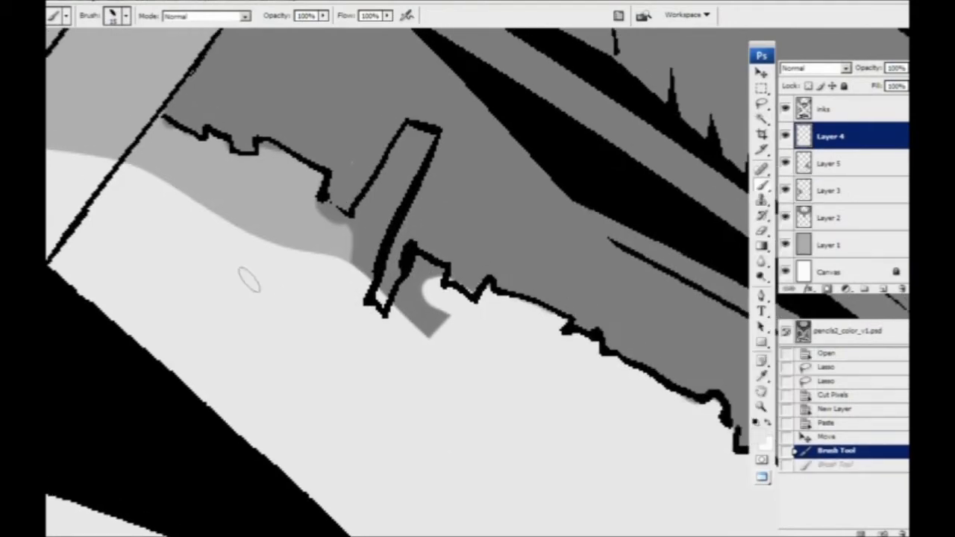
{"action": "key", "text": "ctrl+minus"}
{"action": "key", "text": "ctrl+minus"}
{"action": "left_click_drag", "start_coordinate": [387, 288], "coordinate": [392, 297]}
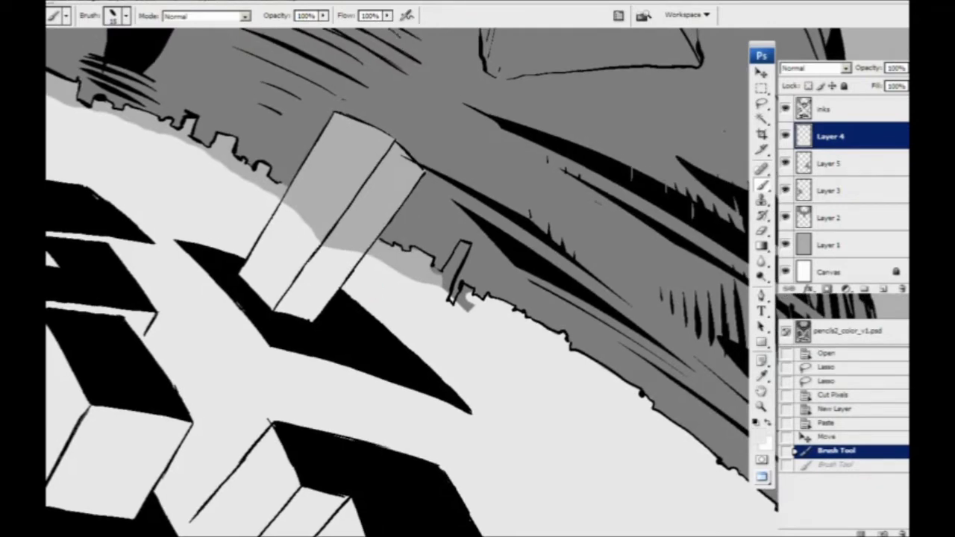
Exit and restart the program, reopen pencils2_color_v1.psd from the recent files, and switch to the full-screen view.
{"action": "left_click", "coordinate": [57, 1]}
{"action": "left_click", "coordinate": [66, 349]}
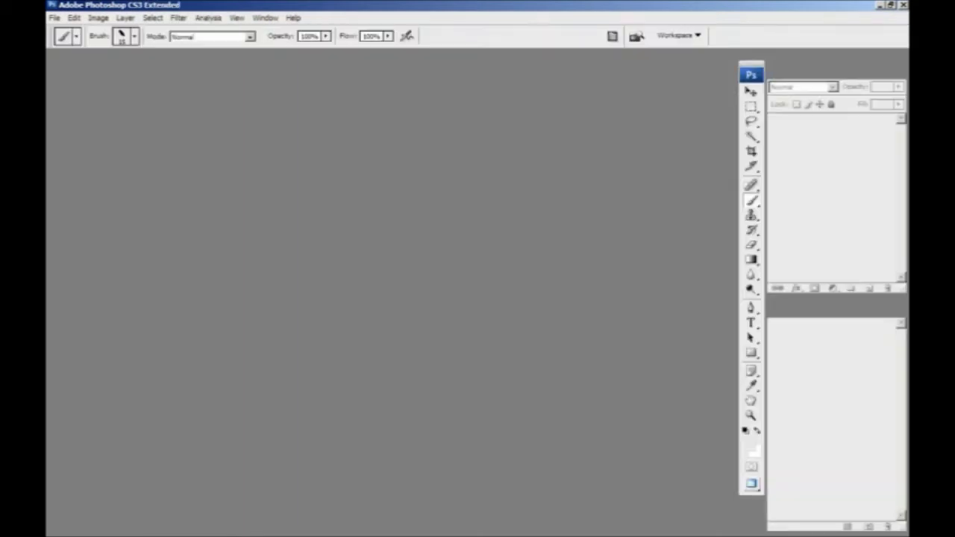
{"action": "left_click", "coordinate": [58, 18]}
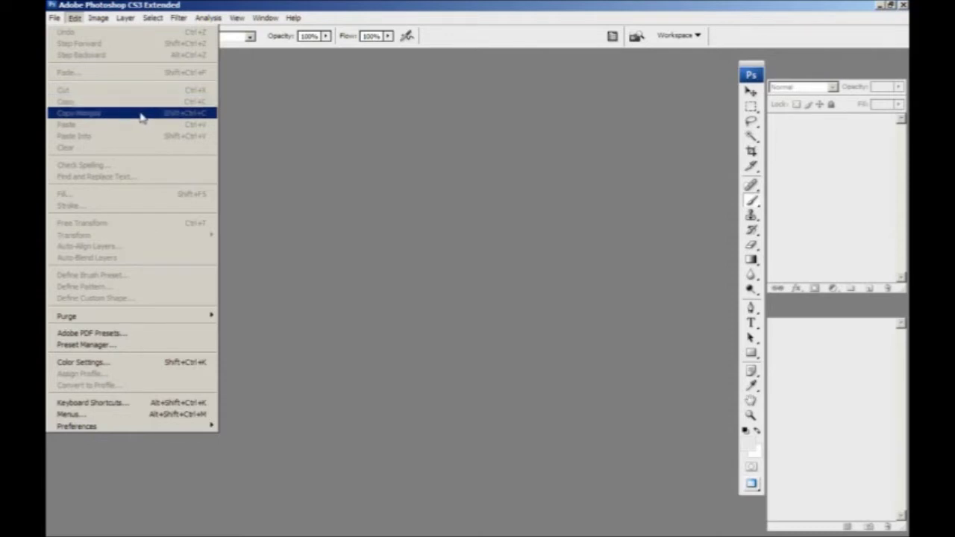
{"action": "left_click", "coordinate": [297, 122]}
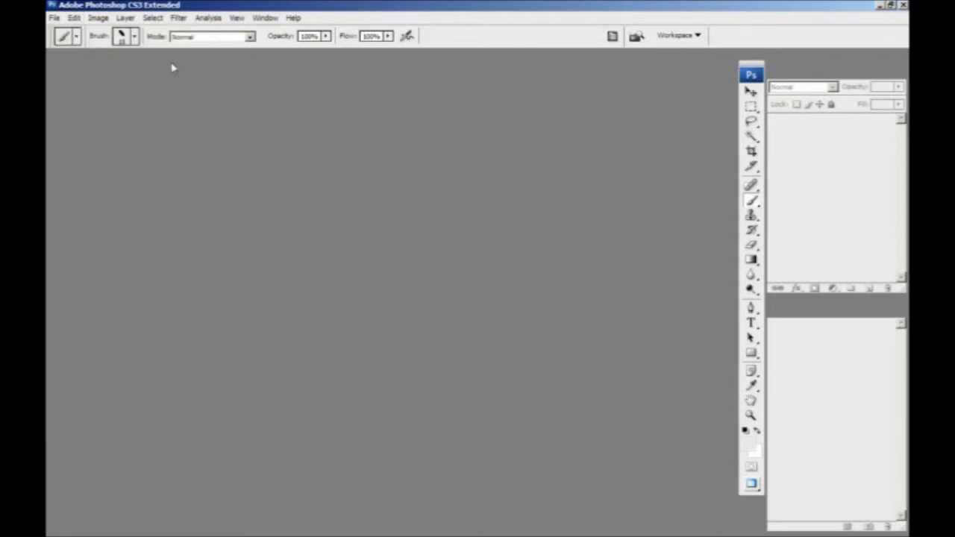
{"action": "left_click", "coordinate": [56, 19]}
{"action": "mouse_move", "coordinate": [78, 91]}
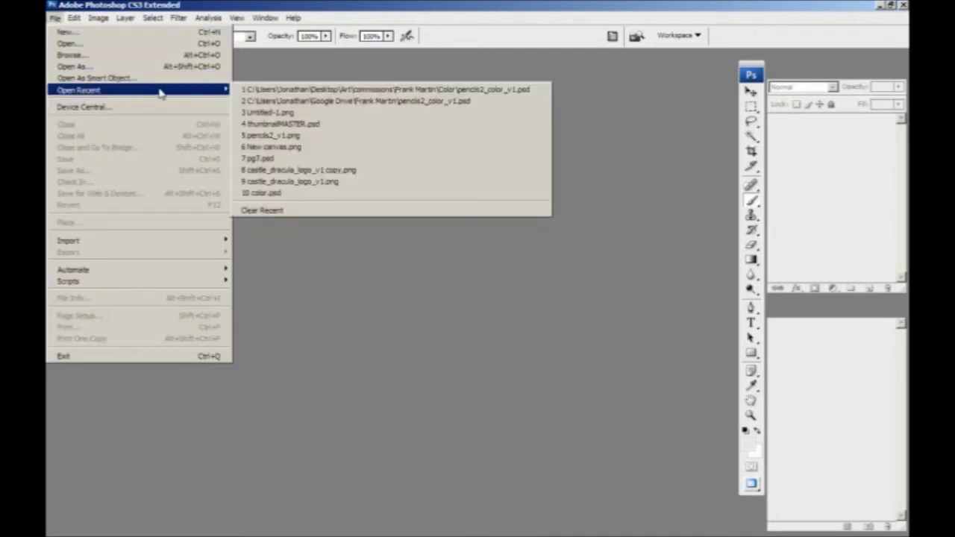
{"action": "left_click", "coordinate": [294, 90]}
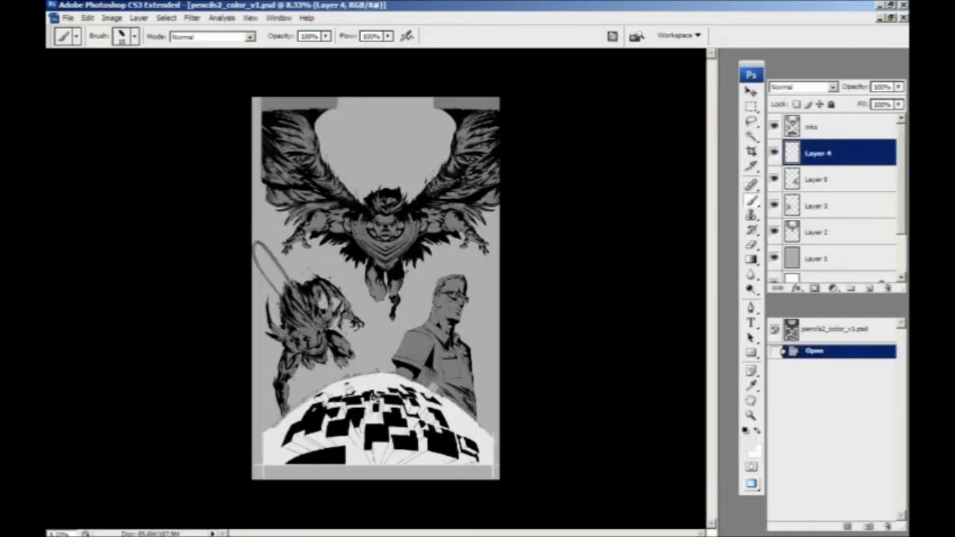
{"action": "key", "text": "f"}
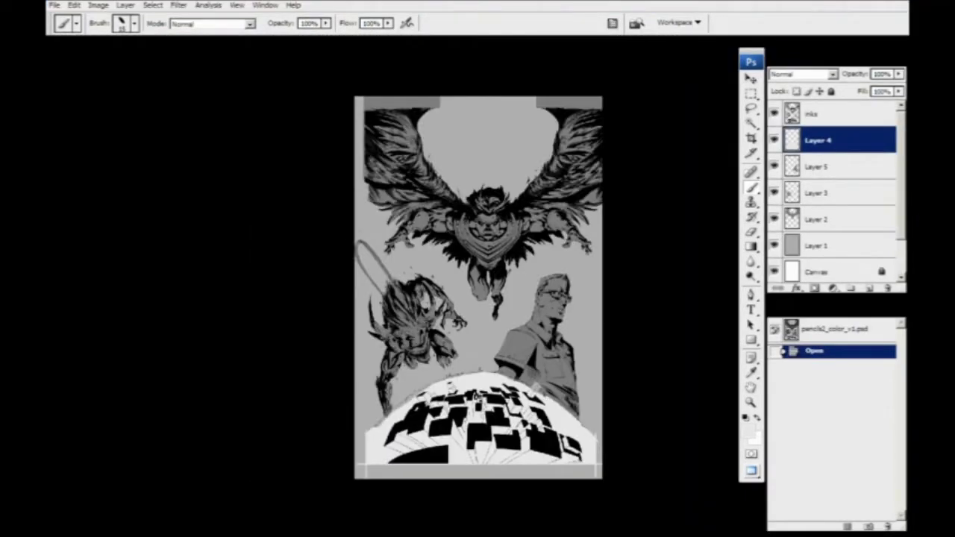
Paint light gray over the dark gray spill below the small leaning building on the skyline.
{"action": "left_click_drag", "start_coordinate": [486, 337], "coordinate": [349, 210]}
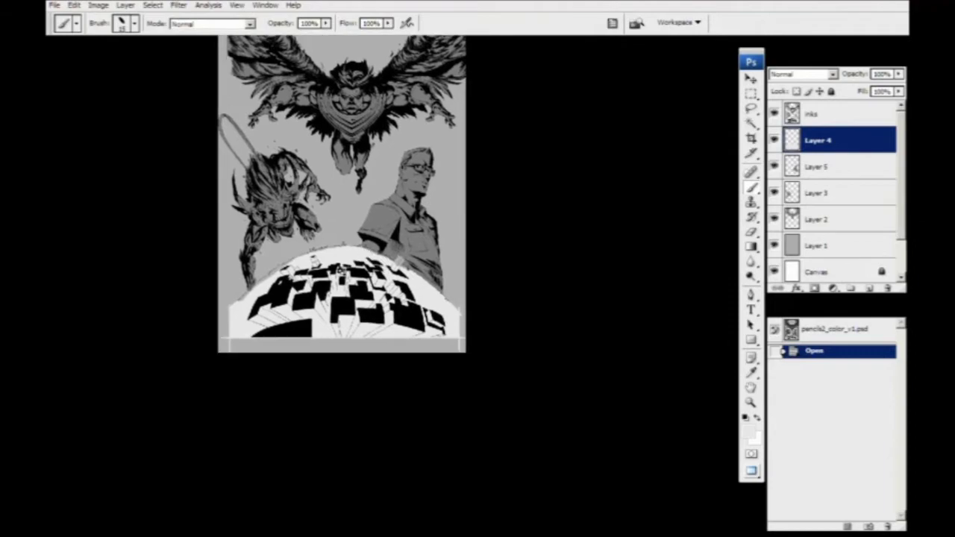
{"action": "key", "text": "ctrl+plus"}
{"action": "key", "text": "ctrl+plus"}
{"action": "key", "text": "ctrl+plus"}
{"action": "key", "text": "ctrl+plus"}
{"action": "key", "text": "ctrl+plus"}
{"action": "mouse_move", "coordinate": [625, 472]}
{"action": "left_mouse_down"}
{"action": "mouse_move", "coordinate": [351, 291]}
{"action": "mouse_move", "coordinate": [296, 237]}
{"action": "mouse_move", "coordinate": [405, 411]}
{"action": "left_mouse_up"}
{"action": "key", "text": "ctrl+plus"}
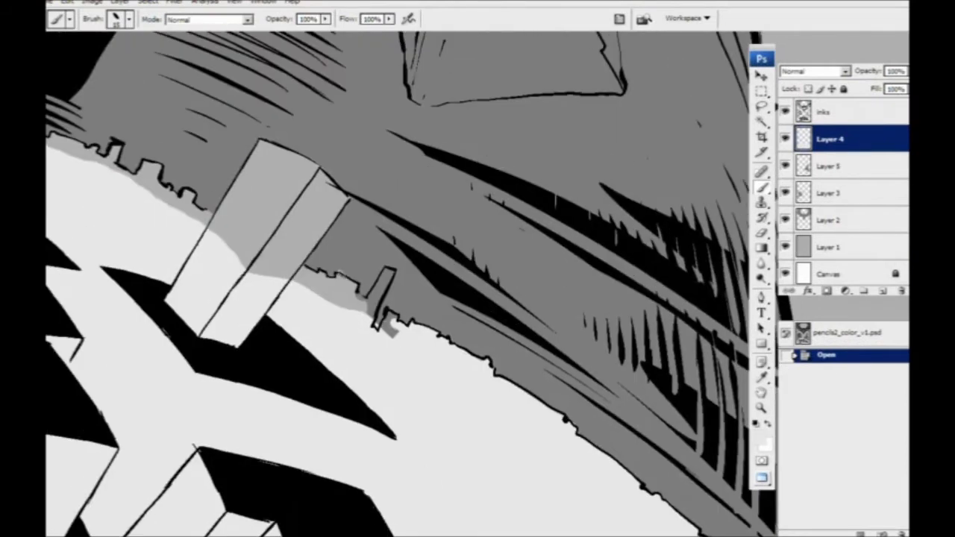
{"action": "key", "text": "ctrl+plus"}
{"action": "mouse_move", "coordinate": [306, 347]}
{"action": "left_mouse_down"}
{"action": "mouse_move", "coordinate": [344, 326]}
{"action": "mouse_move", "coordinate": [344, 352]}
{"action": "mouse_move", "coordinate": [328, 358]}
{"action": "mouse_move", "coordinate": [312, 332]}
{"action": "mouse_move", "coordinate": [349, 326]}
{"action": "left_mouse_up"}
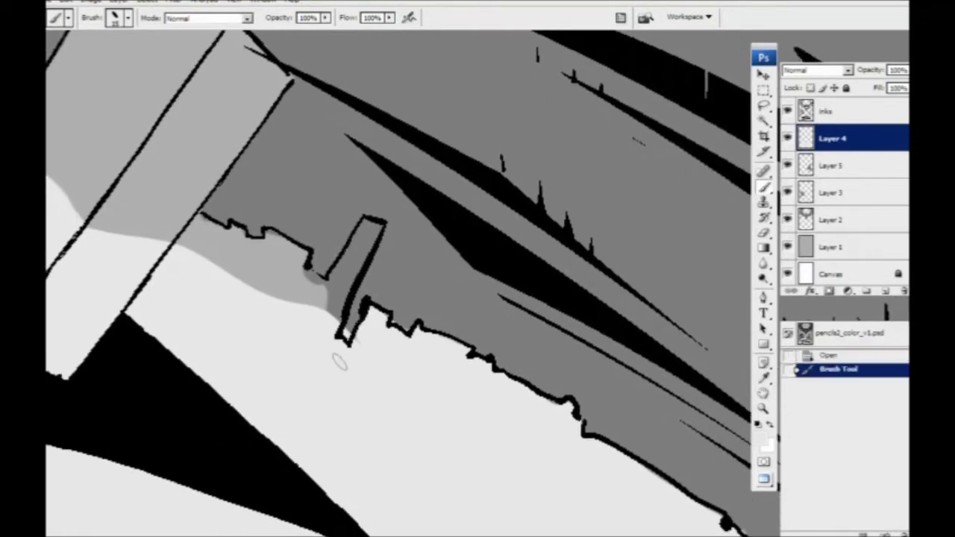
{"action": "left_click", "coordinate": [357, 345]}
Lasso and clear the light gray overspill at the base of the small leaning building, and deselect.
{"action": "key", "text": "l"}
{"action": "mouse_move", "coordinate": [409, 321]}
{"action": "left_mouse_down"}
{"action": "mouse_move", "coordinate": [392, 315]}
{"action": "mouse_move", "coordinate": [359, 329]}
{"action": "mouse_move", "coordinate": [355, 308]}
{"action": "left_mouse_up"}
{"action": "key", "text": "Delete"}
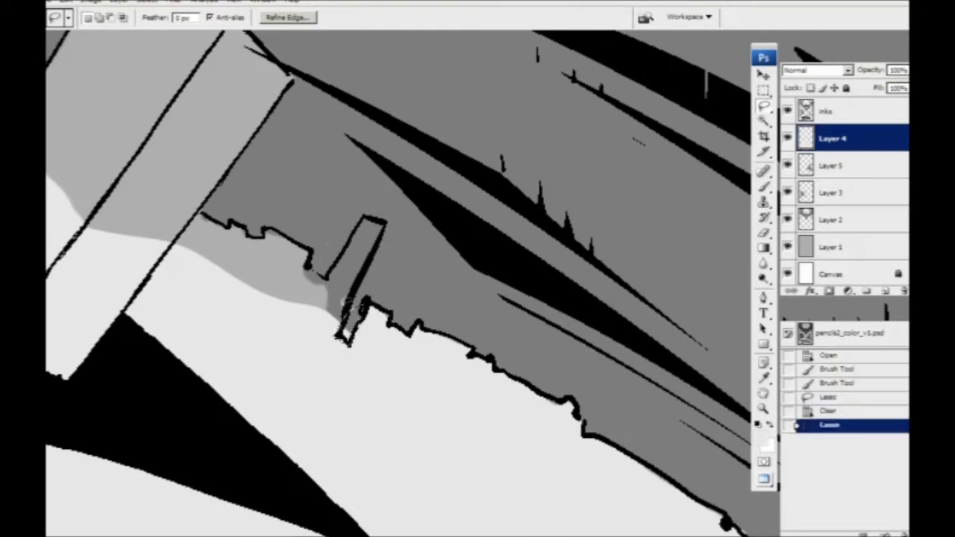
{"action": "key", "text": "Delete"}
{"action": "key", "text": "ctrl+d"}
Change to a round 15 px brush and paint the leaning building and the adjoining skyline strip light gray up to the ink line.
{"action": "key", "text": "b"}
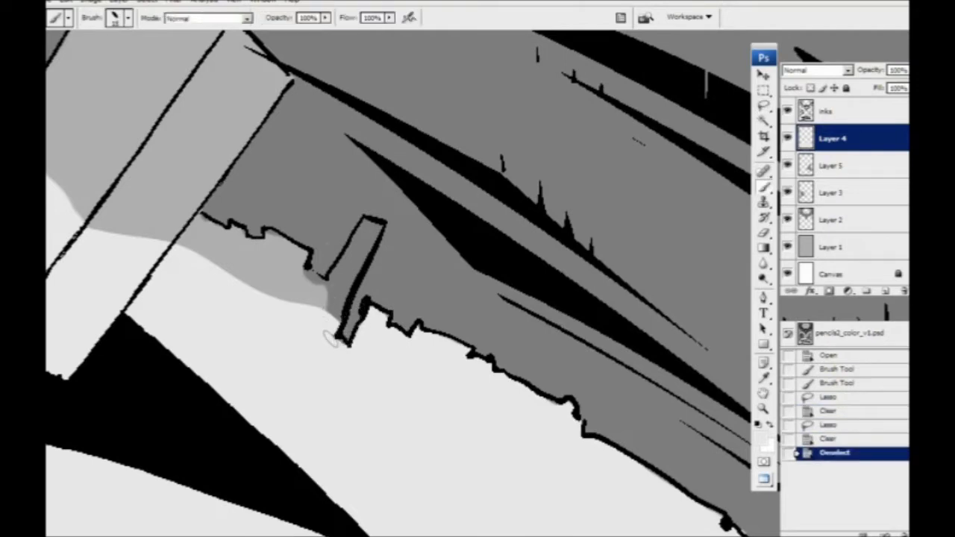
{"action": "left_click_drag", "start_coordinate": [346, 344], "coordinate": [343, 342]}
{"action": "mouse_move", "coordinate": [343, 342]}
{"action": "left_mouse_down"}
{"action": "mouse_move", "coordinate": [442, 342]}
{"action": "mouse_move", "coordinate": [484, 247]}
{"action": "mouse_move", "coordinate": [467, 268]}
{"action": "mouse_move", "coordinate": [474, 245]}
{"action": "mouse_move", "coordinate": [482, 247]}
{"action": "mouse_move", "coordinate": [426, 318]}
{"action": "mouse_move", "coordinate": [377, 339]}
{"action": "mouse_move", "coordinate": [378, 312]}
{"action": "mouse_move", "coordinate": [416, 330]}
{"action": "mouse_move", "coordinate": [385, 317]}
{"action": "mouse_move", "coordinate": [369, 287]}
{"action": "mouse_move", "coordinate": [352, 280]}
{"action": "mouse_move", "coordinate": [369, 299]}
{"action": "mouse_move", "coordinate": [368, 319]}
{"action": "mouse_move", "coordinate": [381, 309]}
{"action": "mouse_move", "coordinate": [392, 338]}
{"action": "mouse_move", "coordinate": [360, 324]}
{"action": "mouse_move", "coordinate": [352, 290]}
{"action": "mouse_move", "coordinate": [382, 354]}
{"action": "left_mouse_up"}
{"action": "right_click", "coordinate": [355, 288]}
{"action": "key", "text": "Escape"}
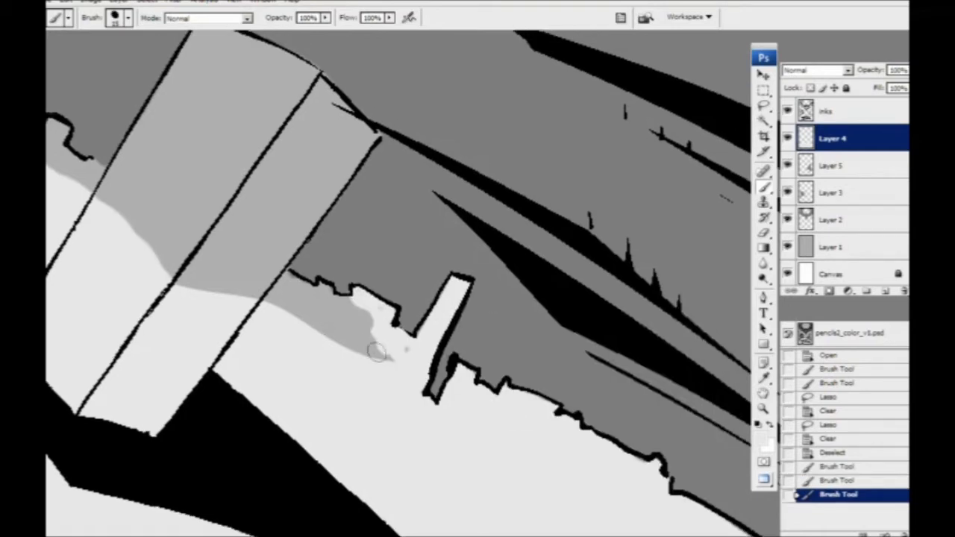
{"action": "mouse_move", "coordinate": [366, 308]}
{"action": "left_mouse_down"}
{"action": "mouse_move", "coordinate": [334, 323]}
{"action": "mouse_move", "coordinate": [289, 311]}
{"action": "mouse_move", "coordinate": [296, 322]}
{"action": "mouse_move", "coordinate": [282, 288]}
{"action": "mouse_move", "coordinate": [320, 290]}
{"action": "mouse_move", "coordinate": [346, 305]}
{"action": "mouse_move", "coordinate": [309, 304]}
{"action": "mouse_move", "coordinate": [327, 310]}
{"action": "mouse_move", "coordinate": [350, 304]}
{"action": "left_mouse_up"}
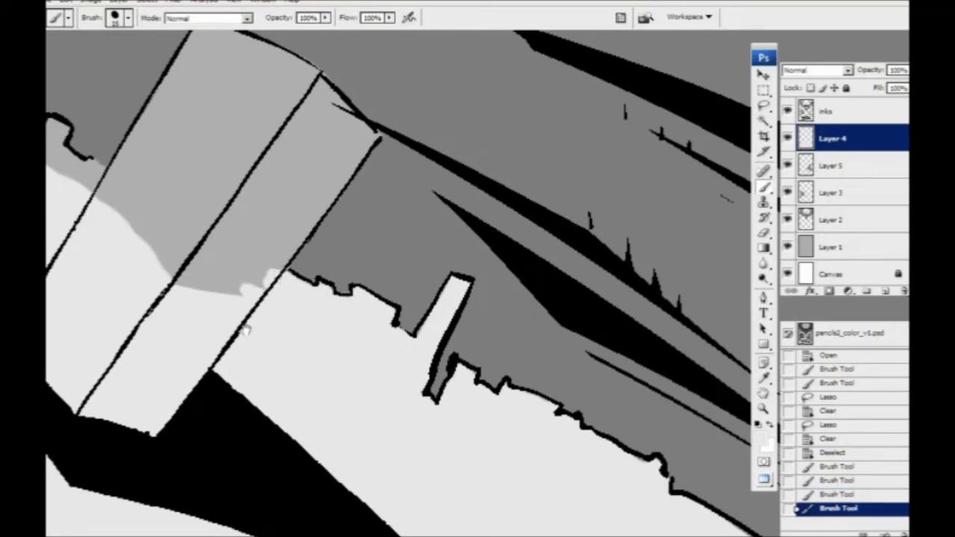
Paint a light gray border along the inside edges of the tall foreground building.
{"action": "left_click_drag", "start_coordinate": [247, 326], "coordinate": [438, 408]}
{"action": "mouse_move", "coordinate": [478, 331]}
{"action": "left_mouse_down"}
{"action": "mouse_move", "coordinate": [469, 337]}
{"action": "mouse_move", "coordinate": [518, 269]}
{"action": "mouse_move", "coordinate": [486, 323]}
{"action": "left_mouse_up"}
{"action": "mouse_move", "coordinate": [522, 265]}
{"action": "left_mouse_down"}
{"action": "mouse_move", "coordinate": [541, 237]}
{"action": "mouse_move", "coordinate": [538, 245]}
{"action": "left_mouse_up"}
{"action": "left_click_drag", "start_coordinate": [533, 256], "coordinate": [565, 217]}
{"action": "left_click_drag", "start_coordinate": [462, 243], "coordinate": [440, 312]}
{"action": "left_click_drag", "start_coordinate": [479, 220], "coordinate": [543, 291]}
{"action": "mouse_move", "coordinate": [373, 187]}
{"action": "left_mouse_down"}
{"action": "mouse_move", "coordinate": [477, 221]}
{"action": "mouse_move", "coordinate": [457, 211]}
{"action": "mouse_move", "coordinate": [536, 281]}
{"action": "left_mouse_up"}
{"action": "left_click_drag", "start_coordinate": [387, 267], "coordinate": [525, 278]}
{"action": "left_click_drag", "start_coordinate": [507, 184], "coordinate": [451, 279]}
{"action": "left_click_drag", "start_coordinate": [478, 228], "coordinate": [420, 334]}
{"action": "left_click_drag", "start_coordinate": [441, 290], "coordinate": [388, 386]}
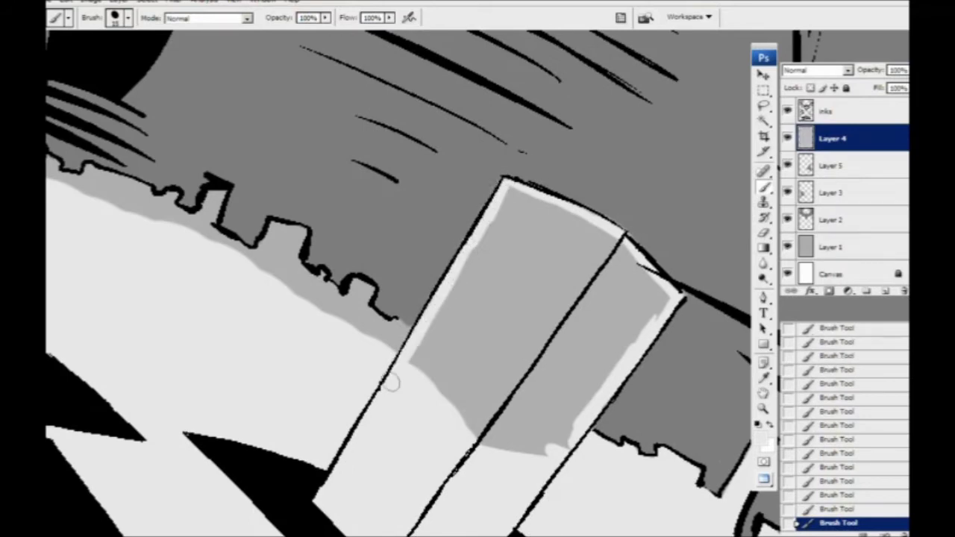
{"action": "left_click_drag", "start_coordinate": [406, 356], "coordinate": [443, 269]}
{"action": "left_click_drag", "start_coordinate": [450, 340], "coordinate": [372, 328]}
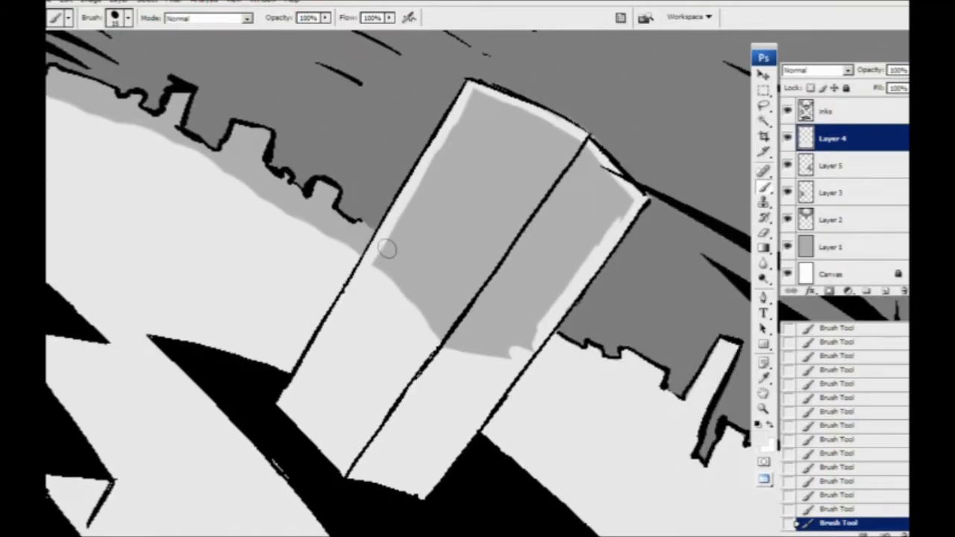
Magic-wand the tall building's unpainted interior with Sample All Layers off, expand the selection, fill it with light gray, and deselect.
{"action": "key", "text": "w"}
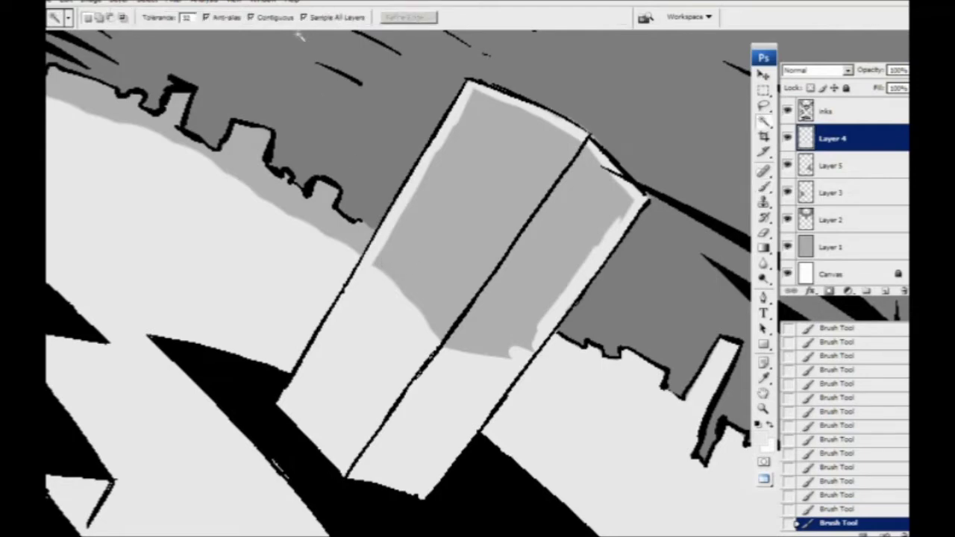
{"action": "left_click", "coordinate": [435, 229]}
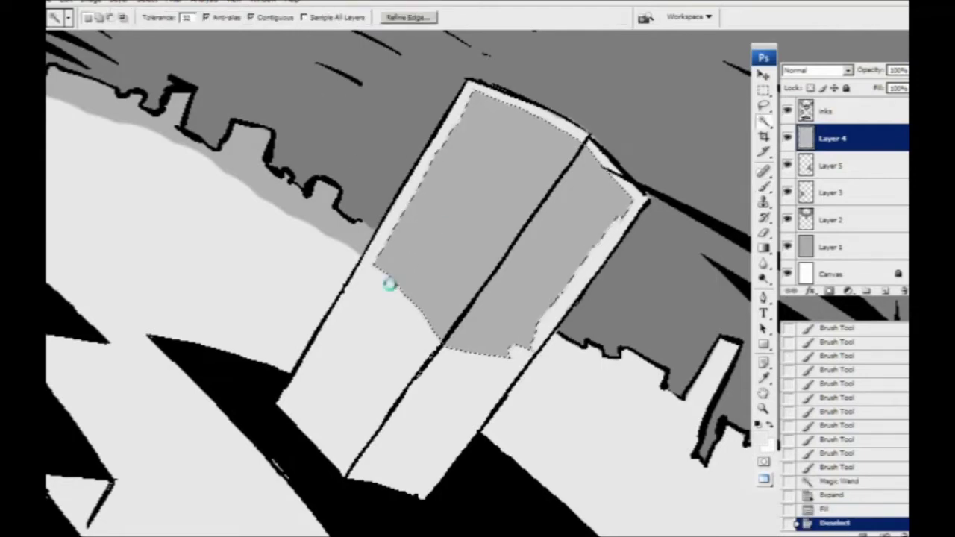
{"action": "key", "text": "F2"}
Paint light gray up to the skyline's ink line beneath the man's shirt, including the small blocky buildings left of the tall building.
{"action": "key", "text": "b"}
{"action": "left_click_drag", "start_coordinate": [405, 288], "coordinate": [485, 267]}
{"action": "mouse_move", "coordinate": [314, 235]}
{"action": "left_mouse_down"}
{"action": "mouse_move", "coordinate": [380, 298]}
{"action": "mouse_move", "coordinate": [429, 299]}
{"action": "mouse_move", "coordinate": [337, 266]}
{"action": "left_mouse_up"}
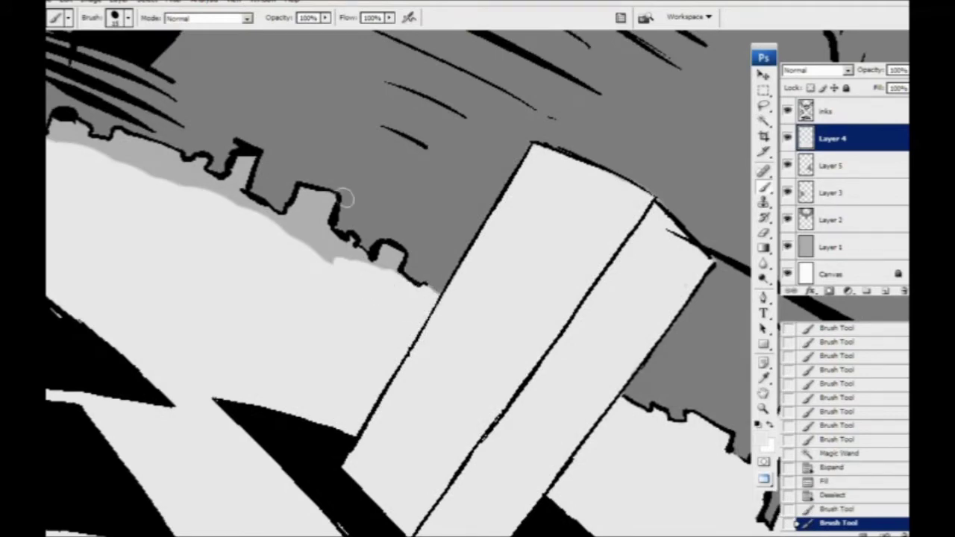
{"action": "left_click_drag", "start_coordinate": [353, 311], "coordinate": [401, 360]}
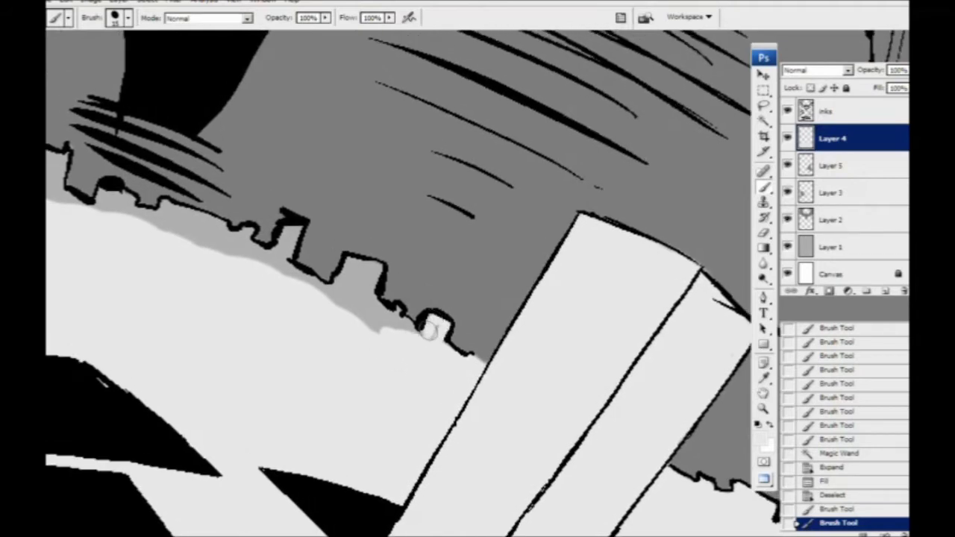
{"action": "mouse_move", "coordinate": [432, 324]}
{"action": "left_mouse_down"}
{"action": "mouse_move", "coordinate": [401, 328]}
{"action": "mouse_move", "coordinate": [396, 312]}
{"action": "mouse_move", "coordinate": [332, 306]}
{"action": "mouse_move", "coordinate": [352, 304]}
{"action": "mouse_move", "coordinate": [407, 328]}
{"action": "left_mouse_up"}
{"action": "mouse_move", "coordinate": [457, 361]}
{"action": "left_mouse_down"}
{"action": "mouse_move", "coordinate": [438, 342]}
{"action": "mouse_move", "coordinate": [446, 307]}
{"action": "mouse_move", "coordinate": [424, 304]}
{"action": "mouse_move", "coordinate": [426, 323]}
{"action": "mouse_move", "coordinate": [411, 331]}
{"action": "mouse_move", "coordinate": [462, 371]}
{"action": "mouse_move", "coordinate": [409, 346]}
{"action": "left_mouse_up"}
{"action": "mouse_move", "coordinate": [348, 330]}
{"action": "left_mouse_down"}
{"action": "mouse_move", "coordinate": [420, 361]}
{"action": "mouse_move", "coordinate": [417, 337]}
{"action": "mouse_move", "coordinate": [425, 339]}
{"action": "mouse_move", "coordinate": [474, 364]}
{"action": "mouse_move", "coordinate": [479, 335]}
{"action": "mouse_move", "coordinate": [460, 356]}
{"action": "mouse_move", "coordinate": [390, 319]}
{"action": "mouse_move", "coordinate": [416, 331]}
{"action": "mouse_move", "coordinate": [409, 345]}
{"action": "mouse_move", "coordinate": [363, 324]}
{"action": "mouse_move", "coordinate": [393, 325]}
{"action": "mouse_move", "coordinate": [358, 305]}
{"action": "mouse_move", "coordinate": [379, 326]}
{"action": "left_mouse_up"}
{"action": "mouse_move", "coordinate": [309, 306]}
{"action": "left_mouse_down"}
{"action": "mouse_move", "coordinate": [399, 347]}
{"action": "mouse_move", "coordinate": [444, 350]}
{"action": "mouse_move", "coordinate": [401, 331]}
{"action": "mouse_move", "coordinate": [373, 341]}
{"action": "mouse_move", "coordinate": [340, 330]}
{"action": "left_mouse_up"}
{"action": "mouse_move", "coordinate": [226, 253]}
{"action": "left_mouse_down"}
{"action": "mouse_move", "coordinate": [329, 287]}
{"action": "mouse_move", "coordinate": [340, 276]}
{"action": "mouse_move", "coordinate": [394, 313]}
{"action": "mouse_move", "coordinate": [446, 326]}
{"action": "mouse_move", "coordinate": [437, 351]}
{"action": "mouse_move", "coordinate": [447, 362]}
{"action": "mouse_move", "coordinate": [397, 313]}
{"action": "mouse_move", "coordinate": [410, 355]}
{"action": "mouse_move", "coordinate": [229, 264]}
{"action": "mouse_move", "coordinate": [328, 271]}
{"action": "left_mouse_up"}
{"action": "mouse_move", "coordinate": [315, 288]}
{"action": "left_mouse_down"}
{"action": "mouse_move", "coordinate": [431, 342]}
{"action": "mouse_move", "coordinate": [427, 314]}
{"action": "mouse_move", "coordinate": [318, 285]}
{"action": "mouse_move", "coordinate": [293, 290]}
{"action": "mouse_move", "coordinate": [400, 351]}
{"action": "mouse_move", "coordinate": [419, 338]}
{"action": "mouse_move", "coordinate": [376, 332]}
{"action": "mouse_move", "coordinate": [383, 343]}
{"action": "mouse_move", "coordinate": [385, 253]}
{"action": "mouse_move", "coordinate": [369, 335]}
{"action": "mouse_move", "coordinate": [383, 252]}
{"action": "left_mouse_up"}
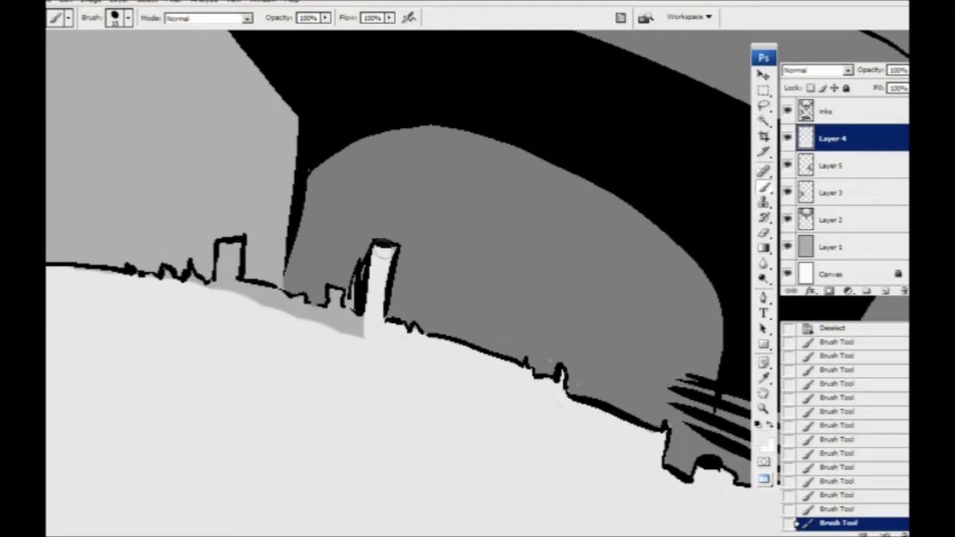
Paint the skyline strip light gray from below the man's sleeve through the tall tower at the globe's crest.
{"action": "left_click_drag", "start_coordinate": [325, 330], "coordinate": [345, 343]}
{"action": "mouse_move", "coordinate": [377, 335]}
{"action": "left_mouse_down"}
{"action": "mouse_move", "coordinate": [369, 299]}
{"action": "mouse_move", "coordinate": [350, 313]}
{"action": "mouse_move", "coordinate": [383, 343]}
{"action": "mouse_move", "coordinate": [258, 305]}
{"action": "mouse_move", "coordinate": [290, 318]}
{"action": "left_mouse_up"}
{"action": "mouse_move", "coordinate": [280, 326]}
{"action": "left_mouse_down"}
{"action": "mouse_move", "coordinate": [518, 377]}
{"action": "mouse_move", "coordinate": [492, 328]}
{"action": "mouse_move", "coordinate": [481, 336]}
{"action": "mouse_move", "coordinate": [490, 310]}
{"action": "mouse_move", "coordinate": [483, 349]}
{"action": "mouse_move", "coordinate": [455, 353]}
{"action": "left_mouse_up"}
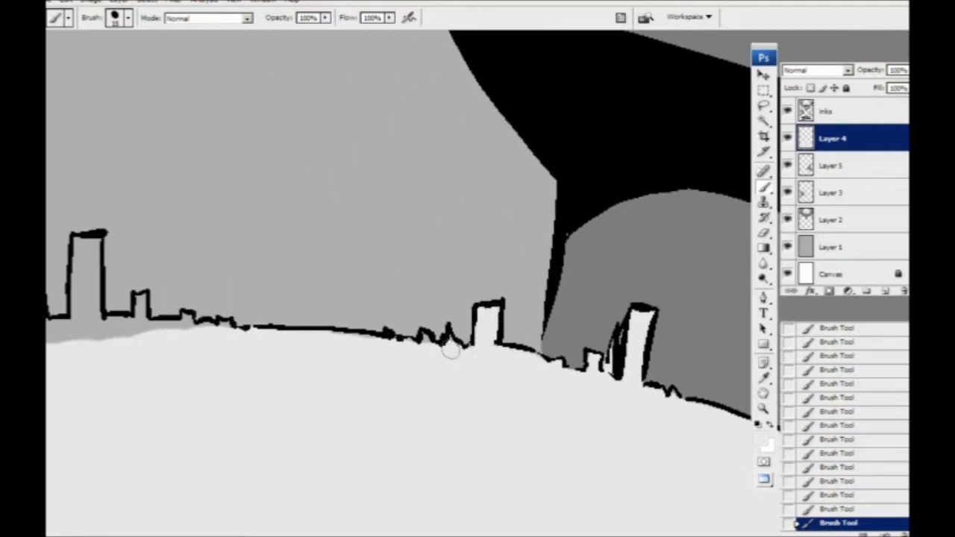
{"action": "left_click_drag", "start_coordinate": [237, 384], "coordinate": [384, 396]}
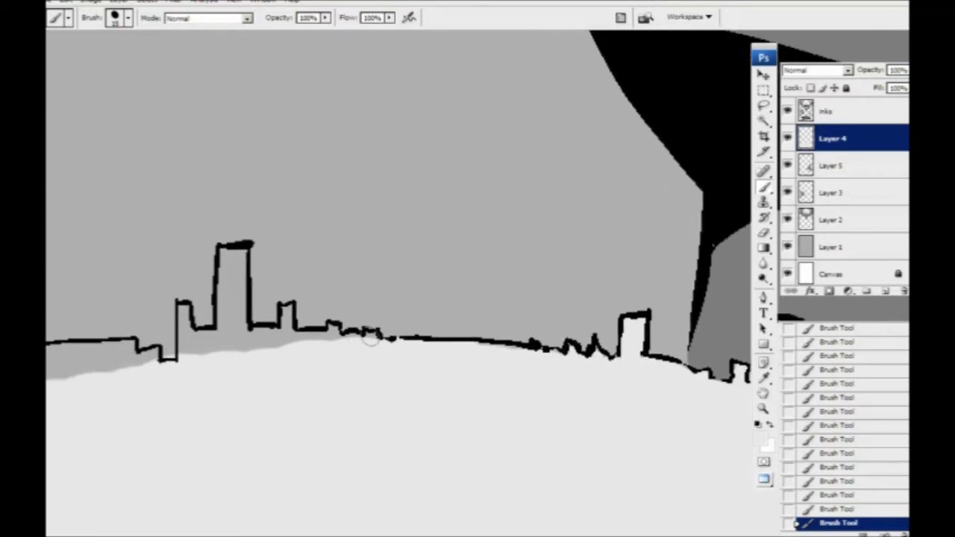
{"action": "mouse_move", "coordinate": [361, 340]}
{"action": "left_mouse_down"}
{"action": "mouse_move", "coordinate": [286, 336]}
{"action": "mouse_move", "coordinate": [249, 348]}
{"action": "mouse_move", "coordinate": [257, 336]}
{"action": "mouse_move", "coordinate": [230, 339]}
{"action": "mouse_move", "coordinate": [414, 356]}
{"action": "mouse_move", "coordinate": [405, 343]}
{"action": "mouse_move", "coordinate": [414, 339]}
{"action": "mouse_move", "coordinate": [415, 265]}
{"action": "mouse_move", "coordinate": [400, 267]}
{"action": "mouse_move", "coordinate": [412, 287]}
{"action": "mouse_move", "coordinate": [404, 369]}
{"action": "mouse_move", "coordinate": [386, 346]}
{"action": "mouse_move", "coordinate": [356, 362]}
{"action": "left_mouse_up"}
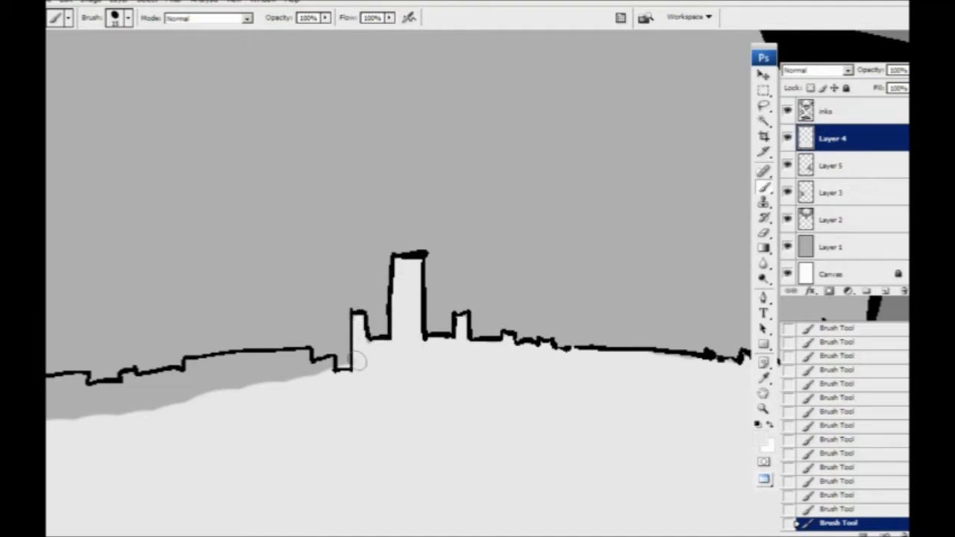
{"action": "left_click_drag", "start_coordinate": [306, 397], "coordinate": [431, 375]}
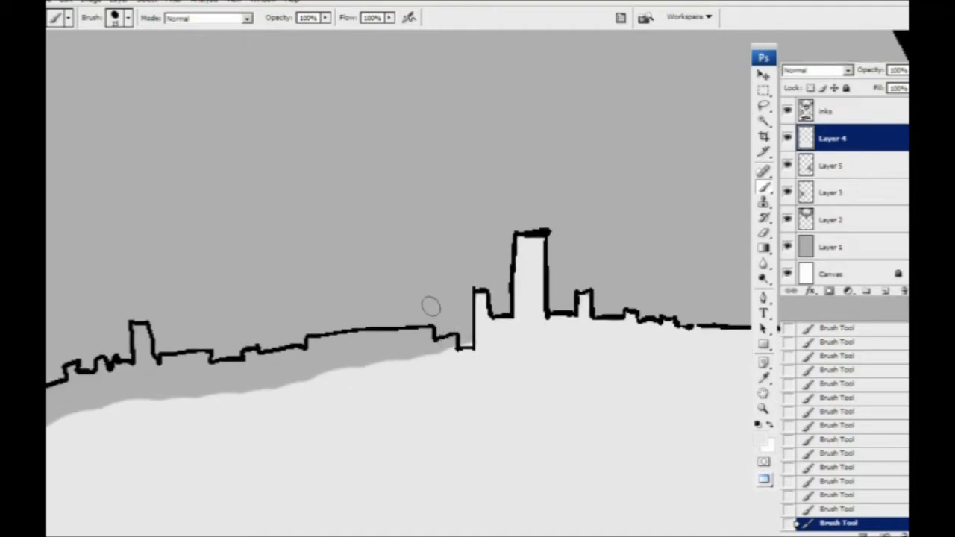
Lasso and clear the light gray overspill outside the small building left of the crest tower, and deselect.
{"action": "key", "text": "l"}
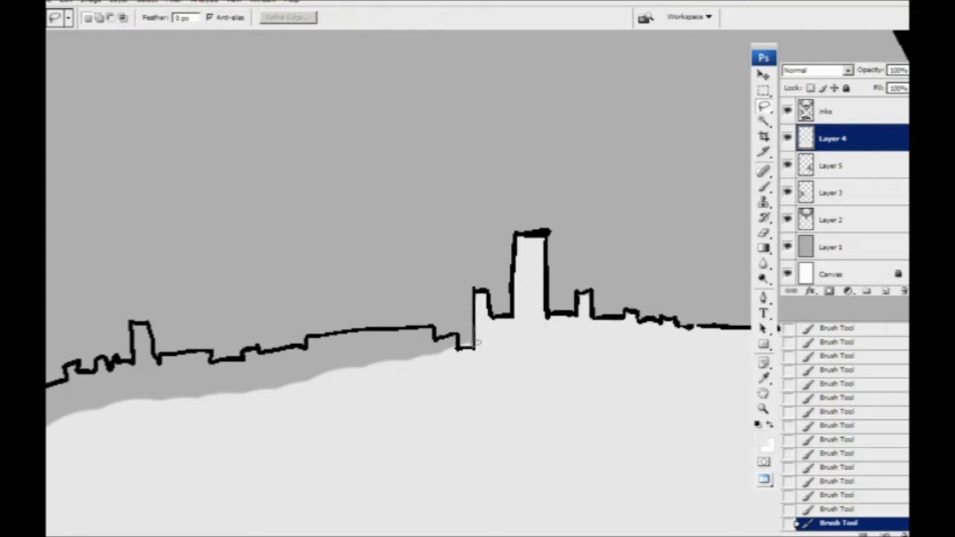
{"action": "left_click_drag", "start_coordinate": [462, 343], "coordinate": [454, 301]}
{"action": "key", "text": "Delete"}
{"action": "key", "text": "ctrl+d"}
Brush light gray into the gray strip left of the crest tower, up to and including the next narrow building.
{"action": "key", "text": "b"}
{"action": "left_click_drag", "start_coordinate": [295, 378], "coordinate": [347, 366]}
{"action": "mouse_move", "coordinate": [365, 334]}
{"action": "left_mouse_down"}
{"action": "mouse_move", "coordinate": [365, 358]}
{"action": "mouse_move", "coordinate": [367, 333]}
{"action": "mouse_move", "coordinate": [378, 330]}
{"action": "mouse_move", "coordinate": [480, 321]}
{"action": "mouse_move", "coordinate": [484, 337]}
{"action": "mouse_move", "coordinate": [503, 332]}
{"action": "mouse_move", "coordinate": [422, 337]}
{"action": "mouse_move", "coordinate": [466, 348]}
{"action": "mouse_move", "coordinate": [421, 329]}
{"action": "mouse_move", "coordinate": [388, 367]}
{"action": "mouse_move", "coordinate": [375, 336]}
{"action": "mouse_move", "coordinate": [372, 361]}
{"action": "mouse_move", "coordinate": [409, 346]}
{"action": "left_mouse_up"}
{"action": "left_click_drag", "start_coordinate": [262, 402], "coordinate": [326, 397]}
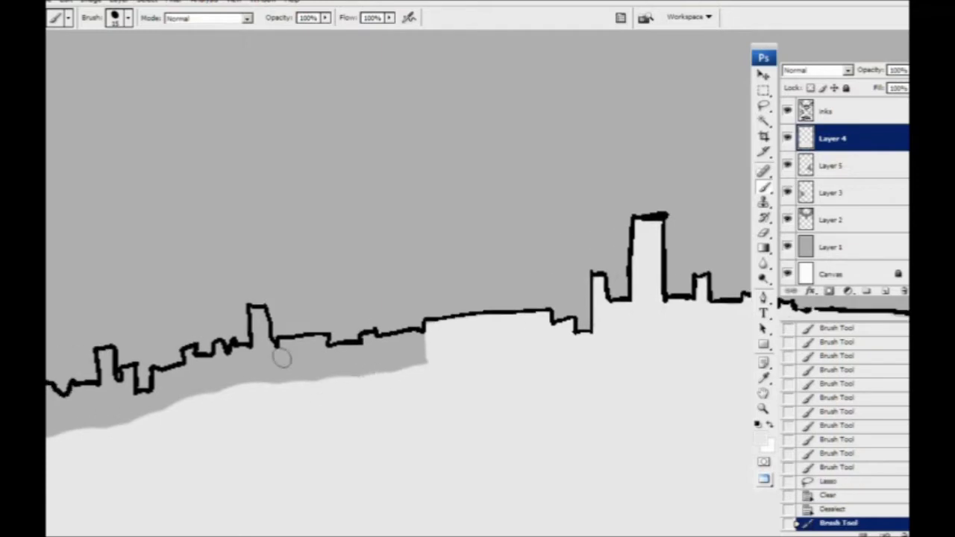
{"action": "mouse_move", "coordinate": [258, 314]}
{"action": "left_mouse_down"}
{"action": "mouse_move", "coordinate": [270, 367]}
{"action": "mouse_move", "coordinate": [276, 348]}
{"action": "mouse_move", "coordinate": [319, 342]}
{"action": "mouse_move", "coordinate": [324, 354]}
{"action": "mouse_move", "coordinate": [422, 337]}
{"action": "mouse_move", "coordinate": [424, 350]}
{"action": "mouse_move", "coordinate": [401, 370]}
{"action": "mouse_move", "coordinate": [387, 350]}
{"action": "mouse_move", "coordinate": [419, 351]}
{"action": "mouse_move", "coordinate": [382, 374]}
{"action": "mouse_move", "coordinate": [369, 362]}
{"action": "mouse_move", "coordinate": [352, 381]}
{"action": "mouse_move", "coordinate": [321, 355]}
{"action": "mouse_move", "coordinate": [339, 369]}
{"action": "mouse_move", "coordinate": [301, 360]}
{"action": "mouse_move", "coordinate": [290, 381]}
{"action": "mouse_move", "coordinate": [263, 355]}
{"action": "mouse_move", "coordinate": [256, 315]}
{"action": "mouse_move", "coordinate": [253, 351]}
{"action": "left_mouse_up"}
{"action": "left_click_drag", "start_coordinate": [239, 393], "coordinate": [384, 364]}
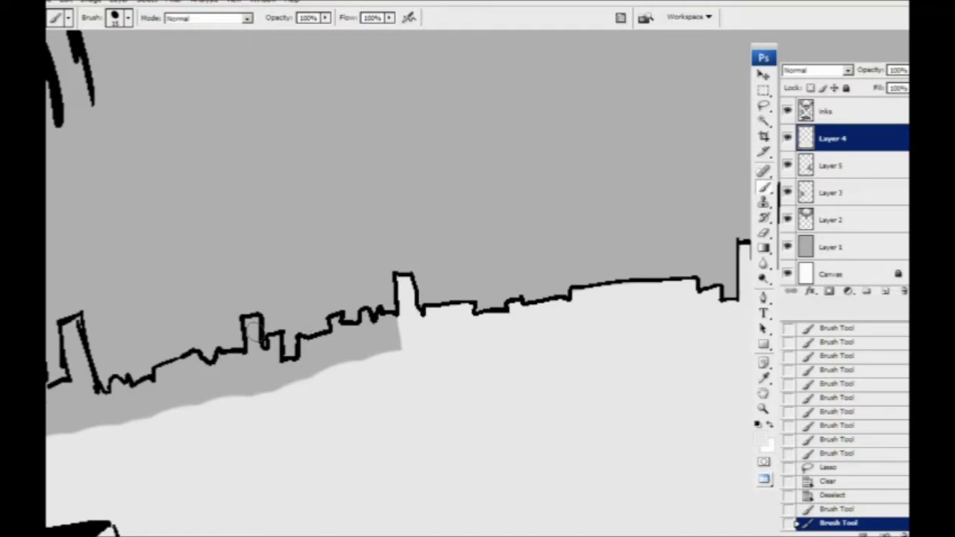
Paint light gray inside the next small blocky building and along the jagged rooftops on both sides of it.
{"action": "mouse_move", "coordinate": [253, 321]}
{"action": "left_mouse_down"}
{"action": "mouse_move", "coordinate": [256, 362]}
{"action": "mouse_move", "coordinate": [270, 353]}
{"action": "mouse_move", "coordinate": [271, 383]}
{"action": "mouse_move", "coordinate": [264, 357]}
{"action": "mouse_move", "coordinate": [281, 369]}
{"action": "mouse_move", "coordinate": [308, 367]}
{"action": "mouse_move", "coordinate": [300, 378]}
{"action": "mouse_move", "coordinate": [310, 346]}
{"action": "mouse_move", "coordinate": [338, 333]}
{"action": "mouse_move", "coordinate": [334, 317]}
{"action": "mouse_move", "coordinate": [338, 335]}
{"action": "mouse_move", "coordinate": [320, 370]}
{"action": "left_mouse_up"}
{"action": "key", "text": "space"}
{"action": "mouse_move", "coordinate": [330, 345]}
{"action": "left_mouse_down"}
{"action": "mouse_move", "coordinate": [354, 340]}
{"action": "mouse_move", "coordinate": [323, 329]}
{"action": "mouse_move", "coordinate": [383, 323]}
{"action": "mouse_move", "coordinate": [375, 326]}
{"action": "mouse_move", "coordinate": [338, 323]}
{"action": "mouse_move", "coordinate": [388, 316]}
{"action": "mouse_move", "coordinate": [380, 305]}
{"action": "mouse_move", "coordinate": [366, 324]}
{"action": "left_mouse_up"}
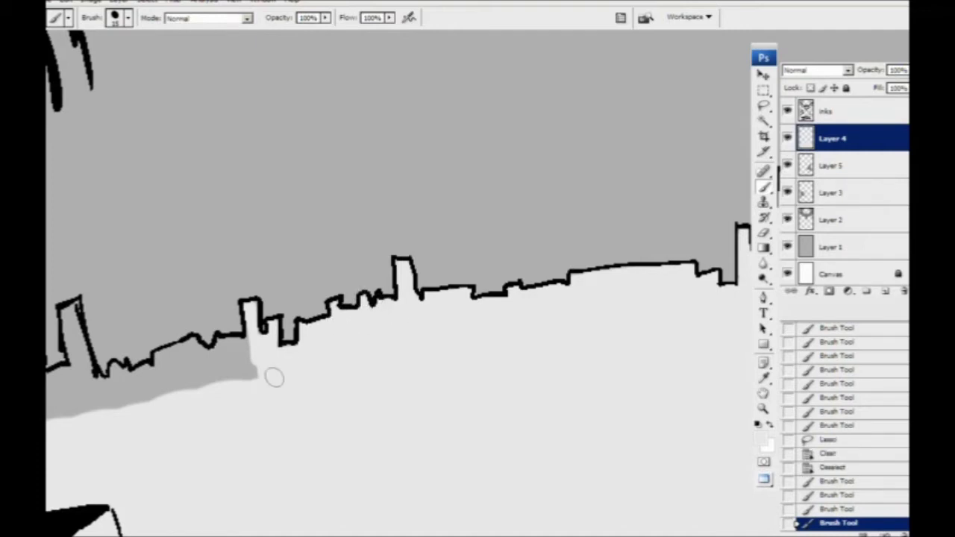
{"action": "key", "text": "space"}
{"action": "left_click_drag", "start_coordinate": [258, 377], "coordinate": [315, 364]}
{"action": "left_click_drag", "start_coordinate": [315, 310], "coordinate": [316, 358]}
{"action": "key", "text": "space"}
Paint the leaning tower, the stepped building and the thin spire light gray, along with the strip beneath them.
{"action": "left_click_drag", "start_coordinate": [214, 378], "coordinate": [287, 369]}
{"action": "mouse_move", "coordinate": [208, 292]}
{"action": "left_mouse_down"}
{"action": "mouse_move", "coordinate": [228, 384]}
{"action": "mouse_move", "coordinate": [227, 365]}
{"action": "mouse_move", "coordinate": [242, 351]}
{"action": "mouse_move", "coordinate": [255, 352]}
{"action": "mouse_move", "coordinate": [241, 367]}
{"action": "mouse_move", "coordinate": [241, 386]}
{"action": "mouse_move", "coordinate": [390, 370]}
{"action": "left_mouse_up"}
{"action": "mouse_move", "coordinate": [499, 349]}
{"action": "left_mouse_down"}
{"action": "mouse_move", "coordinate": [475, 343]}
{"action": "mouse_move", "coordinate": [414, 369]}
{"action": "mouse_move", "coordinate": [438, 363]}
{"action": "mouse_move", "coordinate": [405, 364]}
{"action": "mouse_move", "coordinate": [431, 333]}
{"action": "mouse_move", "coordinate": [393, 353]}
{"action": "mouse_move", "coordinate": [472, 311]}
{"action": "mouse_move", "coordinate": [447, 332]}
{"action": "mouse_move", "coordinate": [476, 312]}
{"action": "mouse_move", "coordinate": [485, 334]}
{"action": "mouse_move", "coordinate": [462, 335]}
{"action": "mouse_move", "coordinate": [477, 323]}
{"action": "mouse_move", "coordinate": [528, 327]}
{"action": "mouse_move", "coordinate": [502, 332]}
{"action": "mouse_move", "coordinate": [529, 306]}
{"action": "mouse_move", "coordinate": [499, 310]}
{"action": "left_mouse_up"}
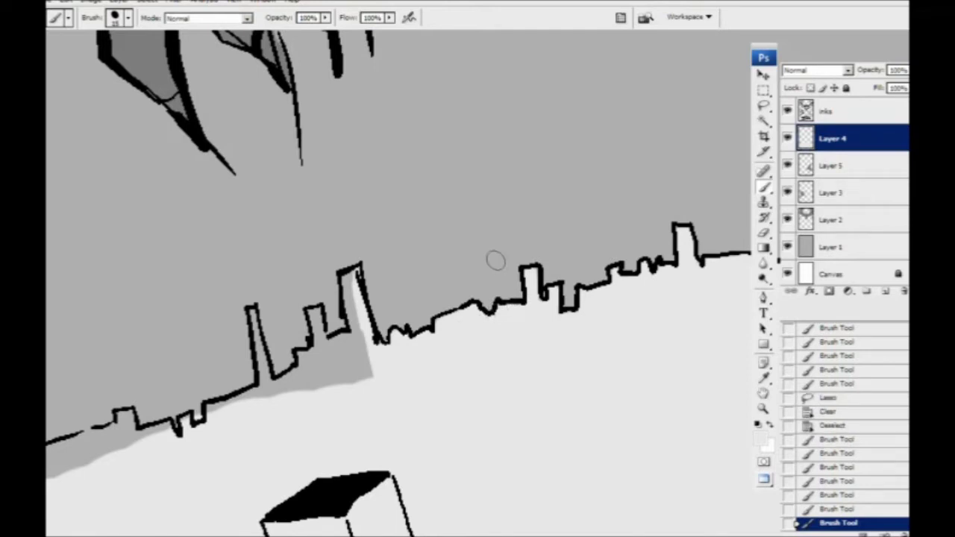
{"action": "key", "text": "space"}
{"action": "left_click_drag", "start_coordinate": [360, 338], "coordinate": [417, 329]}
{"action": "mouse_move", "coordinate": [409, 267]}
{"action": "left_mouse_down"}
{"action": "mouse_move", "coordinate": [423, 360]}
{"action": "mouse_move", "coordinate": [401, 332]}
{"action": "mouse_move", "coordinate": [382, 341]}
{"action": "mouse_move", "coordinate": [373, 302]}
{"action": "mouse_move", "coordinate": [386, 379]}
{"action": "mouse_move", "coordinate": [406, 346]}
{"action": "mouse_move", "coordinate": [396, 367]}
{"action": "mouse_move", "coordinate": [364, 359]}
{"action": "mouse_move", "coordinate": [367, 346]}
{"action": "mouse_move", "coordinate": [361, 356]}
{"action": "mouse_move", "coordinate": [376, 373]}
{"action": "mouse_move", "coordinate": [351, 381]}
{"action": "mouse_move", "coordinate": [356, 361]}
{"action": "mouse_move", "coordinate": [320, 393]}
{"action": "mouse_move", "coordinate": [326, 379]}
{"action": "mouse_move", "coordinate": [305, 300]}
{"action": "mouse_move", "coordinate": [322, 387]}
{"action": "left_mouse_up"}
{"action": "mouse_move", "coordinate": [330, 383]}
{"action": "left_mouse_down"}
{"action": "mouse_move", "coordinate": [490, 286]}
{"action": "mouse_move", "coordinate": [427, 305]}
{"action": "left_mouse_up"}
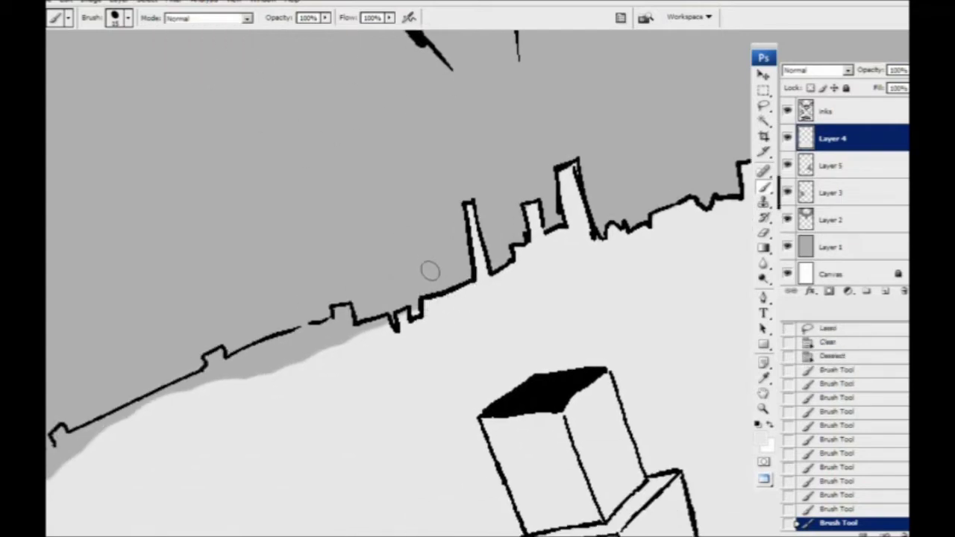
Lasso and clear the light gray overspill around the notched rooftops left of the thin spire, and deselect.
{"action": "key", "text": "l"}
{"action": "left_click_drag", "start_coordinate": [418, 311], "coordinate": [389, 306]}
{"action": "key", "text": "Delete"}
{"action": "key", "text": "Delete"}
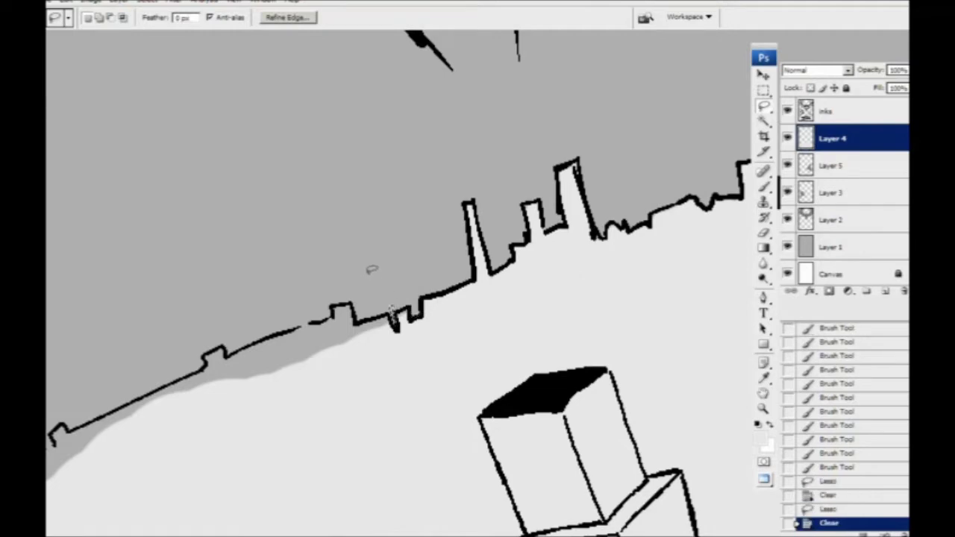
{"action": "key", "text": "ctrl+d"}
Paint light gray up to the ink line along the remaining skyline slope left of the notched rooftops.
{"action": "key", "text": "b"}
{"action": "left_click_drag", "start_coordinate": [400, 313], "coordinate": [401, 318]}
{"action": "left_click_drag", "start_coordinate": [308, 373], "coordinate": [393, 336]}
{"action": "mouse_move", "coordinate": [428, 274]}
{"action": "left_mouse_down"}
{"action": "mouse_move", "coordinate": [438, 296]}
{"action": "mouse_move", "coordinate": [466, 283]}
{"action": "left_mouse_up"}
{"action": "mouse_move", "coordinate": [466, 287]}
{"action": "left_mouse_down"}
{"action": "mouse_move", "coordinate": [417, 270]}
{"action": "mouse_move", "coordinate": [425, 272]}
{"action": "mouse_move", "coordinate": [428, 296]}
{"action": "left_mouse_up"}
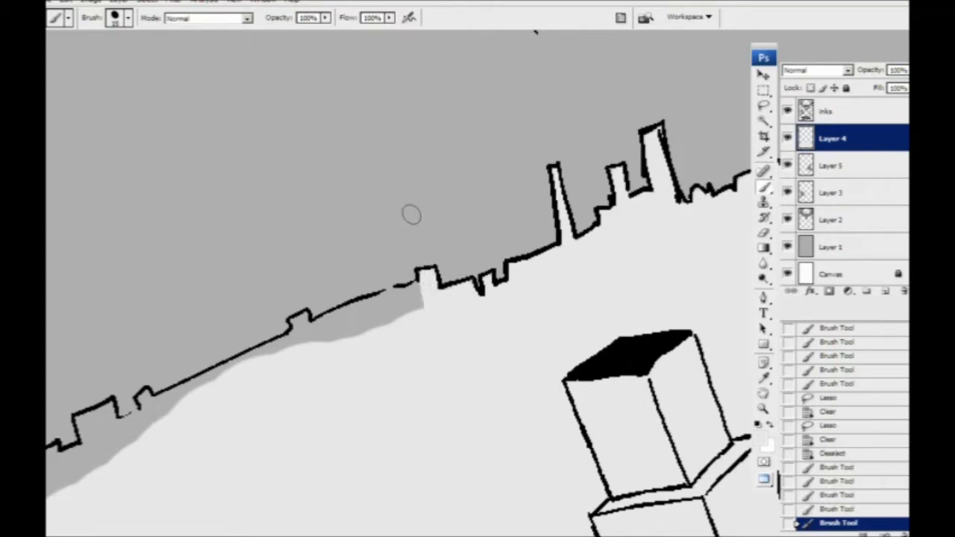
{"action": "left_click_drag", "start_coordinate": [495, 254], "coordinate": [609, 213]}
{"action": "mouse_move", "coordinate": [521, 275]}
{"action": "left_mouse_down"}
{"action": "mouse_move", "coordinate": [506, 279]}
{"action": "mouse_move", "coordinate": [517, 252]}
{"action": "mouse_move", "coordinate": [437, 288]}
{"action": "mouse_move", "coordinate": [470, 287]}
{"action": "mouse_move", "coordinate": [416, 293]}
{"action": "mouse_move", "coordinate": [408, 285]}
{"action": "mouse_move", "coordinate": [424, 306]}
{"action": "left_mouse_up"}
{"action": "left_click_drag", "start_coordinate": [420, 252], "coordinate": [560, 195]}
{"action": "mouse_move", "coordinate": [543, 245]}
{"action": "left_mouse_down"}
{"action": "mouse_move", "coordinate": [525, 251]}
{"action": "mouse_move", "coordinate": [532, 247]}
{"action": "left_mouse_up"}
{"action": "mouse_move", "coordinate": [401, 184]}
{"action": "left_mouse_down"}
{"action": "mouse_move", "coordinate": [271, 394]}
{"action": "mouse_move", "coordinate": [296, 531]}
{"action": "left_mouse_up"}
{"action": "key", "text": "ctrl+minus"}
{"action": "key", "text": "ctrl+minus"}
{"action": "left_click_drag", "start_coordinate": [181, 238], "coordinate": [264, 405]}
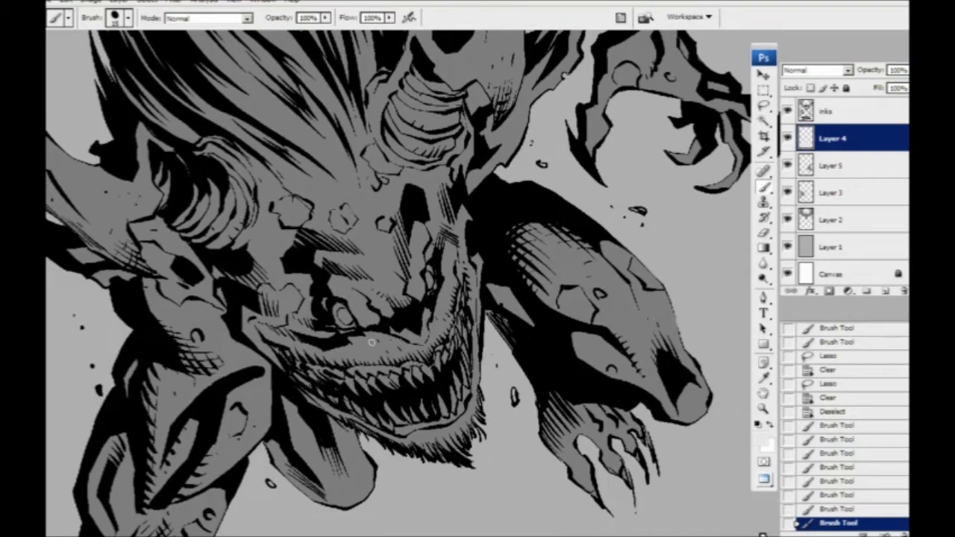
{"action": "scroll", "coordinate": [371, 342], "scroll_direction": "down", "scroll_amount": 1}
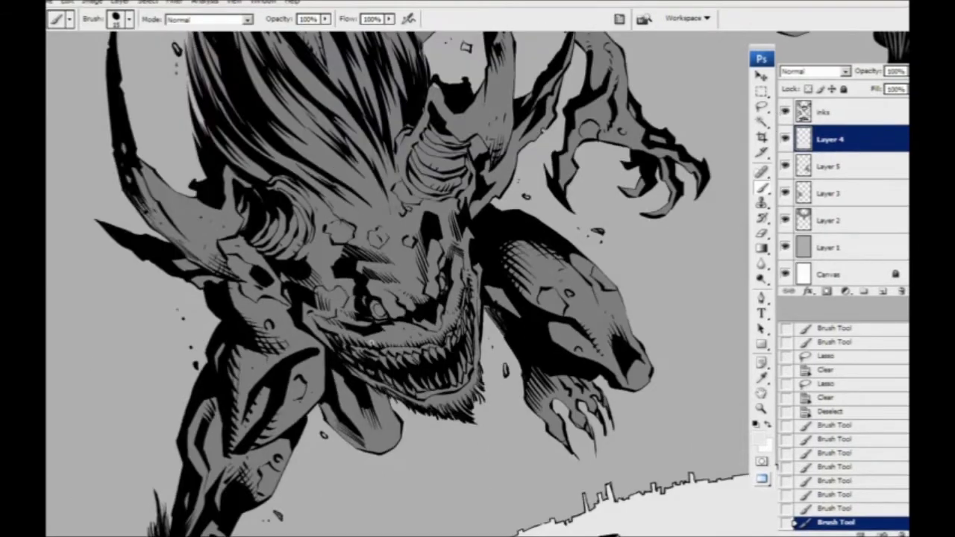
{"action": "left_click_drag", "start_coordinate": [675, 316], "coordinate": [470, 431]}
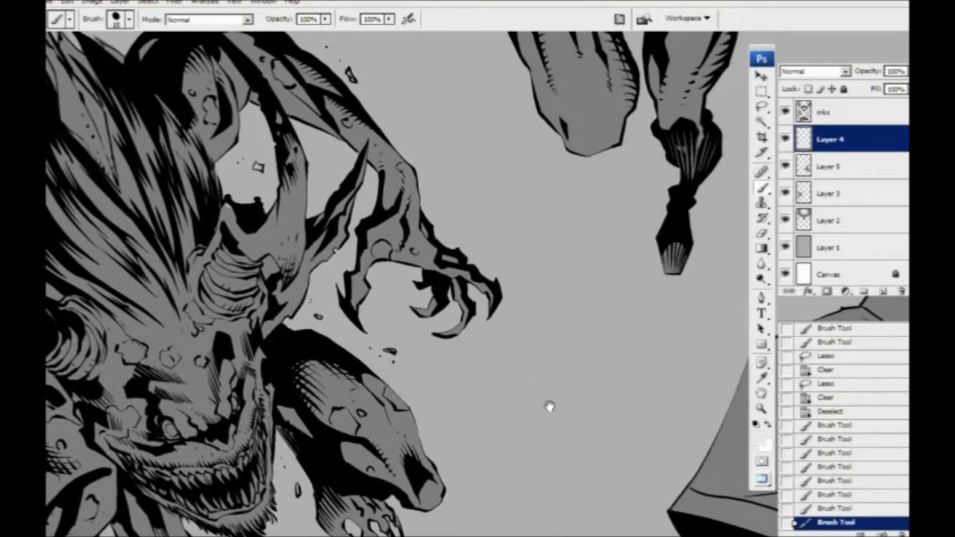
Examine the gray fills of the creature, the man with glasses and the winged figure, with the interface panels hidden.
{"action": "left_click_drag", "start_coordinate": [552, 400], "coordinate": [475, 351]}
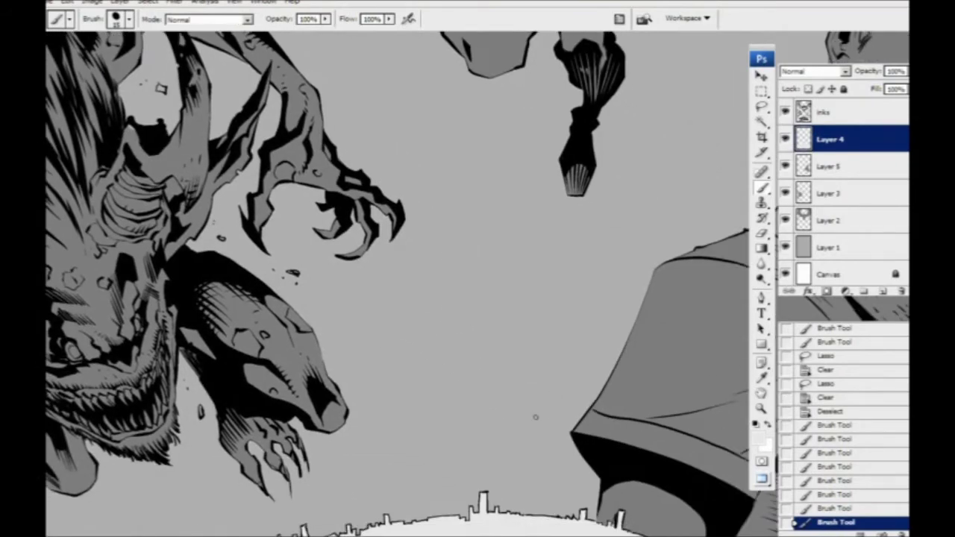
{"action": "left_click_drag", "start_coordinate": [535, 417], "coordinate": [367, 457]}
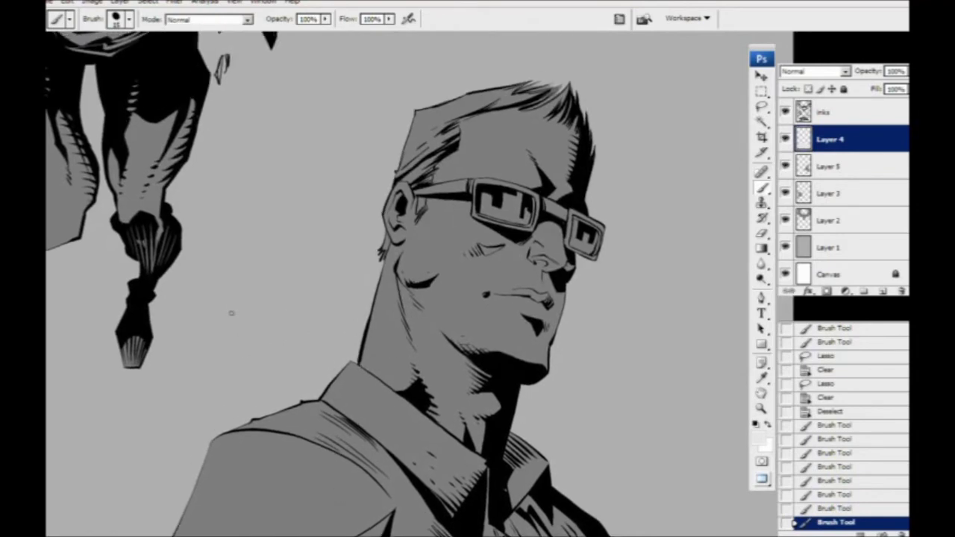
{"action": "left_click_drag", "start_coordinate": [227, 344], "coordinate": [214, 283]}
{"action": "key", "text": "ctrl+minus"}
{"action": "left_click_drag", "start_coordinate": [304, 323], "coordinate": [230, 283]}
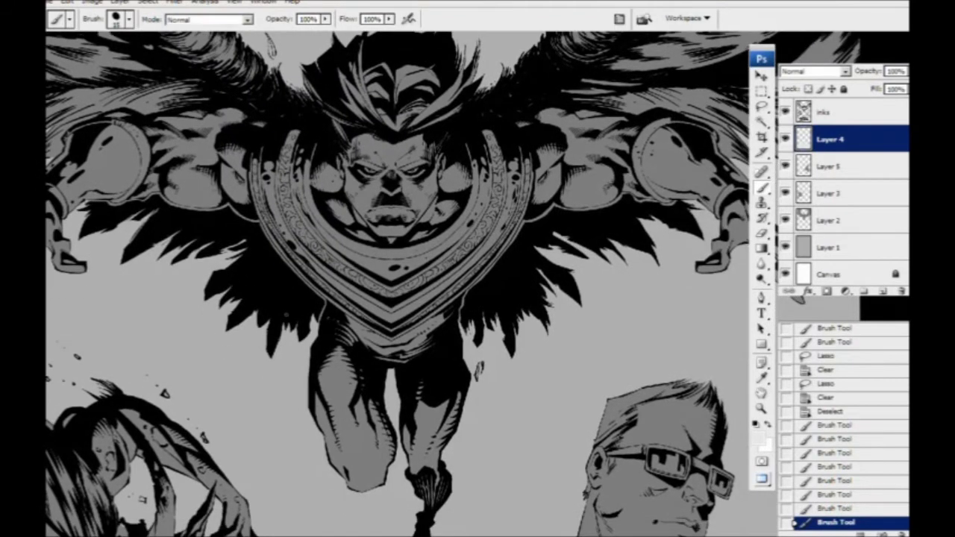
{"action": "key", "text": "Tab"}
{"action": "left_click_drag", "start_coordinate": [341, 363], "coordinate": [367, 319]}
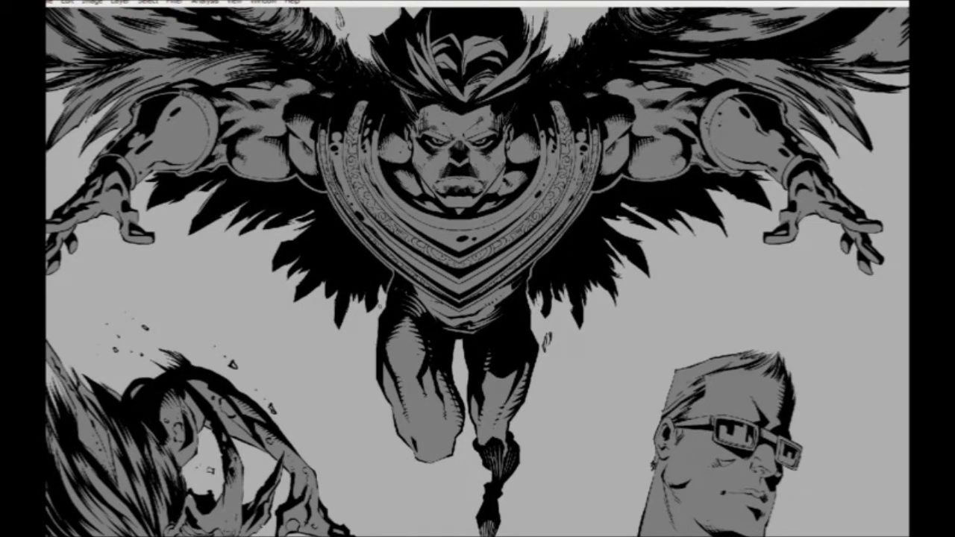
{"action": "left_click_drag", "start_coordinate": [381, 304], "coordinate": [373, 330]}
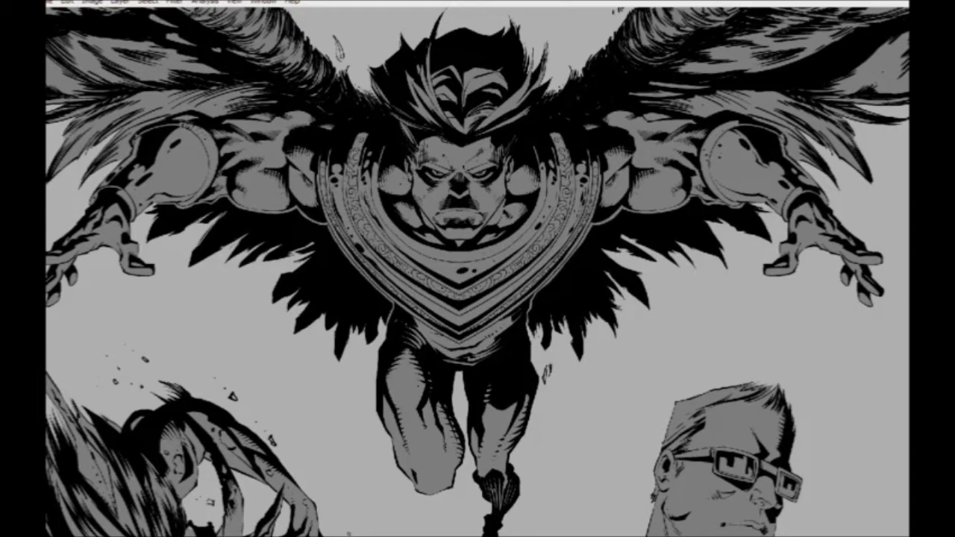
{"action": "left_click_drag", "start_coordinate": [359, 396], "coordinate": [396, 224]}
{"action": "left_click_drag", "start_coordinate": [443, 498], "coordinate": [442, 140]}
Paint light gray up to the ink line along the skyline slope between the small rooftop block and the broken-outlined buildings.
{"action": "key", "text": "ctrl+plus"}
{"action": "key", "text": "ctrl+plus"}
{"action": "key", "text": "ctrl+plus"}
{"action": "left_click_drag", "start_coordinate": [189, 419], "coordinate": [697, 347]}
{"action": "key", "text": "ctrl+plus"}
{"action": "key", "text": "ctrl+plus"}
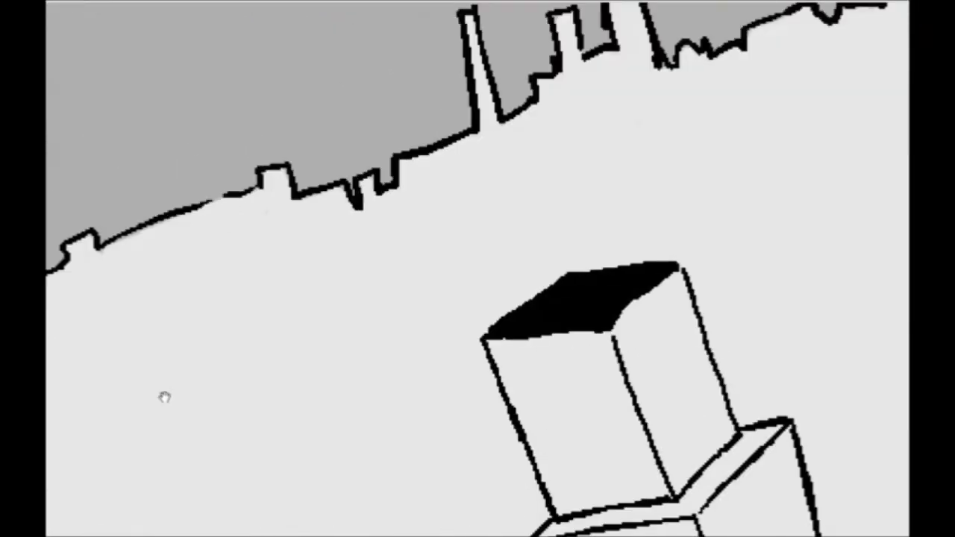
{"action": "left_click_drag", "start_coordinate": [164, 398], "coordinate": [708, 362]}
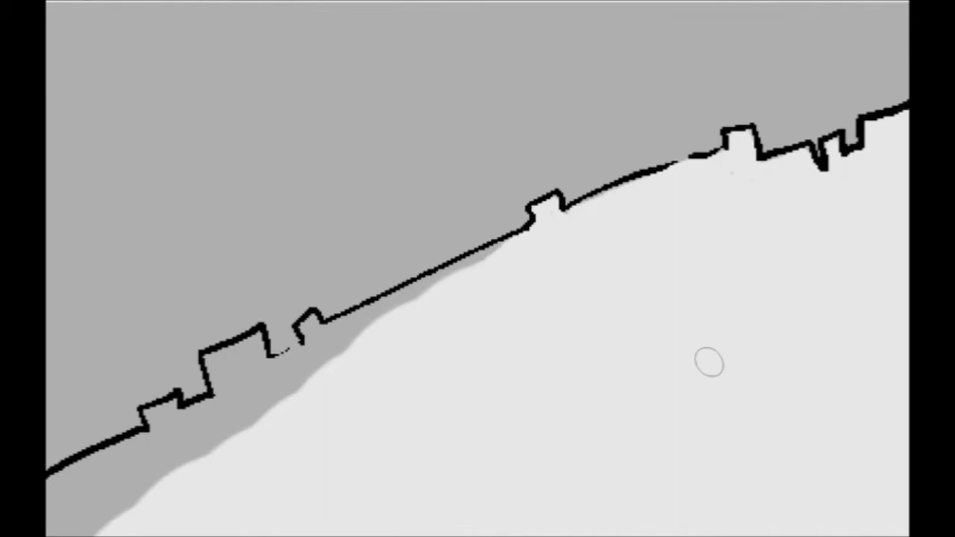
{"action": "key", "text": "ctrl+minus"}
{"action": "left_click_drag", "start_coordinate": [332, 367], "coordinate": [623, 279]}
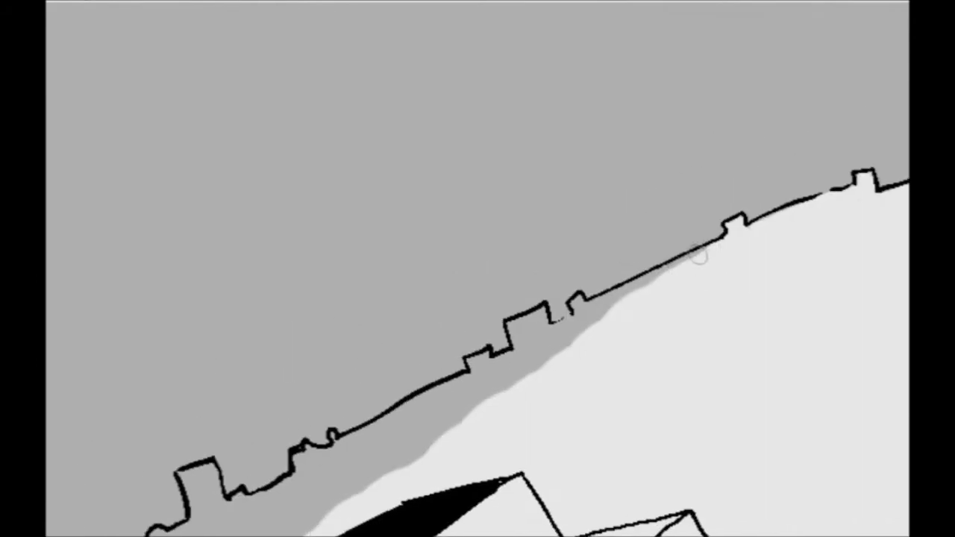
{"action": "mouse_move", "coordinate": [693, 262]}
{"action": "left_mouse_down"}
{"action": "mouse_move", "coordinate": [602, 309]}
{"action": "mouse_move", "coordinate": [579, 302]}
{"action": "mouse_move", "coordinate": [599, 320]}
{"action": "mouse_move", "coordinate": [555, 330]}
{"action": "mouse_move", "coordinate": [542, 313]}
{"action": "mouse_move", "coordinate": [516, 328]}
{"action": "mouse_move", "coordinate": [542, 366]}
{"action": "mouse_move", "coordinate": [563, 344]}
{"action": "left_mouse_up"}
Paint light gray inside the square building and the smaller stepped block beside it on the skyline's left slope.
{"action": "left_click_drag", "start_coordinate": [466, 373], "coordinate": [489, 355]}
{"action": "mouse_move", "coordinate": [602, 311]}
{"action": "left_mouse_down"}
{"action": "mouse_move", "coordinate": [533, 326]}
{"action": "mouse_move", "coordinate": [570, 297]}
{"action": "left_mouse_up"}
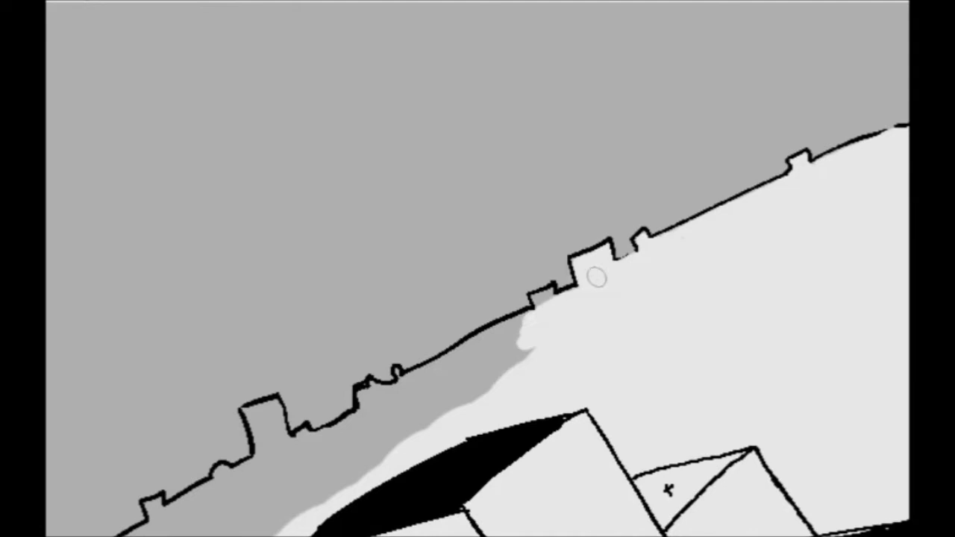
{"action": "left_click_drag", "start_coordinate": [540, 321], "coordinate": [540, 366]}
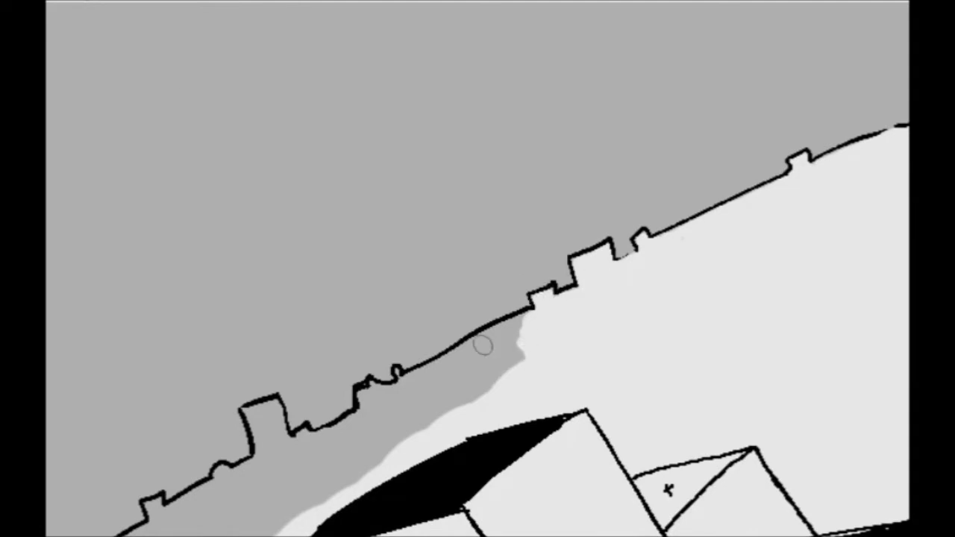
Change the screen mode to show the menu bar and call up the dialog for opening a file.
{"action": "key", "text": "f"}
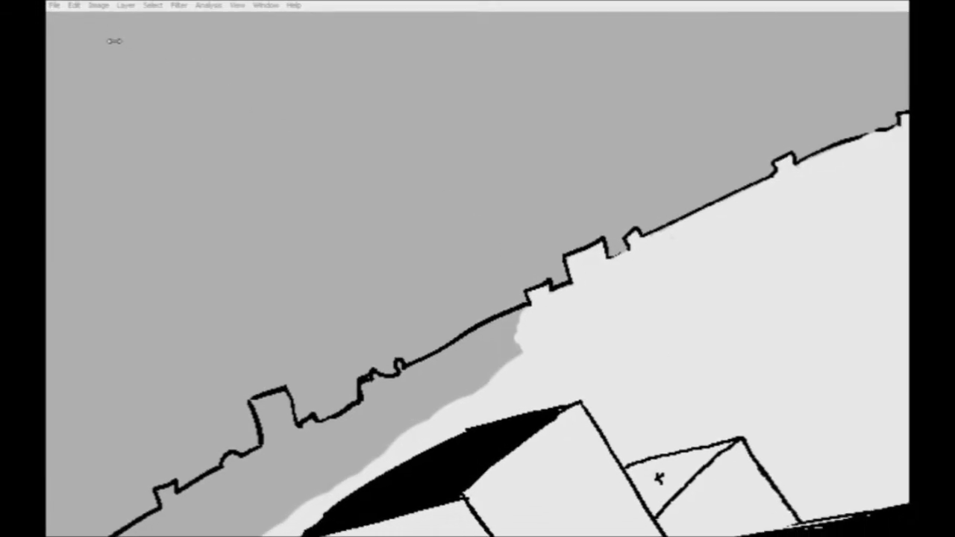
{"action": "left_click", "coordinate": [57, 6]}
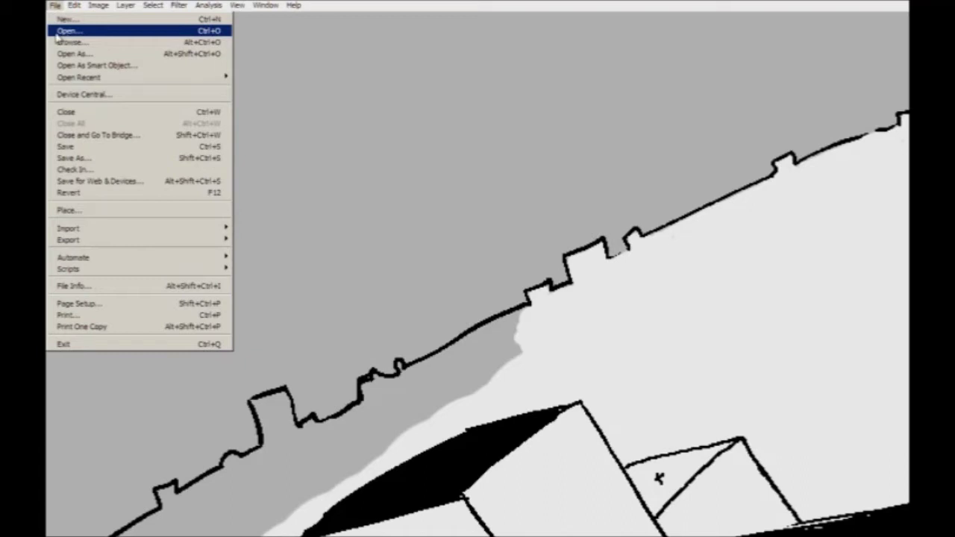
{"action": "left_click", "coordinate": [57, 33]}
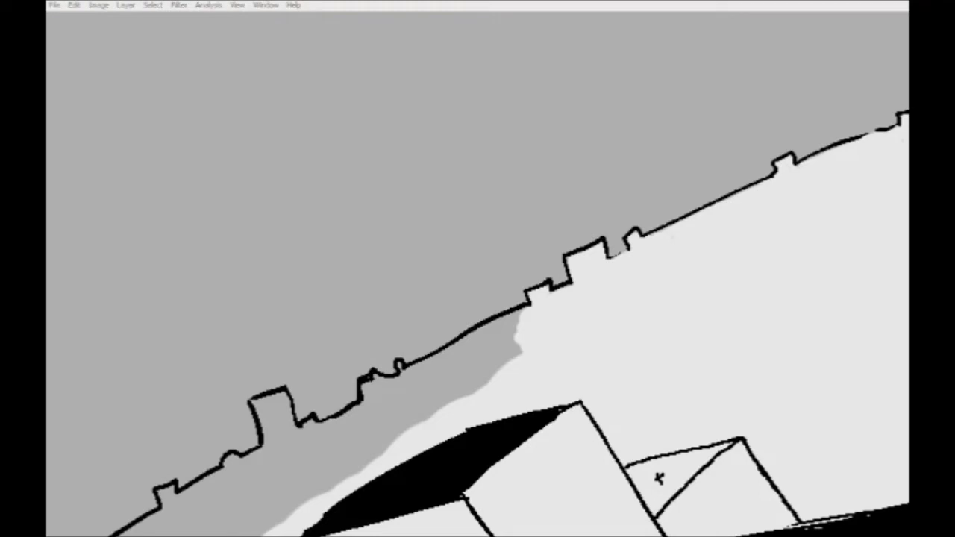
Switch to Windows Photo Viewer, examine the armoured figure on inked page standard_ish4_pg008 enlarged, and close the viewer.
{"action": "left_click_drag", "start_coordinate": [886, 59], "coordinate": [544, 70]}
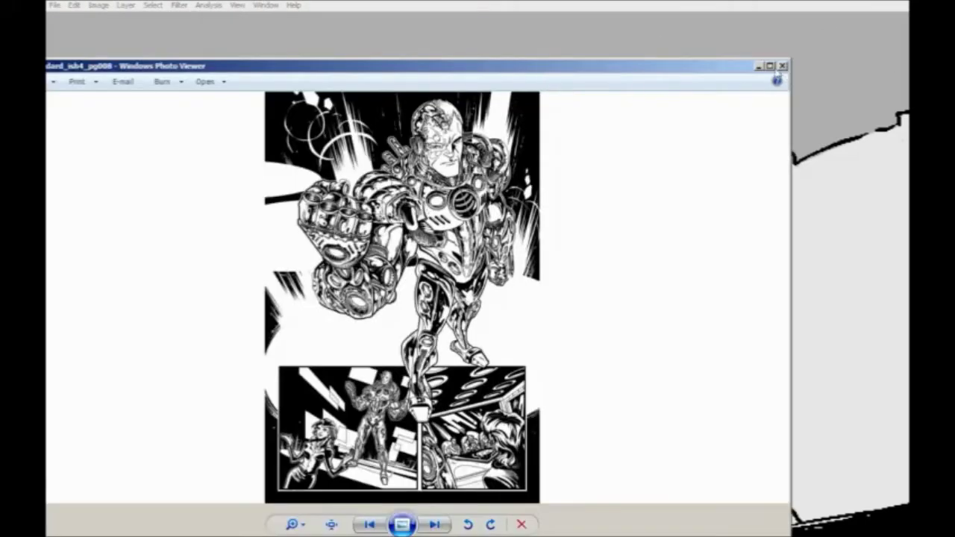
{"action": "left_click", "coordinate": [768, 65]}
{"action": "left_click", "coordinate": [368, 523]}
{"action": "left_click_drag", "start_coordinate": [379, 525], "coordinate": [382, 511]}
{"action": "left_click_drag", "start_coordinate": [663, 223], "coordinate": [623, 482]}
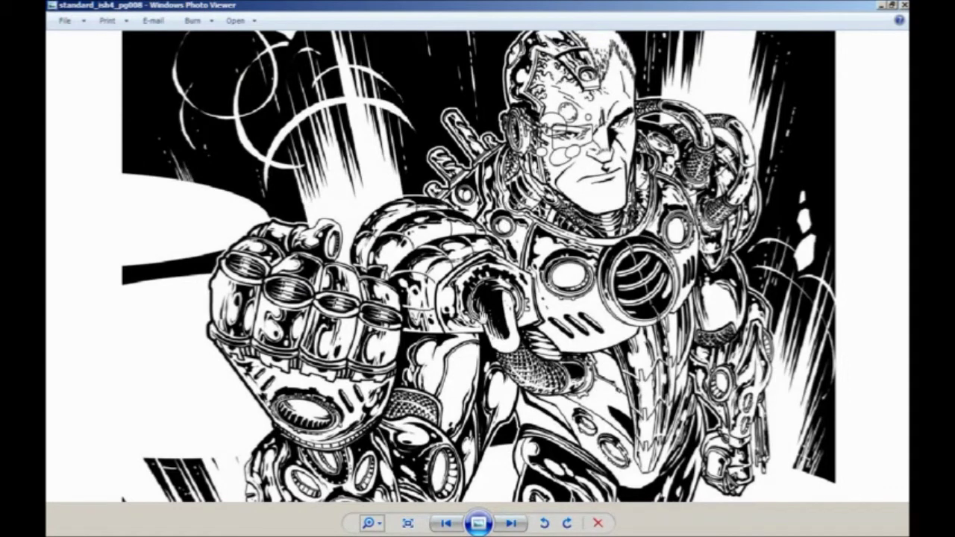
{"action": "key", "text": "Down"}
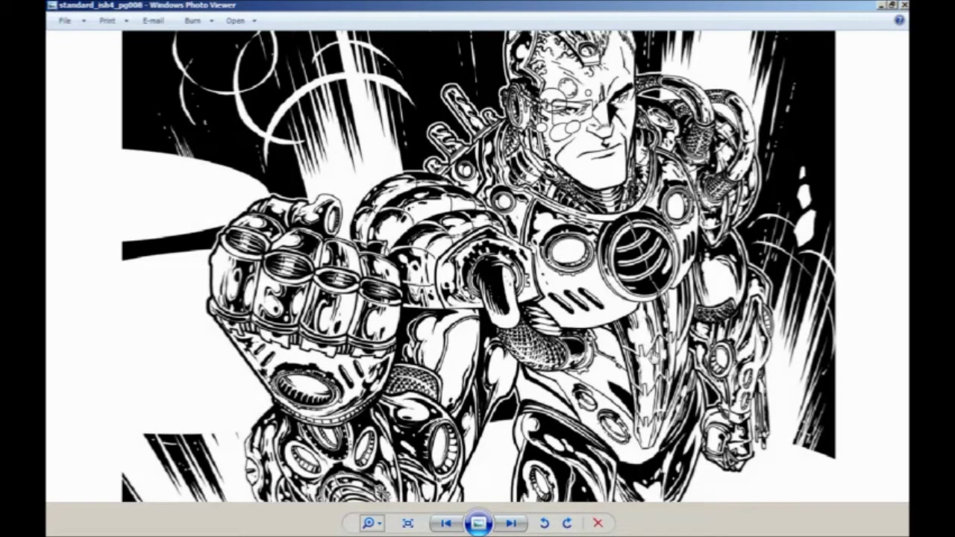
{"action": "left_click", "coordinate": [903, 5]}
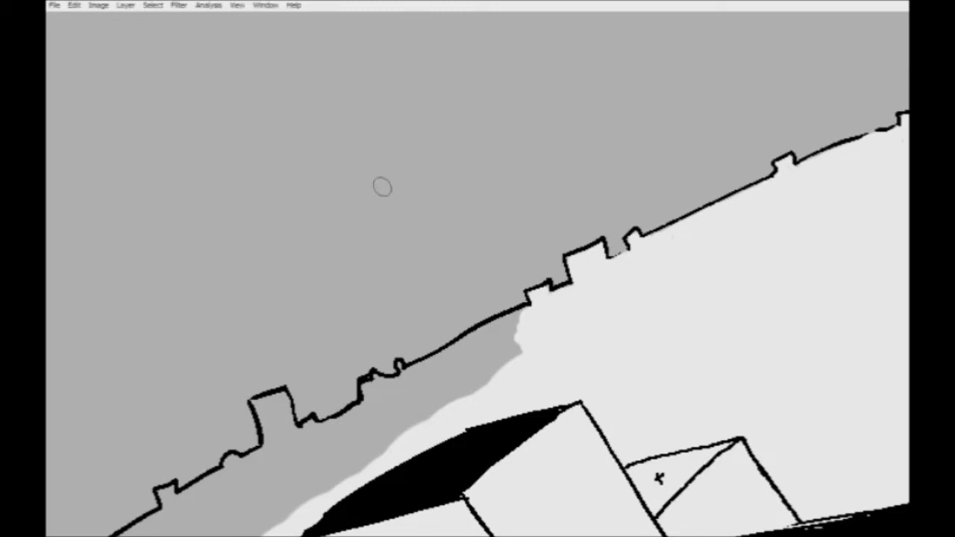
Paint light gray along the next stretch of skyline, filling the small knobbed rooftops and the tall square tower.
{"action": "left_click_drag", "start_coordinate": [420, 360], "coordinate": [750, 215]}
{"action": "mouse_move", "coordinate": [763, 222]}
{"action": "left_mouse_down"}
{"action": "mouse_move", "coordinate": [696, 254]}
{"action": "mouse_move", "coordinate": [747, 211]}
{"action": "mouse_move", "coordinate": [712, 239]}
{"action": "mouse_move", "coordinate": [739, 208]}
{"action": "mouse_move", "coordinate": [630, 262]}
{"action": "mouse_move", "coordinate": [637, 234]}
{"action": "mouse_move", "coordinate": [626, 262]}
{"action": "mouse_move", "coordinate": [593, 278]}
{"action": "left_mouse_up"}
{"action": "mouse_move", "coordinate": [690, 237]}
{"action": "left_mouse_down"}
{"action": "mouse_move", "coordinate": [671, 268]}
{"action": "mouse_move", "coordinate": [703, 244]}
{"action": "mouse_move", "coordinate": [635, 299]}
{"action": "mouse_move", "coordinate": [617, 287]}
{"action": "mouse_move", "coordinate": [603, 332]}
{"action": "left_mouse_up"}
{"action": "left_click_drag", "start_coordinate": [535, 300], "coordinate": [621, 246]}
{"action": "left_click_drag", "start_coordinate": [688, 238], "coordinate": [622, 258]}
{"action": "mouse_move", "coordinate": [591, 224]}
{"action": "left_mouse_down"}
{"action": "mouse_move", "coordinate": [601, 261]}
{"action": "mouse_move", "coordinate": [591, 229]}
{"action": "mouse_move", "coordinate": [564, 230]}
{"action": "mouse_move", "coordinate": [581, 274]}
{"action": "mouse_move", "coordinate": [598, 278]}
{"action": "mouse_move", "coordinate": [589, 239]}
{"action": "left_mouse_up"}
{"action": "mouse_move", "coordinate": [671, 287]}
{"action": "left_mouse_down"}
{"action": "mouse_move", "coordinate": [604, 335]}
{"action": "mouse_move", "coordinate": [654, 262]}
{"action": "mouse_move", "coordinate": [560, 296]}
{"action": "mouse_move", "coordinate": [612, 260]}
{"action": "mouse_move", "coordinate": [661, 256]}
{"action": "left_mouse_up"}
{"action": "left_click_drag", "start_coordinate": [563, 285], "coordinate": [657, 202]}
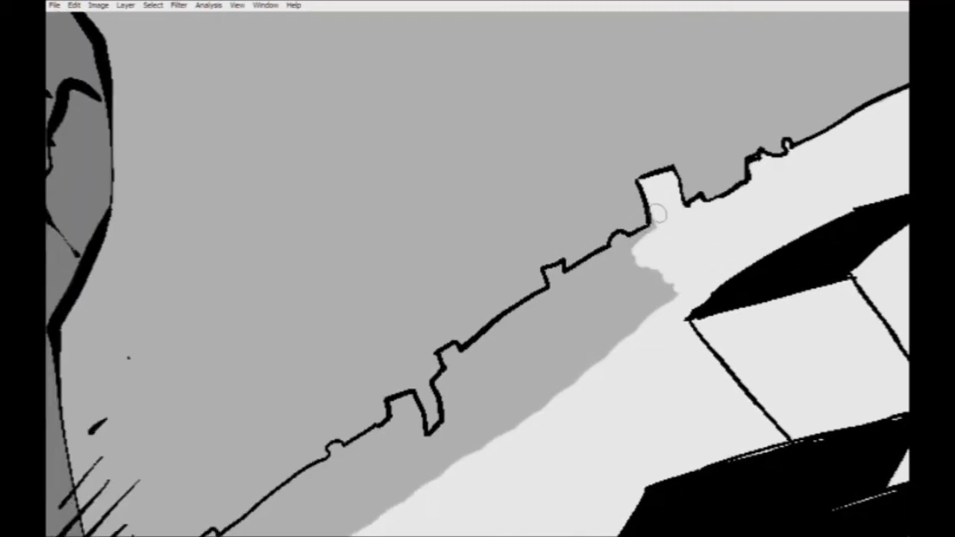
{"action": "mouse_move", "coordinate": [577, 207]}
{"action": "left_mouse_down"}
{"action": "mouse_move", "coordinate": [635, 139]}
{"action": "mouse_move", "coordinate": [567, 117]}
{"action": "mouse_move", "coordinate": [550, 196]}
{"action": "mouse_move", "coordinate": [570, 166]}
{"action": "left_mouse_up"}
Lasso the unfilled strip below the skyline from the creature's foot up to the tall tower, fill it light gray, and deselect.
{"action": "mouse_move", "coordinate": [345, 427]}
{"action": "left_mouse_down"}
{"action": "mouse_move", "coordinate": [559, 228]}
{"action": "mouse_move", "coordinate": [546, 261]}
{"action": "left_mouse_up"}
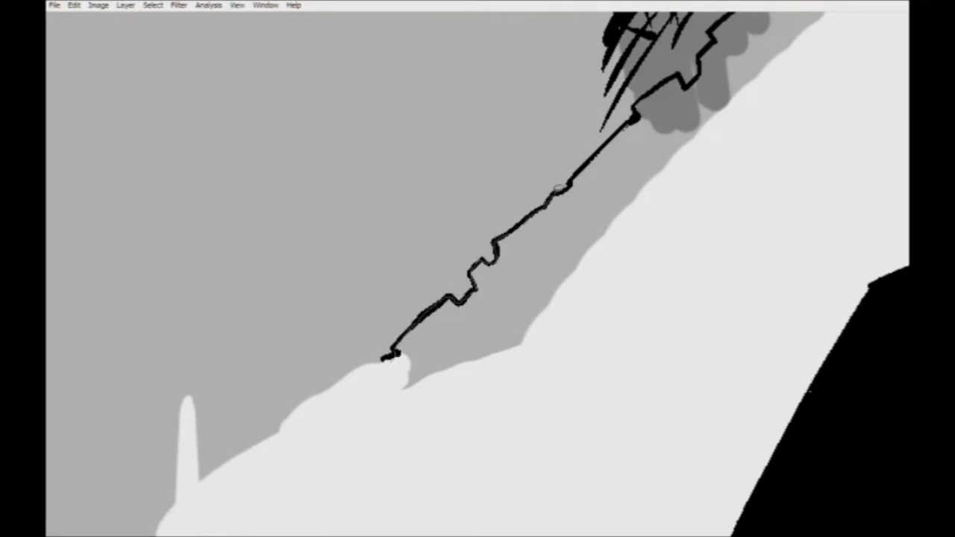
{"action": "mouse_move", "coordinate": [610, 140]}
{"action": "left_mouse_down"}
{"action": "mouse_move", "coordinate": [466, 425]}
{"action": "mouse_move", "coordinate": [413, 394]}
{"action": "left_mouse_up"}
{"action": "left_click_drag", "start_coordinate": [539, 263], "coordinate": [392, 452]}
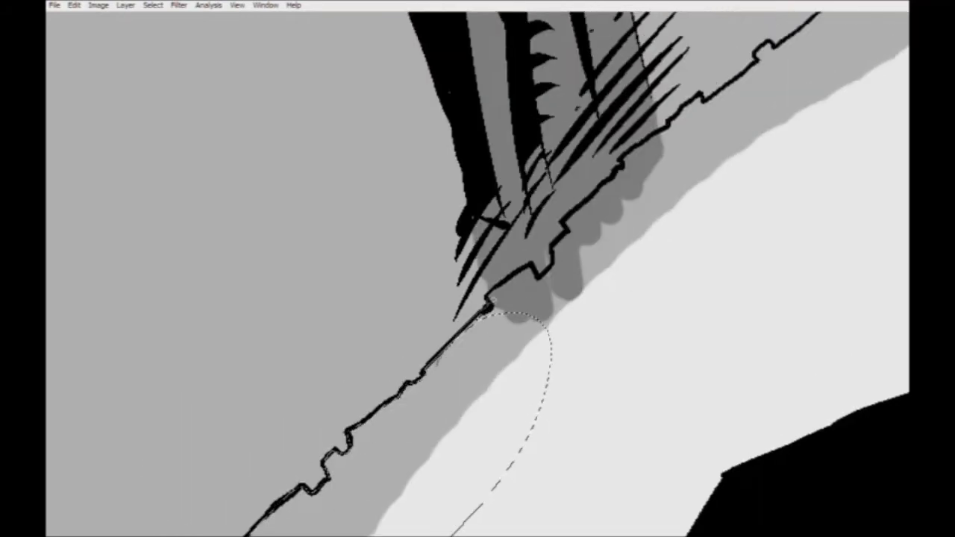
{"action": "left_click_drag", "start_coordinate": [595, 232], "coordinate": [525, 396]}
{"action": "left_click_drag", "start_coordinate": [548, 321], "coordinate": [399, 456]}
{"action": "mouse_move", "coordinate": [403, 404]}
{"action": "left_mouse_down"}
{"action": "mouse_move", "coordinate": [466, 357]}
{"action": "mouse_move", "coordinate": [761, 207]}
{"action": "mouse_move", "coordinate": [456, 457]}
{"action": "left_mouse_up"}
{"action": "left_click_drag", "start_coordinate": [679, 240], "coordinate": [406, 432]}
{"action": "mouse_move", "coordinate": [410, 391]}
{"action": "left_mouse_down"}
{"action": "mouse_move", "coordinate": [584, 254]}
{"action": "mouse_move", "coordinate": [471, 404]}
{"action": "left_mouse_up"}
{"action": "left_click_drag", "start_coordinate": [542, 290], "coordinate": [406, 401]}
{"action": "mouse_move", "coordinate": [484, 341]}
{"action": "left_mouse_down"}
{"action": "mouse_move", "coordinate": [693, 197]}
{"action": "mouse_move", "coordinate": [518, 417]}
{"action": "left_mouse_up"}
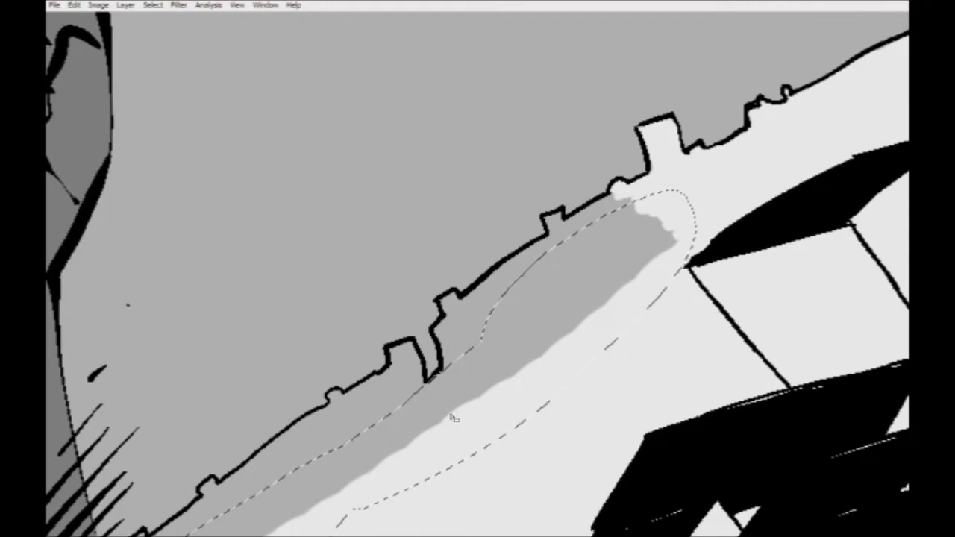
{"action": "key", "text": "alt+BackSpace"}
{"action": "key", "text": "ctrl+d"}
Paint the leftover gaps under the ink line light gray, including the small rooftop blocks and the deeply notched building.
{"action": "key", "text": "b"}
{"action": "left_click_drag", "start_coordinate": [478, 307], "coordinate": [529, 296]}
{"action": "left_click_drag", "start_coordinate": [684, 189], "coordinate": [624, 215]}
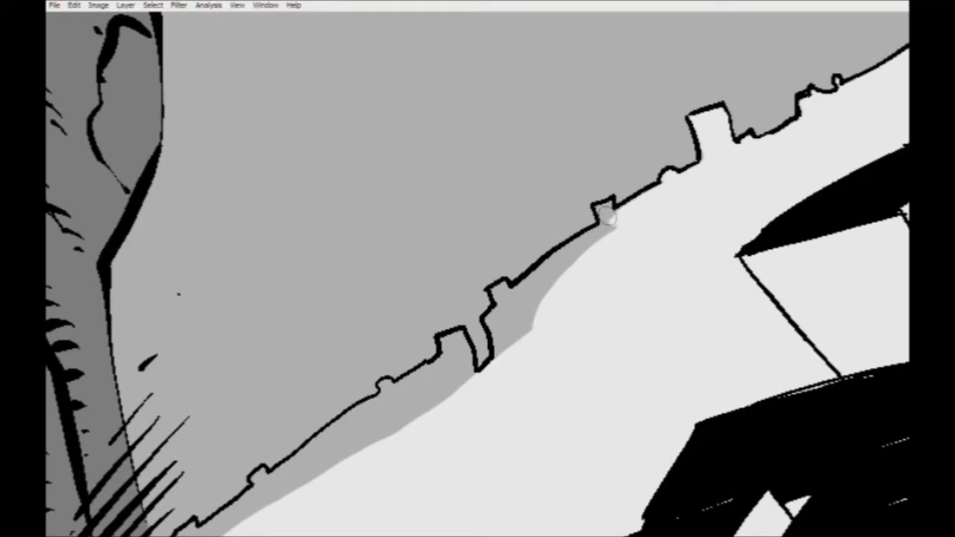
{"action": "left_click_drag", "start_coordinate": [610, 229], "coordinate": [664, 192]}
{"action": "mouse_move", "coordinate": [647, 203]}
{"action": "left_mouse_down"}
{"action": "mouse_move", "coordinate": [589, 255]}
{"action": "mouse_move", "coordinate": [655, 190]}
{"action": "mouse_move", "coordinate": [631, 209]}
{"action": "left_mouse_up"}
{"action": "mouse_move", "coordinate": [585, 263]}
{"action": "left_mouse_down"}
{"action": "mouse_move", "coordinate": [580, 286]}
{"action": "mouse_move", "coordinate": [574, 274]}
{"action": "mouse_move", "coordinate": [557, 319]}
{"action": "mouse_move", "coordinate": [549, 291]}
{"action": "mouse_move", "coordinate": [567, 256]}
{"action": "mouse_move", "coordinate": [557, 262]}
{"action": "mouse_move", "coordinate": [556, 254]}
{"action": "mouse_move", "coordinate": [609, 243]}
{"action": "mouse_move", "coordinate": [599, 234]}
{"action": "mouse_move", "coordinate": [599, 290]}
{"action": "mouse_move", "coordinate": [694, 199]}
{"action": "mouse_move", "coordinate": [681, 205]}
{"action": "mouse_move", "coordinate": [677, 189]}
{"action": "mouse_move", "coordinate": [625, 215]}
{"action": "mouse_move", "coordinate": [667, 182]}
{"action": "mouse_move", "coordinate": [611, 208]}
{"action": "mouse_move", "coordinate": [577, 274]}
{"action": "mouse_move", "coordinate": [571, 253]}
{"action": "mouse_move", "coordinate": [609, 210]}
{"action": "mouse_move", "coordinate": [510, 295]}
{"action": "mouse_move", "coordinate": [549, 296]}
{"action": "left_mouse_up"}
{"action": "left_click_drag", "start_coordinate": [472, 329], "coordinate": [567, 264]}
{"action": "mouse_move", "coordinate": [606, 231]}
{"action": "left_mouse_down"}
{"action": "mouse_move", "coordinate": [612, 220]}
{"action": "mouse_move", "coordinate": [584, 235]}
{"action": "mouse_move", "coordinate": [556, 274]}
{"action": "mouse_move", "coordinate": [573, 249]}
{"action": "mouse_move", "coordinate": [516, 299]}
{"action": "mouse_move", "coordinate": [507, 295]}
{"action": "mouse_move", "coordinate": [489, 317]}
{"action": "mouse_move", "coordinate": [515, 306]}
{"action": "mouse_move", "coordinate": [490, 321]}
{"action": "left_mouse_up"}
{"action": "mouse_move", "coordinate": [489, 321]}
{"action": "left_mouse_down"}
{"action": "mouse_move", "coordinate": [539, 297]}
{"action": "mouse_move", "coordinate": [460, 349]}
{"action": "mouse_move", "coordinate": [584, 238]}
{"action": "mouse_move", "coordinate": [537, 258]}
{"action": "mouse_move", "coordinate": [522, 292]}
{"action": "mouse_move", "coordinate": [535, 290]}
{"action": "mouse_move", "coordinate": [469, 360]}
{"action": "mouse_move", "coordinate": [516, 296]}
{"action": "mouse_move", "coordinate": [482, 325]}
{"action": "mouse_move", "coordinate": [514, 293]}
{"action": "left_mouse_up"}
{"action": "left_click_drag", "start_coordinate": [548, 333], "coordinate": [443, 397]}
Examine the filled globe skyline and the three figures across the whole cover.
{"action": "key", "text": "ctrl+minus"}
{"action": "key", "text": "ctrl+minus"}
{"action": "key", "text": "ctrl+minus"}
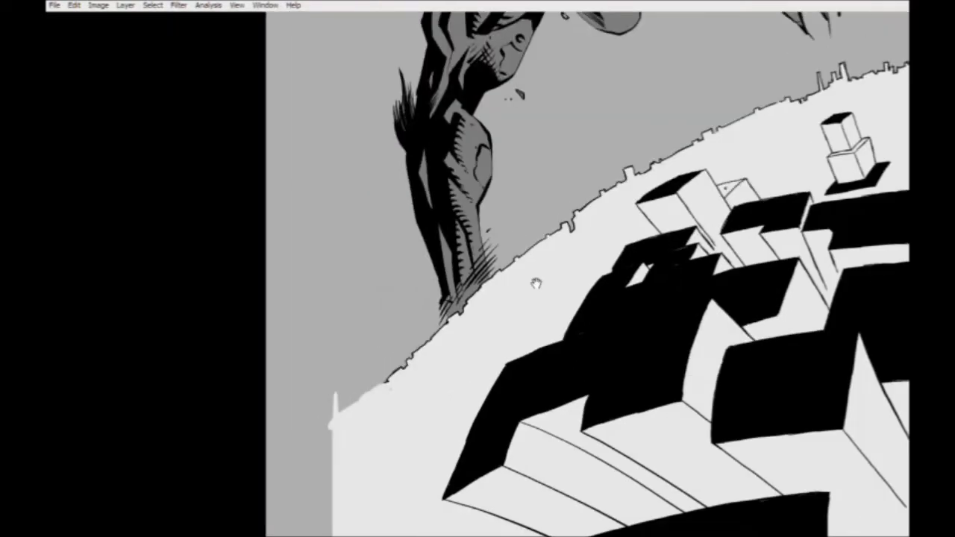
{"action": "left_click_drag", "start_coordinate": [578, 192], "coordinate": [369, 378]}
{"action": "scroll", "coordinate": [368, 378], "scroll_direction": "down", "scroll_amount": 6}
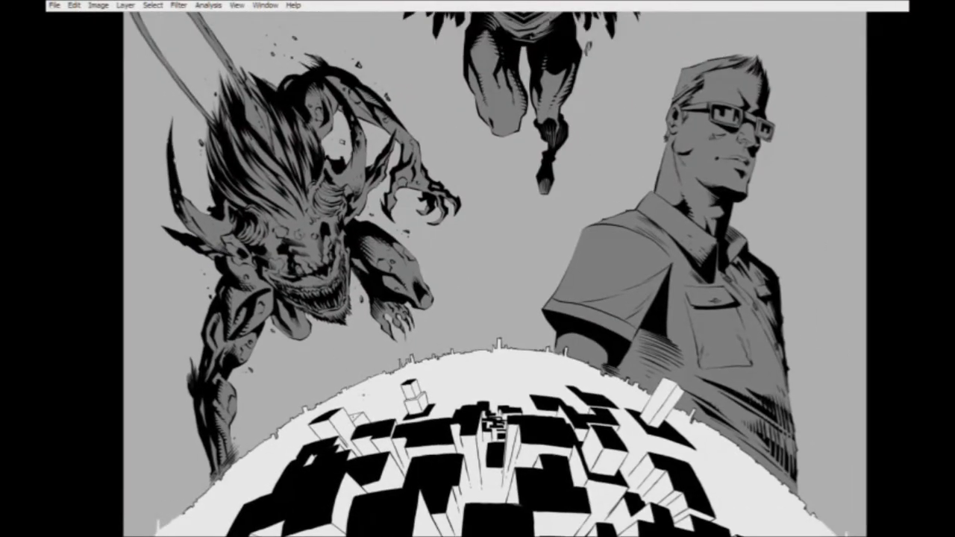
{"action": "scroll", "coordinate": [477, 298], "scroll_direction": "down", "scroll_amount": 2}
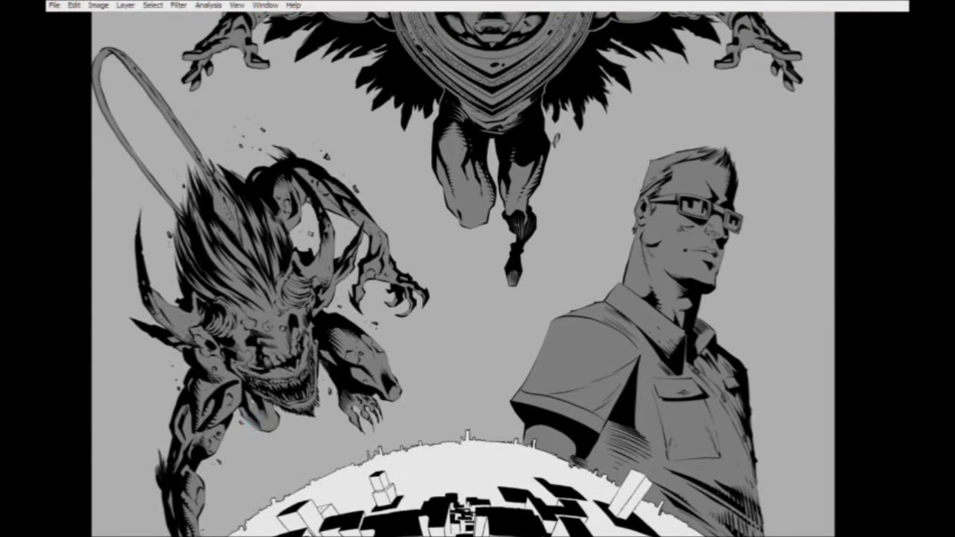
{"action": "scroll", "coordinate": [462, 276], "scroll_direction": "down", "scroll_amount": 2}
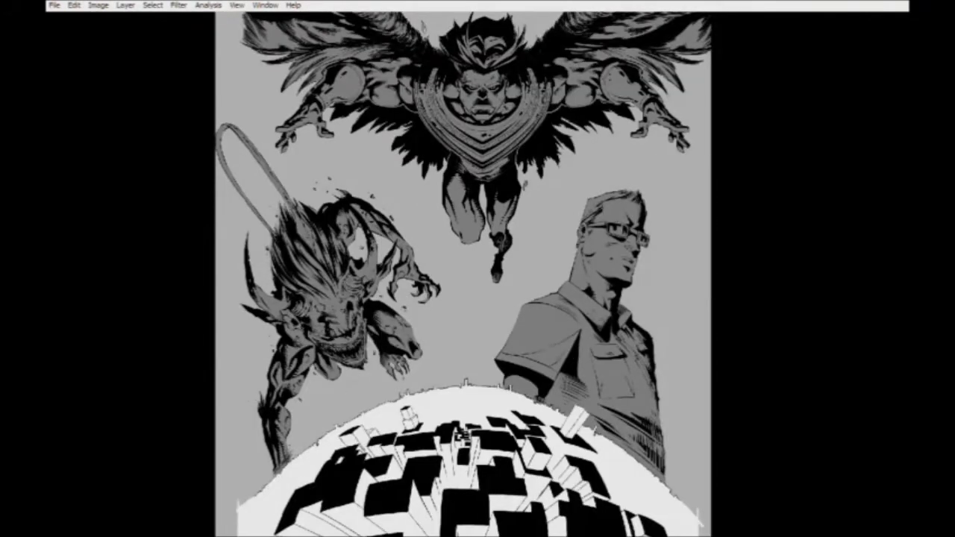
{"action": "scroll", "coordinate": [462, 276], "scroll_direction": "down", "scroll_amount": 1}
{"action": "left_click_drag", "start_coordinate": [319, 396], "coordinate": [320, 442]}
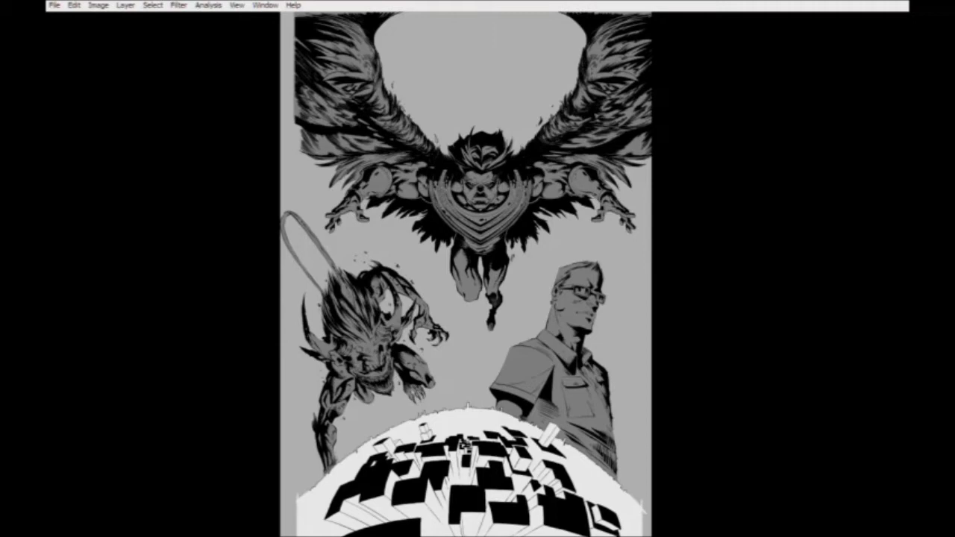
{"action": "left_click_drag", "start_coordinate": [348, 386], "coordinate": [346, 368]}
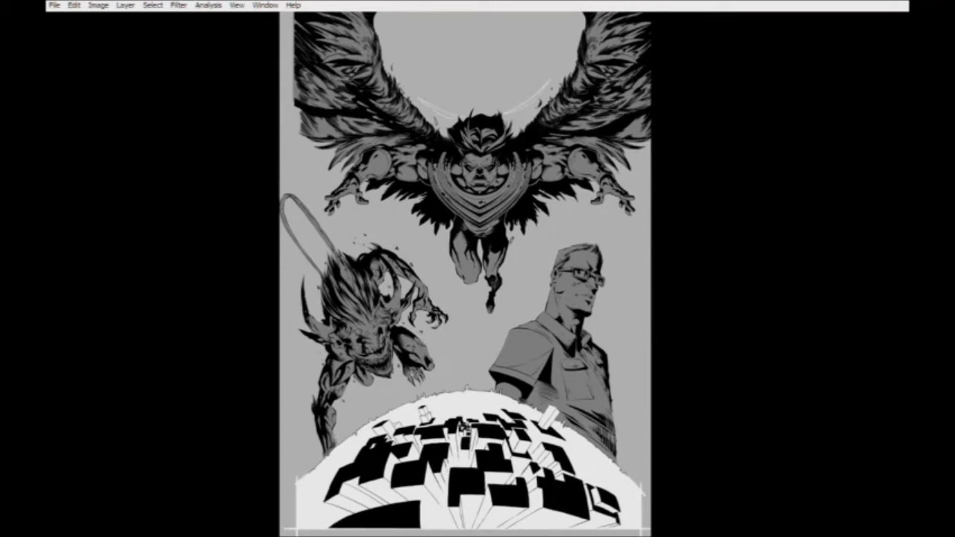
Sketch loose light strokes in the sky above the winged figure and over the lower part of the cover, and undo them.
{"action": "mouse_move", "coordinate": [554, 71]}
{"action": "left_mouse_down"}
{"action": "mouse_move", "coordinate": [490, 95]}
{"action": "mouse_move", "coordinate": [556, 38]}
{"action": "left_mouse_up"}
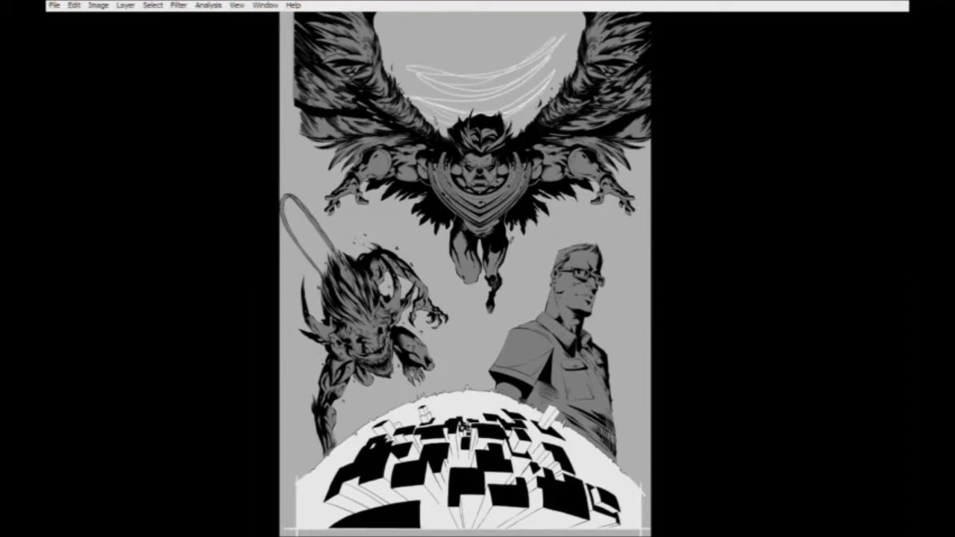
{"action": "key", "text": "ctrl+z"}
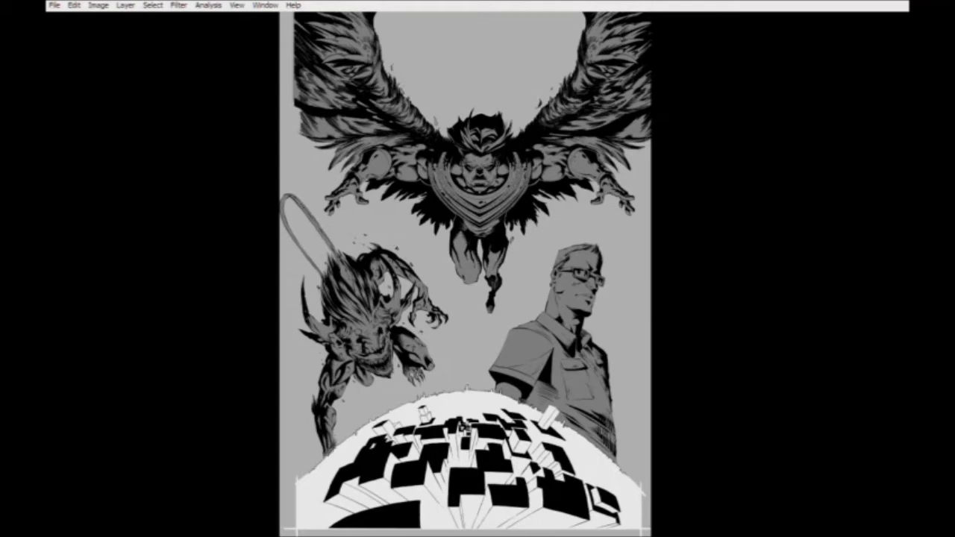
{"action": "left_click_drag", "start_coordinate": [516, 239], "coordinate": [589, 426]}
{"action": "left_click_drag", "start_coordinate": [492, 257], "coordinate": [407, 395]}
{"action": "key", "text": "ctrl+z"}
{"action": "left_click_drag", "start_coordinate": [576, 253], "coordinate": [580, 298]}
{"action": "mouse_move", "coordinate": [523, 366]}
{"action": "left_mouse_down"}
{"action": "mouse_move", "coordinate": [589, 412]}
{"action": "mouse_move", "coordinate": [559, 332]}
{"action": "left_mouse_up"}
{"action": "key", "text": "ctrl+z"}
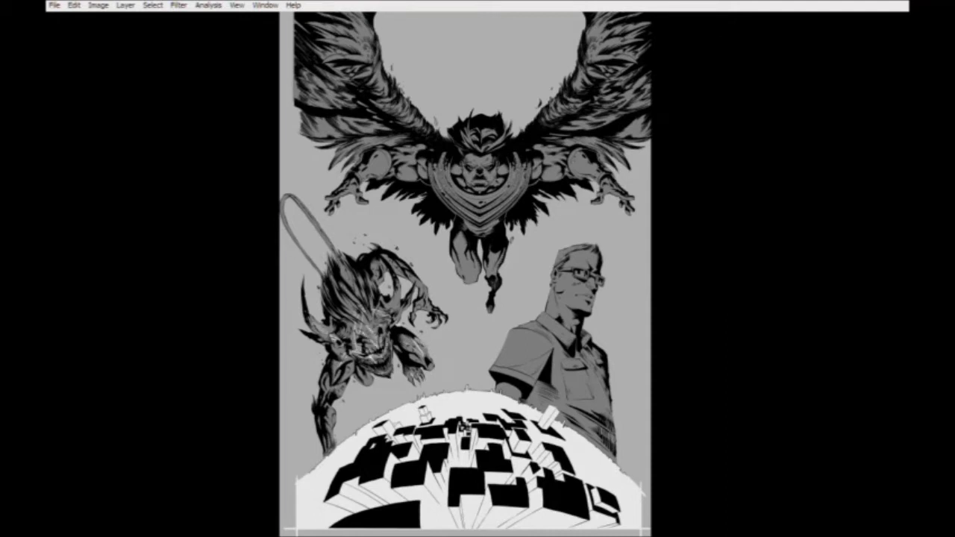
{"action": "mouse_move", "coordinate": [419, 431]}
{"action": "left_mouse_down"}
{"action": "mouse_move", "coordinate": [412, 390]}
{"action": "mouse_move", "coordinate": [374, 334]}
{"action": "mouse_move", "coordinate": [373, 361]}
{"action": "left_mouse_up"}
{"action": "key", "text": "ctrl+z"}
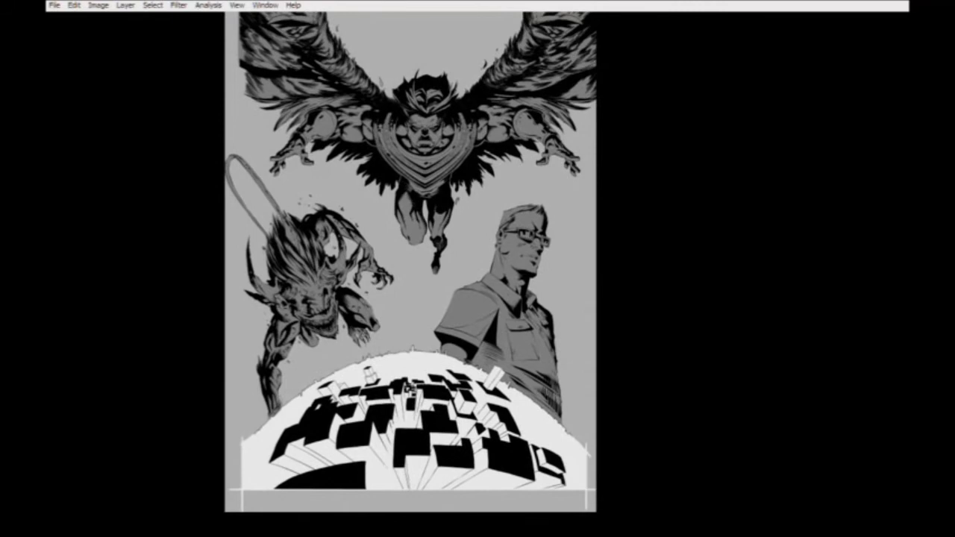
Bring back the interface panels, select the winged figure's fill layer, Layer 2, and hide and show it to check its contents.
{"action": "left_click_drag", "start_coordinate": [391, 299], "coordinate": [413, 386]}
{"action": "key", "text": "Tab"}
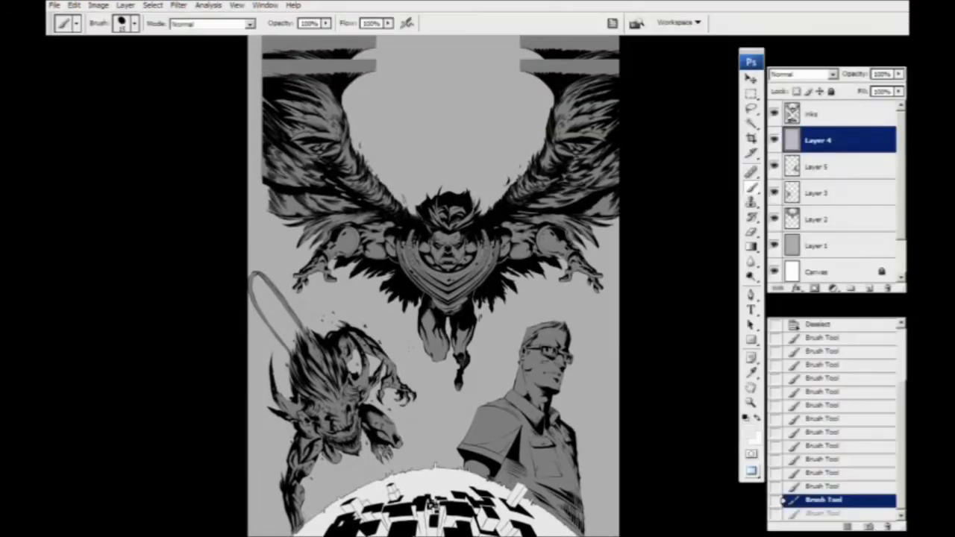
{"action": "key", "text": "ctrl+plus"}
{"action": "key", "text": "ctrl+plus"}
{"action": "key", "text": "ctrl+plus"}
{"action": "left_click_drag", "start_coordinate": [444, 254], "coordinate": [419, 436]}
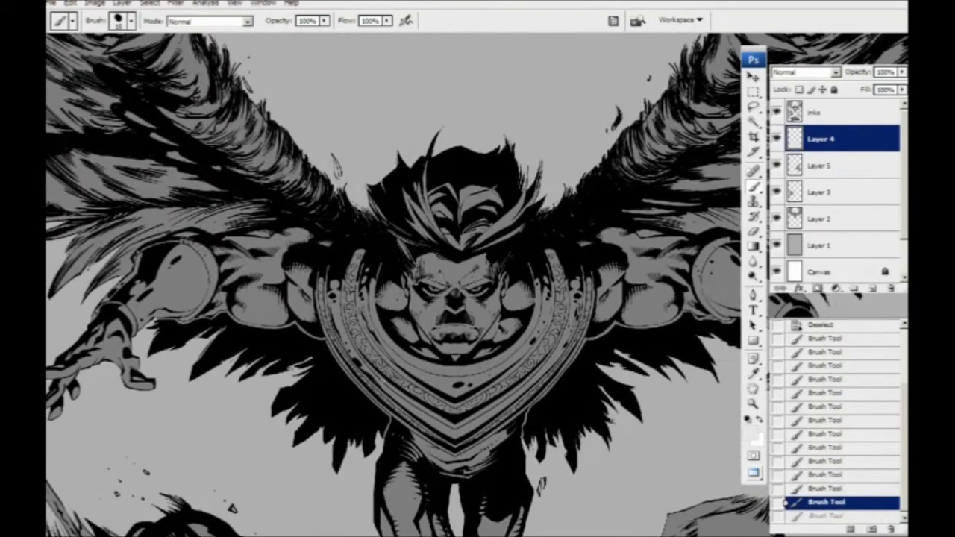
{"action": "left_click", "coordinate": [816, 219]}
{"action": "left_click", "coordinate": [776, 218]}
{"action": "left_click", "coordinate": [776, 218]}
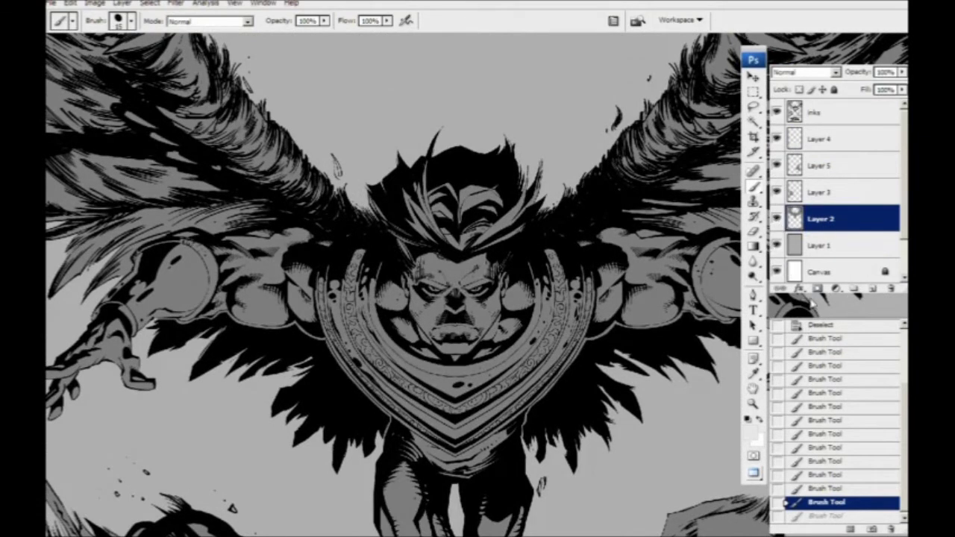
Add a new layer directly above Layer 2 and clip it to the winged figure's fill.
{"action": "left_click", "coordinate": [872, 290]}
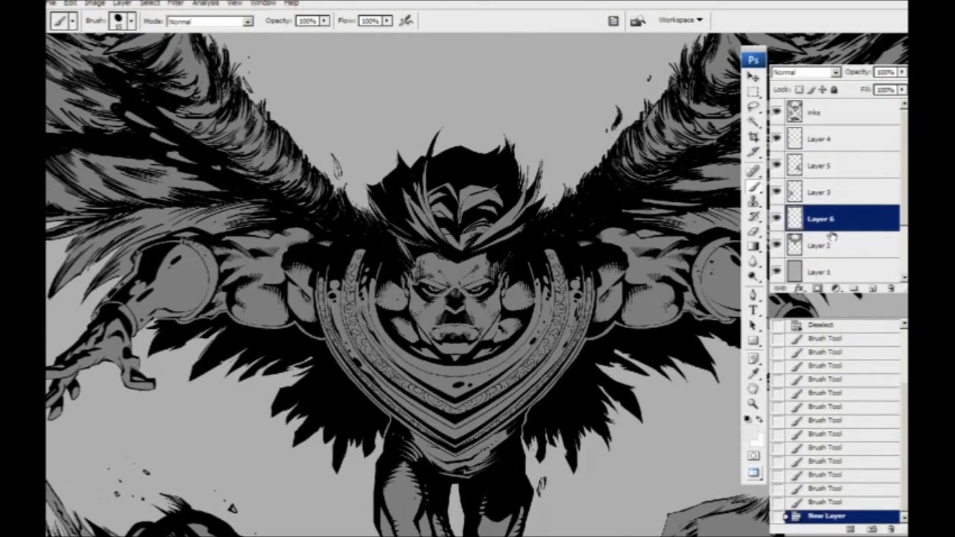
{"action": "left_click", "coordinate": [836, 228], "text": "alt"}
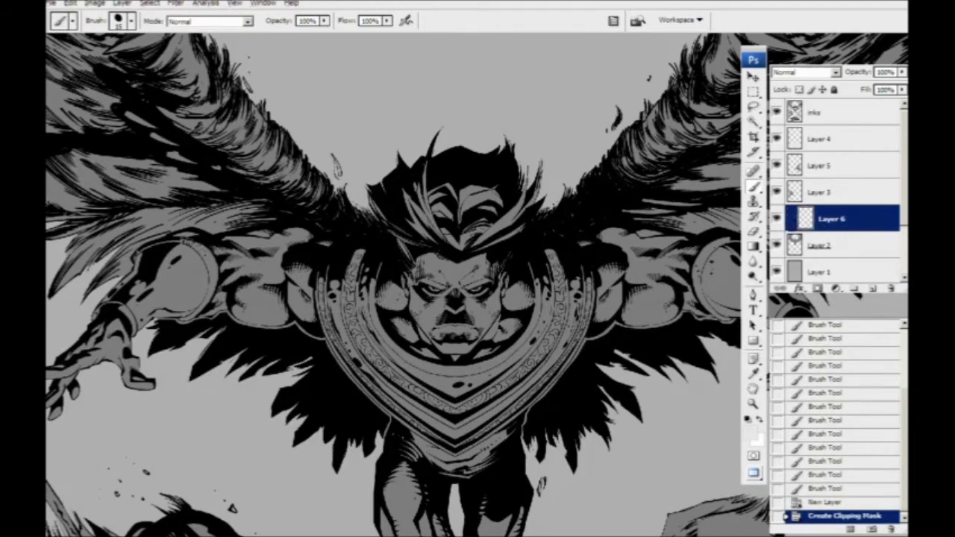
Test the clipping with broad white brush strokes across the winged figure's arm, wing and face, and undo them.
{"action": "left_click_drag", "start_coordinate": [455, 283], "coordinate": [460, 301]}
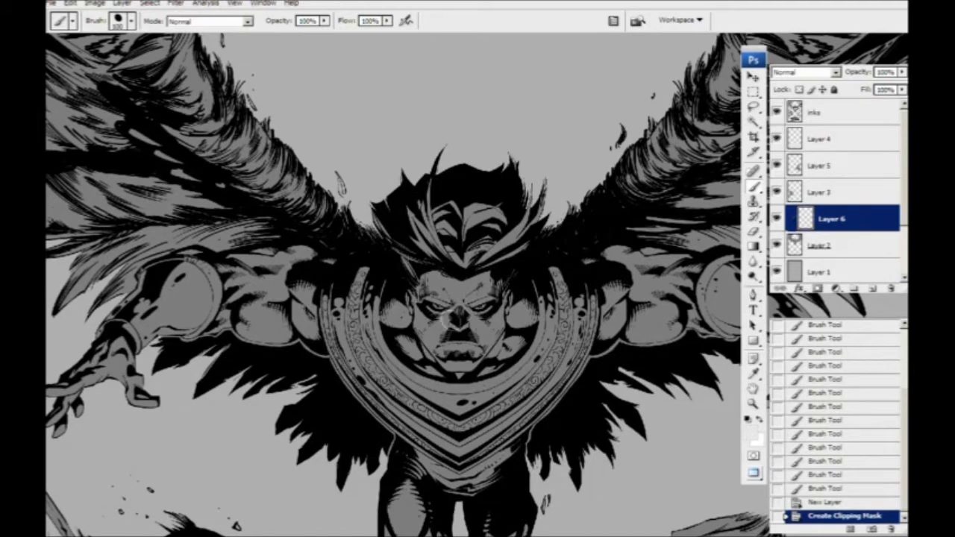
{"action": "mouse_move", "coordinate": [458, 304]}
{"action": "left_mouse_down"}
{"action": "mouse_move", "coordinate": [485, 299]}
{"action": "mouse_move", "coordinate": [431, 300]}
{"action": "mouse_move", "coordinate": [457, 307]}
{"action": "mouse_move", "coordinate": [492, 298]}
{"action": "mouse_move", "coordinate": [407, 297]}
{"action": "mouse_move", "coordinate": [462, 212]}
{"action": "mouse_move", "coordinate": [418, 157]}
{"action": "mouse_move", "coordinate": [418, 388]}
{"action": "mouse_move", "coordinate": [320, 261]}
{"action": "mouse_move", "coordinate": [212, 384]}
{"action": "mouse_move", "coordinate": [246, 299]}
{"action": "mouse_move", "coordinate": [150, 376]}
{"action": "mouse_move", "coordinate": [202, 283]}
{"action": "mouse_move", "coordinate": [343, 224]}
{"action": "left_mouse_up"}
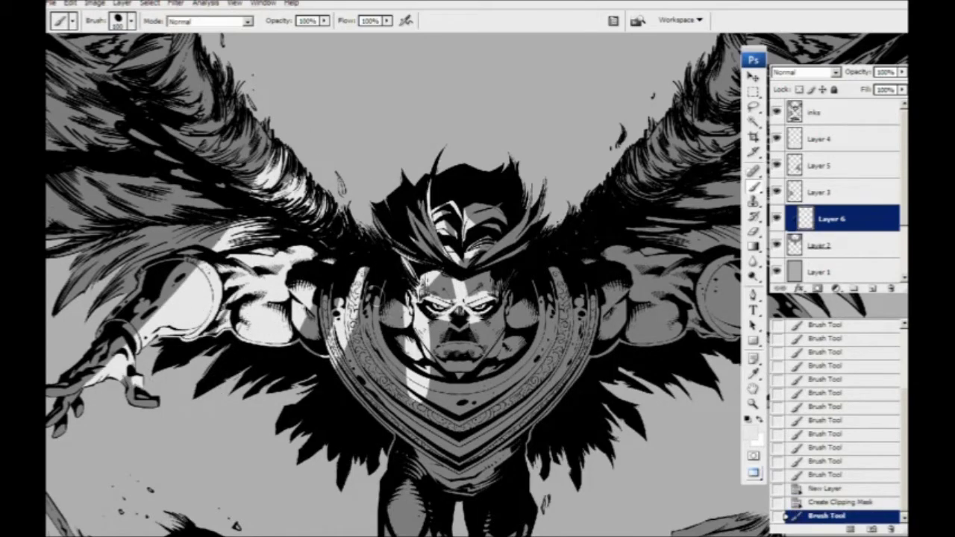
{"action": "key", "text": "ctrl+z"}
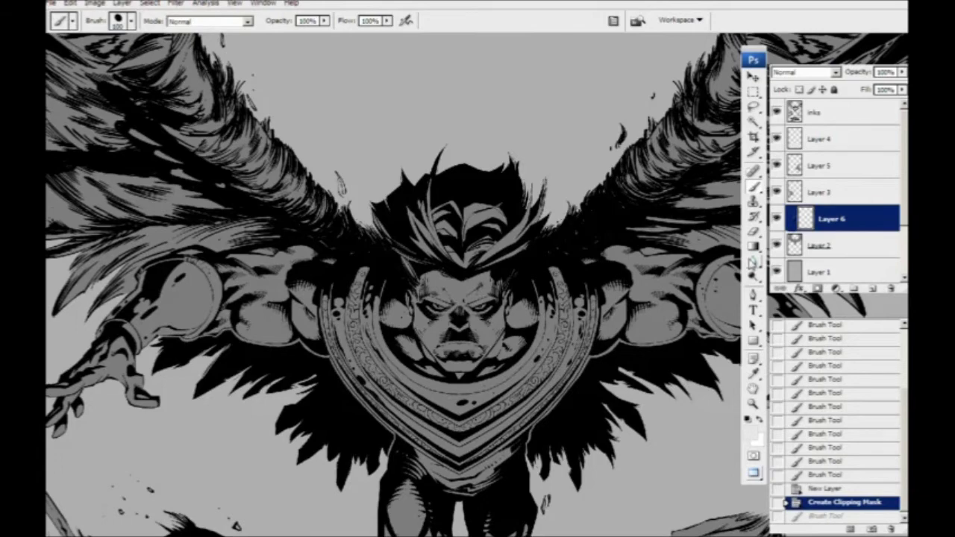
Sample the winged figure's gray and set the foreground colour to the darker gray 5f5f5f.
{"action": "mouse_move", "coordinate": [358, 424]}
{"action": "left_mouse_down"}
{"action": "mouse_move", "coordinate": [307, 284]}
{"action": "mouse_move", "coordinate": [321, 396]}
{"action": "mouse_move", "coordinate": [313, 358]}
{"action": "left_mouse_up"}
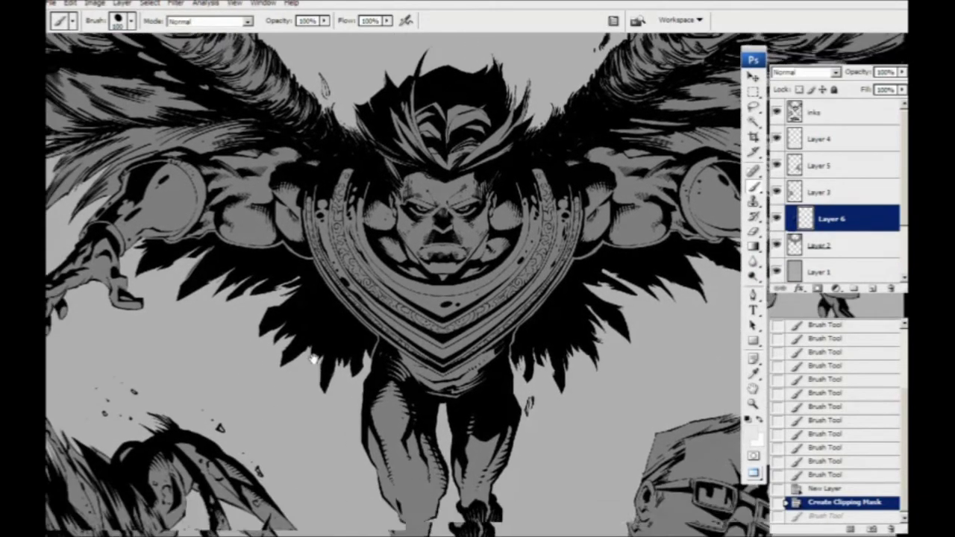
{"action": "scroll", "coordinate": [313, 359], "scroll_direction": "down", "scroll_amount": 2}
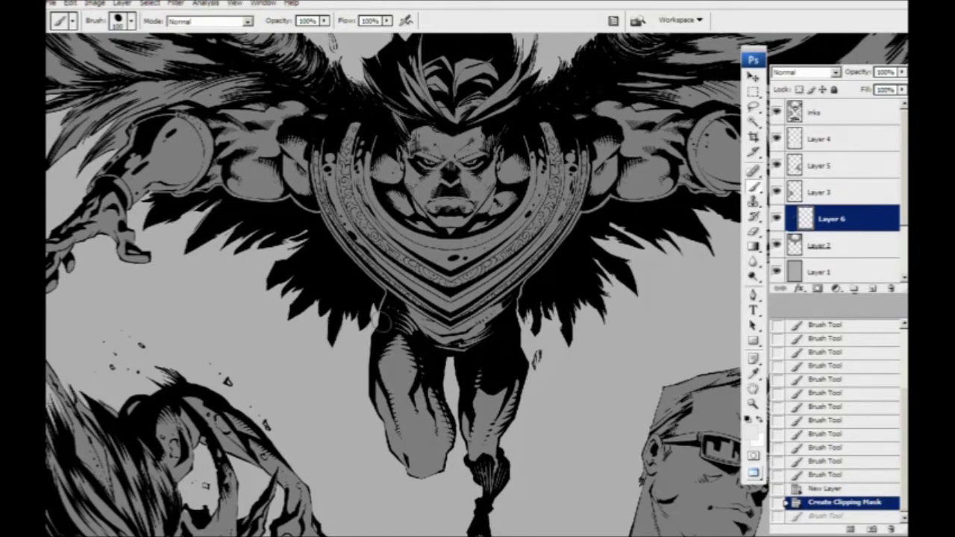
{"action": "scroll", "coordinate": [381, 321], "scroll_direction": "up", "scroll_amount": 3}
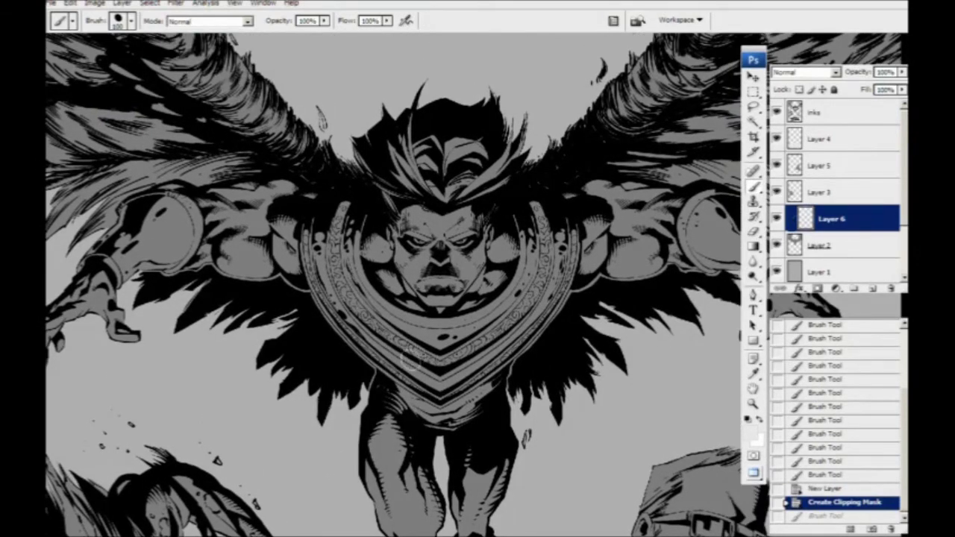
{"action": "left_click_drag", "start_coordinate": [409, 373], "coordinate": [405, 407]}
{"action": "mouse_move", "coordinate": [390, 361]}
{"action": "left_mouse_down"}
{"action": "mouse_move", "coordinate": [366, 312]}
{"action": "mouse_move", "coordinate": [390, 366]}
{"action": "left_mouse_up"}
{"action": "key", "text": "ctrl+plus"}
{"action": "key", "text": "ctrl+plus"}
{"action": "key", "text": "i"}
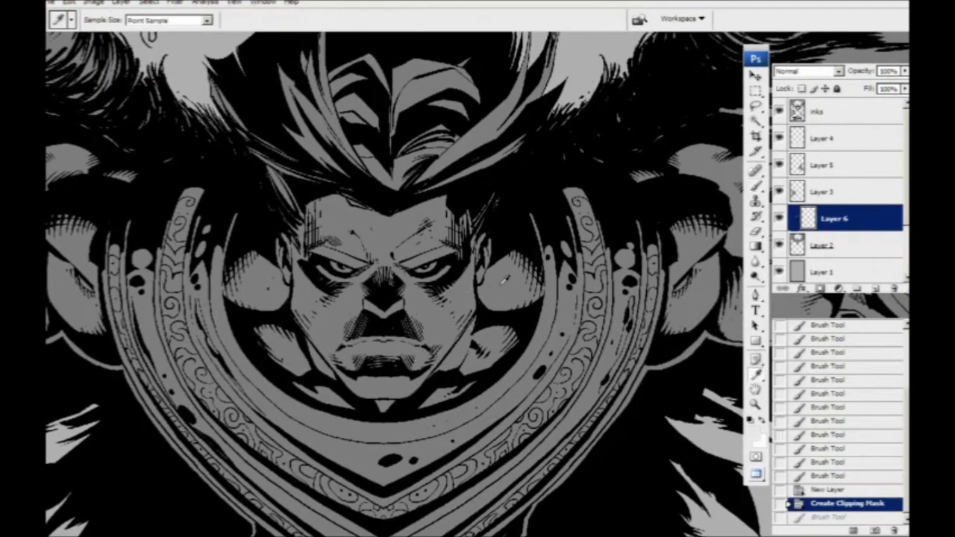
{"action": "left_click", "coordinate": [754, 435]}
{"action": "left_click_drag", "start_coordinate": [570, 397], "coordinate": [561, 415]}
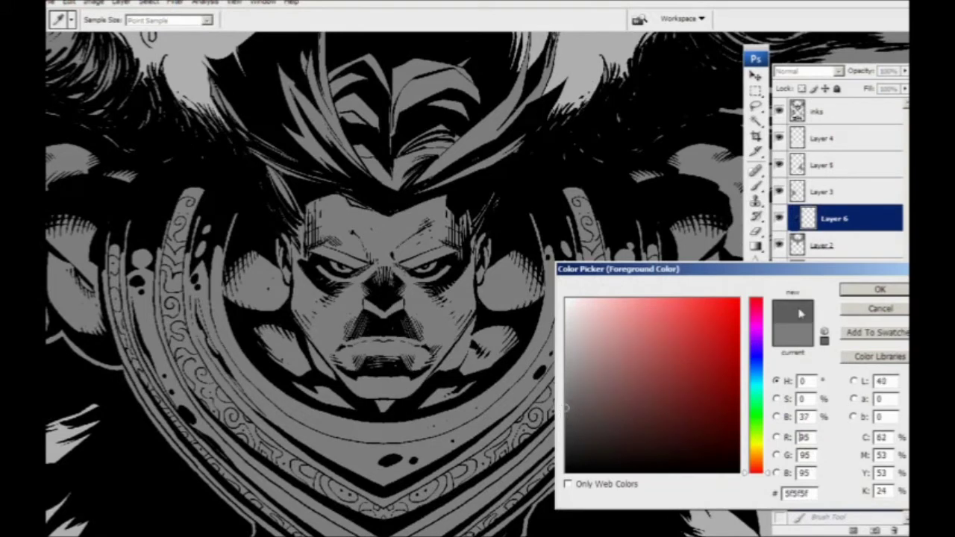
{"action": "left_click", "coordinate": [879, 289]}
Paint the winged figure's face, ears and the neck and shoulder areas inside the collar dark gray on the clipped layer.
{"action": "key", "text": "b"}
{"action": "left_click_drag", "start_coordinate": [273, 276], "coordinate": [330, 305]}
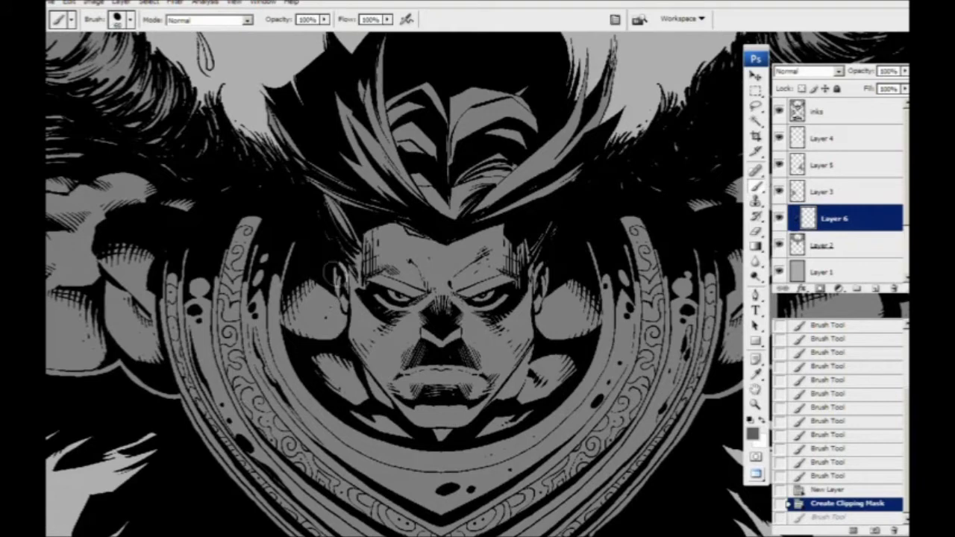
{"action": "mouse_move", "coordinate": [335, 265]}
{"action": "left_mouse_down"}
{"action": "mouse_move", "coordinate": [344, 308]}
{"action": "mouse_move", "coordinate": [287, 313]}
{"action": "mouse_move", "coordinate": [322, 367]}
{"action": "mouse_move", "coordinate": [355, 379]}
{"action": "mouse_move", "coordinate": [363, 326]}
{"action": "mouse_move", "coordinate": [382, 319]}
{"action": "mouse_move", "coordinate": [372, 306]}
{"action": "mouse_move", "coordinate": [414, 312]}
{"action": "mouse_move", "coordinate": [422, 345]}
{"action": "mouse_move", "coordinate": [403, 364]}
{"action": "mouse_move", "coordinate": [363, 373]}
{"action": "mouse_move", "coordinate": [370, 408]}
{"action": "mouse_move", "coordinate": [353, 409]}
{"action": "mouse_move", "coordinate": [361, 386]}
{"action": "left_mouse_up"}
{"action": "left_click_drag", "start_coordinate": [423, 292], "coordinate": [430, 248]}
{"action": "mouse_move", "coordinate": [585, 254]}
{"action": "left_mouse_down"}
{"action": "mouse_move", "coordinate": [598, 258]}
{"action": "mouse_move", "coordinate": [599, 281]}
{"action": "mouse_move", "coordinate": [589, 257]}
{"action": "mouse_move", "coordinate": [571, 269]}
{"action": "mouse_move", "coordinate": [552, 250]}
{"action": "mouse_move", "coordinate": [533, 273]}
{"action": "mouse_move", "coordinate": [567, 206]}
{"action": "mouse_move", "coordinate": [600, 264]}
{"action": "mouse_move", "coordinate": [575, 275]}
{"action": "mouse_move", "coordinate": [554, 262]}
{"action": "mouse_move", "coordinate": [565, 249]}
{"action": "mouse_move", "coordinate": [662, 230]}
{"action": "left_mouse_up"}
{"action": "mouse_move", "coordinate": [627, 294]}
{"action": "left_mouse_down"}
{"action": "mouse_move", "coordinate": [645, 288]}
{"action": "mouse_move", "coordinate": [587, 304]}
{"action": "left_mouse_up"}
{"action": "left_click_drag", "start_coordinate": [483, 301], "coordinate": [338, 335]}
{"action": "mouse_move", "coordinate": [422, 326]}
{"action": "left_mouse_down"}
{"action": "mouse_move", "coordinate": [442, 332]}
{"action": "mouse_move", "coordinate": [432, 341]}
{"action": "left_mouse_up"}
{"action": "mouse_move", "coordinate": [377, 322]}
{"action": "left_mouse_down"}
{"action": "mouse_move", "coordinate": [464, 319]}
{"action": "mouse_move", "coordinate": [418, 318]}
{"action": "mouse_move", "coordinate": [395, 288]}
{"action": "mouse_move", "coordinate": [401, 262]}
{"action": "mouse_move", "coordinate": [432, 243]}
{"action": "mouse_move", "coordinate": [476, 262]}
{"action": "left_mouse_up"}
{"action": "left_click_drag", "start_coordinate": [451, 250], "coordinate": [460, 318]}
{"action": "mouse_move", "coordinate": [460, 293]}
{"action": "left_mouse_down"}
{"action": "mouse_move", "coordinate": [512, 324]}
{"action": "mouse_move", "coordinate": [507, 334]}
{"action": "mouse_move", "coordinate": [502, 304]}
{"action": "mouse_move", "coordinate": [502, 337]}
{"action": "mouse_move", "coordinate": [474, 307]}
{"action": "mouse_move", "coordinate": [472, 289]}
{"action": "mouse_move", "coordinate": [482, 288]}
{"action": "mouse_move", "coordinate": [453, 270]}
{"action": "mouse_move", "coordinate": [444, 280]}
{"action": "mouse_move", "coordinate": [490, 320]}
{"action": "mouse_move", "coordinate": [475, 292]}
{"action": "left_mouse_up"}
{"action": "mouse_move", "coordinate": [555, 285]}
{"action": "left_mouse_down"}
{"action": "mouse_move", "coordinate": [529, 288]}
{"action": "mouse_move", "coordinate": [543, 280]}
{"action": "mouse_move", "coordinate": [534, 258]}
{"action": "mouse_move", "coordinate": [501, 266]}
{"action": "mouse_move", "coordinate": [482, 264]}
{"action": "mouse_move", "coordinate": [520, 256]}
{"action": "mouse_move", "coordinate": [437, 249]}
{"action": "mouse_move", "coordinate": [467, 260]}
{"action": "mouse_move", "coordinate": [415, 264]}
{"action": "mouse_move", "coordinate": [394, 307]}
{"action": "mouse_move", "coordinate": [396, 289]}
{"action": "mouse_move", "coordinate": [463, 305]}
{"action": "mouse_move", "coordinate": [440, 286]}
{"action": "mouse_move", "coordinate": [464, 324]}
{"action": "mouse_move", "coordinate": [440, 291]}
{"action": "mouse_move", "coordinate": [451, 266]}
{"action": "mouse_move", "coordinate": [499, 302]}
{"action": "left_mouse_up"}
{"action": "left_click_drag", "start_coordinate": [421, 392], "coordinate": [403, 379]}
{"action": "left_click_drag", "start_coordinate": [547, 306], "coordinate": [548, 389]}
{"action": "left_click_drag", "start_coordinate": [546, 262], "coordinate": [513, 267]}
{"action": "left_click", "coordinate": [331, 313]}
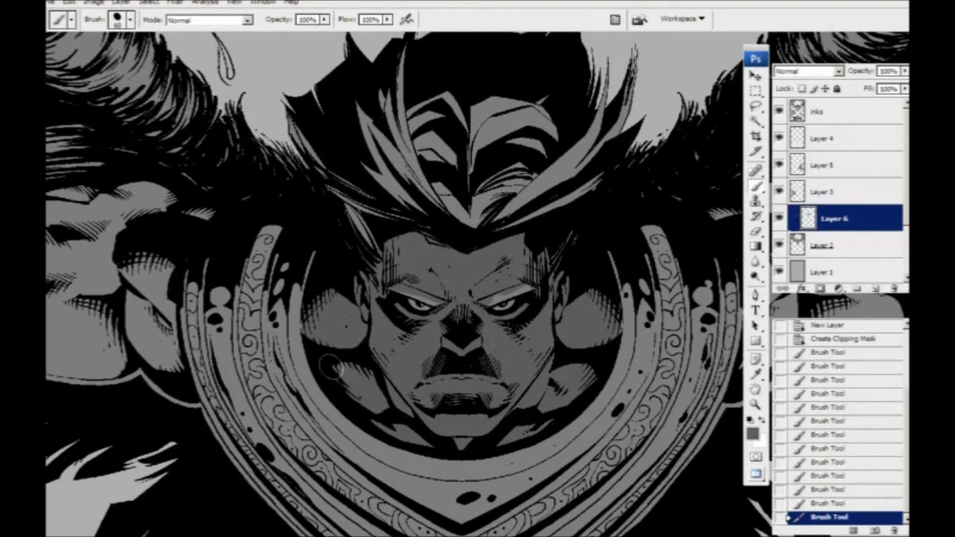
{"action": "key", "text": "i"}
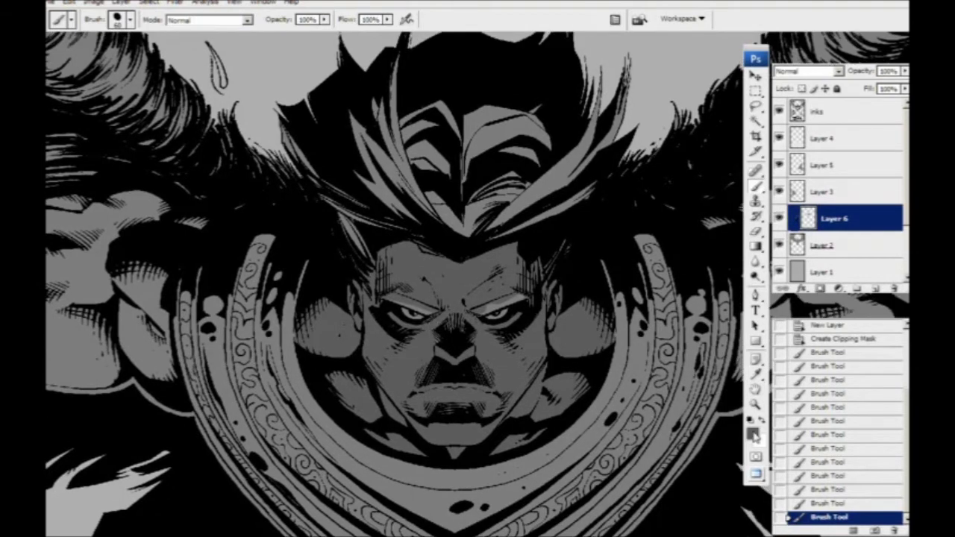
{"action": "left_click", "coordinate": [751, 433]}
{"action": "left_click_drag", "start_coordinate": [574, 270], "coordinate": [91, 63]}
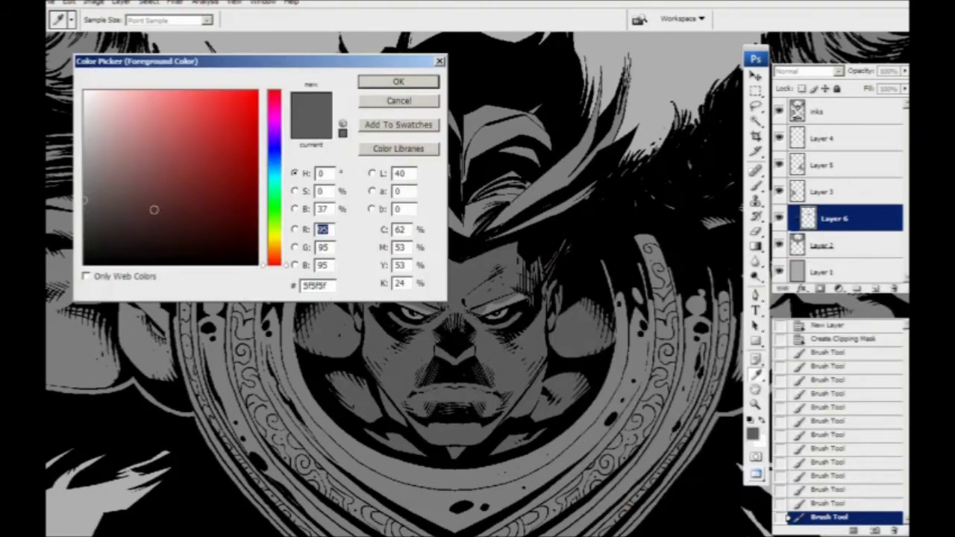
{"action": "mouse_move", "coordinate": [91, 199]}
{"action": "left_mouse_down"}
{"action": "mouse_move", "coordinate": [80, 198]}
{"action": "mouse_move", "coordinate": [266, 206]}
{"action": "mouse_move", "coordinate": [82, 200]}
{"action": "mouse_move", "coordinate": [137, 206]}
{"action": "mouse_move", "coordinate": [119, 214]}
{"action": "mouse_move", "coordinate": [137, 216]}
{"action": "mouse_move", "coordinate": [205, 155]}
{"action": "mouse_move", "coordinate": [141, 206]}
{"action": "mouse_move", "coordinate": [120, 201]}
{"action": "left_mouse_up"}
{"action": "left_click", "coordinate": [375, 107]}
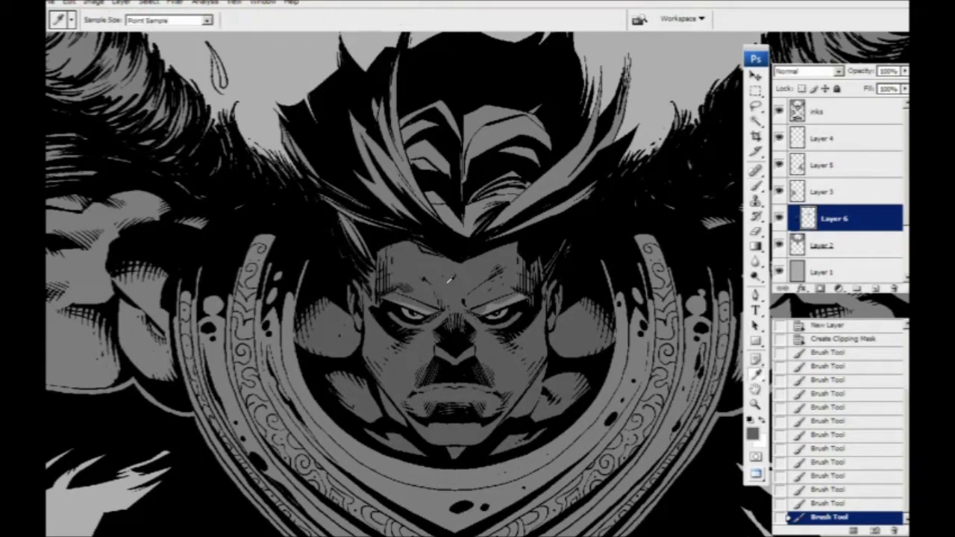
Choose a muted olive with a hue of 45°, lock Layer 6's transparent pixels and fill the painted skin with it.
{"action": "left_click", "coordinate": [752, 432]}
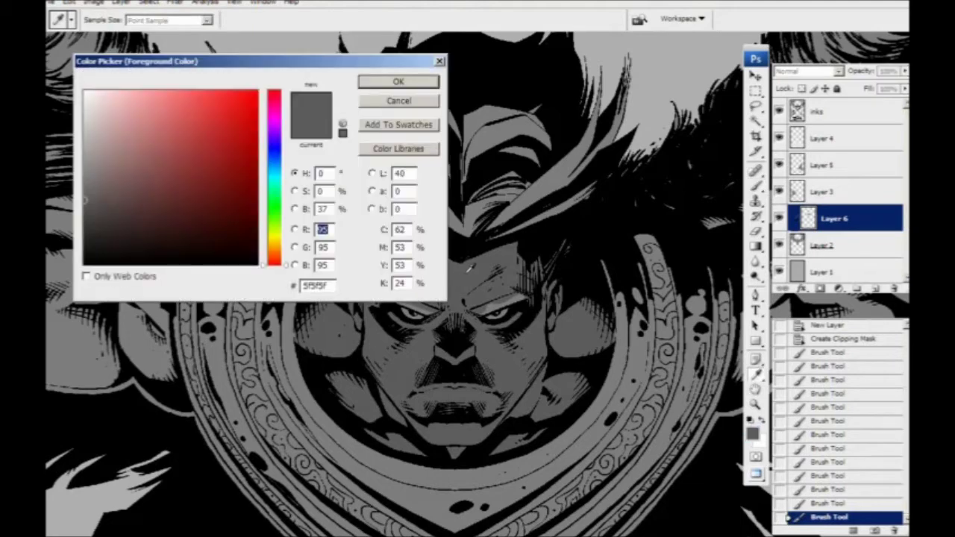
{"action": "left_click_drag", "start_coordinate": [273, 252], "coordinate": [276, 246]}
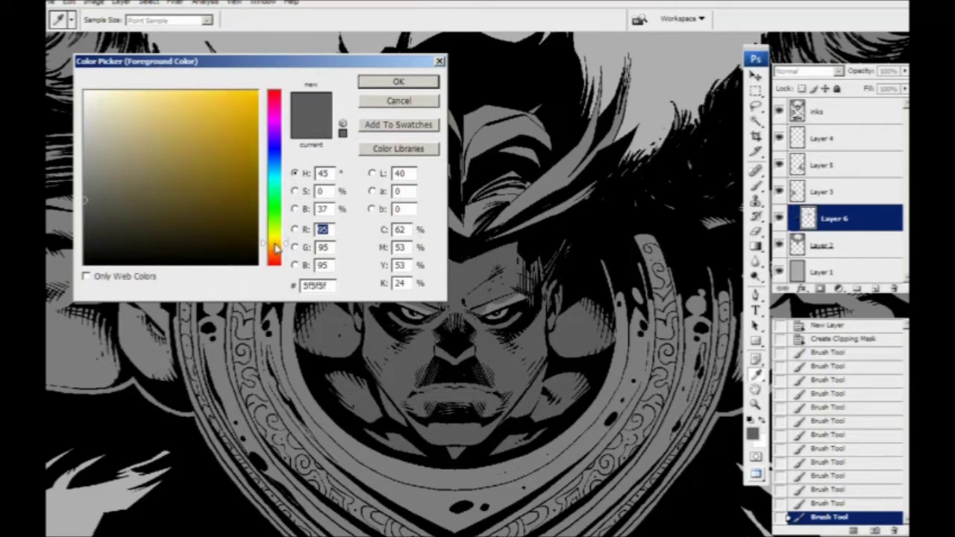
{"action": "left_click_drag", "start_coordinate": [114, 198], "coordinate": [129, 199]}
{"action": "left_click", "coordinate": [381, 83]}
{"action": "left_click", "coordinate": [801, 89]}
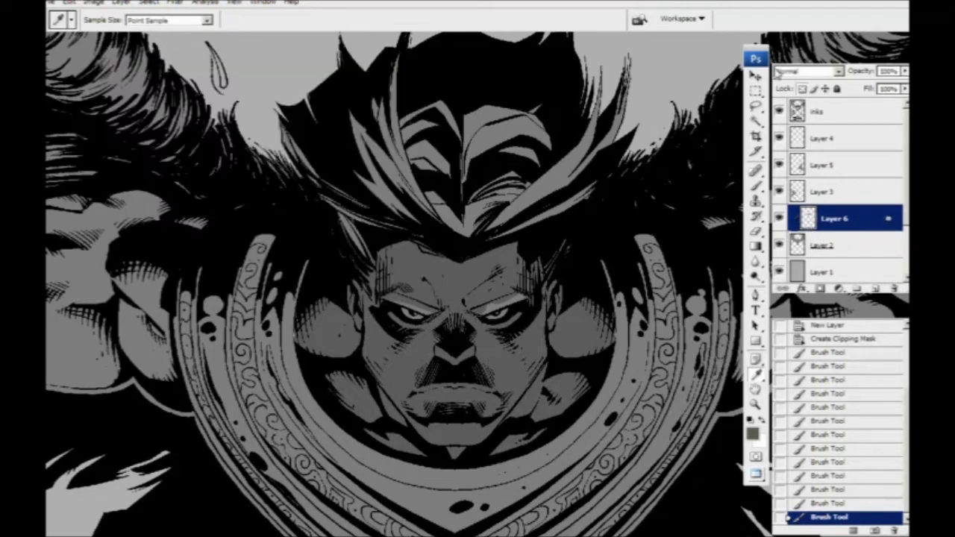
{"action": "key", "text": "alt+BackSpace"}
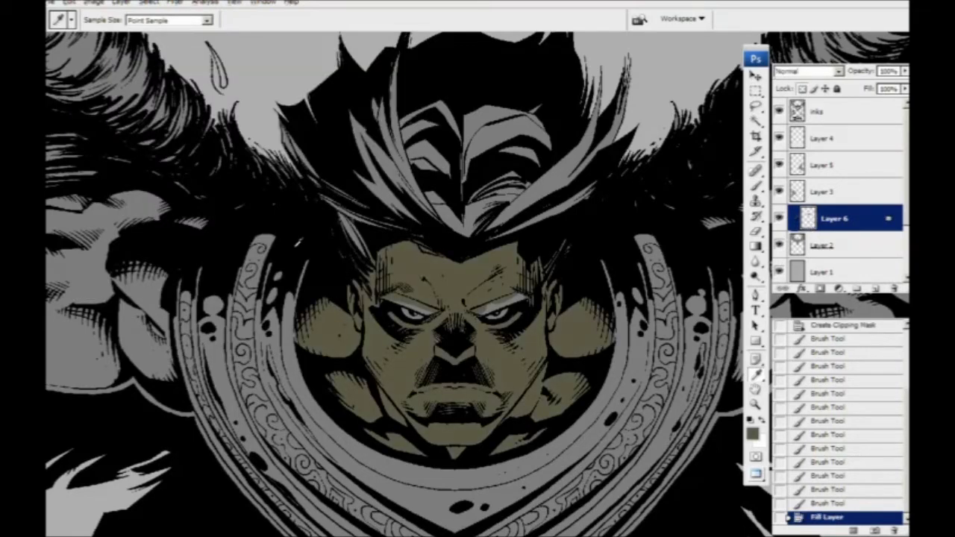
Try filling the face and neck with the bright yellow c4af5a, and undo the fill.
{"action": "key", "text": "ctrl+minus"}
{"action": "key", "text": "ctrl+minus"}
{"action": "key", "text": "ctrl+minus"}
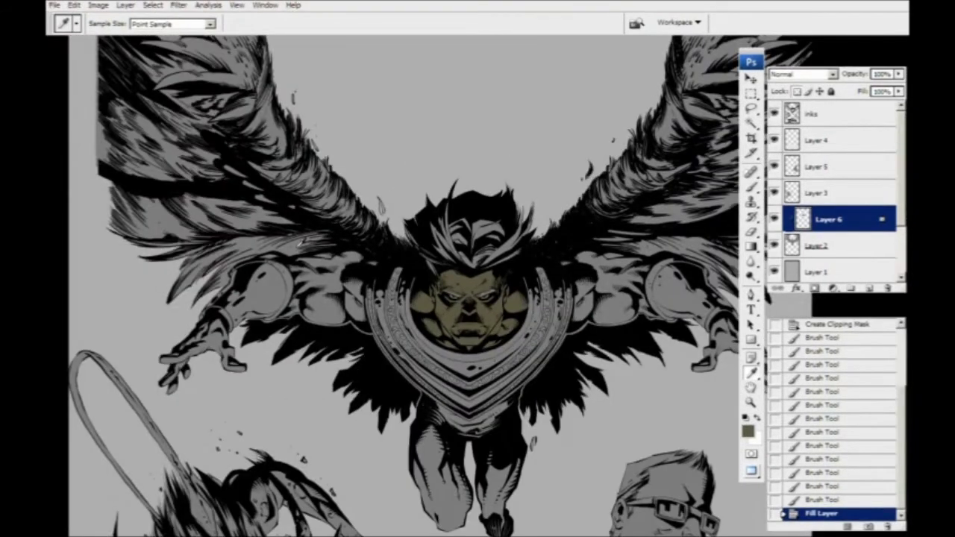
{"action": "key", "text": "ctrl+plus"}
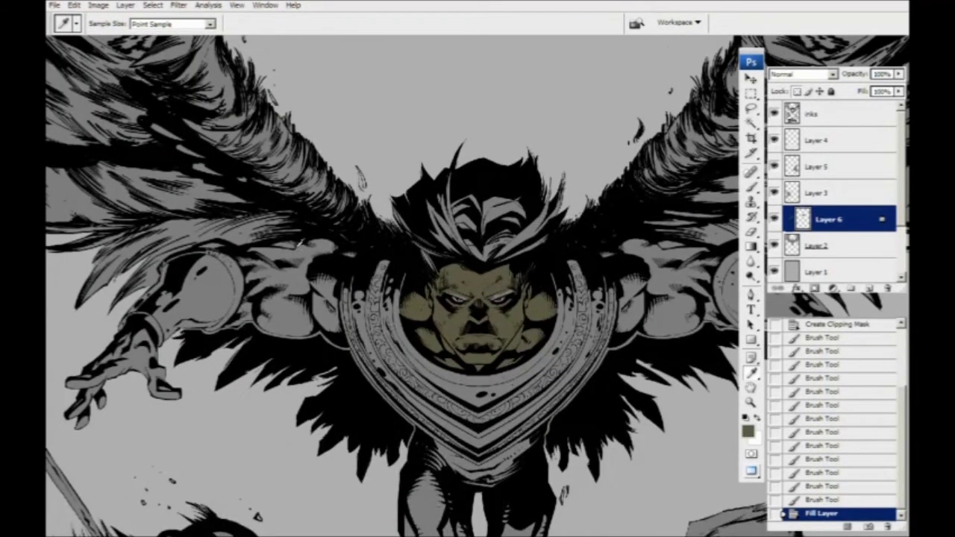
{"action": "key", "text": "ctrl+plus"}
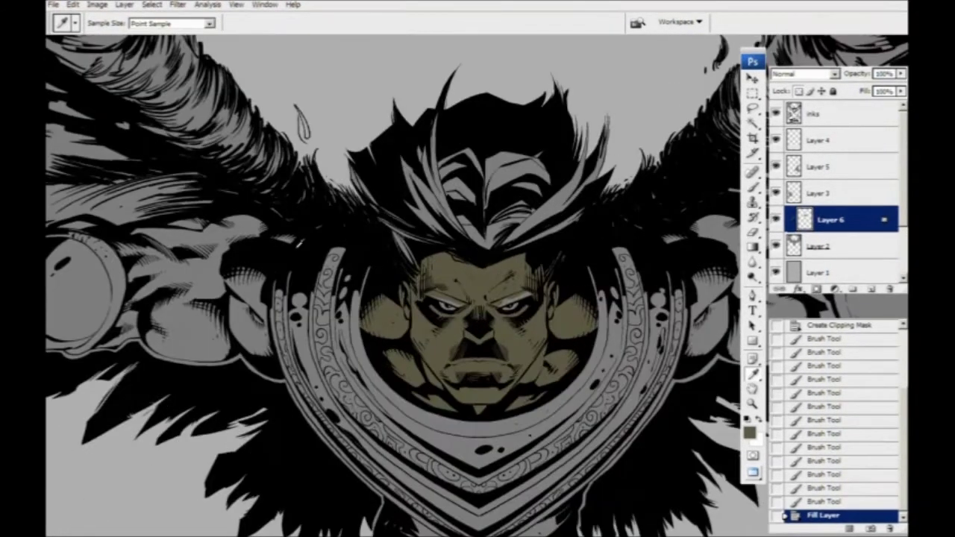
{"action": "left_click", "coordinate": [750, 433]}
{"action": "left_click", "coordinate": [179, 135]}
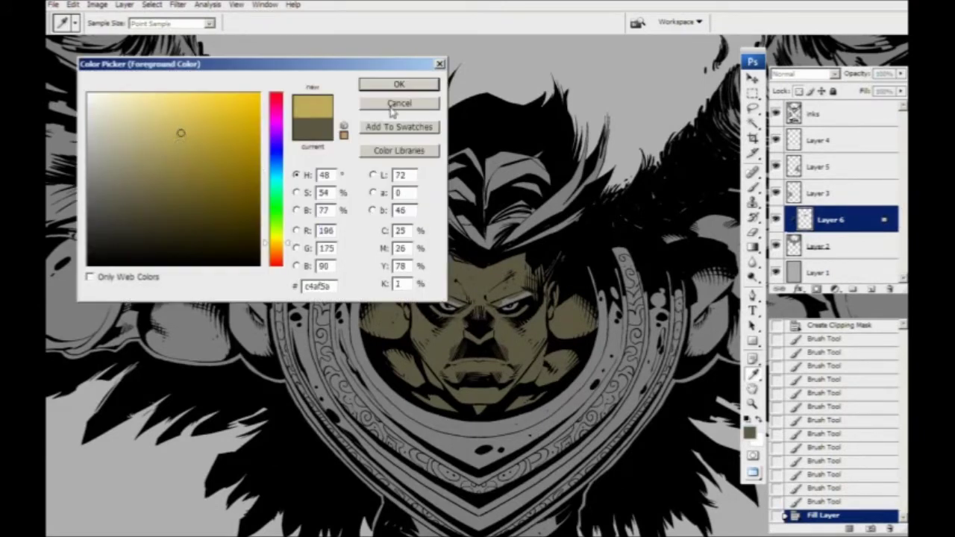
{"action": "left_click", "coordinate": [399, 83]}
{"action": "key", "text": "alt+BackSpace"}
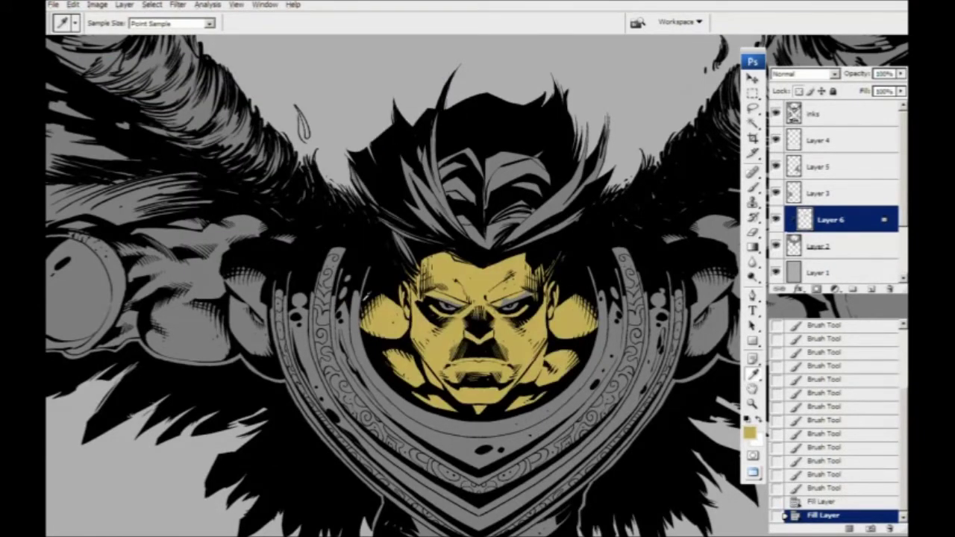
{"action": "key", "text": "ctrl+z"}
Try filling the face and neck with the saturated dark olive 615523, and undo the fill.
{"action": "left_click", "coordinate": [750, 432]}
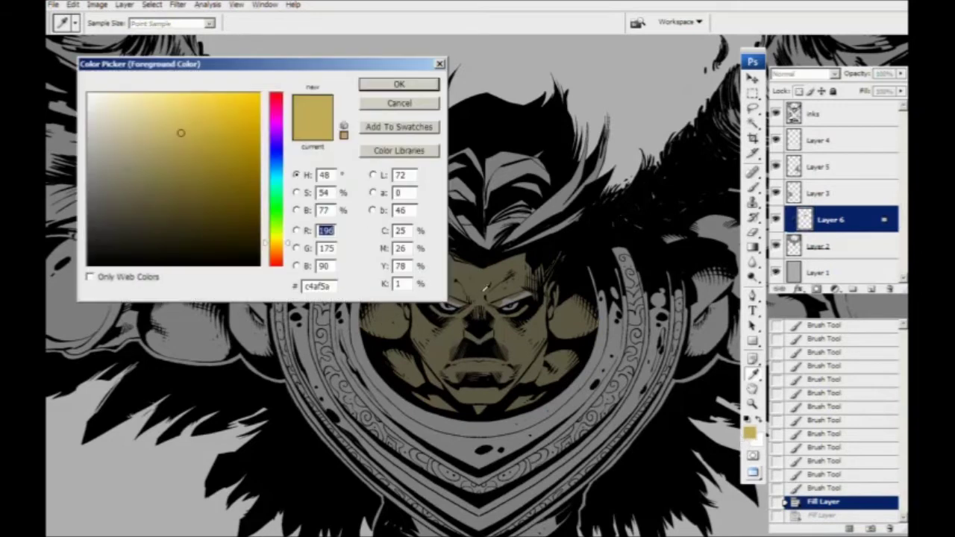
{"action": "left_click", "coordinate": [485, 285]}
{"action": "left_click_drag", "start_coordinate": [145, 200], "coordinate": [199, 199]}
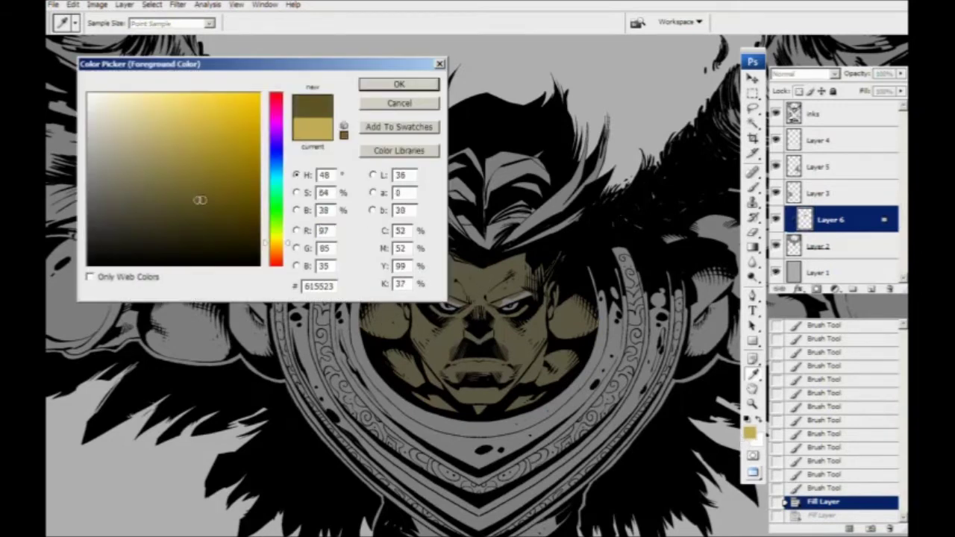
{"action": "key", "text": "Return"}
{"action": "key", "text": "alt+BackSpace"}
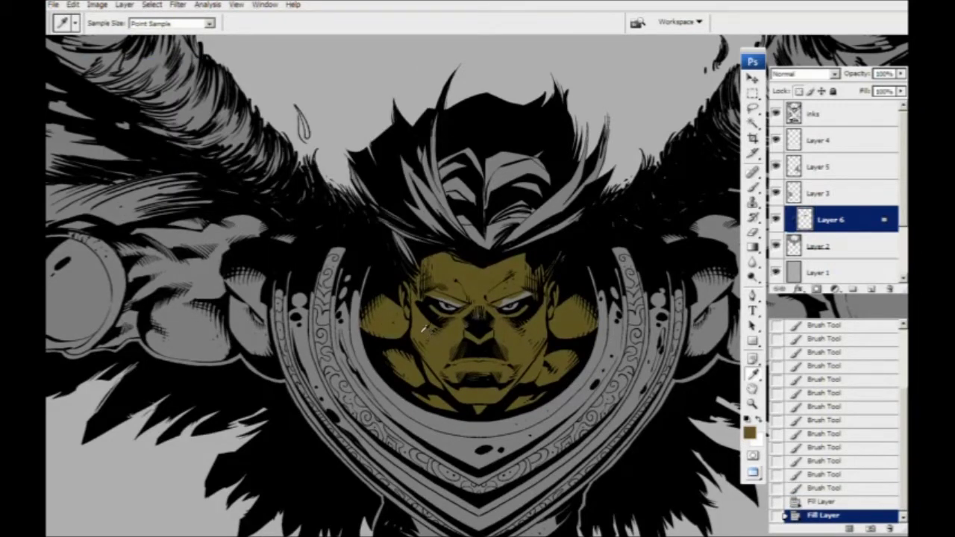
{"action": "key", "text": "ctrl+z"}
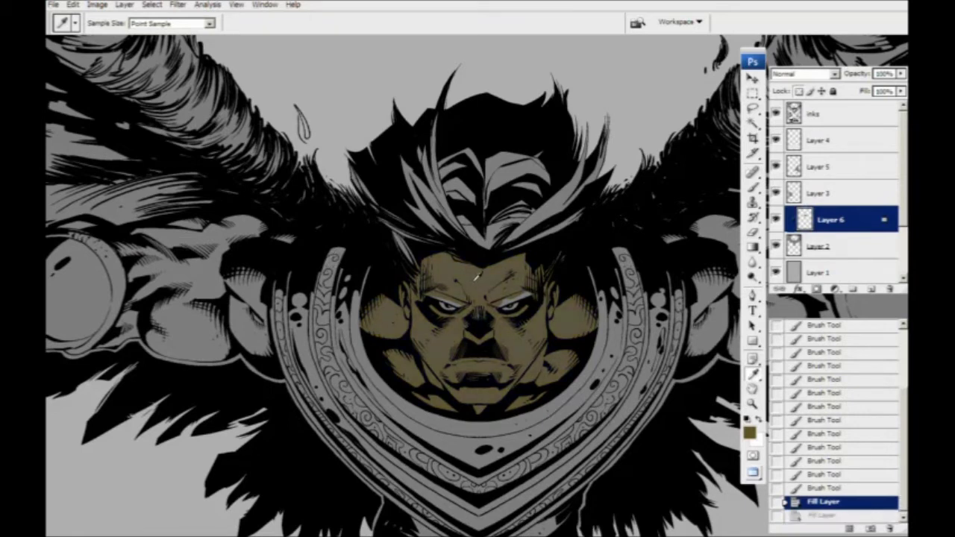
Try a grayer olive fill on the face and neck, and step back to the dark gray painting.
{"action": "left_click", "coordinate": [749, 431]}
{"action": "left_click", "coordinate": [108, 203]}
{"action": "key", "text": "Return"}
{"action": "key", "text": "alt+BackSpace"}
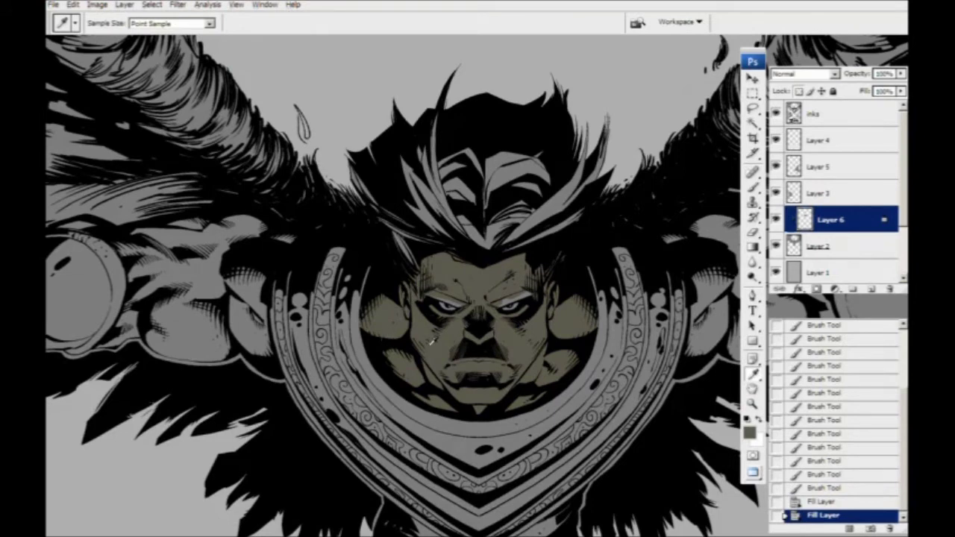
{"action": "key", "text": "ctrl+z"}
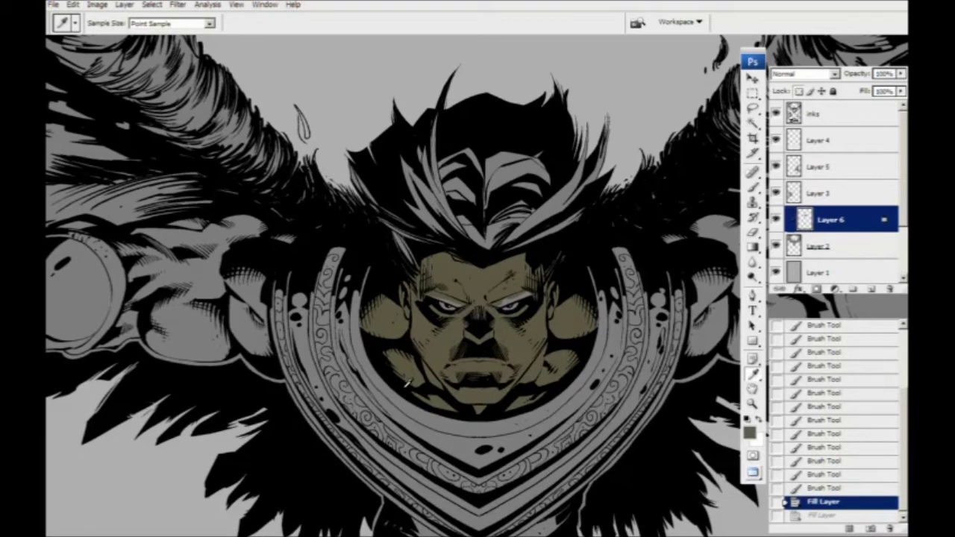
{"action": "key", "text": "ctrl+alt+z"}
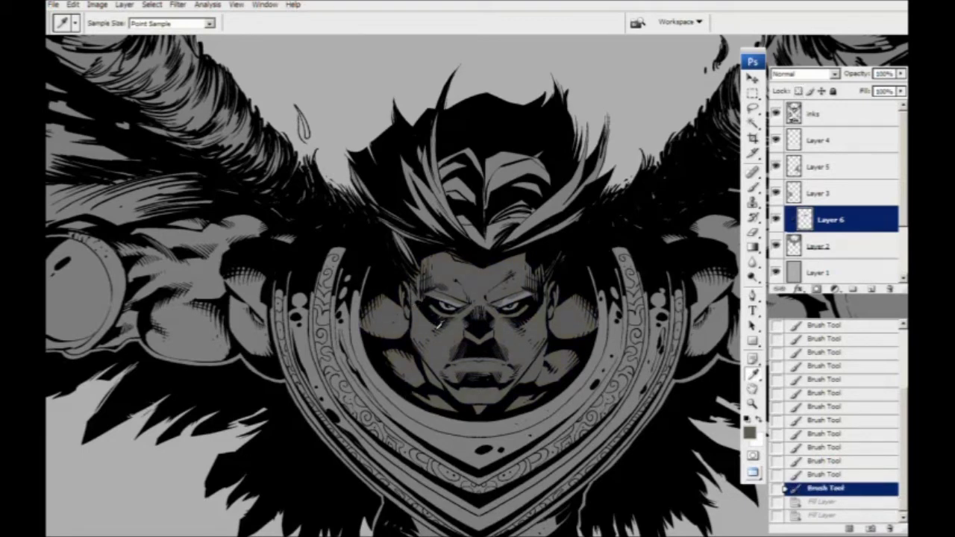
Hide the interface panels and examine the face's dark gray fill up close, from the eyelids down to the mouth.
{"action": "left_click_drag", "start_coordinate": [474, 295], "coordinate": [475, 309]}
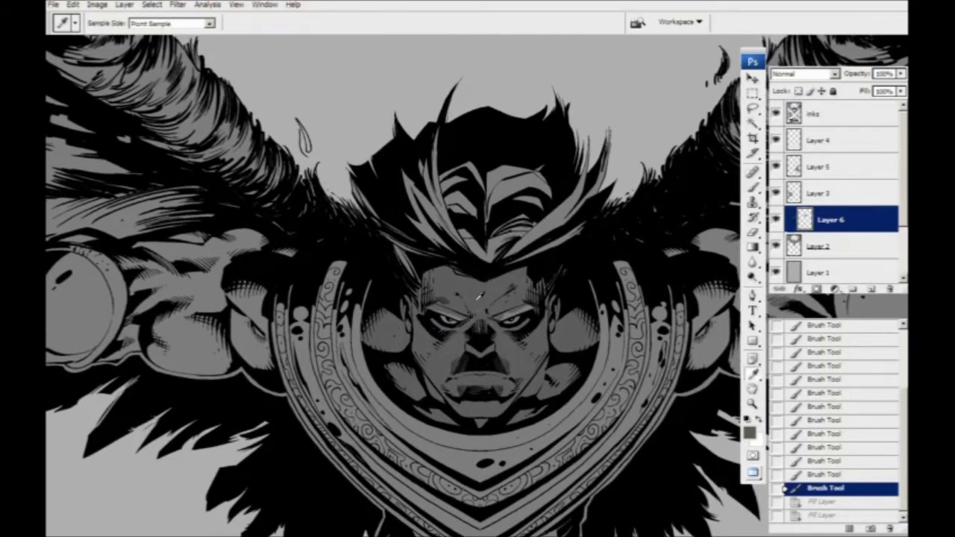
{"action": "key", "text": "b"}
{"action": "key", "text": "ctrl+plus"}
{"action": "key", "text": "Tab"}
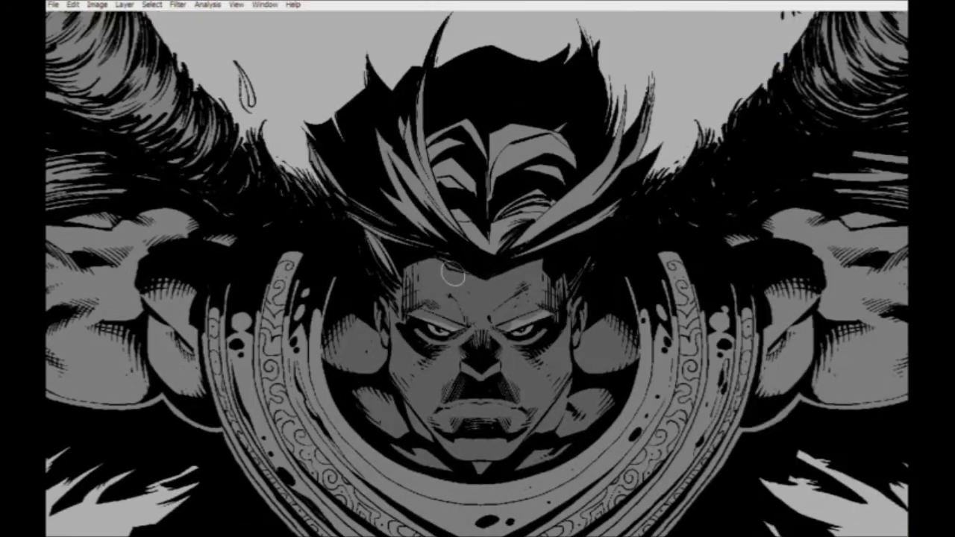
{"action": "key", "text": "ctrl+plus"}
{"action": "key", "text": "ctrl+plus"}
{"action": "left_click_drag", "start_coordinate": [355, 412], "coordinate": [388, 291]}
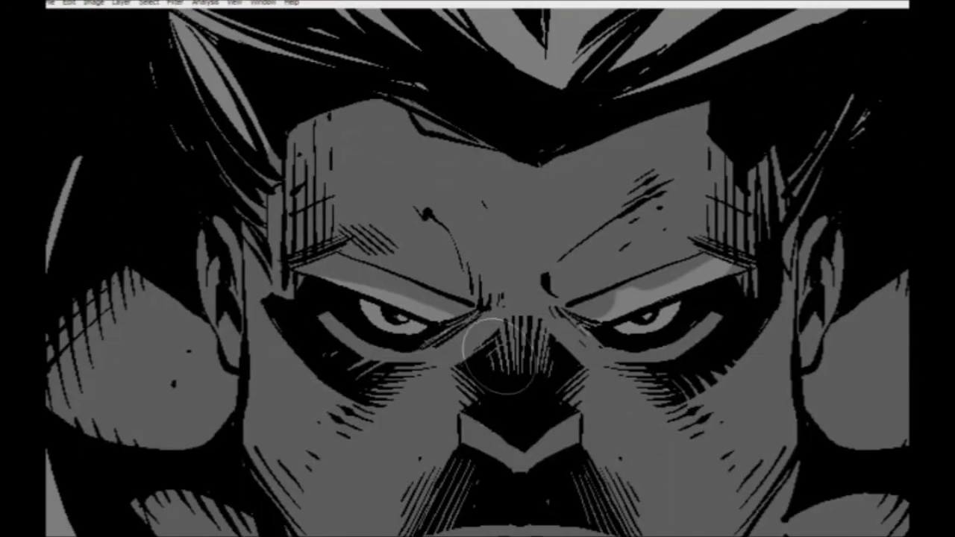
{"action": "left_click_drag", "start_coordinate": [485, 401], "coordinate": [487, 349]}
{"action": "scroll", "coordinate": [486, 350], "scroll_direction": "down", "scroll_amount": 4}
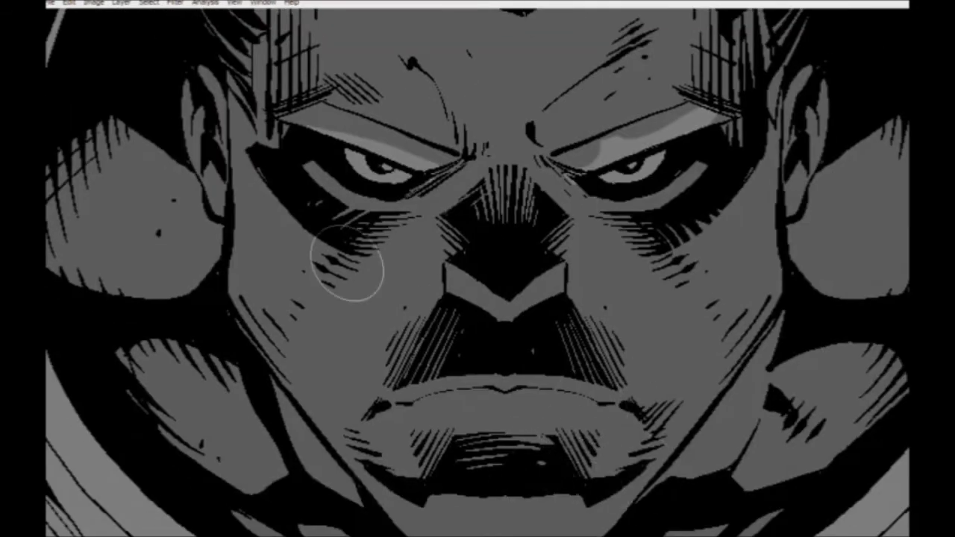
Brush a dark gray outline along the lower edge of the shoulder and upper arm on the picture's left side.
{"action": "key", "text": "ctrl+minus"}
{"action": "left_click_drag", "start_coordinate": [355, 374], "coordinate": [377, 410]}
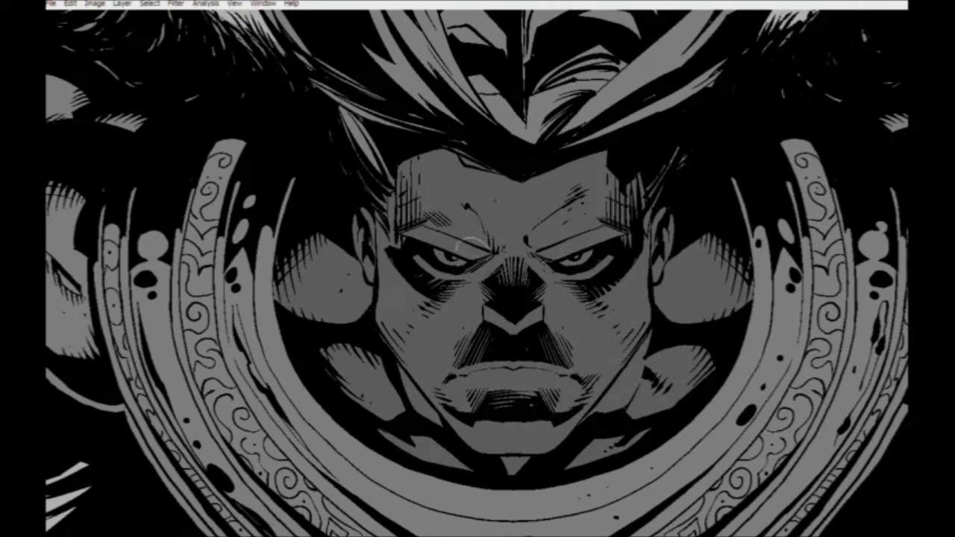
{"action": "left_click_drag", "start_coordinate": [261, 385], "coordinate": [444, 402]}
{"action": "mouse_move", "coordinate": [163, 346]}
{"action": "left_mouse_down"}
{"action": "mouse_move", "coordinate": [375, 328]}
{"action": "mouse_move", "coordinate": [381, 317]}
{"action": "left_mouse_up"}
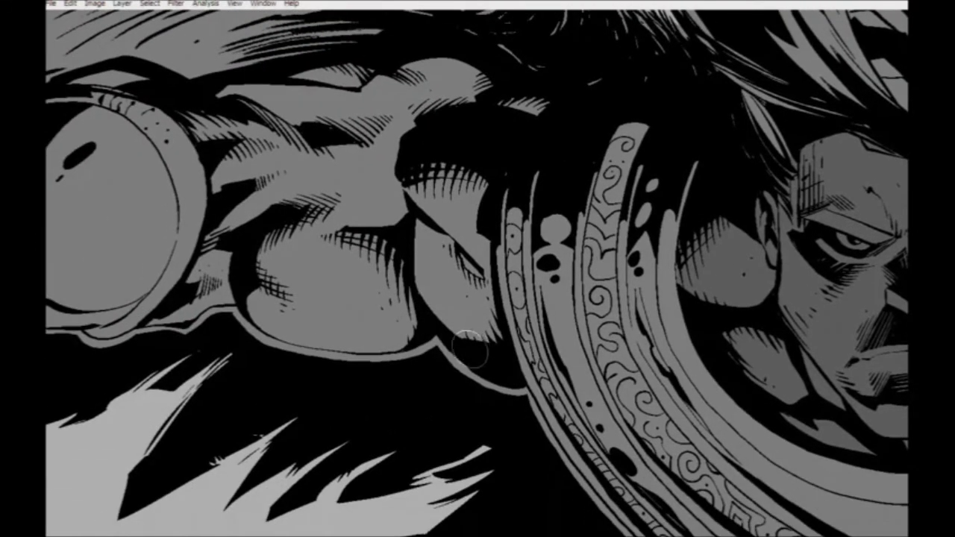
{"action": "mouse_move", "coordinate": [481, 325]}
{"action": "left_mouse_down"}
{"action": "mouse_move", "coordinate": [489, 336]}
{"action": "mouse_move", "coordinate": [366, 305]}
{"action": "left_mouse_up"}
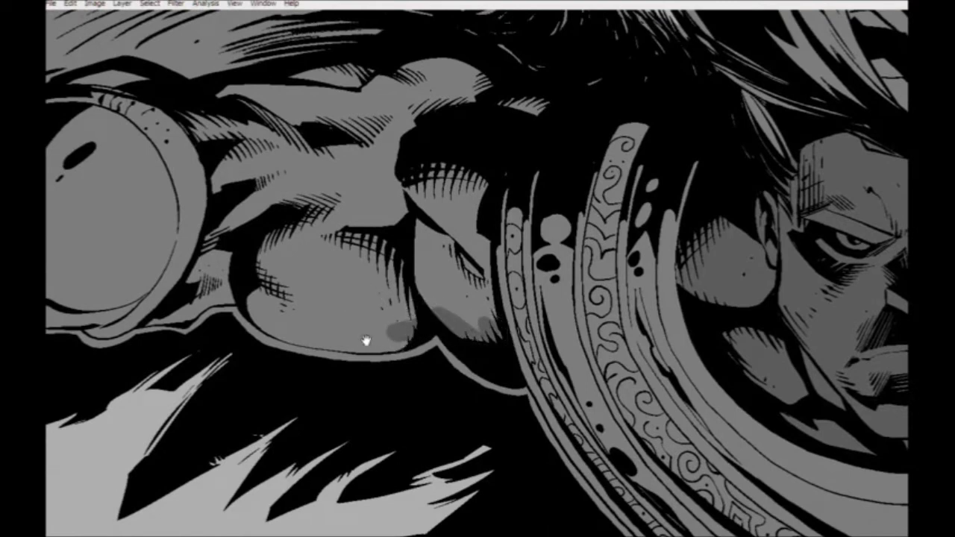
{"action": "scroll", "coordinate": [338, 298], "scroll_direction": "left", "scroll_amount": 5}
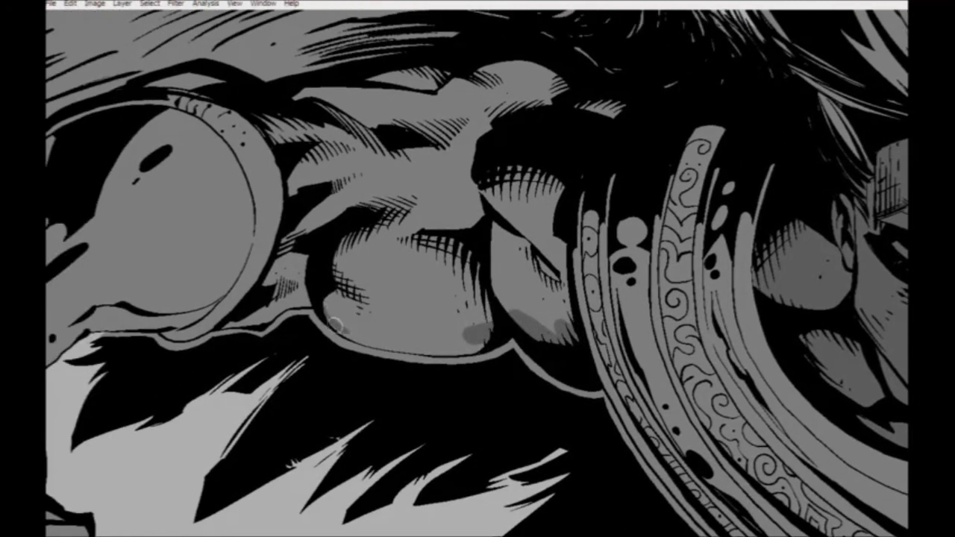
{"action": "mouse_move", "coordinate": [348, 333]}
{"action": "left_mouse_down"}
{"action": "mouse_move", "coordinate": [481, 341]}
{"action": "mouse_move", "coordinate": [426, 353]}
{"action": "mouse_move", "coordinate": [379, 343]}
{"action": "mouse_move", "coordinate": [413, 350]}
{"action": "left_mouse_up"}
{"action": "key", "text": "ctrl+z"}
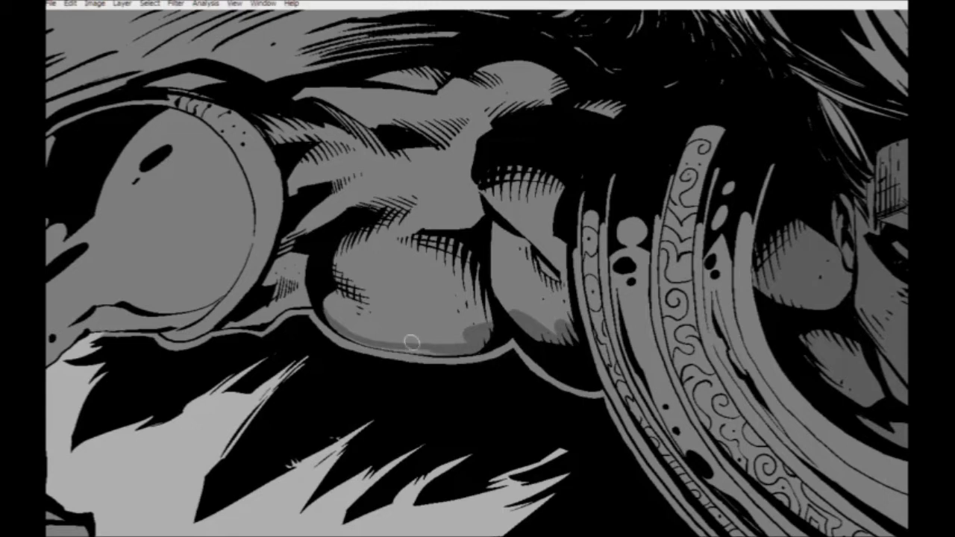
{"action": "mouse_move", "coordinate": [446, 352]}
{"action": "left_mouse_down"}
{"action": "mouse_move", "coordinate": [340, 332]}
{"action": "mouse_move", "coordinate": [646, 293]}
{"action": "mouse_move", "coordinate": [563, 314]}
{"action": "mouse_move", "coordinate": [591, 286]}
{"action": "mouse_move", "coordinate": [630, 215]}
{"action": "mouse_move", "coordinate": [441, 324]}
{"action": "left_mouse_up"}
{"action": "mouse_move", "coordinate": [631, 335]}
{"action": "left_mouse_down"}
{"action": "mouse_move", "coordinate": [620, 383]}
{"action": "mouse_move", "coordinate": [586, 302]}
{"action": "mouse_move", "coordinate": [591, 375]}
{"action": "left_mouse_up"}
{"action": "key", "text": "ctrl+z"}
Continue the dark gray outline around the left-hand arm, along the bracer, the top of the shoulder and the collar edge.
{"action": "left_click_drag", "start_coordinate": [472, 286], "coordinate": [474, 326]}
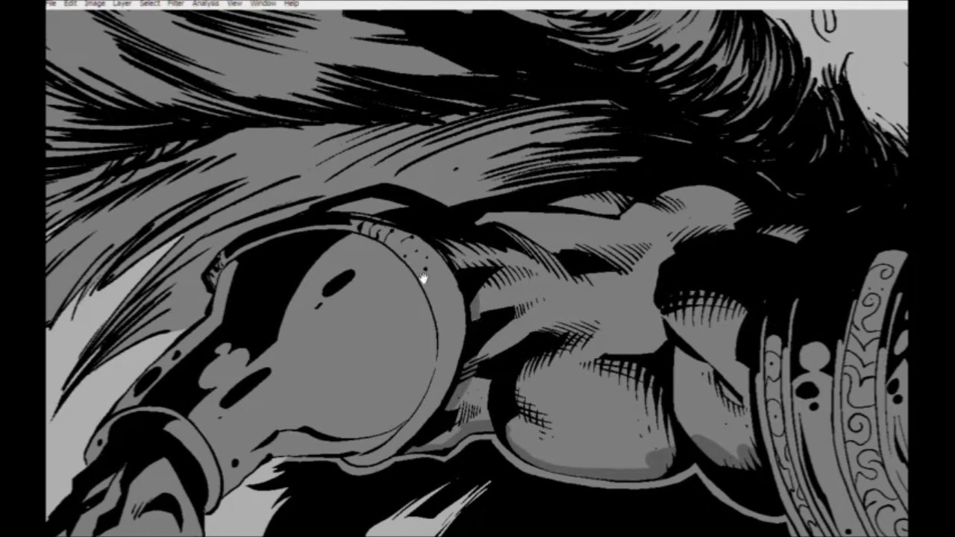
{"action": "left_click_drag", "start_coordinate": [421, 238], "coordinate": [430, 314]}
{"action": "mouse_move", "coordinate": [388, 283]}
{"action": "left_mouse_down"}
{"action": "mouse_move", "coordinate": [414, 295]}
{"action": "mouse_move", "coordinate": [336, 282]}
{"action": "mouse_move", "coordinate": [409, 279]}
{"action": "left_mouse_up"}
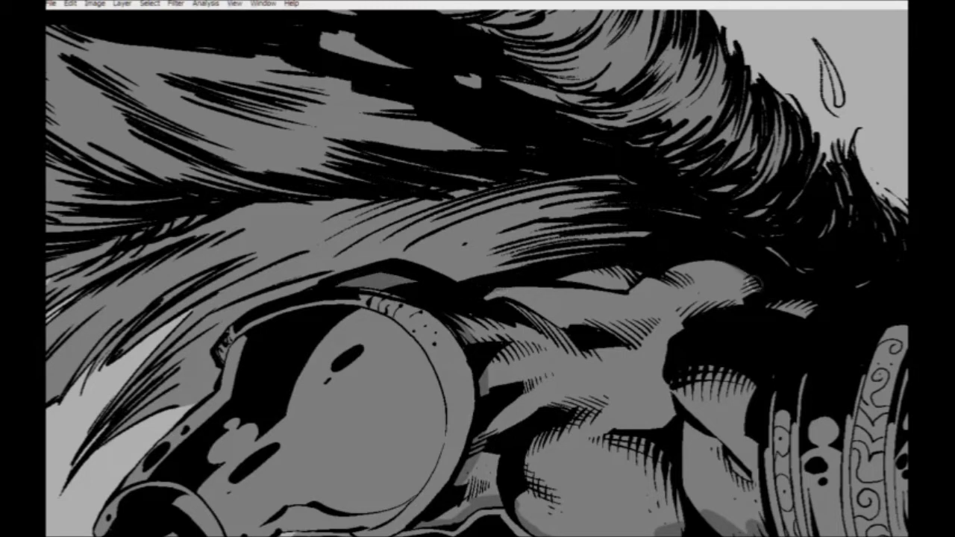
{"action": "left_click_drag", "start_coordinate": [716, 297], "coordinate": [560, 246]}
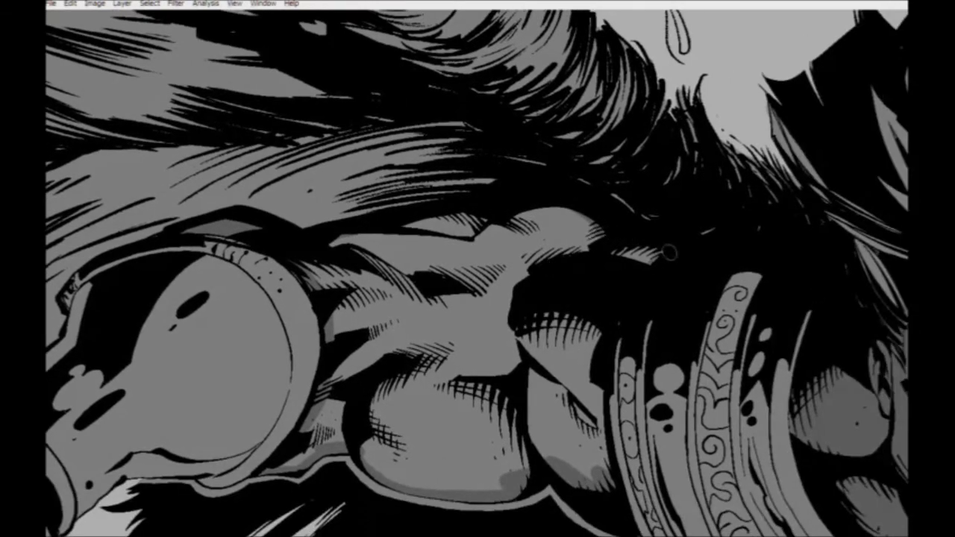
{"action": "left_click_drag", "start_coordinate": [603, 438], "coordinate": [607, 475]}
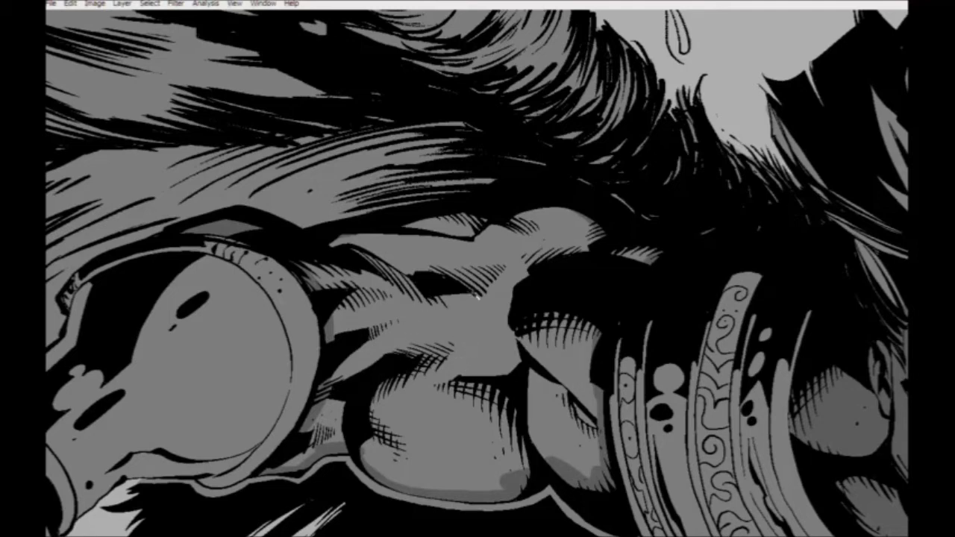
Select the area enclosed by the left-hand arm's outline and fill it with the dark gray.
{"action": "left_click", "coordinate": [459, 433]}
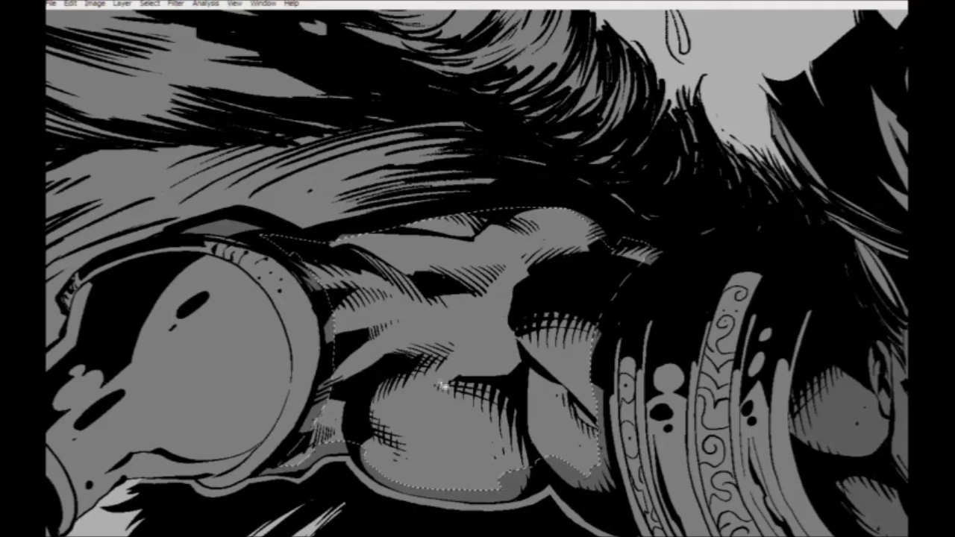
{"action": "key", "text": "alt+BackSpace"}
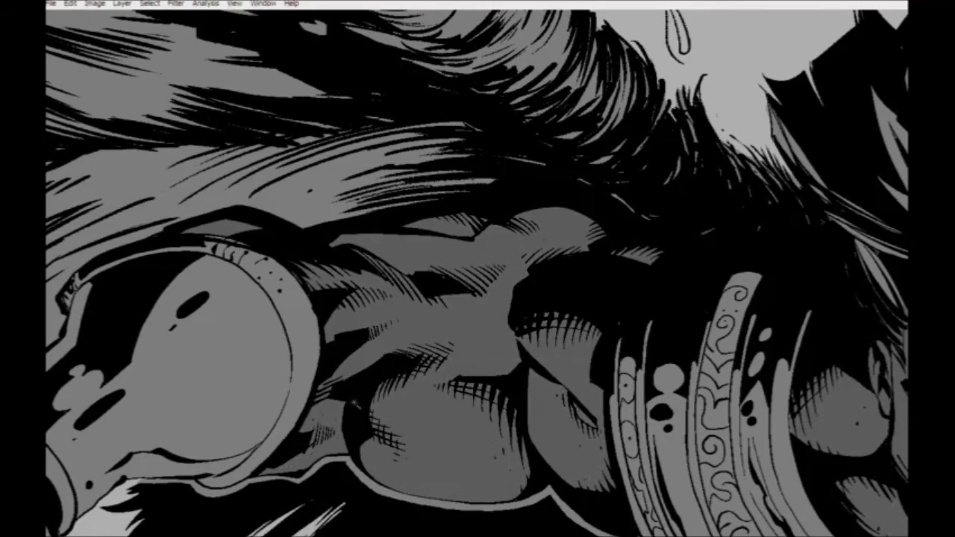
{"action": "key", "text": "ctrl+minus"}
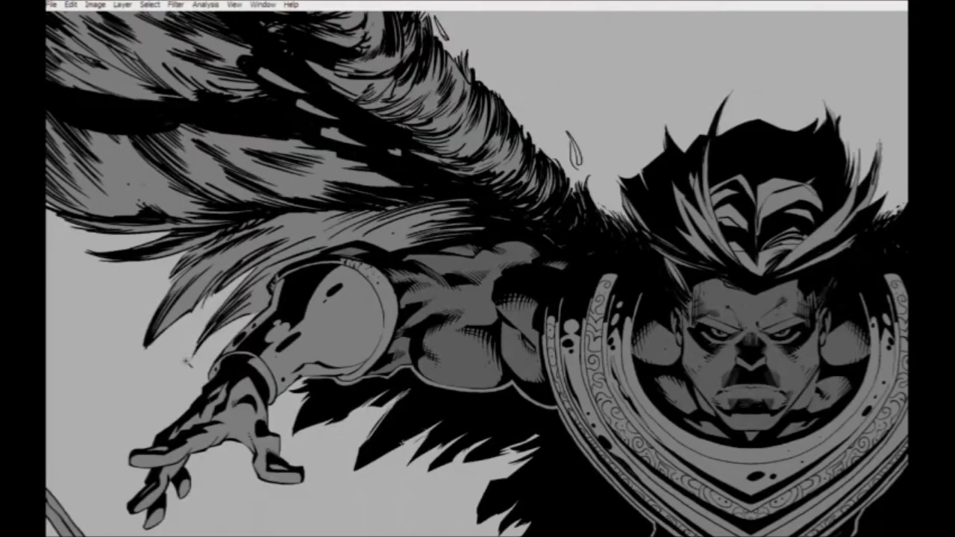
Brush dark gray outline strokes on the opposite arm along the collar, the bracer and the lower biceps edge, and restore the interface panels.
{"action": "left_click_drag", "start_coordinate": [590, 418], "coordinate": [340, 361]}
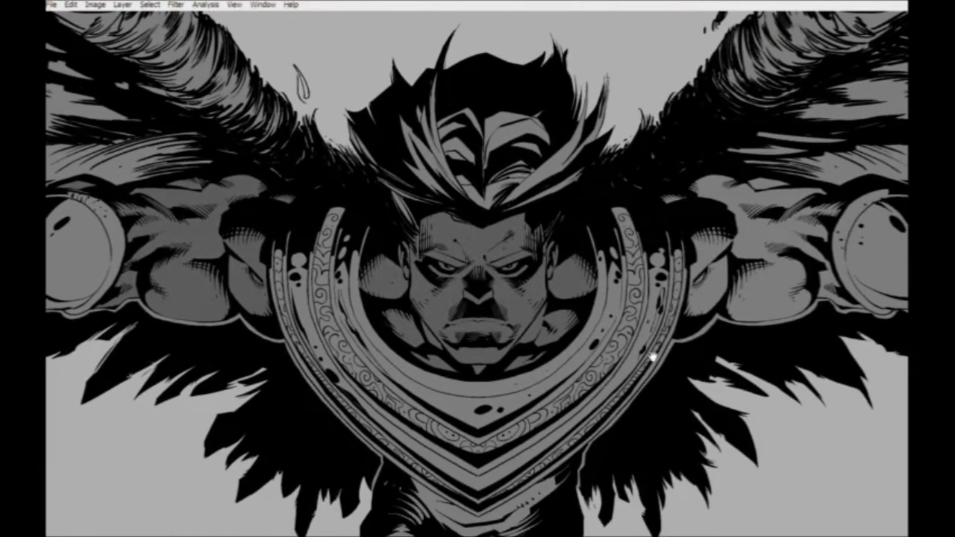
{"action": "left_click_drag", "start_coordinate": [652, 357], "coordinate": [354, 396]}
{"action": "key", "text": "ctrl+plus"}
{"action": "key", "text": "ctrl+plus"}
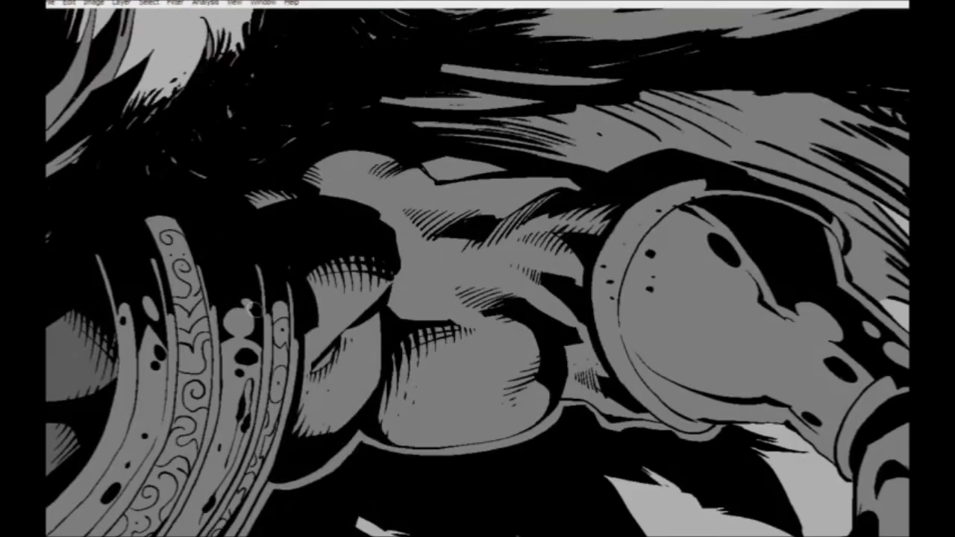
{"action": "left_click_drag", "start_coordinate": [311, 428], "coordinate": [373, 365]}
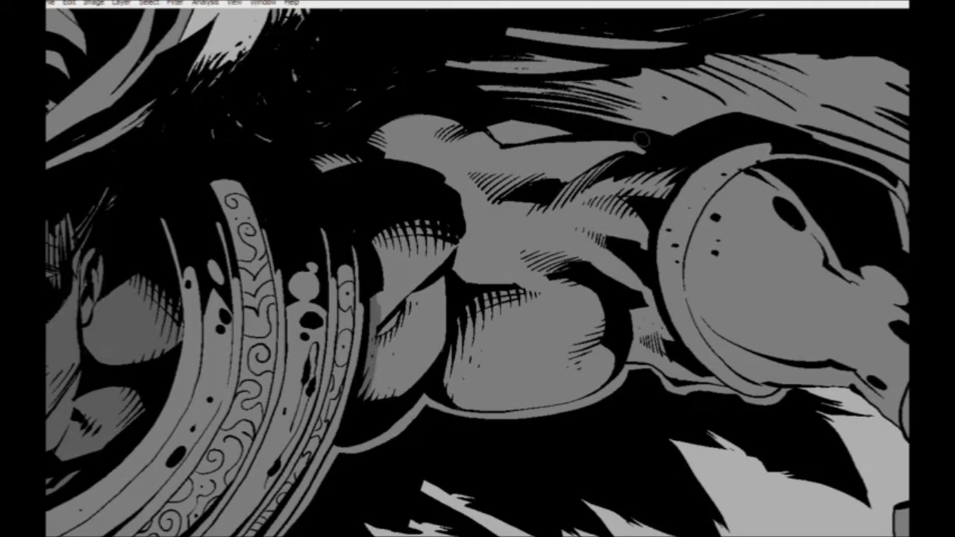
{"action": "mouse_move", "coordinate": [656, 213]}
{"action": "left_mouse_down"}
{"action": "mouse_move", "coordinate": [645, 239]}
{"action": "mouse_move", "coordinate": [651, 308]}
{"action": "mouse_move", "coordinate": [652, 299]}
{"action": "mouse_move", "coordinate": [684, 361]}
{"action": "mouse_move", "coordinate": [638, 316]}
{"action": "left_mouse_up"}
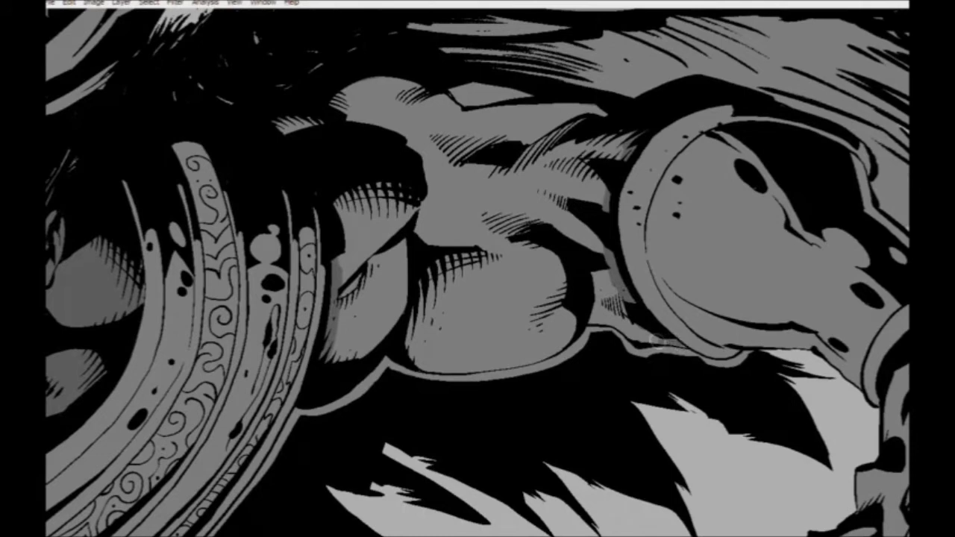
{"action": "mouse_move", "coordinate": [622, 329]}
{"action": "left_mouse_down"}
{"action": "mouse_move", "coordinate": [660, 323]}
{"action": "mouse_move", "coordinate": [743, 288]}
{"action": "left_mouse_up"}
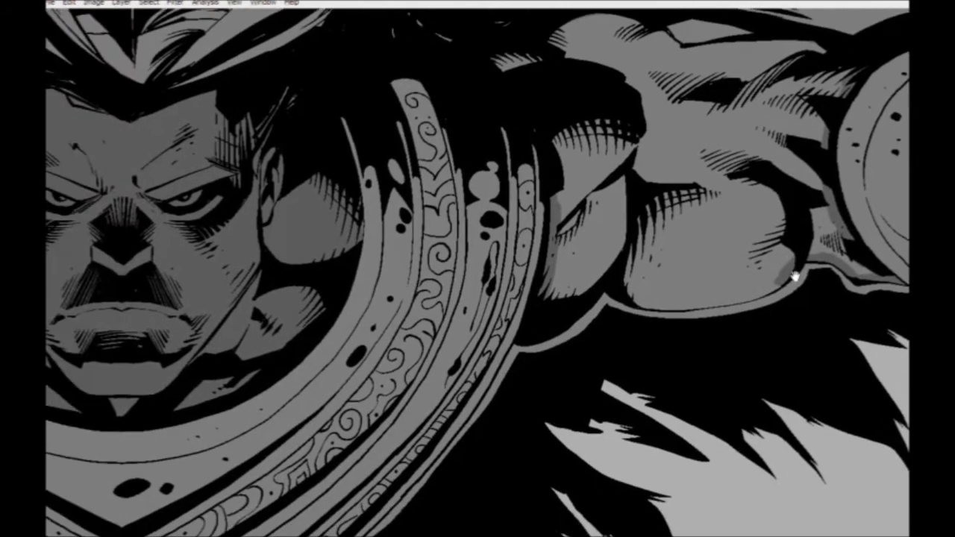
{"action": "mouse_move", "coordinate": [698, 302]}
{"action": "left_mouse_down"}
{"action": "mouse_move", "coordinate": [787, 275]}
{"action": "mouse_move", "coordinate": [751, 296]}
{"action": "mouse_move", "coordinate": [710, 301]}
{"action": "mouse_move", "coordinate": [730, 300]}
{"action": "mouse_move", "coordinate": [751, 288]}
{"action": "mouse_move", "coordinate": [652, 278]}
{"action": "mouse_move", "coordinate": [543, 309]}
{"action": "mouse_move", "coordinate": [448, 396]}
{"action": "left_mouse_up"}
{"action": "key", "text": "Tab"}
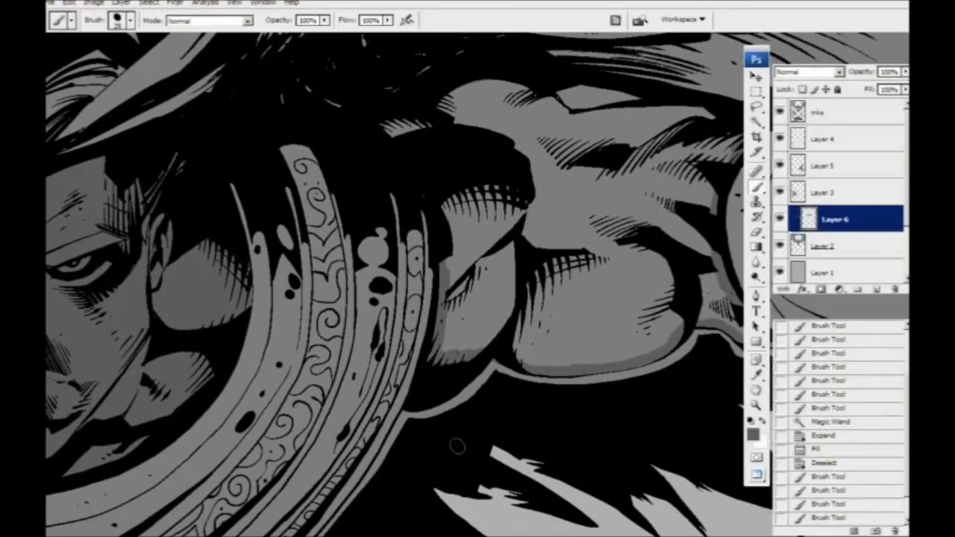
Hide the inks layer and complete the dark gray outline into a closed shape around the right-hand arm's skin.
{"action": "left_click_drag", "start_coordinate": [457, 446], "coordinate": [260, 431]}
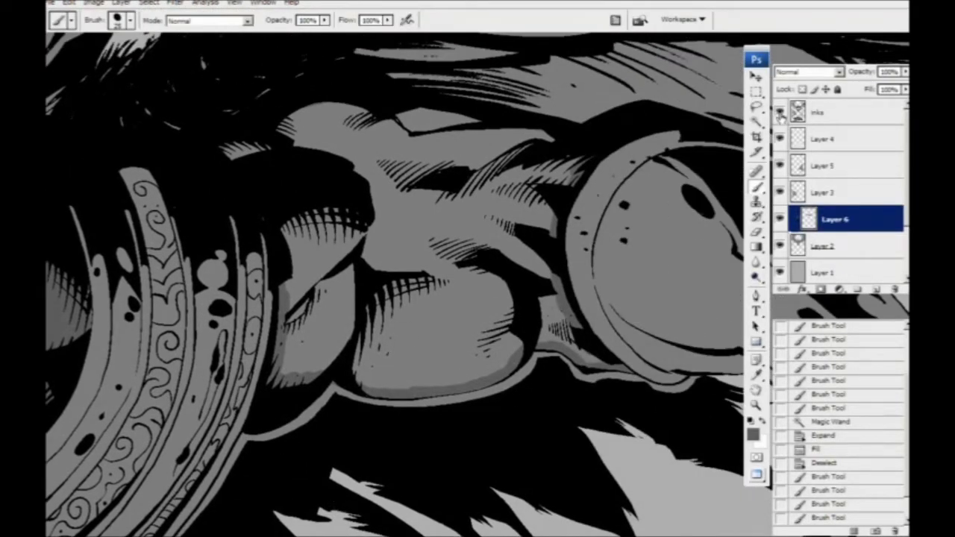
{"action": "left_click", "coordinate": [780, 112]}
{"action": "left_click_drag", "start_coordinate": [221, 373], "coordinate": [686, 409]}
{"action": "left_click_drag", "start_coordinate": [322, 402], "coordinate": [326, 314]}
{"action": "left_click", "coordinate": [352, 432]}
{"action": "left_click", "coordinate": [387, 413]}
{"action": "mouse_move", "coordinate": [172, 317]}
{"action": "left_mouse_down"}
{"action": "mouse_move", "coordinate": [452, 375]}
{"action": "mouse_move", "coordinate": [655, 392]}
{"action": "left_mouse_up"}
{"action": "left_click_drag", "start_coordinate": [331, 388], "coordinate": [384, 421]}
{"action": "left_click_drag", "start_coordinate": [646, 417], "coordinate": [162, 396]}
{"action": "left_click_drag", "start_coordinate": [574, 405], "coordinate": [188, 392]}
{"action": "left_click_drag", "start_coordinate": [481, 290], "coordinate": [369, 333]}
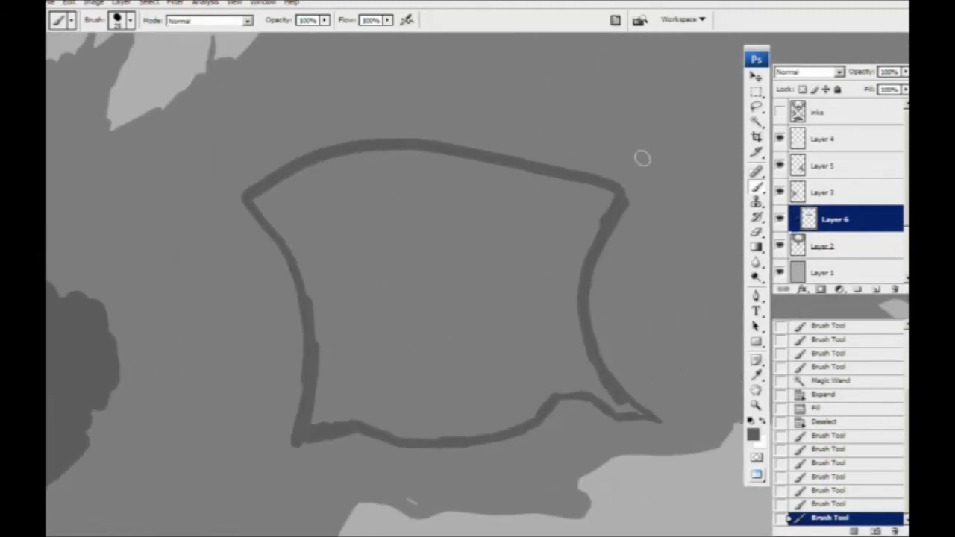
{"action": "left_click", "coordinate": [757, 125]}
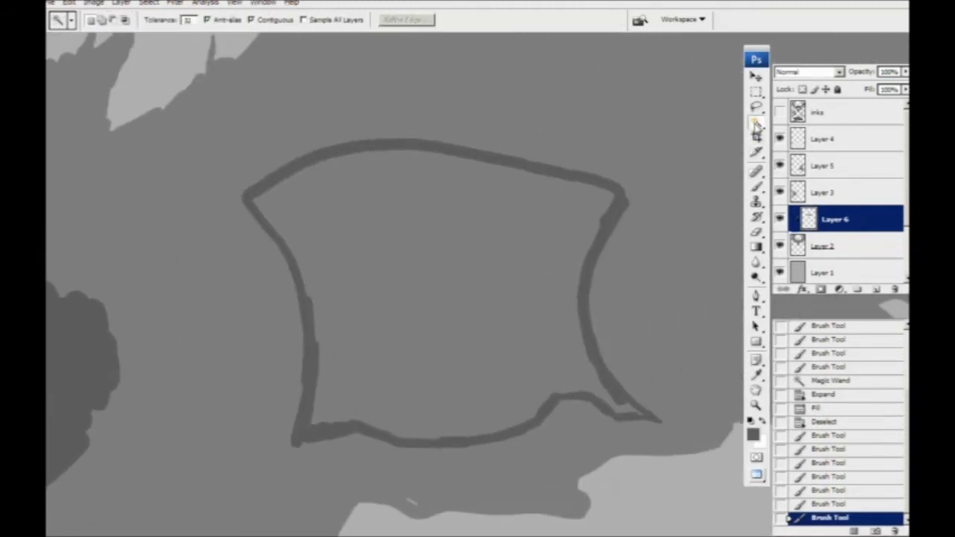
{"action": "left_click", "coordinate": [756, 125]}
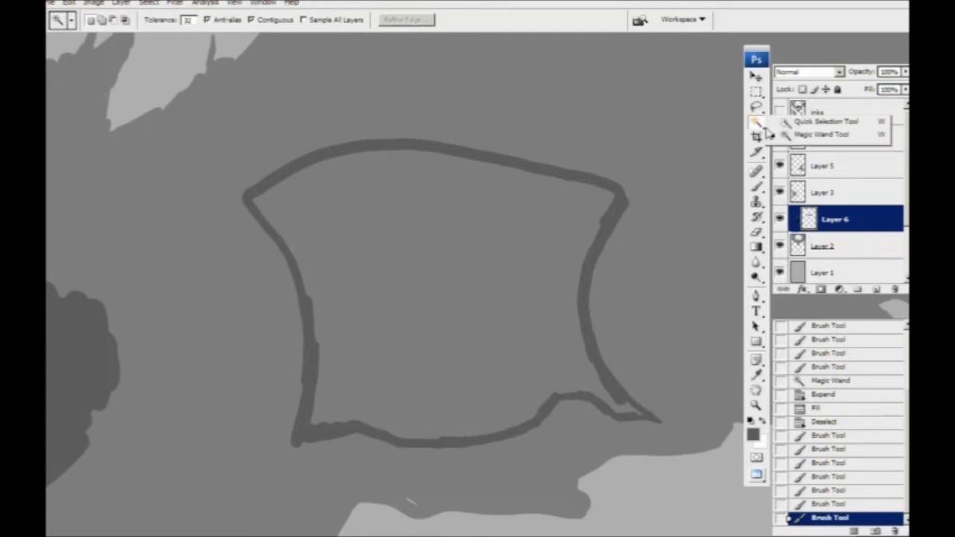
{"action": "left_click", "coordinate": [797, 121]}
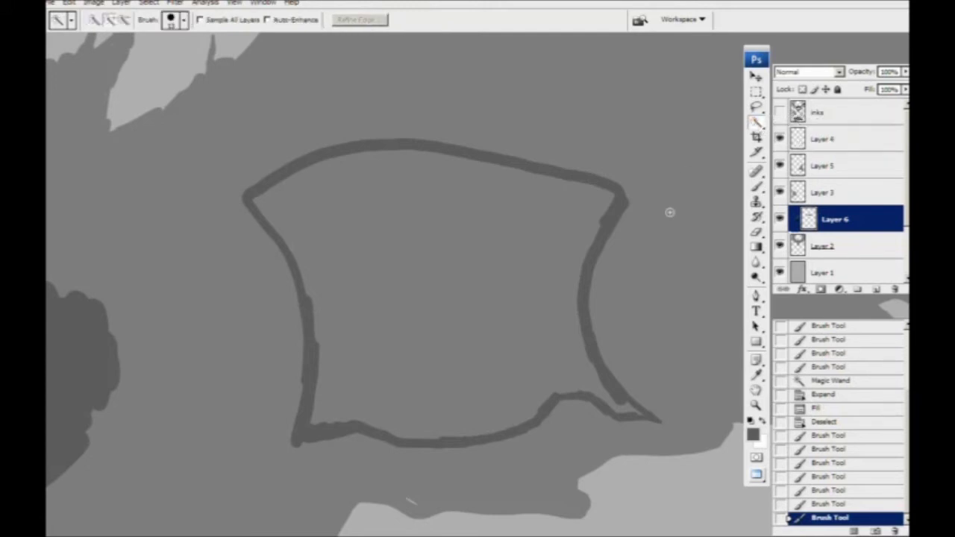
Select the area inside the right-hand arm's closed outline with the Magic Wand at tolerance 32.
{"action": "left_click", "coordinate": [757, 125]}
{"action": "left_click", "coordinate": [819, 134]}
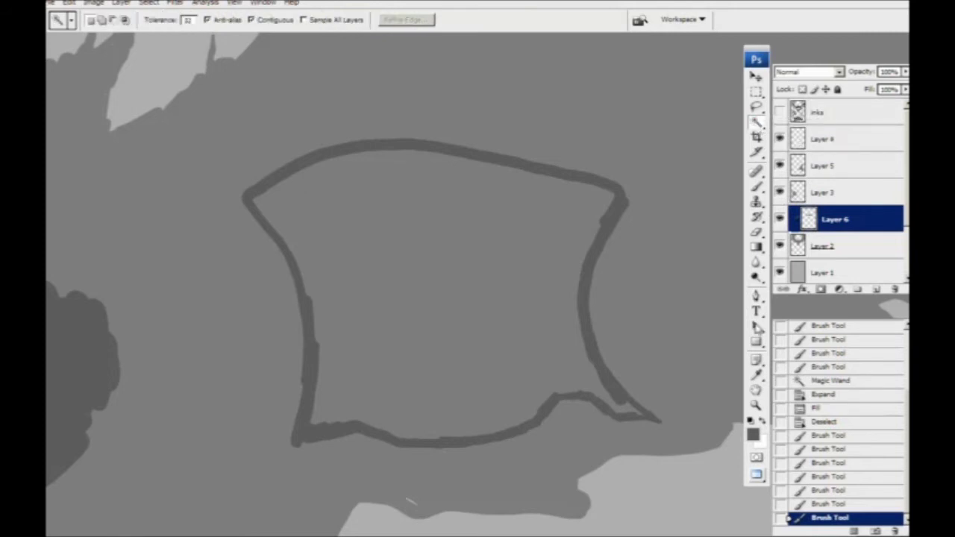
{"action": "left_click_drag", "start_coordinate": [348, 281], "coordinate": [356, 290]}
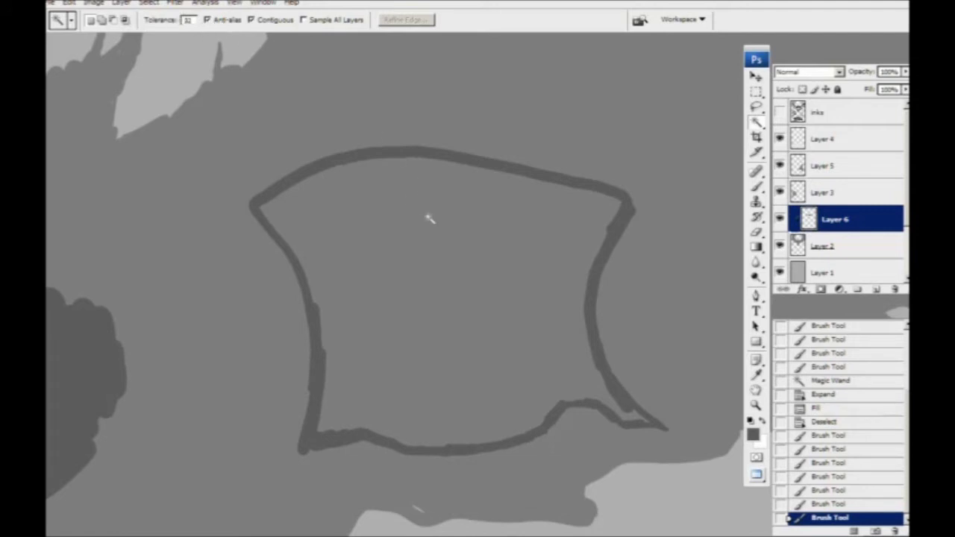
{"action": "left_click", "coordinate": [376, 222]}
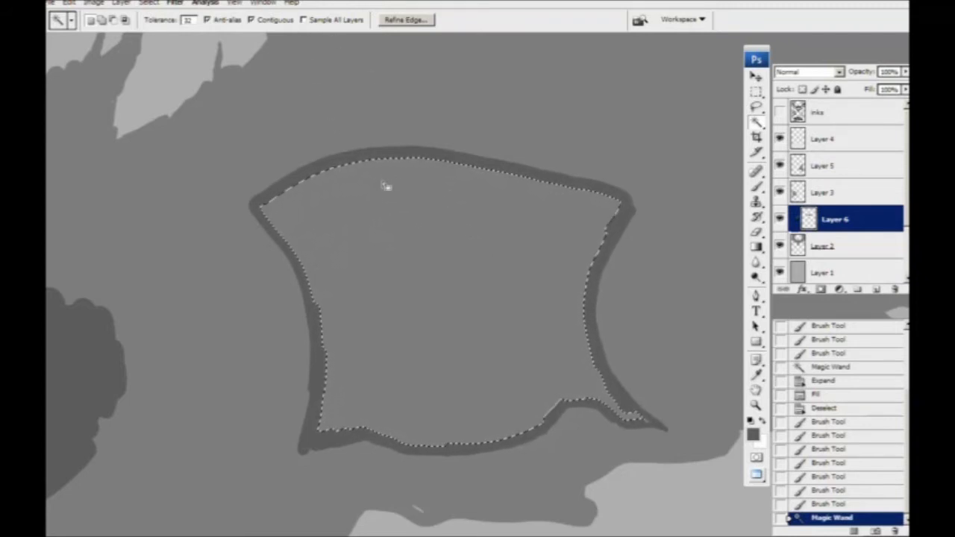
Expand the arm selection by 3 pixels, fill it with the dark gray foreground colour, and deselect.
{"action": "left_click", "coordinate": [151, 4]}
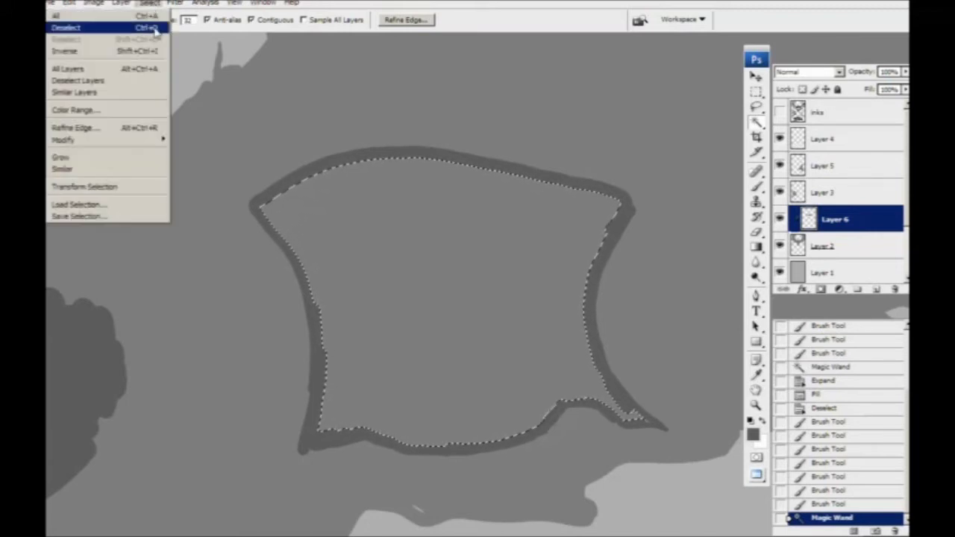
{"action": "mouse_move", "coordinate": [134, 142]}
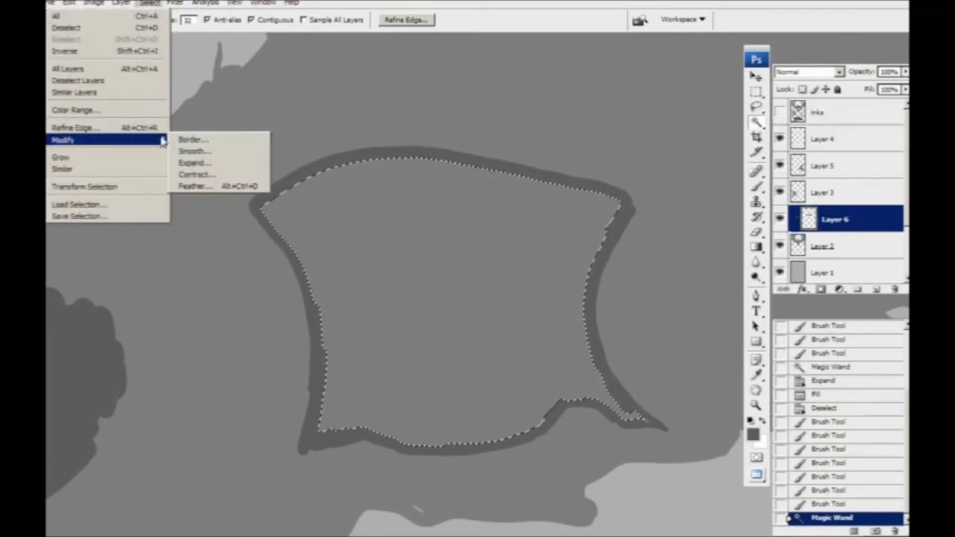
{"action": "left_click", "coordinate": [190, 163]}
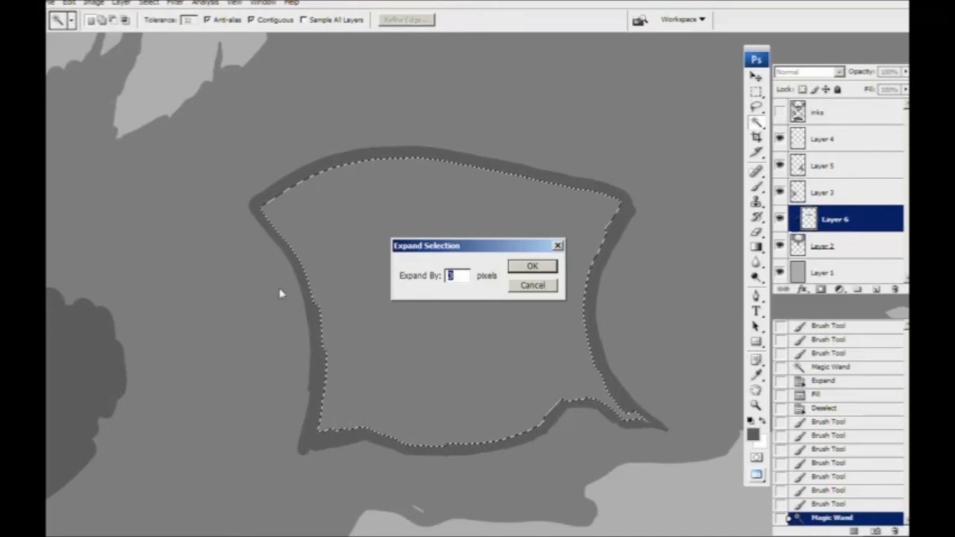
{"action": "left_click", "coordinate": [528, 267]}
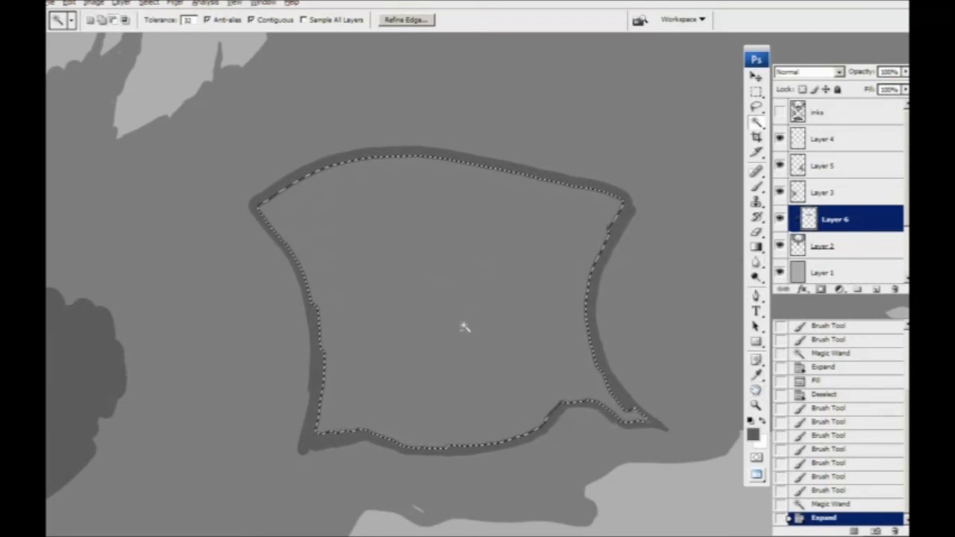
{"action": "key", "text": "alt+BackSpace"}
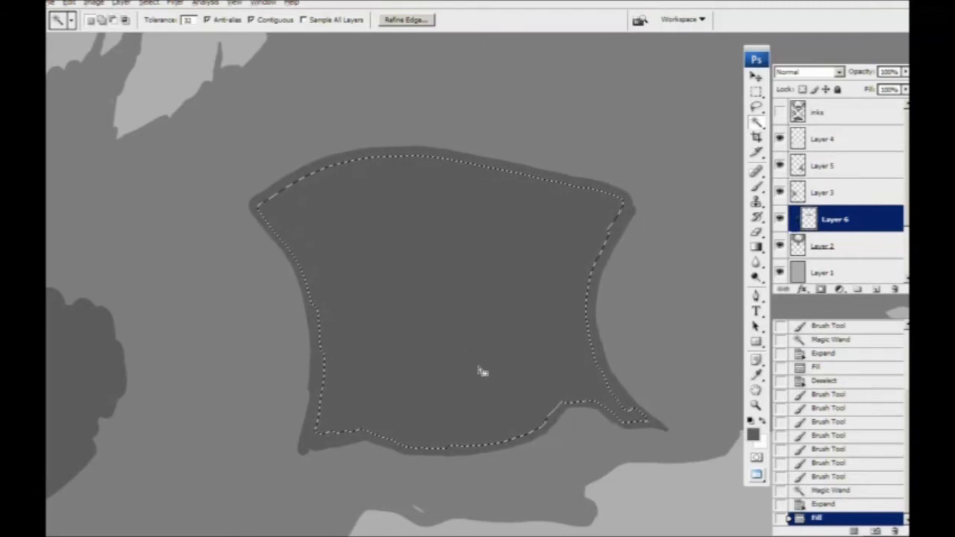
{"action": "key", "text": "ctrl+d"}
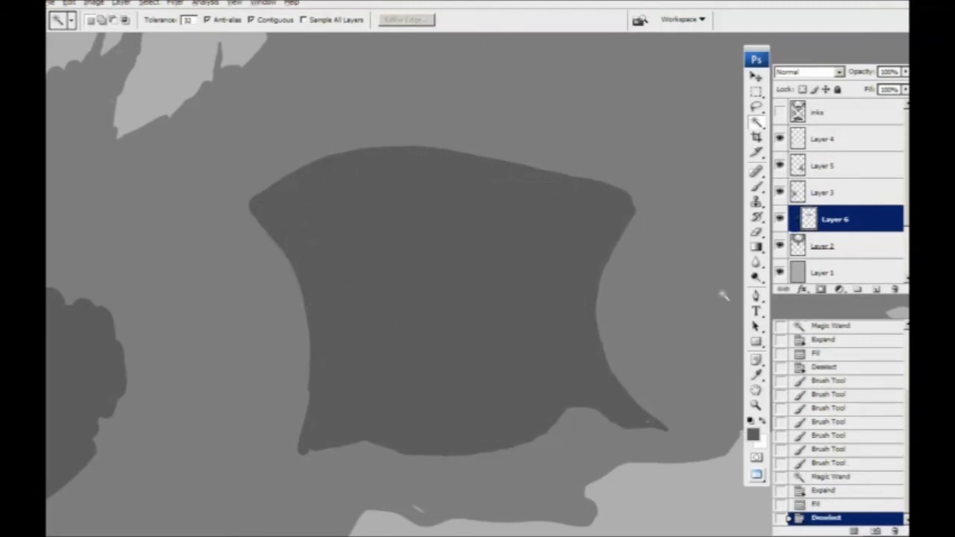
Brush over the remaining gap at the arm shape's pointed lower corner, and show the inks layer again.
{"action": "left_click", "coordinate": [755, 186]}
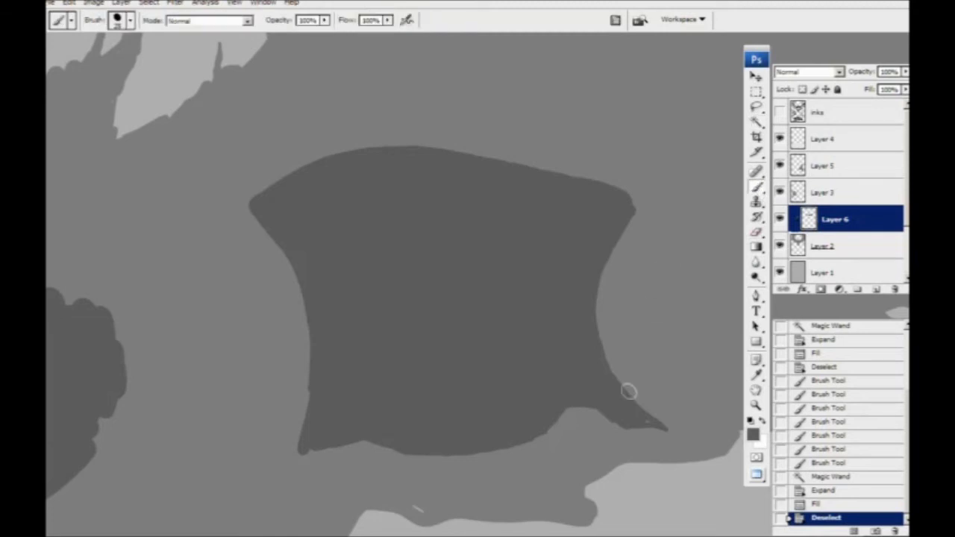
{"action": "left_click_drag", "start_coordinate": [639, 417], "coordinate": [650, 433]}
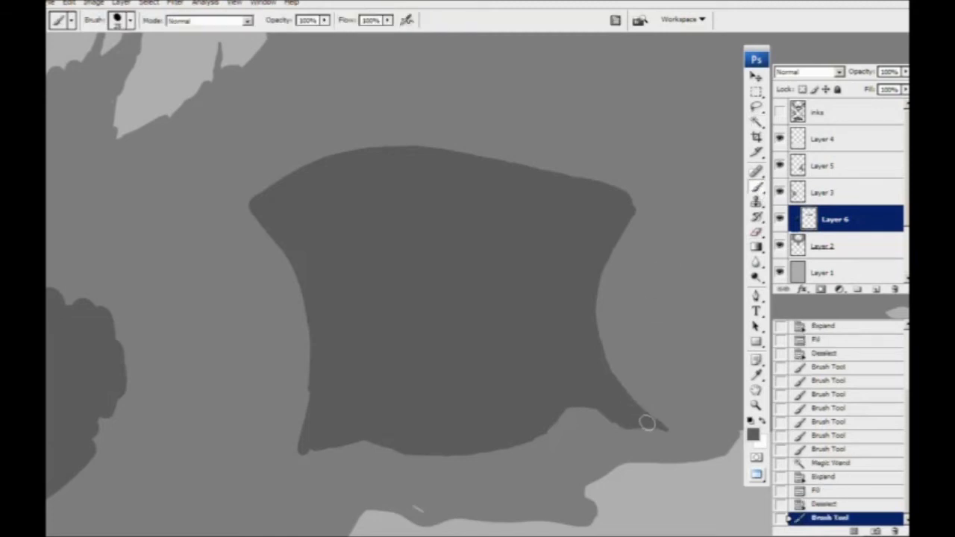
{"action": "left_click", "coordinate": [780, 112]}
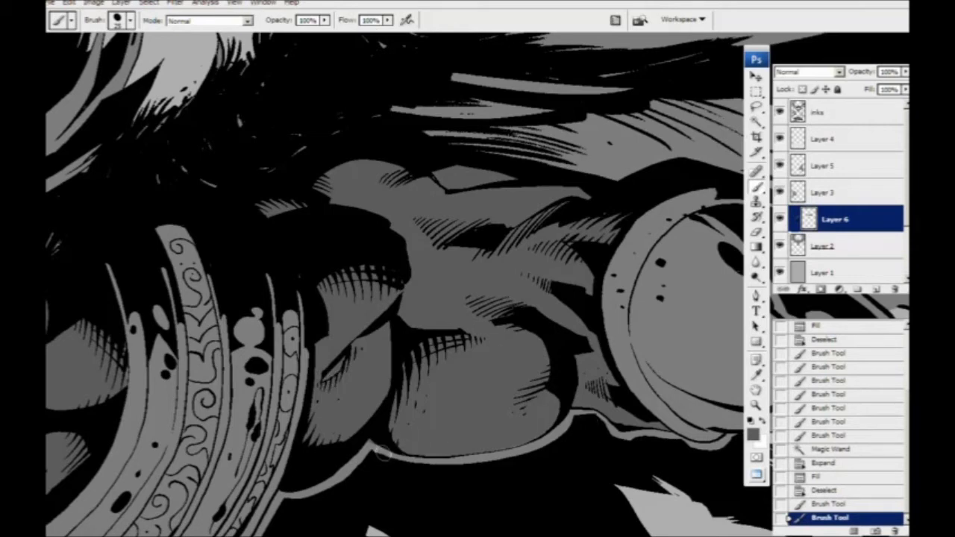
Undo the arm's manual fill, then reselect its interior with the Magic Wand and fill it using the Expand & Fill action.
{"action": "left_click", "coordinate": [830, 314]}
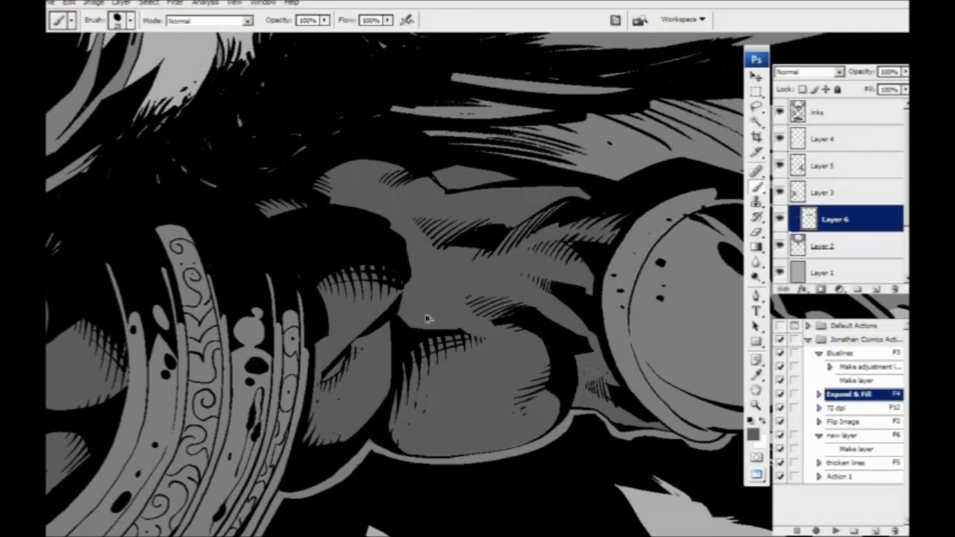
{"action": "key", "text": "F4"}
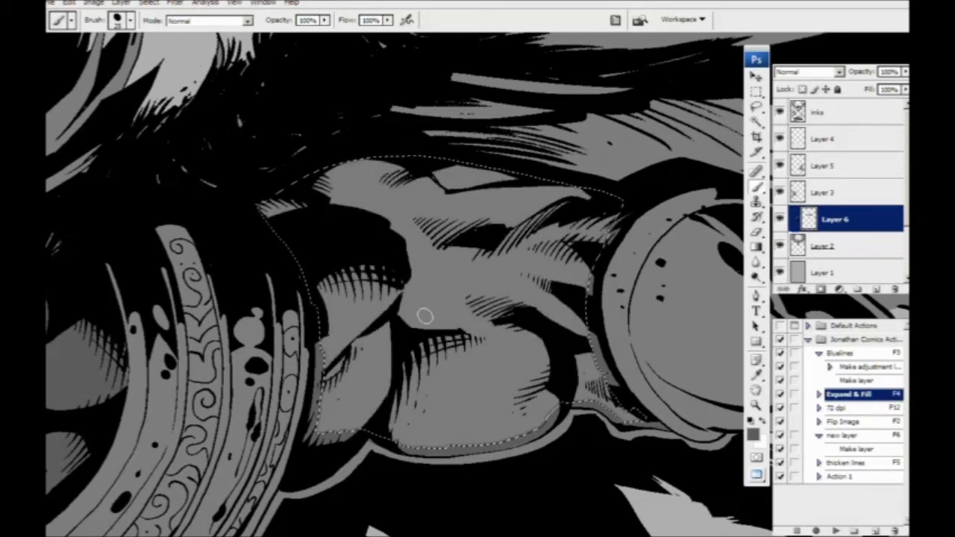
{"action": "key", "text": "ctrl+d"}
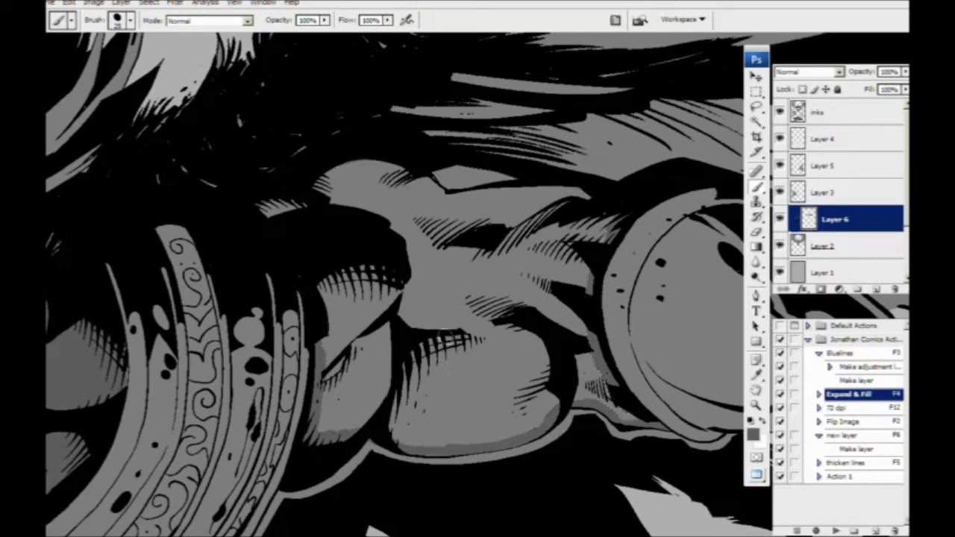
{"action": "key", "text": "w"}
{"action": "left_click", "coordinate": [448, 286]}
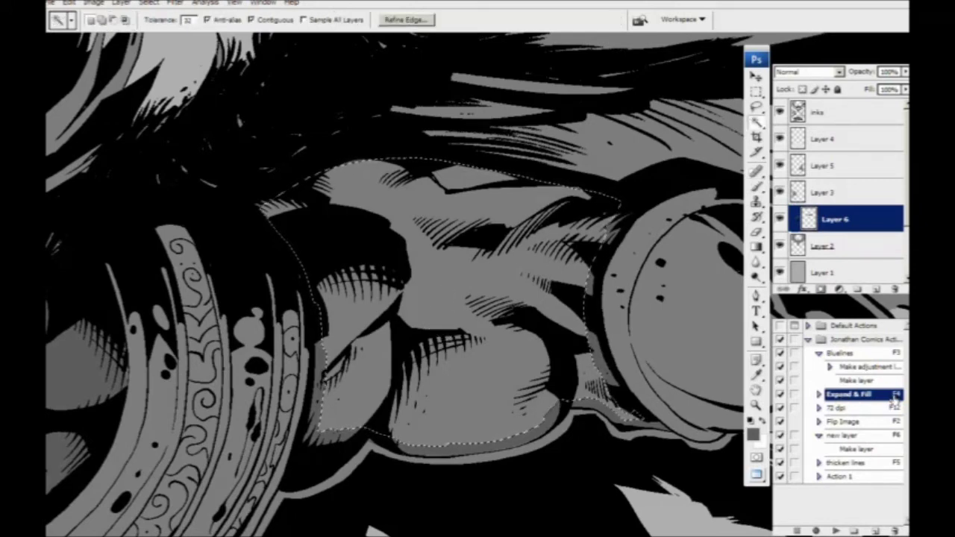
{"action": "key", "text": "F4"}
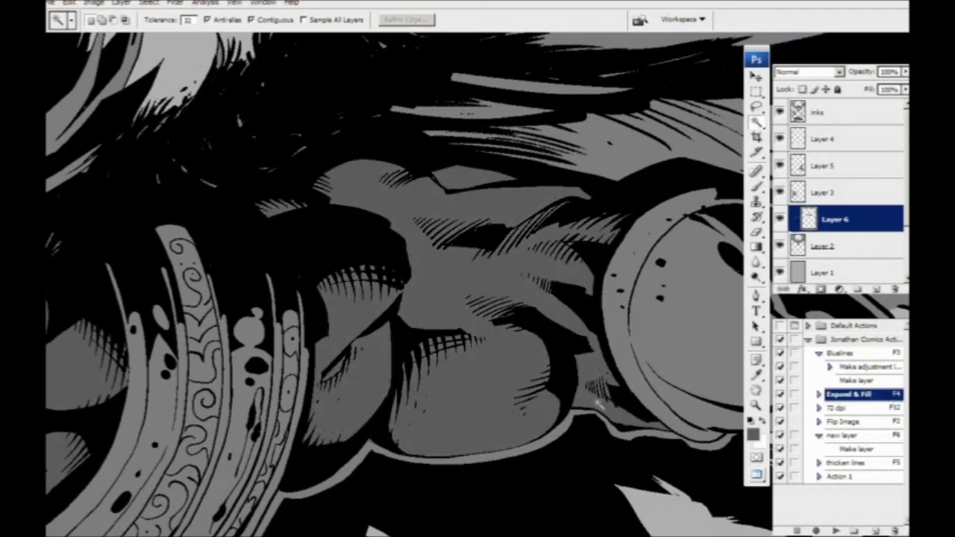
{"action": "left_click", "coordinate": [818, 393]}
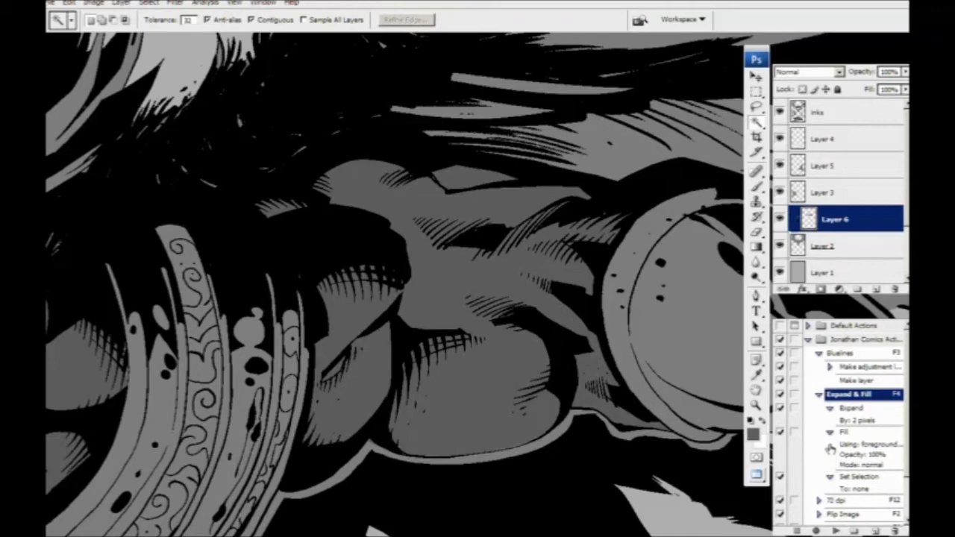
{"action": "left_click", "coordinate": [818, 395]}
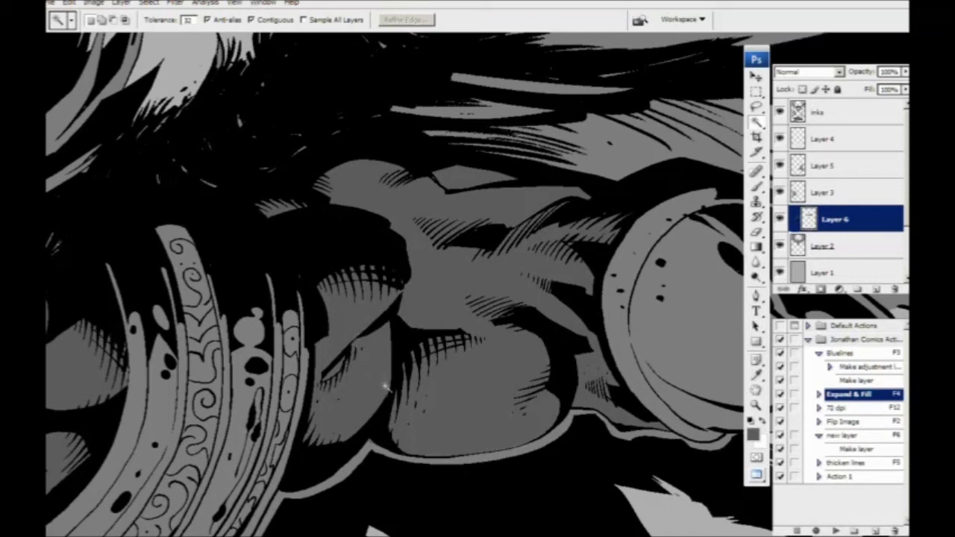
Brush dark gray along the wrist and thumb edges of the winged figure's right-hand hand.
{"action": "left_click", "coordinate": [755, 188]}
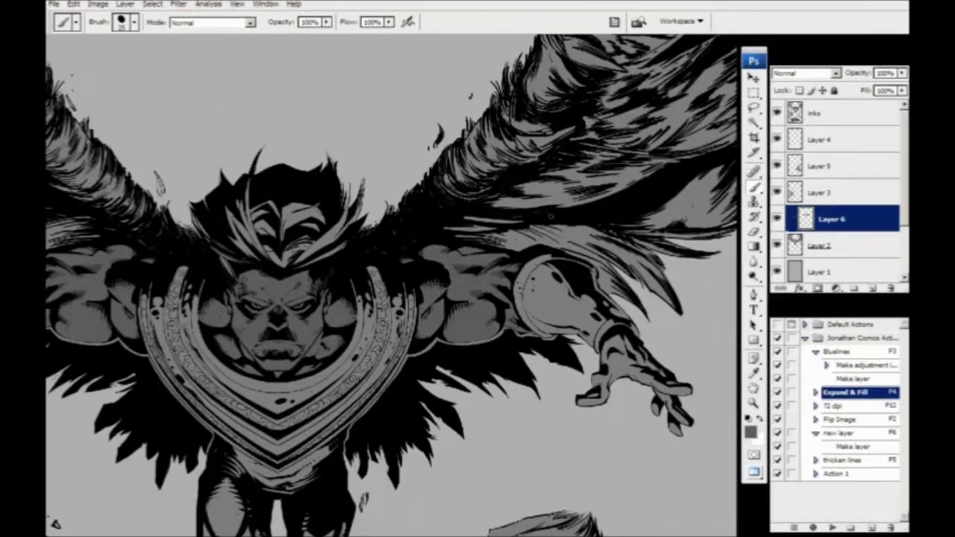
{"action": "left_click_drag", "start_coordinate": [282, 402], "coordinate": [346, 153]}
{"action": "left_click_drag", "start_coordinate": [299, 330], "coordinate": [326, 437]}
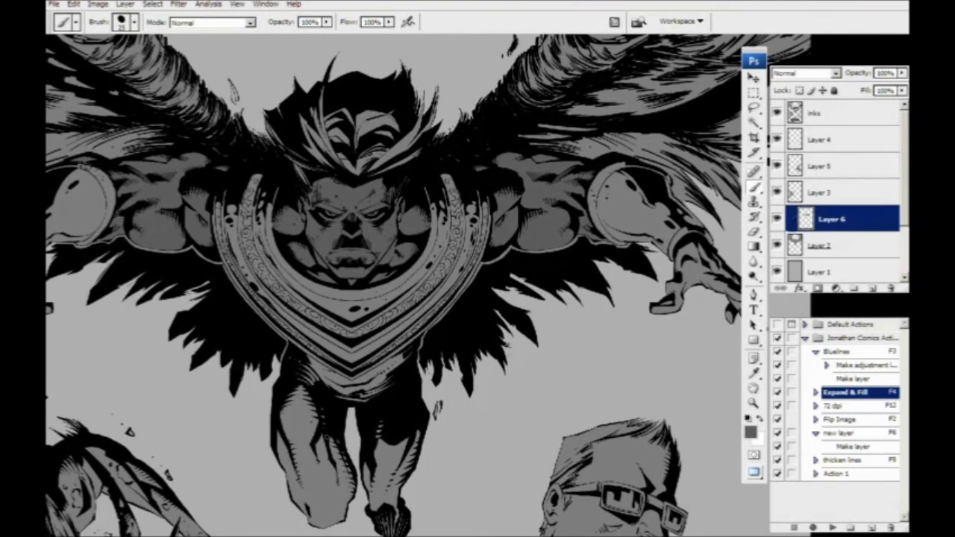
{"action": "left_click_drag", "start_coordinate": [464, 418], "coordinate": [302, 410]}
{"action": "key", "text": "ctrl+plus"}
{"action": "key", "text": "ctrl+plus"}
{"action": "key", "text": "ctrl+plus"}
{"action": "left_click_drag", "start_coordinate": [570, 373], "coordinate": [229, 385]}
{"action": "mouse_move", "coordinate": [356, 317]}
{"action": "left_mouse_down"}
{"action": "mouse_move", "coordinate": [315, 382]}
{"action": "mouse_move", "coordinate": [365, 412]}
{"action": "mouse_move", "coordinate": [308, 405]}
{"action": "mouse_move", "coordinate": [337, 405]}
{"action": "left_mouse_up"}
{"action": "left_click_drag", "start_coordinate": [358, 343], "coordinate": [350, 360]}
{"action": "mouse_move", "coordinate": [341, 410]}
{"action": "left_mouse_down"}
{"action": "mouse_move", "coordinate": [396, 402]}
{"action": "mouse_move", "coordinate": [401, 369]}
{"action": "left_mouse_up"}
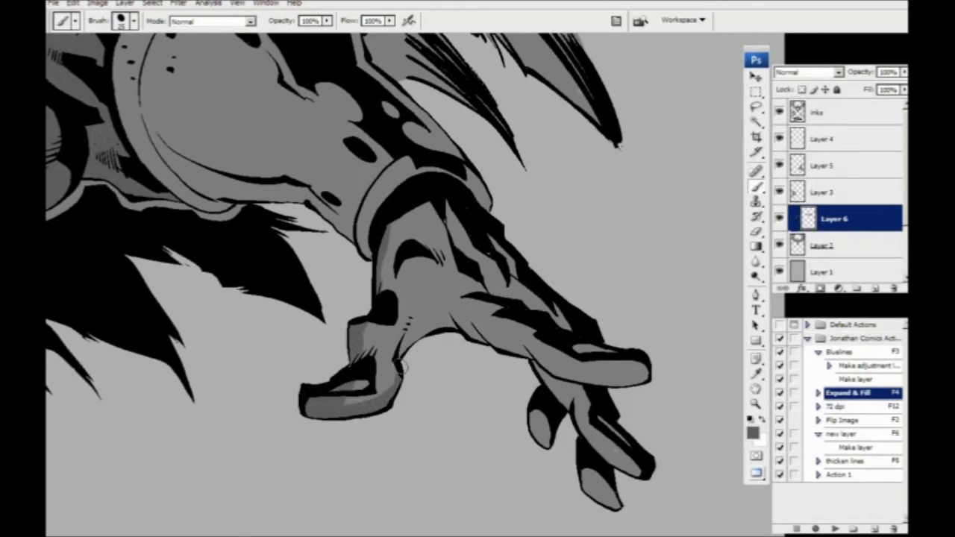
Lasso around the whole right-hand hand below the cuff and fill it with the dark gray foreground colour.
{"action": "key", "text": "l"}
{"action": "scroll", "coordinate": [437, 179], "scroll_direction": "down", "scroll_amount": 1}
{"action": "mouse_move", "coordinate": [438, 179]}
{"action": "left_mouse_down"}
{"action": "mouse_move", "coordinate": [485, 200]}
{"action": "mouse_move", "coordinate": [684, 360]}
{"action": "mouse_move", "coordinate": [592, 534]}
{"action": "mouse_move", "coordinate": [308, 471]}
{"action": "mouse_move", "coordinate": [306, 360]}
{"action": "mouse_move", "coordinate": [350, 273]}
{"action": "left_mouse_up"}
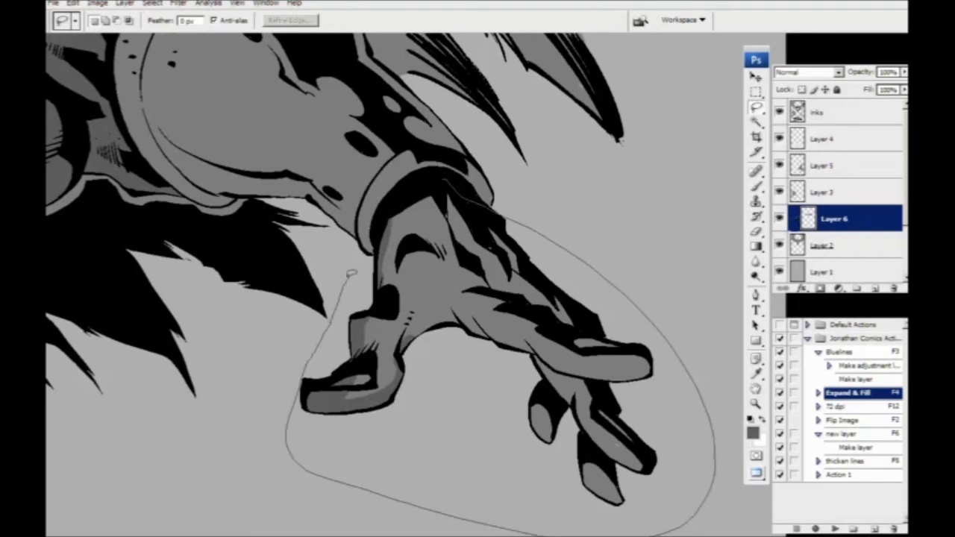
{"action": "left_click_drag", "start_coordinate": [382, 221], "coordinate": [440, 180]}
{"action": "key", "text": "alt+BackSpace"}
Lasso around the winged figure's opposite hand, fill it with the same dark gray, and deselect.
{"action": "left_click_drag", "start_coordinate": [221, 373], "coordinate": [705, 373]}
{"action": "left_click_drag", "start_coordinate": [205, 377], "coordinate": [737, 367]}
{"action": "mouse_move", "coordinate": [144, 385]}
{"action": "left_mouse_down"}
{"action": "mouse_move", "coordinate": [731, 398]}
{"action": "mouse_move", "coordinate": [426, 437]}
{"action": "mouse_move", "coordinate": [515, 412]}
{"action": "left_mouse_up"}
{"action": "mouse_move", "coordinate": [309, 276]}
{"action": "left_mouse_down"}
{"action": "mouse_move", "coordinate": [431, 261]}
{"action": "mouse_move", "coordinate": [448, 313]}
{"action": "mouse_move", "coordinate": [545, 436]}
{"action": "mouse_move", "coordinate": [283, 531]}
{"action": "mouse_move", "coordinate": [313, 251]}
{"action": "left_mouse_up"}
{"action": "mouse_move", "coordinate": [384, 470]}
{"action": "left_mouse_down"}
{"action": "mouse_move", "coordinate": [481, 309]}
{"action": "mouse_move", "coordinate": [215, 397]}
{"action": "left_mouse_up"}
{"action": "key", "text": "ctrl+d"}
Examine the dark gray skin areas across the winged figure's hands, arms and face, with the interface temporarily hidden.
{"action": "left_click_drag", "start_coordinate": [601, 370], "coordinate": [366, 437]}
{"action": "key", "text": "ctrl+minus"}
{"action": "key", "text": "ctrl+minus"}
{"action": "key", "text": "ctrl+minus"}
{"action": "key", "text": "ctrl+minus"}
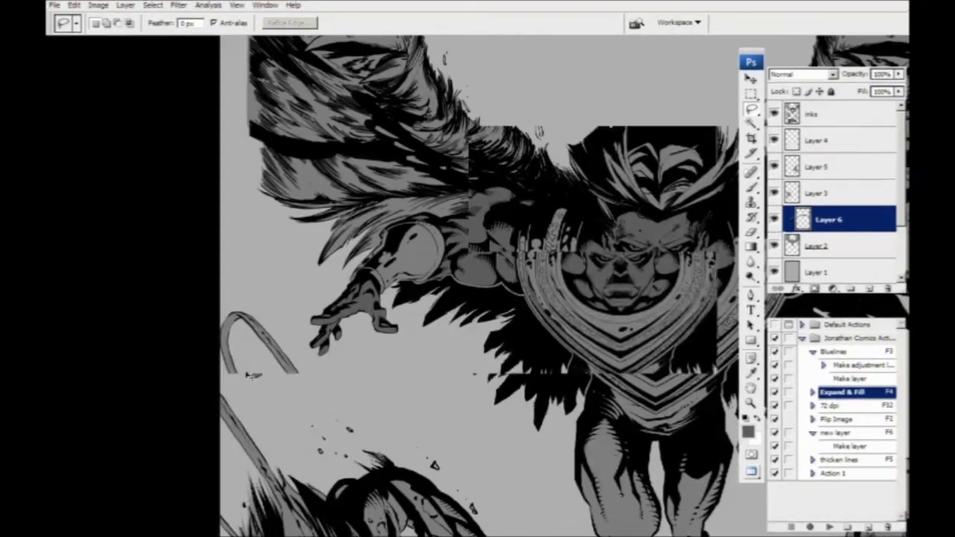
{"action": "left_click_drag", "start_coordinate": [490, 454], "coordinate": [287, 422]}
{"action": "left_click_drag", "start_coordinate": [253, 245], "coordinate": [276, 301]}
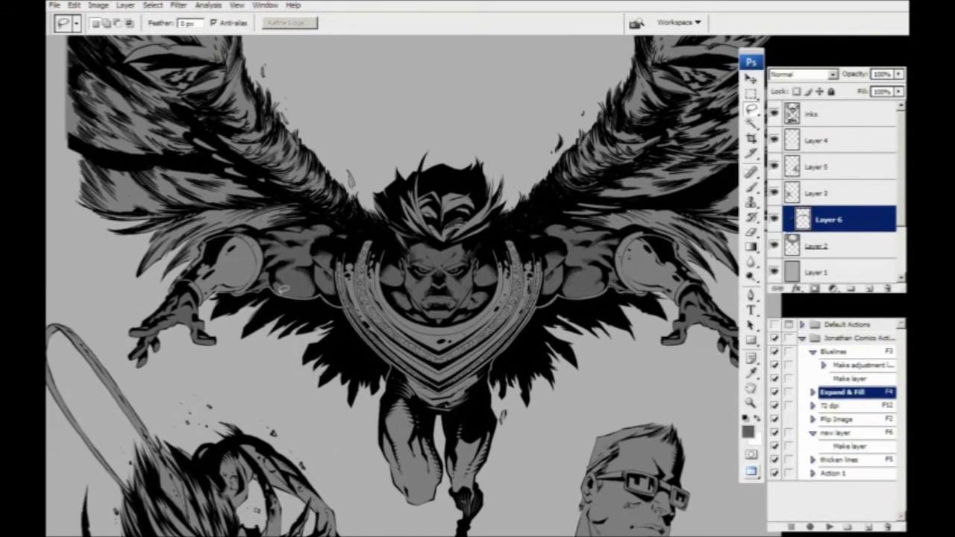
{"action": "key", "text": "ctrl+plus"}
{"action": "key", "text": "shift+Tab"}
{"action": "key", "text": "Tab"}
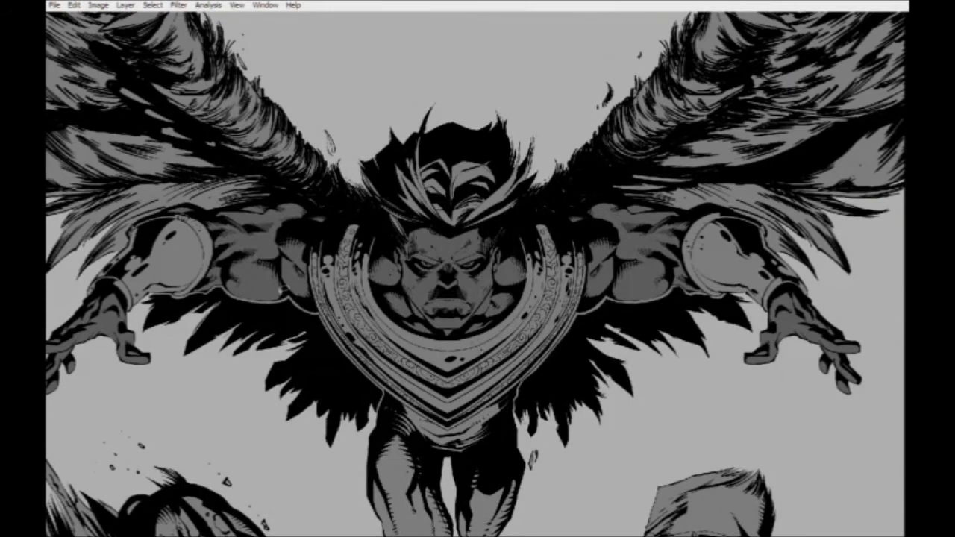
{"action": "key", "text": "ctrl+plus"}
{"action": "left_click_drag", "start_coordinate": [238, 344], "coordinate": [297, 395]}
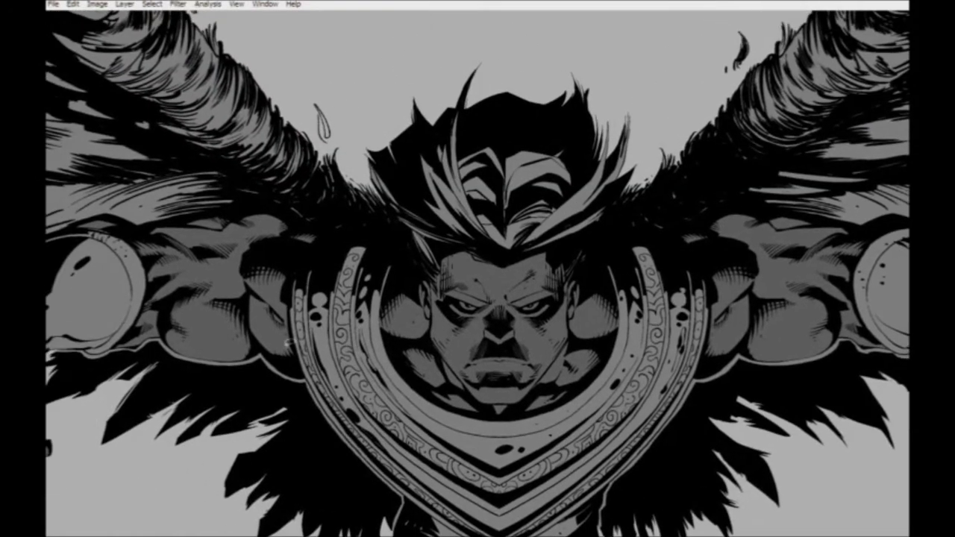
{"action": "key", "text": "Tab"}
{"action": "key", "text": "ctrl+plus"}
{"action": "key", "text": "ctrl+plus"}
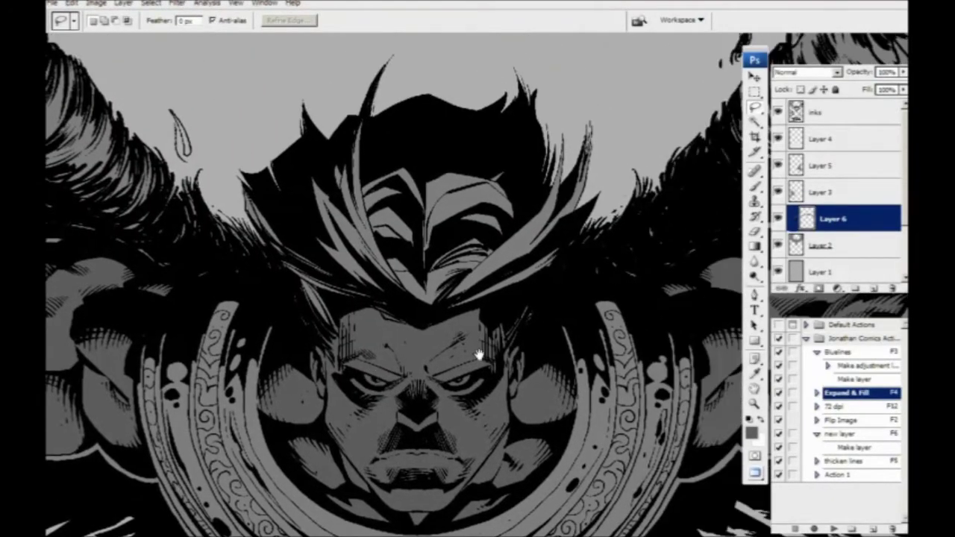
Add a new layer directly above the skin layer and clip it to the winged figure's base layer.
{"action": "left_click", "coordinate": [883, 287]}
{"action": "left_click", "coordinate": [837, 231], "text": "alt"}
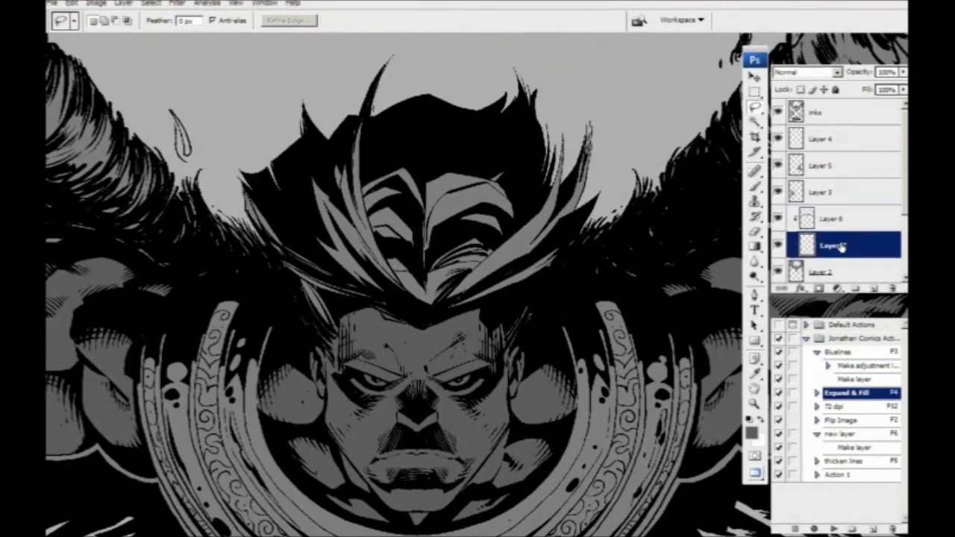
{"action": "left_click_drag", "start_coordinate": [449, 309], "coordinate": [439, 326]}
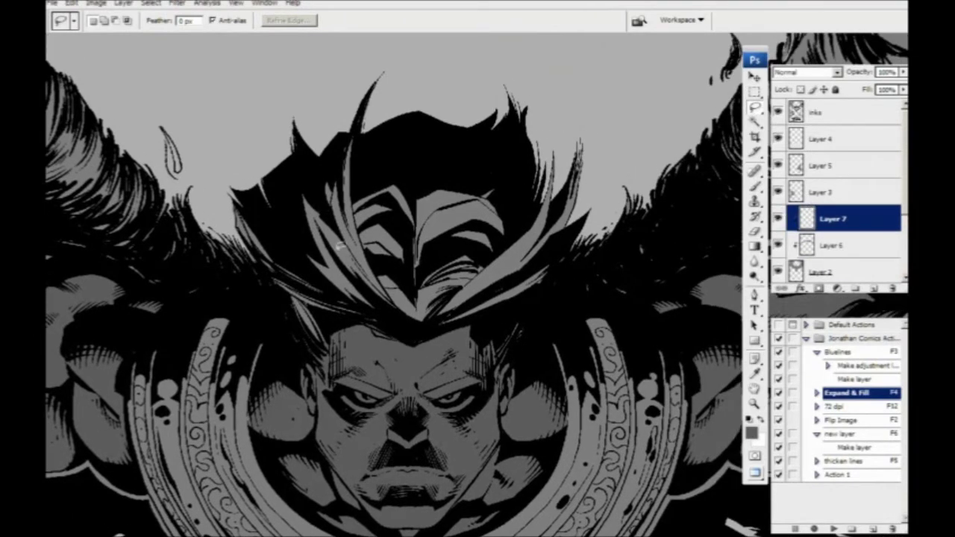
Sample the hair's medium gray and set the foreground colour to a slightly lighter gray.
{"action": "key", "text": "i"}
{"action": "left_click", "coordinate": [448, 214]}
{"action": "left_click", "coordinate": [751, 433]}
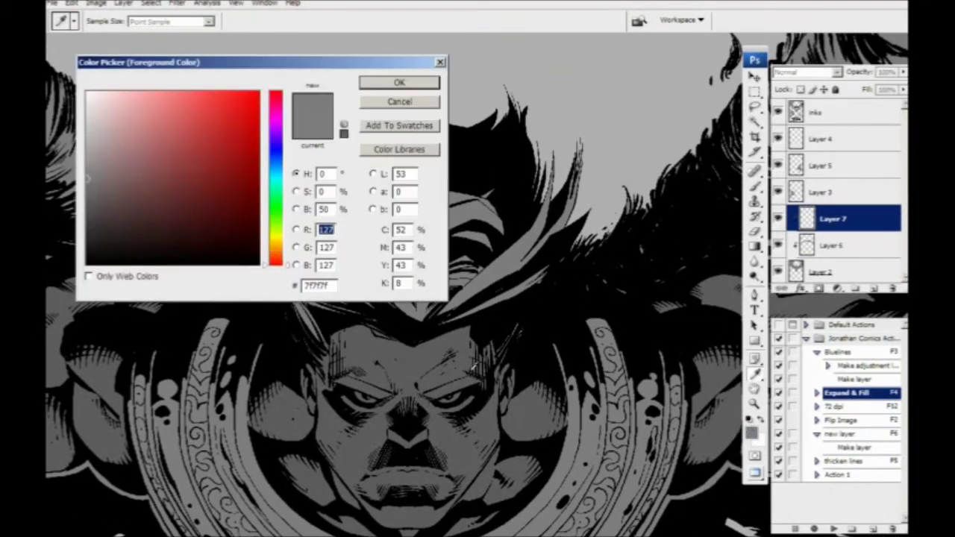
{"action": "left_click_drag", "start_coordinate": [87, 164], "coordinate": [85, 160]}
{"action": "key", "text": "Return"}
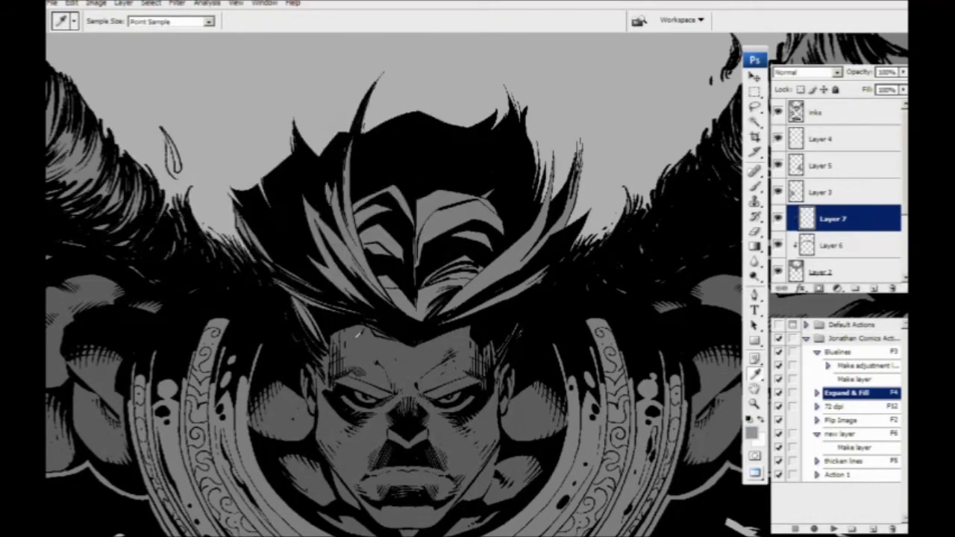
Brush the lighter gray over the hair strands on the left side of the winged figure's head.
{"action": "left_click_drag", "start_coordinate": [351, 362], "coordinate": [394, 390]}
{"action": "key", "text": "b"}
{"action": "mouse_move", "coordinate": [415, 291]}
{"action": "left_mouse_down"}
{"action": "mouse_move", "coordinate": [379, 273]}
{"action": "mouse_move", "coordinate": [345, 288]}
{"action": "left_mouse_up"}
{"action": "left_click_drag", "start_coordinate": [354, 341], "coordinate": [328, 312]}
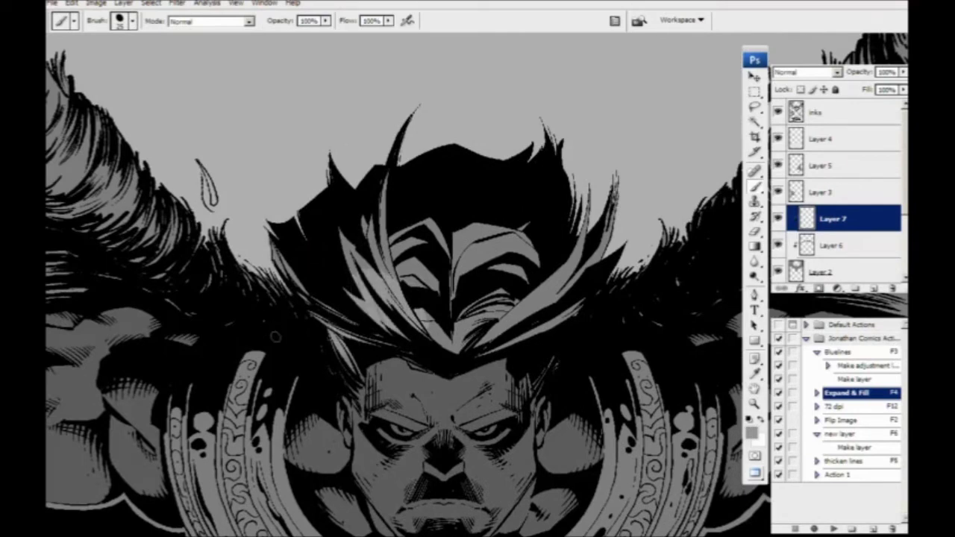
{"action": "key", "text": "ctrl+plus"}
{"action": "left_click_drag", "start_coordinate": [311, 388], "coordinate": [416, 399]}
Lasso the left half of the hair, following the hairline and including the left sideburn.
{"action": "key", "text": "l"}
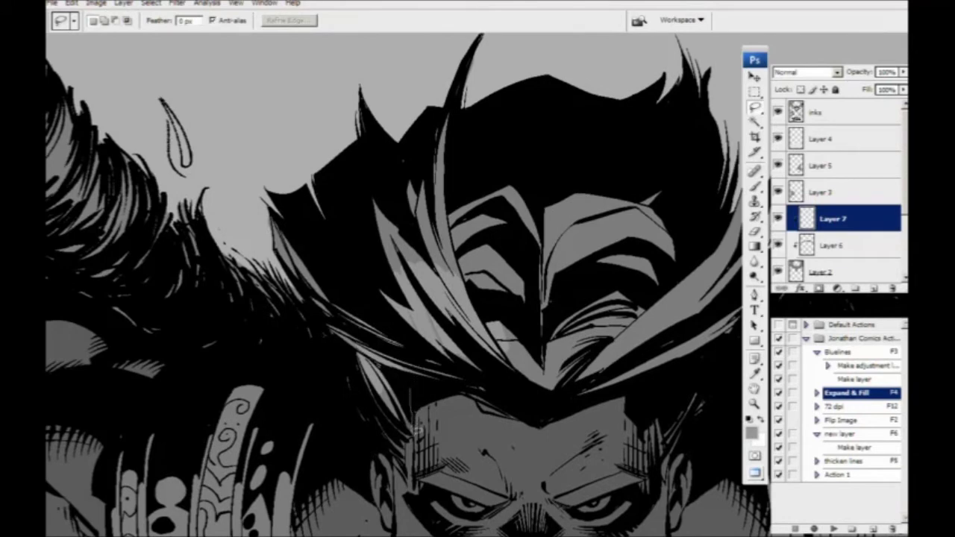
{"action": "mouse_move", "coordinate": [362, 416]}
{"action": "left_mouse_down"}
{"action": "mouse_move", "coordinate": [294, 276]}
{"action": "mouse_move", "coordinate": [371, 59]}
{"action": "mouse_move", "coordinate": [560, 247]}
{"action": "mouse_move", "coordinate": [498, 384]}
{"action": "mouse_move", "coordinate": [424, 380]}
{"action": "mouse_move", "coordinate": [410, 421]}
{"action": "left_mouse_up"}
{"action": "left_click_drag", "start_coordinate": [339, 310], "coordinate": [288, 273]}
{"action": "left_click_drag", "start_coordinate": [439, 347], "coordinate": [486, 375]}
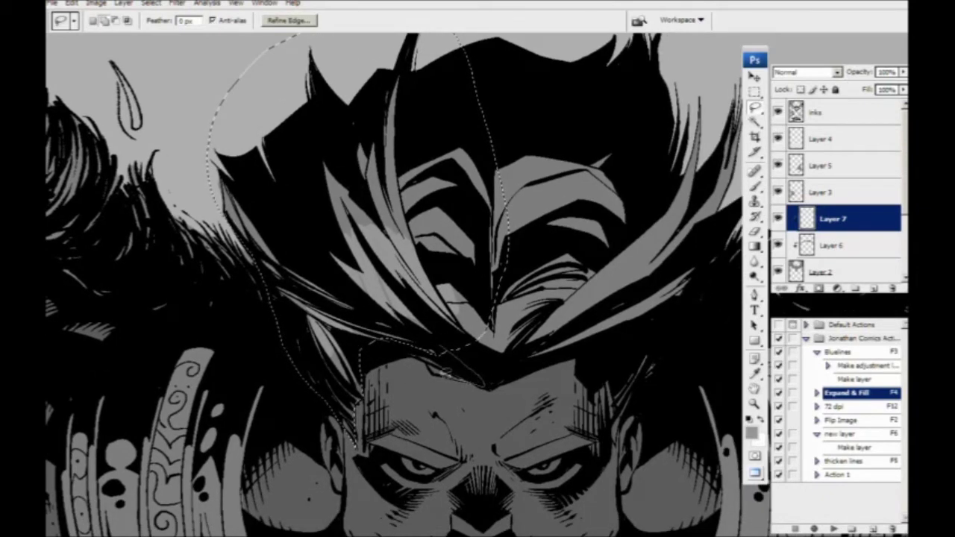
{"action": "left_click_drag", "start_coordinate": [435, 371], "coordinate": [389, 330]}
Add the right half of the hair and its sideburn to the selection, fill it with the lighter gray, and deselect.
{"action": "mouse_move", "coordinate": [454, 324]}
{"action": "left_mouse_down"}
{"action": "mouse_move", "coordinate": [284, 350]}
{"action": "mouse_move", "coordinate": [339, 387]}
{"action": "mouse_move", "coordinate": [486, 348]}
{"action": "mouse_move", "coordinate": [526, 287]}
{"action": "mouse_move", "coordinate": [578, 104]}
{"action": "mouse_move", "coordinate": [272, 44]}
{"action": "left_mouse_up"}
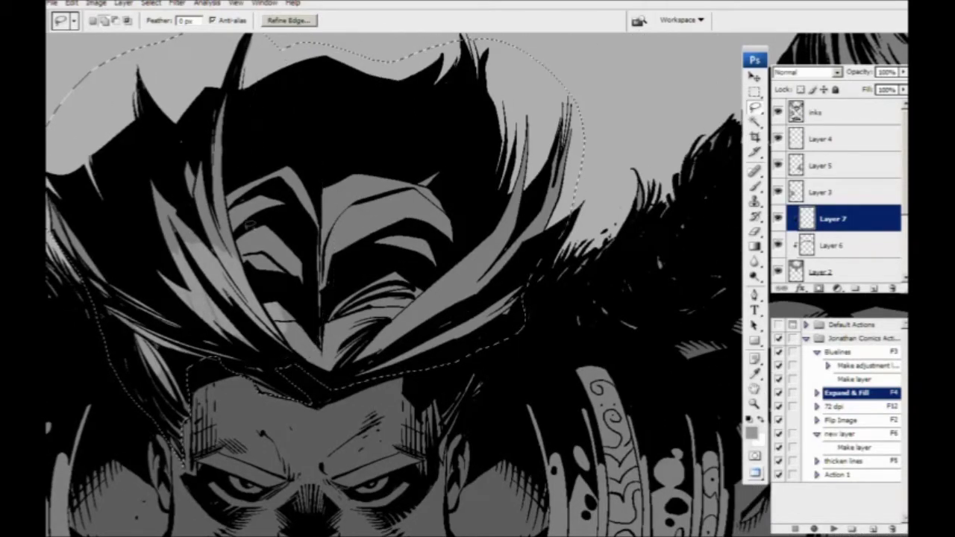
{"action": "left_click_drag", "start_coordinate": [327, 334], "coordinate": [343, 256]}
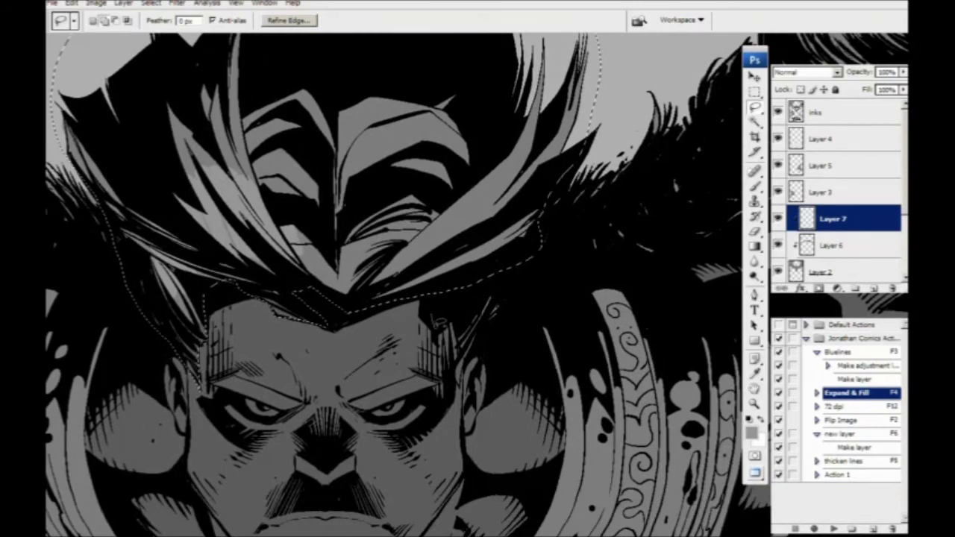
{"action": "left_click_drag", "start_coordinate": [478, 349], "coordinate": [431, 280]}
{"action": "mouse_move", "coordinate": [192, 399]}
{"action": "left_mouse_down"}
{"action": "mouse_move", "coordinate": [226, 388]}
{"action": "mouse_move", "coordinate": [230, 214]}
{"action": "mouse_move", "coordinate": [222, 325]}
{"action": "mouse_move", "coordinate": [291, 403]}
{"action": "left_mouse_up"}
{"action": "scroll", "coordinate": [291, 403], "scroll_direction": "up", "scroll_amount": 10}
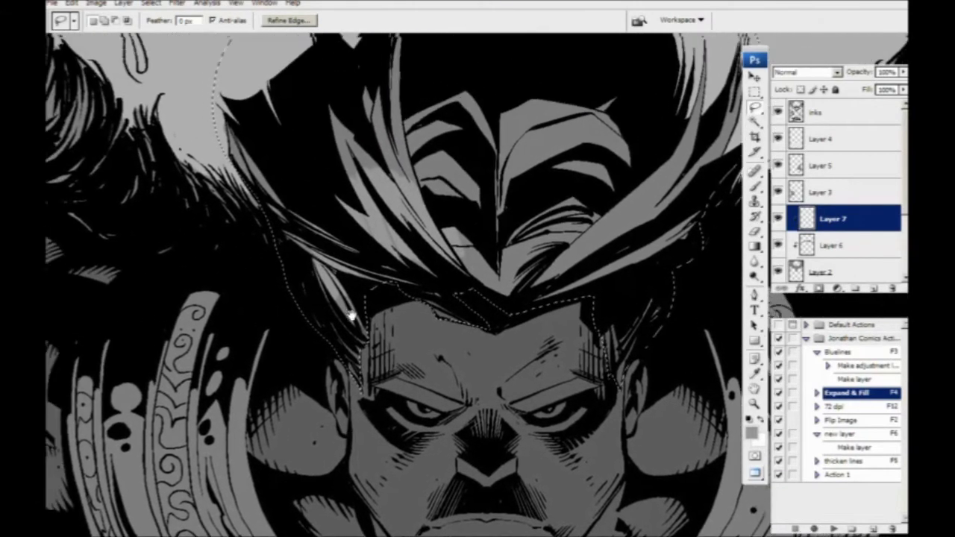
{"action": "scroll", "coordinate": [330, 454], "scroll_direction": "down", "scroll_amount": 10}
{"action": "key", "text": "ctrl+d"}
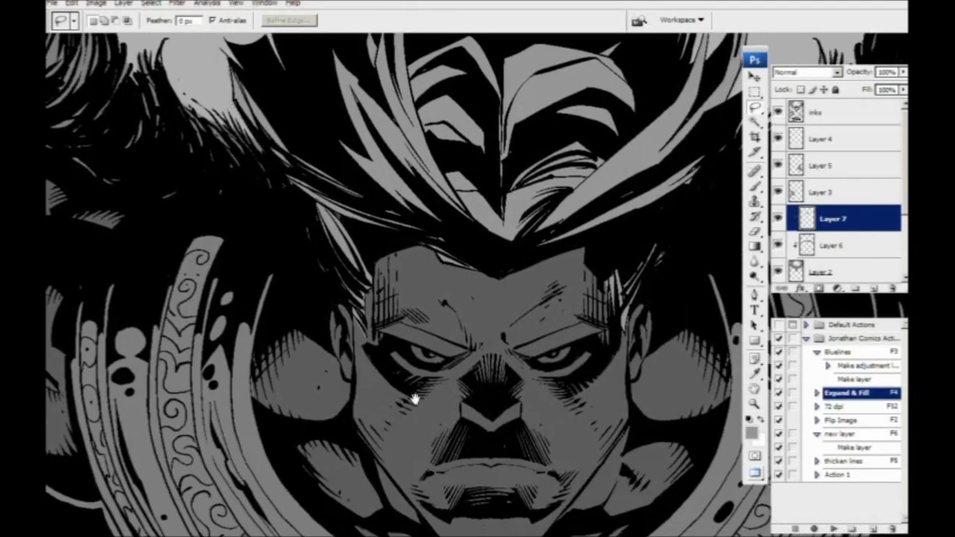
Paint both of the winged figure's eyebrows in the lighter gray with a smaller brush.
{"action": "left_click_drag", "start_coordinate": [411, 398], "coordinate": [364, 339]}
{"action": "key", "text": "ctrl+plus"}
{"action": "key", "text": "ctrl+plus"}
{"action": "key", "text": "ctrl+plus"}
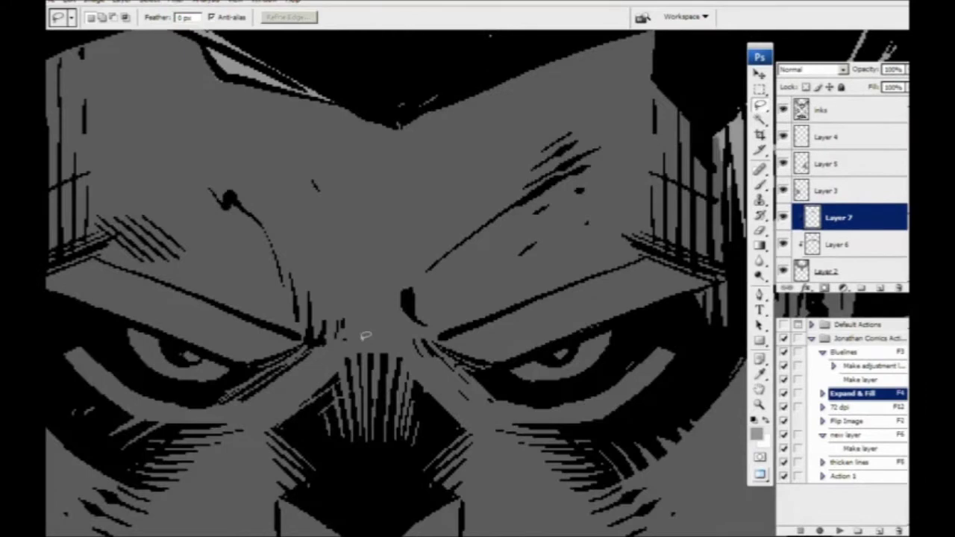
{"action": "left_click", "coordinate": [755, 188]}
{"action": "left_click_drag", "start_coordinate": [189, 378], "coordinate": [387, 404]}
{"action": "key", "text": "bracketleft"}
{"action": "key", "text": "bracketleft"}
{"action": "key", "text": "bracketleft"}
{"action": "mouse_move", "coordinate": [296, 291]}
{"action": "left_mouse_down"}
{"action": "mouse_move", "coordinate": [492, 365]}
{"action": "mouse_move", "coordinate": [448, 382]}
{"action": "mouse_move", "coordinate": [409, 369]}
{"action": "mouse_move", "coordinate": [426, 376]}
{"action": "mouse_move", "coordinate": [288, 324]}
{"action": "mouse_move", "coordinate": [288, 293]}
{"action": "mouse_move", "coordinate": [375, 322]}
{"action": "mouse_move", "coordinate": [307, 314]}
{"action": "mouse_move", "coordinate": [307, 322]}
{"action": "mouse_move", "coordinate": [404, 348]}
{"action": "mouse_move", "coordinate": [363, 320]}
{"action": "mouse_move", "coordinate": [470, 363]}
{"action": "mouse_move", "coordinate": [400, 358]}
{"action": "left_mouse_up"}
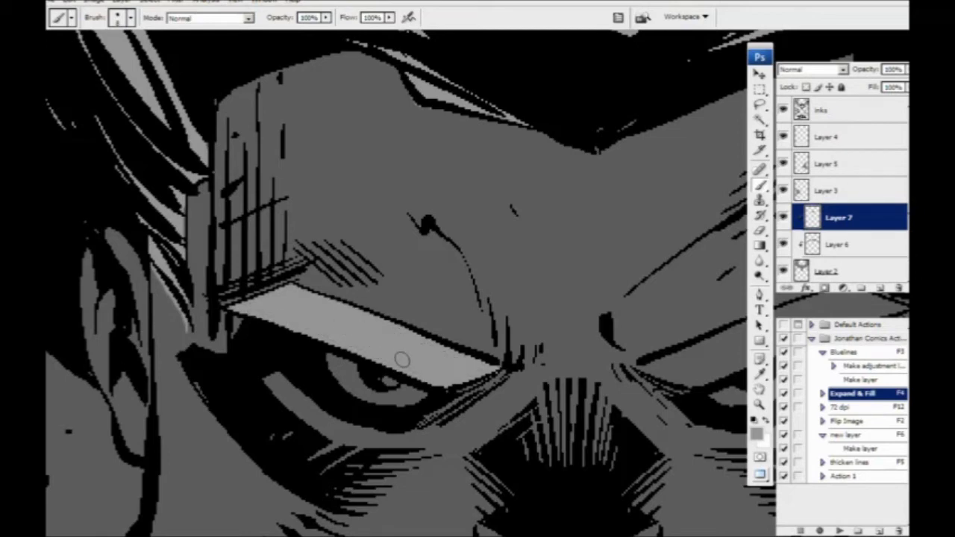
{"action": "mouse_move", "coordinate": [707, 374]}
{"action": "left_mouse_down"}
{"action": "mouse_move", "coordinate": [408, 307]}
{"action": "mouse_move", "coordinate": [608, 238]}
{"action": "mouse_move", "coordinate": [545, 224]}
{"action": "mouse_move", "coordinate": [514, 233]}
{"action": "mouse_move", "coordinate": [541, 223]}
{"action": "mouse_move", "coordinate": [539, 252]}
{"action": "mouse_move", "coordinate": [462, 266]}
{"action": "mouse_move", "coordinate": [481, 250]}
{"action": "left_mouse_up"}
{"action": "mouse_move", "coordinate": [469, 254]}
{"action": "left_mouse_down"}
{"action": "mouse_move", "coordinate": [353, 298]}
{"action": "mouse_move", "coordinate": [394, 307]}
{"action": "mouse_move", "coordinate": [385, 313]}
{"action": "mouse_move", "coordinate": [475, 266]}
{"action": "mouse_move", "coordinate": [376, 308]}
{"action": "mouse_move", "coordinate": [346, 306]}
{"action": "left_mouse_up"}
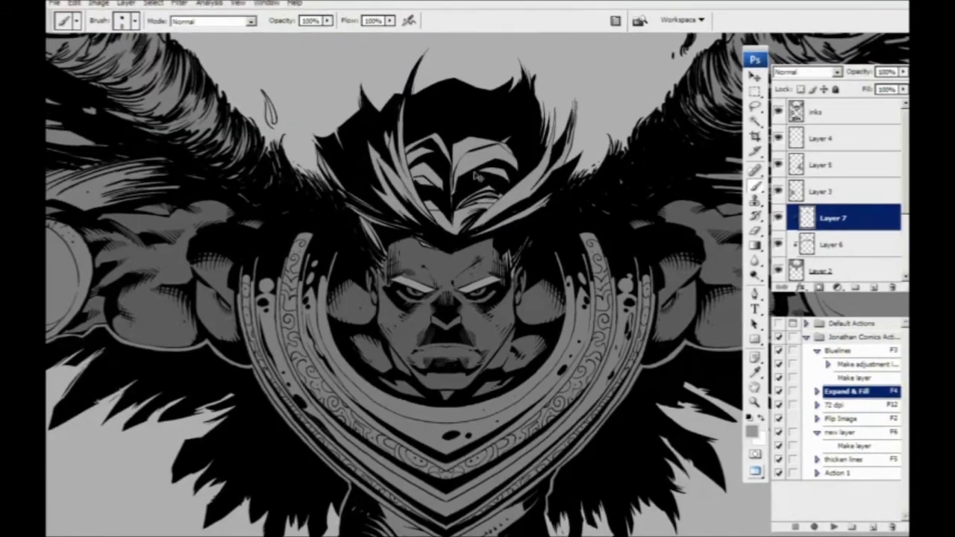
Examine the light gray hair and eyebrows up close and against the whole cover.
{"action": "key", "text": "ctrl+minus"}
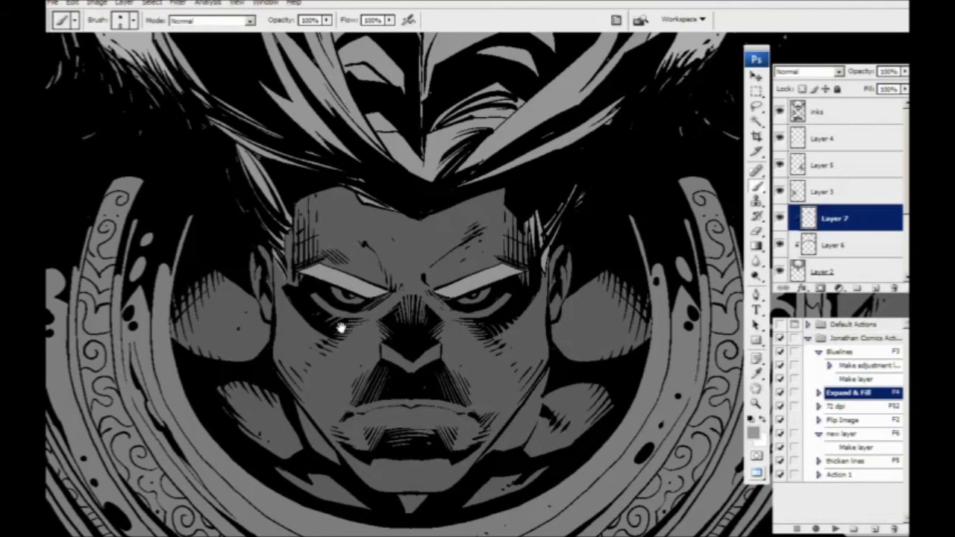
{"action": "left_click_drag", "start_coordinate": [418, 283], "coordinate": [414, 299]}
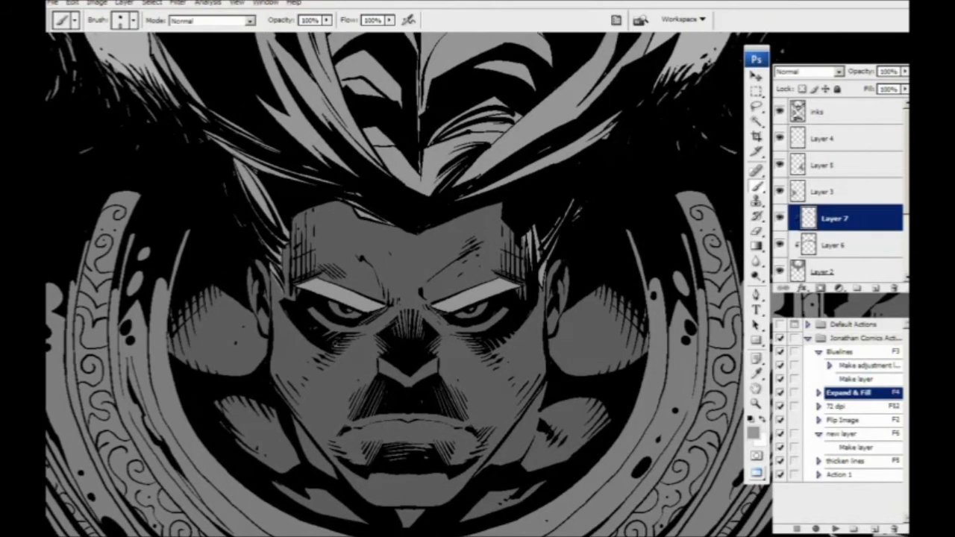
{"action": "mouse_move", "coordinate": [330, 303]}
{"action": "left_mouse_down"}
{"action": "mouse_move", "coordinate": [354, 314]}
{"action": "mouse_move", "coordinate": [332, 314]}
{"action": "left_mouse_up"}
{"action": "key", "text": "ctrl+z"}
{"action": "left_click_drag", "start_coordinate": [346, 375], "coordinate": [311, 344]}
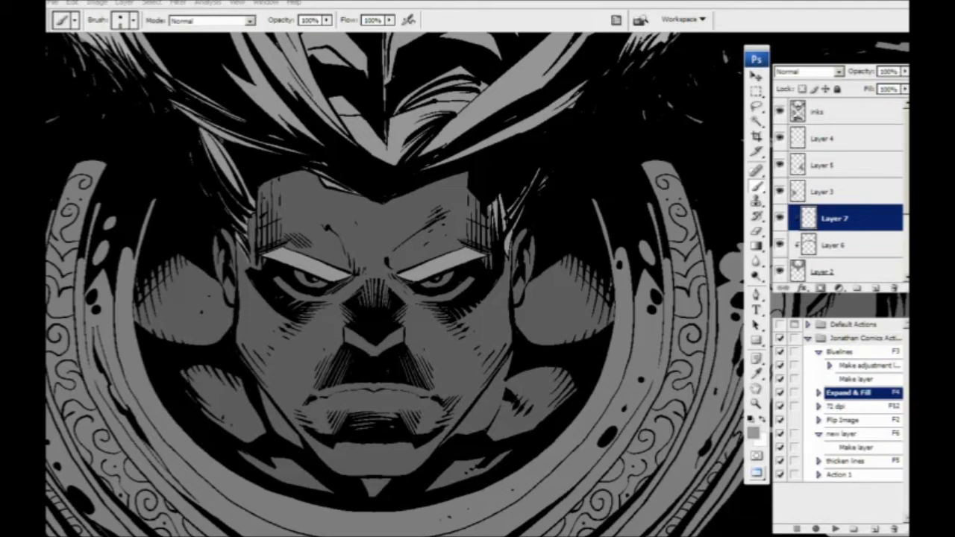
{"action": "left_click_drag", "start_coordinate": [282, 326], "coordinate": [324, 253]}
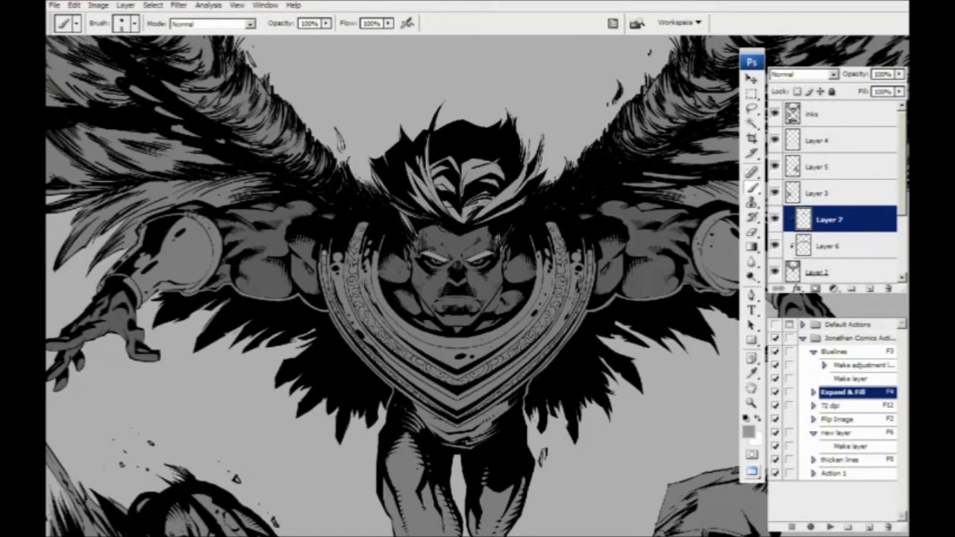
{"action": "left_click_drag", "start_coordinate": [352, 358], "coordinate": [273, 191]}
{"action": "key", "text": "ctrl+minus"}
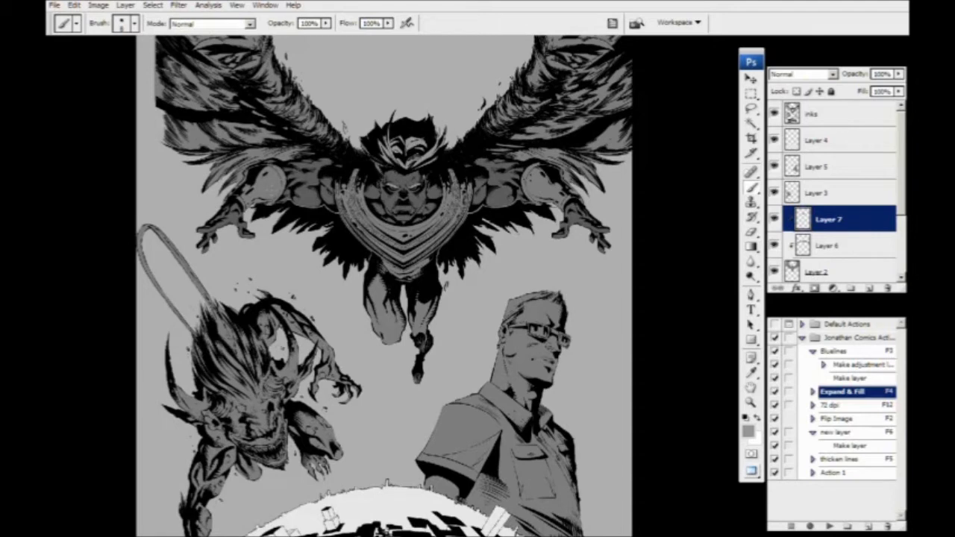
Examine the three figures and the city globe across the whole cover.
{"action": "left_click_drag", "start_coordinate": [280, 429], "coordinate": [258, 323]}
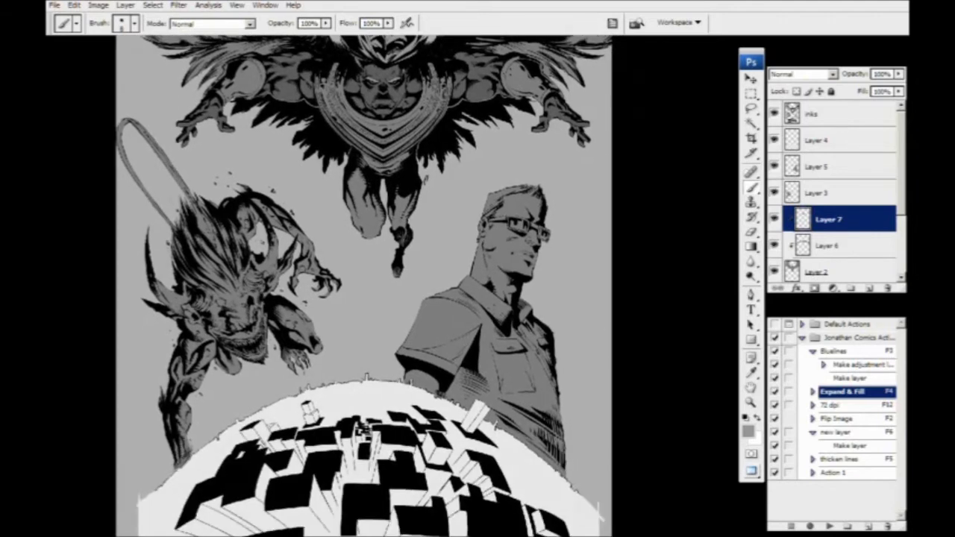
{"action": "key", "text": "ctrl+minus"}
{"action": "scroll", "coordinate": [261, 388], "scroll_direction": "up", "scroll_amount": 1}
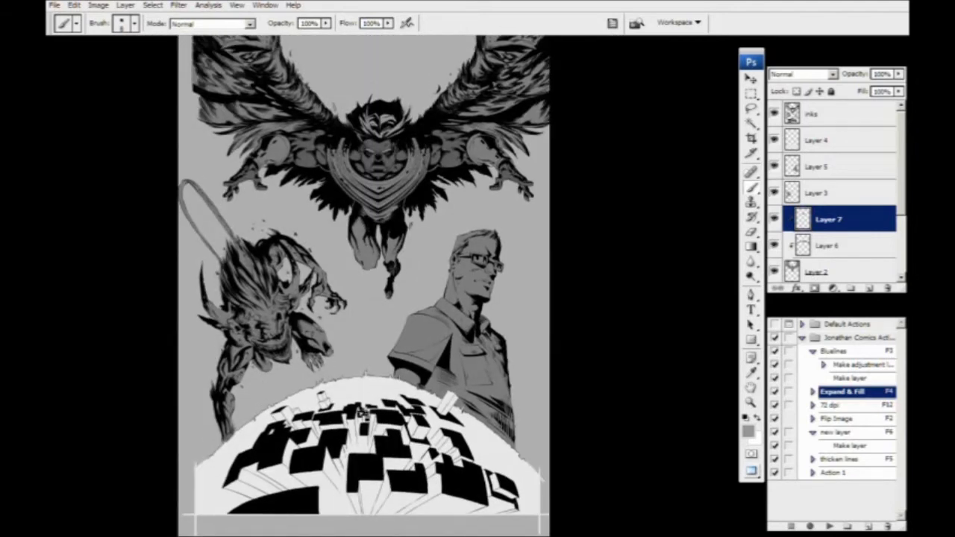
{"action": "key", "text": "ctrl+plus"}
{"action": "key", "text": "ctrl+plus"}
{"action": "key", "text": "ctrl+plus"}
{"action": "key", "text": "ctrl+plus"}
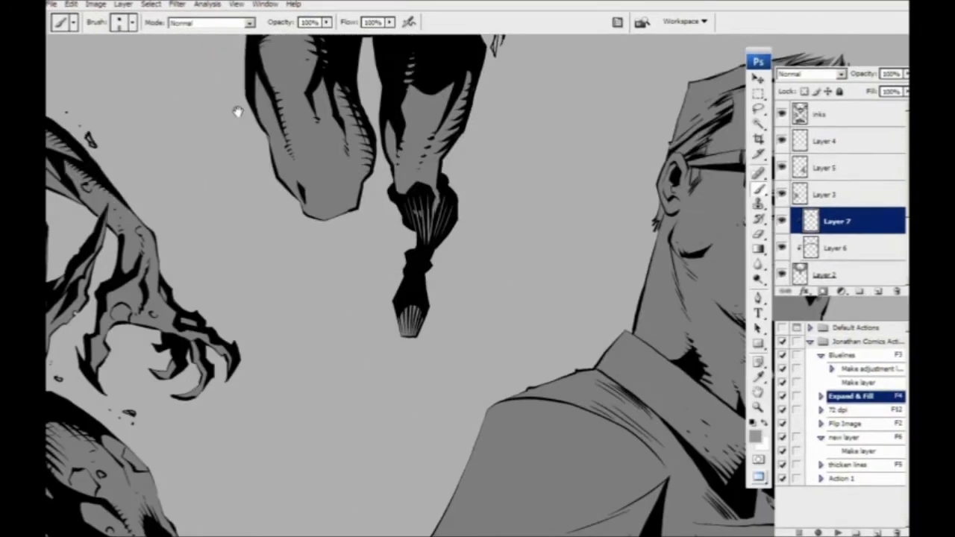
Compare the gray values of the winged figure's costume, skin and hair by sampling them with the foreground colour picker.
{"action": "left_click_drag", "start_coordinate": [237, 109], "coordinate": [259, 491]}
{"action": "left_click", "coordinate": [748, 432]}
{"action": "left_click_drag", "start_coordinate": [379, 340], "coordinate": [499, 469]}
{"action": "left_click_drag", "start_coordinate": [453, 240], "coordinate": [524, 307]}
{"action": "left_click", "coordinate": [545, 452]}
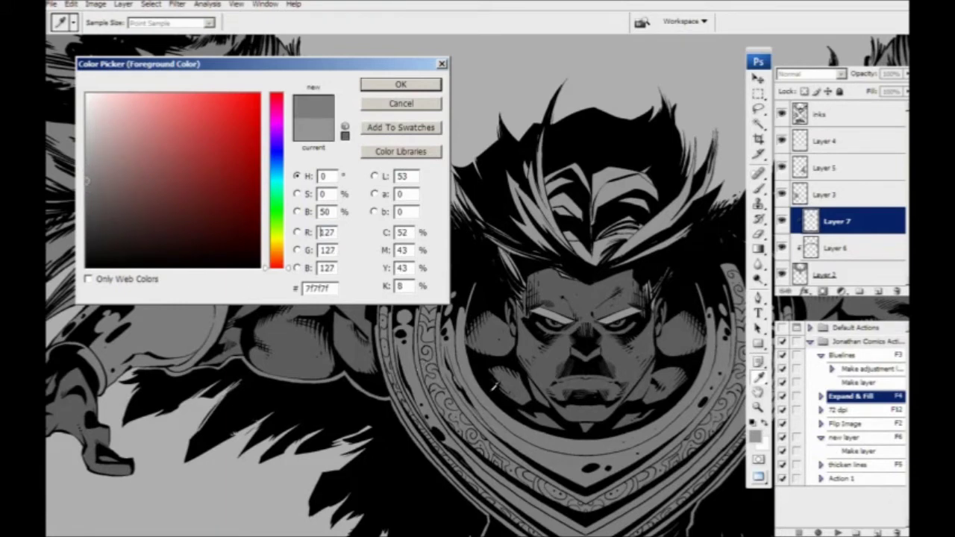
{"action": "left_click", "coordinate": [545, 367]}
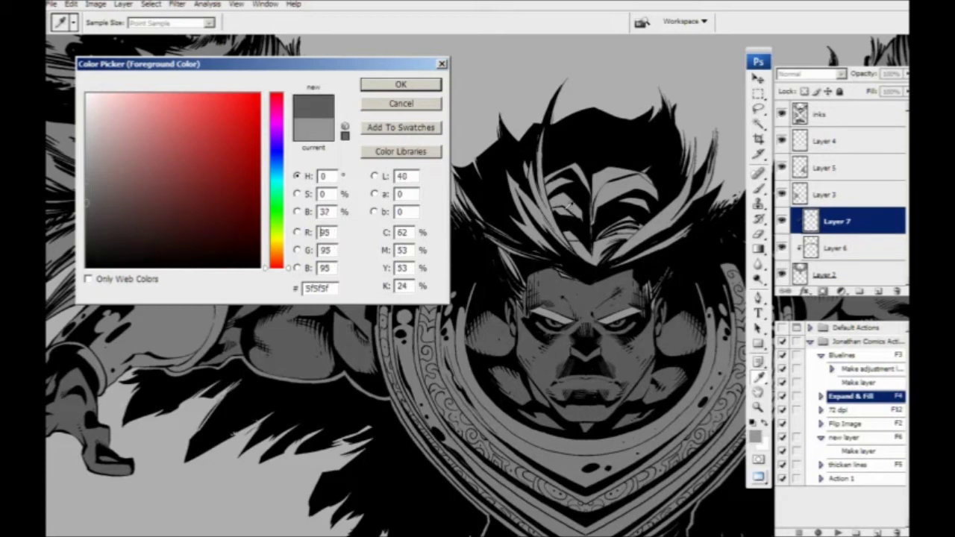
{"action": "left_click", "coordinate": [565, 206]}
{"action": "left_click", "coordinate": [556, 289]}
{"action": "left_click", "coordinate": [548, 316]}
{"action": "left_click", "coordinate": [551, 371]}
{"action": "left_click", "coordinate": [87, 115]}
{"action": "left_click", "coordinate": [88, 245]}
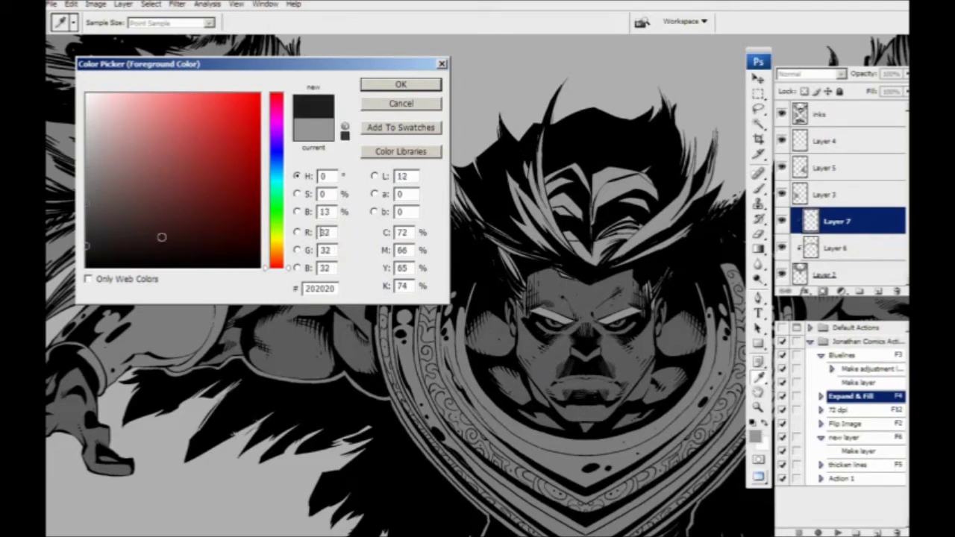
{"action": "left_click", "coordinate": [401, 84]}
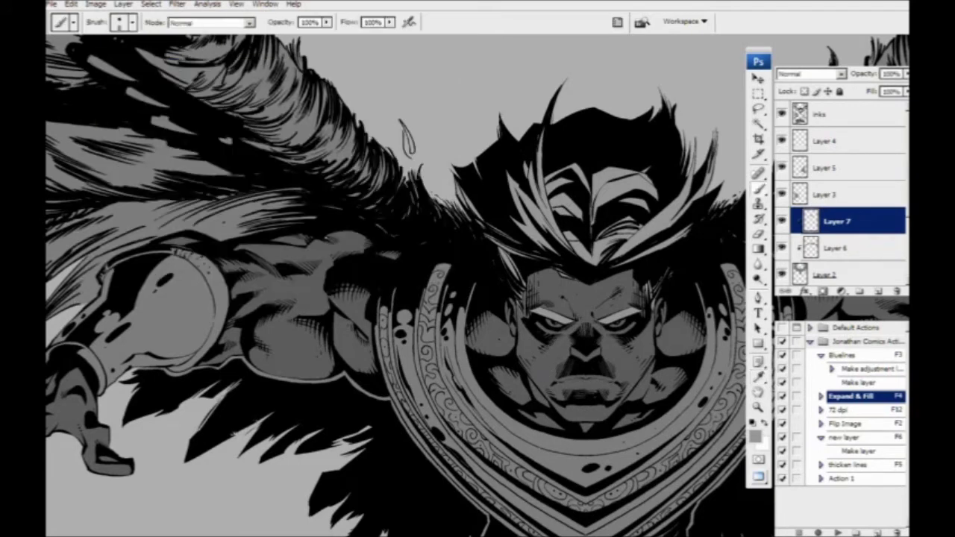
Add a clipped layer above the winged figure's hair layer and pick up the dark skin gray from the face.
{"action": "left_click_drag", "start_coordinate": [209, 425], "coordinate": [228, 317]}
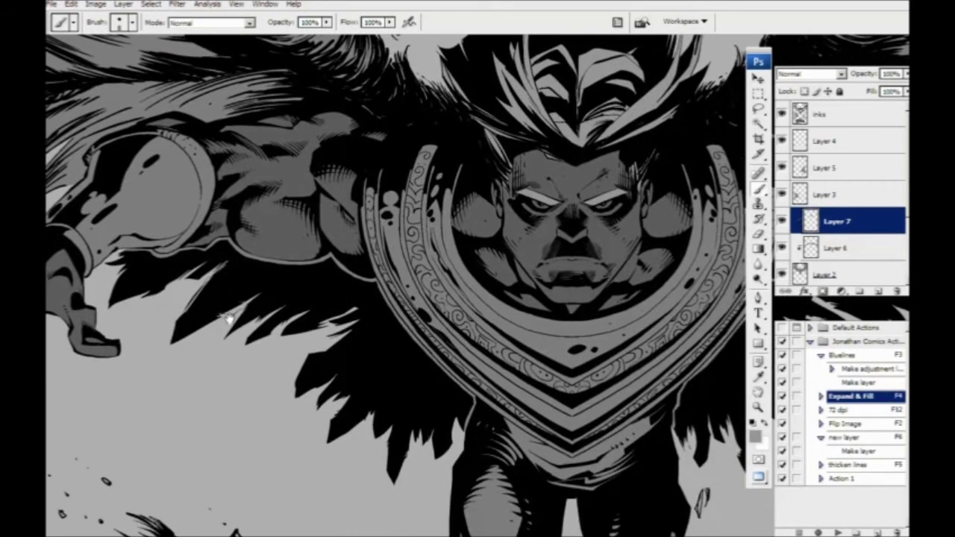
{"action": "key", "text": "ctrl+minus"}
{"action": "key", "text": "ctrl+minus"}
{"action": "key", "text": "ctrl+minus"}
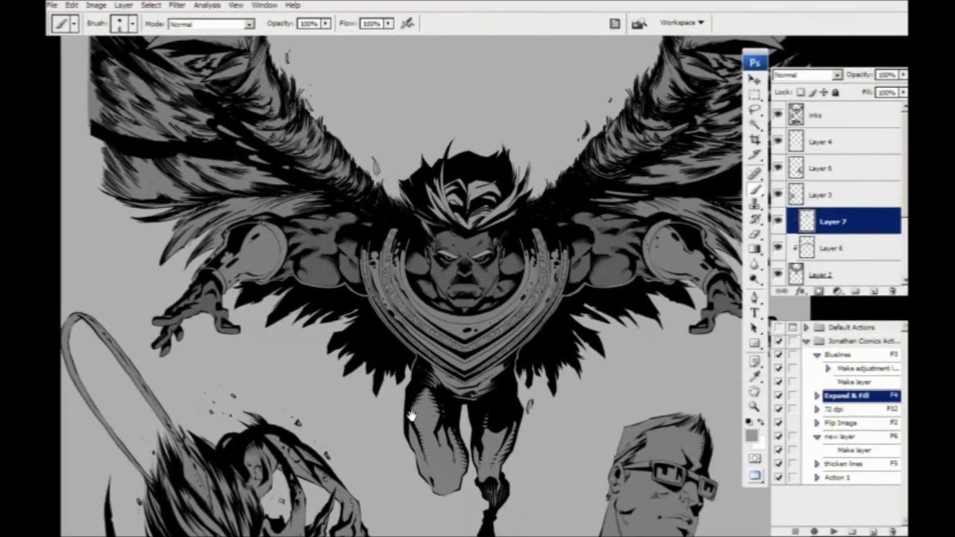
{"action": "key", "text": "ctrl+minus"}
{"action": "key", "text": "ctrl+plus"}
{"action": "key", "text": "ctrl+plus"}
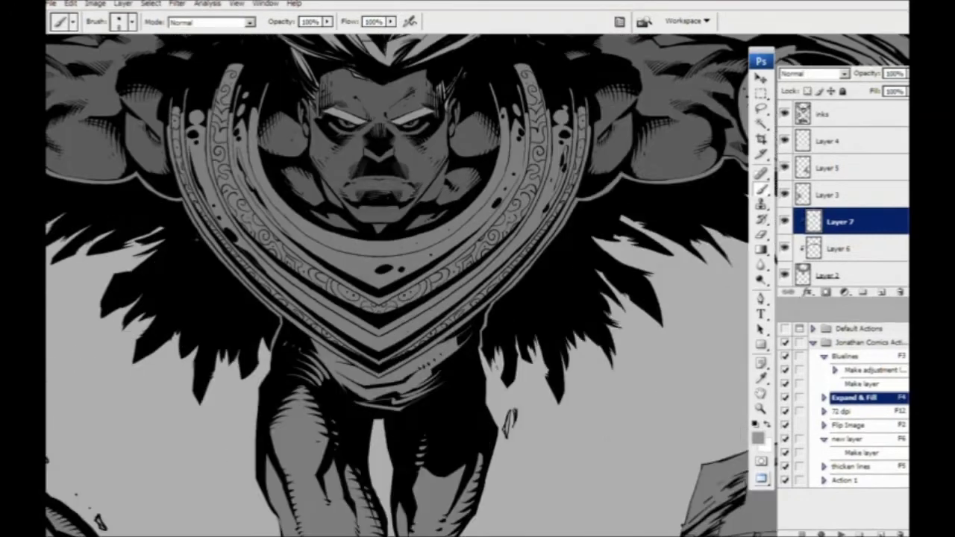
{"action": "left_click", "coordinate": [881, 292]}
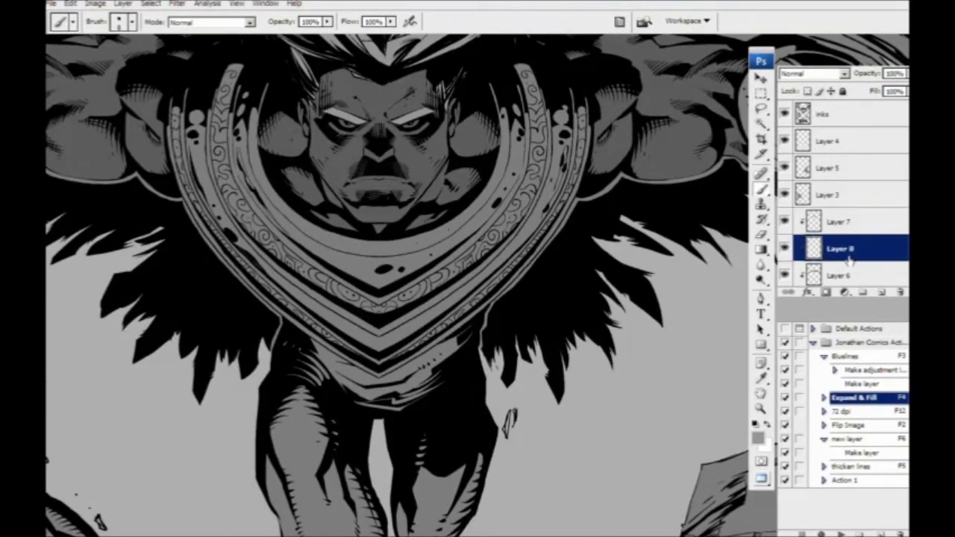
{"action": "left_click_drag", "start_coordinate": [306, 377], "coordinate": [293, 309]}
{"action": "left_click_drag", "start_coordinate": [324, 216], "coordinate": [337, 304]}
{"action": "left_click", "coordinate": [343, 184], "text": "alt"}
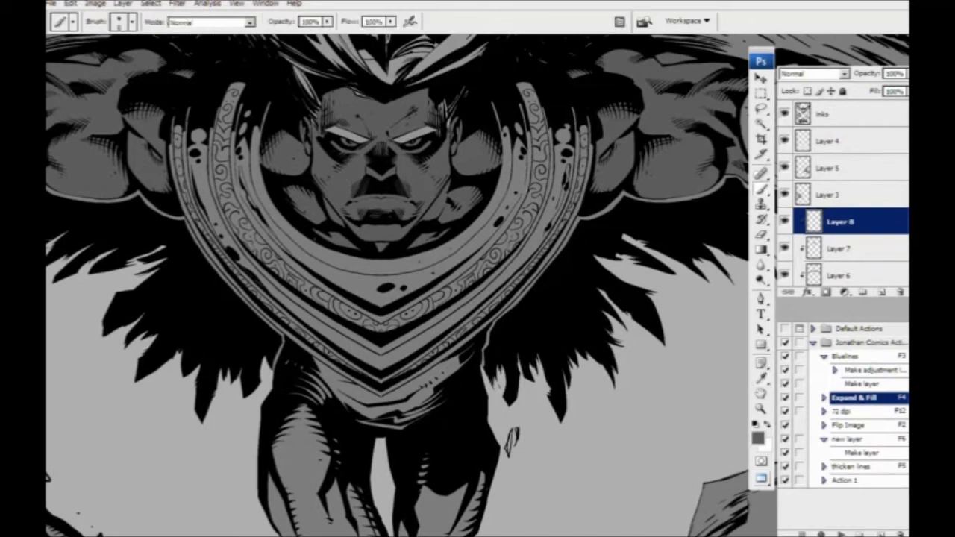
Lasso both of the winged figure's legs below the costume, fill them with the dark skin gray, and deselect.
{"action": "left_click_drag", "start_coordinate": [343, 284], "coordinate": [364, 168]}
{"action": "key", "text": "bracketright"}
{"action": "key", "text": "bracketright"}
{"action": "key", "text": "bracketright"}
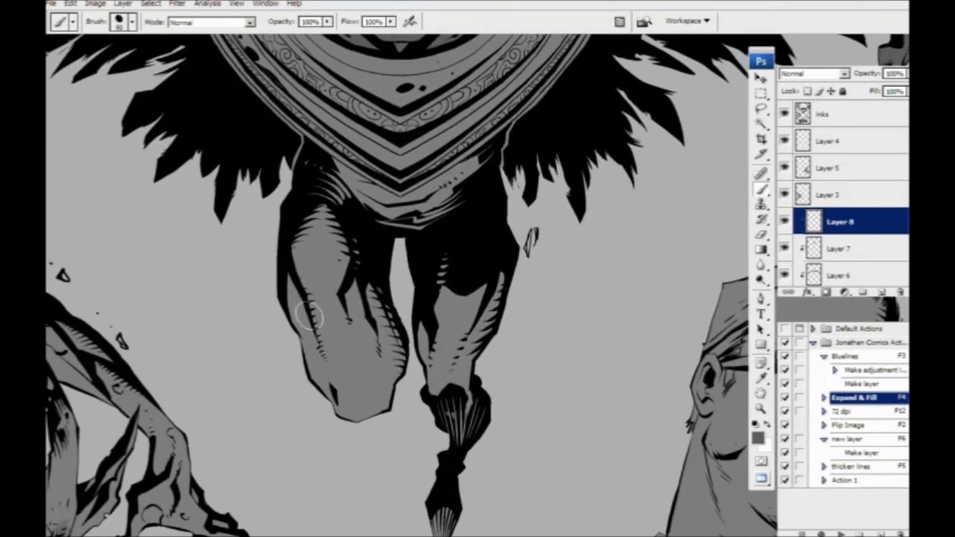
{"action": "key", "text": "l"}
{"action": "mouse_move", "coordinate": [243, 282]}
{"action": "left_mouse_down"}
{"action": "mouse_move", "coordinate": [280, 208]}
{"action": "mouse_move", "coordinate": [481, 232]}
{"action": "mouse_move", "coordinate": [326, 435]}
{"action": "mouse_move", "coordinate": [243, 280]}
{"action": "left_mouse_up"}
{"action": "left_click_drag", "start_coordinate": [395, 425], "coordinate": [364, 285]}
{"action": "mouse_move", "coordinate": [449, 284]}
{"action": "left_mouse_down"}
{"action": "mouse_move", "coordinate": [455, 385]}
{"action": "mouse_move", "coordinate": [452, 284]}
{"action": "left_mouse_up"}
{"action": "left_click_drag", "start_coordinate": [248, 289], "coordinate": [267, 416]}
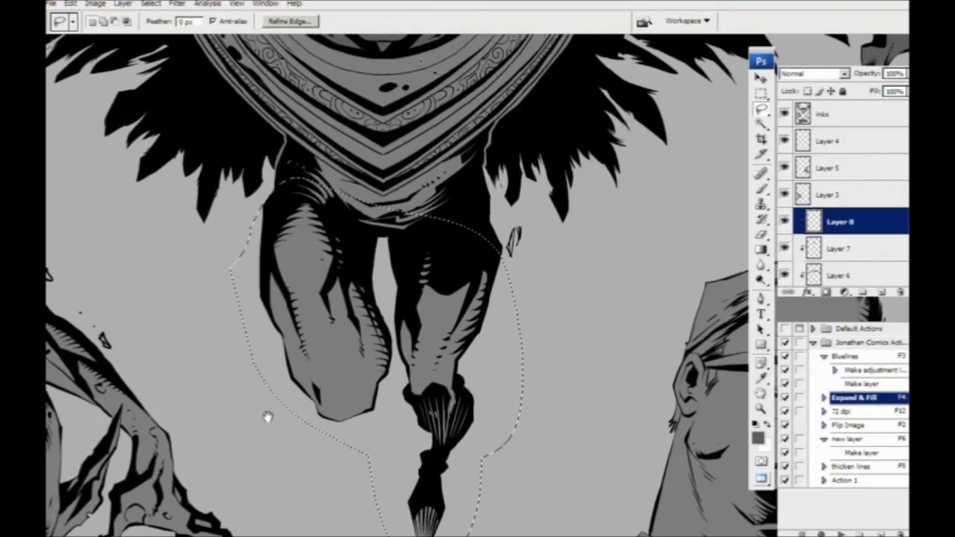
{"action": "key", "text": "F4"}
{"action": "key", "text": "ctrl+d"}
{"action": "scroll", "coordinate": [297, 446], "scroll_direction": "up", "scroll_amount": 3}
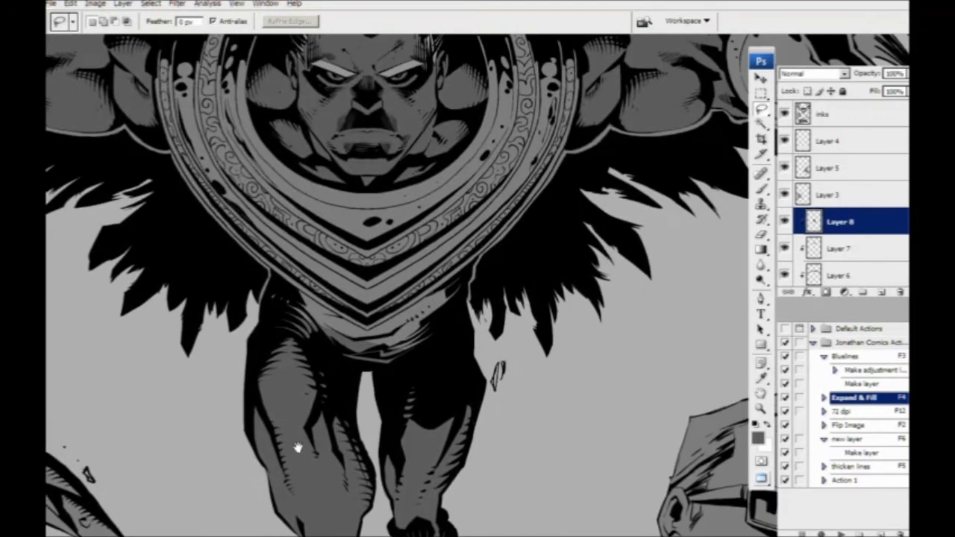
Touch up the dark gray around the winged figure's upper thighs and waist with a smaller brush.
{"action": "key", "text": "ctrl+plus"}
{"action": "key", "text": "b"}
{"action": "key", "text": "ctrl+plus"}
{"action": "mouse_move", "coordinate": [199, 390]}
{"action": "left_mouse_down"}
{"action": "mouse_move", "coordinate": [280, 398]}
{"action": "mouse_move", "coordinate": [277, 405]}
{"action": "left_mouse_up"}
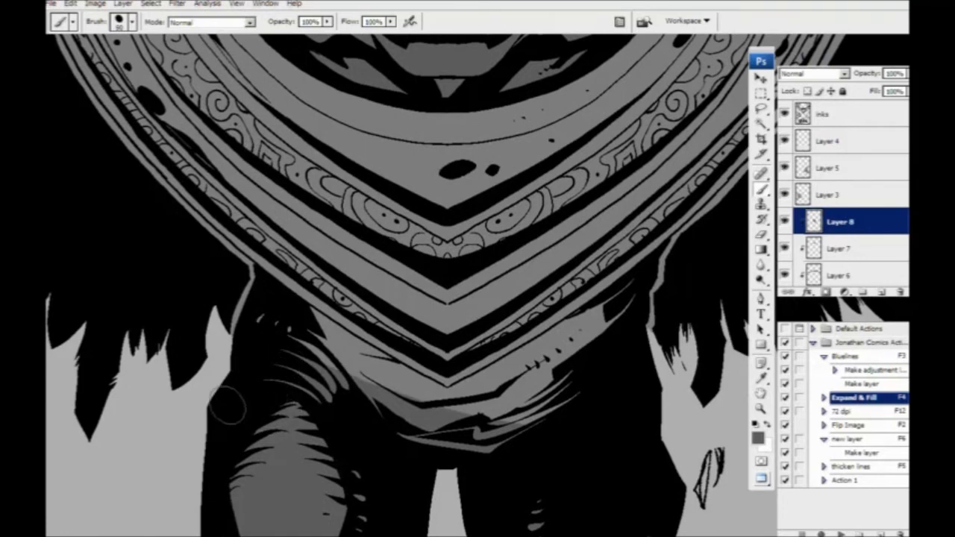
{"action": "key", "text": "l"}
{"action": "left_click_drag", "start_coordinate": [166, 343], "coordinate": [177, 363]}
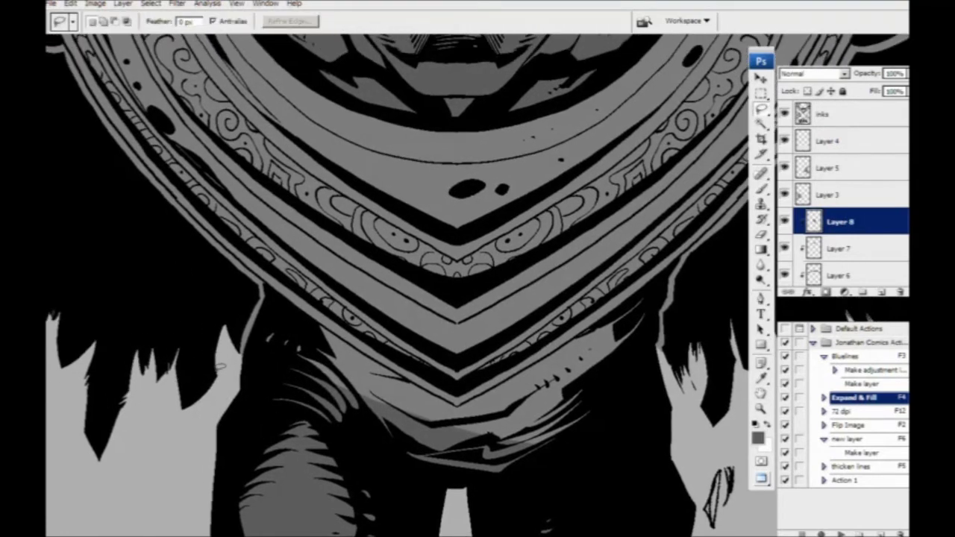
{"action": "key", "text": "b"}
{"action": "left_click_drag", "start_coordinate": [269, 361], "coordinate": [242, 373]}
{"action": "key", "text": "["}
{"action": "mouse_move", "coordinate": [306, 368]}
{"action": "left_mouse_down"}
{"action": "mouse_move", "coordinate": [290, 341]}
{"action": "mouse_move", "coordinate": [373, 401]}
{"action": "left_mouse_up"}
{"action": "mouse_move", "coordinate": [299, 347]}
{"action": "left_mouse_down"}
{"action": "mouse_move", "coordinate": [372, 396]}
{"action": "mouse_move", "coordinate": [289, 344]}
{"action": "mouse_move", "coordinate": [332, 388]}
{"action": "mouse_move", "coordinate": [287, 377]}
{"action": "mouse_move", "coordinate": [291, 388]}
{"action": "mouse_move", "coordinate": [369, 402]}
{"action": "mouse_move", "coordinate": [396, 419]}
{"action": "mouse_move", "coordinate": [376, 399]}
{"action": "mouse_move", "coordinate": [437, 437]}
{"action": "mouse_move", "coordinate": [488, 452]}
{"action": "mouse_move", "coordinate": [534, 440]}
{"action": "mouse_move", "coordinate": [474, 457]}
{"action": "mouse_move", "coordinate": [564, 413]}
{"action": "mouse_move", "coordinate": [555, 397]}
{"action": "mouse_move", "coordinate": [491, 424]}
{"action": "mouse_move", "coordinate": [567, 369]}
{"action": "mouse_move", "coordinate": [548, 377]}
{"action": "mouse_move", "coordinate": [610, 315]}
{"action": "mouse_move", "coordinate": [504, 385]}
{"action": "mouse_move", "coordinate": [477, 418]}
{"action": "mouse_move", "coordinate": [440, 424]}
{"action": "mouse_move", "coordinate": [506, 386]}
{"action": "mouse_move", "coordinate": [438, 421]}
{"action": "mouse_move", "coordinate": [537, 356]}
{"action": "left_mouse_up"}
Open the black-and-white inked comic page for a look and return to the cover document.
{"action": "key", "text": "ctrl+minus"}
{"action": "key", "text": "ctrl+minus"}
{"action": "key", "text": "ctrl+minus"}
{"action": "key", "text": "ctrl+minus"}
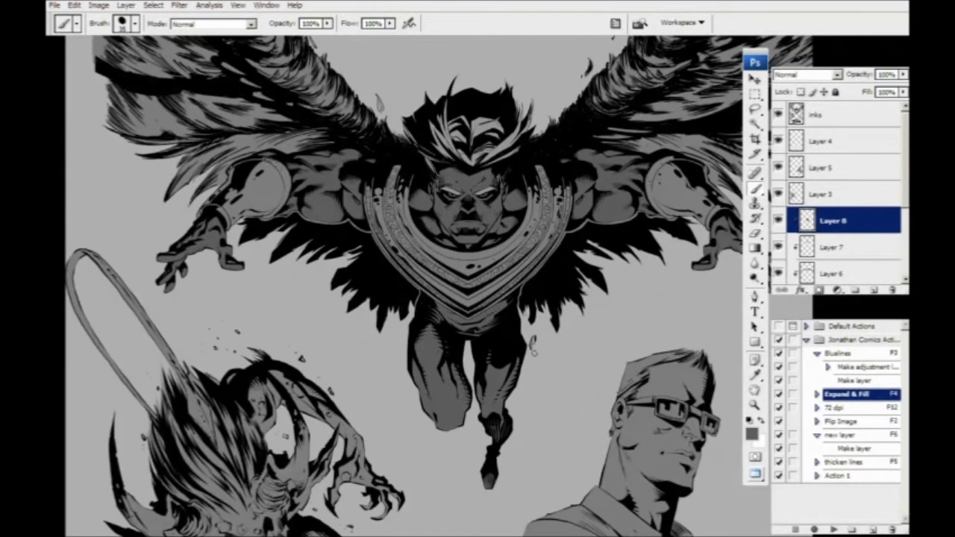
{"action": "left_click_drag", "start_coordinate": [382, 320], "coordinate": [310, 336]}
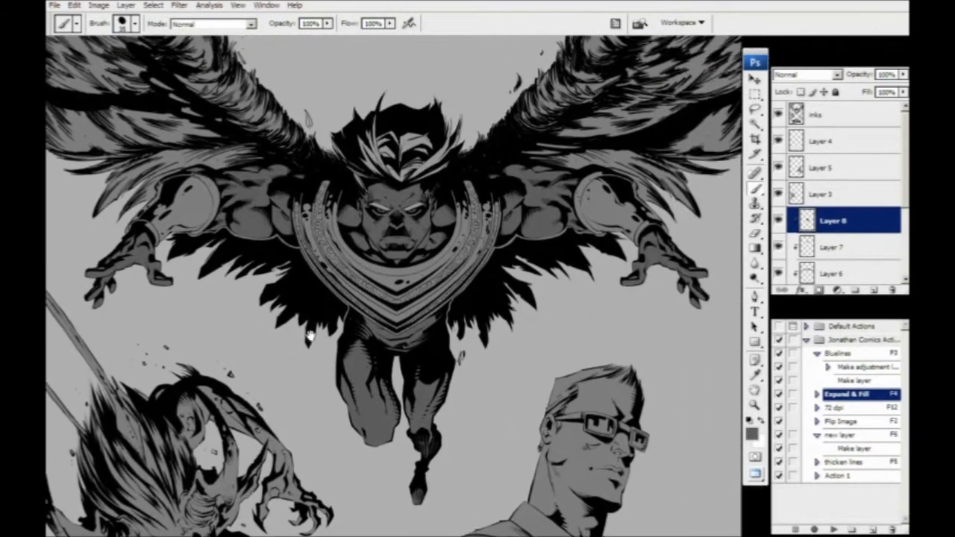
{"action": "left_click_drag", "start_coordinate": [340, 290], "coordinate": [300, 355]}
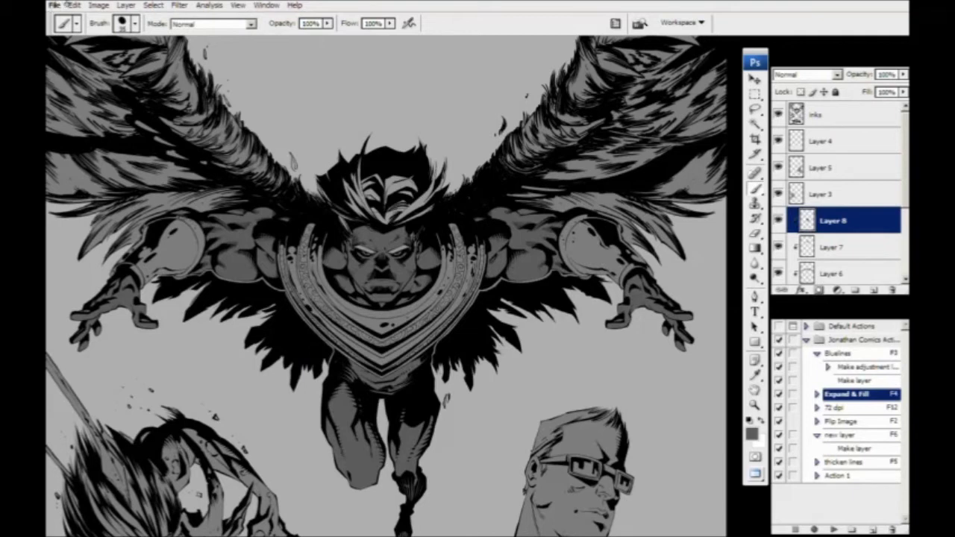
{"action": "left_click", "coordinate": [55, 6]}
{"action": "left_click", "coordinate": [68, 31]}
{"action": "key", "text": "ctrl+Tab"}
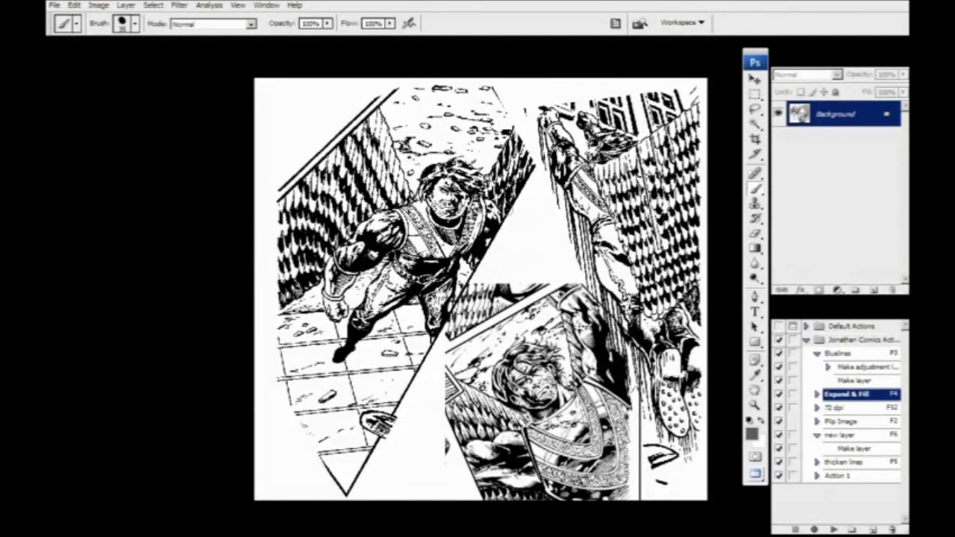
{"action": "key", "text": "ctrl+Tab"}
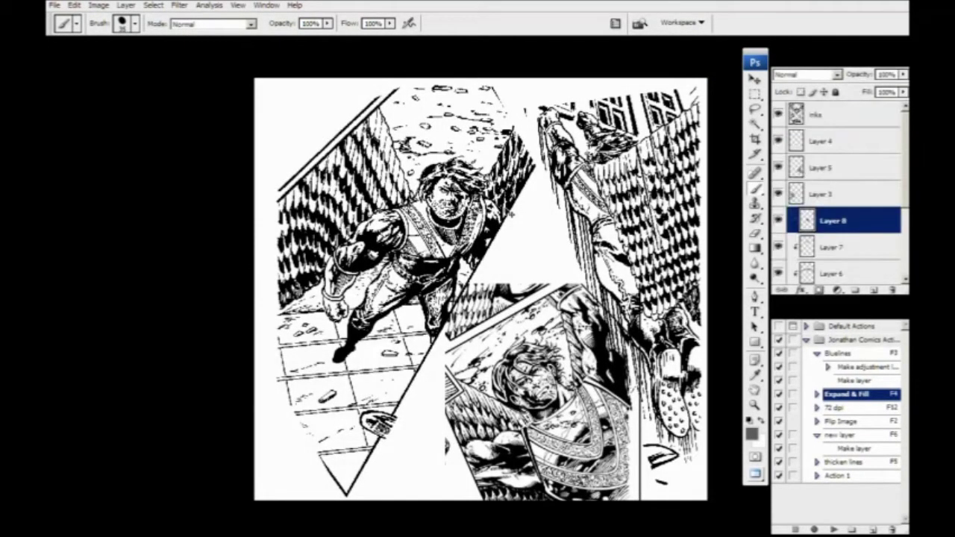
Open the coloured comic panels with the red demon and the shattering glass, and view them enlarged.
{"action": "left_click", "coordinate": [54, 7]}
{"action": "left_click", "coordinate": [61, 31]}
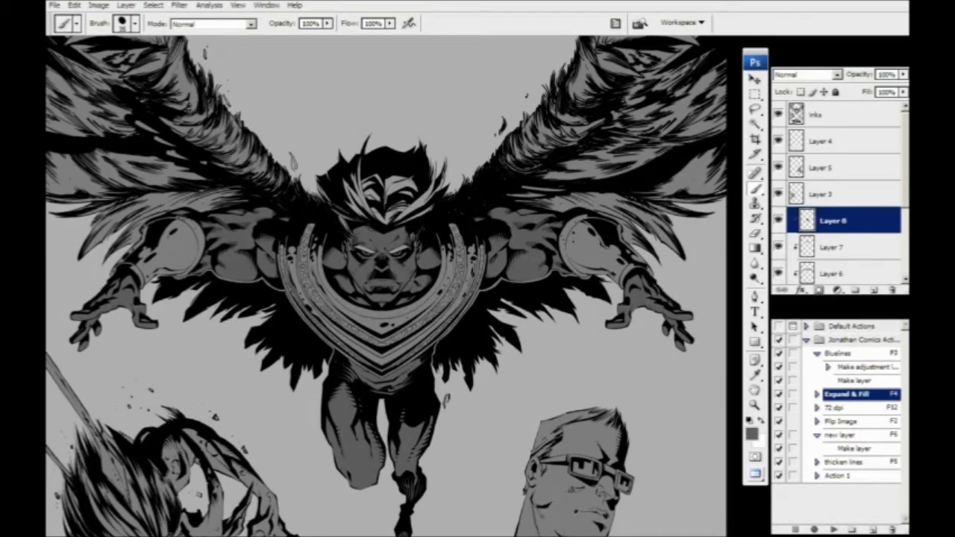
{"action": "key", "text": "ctrl+Tab"}
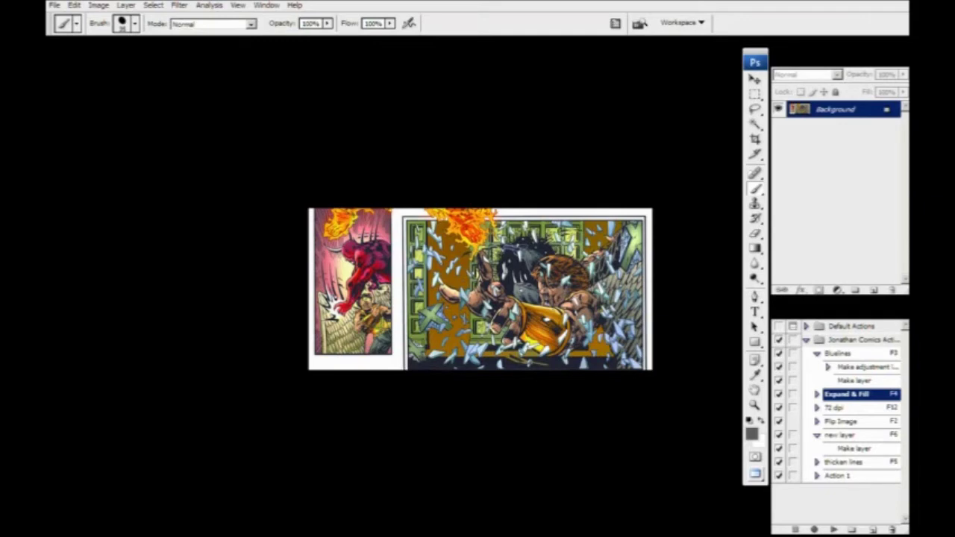
{"action": "key", "text": "ctrl+plus"}
{"action": "key", "text": "ctrl+plus"}
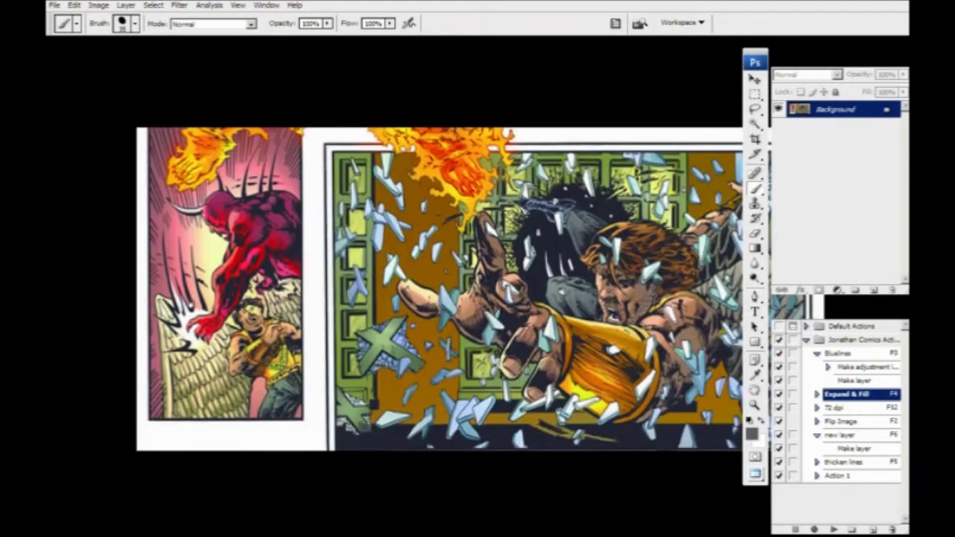
Cut the whole coloured panel image, close its file without saving, and paste it into the cover directly below the inks layer.
{"action": "key", "text": "ctrl+a"}
{"action": "key", "text": "ctrl+x"}
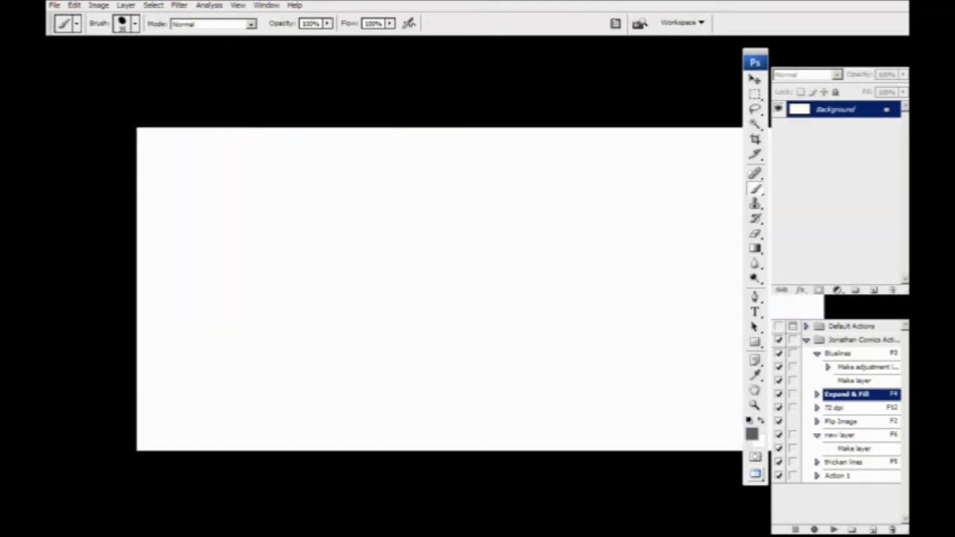
{"action": "key", "text": "ctrl+w"}
{"action": "key", "text": "n"}
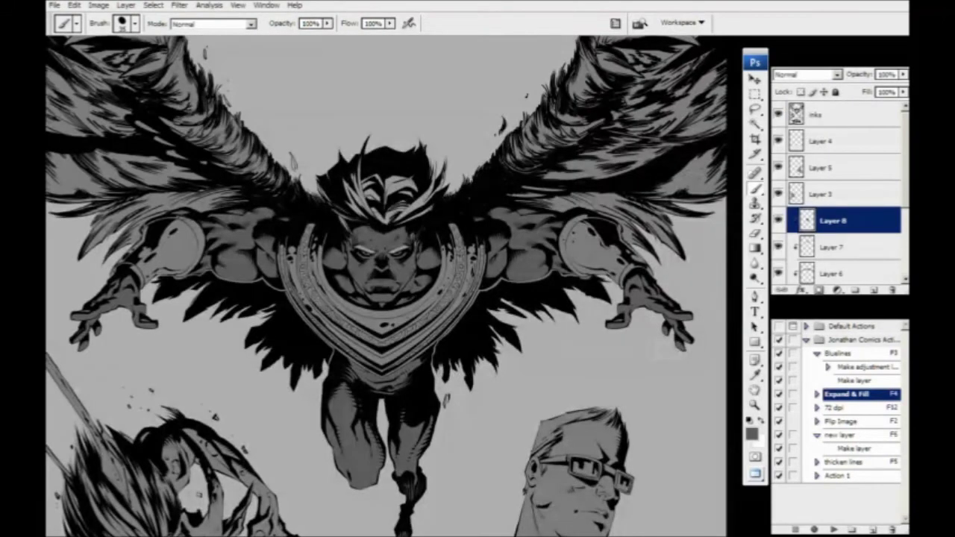
{"action": "key", "text": "ctrl+v"}
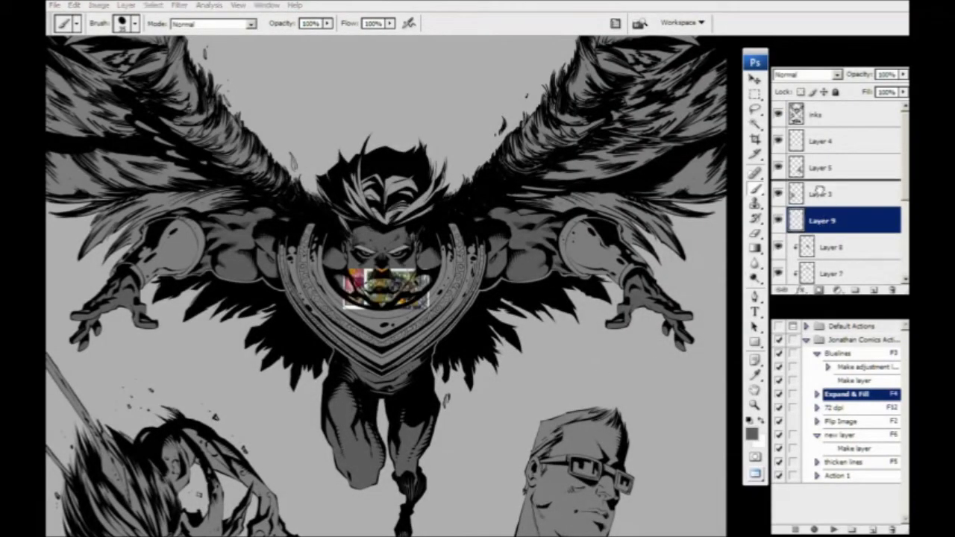
{"action": "left_click_drag", "start_coordinate": [818, 103], "coordinate": [823, 130]}
Enlarge the pasted panels and place them right of the winged figure's legs, above the man with glasses.
{"action": "key", "text": "ctrl+minus"}
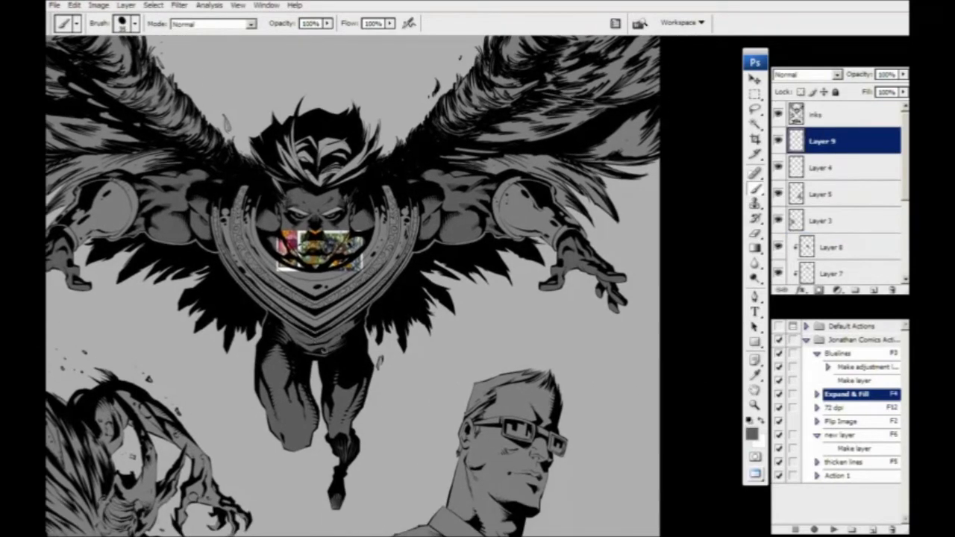
{"action": "key", "text": "v"}
{"action": "mouse_move", "coordinate": [302, 315]}
{"action": "left_mouse_down"}
{"action": "mouse_move", "coordinate": [351, 319]}
{"action": "mouse_move", "coordinate": [550, 380]}
{"action": "mouse_move", "coordinate": [594, 410]}
{"action": "left_mouse_up"}
{"action": "key", "text": "ctrl+t"}
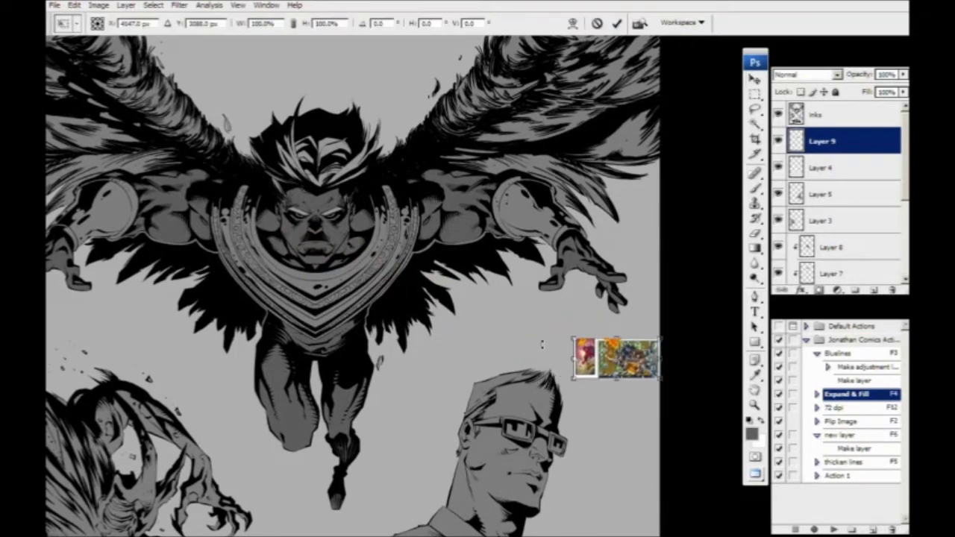
{"action": "left_click_drag", "start_coordinate": [572, 338], "coordinate": [392, 253]}
{"action": "key", "text": "Return"}
{"action": "mouse_move", "coordinate": [457, 369]}
{"action": "left_mouse_down"}
{"action": "mouse_move", "coordinate": [500, 379]}
{"action": "mouse_move", "coordinate": [508, 420]}
{"action": "left_mouse_up"}
Lasso the red demon panel, keep only that piece on its own layer, and discard the rest of the pasted reference.
{"action": "key", "text": "l"}
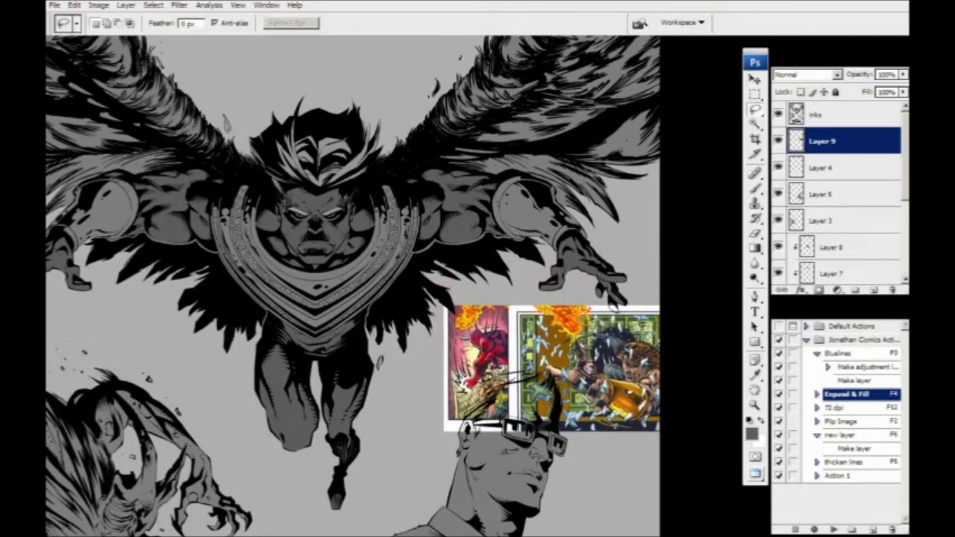
{"action": "mouse_move", "coordinate": [479, 333]}
{"action": "left_mouse_down"}
{"action": "mouse_move", "coordinate": [474, 439]}
{"action": "mouse_move", "coordinate": [470, 333]}
{"action": "left_mouse_up"}
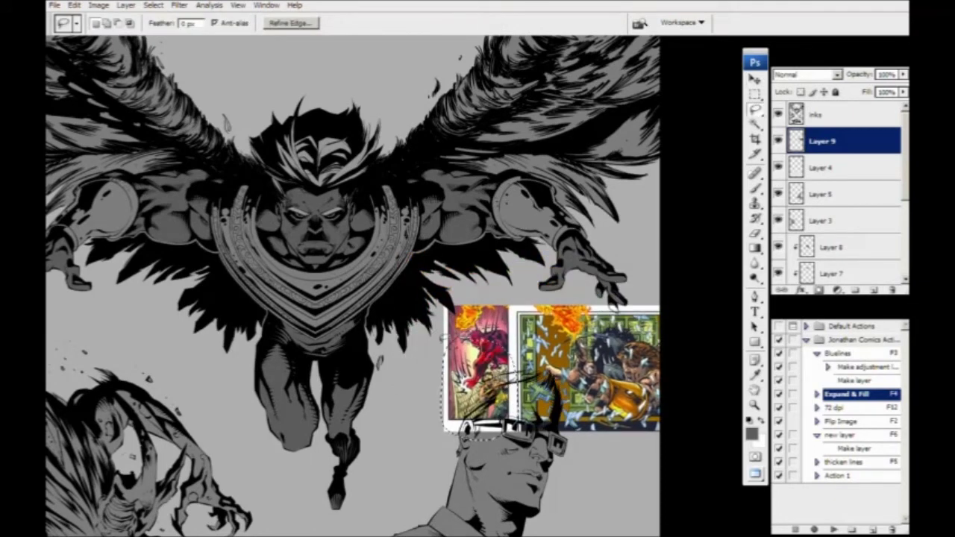
{"action": "key", "text": "Delete"}
{"action": "key", "text": "ctrl+d"}
{"action": "left_click_drag", "start_coordinate": [850, 148], "coordinate": [891, 289]}
{"action": "key", "text": "ctrl+z"}
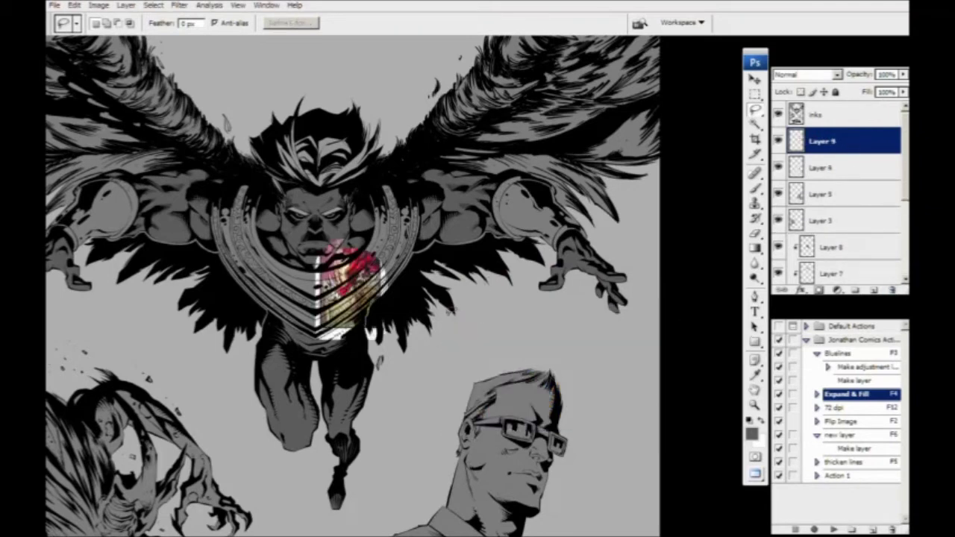
Move the red demon panel to the open background between the winged figure and the man with glasses for close viewing.
{"action": "key", "text": "v"}
{"action": "left_click_drag", "start_coordinate": [305, 282], "coordinate": [464, 322]}
{"action": "key", "text": "ctrl+plus"}
{"action": "key", "text": "ctrl+plus"}
{"action": "key", "text": "ctrl+plus"}
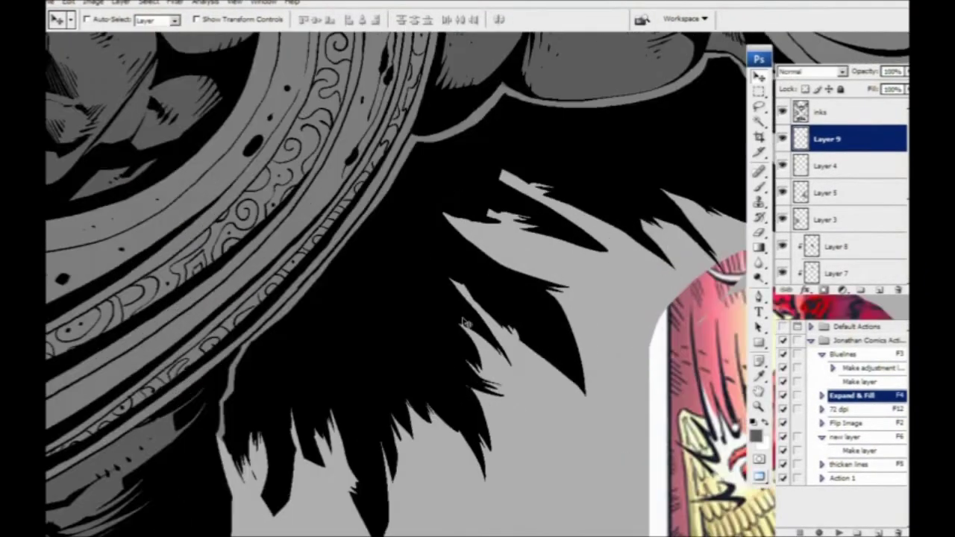
{"action": "left_click_drag", "start_coordinate": [465, 321], "coordinate": [306, 352]}
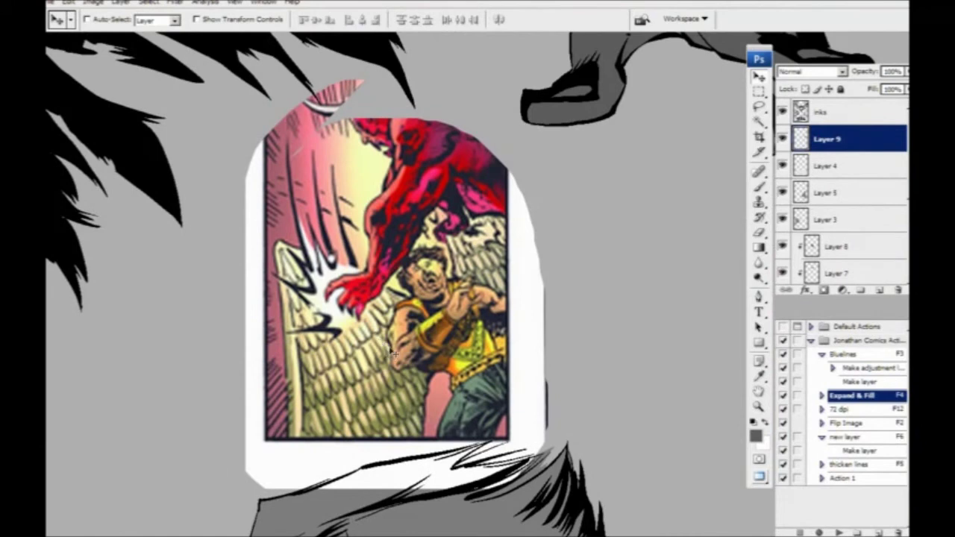
Compare the man's arm skin and wing feather colours in the reference panel by sampling each in the foreground Color Picker.
{"action": "left_click_drag", "start_coordinate": [413, 346], "coordinate": [428, 350]}
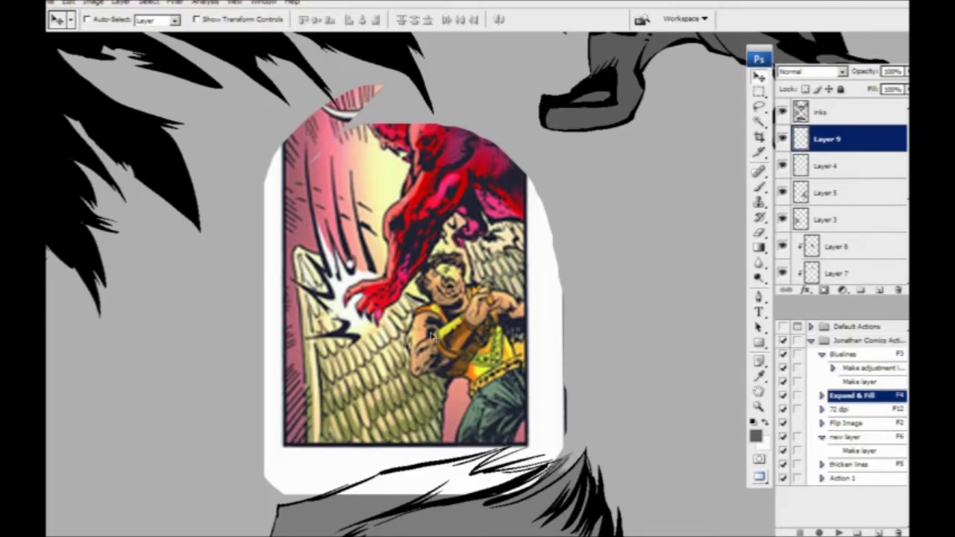
{"action": "left_click", "coordinate": [759, 378]}
{"action": "left_click", "coordinate": [756, 435]}
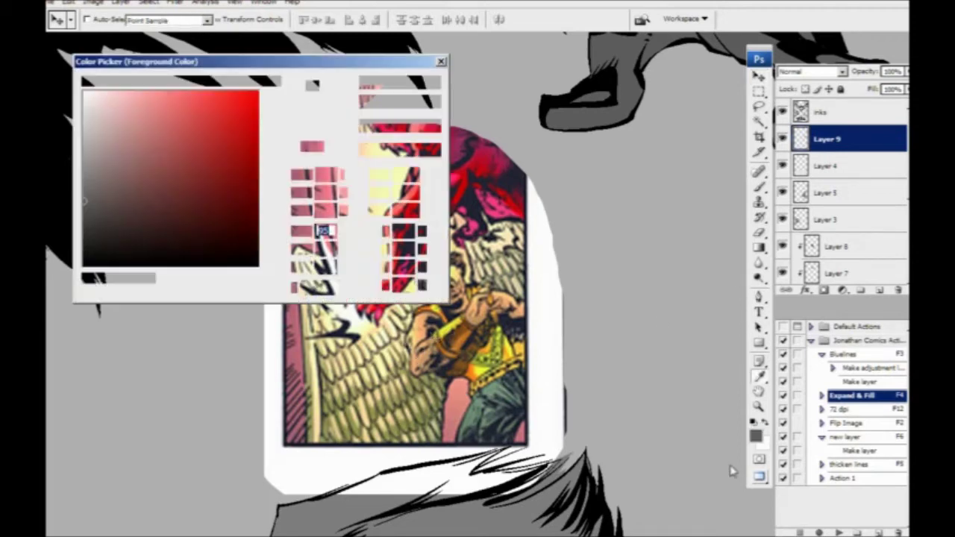
{"action": "left_click", "coordinate": [425, 330]}
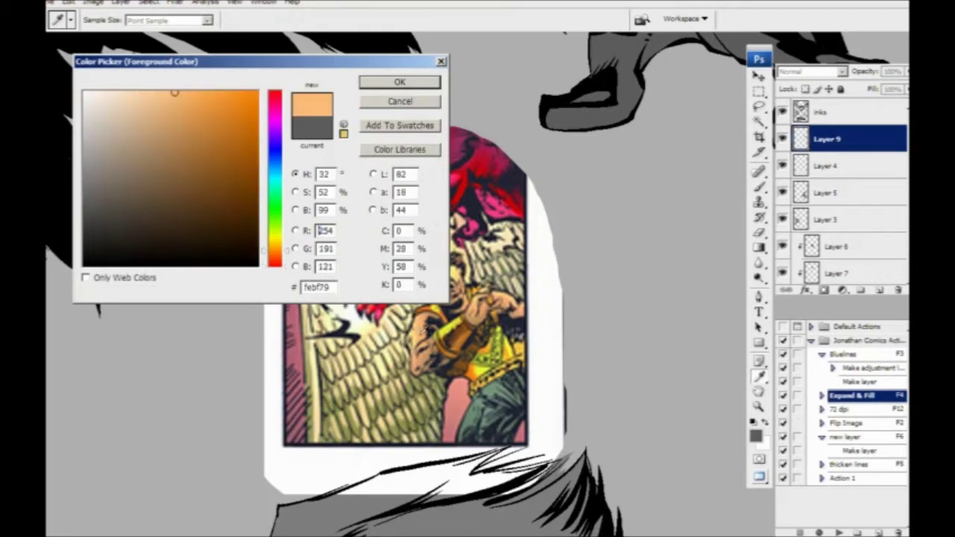
{"action": "left_click", "coordinate": [396, 350]}
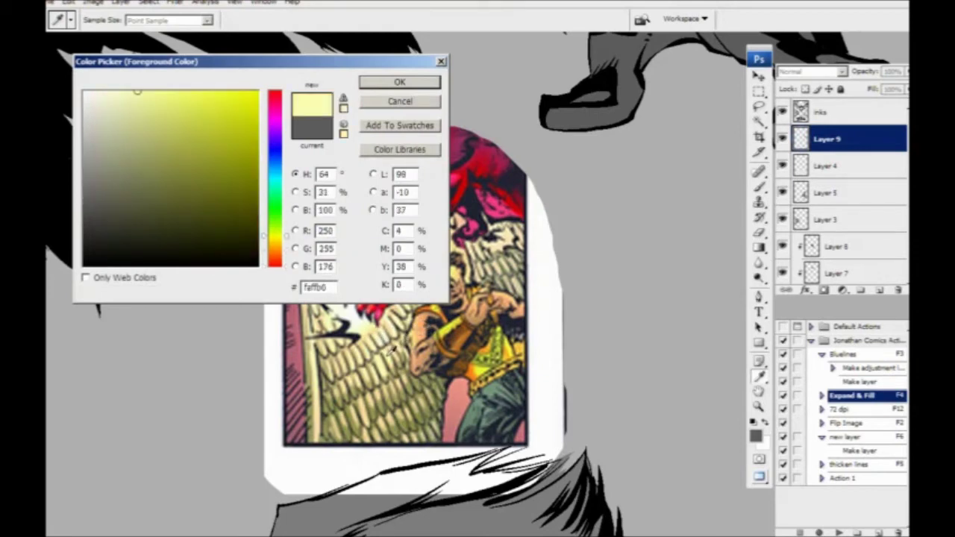
{"action": "left_click", "coordinate": [424, 331]}
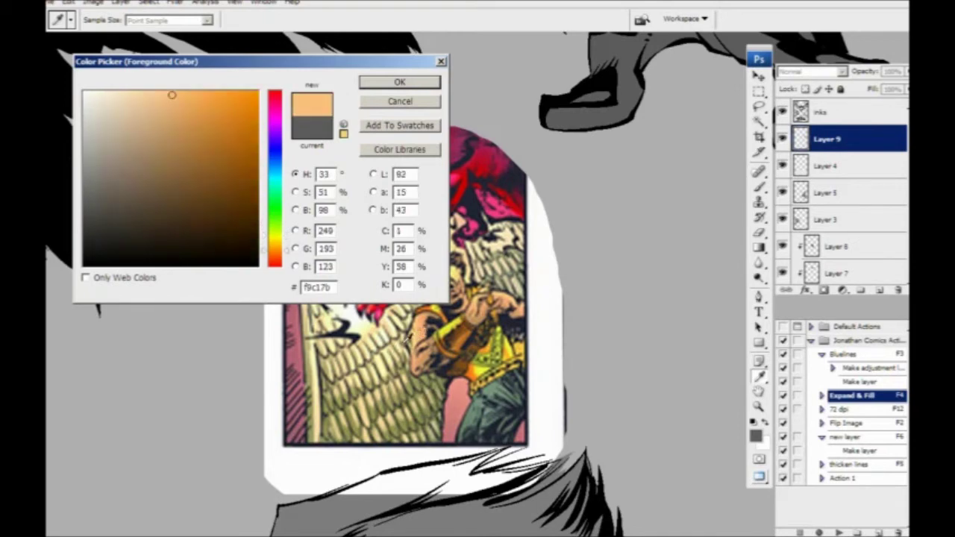
{"action": "mouse_move", "coordinate": [286, 256]}
{"action": "left_mouse_down"}
{"action": "mouse_move", "coordinate": [287, 236]}
{"action": "mouse_move", "coordinate": [287, 253]}
{"action": "left_mouse_up"}
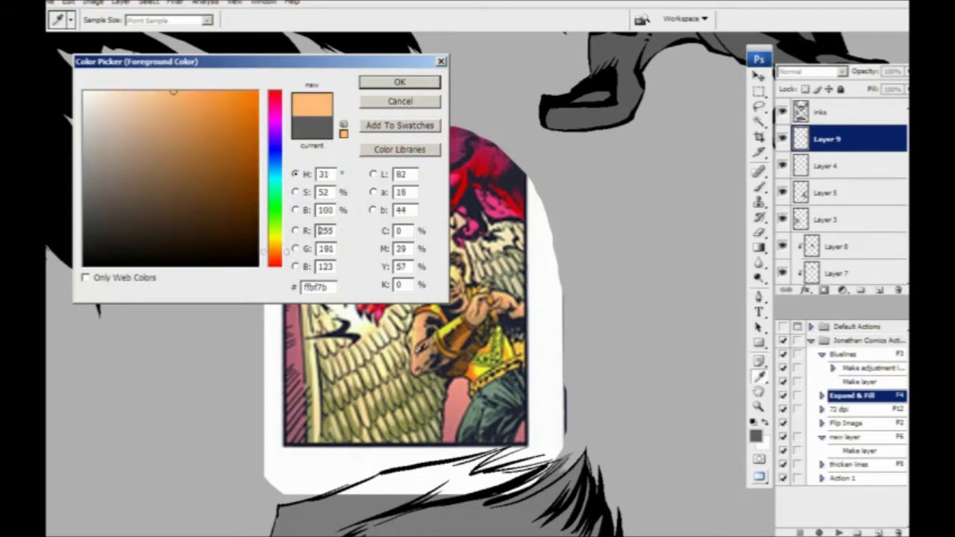
{"action": "left_click", "coordinate": [392, 357]}
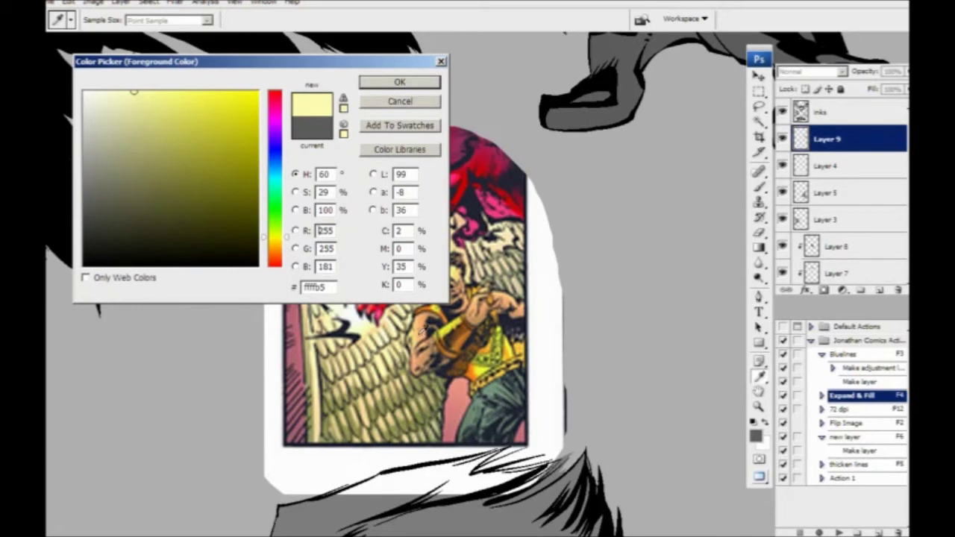
{"action": "left_click", "coordinate": [418, 335]}
{"action": "left_click", "coordinate": [379, 358]}
{"action": "left_click", "coordinate": [419, 335]}
{"action": "left_click", "coordinate": [383, 357]}
{"action": "left_click", "coordinate": [424, 329]}
{"action": "left_click", "coordinate": [382, 358]}
{"action": "left_click", "coordinate": [405, 337]}
{"action": "left_click", "coordinate": [400, 101]}
{"action": "key", "text": "v"}
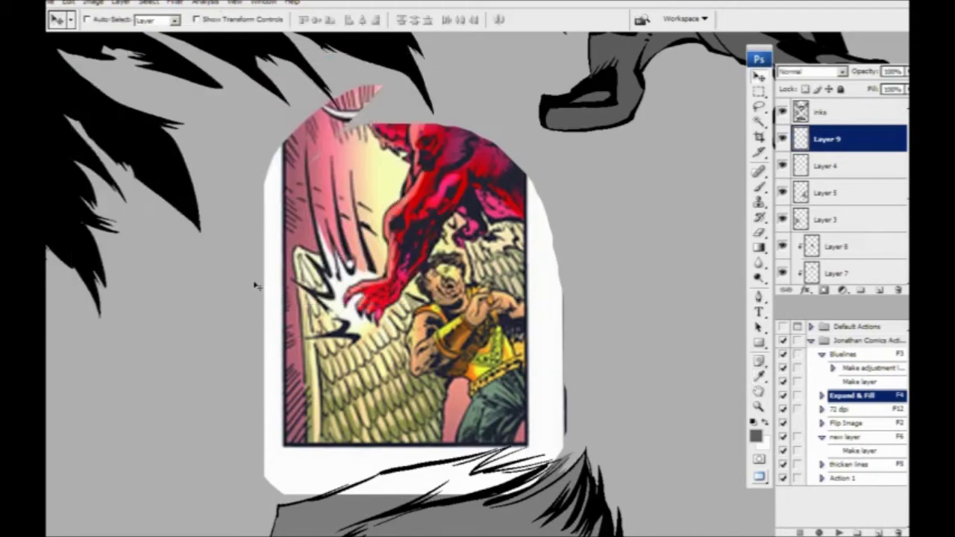
Open the finished coloured cover with the blue horned monster and bring it to the front for reference.
{"action": "scroll", "coordinate": [255, 286], "scroll_direction": "down", "scroll_amount": 6}
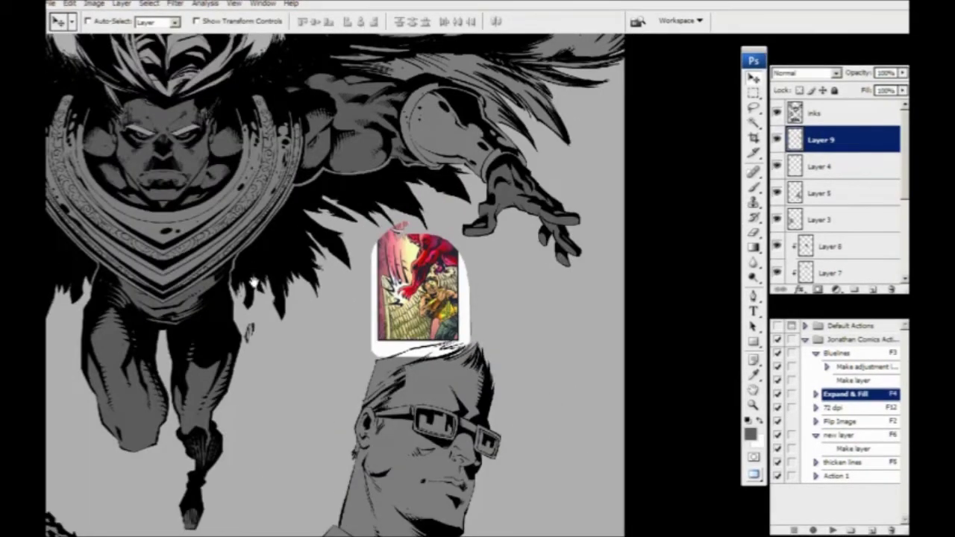
{"action": "scroll", "coordinate": [256, 284], "scroll_direction": "down", "scroll_amount": 2}
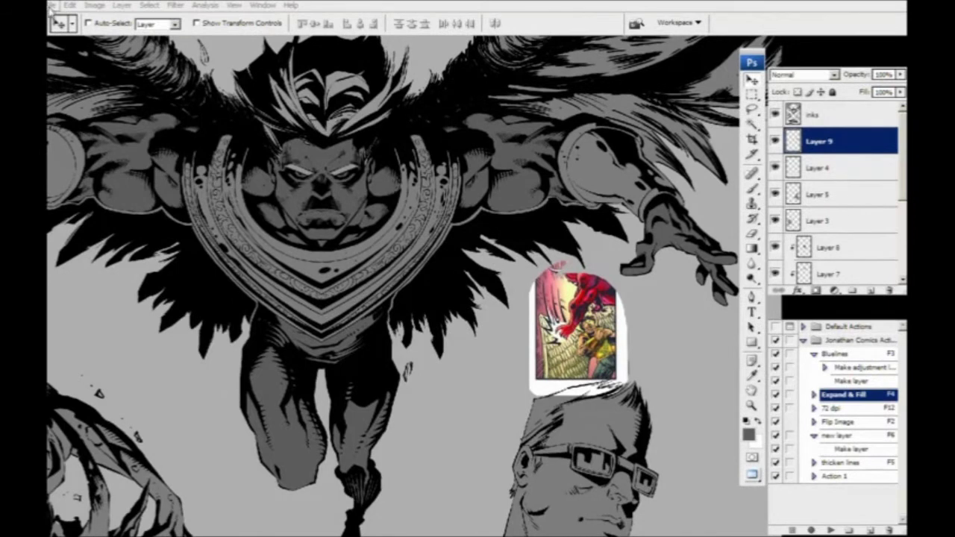
{"action": "left_click", "coordinate": [55, 8]}
{"action": "left_click", "coordinate": [79, 34]}
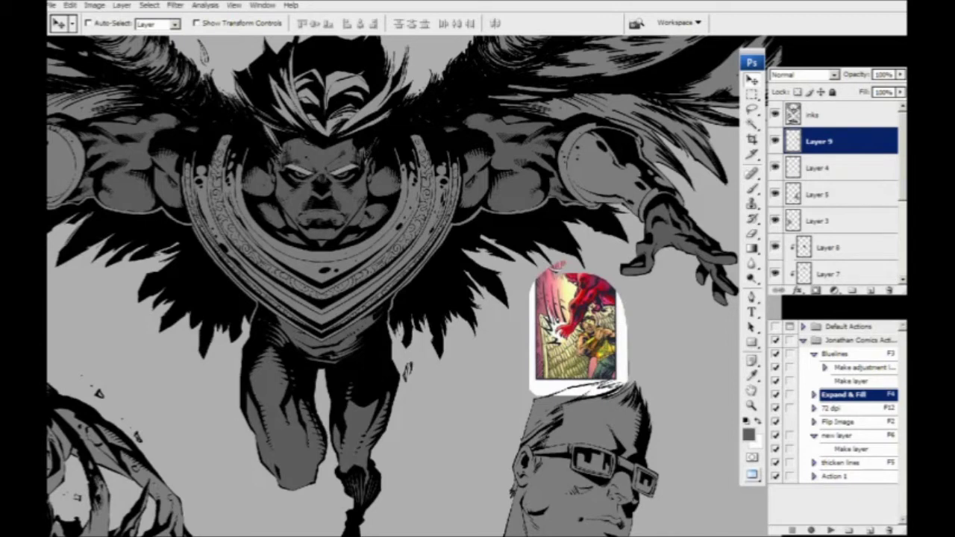
{"action": "key", "text": "ctrl+Tab"}
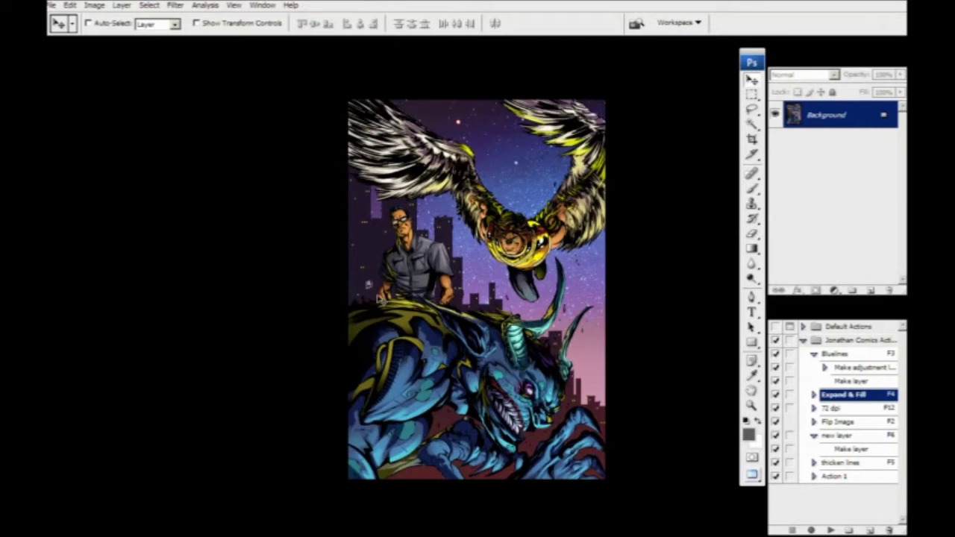
Examine the blue monster's colouring on the finished cover up close, with the interface panels hidden.
{"action": "key", "text": "ctrl+plus"}
{"action": "key", "text": "ctrl+plus"}
{"action": "left_click_drag", "start_coordinate": [379, 297], "coordinate": [299, 194]}
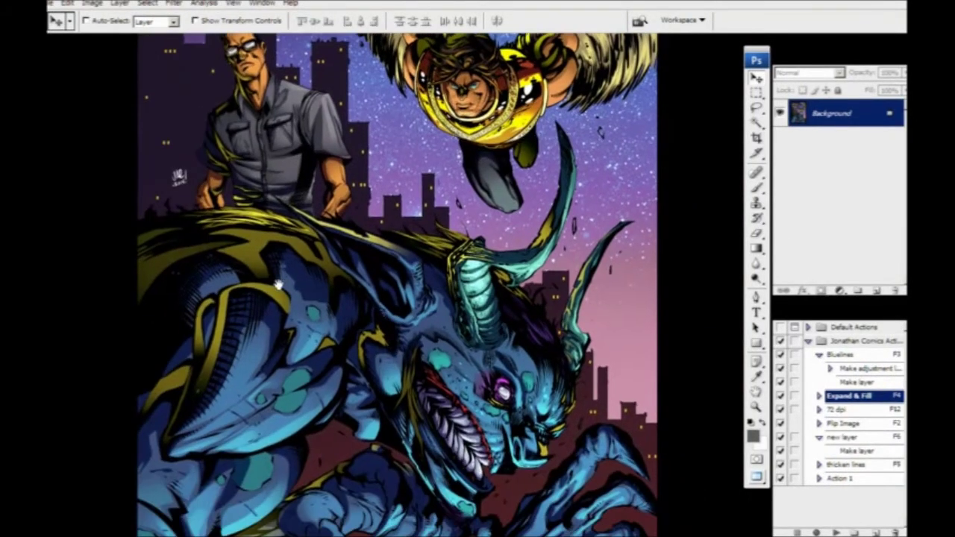
{"action": "left_click_drag", "start_coordinate": [283, 283], "coordinate": [259, 262]}
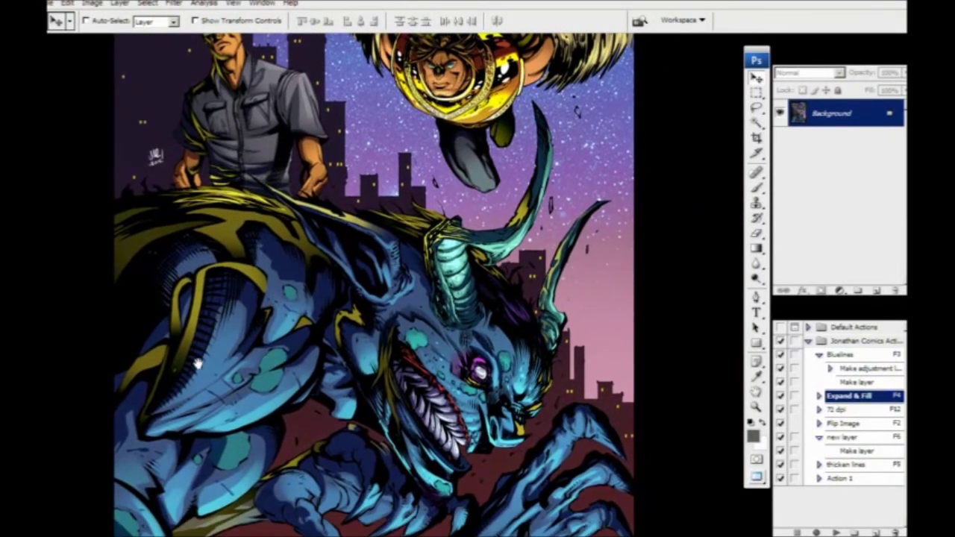
{"action": "left_click_drag", "start_coordinate": [198, 364], "coordinate": [217, 325]}
{"action": "left_click_drag", "start_coordinate": [237, 393], "coordinate": [262, 386]}
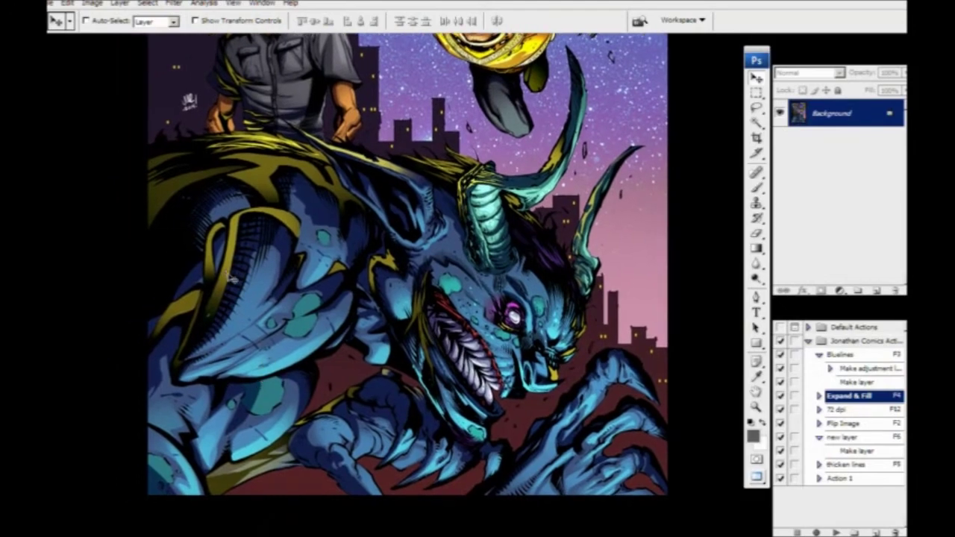
{"action": "key", "text": "ctrl+plus"}
{"action": "key", "text": "ctrl+plus"}
{"action": "left_click_drag", "start_coordinate": [230, 274], "coordinate": [182, 166]}
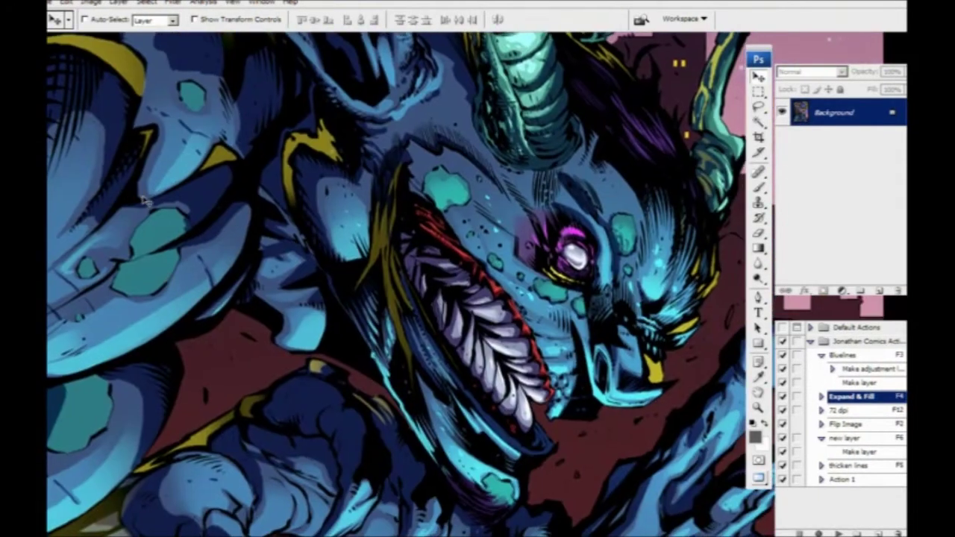
{"action": "key", "text": "Tab"}
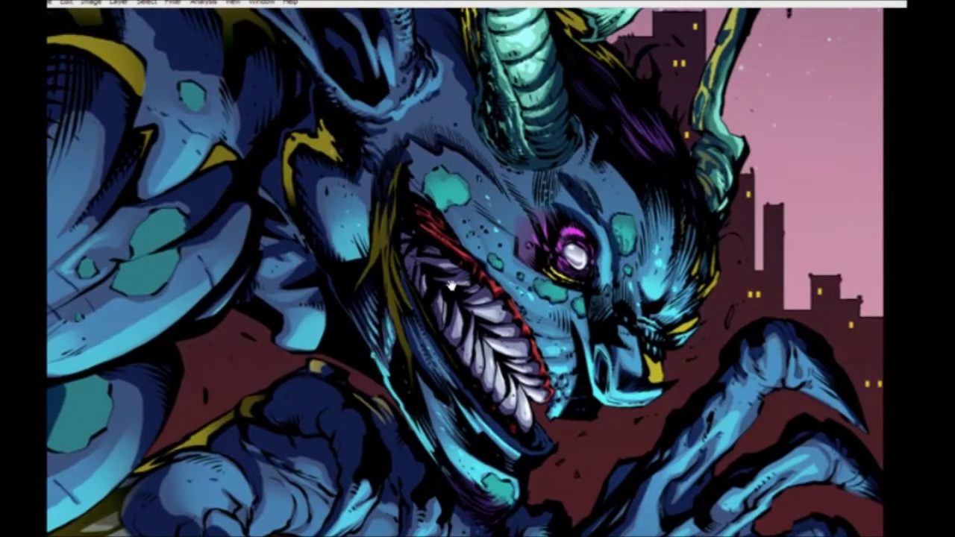
Examine the colouring of the man with glasses, the winged figure and the wings, both up close and in overview.
{"action": "left_click_drag", "start_coordinate": [184, 138], "coordinate": [246, 441]}
{"action": "left_click_drag", "start_coordinate": [224, 222], "coordinate": [296, 380]}
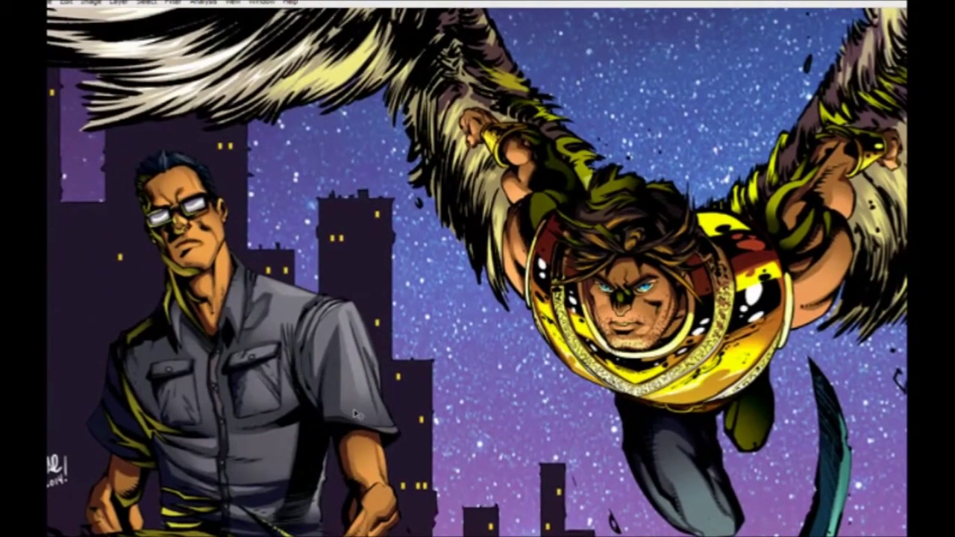
{"action": "left_click_drag", "start_coordinate": [418, 404], "coordinate": [312, 373]}
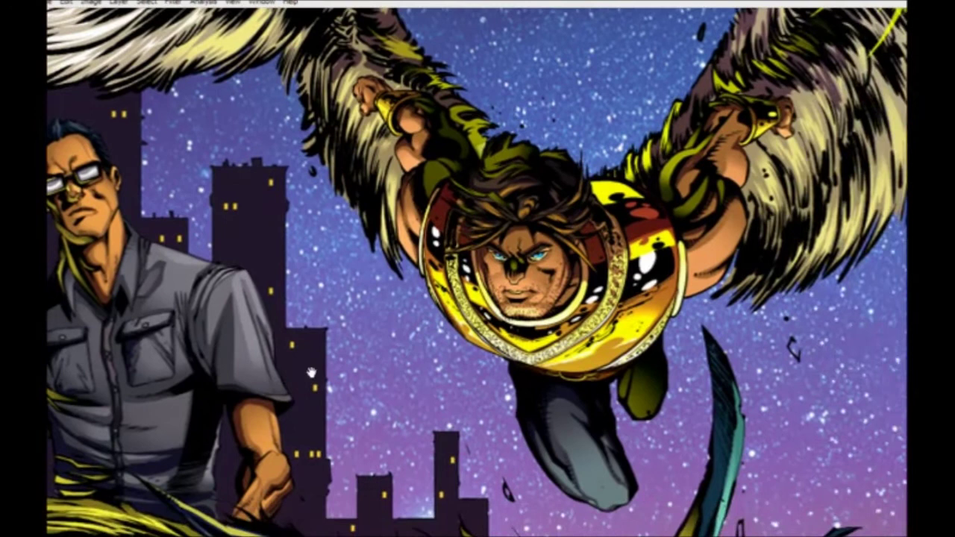
{"action": "left_click_drag", "start_coordinate": [557, 325], "coordinate": [533, 342]}
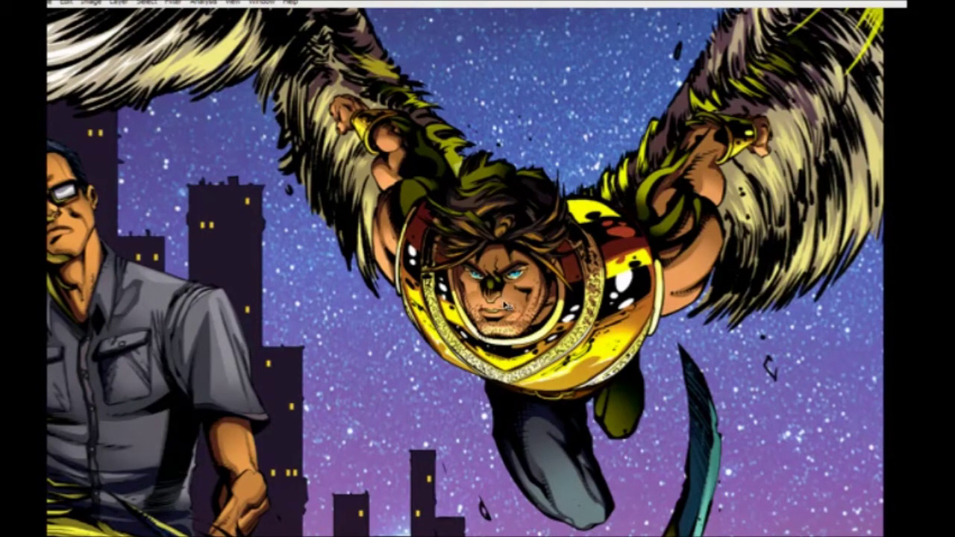
{"action": "scroll", "coordinate": [505, 304], "scroll_direction": "up", "scroll_amount": 5}
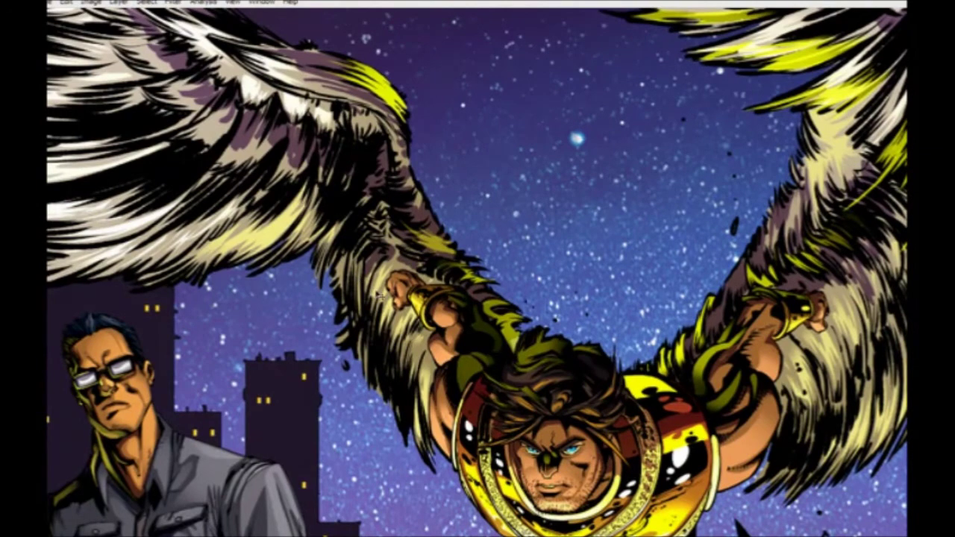
{"action": "key", "text": "ctrl+minus"}
{"action": "key", "text": "ctrl+minus"}
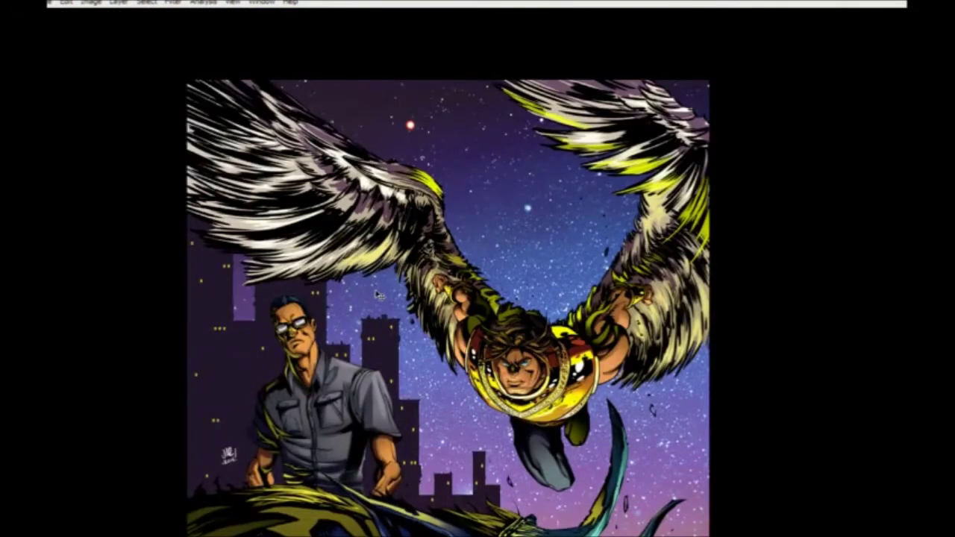
{"action": "key", "text": "ctrl+minus"}
{"action": "key", "text": "ctrl+plus"}
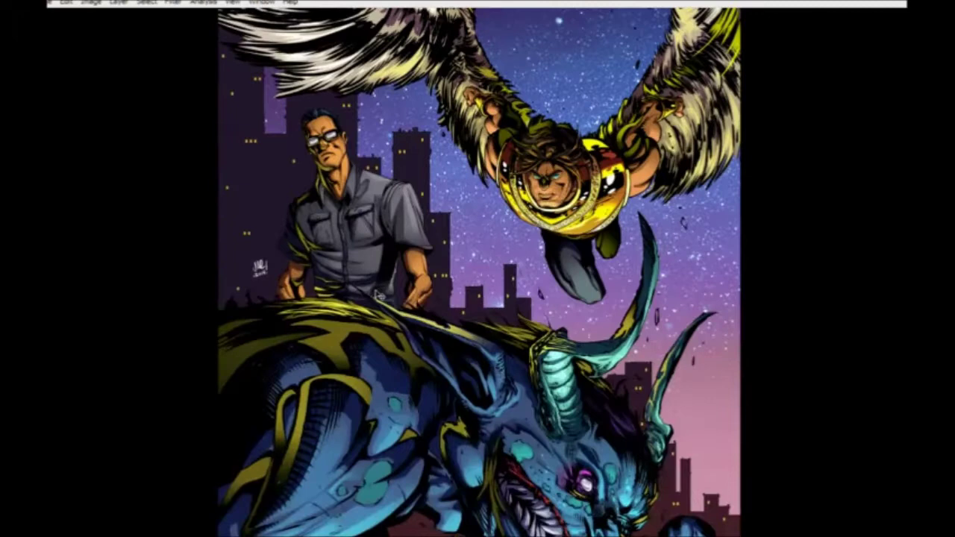
{"action": "scroll", "coordinate": [260, 268], "scroll_direction": "up", "scroll_amount": 3}
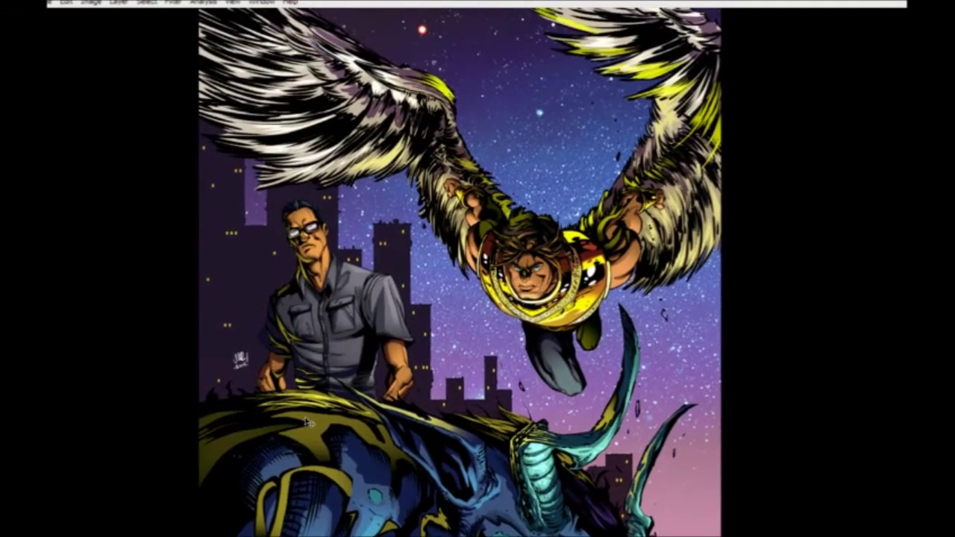
Inspect the winged figure's face and gold collar up close on the finished cover, and return to the grey inked cover.
{"action": "left_click", "coordinate": [48, 3]}
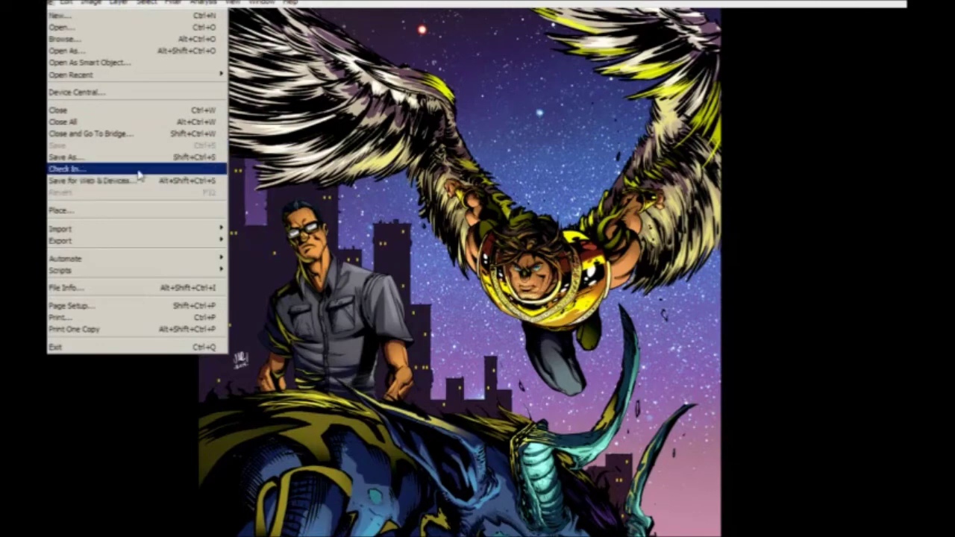
{"action": "left_click", "coordinate": [375, 5]}
{"action": "left_click_drag", "start_coordinate": [492, 298], "coordinate": [399, 275]}
{"action": "scroll", "coordinate": [399, 276], "scroll_direction": "up", "scroll_amount": 4}
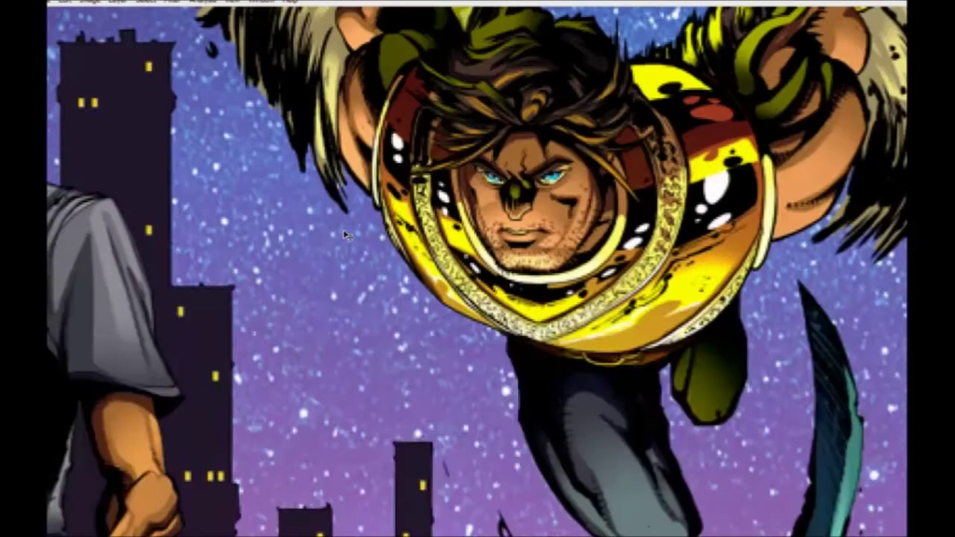
{"action": "left_click_drag", "start_coordinate": [429, 372], "coordinate": [346, 399]}
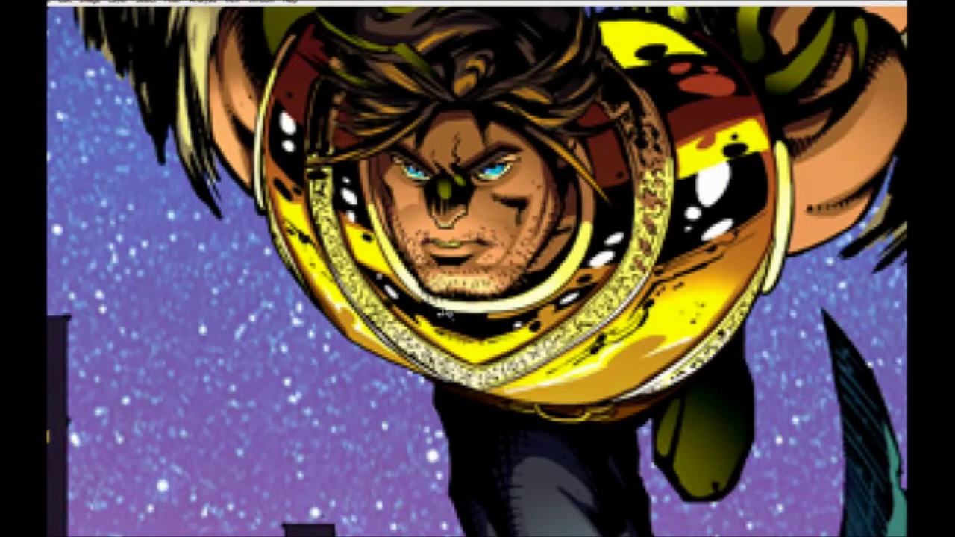
{"action": "scroll", "coordinate": [445, 313], "scroll_direction": "down", "scroll_amount": 4}
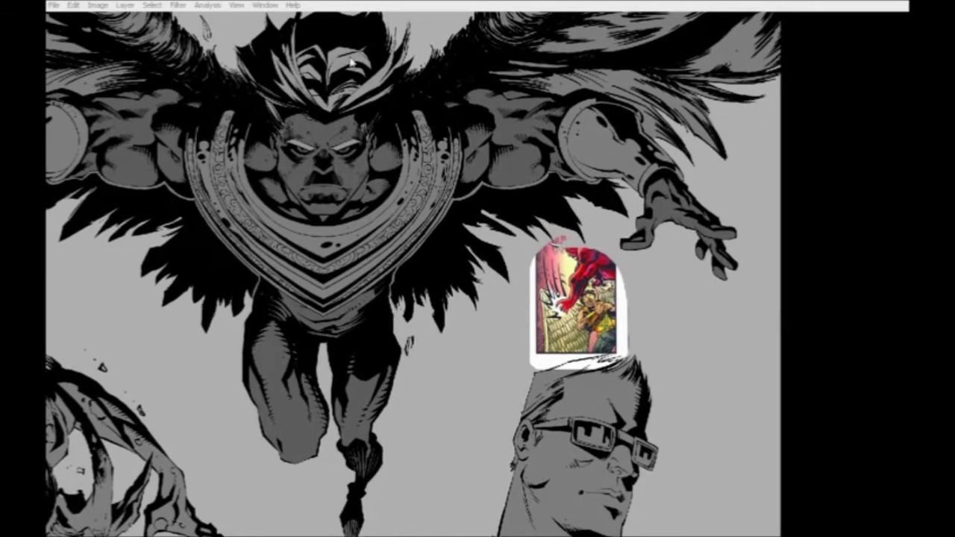
Show the interface panels again and add a new clipped layer directly above Layer 7.
{"action": "left_click_drag", "start_coordinate": [261, 310], "coordinate": [336, 344]}
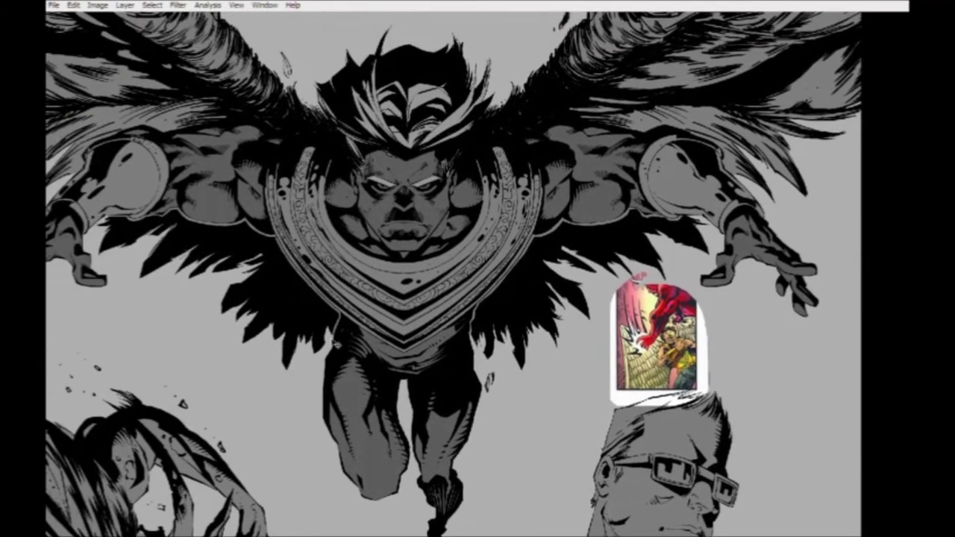
{"action": "key", "text": "Tab"}
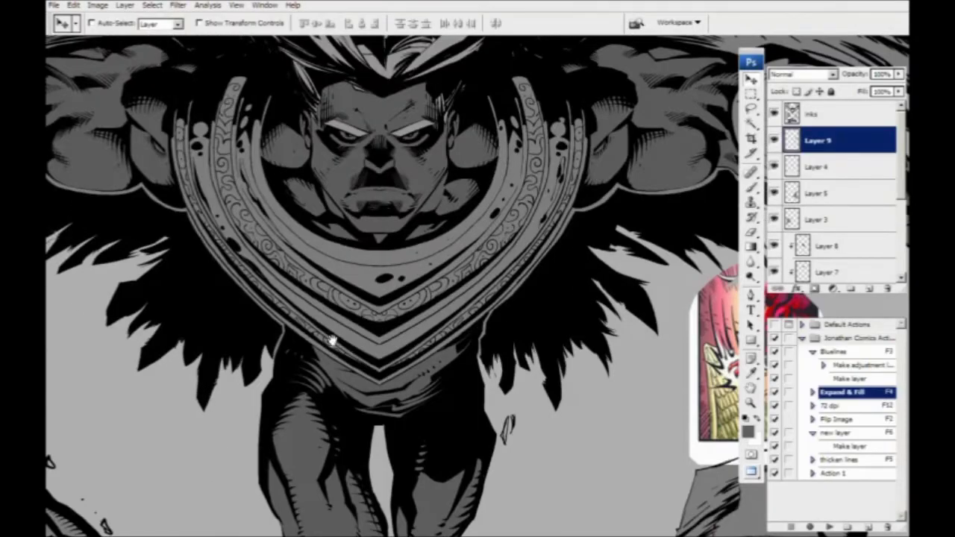
{"action": "left_click_drag", "start_coordinate": [380, 272], "coordinate": [414, 428]}
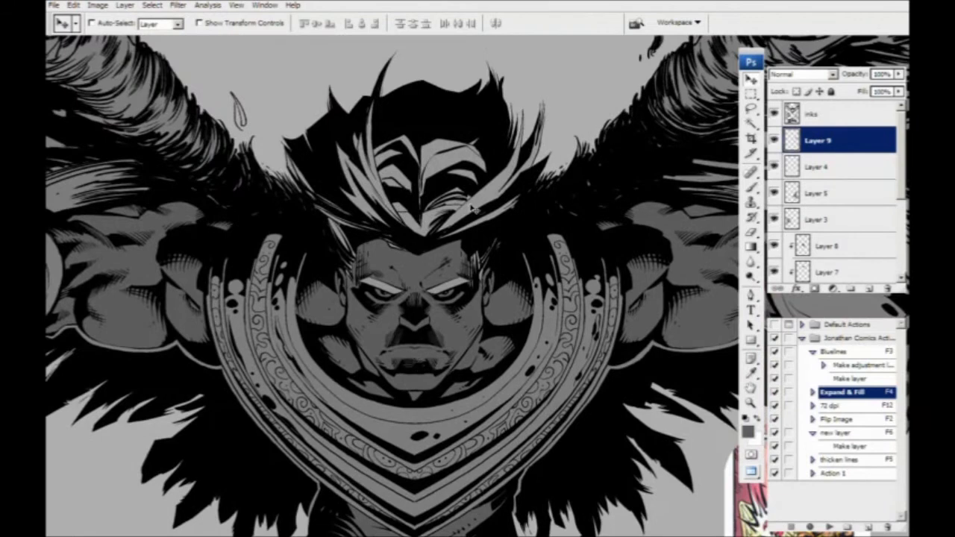
{"action": "left_click_drag", "start_coordinate": [894, 198], "coordinate": [895, 260]}
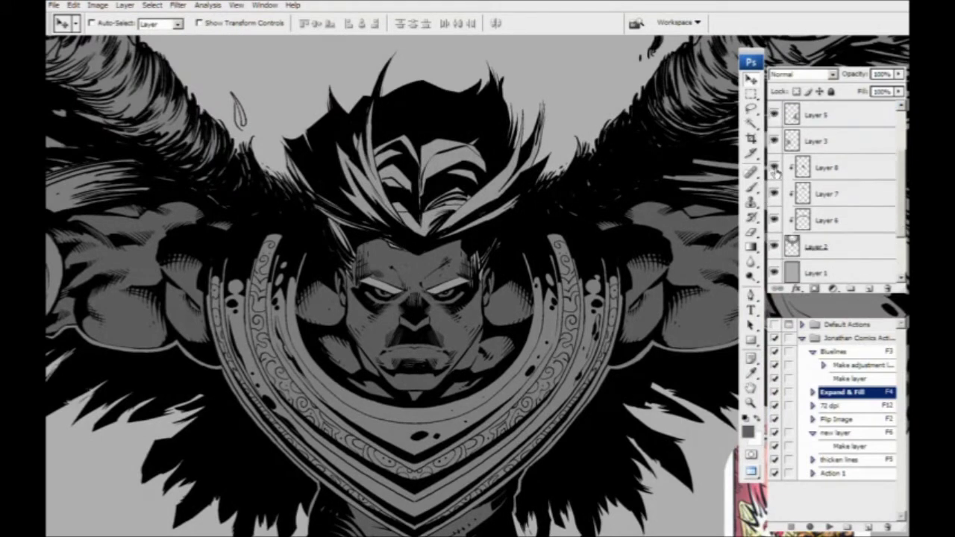
{"action": "left_click", "coordinate": [833, 196]}
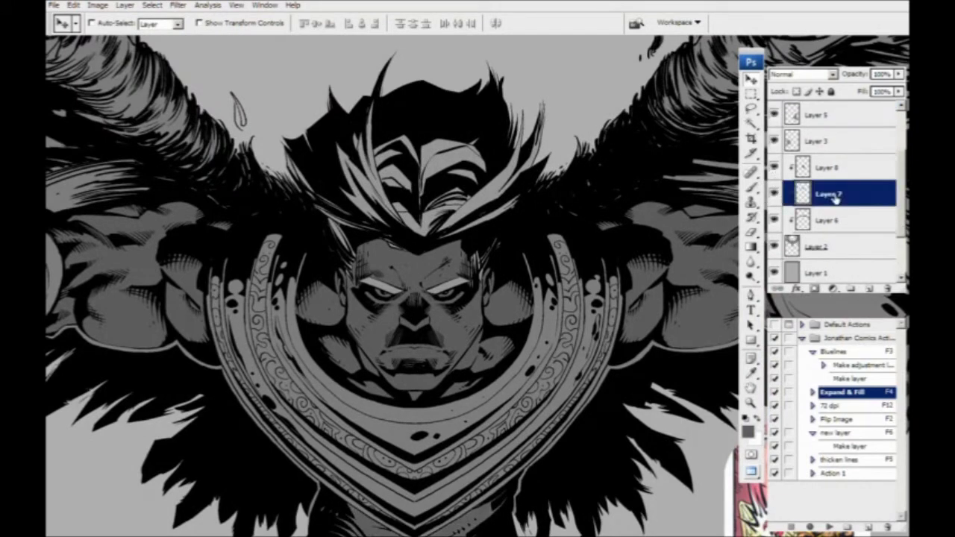
{"action": "left_click", "coordinate": [871, 290]}
Sample the hair's lighter grey and brush it onto the lower-left part of the collar's inner rim on the new clipped layer.
{"action": "key", "text": "i"}
{"action": "left_click", "coordinate": [466, 210]}
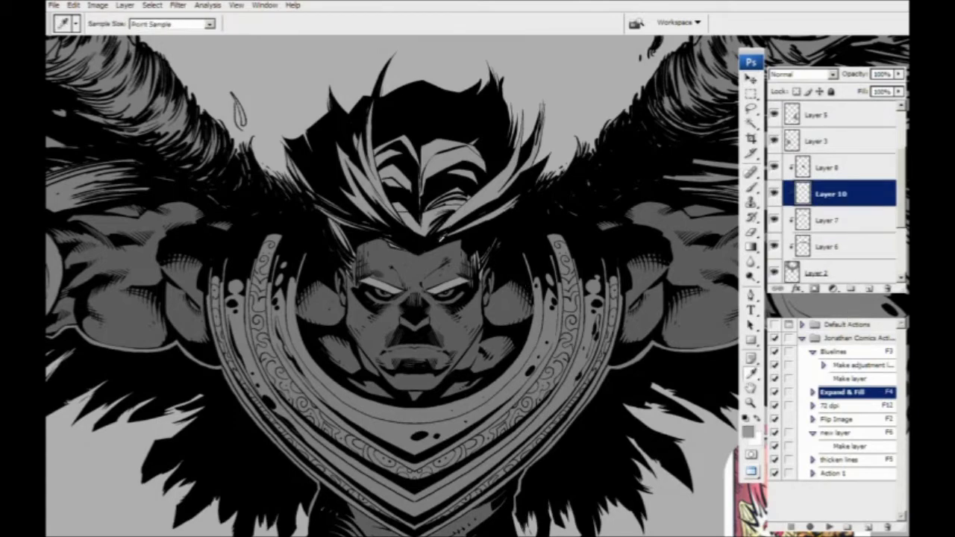
{"action": "key", "text": "b"}
{"action": "left_click_drag", "start_coordinate": [306, 369], "coordinate": [328, 327]}
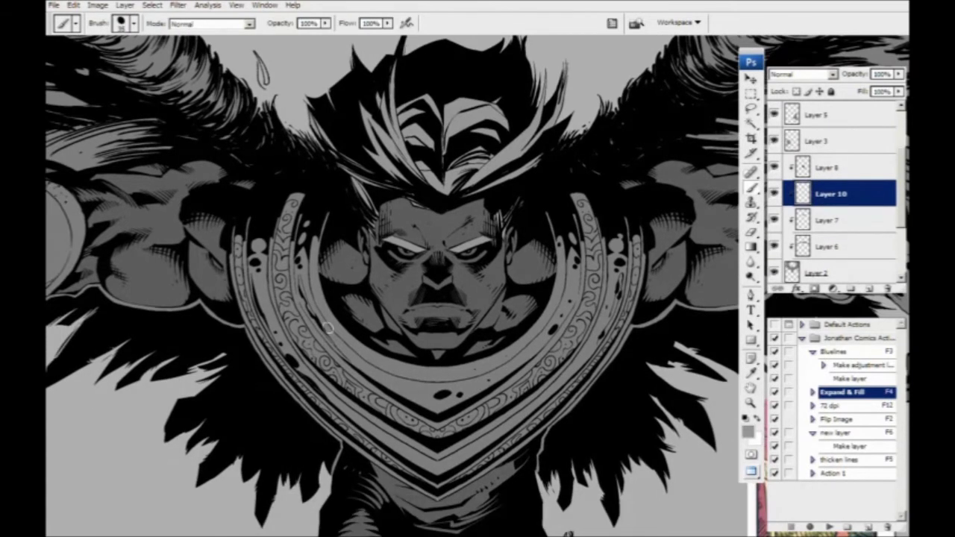
{"action": "key", "text": "ctrl+plus"}
{"action": "key", "text": "ctrl+plus"}
{"action": "mouse_move", "coordinate": [257, 416]}
{"action": "left_mouse_down"}
{"action": "mouse_move", "coordinate": [338, 388]}
{"action": "mouse_move", "coordinate": [316, 381]}
{"action": "mouse_move", "coordinate": [333, 391]}
{"action": "left_mouse_up"}
{"action": "mouse_move", "coordinate": [390, 425]}
{"action": "left_mouse_down"}
{"action": "mouse_move", "coordinate": [337, 402]}
{"action": "mouse_move", "coordinate": [350, 408]}
{"action": "mouse_move", "coordinate": [285, 341]}
{"action": "mouse_move", "coordinate": [319, 384]}
{"action": "left_mouse_up"}
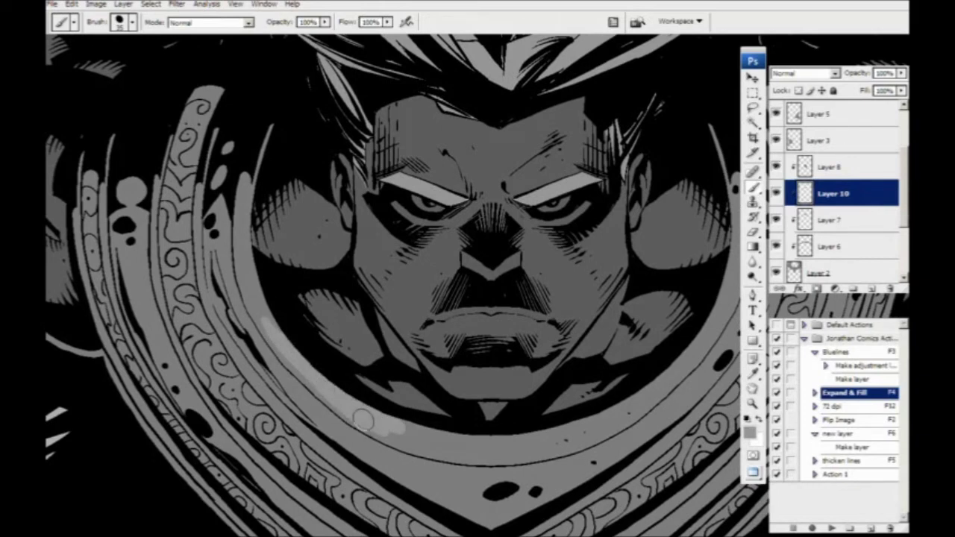
{"action": "left_click_drag", "start_coordinate": [369, 422], "coordinate": [373, 440]}
{"action": "left_click_drag", "start_coordinate": [408, 308], "coordinate": [421, 334]}
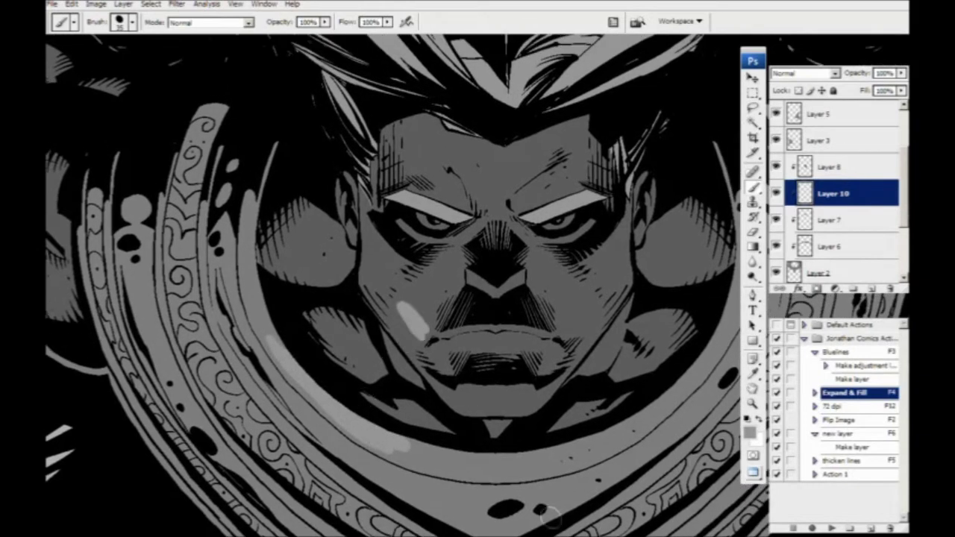
{"action": "key", "text": "ctrl+z"}
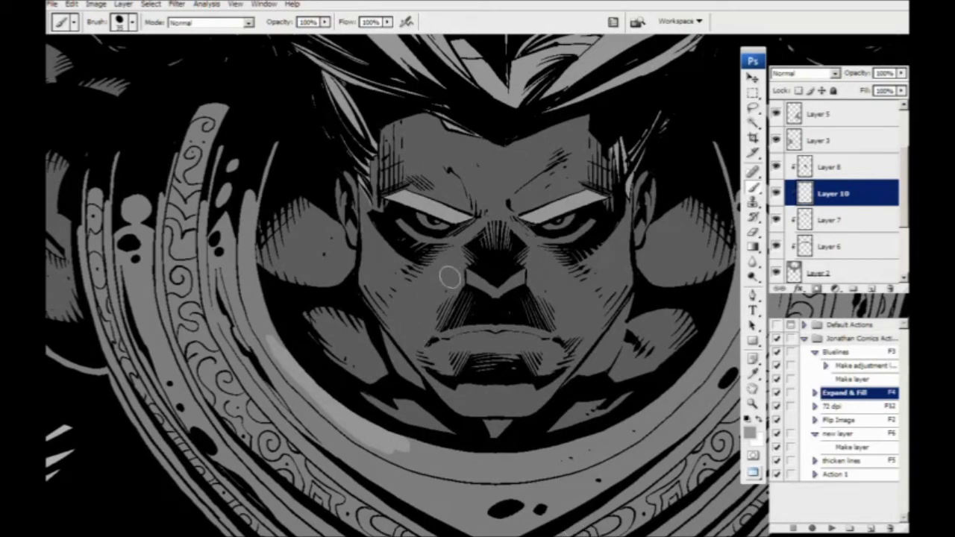
{"action": "mouse_move", "coordinate": [450, 279]}
{"action": "left_mouse_down"}
{"action": "mouse_move", "coordinate": [413, 280]}
{"action": "mouse_move", "coordinate": [383, 259]}
{"action": "left_mouse_up"}
{"action": "key", "text": "ctrl+z"}
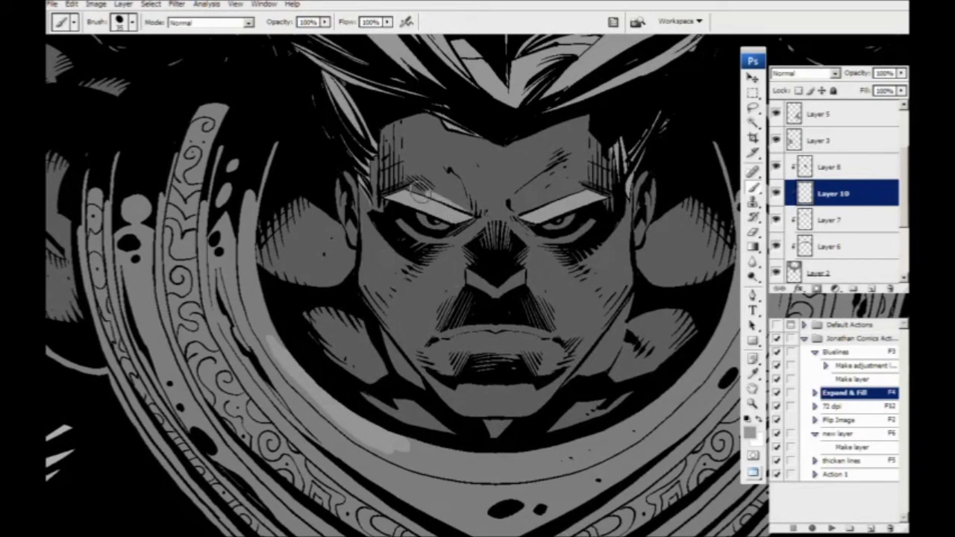
{"action": "key", "text": "ctrl+z"}
Hide the interface panels, reduce the brush size, and paint the left side of the collar's inner rim in the lighter grey.
{"action": "left_click_drag", "start_coordinate": [323, 330], "coordinate": [302, 437]}
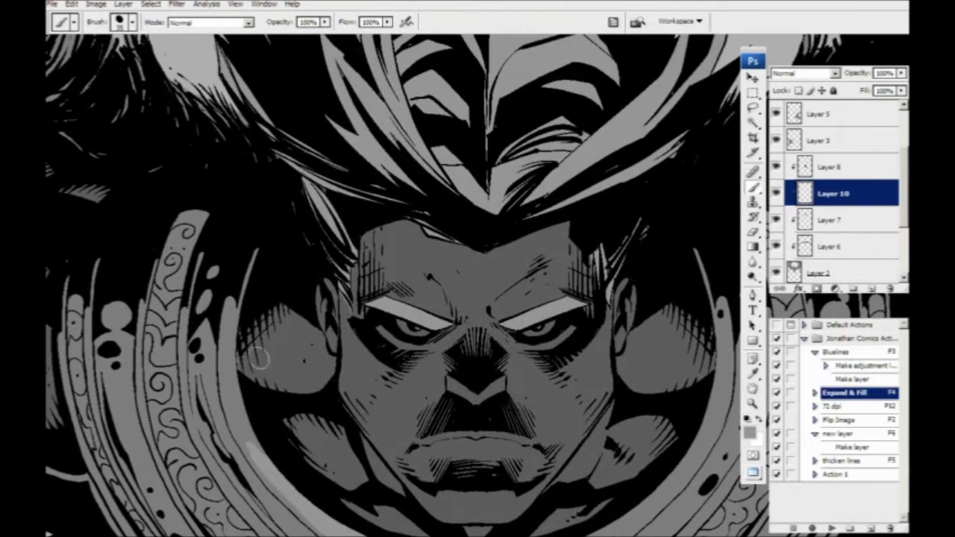
{"action": "left_click_drag", "start_coordinate": [259, 432], "coordinate": [374, 282]}
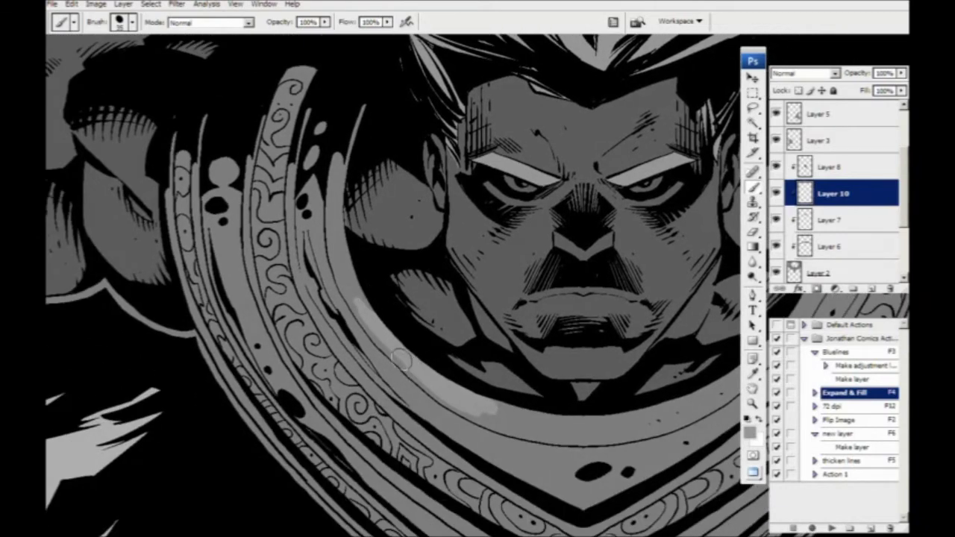
{"action": "left_click_drag", "start_coordinate": [399, 358], "coordinate": [371, 401]}
{"action": "left_click_drag", "start_coordinate": [336, 144], "coordinate": [317, 200]}
{"action": "key", "text": "ctrl+plus"}
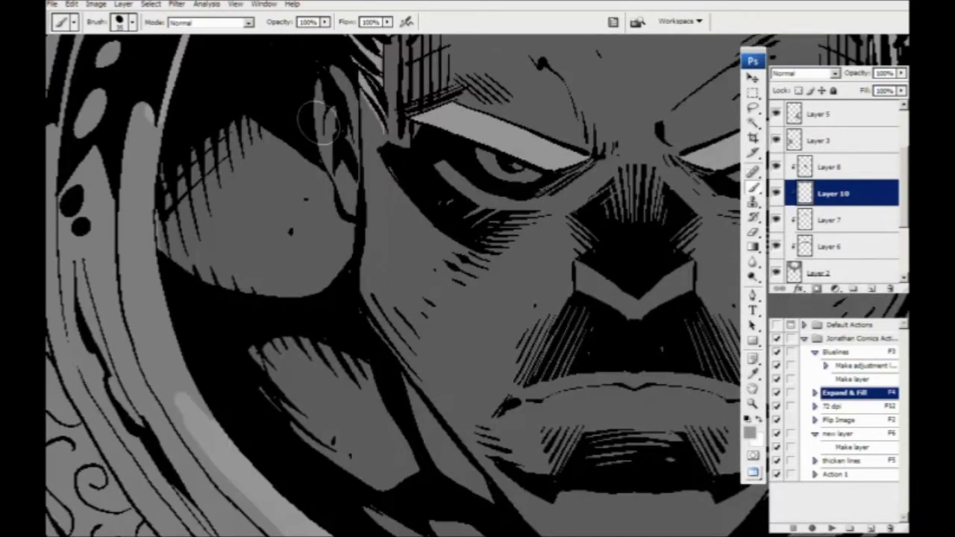
{"action": "key", "text": "Tab"}
{"action": "left_click_drag", "start_coordinate": [260, 290], "coordinate": [471, 396]}
{"action": "key", "text": "bracketleft"}
{"action": "key", "text": "bracketleft"}
{"action": "key", "text": "bracketleft"}
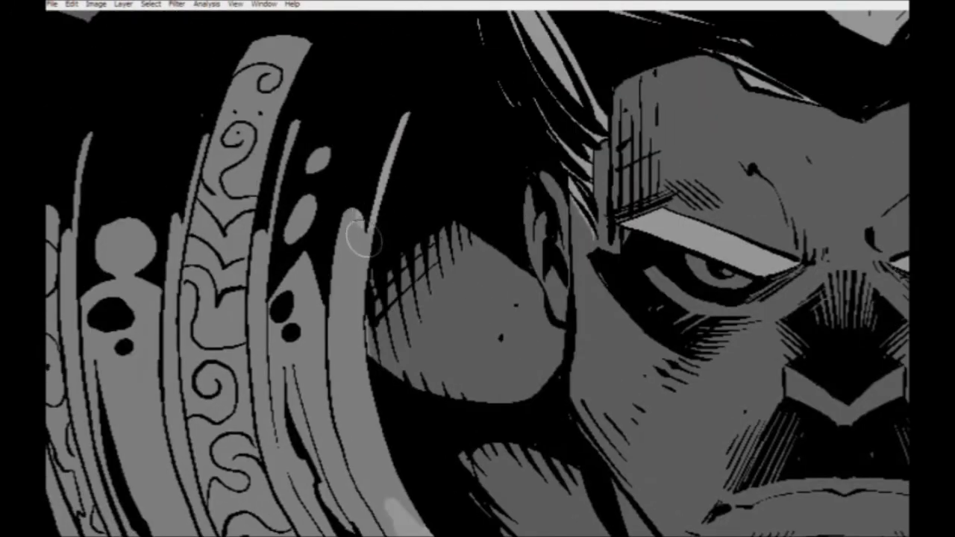
{"action": "mouse_move", "coordinate": [370, 219]}
{"action": "left_mouse_down"}
{"action": "mouse_move", "coordinate": [336, 280]}
{"action": "mouse_move", "coordinate": [348, 317]}
{"action": "mouse_move", "coordinate": [359, 276]}
{"action": "mouse_move", "coordinate": [351, 319]}
{"action": "mouse_move", "coordinate": [364, 399]}
{"action": "mouse_move", "coordinate": [335, 320]}
{"action": "mouse_move", "coordinate": [333, 380]}
{"action": "mouse_move", "coordinate": [316, 241]}
{"action": "mouse_move", "coordinate": [368, 315]}
{"action": "mouse_move", "coordinate": [407, 395]}
{"action": "mouse_move", "coordinate": [321, 239]}
{"action": "mouse_move", "coordinate": [323, 293]}
{"action": "mouse_move", "coordinate": [365, 377]}
{"action": "mouse_move", "coordinate": [348, 358]}
{"action": "mouse_move", "coordinate": [390, 408]}
{"action": "left_mouse_up"}
{"action": "mouse_move", "coordinate": [398, 422]}
{"action": "left_mouse_down"}
{"action": "mouse_move", "coordinate": [247, 224]}
{"action": "mouse_move", "coordinate": [358, 340]}
{"action": "mouse_move", "coordinate": [337, 317]}
{"action": "left_mouse_up"}
{"action": "left_click_drag", "start_coordinate": [368, 347], "coordinate": [462, 400]}
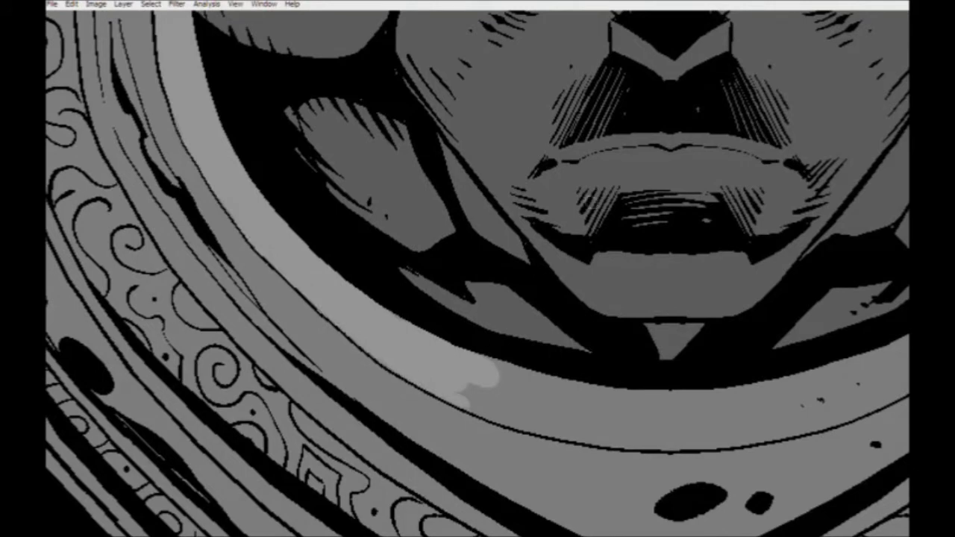
Trace the outer edge of the collar's inner rim in lighter grey, from below the chin up to its right tip.
{"action": "left_click_drag", "start_coordinate": [594, 361], "coordinate": [690, 344]}
{"action": "mouse_move", "coordinate": [565, 377]}
{"action": "left_mouse_down"}
{"action": "mouse_move", "coordinate": [497, 349]}
{"action": "mouse_move", "coordinate": [548, 365]}
{"action": "left_mouse_up"}
{"action": "mouse_move", "coordinate": [563, 372]}
{"action": "left_mouse_down"}
{"action": "mouse_move", "coordinate": [706, 393]}
{"action": "mouse_move", "coordinate": [617, 377]}
{"action": "mouse_move", "coordinate": [559, 383]}
{"action": "mouse_move", "coordinate": [719, 372]}
{"action": "left_mouse_up"}
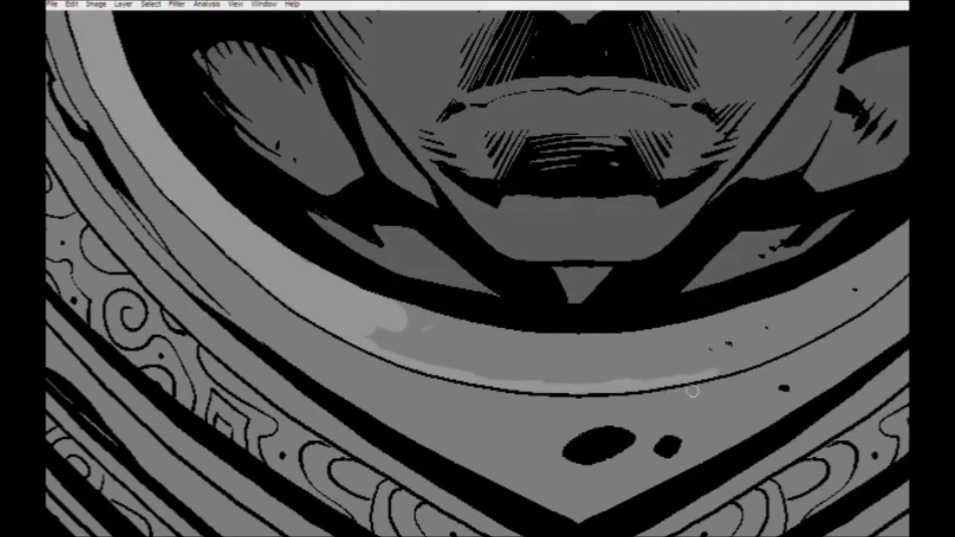
{"action": "mouse_move", "coordinate": [691, 343]}
{"action": "left_mouse_down"}
{"action": "mouse_move", "coordinate": [656, 319]}
{"action": "mouse_move", "coordinate": [677, 302]}
{"action": "left_mouse_up"}
{"action": "left_click_drag", "start_coordinate": [690, 339], "coordinate": [804, 297]}
{"action": "mouse_move", "coordinate": [864, 259]}
{"action": "left_mouse_down"}
{"action": "mouse_move", "coordinate": [711, 316]}
{"action": "mouse_move", "coordinate": [841, 185]}
{"action": "left_mouse_up"}
{"action": "mouse_move", "coordinate": [842, 186]}
{"action": "left_mouse_down"}
{"action": "mouse_move", "coordinate": [732, 297]}
{"action": "mouse_move", "coordinate": [799, 203]}
{"action": "mouse_move", "coordinate": [821, 144]}
{"action": "mouse_move", "coordinate": [727, 294]}
{"action": "left_mouse_up"}
{"action": "mouse_move", "coordinate": [718, 337]}
{"action": "left_mouse_down"}
{"action": "mouse_move", "coordinate": [732, 217]}
{"action": "mouse_move", "coordinate": [723, 103]}
{"action": "mouse_move", "coordinate": [722, 342]}
{"action": "left_mouse_up"}
{"action": "mouse_move", "coordinate": [670, 234]}
{"action": "left_mouse_down"}
{"action": "mouse_move", "coordinate": [707, 356]}
{"action": "mouse_move", "coordinate": [713, 330]}
{"action": "mouse_move", "coordinate": [731, 361]}
{"action": "left_mouse_up"}
{"action": "mouse_move", "coordinate": [674, 353]}
{"action": "left_mouse_down"}
{"action": "mouse_move", "coordinate": [715, 188]}
{"action": "mouse_move", "coordinate": [754, 247]}
{"action": "mouse_move", "coordinate": [754, 312]}
{"action": "left_mouse_up"}
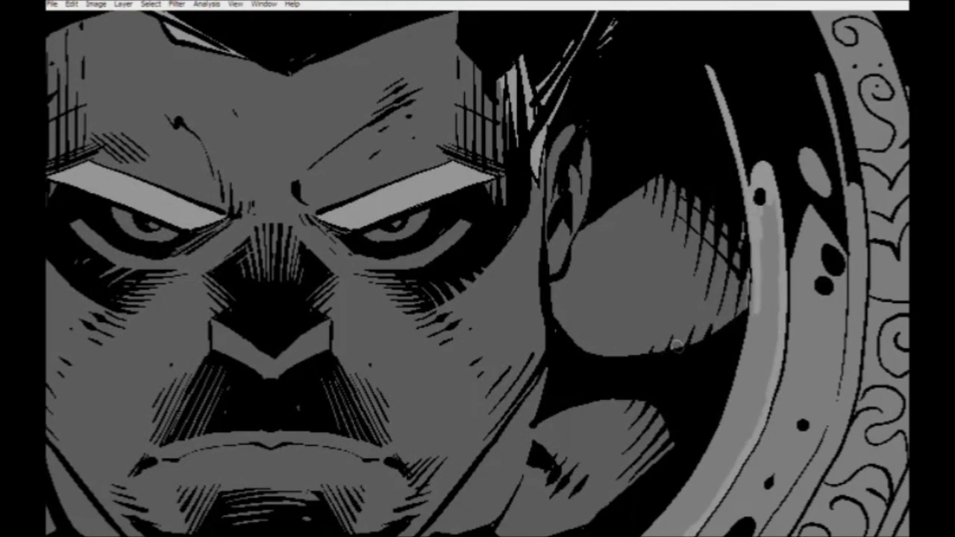
Trace the right side's inner edge of the inner rim back to the painted left part and fill the enclosed area lighter grey.
{"action": "left_click_drag", "start_coordinate": [669, 300], "coordinate": [687, 260]}
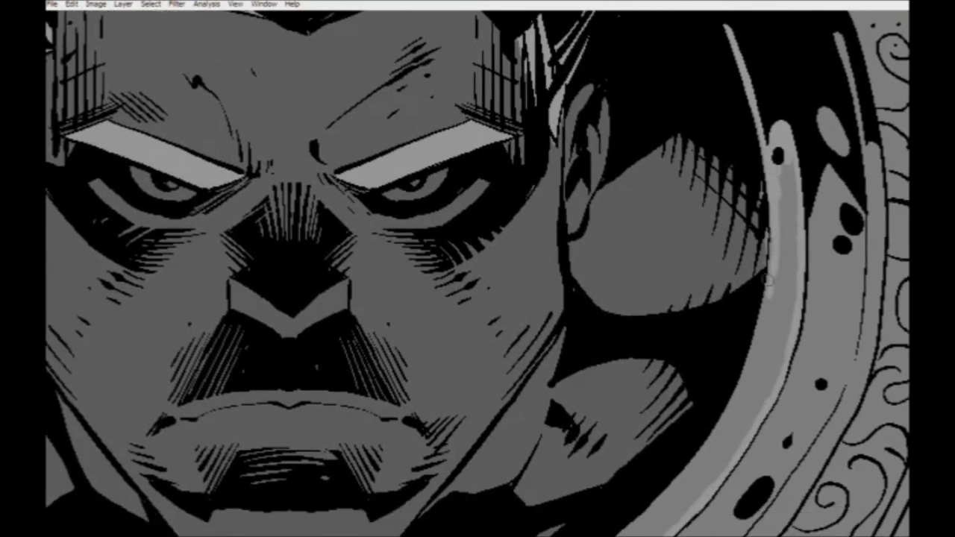
{"action": "left_click_drag", "start_coordinate": [678, 449], "coordinate": [773, 303]}
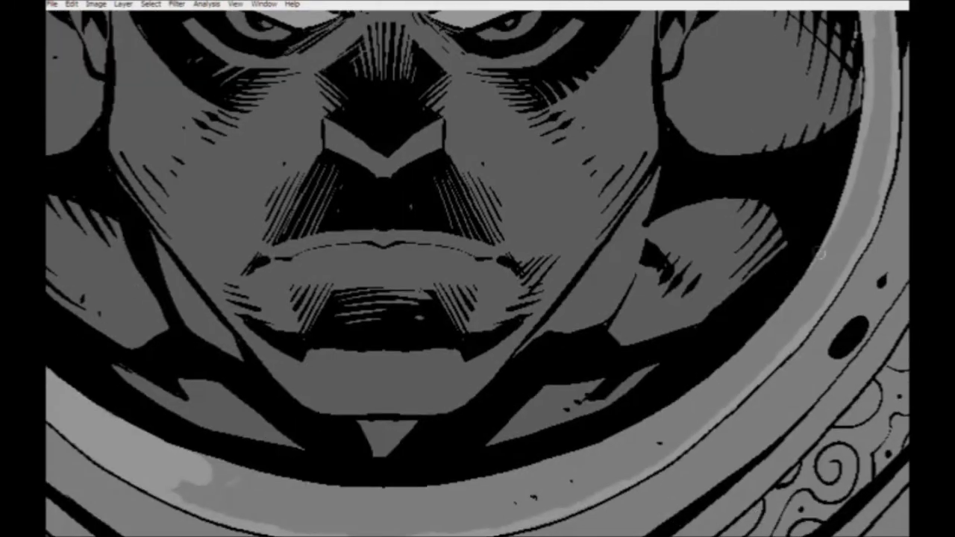
{"action": "left_click_drag", "start_coordinate": [646, 420], "coordinate": [800, 312]}
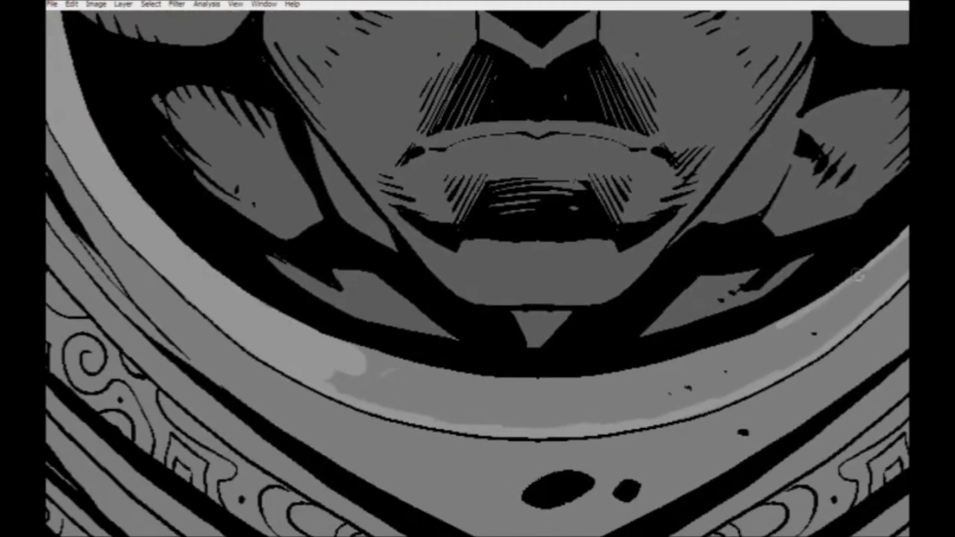
{"action": "mouse_move", "coordinate": [582, 380]}
{"action": "left_mouse_down"}
{"action": "mouse_move", "coordinate": [462, 377]}
{"action": "mouse_move", "coordinate": [386, 359]}
{"action": "left_mouse_up"}
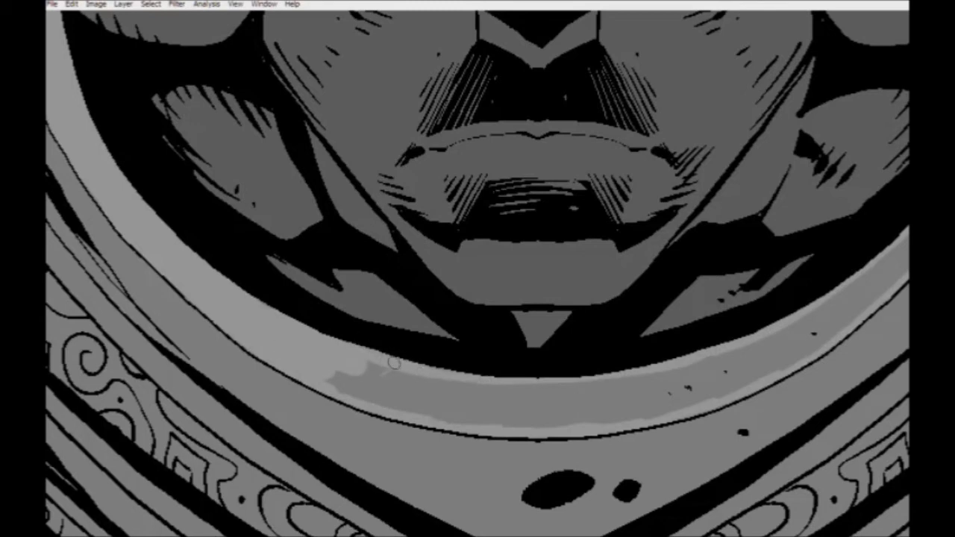
{"action": "left_click", "coordinate": [474, 403]}
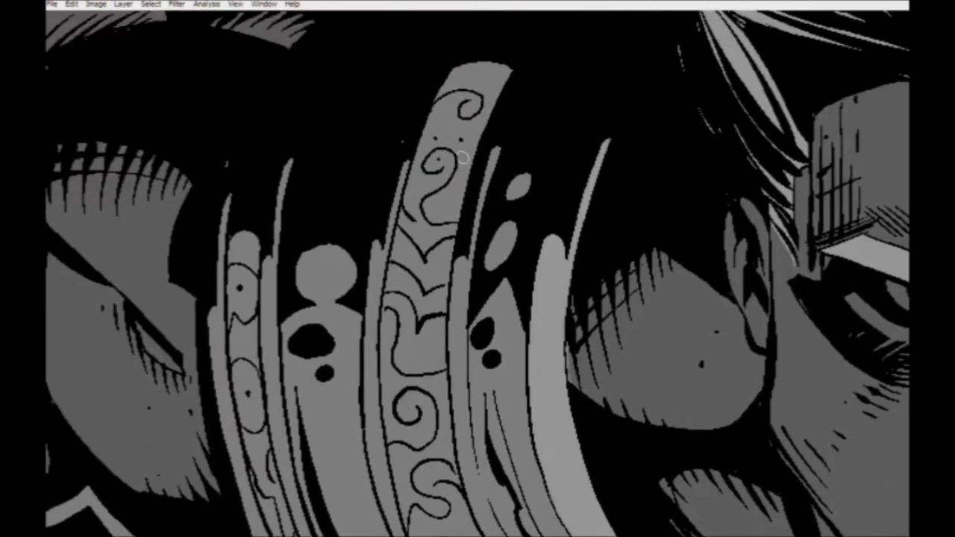
Paint the inner border of the wide ornate band lighter grey, from its left tip down toward the collar's point.
{"action": "mouse_move", "coordinate": [489, 174]}
{"action": "left_mouse_down"}
{"action": "mouse_move", "coordinate": [461, 272]}
{"action": "mouse_move", "coordinate": [457, 358]}
{"action": "left_mouse_up"}
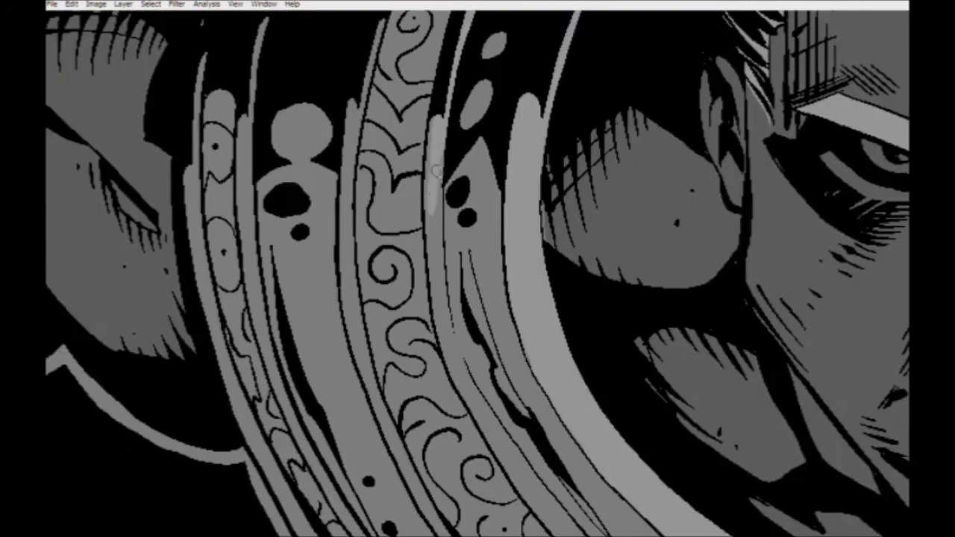
{"action": "mouse_move", "coordinate": [436, 171]}
{"action": "left_mouse_down"}
{"action": "mouse_move", "coordinate": [438, 143]}
{"action": "mouse_move", "coordinate": [436, 258]}
{"action": "left_mouse_up"}
{"action": "left_click_drag", "start_coordinate": [449, 328], "coordinate": [475, 395]}
{"action": "left_click_drag", "start_coordinate": [511, 467], "coordinate": [368, 276]}
{"action": "mouse_move", "coordinate": [334, 206]}
{"action": "left_mouse_down"}
{"action": "mouse_move", "coordinate": [392, 295]}
{"action": "mouse_move", "coordinate": [466, 381]}
{"action": "left_mouse_up"}
{"action": "mouse_move", "coordinate": [466, 381]}
{"action": "left_mouse_down"}
{"action": "mouse_move", "coordinate": [315, 252]}
{"action": "mouse_move", "coordinate": [552, 439]}
{"action": "mouse_move", "coordinate": [647, 495]}
{"action": "mouse_move", "coordinate": [634, 491]}
{"action": "left_mouse_up"}
{"action": "left_click_drag", "start_coordinate": [550, 438], "coordinate": [688, 511]}
{"action": "left_click_drag", "start_coordinate": [637, 483], "coordinate": [726, 525]}
{"action": "left_click_drag", "start_coordinate": [659, 437], "coordinate": [396, 332]}
Paint the wide ornate band's inner border lighter grey down the right side of the collar.
{"action": "mouse_move", "coordinate": [700, 229]}
{"action": "left_mouse_down"}
{"action": "mouse_move", "coordinate": [572, 440]}
{"action": "mouse_move", "coordinate": [681, 190]}
{"action": "left_mouse_up"}
{"action": "mouse_move", "coordinate": [716, 238]}
{"action": "left_mouse_down"}
{"action": "mouse_move", "coordinate": [718, 311]}
{"action": "mouse_move", "coordinate": [719, 216]}
{"action": "left_mouse_up"}
{"action": "mouse_move", "coordinate": [728, 155]}
{"action": "left_mouse_down"}
{"action": "mouse_move", "coordinate": [729, 234]}
{"action": "mouse_move", "coordinate": [727, 192]}
{"action": "mouse_move", "coordinate": [728, 220]}
{"action": "left_mouse_up"}
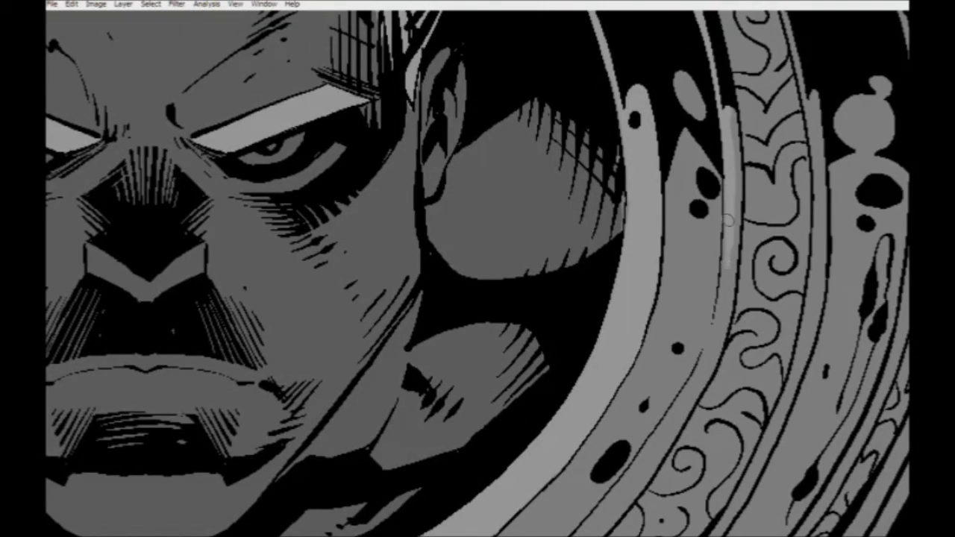
{"action": "left_click_drag", "start_coordinate": [728, 256], "coordinate": [712, 334]}
{"action": "left_click_drag", "start_coordinate": [724, 277], "coordinate": [713, 327]}
{"action": "left_click_drag", "start_coordinate": [655, 436], "coordinate": [765, 261]}
{"action": "left_click_drag", "start_coordinate": [795, 221], "coordinate": [779, 249]}
{"action": "left_click_drag", "start_coordinate": [716, 319], "coordinate": [753, 276]}
{"action": "left_click_drag", "start_coordinate": [802, 217], "coordinate": [687, 356]}
{"action": "left_click_drag", "start_coordinate": [642, 389], "coordinate": [731, 307]}
{"action": "mouse_move", "coordinate": [783, 267]}
{"action": "left_mouse_down"}
{"action": "mouse_move", "coordinate": [639, 386]}
{"action": "mouse_move", "coordinate": [746, 302]}
{"action": "mouse_move", "coordinate": [660, 372]}
{"action": "mouse_move", "coordinate": [501, 456]}
{"action": "mouse_move", "coordinate": [604, 409]}
{"action": "left_mouse_up"}
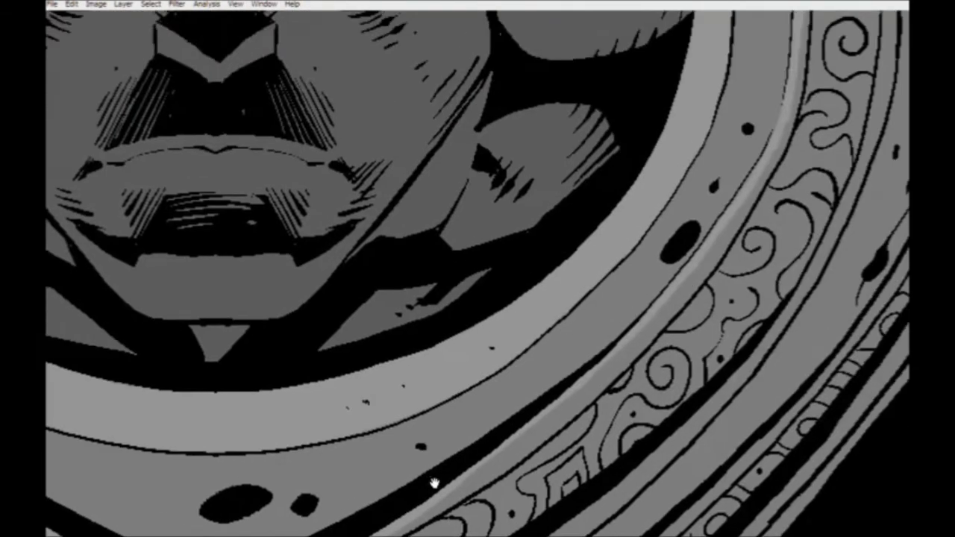
Paint the outer border of the wide ornate band lighter grey, from its right tip down to the collar's point.
{"action": "scroll", "coordinate": [542, 410], "scroll_direction": "up", "scroll_amount": 2}
{"action": "left_click_drag", "start_coordinate": [610, 17], "coordinate": [557, 197]}
{"action": "left_click_drag", "start_coordinate": [553, 131], "coordinate": [599, 123]}
{"action": "mouse_move", "coordinate": [655, 200]}
{"action": "left_mouse_down"}
{"action": "mouse_move", "coordinate": [689, 291]}
{"action": "mouse_move", "coordinate": [682, 422]}
{"action": "left_mouse_up"}
{"action": "scroll", "coordinate": [681, 422], "scroll_direction": "down", "scroll_amount": 3}
{"action": "mouse_move", "coordinate": [677, 176]}
{"action": "left_mouse_down"}
{"action": "mouse_move", "coordinate": [676, 257]}
{"action": "mouse_move", "coordinate": [661, 328]}
{"action": "mouse_move", "coordinate": [642, 361]}
{"action": "left_mouse_up"}
{"action": "scroll", "coordinate": [642, 361], "scroll_direction": "down", "scroll_amount": 3}
{"action": "left_click_drag", "start_coordinate": [741, 98], "coordinate": [686, 246]}
{"action": "left_click_drag", "start_coordinate": [613, 324], "coordinate": [669, 274]}
{"action": "mouse_move", "coordinate": [750, 170]}
{"action": "left_mouse_down"}
{"action": "mouse_move", "coordinate": [676, 301]}
{"action": "mouse_move", "coordinate": [694, 260]}
{"action": "mouse_move", "coordinate": [747, 195]}
{"action": "left_mouse_up"}
{"action": "mouse_move", "coordinate": [786, 170]}
{"action": "left_mouse_down"}
{"action": "mouse_move", "coordinate": [609, 356]}
{"action": "mouse_move", "coordinate": [520, 418]}
{"action": "mouse_move", "coordinate": [720, 234]}
{"action": "mouse_move", "coordinate": [410, 426]}
{"action": "left_mouse_up"}
Continue the wide ornate band's outer border in lighter grey from the collar's point along its lower left side.
{"action": "left_click_drag", "start_coordinate": [228, 345], "coordinate": [476, 389]}
{"action": "mouse_move", "coordinate": [615, 446]}
{"action": "left_mouse_down"}
{"action": "mouse_move", "coordinate": [653, 464]}
{"action": "mouse_move", "coordinate": [409, 328]}
{"action": "left_mouse_up"}
{"action": "left_click_drag", "start_coordinate": [491, 373], "coordinate": [421, 329]}
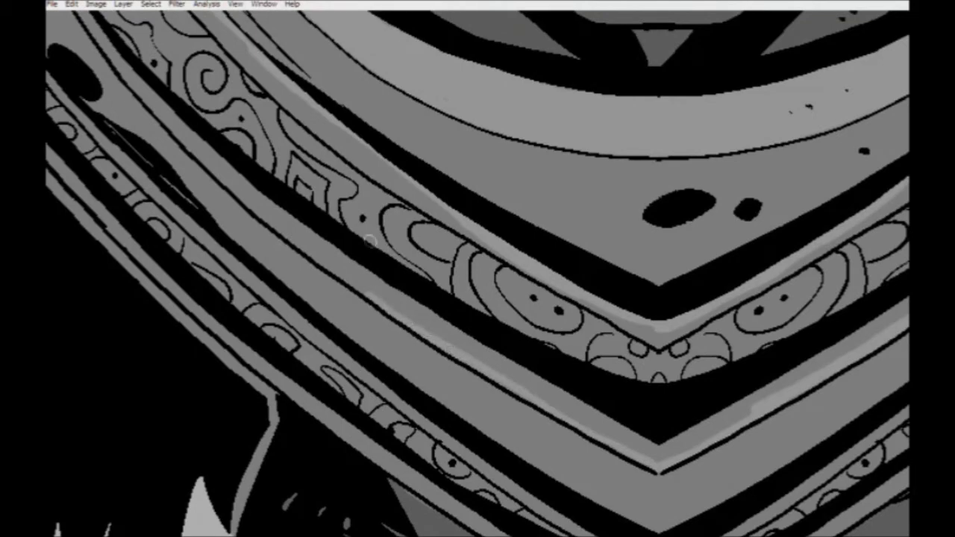
{"action": "left_click_drag", "start_coordinate": [273, 252], "coordinate": [460, 374]}
{"action": "mouse_move", "coordinate": [546, 408]}
{"action": "left_mouse_down"}
{"action": "mouse_move", "coordinate": [440, 330]}
{"action": "mouse_move", "coordinate": [344, 236]}
{"action": "mouse_move", "coordinate": [479, 368]}
{"action": "mouse_move", "coordinate": [437, 319]}
{"action": "left_mouse_up"}
{"action": "left_click_drag", "start_coordinate": [483, 373], "coordinate": [380, 226]}
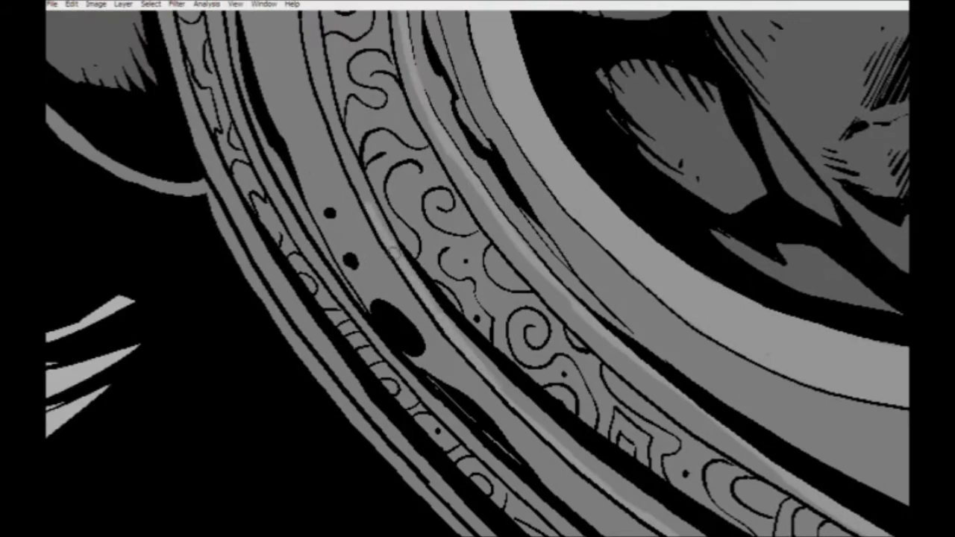
Carry the wide ornate band's outer border in lighter grey up the left side to its tip.
{"action": "left_click_drag", "start_coordinate": [341, 149], "coordinate": [447, 315]}
{"action": "left_click_drag", "start_coordinate": [485, 394], "coordinate": [447, 300]}
{"action": "left_click_drag", "start_coordinate": [471, 362], "coordinate": [437, 277]}
{"action": "left_click_drag", "start_coordinate": [458, 332], "coordinate": [424, 240]}
{"action": "left_click_drag", "start_coordinate": [417, 236], "coordinate": [456, 339]}
{"action": "left_click_drag", "start_coordinate": [476, 386], "coordinate": [457, 313]}
{"action": "left_click_drag", "start_coordinate": [469, 371], "coordinate": [451, 287]}
{"action": "mouse_move", "coordinate": [448, 277]}
{"action": "left_mouse_down"}
{"action": "mouse_move", "coordinate": [468, 391]}
{"action": "mouse_move", "coordinate": [471, 227]}
{"action": "left_mouse_up"}
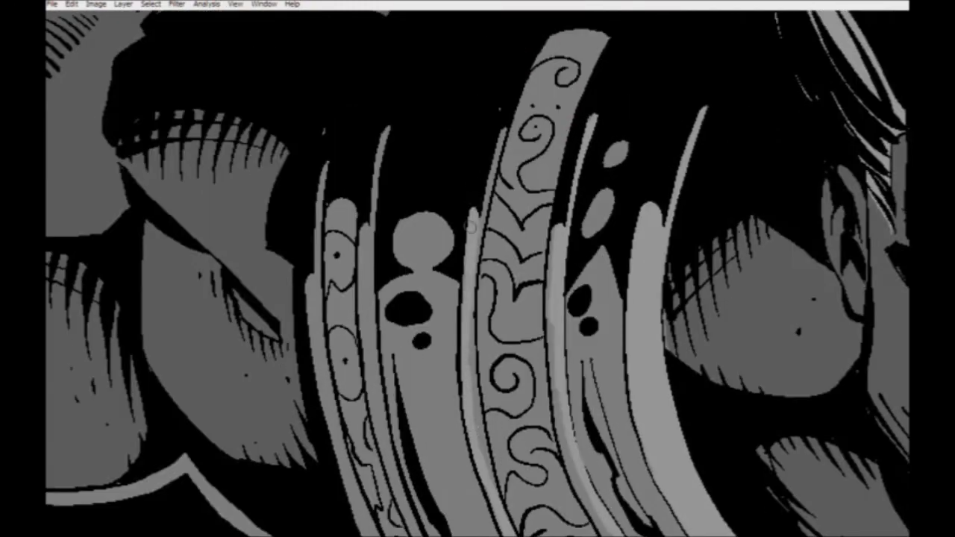
Close the outline at the wide ornate band's left tip and fill the scrollwork between its borders with lighter grey.
{"action": "left_click_drag", "start_coordinate": [505, 73], "coordinate": [484, 221]}
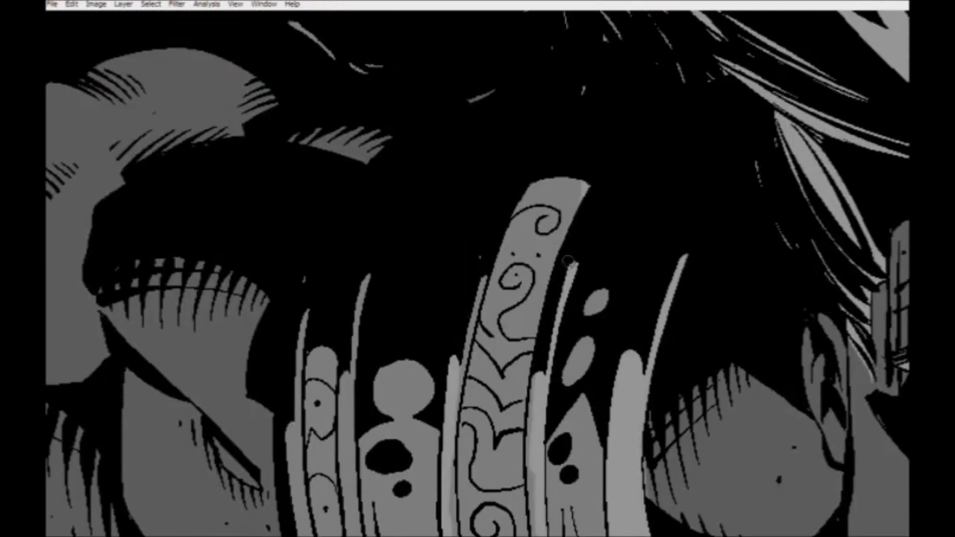
{"action": "left_click_drag", "start_coordinate": [548, 337], "coordinate": [428, 135]}
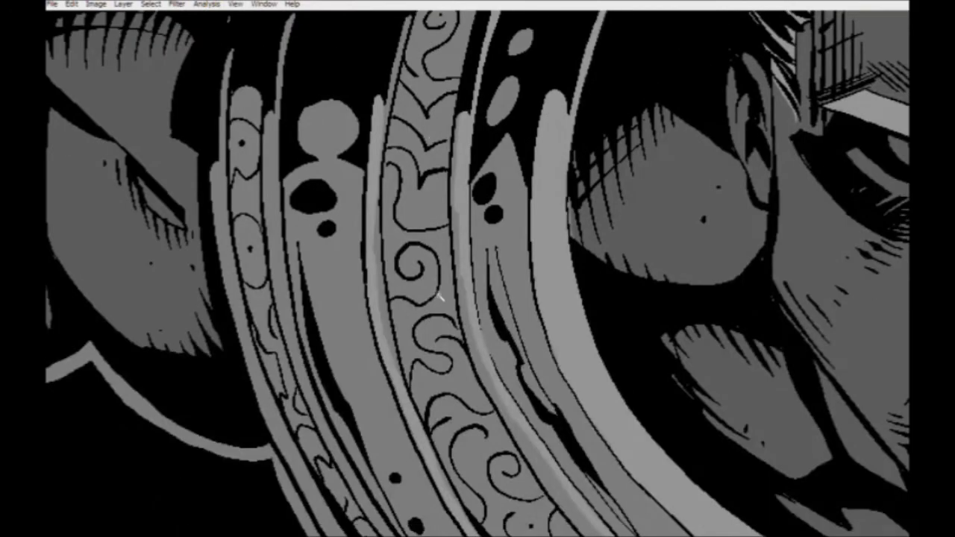
{"action": "left_click", "coordinate": [393, 346]}
{"action": "left_click_drag", "start_coordinate": [297, 334], "coordinate": [364, 398]}
{"action": "left_click_drag", "start_coordinate": [287, 319], "coordinate": [358, 406]}
{"action": "left_click_drag", "start_coordinate": [372, 343], "coordinate": [400, 393]}
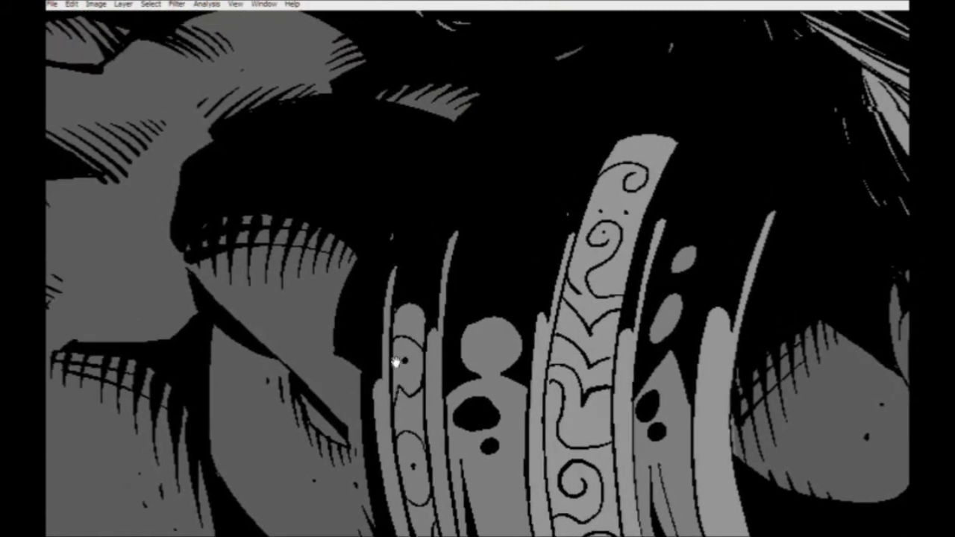
Paint the inner border of the narrow ornate band lighter grey, from its left tip down to the collar's point.
{"action": "scroll", "coordinate": [395, 361], "scroll_direction": "down", "scroll_amount": 3}
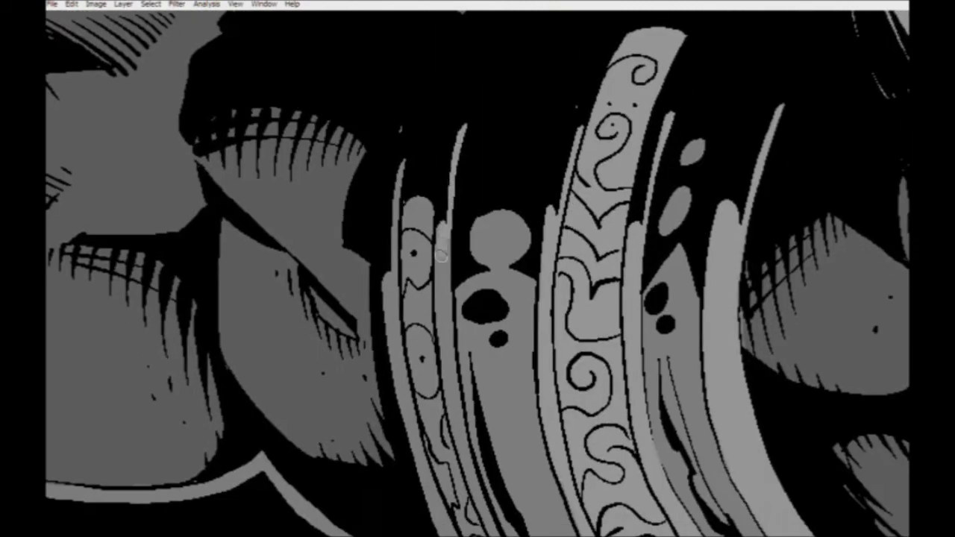
{"action": "scroll", "coordinate": [442, 257], "scroll_direction": "down", "scroll_amount": 3}
{"action": "mouse_move", "coordinate": [417, 232]}
{"action": "left_mouse_down"}
{"action": "mouse_move", "coordinate": [468, 430]}
{"action": "mouse_move", "coordinate": [378, 247]}
{"action": "left_mouse_up"}
{"action": "mouse_move", "coordinate": [367, 211]}
{"action": "left_mouse_down"}
{"action": "mouse_move", "coordinate": [420, 315]}
{"action": "mouse_move", "coordinate": [500, 427]}
{"action": "mouse_move", "coordinate": [359, 267]}
{"action": "mouse_move", "coordinate": [563, 458]}
{"action": "left_mouse_up"}
{"action": "scroll", "coordinate": [563, 458], "scroll_direction": "down", "scroll_amount": 3}
{"action": "scroll", "coordinate": [338, 279], "scroll_direction": "down", "scroll_amount": 3}
{"action": "mouse_move", "coordinate": [223, 173]}
{"action": "left_mouse_down"}
{"action": "mouse_move", "coordinate": [477, 379]}
{"action": "mouse_move", "coordinate": [596, 458]}
{"action": "mouse_move", "coordinate": [677, 493]}
{"action": "left_mouse_up"}
{"action": "scroll", "coordinate": [677, 494], "scroll_direction": "down", "scroll_amount": 3}
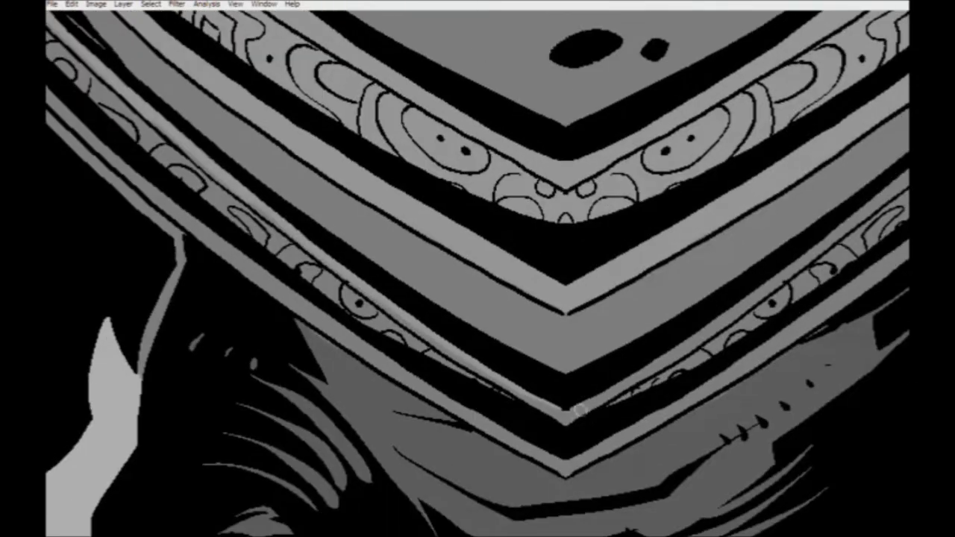
Paint the narrow ornate band's inner border lighter grey from the collar's point along its lower right side.
{"action": "left_click_drag", "start_coordinate": [569, 410], "coordinate": [792, 268]}
{"action": "mouse_move", "coordinate": [786, 269]}
{"action": "left_mouse_down"}
{"action": "mouse_move", "coordinate": [647, 364]}
{"action": "mouse_move", "coordinate": [774, 265]}
{"action": "mouse_move", "coordinate": [655, 361]}
{"action": "left_mouse_up"}
{"action": "mouse_move", "coordinate": [619, 394]}
{"action": "left_mouse_down"}
{"action": "mouse_move", "coordinate": [765, 266]}
{"action": "mouse_move", "coordinate": [641, 365]}
{"action": "mouse_move", "coordinate": [706, 303]}
{"action": "left_mouse_up"}
{"action": "mouse_move", "coordinate": [634, 370]}
{"action": "left_mouse_down"}
{"action": "mouse_move", "coordinate": [778, 211]}
{"action": "mouse_move", "coordinate": [698, 315]}
{"action": "left_mouse_up"}
{"action": "left_click_drag", "start_coordinate": [645, 387], "coordinate": [709, 299]}
{"action": "left_click_drag", "start_coordinate": [658, 361], "coordinate": [707, 291]}
{"action": "left_click_drag", "start_coordinate": [672, 343], "coordinate": [756, 218]}
Carry the narrow ornate band's inner border in lighter grey up the right side to its tip.
{"action": "left_click_drag", "start_coordinate": [726, 266], "coordinate": [771, 174]}
{"action": "left_click_drag", "start_coordinate": [778, 161], "coordinate": [710, 314]}
{"action": "left_click_drag", "start_coordinate": [670, 396], "coordinate": [712, 307]}
{"action": "left_click_drag", "start_coordinate": [683, 373], "coordinate": [724, 271]}
{"action": "mouse_move", "coordinate": [707, 308]}
{"action": "left_mouse_down"}
{"action": "mouse_move", "coordinate": [739, 194]}
{"action": "mouse_move", "coordinate": [706, 344]}
{"action": "mouse_move", "coordinate": [713, 305]}
{"action": "left_mouse_up"}
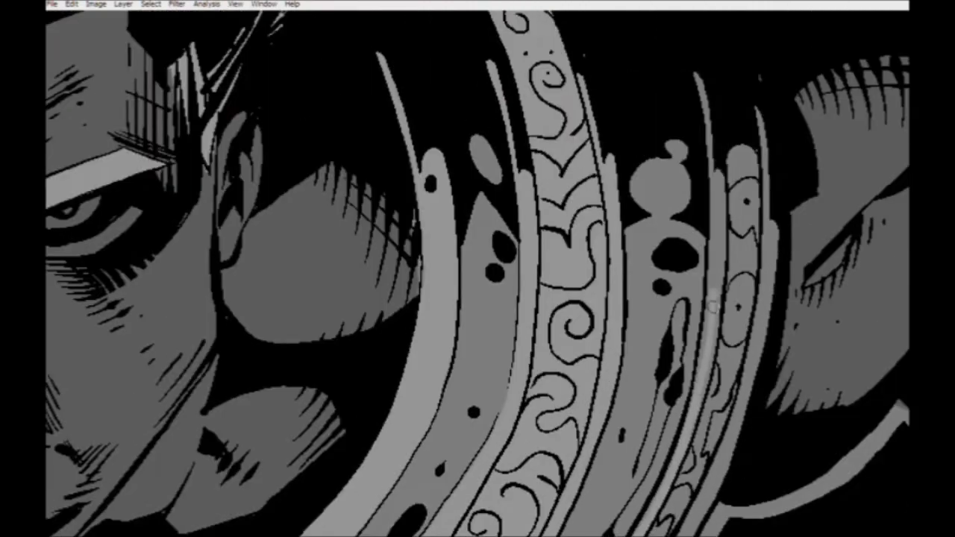
{"action": "mouse_move", "coordinate": [704, 354]}
{"action": "left_mouse_down"}
{"action": "mouse_move", "coordinate": [717, 181]}
{"action": "mouse_move", "coordinate": [713, 270]}
{"action": "left_mouse_up"}
{"action": "left_click_drag", "start_coordinate": [709, 214], "coordinate": [698, 139]}
Paint the collar's outermost rim lighter grey, from its right tip down to the point at the chest.
{"action": "left_click_drag", "start_coordinate": [730, 221], "coordinate": [724, 152]}
{"action": "left_click_drag", "start_coordinate": [744, 204], "coordinate": [750, 231]}
{"action": "mouse_move", "coordinate": [763, 250]}
{"action": "left_mouse_down"}
{"action": "mouse_move", "coordinate": [759, 171]}
{"action": "mouse_move", "coordinate": [764, 401]}
{"action": "left_mouse_up"}
{"action": "mouse_move", "coordinate": [743, 422]}
{"action": "left_mouse_down"}
{"action": "mouse_move", "coordinate": [758, 214]}
{"action": "mouse_move", "coordinate": [761, 261]}
{"action": "mouse_move", "coordinate": [725, 351]}
{"action": "mouse_move", "coordinate": [670, 425]}
{"action": "mouse_move", "coordinate": [742, 257]}
{"action": "left_mouse_up"}
{"action": "left_click_drag", "start_coordinate": [779, 212], "coordinate": [706, 330]}
{"action": "left_click_drag", "start_coordinate": [745, 277], "coordinate": [692, 349]}
{"action": "mouse_move", "coordinate": [665, 379]}
{"action": "left_mouse_down"}
{"action": "mouse_move", "coordinate": [776, 198]}
{"action": "mouse_move", "coordinate": [778, 208]}
{"action": "left_mouse_up"}
{"action": "mouse_move", "coordinate": [810, 163]}
{"action": "left_mouse_down"}
{"action": "mouse_move", "coordinate": [647, 353]}
{"action": "mouse_move", "coordinate": [581, 411]}
{"action": "mouse_move", "coordinate": [742, 242]}
{"action": "left_mouse_up"}
{"action": "left_click_drag", "start_coordinate": [778, 216], "coordinate": [661, 318]}
{"action": "left_click_drag", "start_coordinate": [710, 275], "coordinate": [604, 361]}
{"action": "mouse_move", "coordinate": [651, 320]}
{"action": "left_mouse_down"}
{"action": "mouse_move", "coordinate": [775, 213]}
{"action": "mouse_move", "coordinate": [612, 325]}
{"action": "mouse_move", "coordinate": [455, 413]}
{"action": "left_mouse_up"}
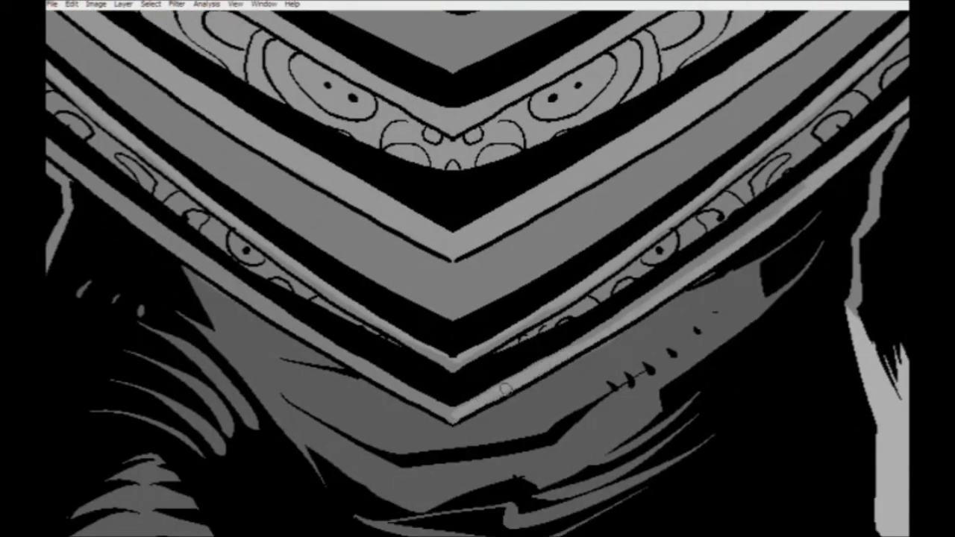
Paint the collar's outermost rim lighter grey from the chest point along its lower left side.
{"action": "left_click_drag", "start_coordinate": [370, 390], "coordinate": [506, 413]}
{"action": "left_click_drag", "start_coordinate": [587, 438], "coordinate": [384, 319]}
{"action": "mouse_move", "coordinate": [427, 351]}
{"action": "left_mouse_down"}
{"action": "mouse_move", "coordinate": [270, 240]}
{"action": "mouse_move", "coordinate": [402, 329]}
{"action": "left_mouse_up"}
{"action": "mouse_move", "coordinate": [451, 360]}
{"action": "left_mouse_down"}
{"action": "mouse_move", "coordinate": [295, 228]}
{"action": "mouse_move", "coordinate": [485, 367]}
{"action": "left_mouse_up"}
{"action": "left_click_drag", "start_coordinate": [513, 403], "coordinate": [428, 318]}
{"action": "left_click_drag", "start_coordinate": [474, 363], "coordinate": [373, 259]}
{"action": "left_click_drag", "start_coordinate": [404, 288], "coordinate": [344, 216]}
{"action": "left_click_drag", "start_coordinate": [325, 209], "coordinate": [547, 352]}
{"action": "left_click_drag", "start_coordinate": [487, 307], "coordinate": [499, 325]}
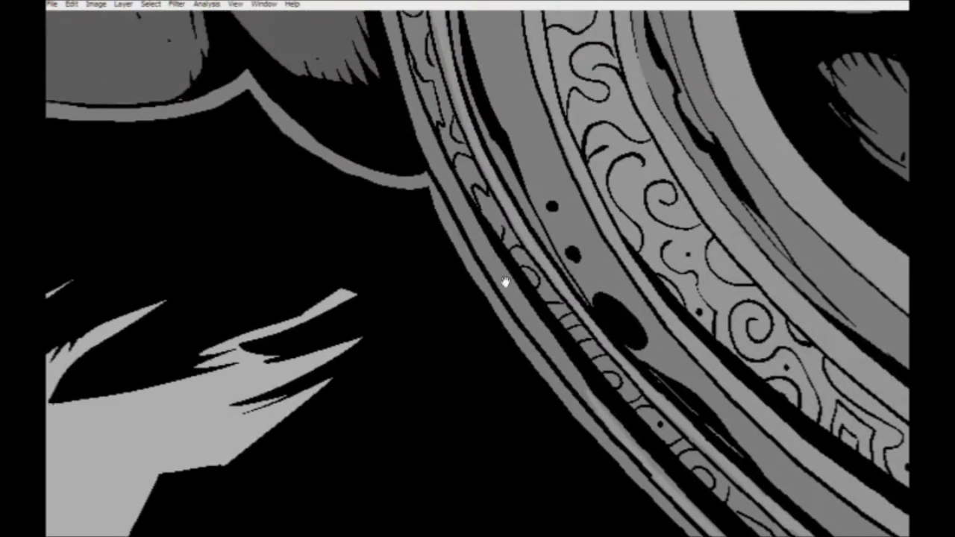
Carry the lighter grey on the collar's outermost rim up the left side to its tip.
{"action": "left_click_drag", "start_coordinate": [505, 264], "coordinate": [509, 278]}
{"action": "left_click_drag", "start_coordinate": [475, 327], "coordinate": [476, 349]}
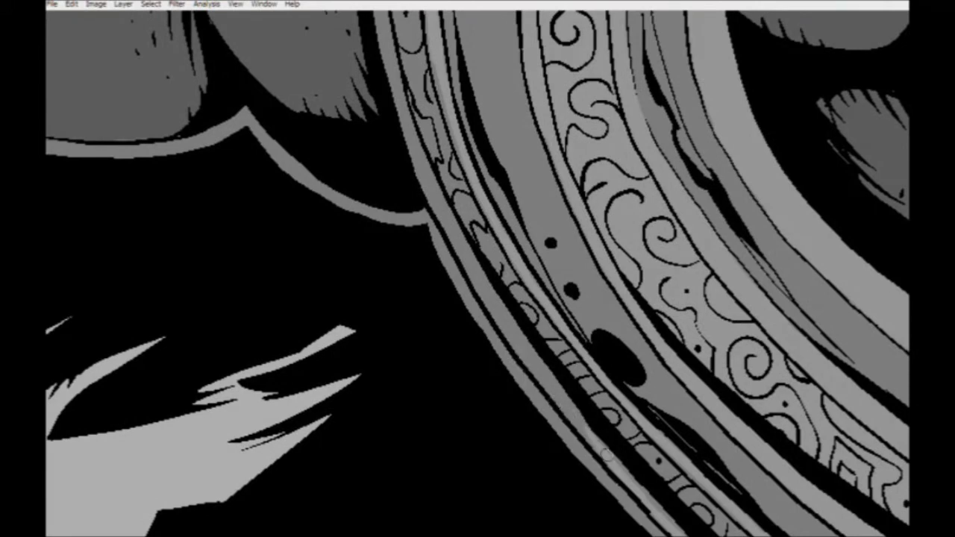
{"action": "mouse_move", "coordinate": [489, 299]}
{"action": "left_mouse_down"}
{"action": "mouse_move", "coordinate": [499, 319]}
{"action": "mouse_move", "coordinate": [489, 306]}
{"action": "left_mouse_up"}
{"action": "mouse_move", "coordinate": [547, 403]}
{"action": "left_mouse_down"}
{"action": "mouse_move", "coordinate": [437, 202]}
{"action": "mouse_move", "coordinate": [467, 326]}
{"action": "left_mouse_up"}
{"action": "mouse_move", "coordinate": [493, 385]}
{"action": "left_mouse_down"}
{"action": "mouse_move", "coordinate": [460, 280]}
{"action": "mouse_move", "coordinate": [432, 99]}
{"action": "left_mouse_up"}
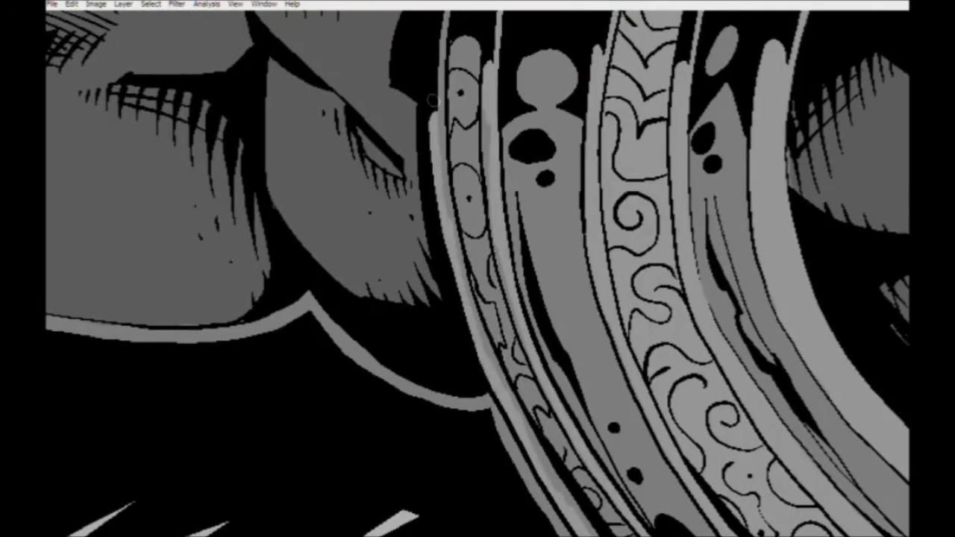
{"action": "left_click_drag", "start_coordinate": [431, 64], "coordinate": [422, 337]}
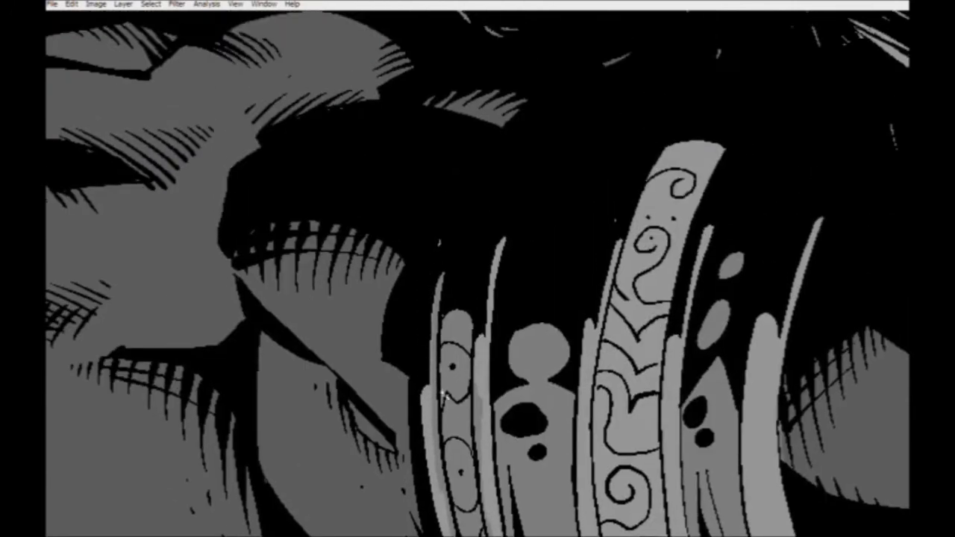
Paint the elbow rim of the winged figure's left-side bracer lighter grey, along its thin upper edge and down the outer curve.
{"action": "left_click", "coordinate": [441, 395]}
{"action": "left_click_drag", "start_coordinate": [250, 431], "coordinate": [590, 296]}
{"action": "left_click_drag", "start_coordinate": [206, 362], "coordinate": [605, 533]}
{"action": "left_click_drag", "start_coordinate": [363, 251], "coordinate": [505, 265]}
{"action": "left_click_drag", "start_coordinate": [274, 322], "coordinate": [382, 302]}
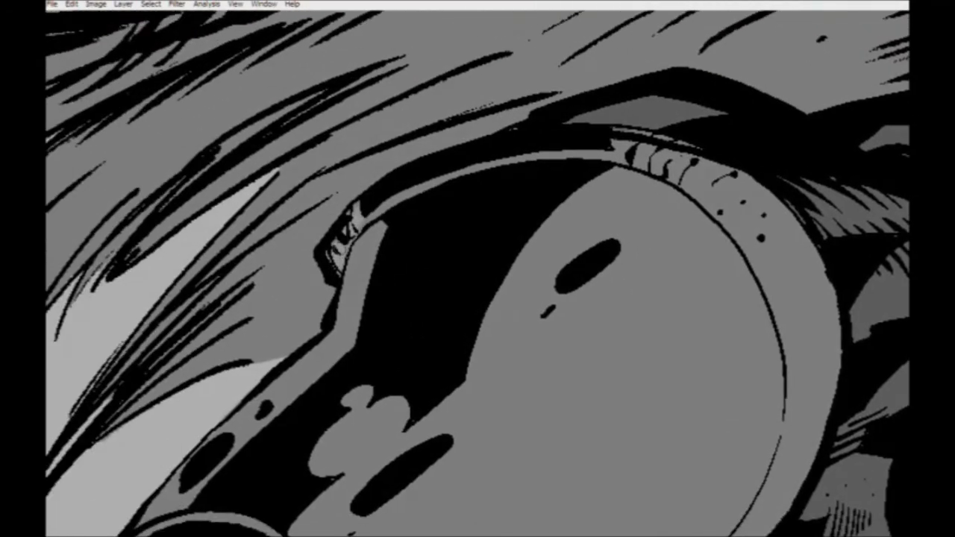
{"action": "mouse_move", "coordinate": [372, 214]}
{"action": "left_mouse_down"}
{"action": "mouse_move", "coordinate": [423, 189]}
{"action": "mouse_move", "coordinate": [612, 155]}
{"action": "left_mouse_up"}
{"action": "left_click_drag", "start_coordinate": [486, 168], "coordinate": [354, 214]}
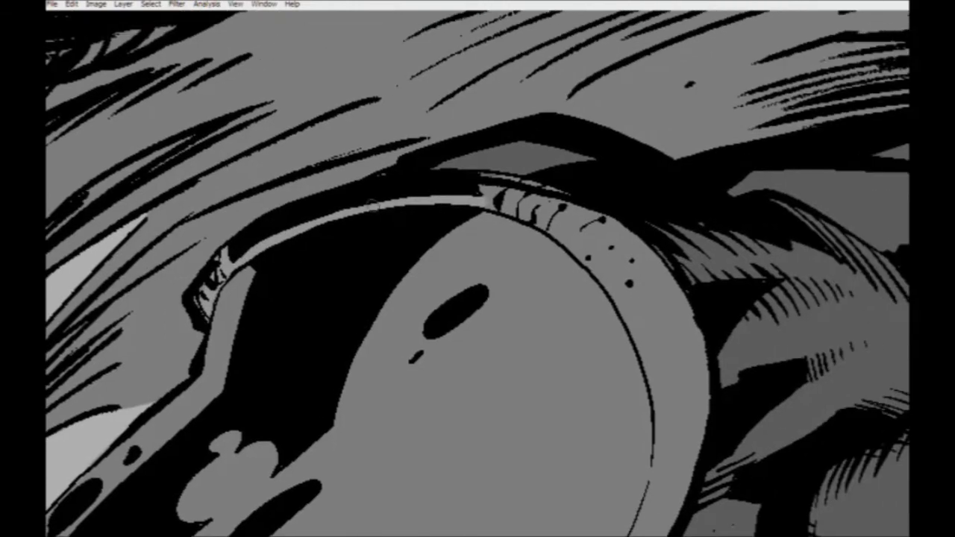
{"action": "mouse_move", "coordinate": [440, 192]}
{"action": "left_mouse_down"}
{"action": "mouse_move", "coordinate": [484, 190]}
{"action": "mouse_move", "coordinate": [600, 238]}
{"action": "left_mouse_up"}
{"action": "mouse_move", "coordinate": [533, 207]}
{"action": "left_mouse_down"}
{"action": "mouse_move", "coordinate": [590, 237]}
{"action": "mouse_move", "coordinate": [578, 249]}
{"action": "mouse_move", "coordinate": [623, 299]}
{"action": "mouse_move", "coordinate": [643, 246]}
{"action": "mouse_move", "coordinate": [630, 230]}
{"action": "mouse_move", "coordinate": [701, 372]}
{"action": "mouse_move", "coordinate": [682, 313]}
{"action": "mouse_move", "coordinate": [653, 299]}
{"action": "mouse_move", "coordinate": [672, 419]}
{"action": "mouse_move", "coordinate": [640, 328]}
{"action": "left_mouse_up"}
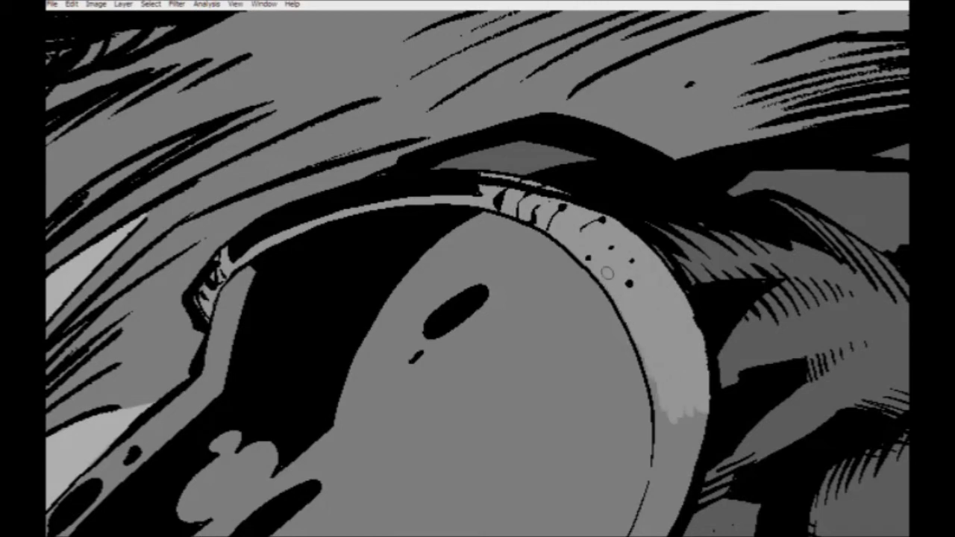
Carry the lighter grey down the left-side bracer's elbow rim to its lower end under the arm.
{"action": "mouse_move", "coordinate": [618, 392]}
{"action": "left_mouse_down"}
{"action": "mouse_move", "coordinate": [595, 293]}
{"action": "mouse_move", "coordinate": [611, 310]}
{"action": "left_mouse_up"}
{"action": "mouse_move", "coordinate": [649, 231]}
{"action": "left_mouse_down"}
{"action": "mouse_move", "coordinate": [677, 253]}
{"action": "mouse_move", "coordinate": [651, 356]}
{"action": "mouse_move", "coordinate": [640, 241]}
{"action": "mouse_move", "coordinate": [643, 399]}
{"action": "mouse_move", "coordinate": [707, 262]}
{"action": "left_mouse_up"}
{"action": "mouse_move", "coordinate": [665, 335]}
{"action": "left_mouse_down"}
{"action": "mouse_move", "coordinate": [716, 275]}
{"action": "mouse_move", "coordinate": [696, 266]}
{"action": "mouse_move", "coordinate": [648, 334]}
{"action": "mouse_move", "coordinate": [658, 344]}
{"action": "left_mouse_up"}
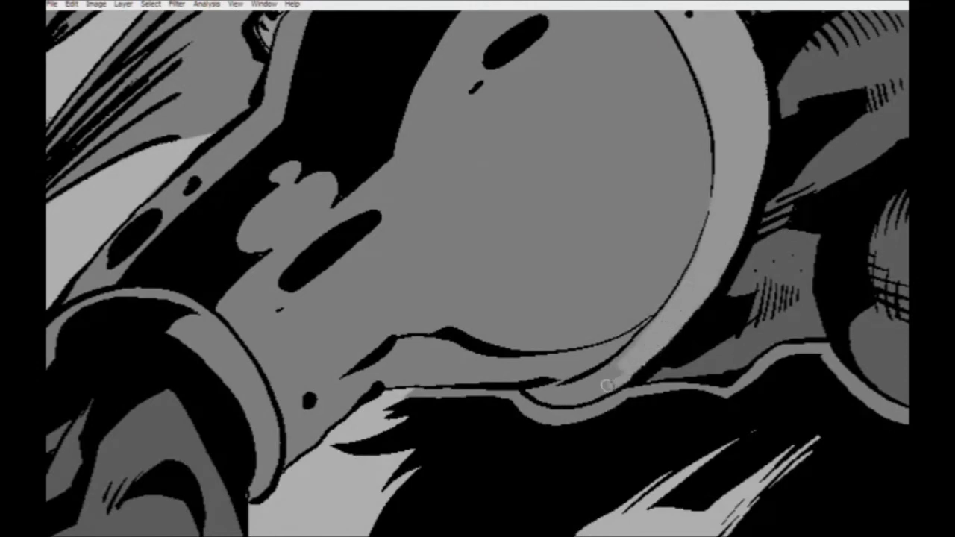
{"action": "mouse_move", "coordinate": [537, 394]}
{"action": "left_mouse_down"}
{"action": "mouse_move", "coordinate": [589, 383]}
{"action": "mouse_move", "coordinate": [555, 398]}
{"action": "left_mouse_up"}
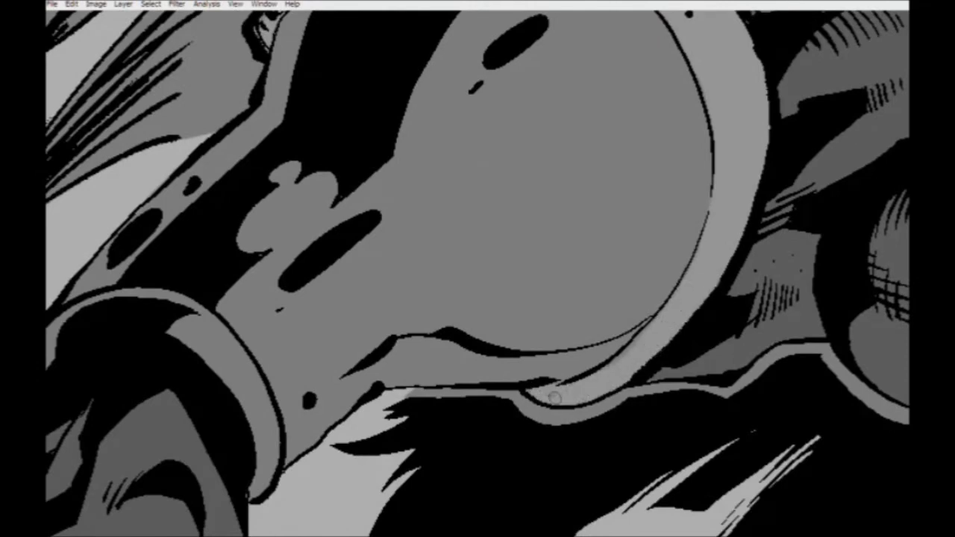
Paint the wrist cuff of the left-side bracer lighter grey, including the thin strip over the wrist and the dotted end.
{"action": "left_click_drag", "start_coordinate": [195, 366], "coordinate": [386, 305]}
{"action": "mouse_move", "coordinate": [201, 331]}
{"action": "left_mouse_down"}
{"action": "mouse_move", "coordinate": [240, 300]}
{"action": "mouse_move", "coordinate": [264, 296]}
{"action": "left_mouse_up"}
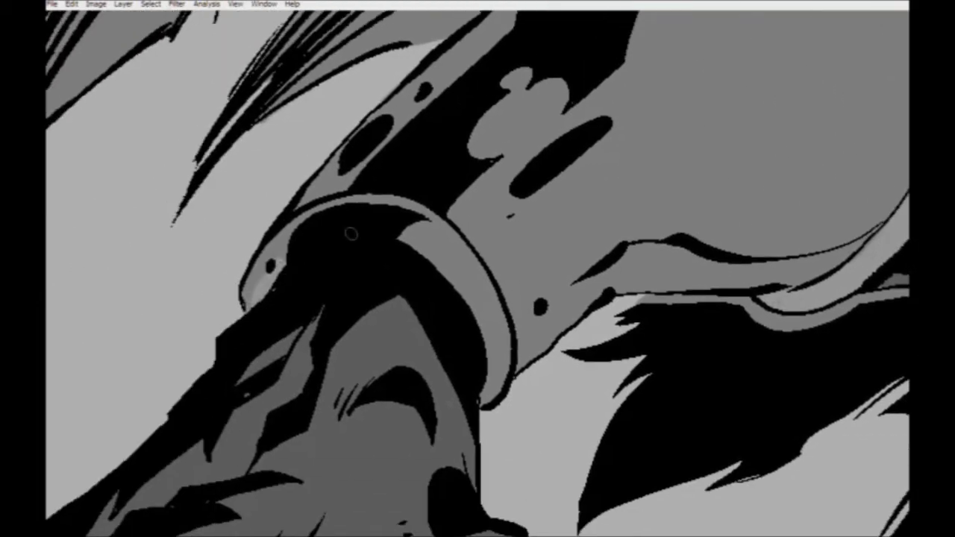
{"action": "mouse_move", "coordinate": [486, 395]}
{"action": "left_mouse_down"}
{"action": "mouse_move", "coordinate": [505, 356]}
{"action": "mouse_move", "coordinate": [501, 325]}
{"action": "mouse_move", "coordinate": [486, 287]}
{"action": "mouse_move", "coordinate": [429, 221]}
{"action": "left_mouse_up"}
{"action": "mouse_move", "coordinate": [483, 279]}
{"action": "left_mouse_down"}
{"action": "mouse_move", "coordinate": [425, 243]}
{"action": "mouse_move", "coordinate": [496, 361]}
{"action": "left_mouse_up"}
{"action": "scroll", "coordinate": [412, 252], "scroll_direction": "up", "scroll_amount": 1}
{"action": "scroll", "coordinate": [412, 253], "scroll_direction": "left", "scroll_amount": 3}
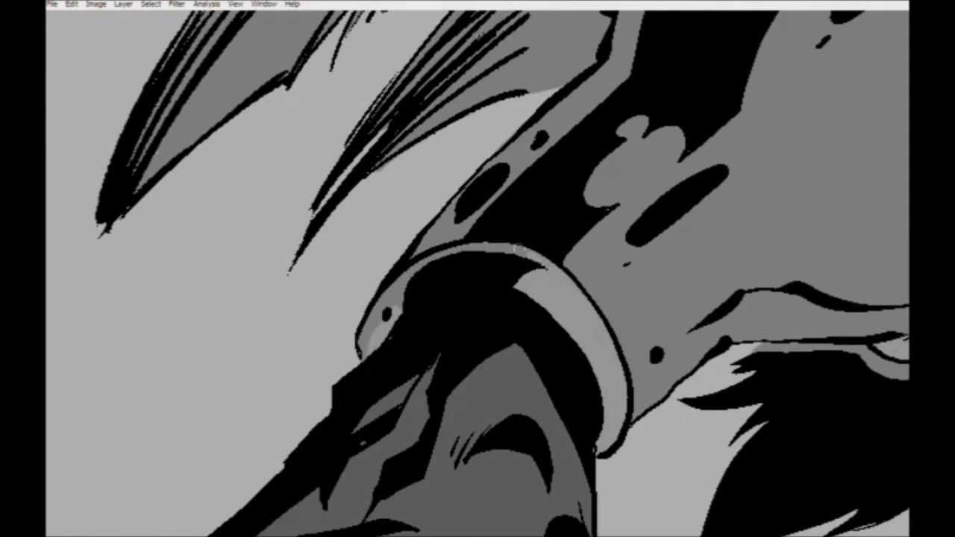
{"action": "left_click_drag", "start_coordinate": [455, 290], "coordinate": [625, 258]}
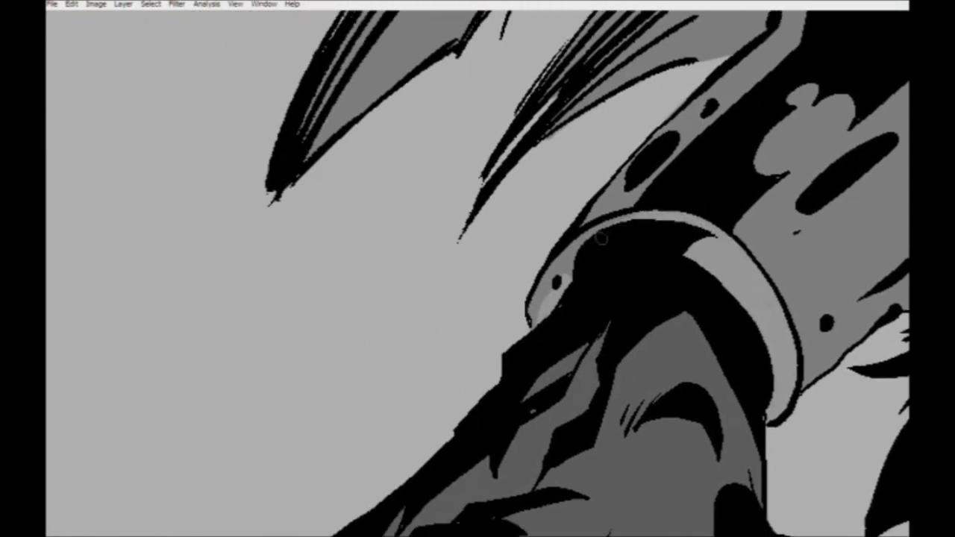
{"action": "left_click_drag", "start_coordinate": [582, 236], "coordinate": [541, 301]}
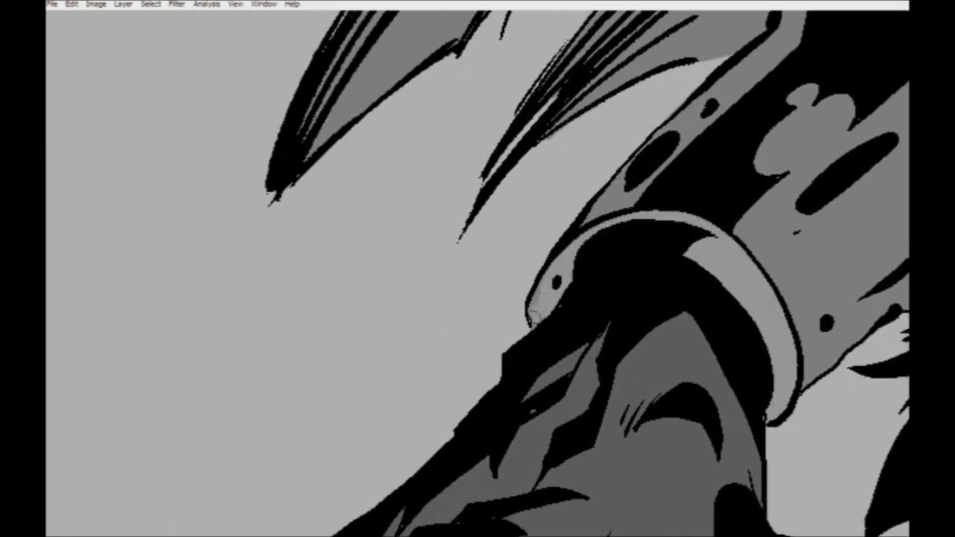
Paint the elbow rim of the right-side bracer lighter grey from its lower end up to the small dots on the outer curve.
{"action": "key", "text": "ctrl+minus"}
{"action": "key", "text": "ctrl+minus"}
{"action": "key", "text": "ctrl+minus"}
{"action": "key", "text": "ctrl+minus"}
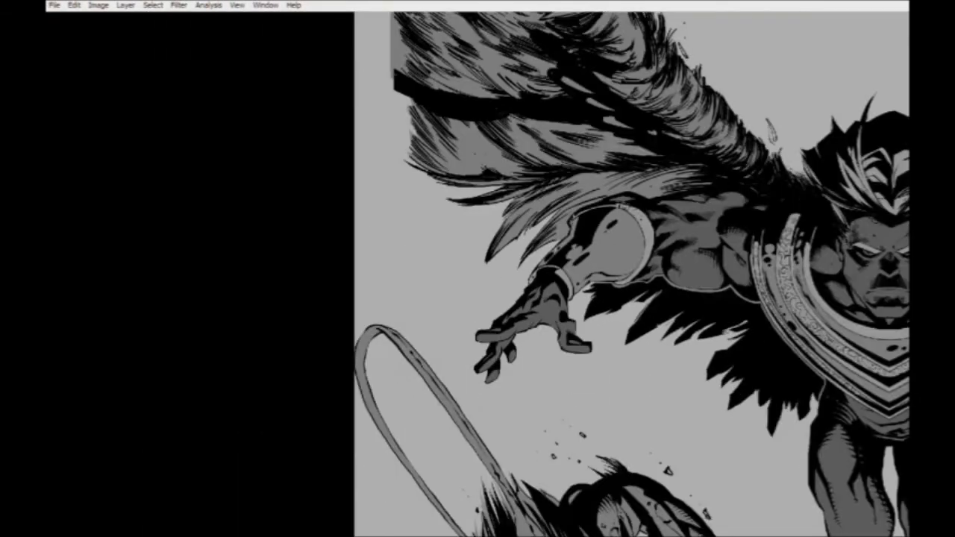
{"action": "left_click_drag", "start_coordinate": [679, 413], "coordinate": [614, 403]}
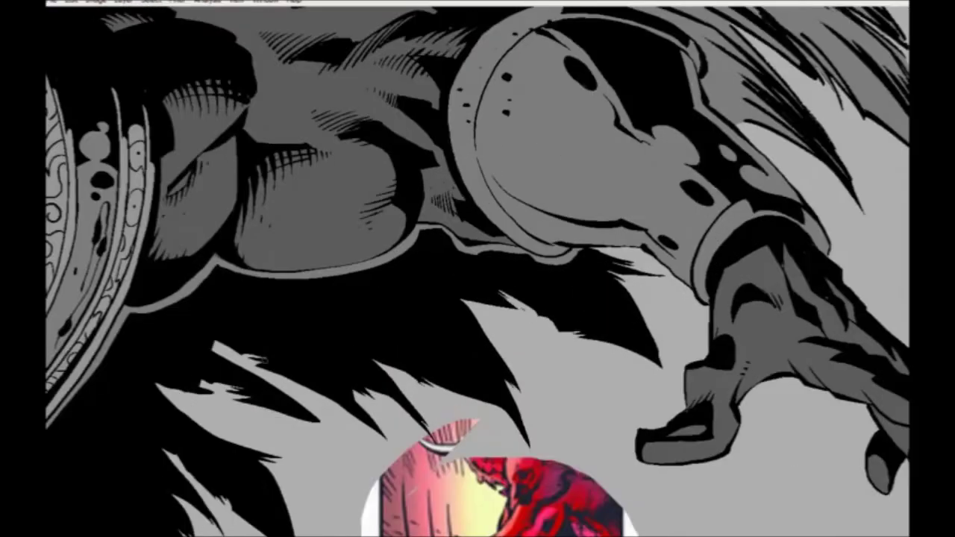
{"action": "key", "text": "ctrl+plus"}
{"action": "left_click_drag", "start_coordinate": [551, 243], "coordinate": [442, 425]}
{"action": "mouse_move", "coordinate": [525, 411]}
{"action": "left_mouse_down"}
{"action": "mouse_move", "coordinate": [472, 388]}
{"action": "mouse_move", "coordinate": [530, 411]}
{"action": "mouse_move", "coordinate": [446, 389]}
{"action": "left_mouse_up"}
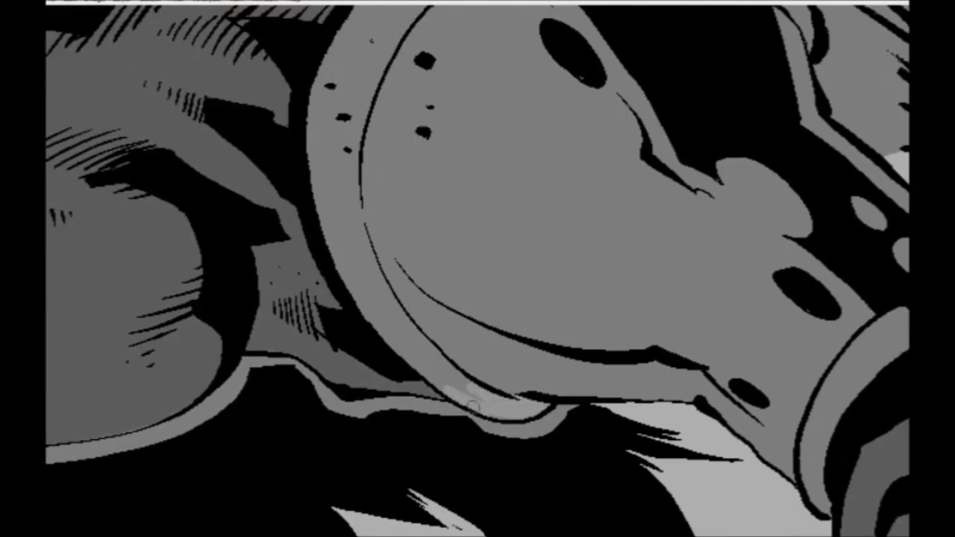
{"action": "mouse_move", "coordinate": [506, 414]}
{"action": "left_mouse_down"}
{"action": "mouse_move", "coordinate": [465, 397]}
{"action": "mouse_move", "coordinate": [429, 347]}
{"action": "mouse_move", "coordinate": [433, 366]}
{"action": "mouse_move", "coordinate": [423, 369]}
{"action": "mouse_move", "coordinate": [385, 326]}
{"action": "mouse_move", "coordinate": [429, 382]}
{"action": "mouse_move", "coordinate": [459, 380]}
{"action": "mouse_move", "coordinate": [469, 404]}
{"action": "mouse_move", "coordinate": [501, 429]}
{"action": "mouse_move", "coordinate": [458, 365]}
{"action": "mouse_move", "coordinate": [506, 432]}
{"action": "mouse_move", "coordinate": [449, 333]}
{"action": "mouse_move", "coordinate": [466, 371]}
{"action": "mouse_move", "coordinate": [449, 383]}
{"action": "mouse_move", "coordinate": [428, 339]}
{"action": "left_mouse_up"}
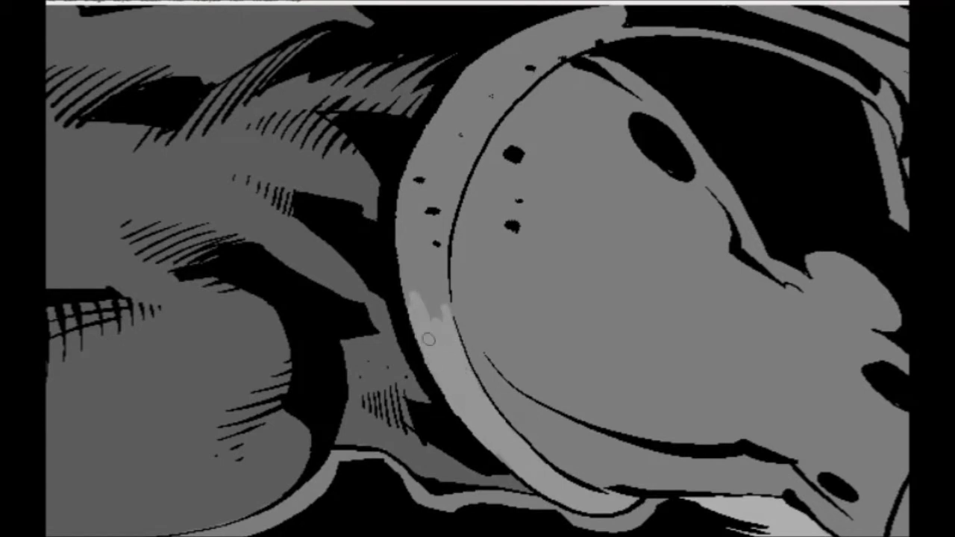
{"action": "left_click_drag", "start_coordinate": [442, 292], "coordinate": [443, 285]}
{"action": "mouse_move", "coordinate": [441, 225]}
{"action": "left_mouse_down"}
{"action": "mouse_move", "coordinate": [406, 217]}
{"action": "mouse_move", "coordinate": [404, 300]}
{"action": "left_mouse_up"}
{"action": "left_click_drag", "start_coordinate": [404, 188], "coordinate": [395, 285]}
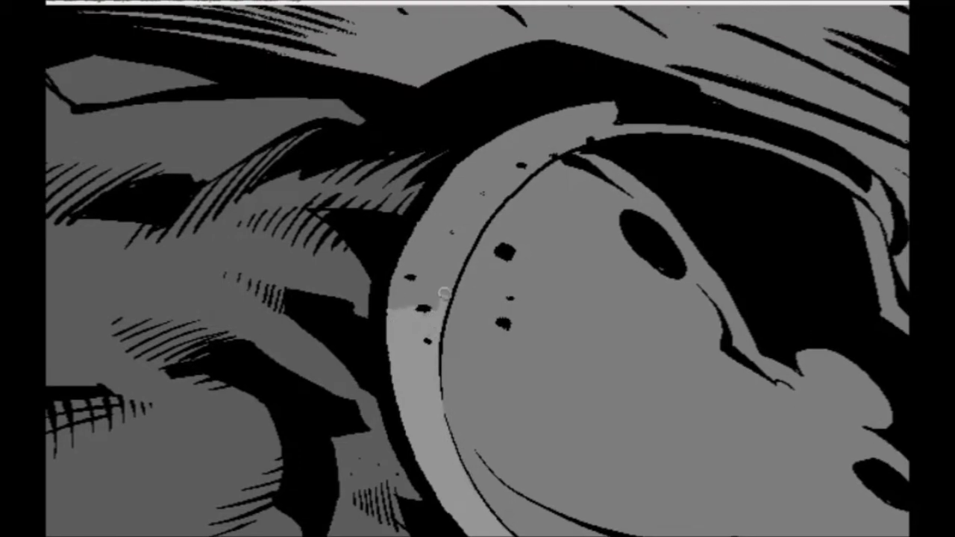
Fill the upper part of the right-side bracer's elbow rim with lighter grey, including the thin band running to its tip.
{"action": "mouse_move", "coordinate": [481, 218]}
{"action": "left_mouse_down"}
{"action": "mouse_move", "coordinate": [532, 167]}
{"action": "mouse_move", "coordinate": [608, 130]}
{"action": "mouse_move", "coordinate": [642, 129]}
{"action": "left_mouse_up"}
{"action": "mouse_move", "coordinate": [600, 143]}
{"action": "left_mouse_down"}
{"action": "mouse_move", "coordinate": [485, 197]}
{"action": "mouse_move", "coordinate": [408, 183]}
{"action": "mouse_move", "coordinate": [530, 203]}
{"action": "left_mouse_up"}
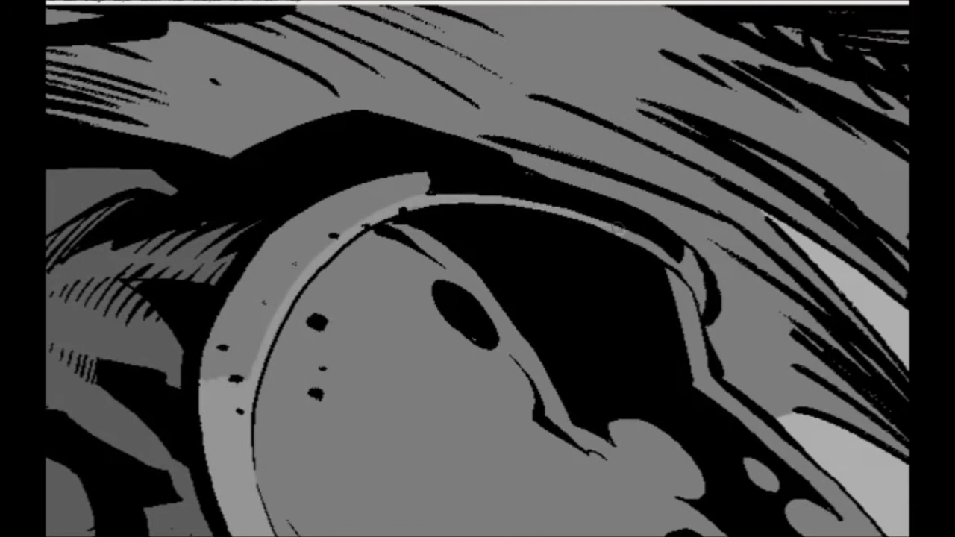
{"action": "left_click_drag", "start_coordinate": [606, 223], "coordinate": [683, 266]}
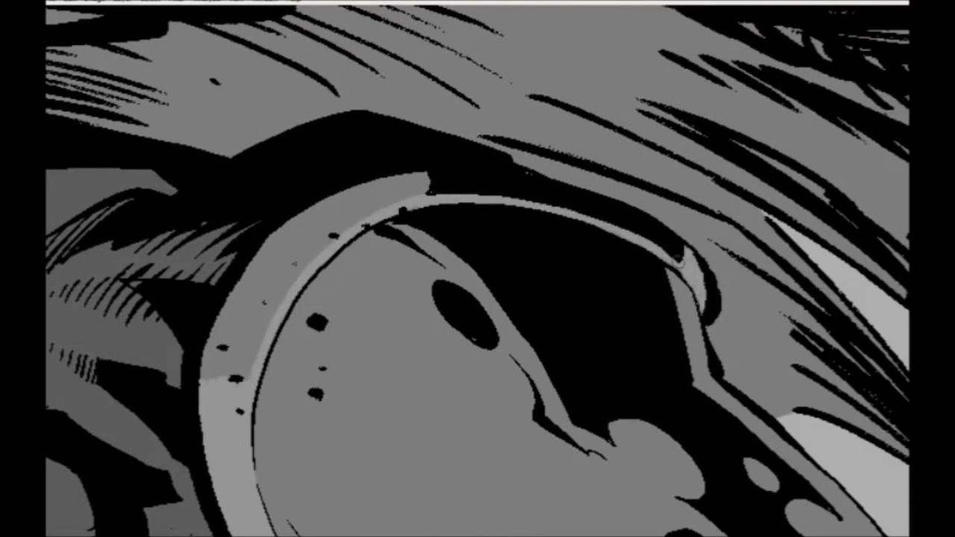
{"action": "left_click_drag", "start_coordinate": [379, 195], "coordinate": [494, 193]}
{"action": "left_click_drag", "start_coordinate": [386, 228], "coordinate": [325, 339]}
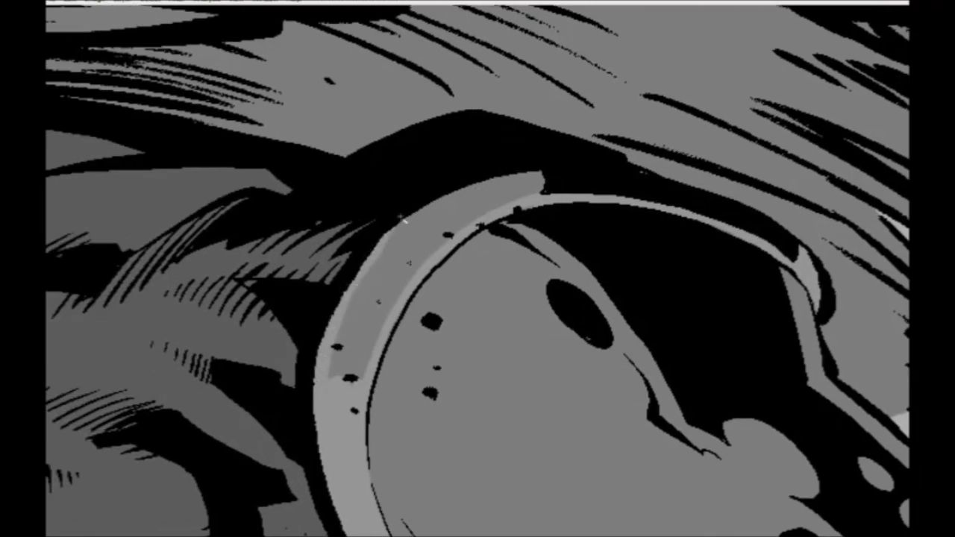
{"action": "left_click", "coordinate": [376, 280]}
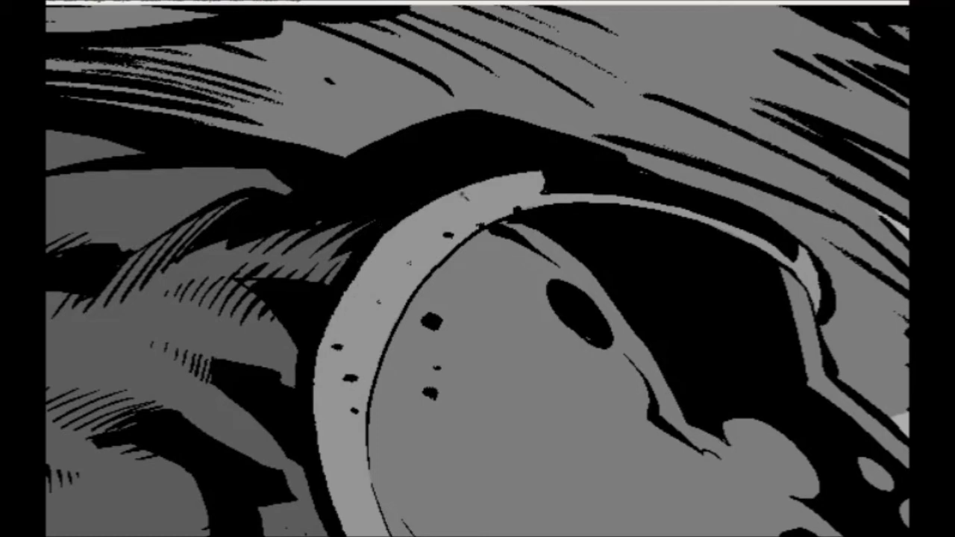
Paint the right-side bracer's wrist cuff lighter grey, from its lower end over the wrist to the far edge.
{"action": "left_click_drag", "start_coordinate": [614, 438], "coordinate": [231, 137]}
{"action": "left_click_drag", "start_coordinate": [526, 275], "coordinate": [517, 230]}
{"action": "left_click_drag", "start_coordinate": [432, 410], "coordinate": [432, 412]}
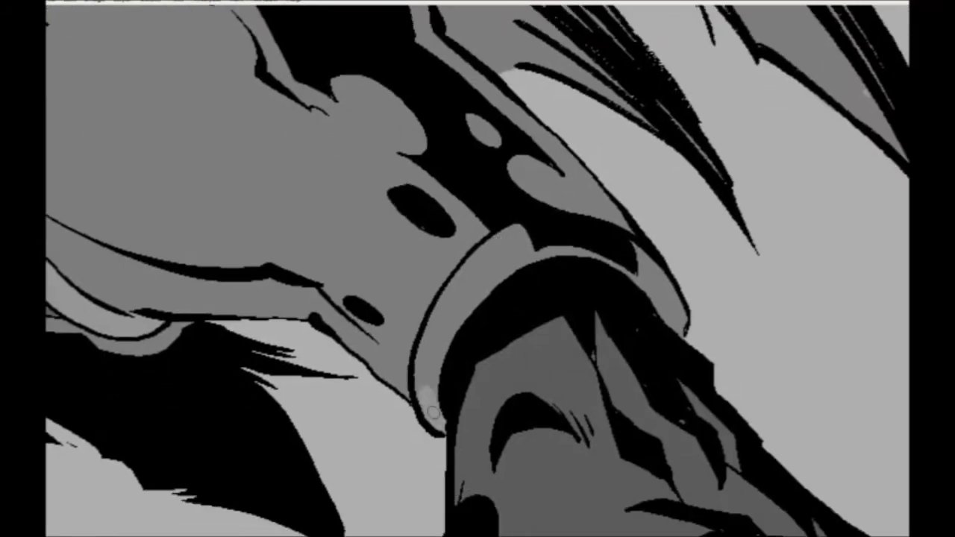
{"action": "mouse_move", "coordinate": [433, 362]}
{"action": "left_mouse_down"}
{"action": "mouse_move", "coordinate": [421, 385]}
{"action": "mouse_move", "coordinate": [423, 353]}
{"action": "mouse_move", "coordinate": [478, 292]}
{"action": "left_mouse_up"}
{"action": "mouse_move", "coordinate": [430, 346]}
{"action": "left_mouse_down"}
{"action": "mouse_move", "coordinate": [439, 313]}
{"action": "mouse_move", "coordinate": [494, 250]}
{"action": "mouse_move", "coordinate": [468, 269]}
{"action": "left_mouse_up"}
{"action": "mouse_move", "coordinate": [521, 224]}
{"action": "left_mouse_down"}
{"action": "mouse_move", "coordinate": [473, 295]}
{"action": "mouse_move", "coordinate": [553, 237]}
{"action": "mouse_move", "coordinate": [372, 225]}
{"action": "left_mouse_up"}
{"action": "mouse_move", "coordinate": [438, 254]}
{"action": "left_mouse_down"}
{"action": "mouse_move", "coordinate": [450, 244]}
{"action": "mouse_move", "coordinate": [483, 297]}
{"action": "mouse_move", "coordinate": [460, 274]}
{"action": "left_mouse_up"}
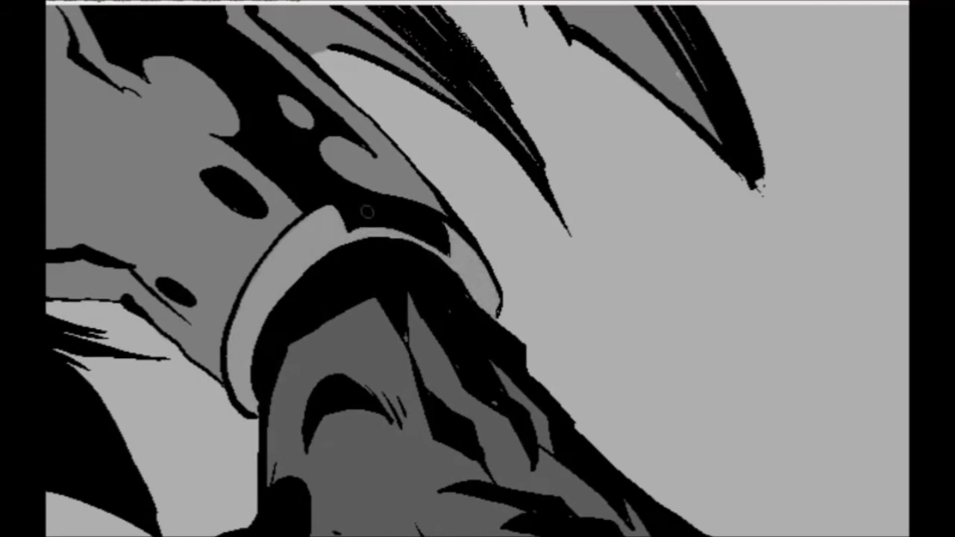
Add a new clipped layer directly above Layer 10 and check what Layer 8 holds by toggling its visibility.
{"action": "left_click_drag", "start_coordinate": [257, 379], "coordinate": [655, 358]}
{"action": "left_click_drag", "start_coordinate": [226, 346], "coordinate": [442, 382]}
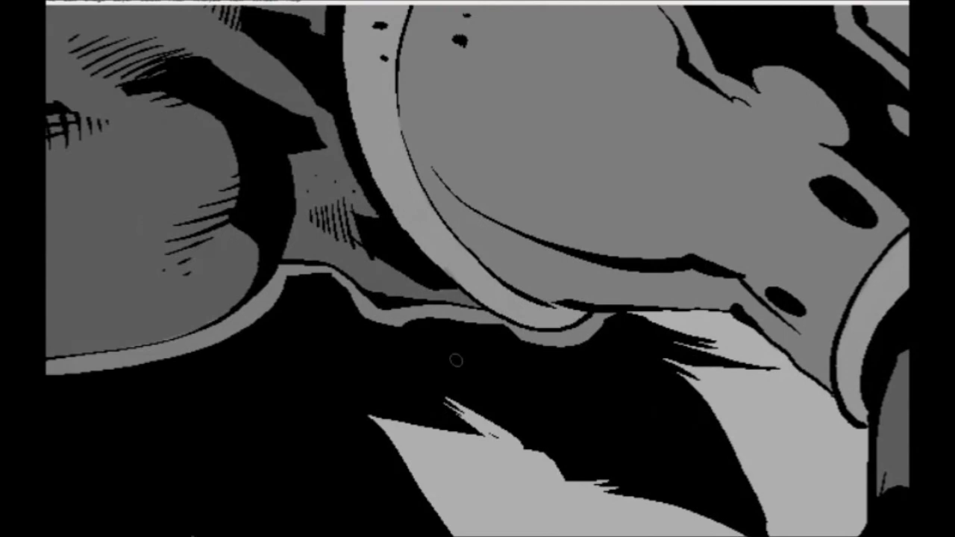
{"action": "key", "text": "ctrl+minus"}
{"action": "key", "text": "ctrl+minus"}
{"action": "key", "text": "ctrl+minus"}
{"action": "key", "text": "ctrl+minus"}
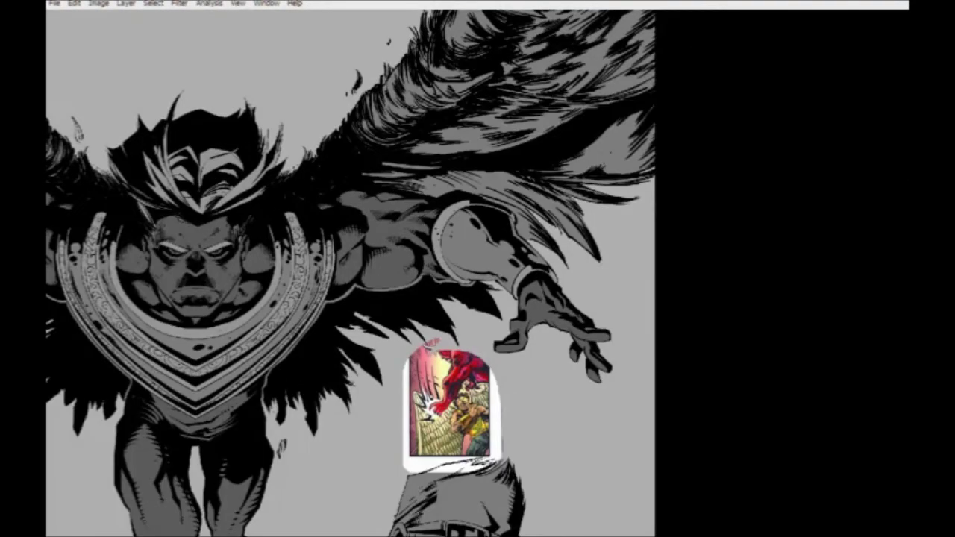
{"action": "left_click_drag", "start_coordinate": [235, 407], "coordinate": [527, 444]}
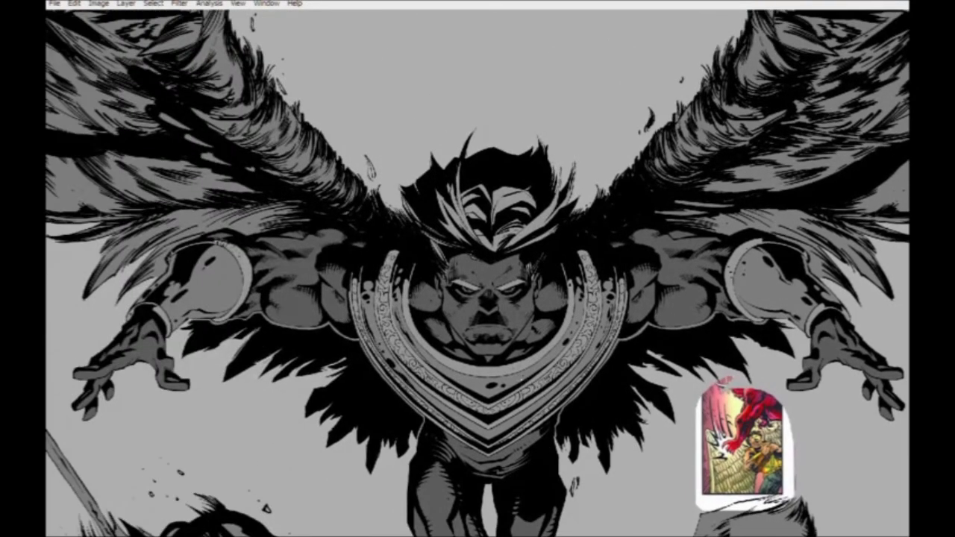
{"action": "key", "text": "Tab"}
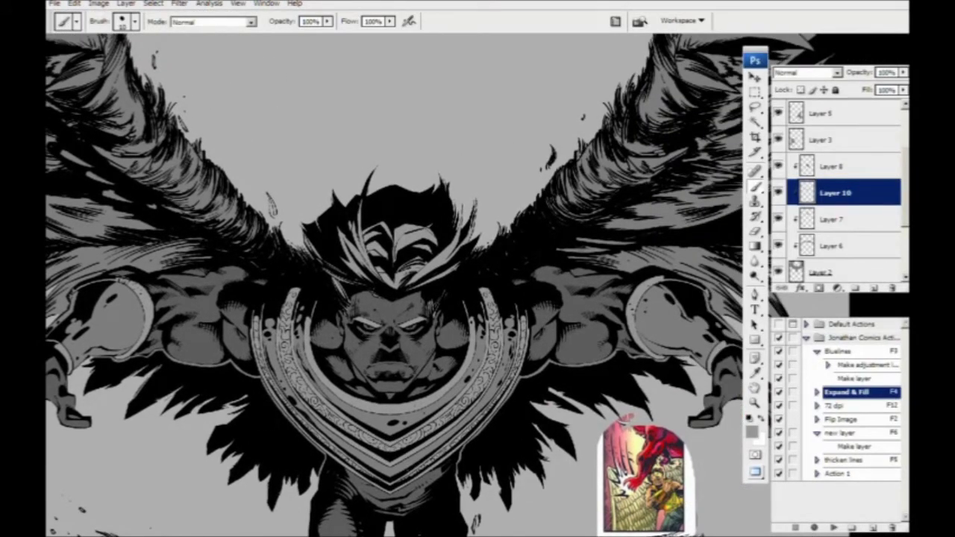
{"action": "left_click", "coordinate": [872, 287]}
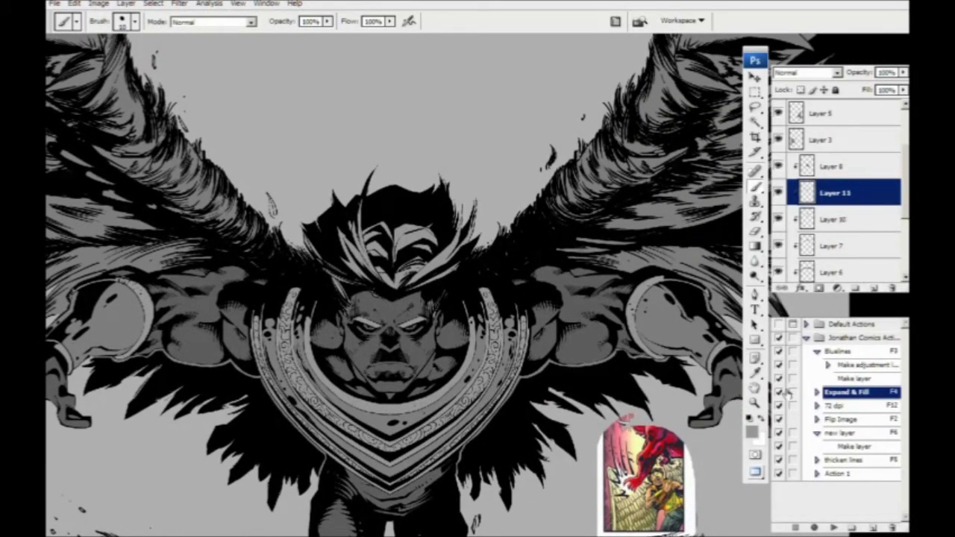
{"action": "left_click", "coordinate": [778, 165]}
{"action": "left_click", "coordinate": [778, 169]}
Set the foreground colour to a lighter neutral grey and undo the last stroke.
{"action": "left_click_drag", "start_coordinate": [226, 346], "coordinate": [470, 444]}
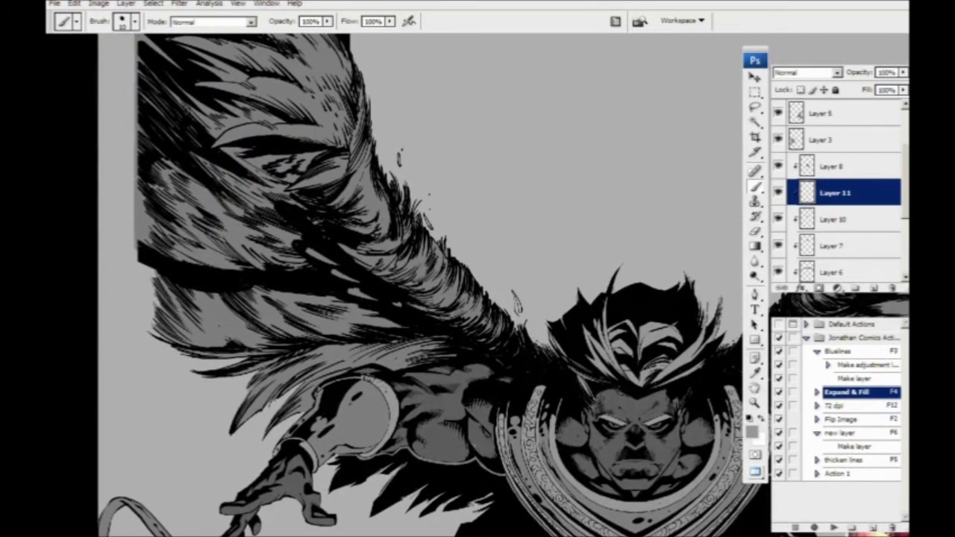
{"action": "left_click", "coordinate": [752, 431]}
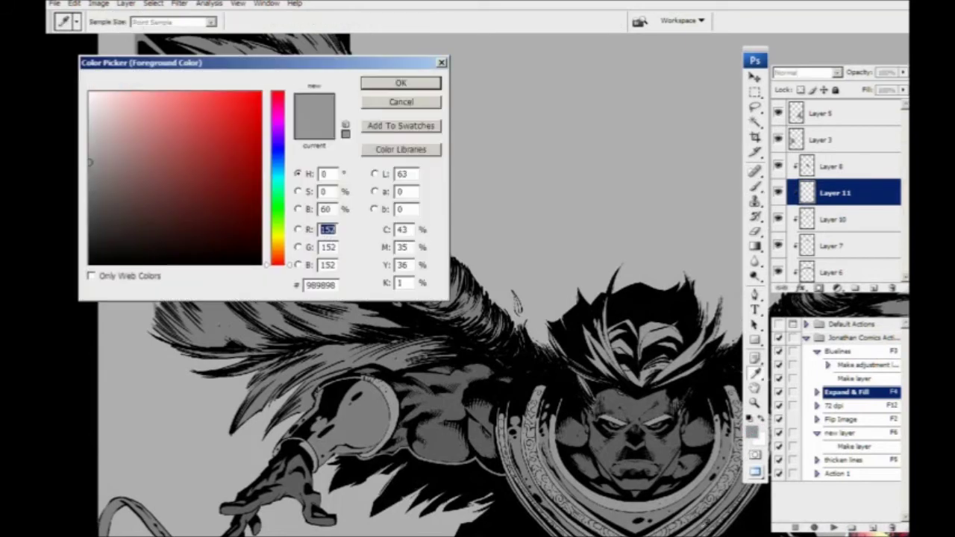
{"action": "left_click_drag", "start_coordinate": [90, 147], "coordinate": [84, 140]}
{"action": "left_click", "coordinate": [379, 84]}
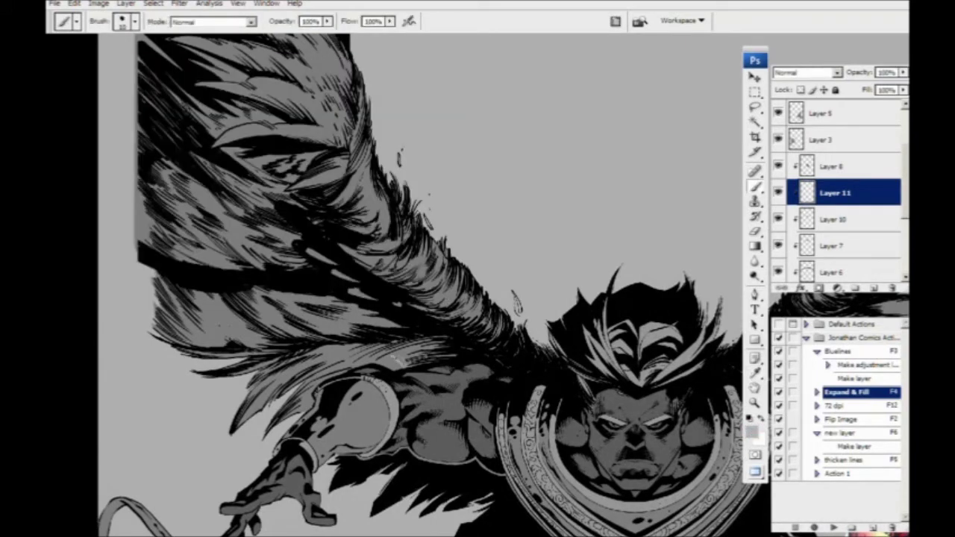
{"action": "key", "text": "ctrl+z"}
Lasso loosely around the left-side wing, from its top edge down to the shoulder and along the lower feathers.
{"action": "left_click_drag", "start_coordinate": [387, 405], "coordinate": [395, 520]}
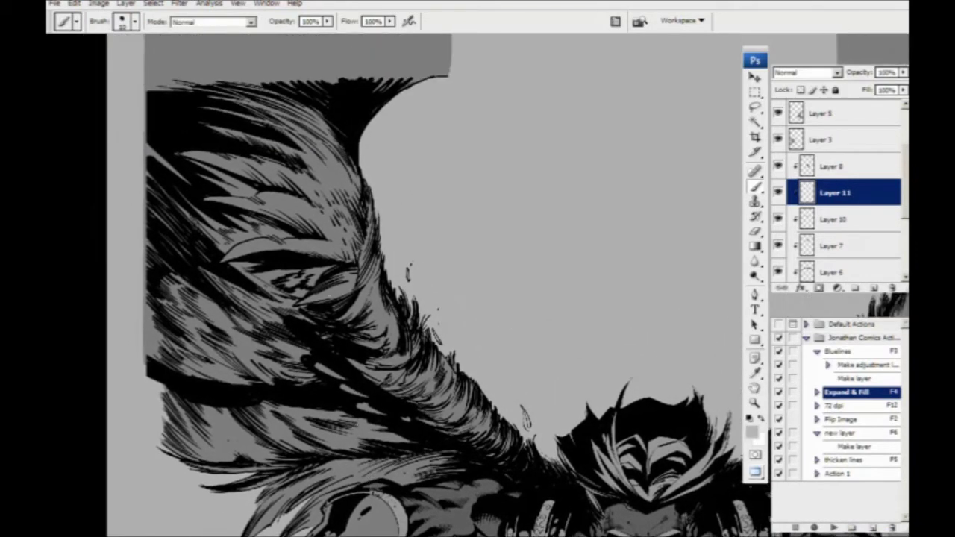
{"action": "key", "text": "l"}
{"action": "scroll", "coordinate": [428, 188], "scroll_direction": "up", "scroll_amount": 3}
{"action": "mouse_move", "coordinate": [461, 118]}
{"action": "left_mouse_down"}
{"action": "mouse_move", "coordinate": [312, 451]}
{"action": "mouse_move", "coordinate": [119, 104]}
{"action": "mouse_move", "coordinate": [224, 106]}
{"action": "left_mouse_up"}
{"action": "left_click_drag", "start_coordinate": [239, 341], "coordinate": [208, 119]}
{"action": "mouse_move", "coordinate": [380, 140]}
{"action": "left_mouse_down"}
{"action": "mouse_move", "coordinate": [498, 252]}
{"action": "mouse_move", "coordinate": [235, 350]}
{"action": "mouse_move", "coordinate": [114, 216]}
{"action": "mouse_move", "coordinate": [115, 199]}
{"action": "left_mouse_up"}
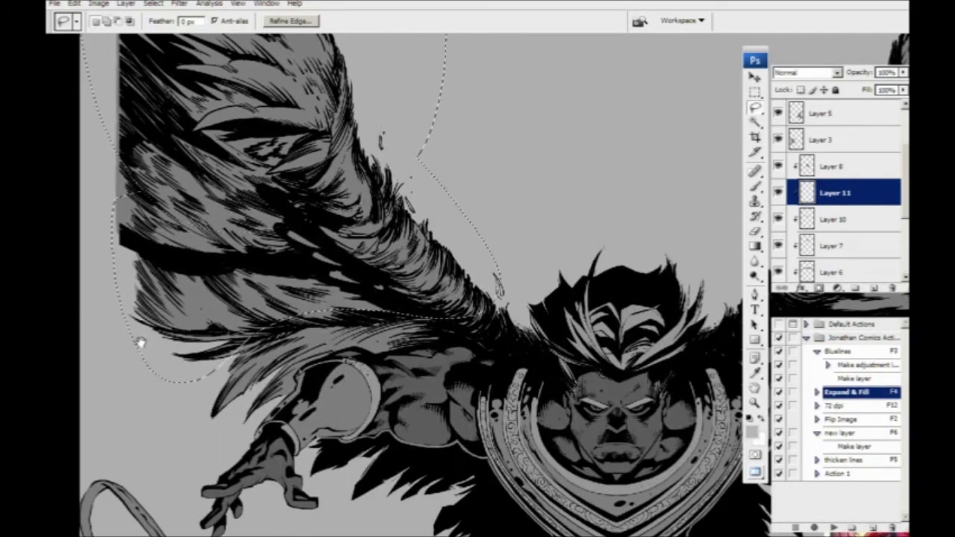
Add the lower feathers of the winged figure's left-hand wing to the existing lasso selection.
{"action": "scroll", "coordinate": [162, 384], "scroll_direction": "down", "scroll_amount": 2}
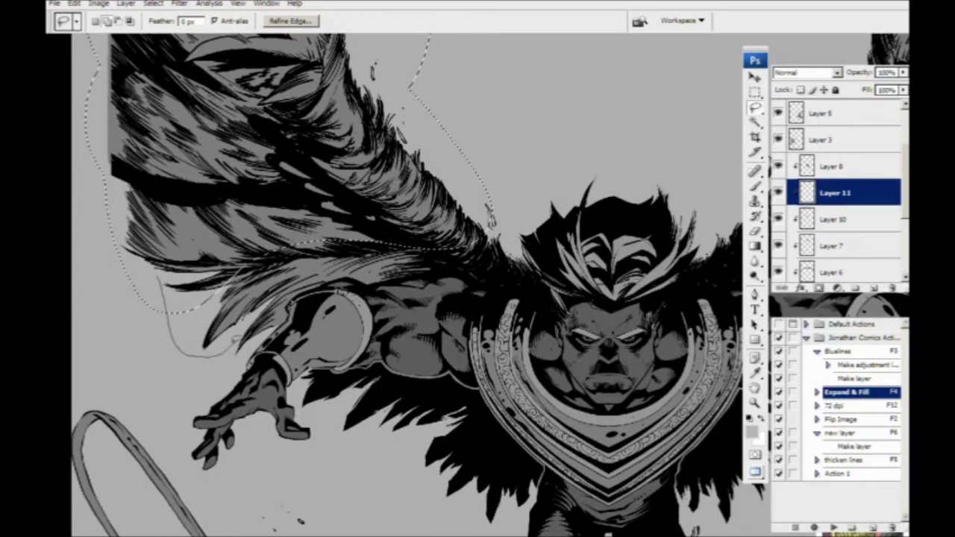
{"action": "left_click_drag", "start_coordinate": [316, 273], "coordinate": [433, 175]}
{"action": "left_click_drag", "start_coordinate": [448, 301], "coordinate": [72, 383]}
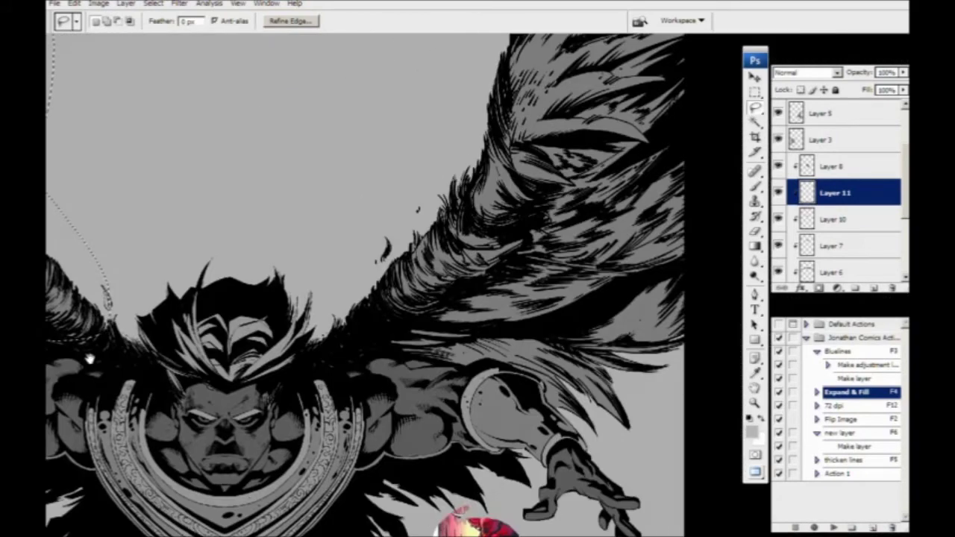
Add the right-hand wing to the lasso selection, fill the selected wings on Layer 11 with light grey #b7b7b7, and deselect.
{"action": "left_click_drag", "start_coordinate": [417, 281], "coordinate": [326, 401]}
{"action": "mouse_move", "coordinate": [309, 79]}
{"action": "left_mouse_down"}
{"action": "mouse_move", "coordinate": [376, 337]}
{"action": "mouse_move", "coordinate": [298, 275]}
{"action": "left_mouse_up"}
{"action": "mouse_move", "coordinate": [290, 183]}
{"action": "left_mouse_down"}
{"action": "mouse_move", "coordinate": [323, 301]}
{"action": "mouse_move", "coordinate": [632, 94]}
{"action": "mouse_move", "coordinate": [492, 276]}
{"action": "left_mouse_up"}
{"action": "mouse_move", "coordinate": [367, 394]}
{"action": "left_mouse_down"}
{"action": "mouse_move", "coordinate": [409, 143]}
{"action": "mouse_move", "coordinate": [364, 226]}
{"action": "left_mouse_up"}
{"action": "mouse_move", "coordinate": [325, 311]}
{"action": "left_mouse_down"}
{"action": "mouse_move", "coordinate": [508, 341]}
{"action": "mouse_move", "coordinate": [636, 158]}
{"action": "left_mouse_up"}
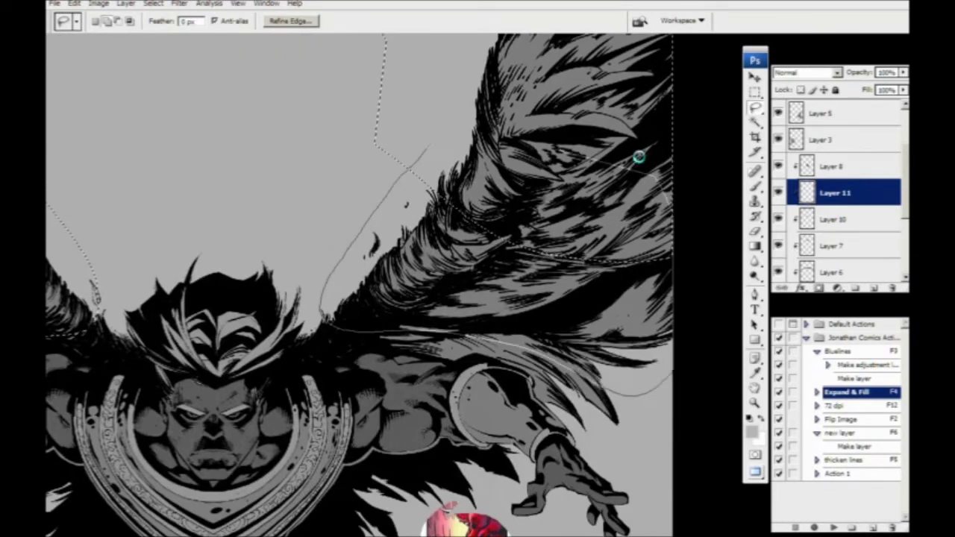
{"action": "key", "text": "alt+BackSpace"}
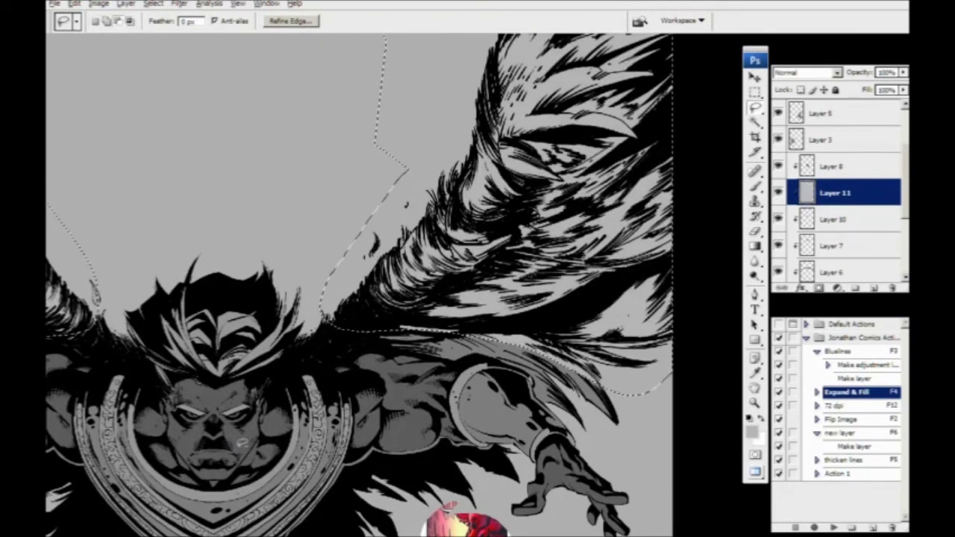
{"action": "key", "text": "ctrl+d"}
Using an enlarged brush, paint the lower feathers of the right-hand wing above the forearm light grey on Layer 11.
{"action": "left_click_drag", "start_coordinate": [433, 406], "coordinate": [364, 326]}
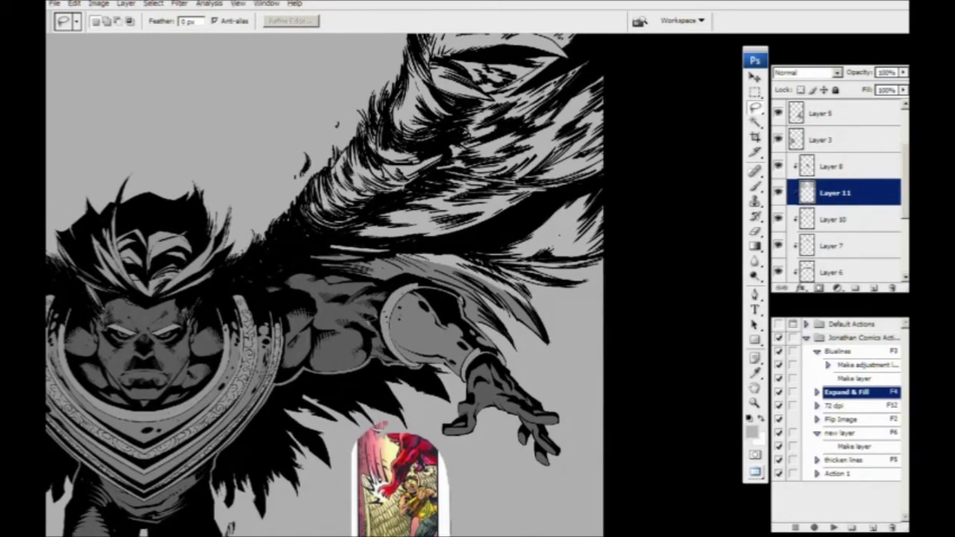
{"action": "key", "text": "b"}
{"action": "key", "text": "ctrl+plus"}
{"action": "key", "text": "ctrl+plus"}
{"action": "left_click_drag", "start_coordinate": [321, 260], "coordinate": [153, 256]}
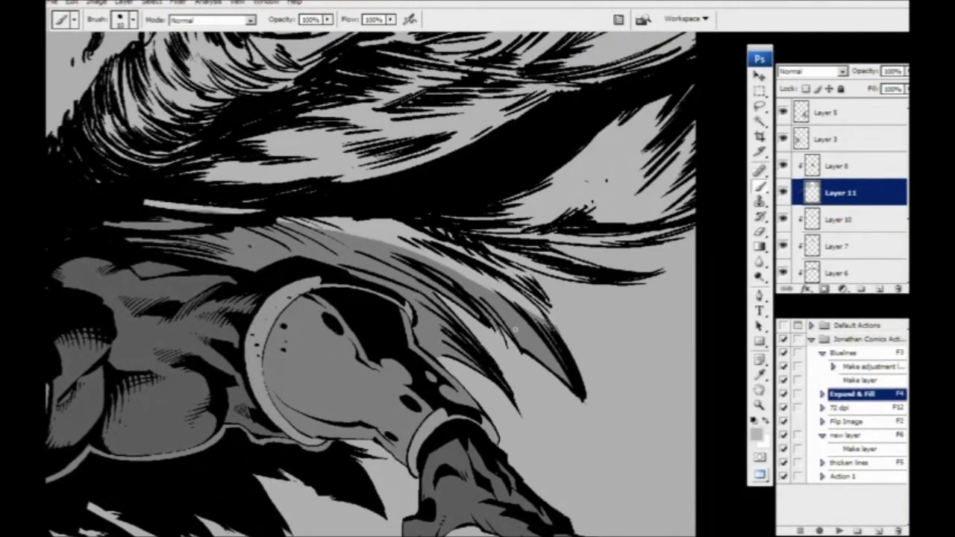
{"action": "key", "text": "bracketright"}
{"action": "key", "text": "bracketright"}
{"action": "key", "text": "bracketright"}
{"action": "mouse_move", "coordinate": [524, 300]}
{"action": "left_mouse_down"}
{"action": "mouse_move", "coordinate": [561, 379]}
{"action": "mouse_move", "coordinate": [493, 312]}
{"action": "mouse_move", "coordinate": [464, 300]}
{"action": "left_mouse_up"}
{"action": "mouse_move", "coordinate": [496, 383]}
{"action": "left_mouse_down"}
{"action": "mouse_move", "coordinate": [450, 342]}
{"action": "mouse_move", "coordinate": [473, 386]}
{"action": "mouse_move", "coordinate": [446, 350]}
{"action": "mouse_move", "coordinate": [470, 373]}
{"action": "mouse_move", "coordinate": [515, 350]}
{"action": "mouse_move", "coordinate": [512, 302]}
{"action": "mouse_move", "coordinate": [447, 257]}
{"action": "mouse_move", "coordinate": [418, 283]}
{"action": "mouse_move", "coordinate": [440, 313]}
{"action": "mouse_move", "coordinate": [418, 289]}
{"action": "mouse_move", "coordinate": [350, 258]}
{"action": "mouse_move", "coordinate": [418, 306]}
{"action": "mouse_move", "coordinate": [299, 246]}
{"action": "mouse_move", "coordinate": [423, 247]}
{"action": "mouse_move", "coordinate": [364, 218]}
{"action": "left_mouse_up"}
Brush light grey over the remaining feather strands between the right-hand wing and the shoulder.
{"action": "key", "text": "ctrl+plus"}
{"action": "left_click_drag", "start_coordinate": [207, 257], "coordinate": [450, 269]}
{"action": "mouse_move", "coordinate": [522, 221]}
{"action": "left_mouse_down"}
{"action": "mouse_move", "coordinate": [514, 237]}
{"action": "mouse_move", "coordinate": [447, 264]}
{"action": "mouse_move", "coordinate": [351, 253]}
{"action": "mouse_move", "coordinate": [336, 223]}
{"action": "mouse_move", "coordinate": [258, 171]}
{"action": "mouse_move", "coordinate": [351, 212]}
{"action": "left_mouse_up"}
{"action": "left_click_drag", "start_coordinate": [191, 141], "coordinate": [457, 228]}
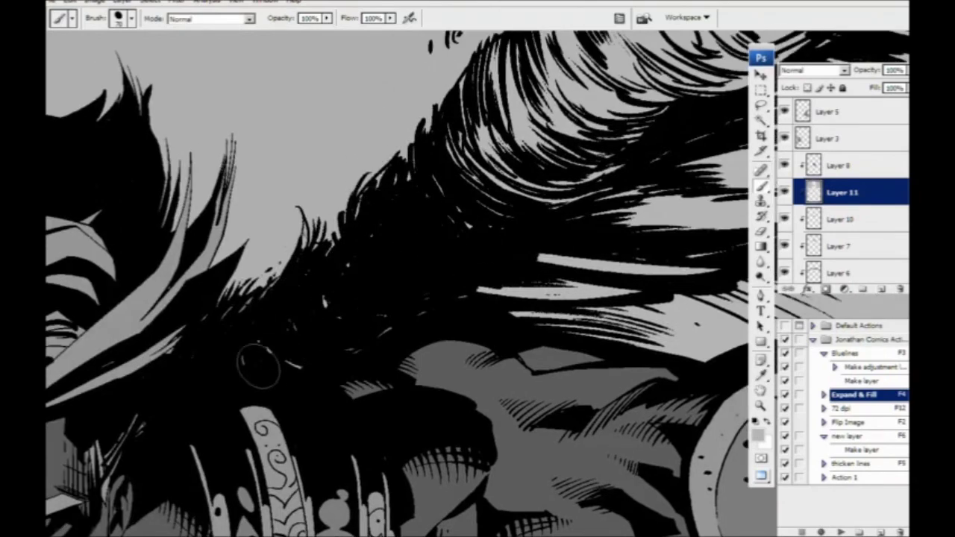
Paint the left-hand wing's lower feather tips beside the forearm bracer light grey on Layer 11.
{"action": "left_click_drag", "start_coordinate": [179, 371], "coordinate": [735, 345]}
{"action": "left_click_drag", "start_coordinate": [204, 352], "coordinate": [611, 385]}
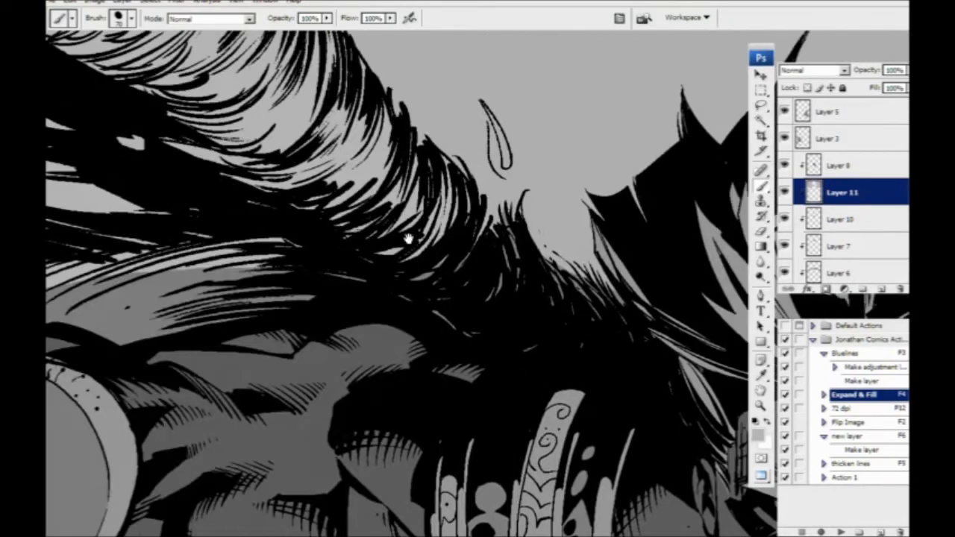
{"action": "left_click_drag", "start_coordinate": [418, 218], "coordinate": [414, 239]}
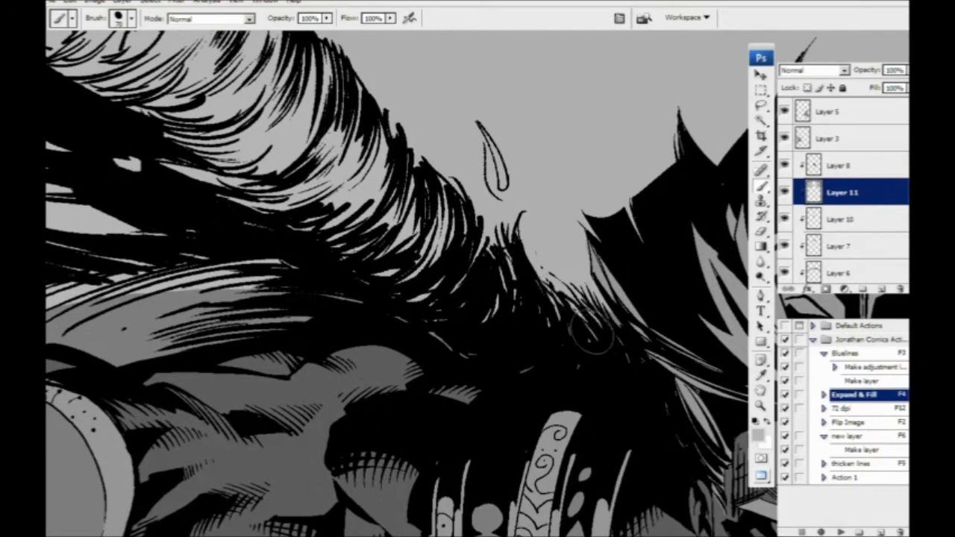
{"action": "left_click_drag", "start_coordinate": [302, 298], "coordinate": [516, 189]}
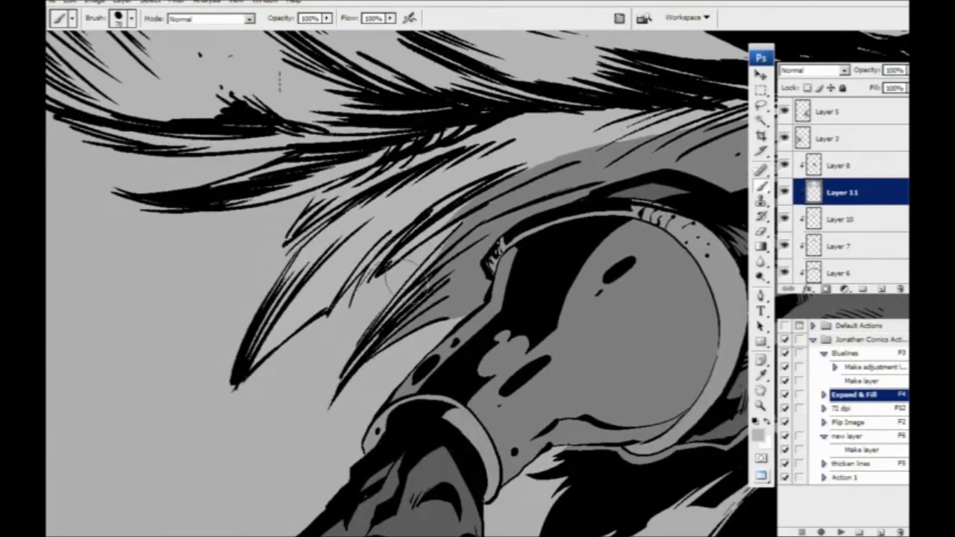
{"action": "mouse_move", "coordinate": [452, 302]}
{"action": "left_mouse_down"}
{"action": "mouse_move", "coordinate": [476, 282]}
{"action": "mouse_move", "coordinate": [471, 290]}
{"action": "mouse_move", "coordinate": [470, 255]}
{"action": "mouse_move", "coordinate": [463, 263]}
{"action": "mouse_move", "coordinate": [469, 218]}
{"action": "mouse_move", "coordinate": [477, 258]}
{"action": "mouse_move", "coordinate": [574, 175]}
{"action": "left_mouse_up"}
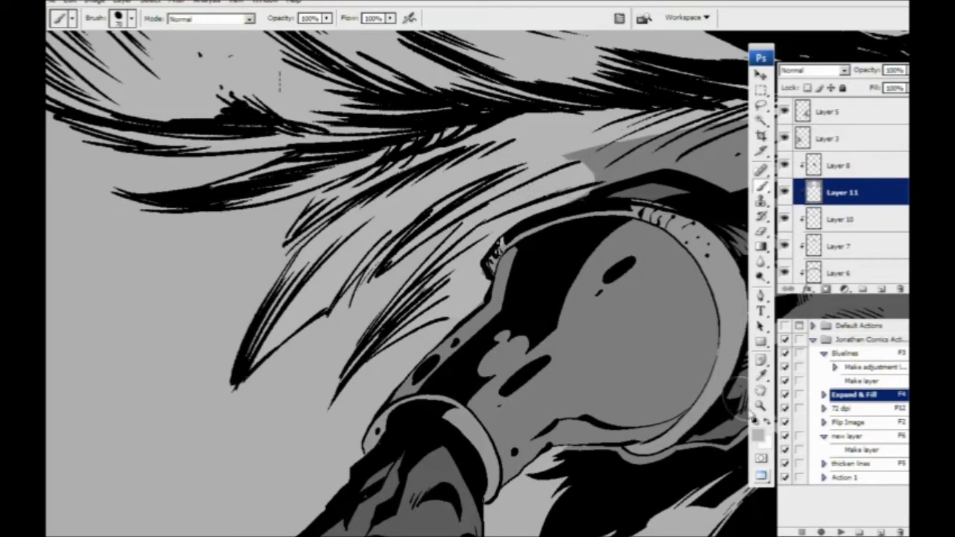
{"action": "left_click", "coordinate": [760, 436]}
{"action": "left_click", "coordinate": [393, 105]}
Brush light grey over the remaining darker feathers of the left-hand wing, from above the bracer towards the shoulder.
{"action": "left_click_drag", "start_coordinate": [452, 276], "coordinate": [310, 402]}
{"action": "mouse_move", "coordinate": [437, 278]}
{"action": "left_mouse_down"}
{"action": "mouse_move", "coordinate": [472, 265]}
{"action": "mouse_move", "coordinate": [440, 314]}
{"action": "mouse_move", "coordinate": [522, 282]}
{"action": "mouse_move", "coordinate": [519, 263]}
{"action": "mouse_move", "coordinate": [541, 288]}
{"action": "mouse_move", "coordinate": [594, 309]}
{"action": "mouse_move", "coordinate": [674, 282]}
{"action": "left_mouse_up"}
{"action": "mouse_move", "coordinate": [619, 277]}
{"action": "left_mouse_down"}
{"action": "mouse_move", "coordinate": [430, 283]}
{"action": "mouse_move", "coordinate": [347, 275]}
{"action": "mouse_move", "coordinate": [596, 251]}
{"action": "mouse_move", "coordinate": [501, 294]}
{"action": "mouse_move", "coordinate": [549, 285]}
{"action": "left_mouse_up"}
{"action": "left_click_drag", "start_coordinate": [564, 248], "coordinate": [363, 261]}
{"action": "left_click_drag", "start_coordinate": [396, 233], "coordinate": [338, 266]}
{"action": "key", "text": "ctrl+minus"}
{"action": "key", "text": "ctrl+minus"}
{"action": "key", "text": "ctrl+minus"}
{"action": "key", "text": "ctrl+minus"}
{"action": "key", "text": "ctrl+minus"}
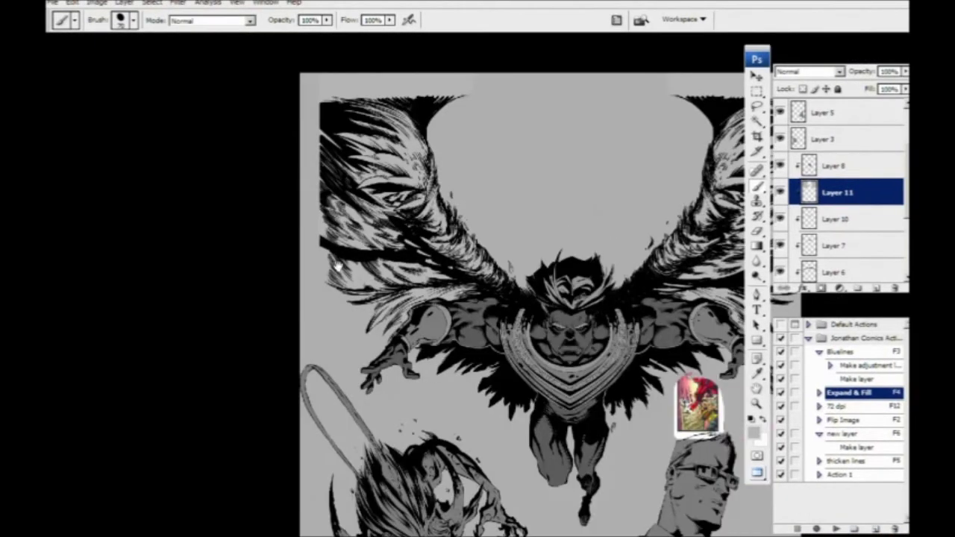
{"action": "left_click_drag", "start_coordinate": [505, 417], "coordinate": [371, 396]}
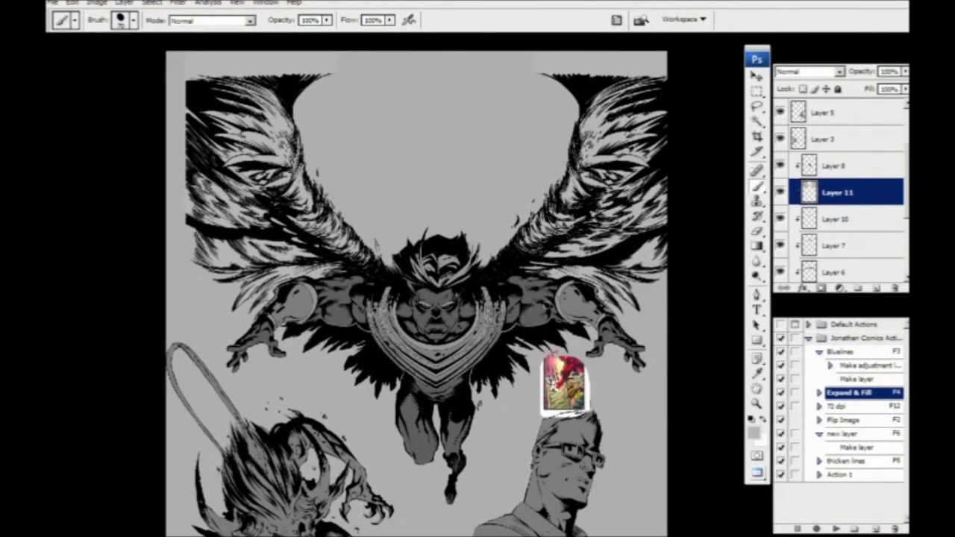
Try recolouring the wing flats on Layer 11 with a light yellow-green fill.
{"action": "left_click", "coordinate": [754, 431]}
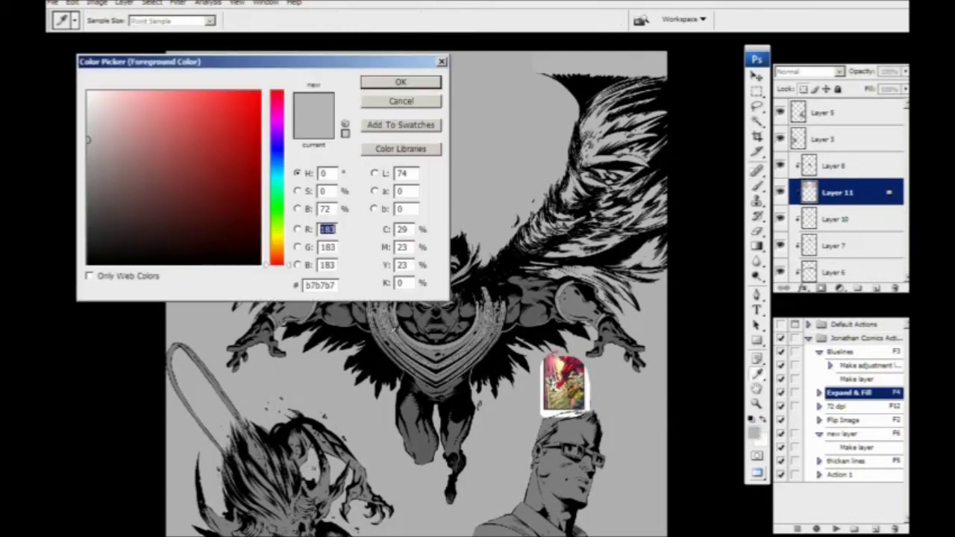
{"action": "left_click", "coordinate": [277, 237]}
{"action": "left_click_drag", "start_coordinate": [277, 237], "coordinate": [281, 239]}
{"action": "left_click_drag", "start_coordinate": [123, 138], "coordinate": [130, 140]}
{"action": "key", "text": "Return"}
{"action": "key", "text": "alt+BackSpace"}
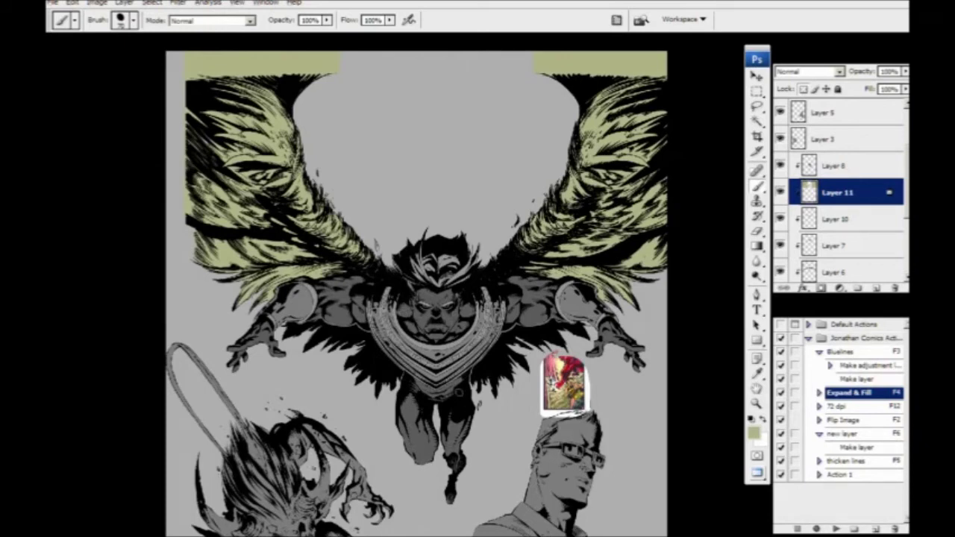
Try a darker olive green, #9ea278, as the fill for the wings.
{"action": "left_click", "coordinate": [754, 433]}
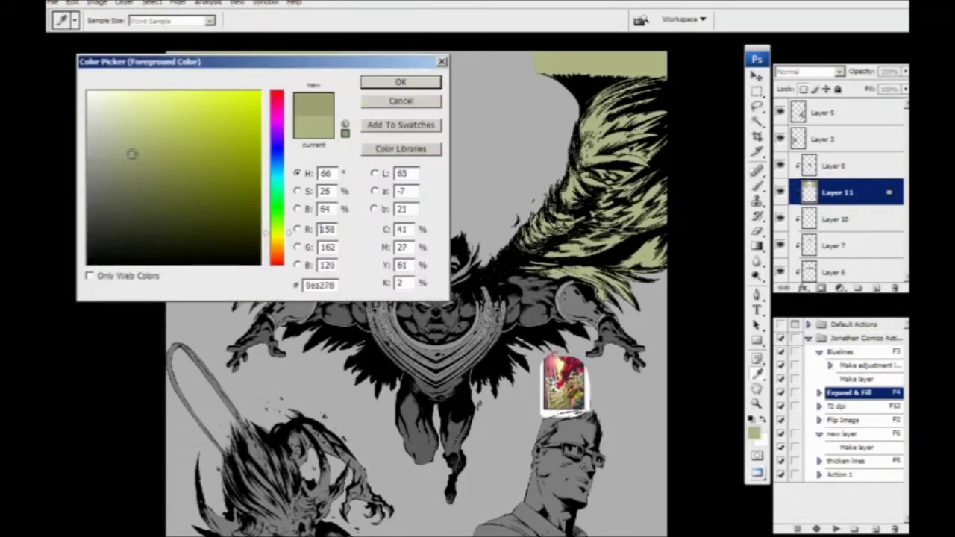
{"action": "key", "text": "Return"}
{"action": "key", "text": "F4"}
Try a muted teal, #78a29c, as the fill for the wings.
{"action": "left_click", "coordinate": [754, 432]}
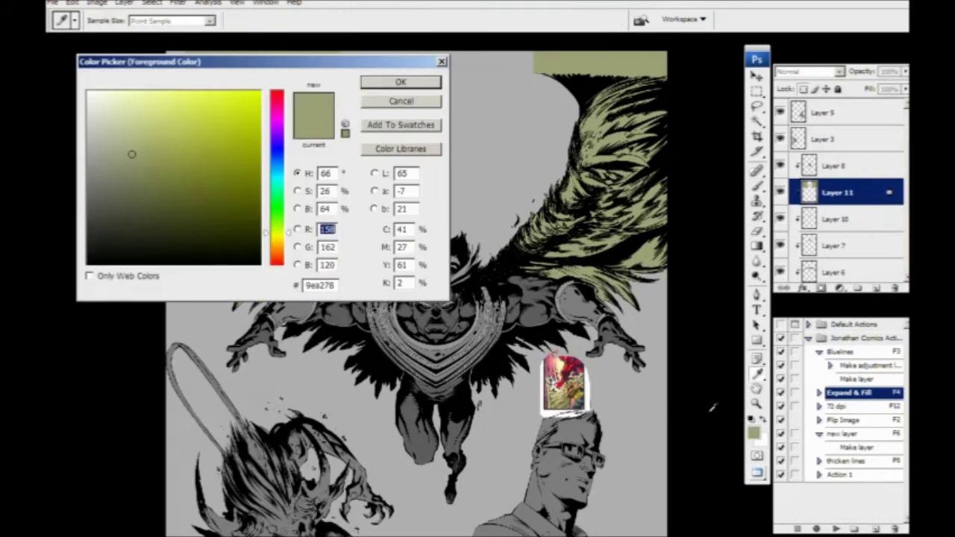
{"action": "left_click", "coordinate": [276, 187]}
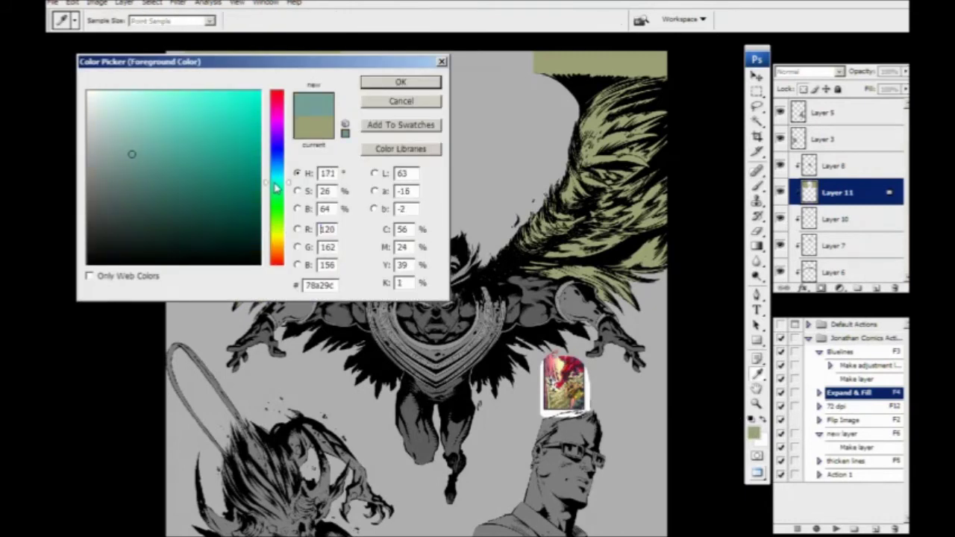
{"action": "left_click", "coordinate": [374, 84]}
{"action": "key", "text": "F4"}
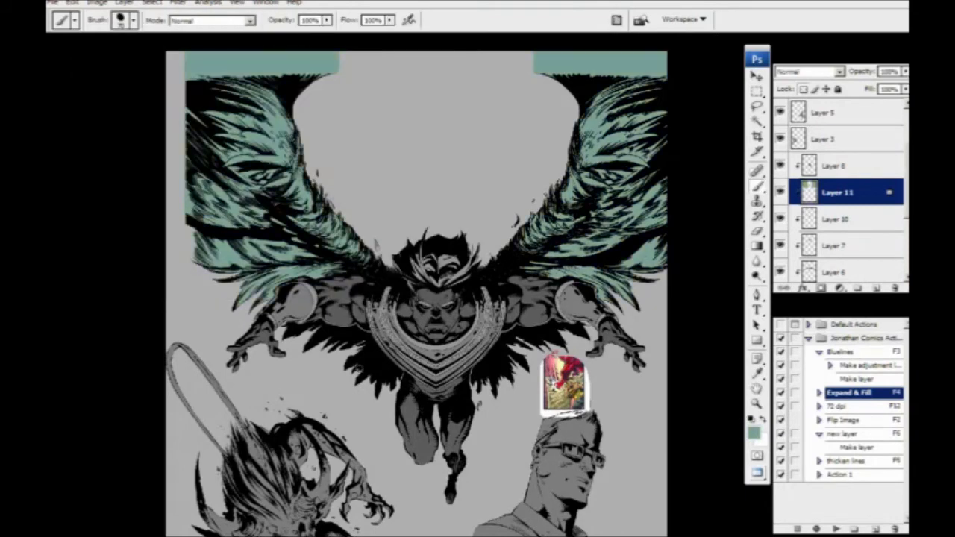
Undo the trial colour fills on the wings.
{"action": "left_click", "coordinate": [795, 309]}
{"action": "key", "text": "ctrl+alt+z"}
{"action": "key", "text": "ctrl+alt+z"}
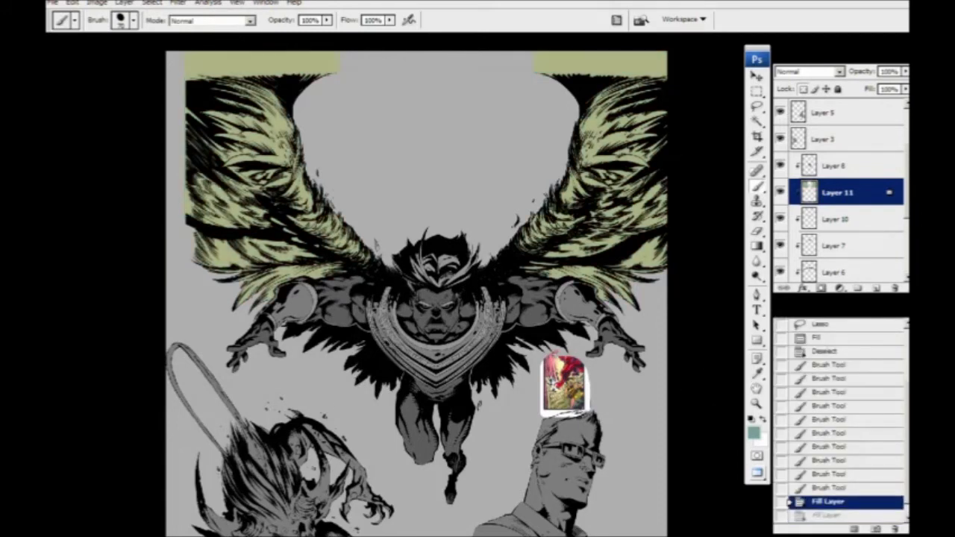
Hide the grey background Layer 1 to check the flats against the white page, and show it again.
{"action": "scroll", "coordinate": [830, 254], "scroll_direction": "down", "scroll_amount": 5}
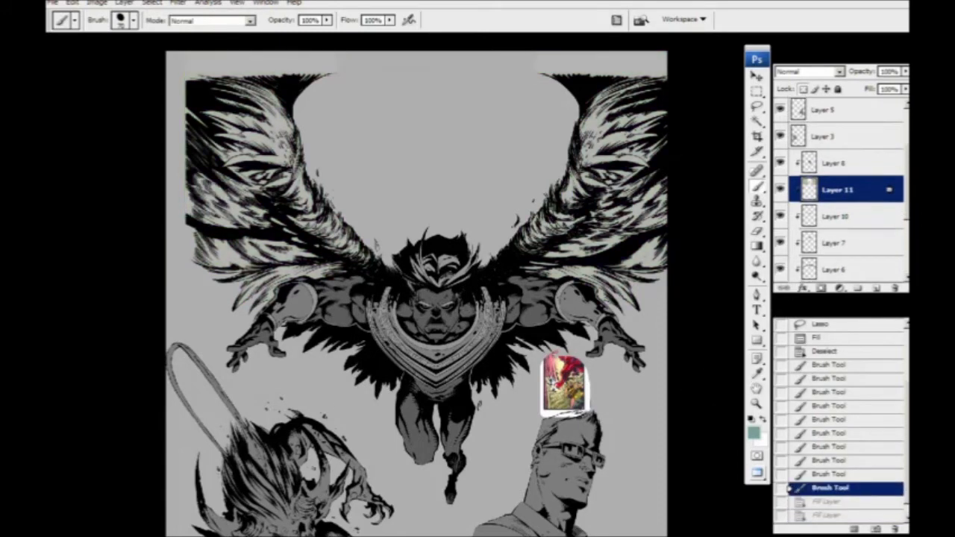
{"action": "left_click", "coordinate": [779, 204]}
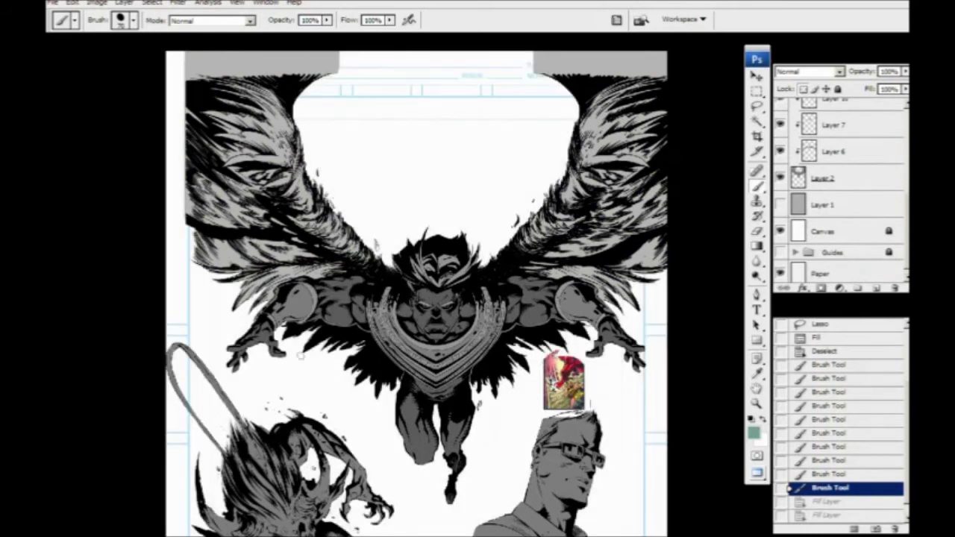
{"action": "left_click_drag", "start_coordinate": [288, 388], "coordinate": [263, 318]}
{"action": "left_click_drag", "start_coordinate": [513, 253], "coordinate": [541, 317]}
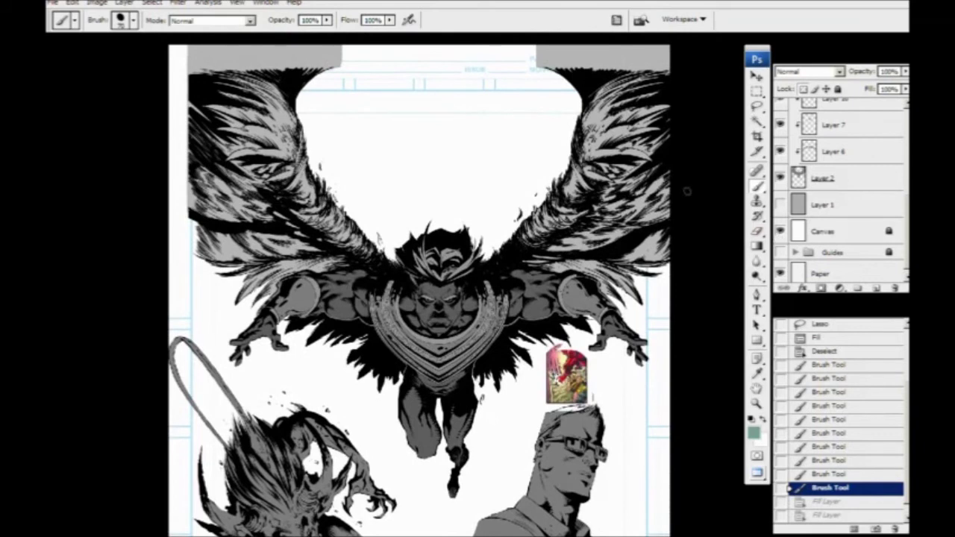
{"action": "left_click", "coordinate": [780, 204]}
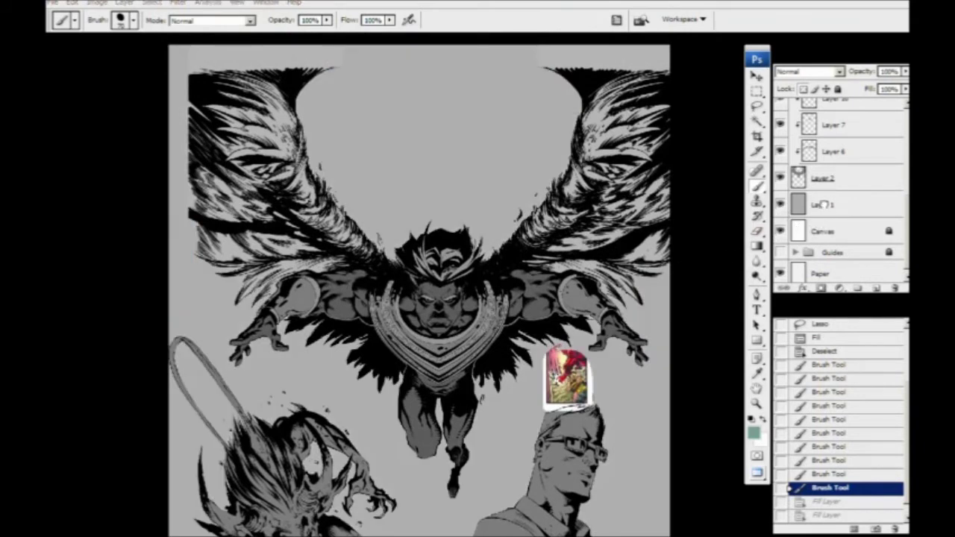
Try filling the background on Layer 1 with a dark grey and undo that fill.
{"action": "left_click", "coordinate": [820, 209]}
{"action": "left_click", "coordinate": [752, 434]}
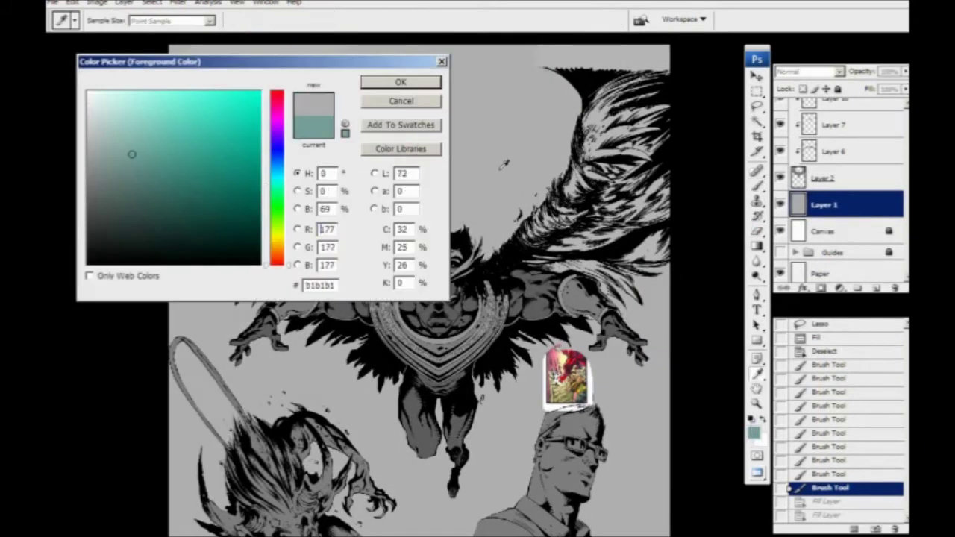
{"action": "left_click", "coordinate": [505, 163]}
{"action": "left_click_drag", "start_coordinate": [104, 194], "coordinate": [87, 207]}
{"action": "key", "text": "Return"}
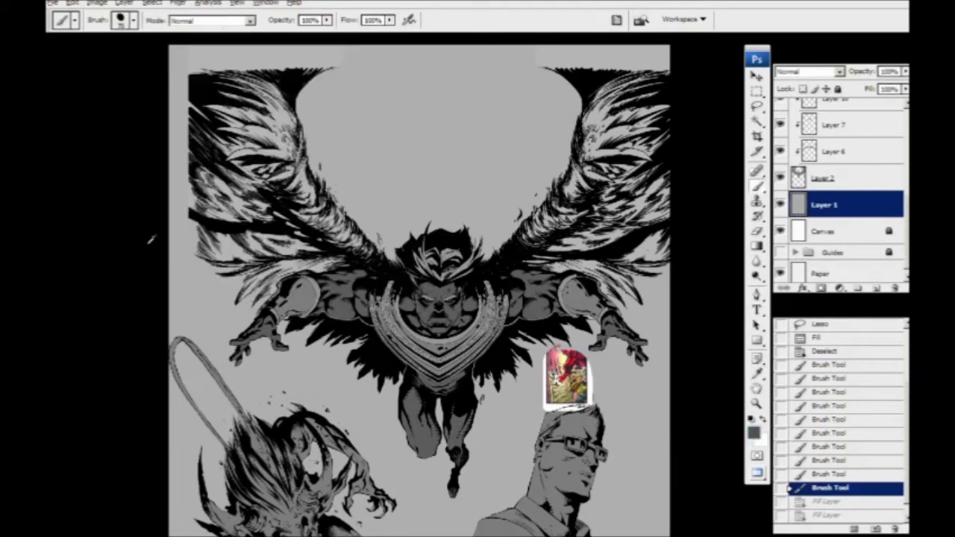
{"action": "key", "text": "alt+BackSpace"}
{"action": "left_click_drag", "start_coordinate": [254, 378], "coordinate": [216, 296]}
{"action": "key", "text": "ctrl+z"}
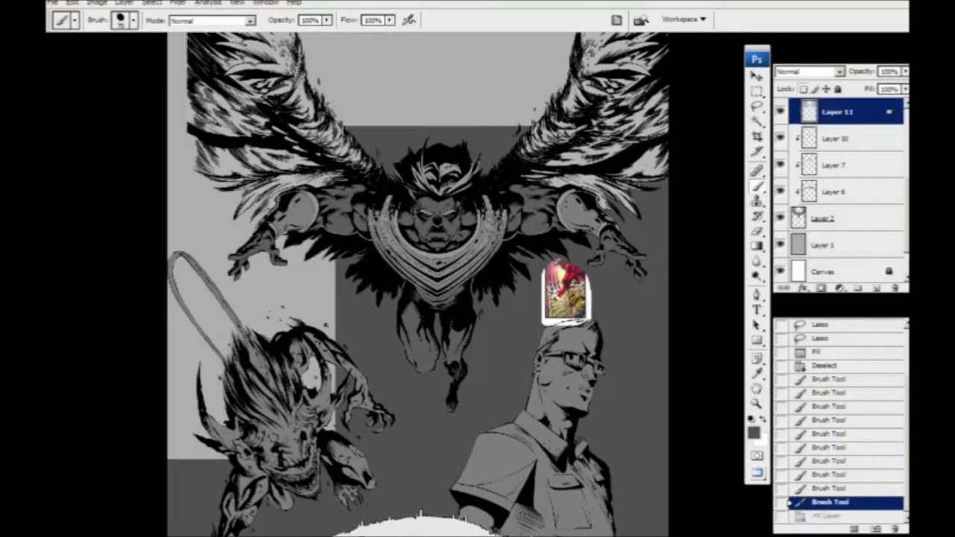
{"action": "left_click_drag", "start_coordinate": [291, 388], "coordinate": [252, 454]}
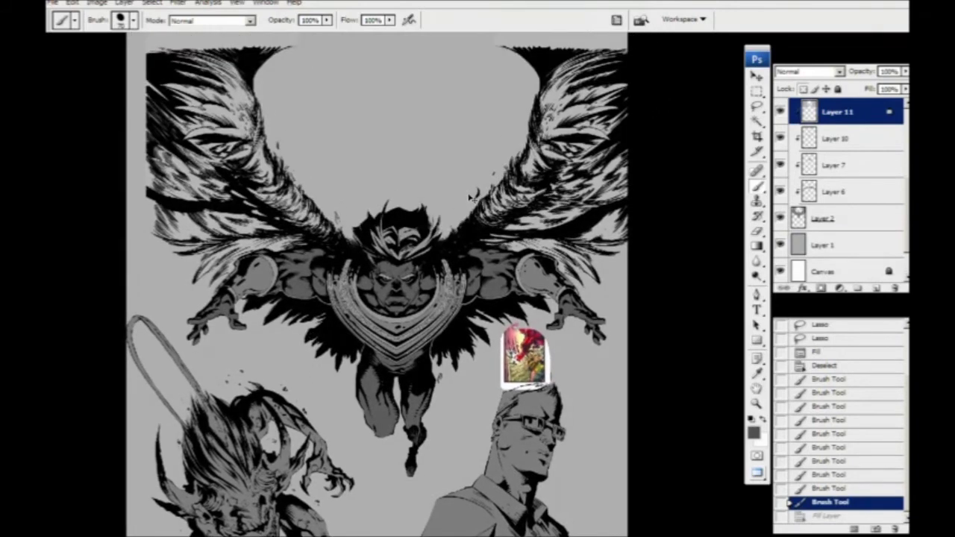
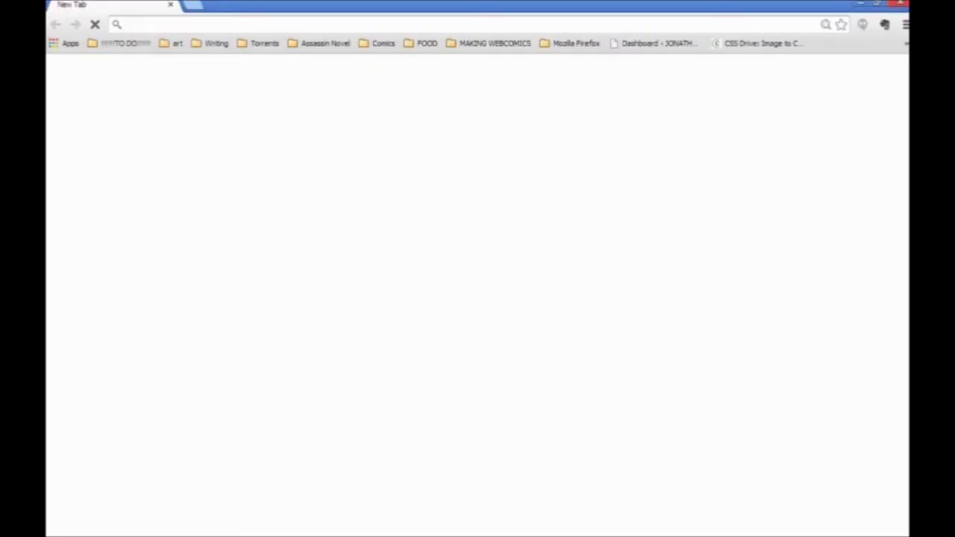
Open the copied deviantART artwork link in the Chrome browser.
{"action": "left_click", "coordinate": [280, 29]}
{"action": "right_click", "coordinate": [286, 30]}
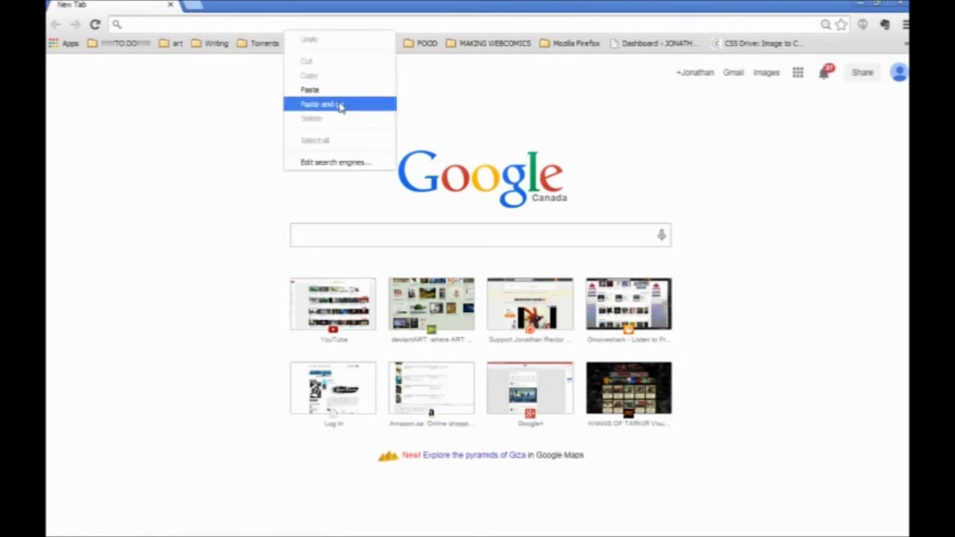
{"action": "left_click", "coordinate": [317, 103]}
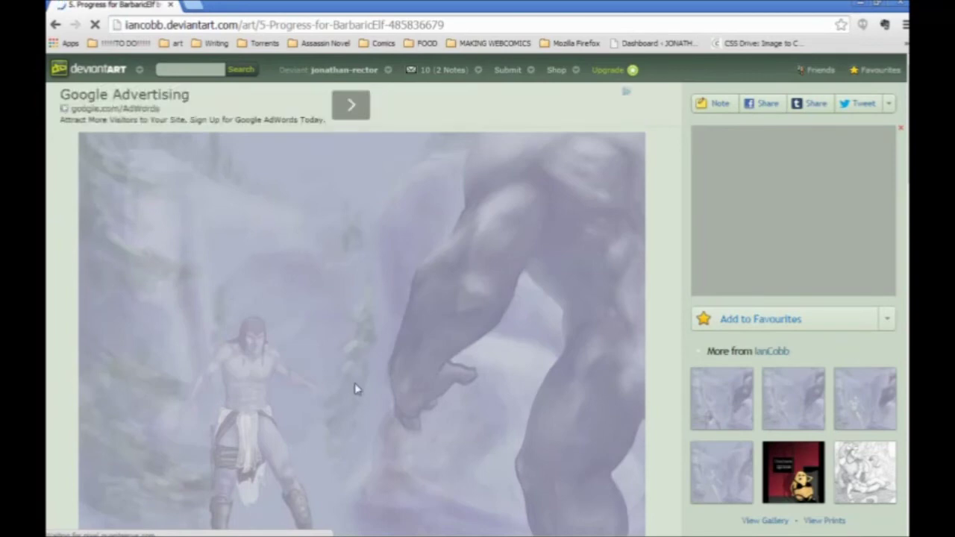
Copy the artwork image from the deviantART page and return to Photoshop.
{"action": "right_click", "coordinate": [357, 385]}
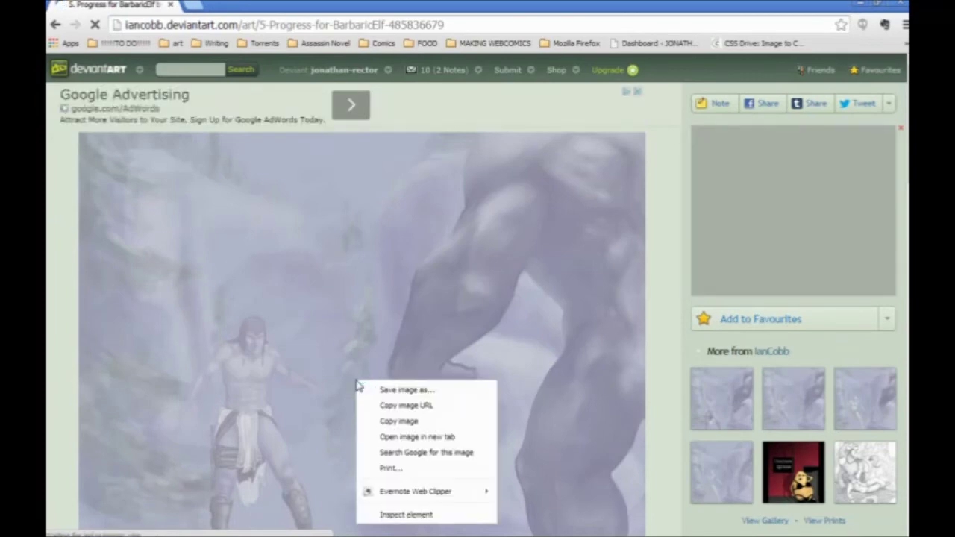
{"action": "left_click", "coordinate": [400, 421]}
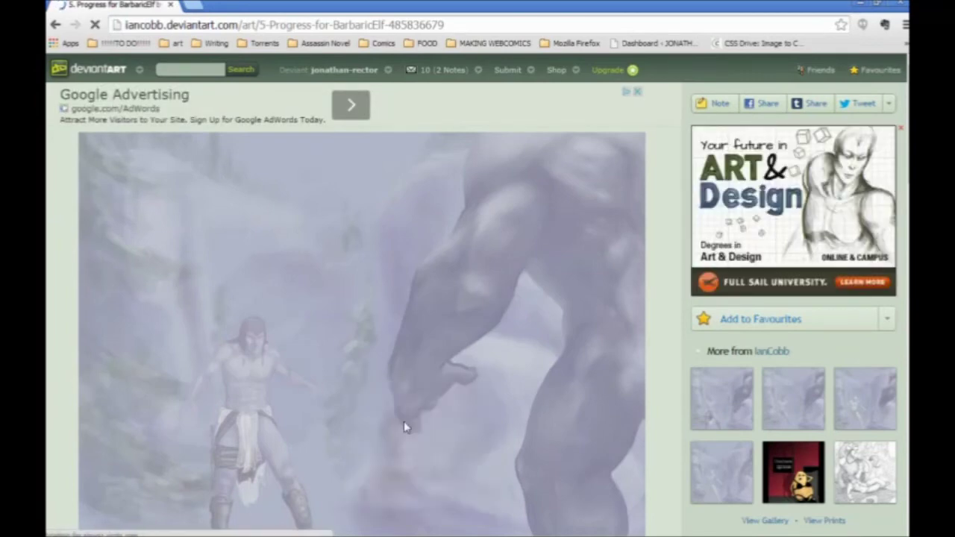
{"action": "left_click", "coordinate": [857, 8]}
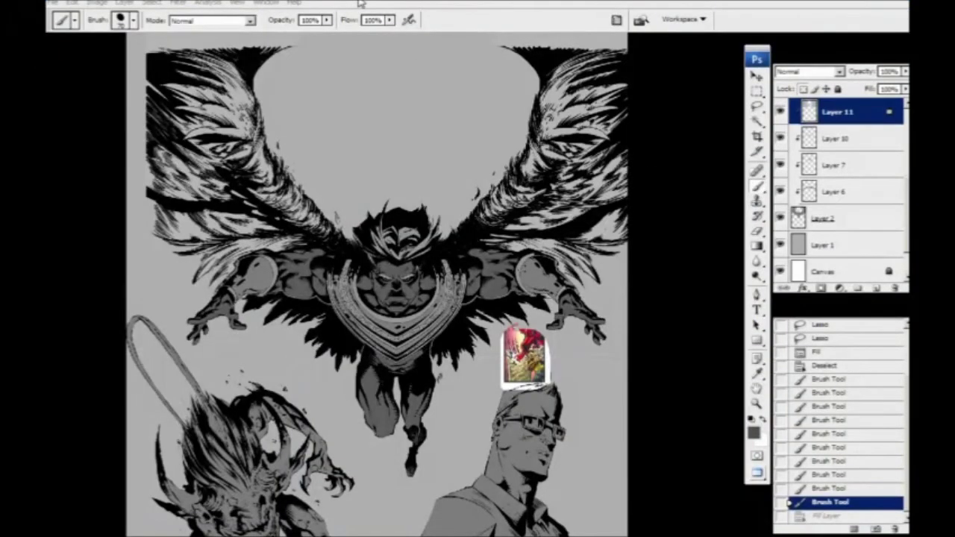
Create a new document sized to the copied artwork and paste the artwork into it.
{"action": "left_click", "coordinate": [57, 4]}
{"action": "left_click", "coordinate": [62, 16]}
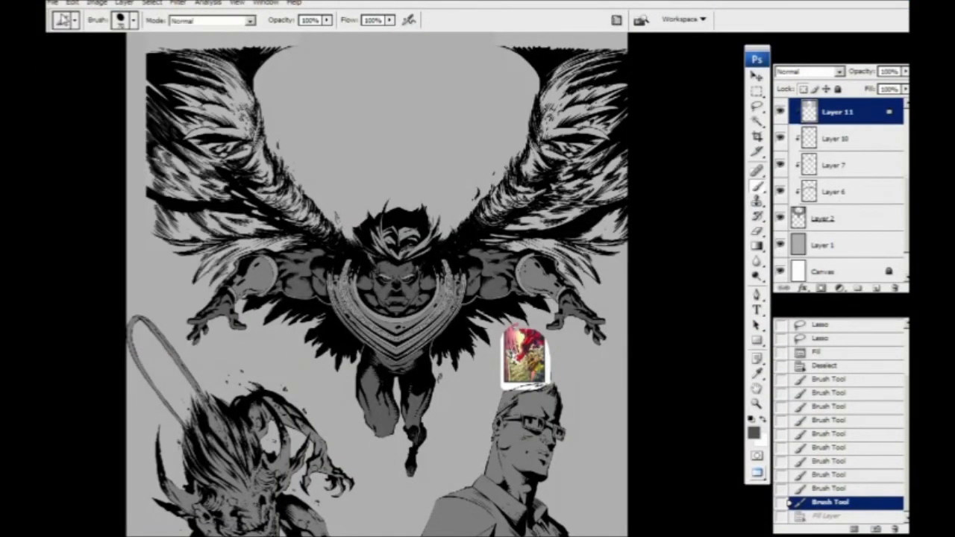
{"action": "key", "text": "Return"}
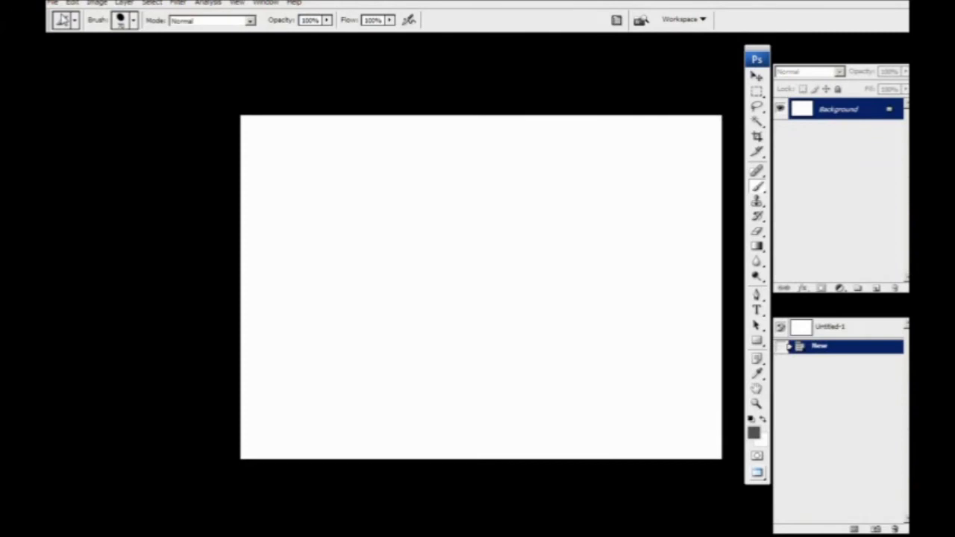
{"action": "key", "text": "ctrl+v"}
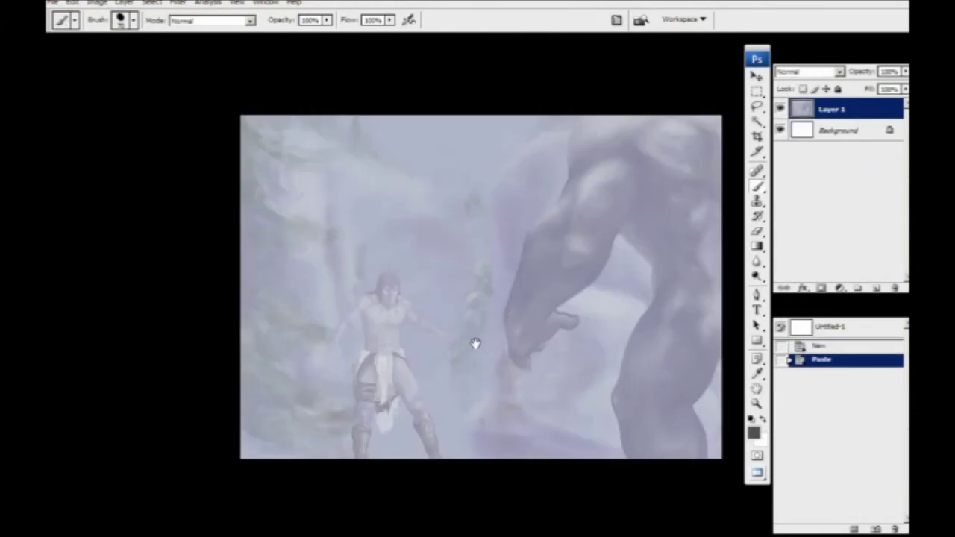
Open the Levels adjustment for the pasted artwork on Layer 1.
{"action": "left_click_drag", "start_coordinate": [475, 341], "coordinate": [437, 331]}
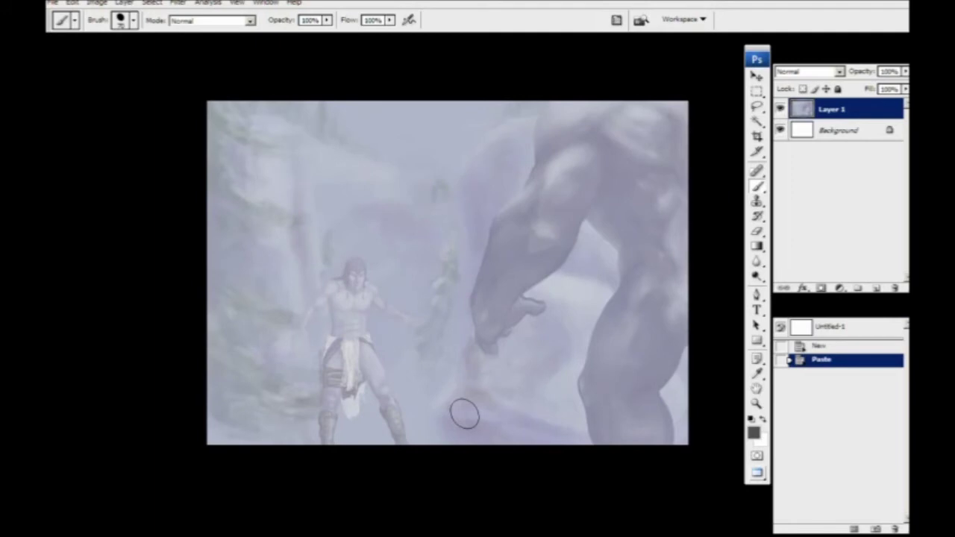
{"action": "left_click_drag", "start_coordinate": [353, 363], "coordinate": [340, 363]}
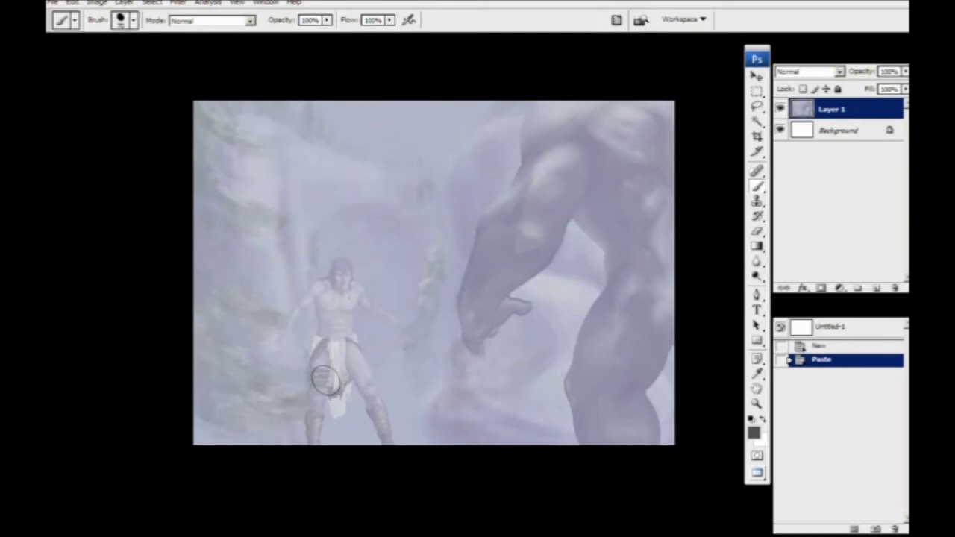
{"action": "left_click_drag", "start_coordinate": [314, 411], "coordinate": [337, 425]}
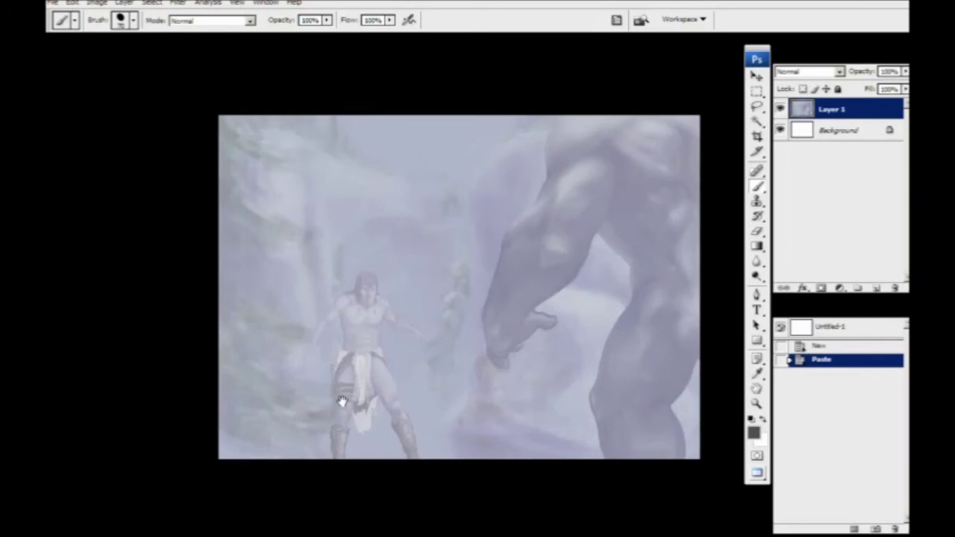
{"action": "left_click_drag", "start_coordinate": [475, 364], "coordinate": [429, 346]}
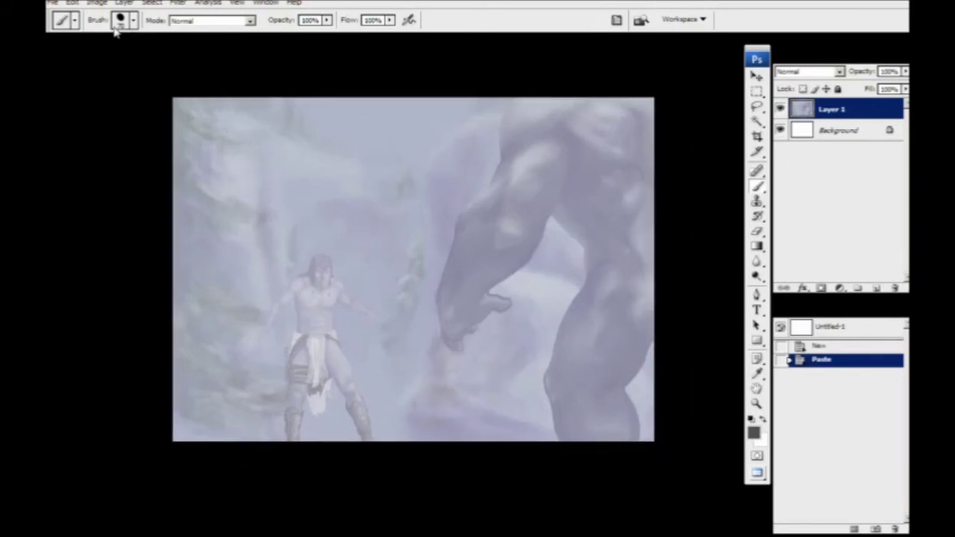
{"action": "left_click", "coordinate": [98, 2]}
{"action": "mouse_move", "coordinate": [142, 32]}
{"action": "left_click", "coordinate": [200, 30]}
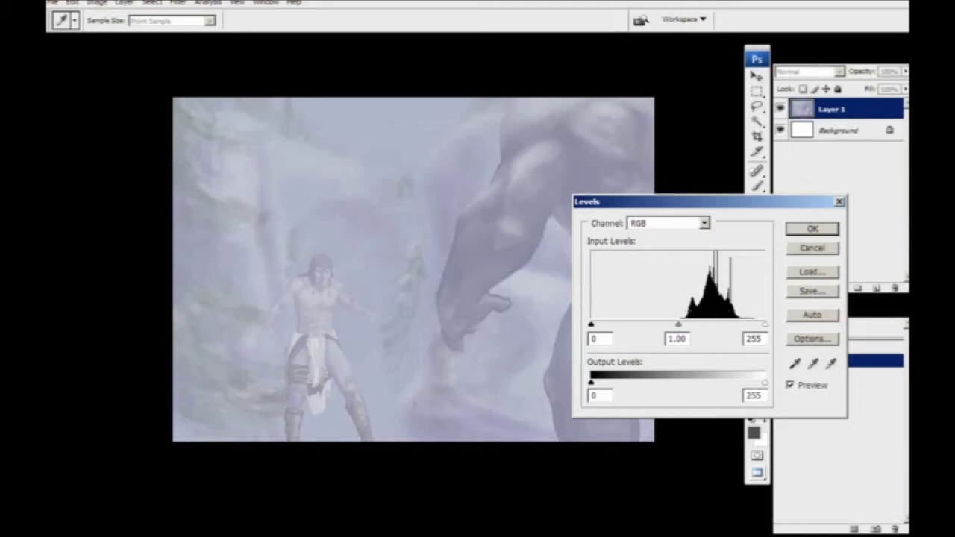
Try Levels input values of 140 for black and 225 for white, and restore them to 0 and 255.
{"action": "left_click_drag", "start_coordinate": [594, 327], "coordinate": [689, 355]}
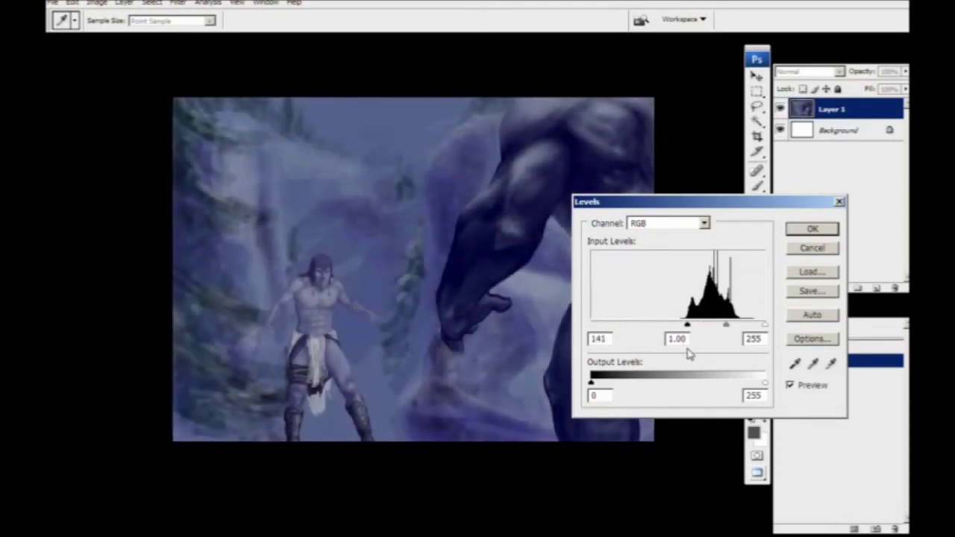
{"action": "left_click_drag", "start_coordinate": [763, 326], "coordinate": [744, 327]}
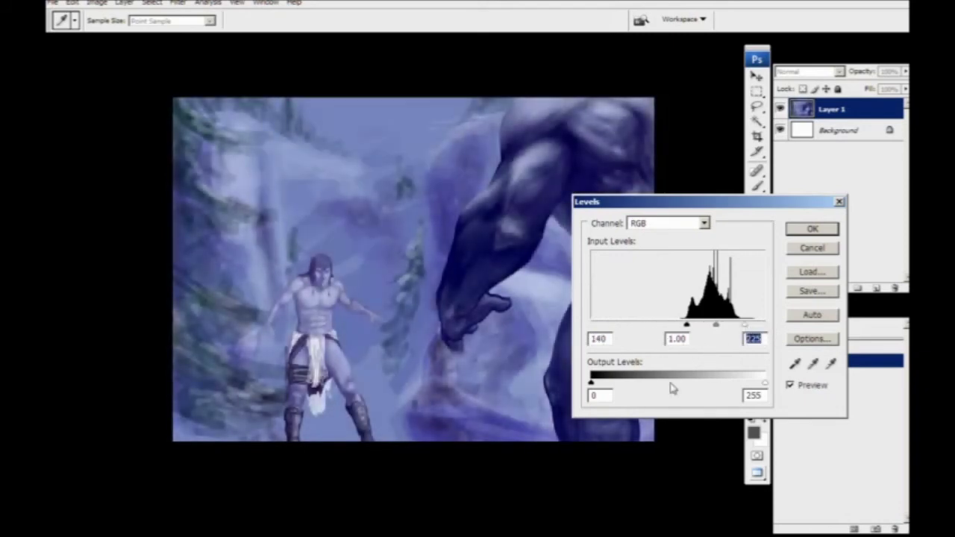
{"action": "left_click_drag", "start_coordinate": [340, 426], "coordinate": [291, 407]}
{"action": "left_click_drag", "start_coordinate": [687, 329], "coordinate": [591, 326]}
{"action": "left_click_drag", "start_coordinate": [748, 326], "coordinate": [762, 326]}
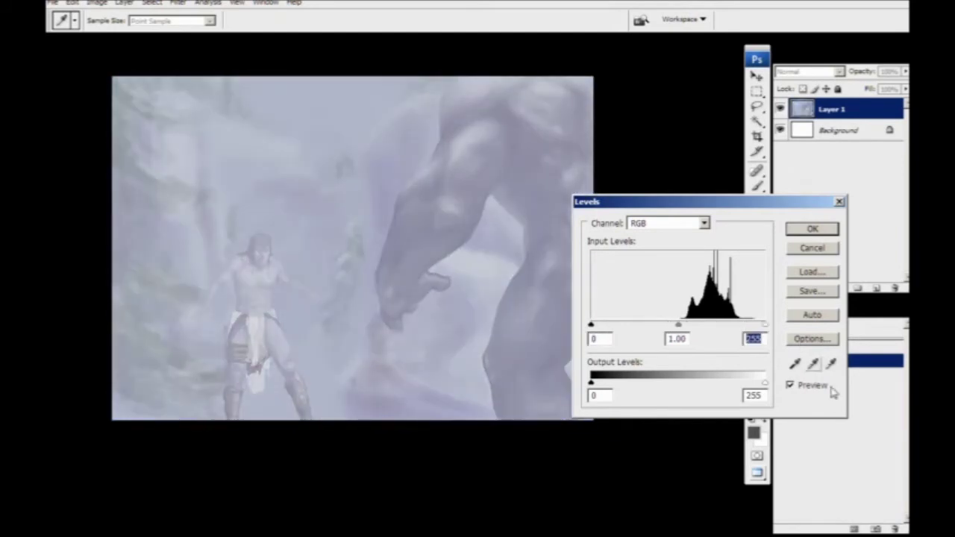
Darken the pasted artwork with Levels by setting the midtone to 0.96 and raising the black input, and apply the adjustment.
{"action": "mouse_move", "coordinate": [678, 326]}
{"action": "left_mouse_down"}
{"action": "mouse_move", "coordinate": [728, 326]}
{"action": "mouse_move", "coordinate": [733, 337]}
{"action": "mouse_move", "coordinate": [679, 326]}
{"action": "left_mouse_up"}
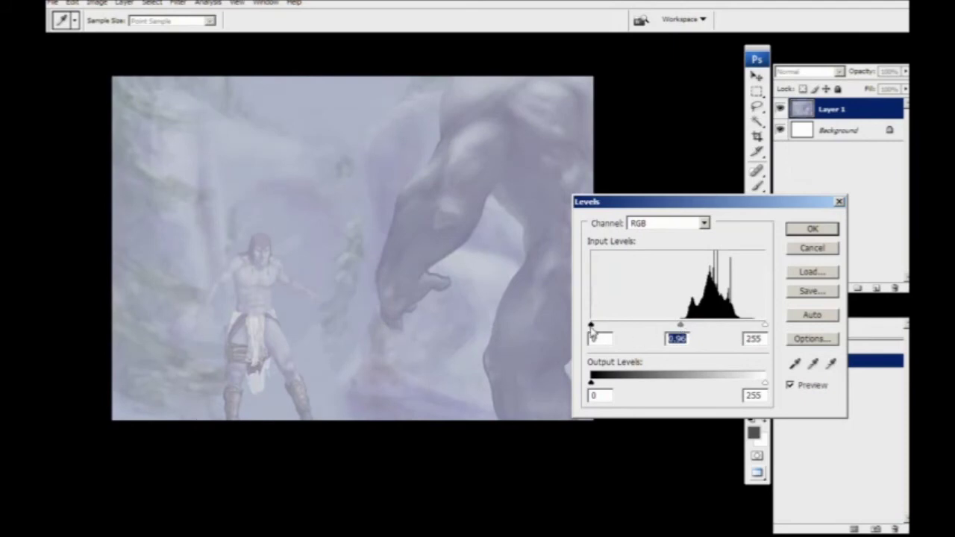
{"action": "left_click_drag", "start_coordinate": [592, 328], "coordinate": [670, 325]}
{"action": "left_click", "coordinate": [805, 231]}
Add a new empty layer above the artwork for brush markup on the warrior.
{"action": "key", "text": "b"}
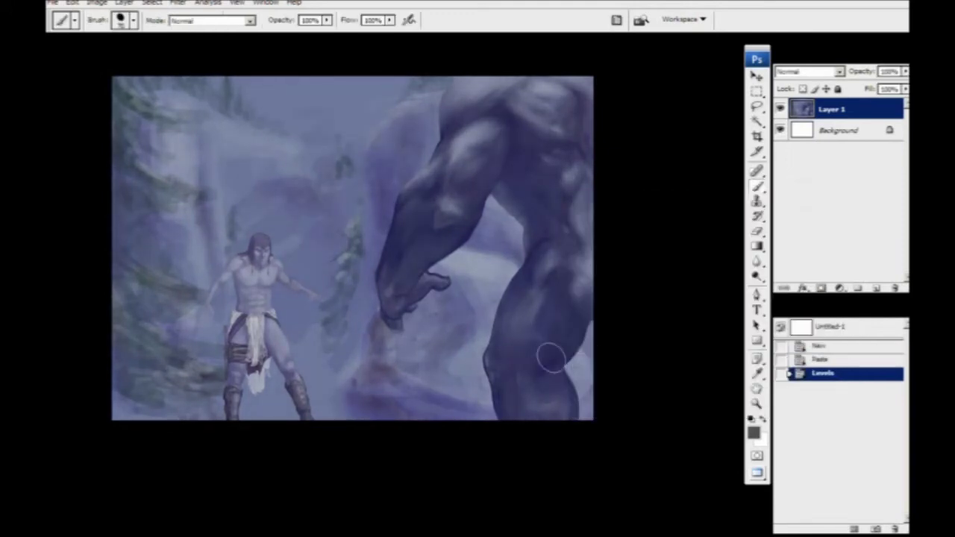
{"action": "key", "text": "ctrl+shift+alt+n"}
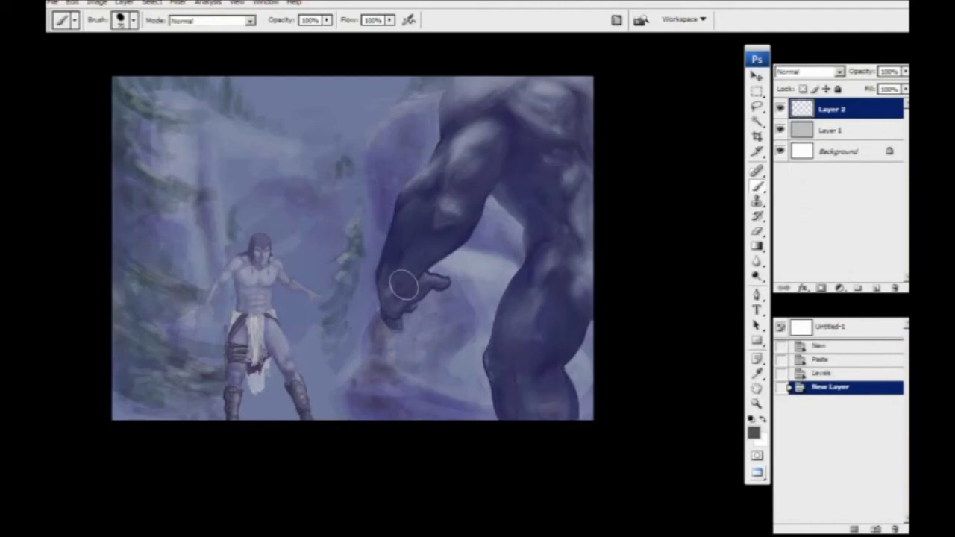
{"action": "left_click_drag", "start_coordinate": [301, 341], "coordinate": [334, 368]}
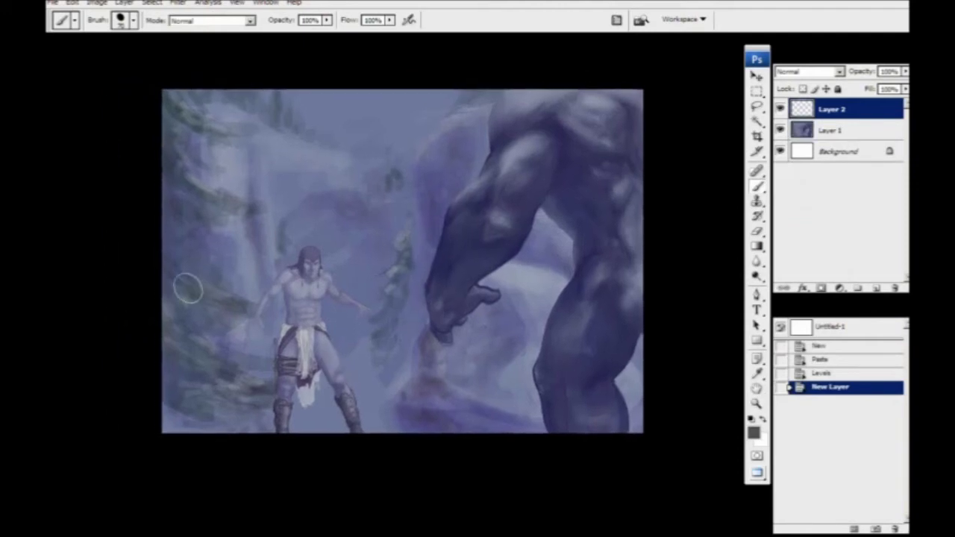
{"action": "mouse_move", "coordinate": [332, 370]}
{"action": "left_mouse_down"}
{"action": "mouse_move", "coordinate": [330, 379]}
{"action": "mouse_move", "coordinate": [325, 370]}
{"action": "left_mouse_up"}
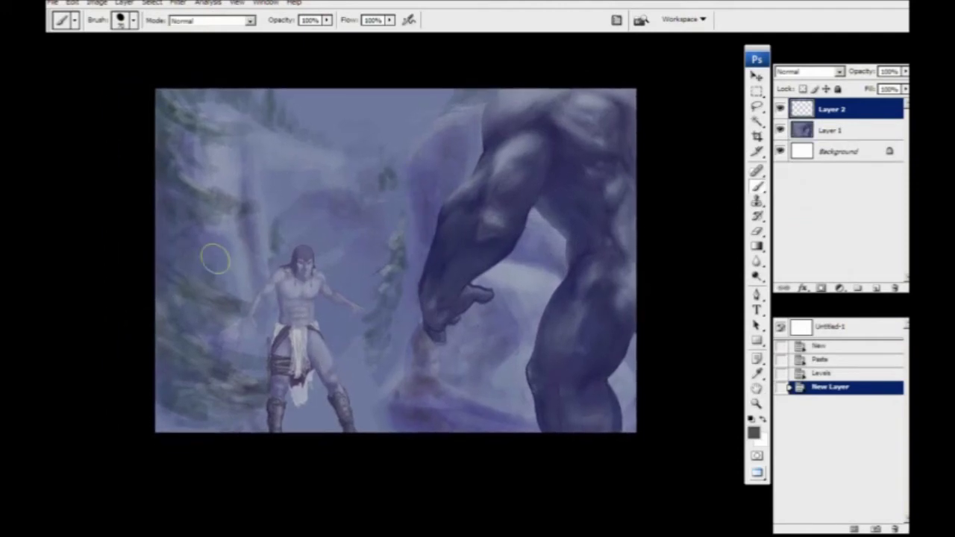
{"action": "key", "text": "ctrl+plus"}
{"action": "left_click_drag", "start_coordinate": [214, 260], "coordinate": [157, 356]}
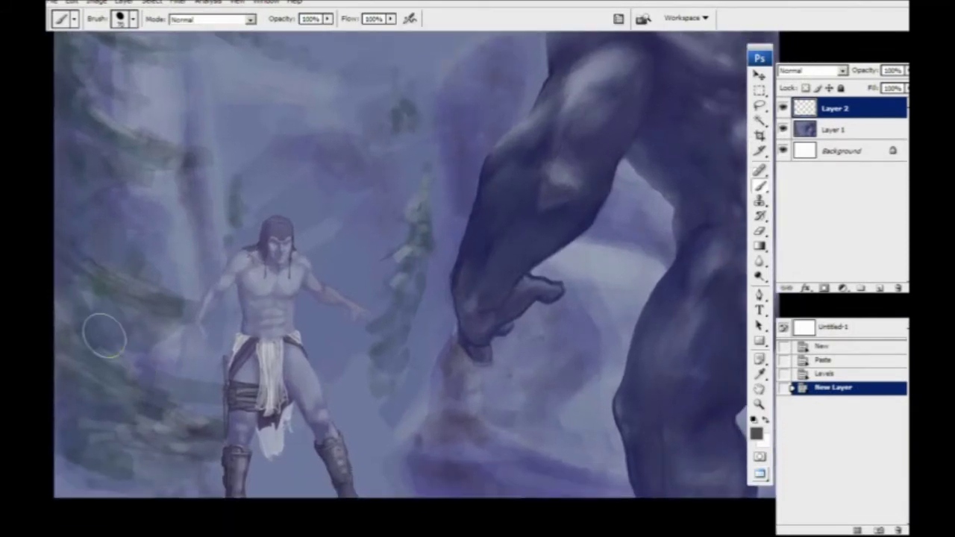
{"action": "key", "text": "ctrl+plus"}
{"action": "key", "text": "ctrl+plus"}
{"action": "left_click_drag", "start_coordinate": [222, 440], "coordinate": [462, 246]}
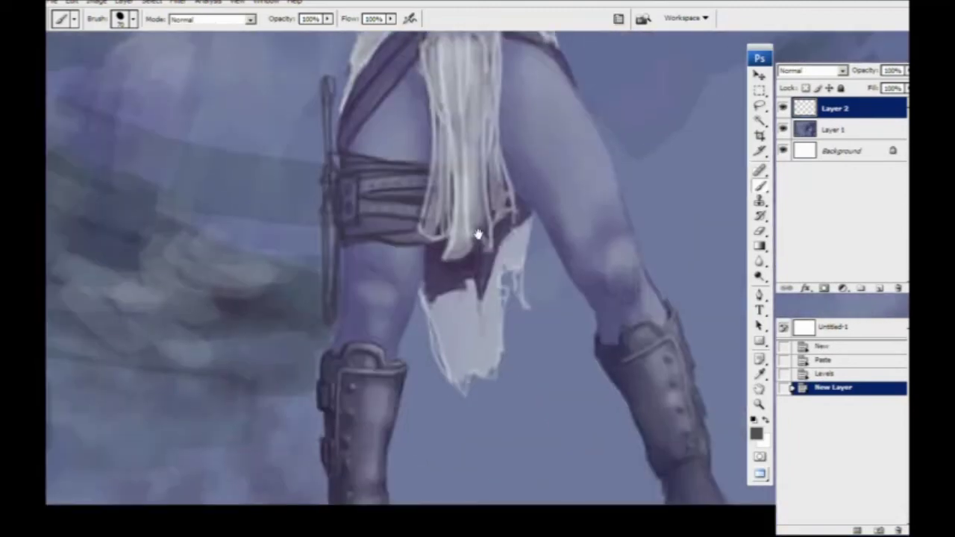
{"action": "left_click_drag", "start_coordinate": [336, 375], "coordinate": [285, 487]}
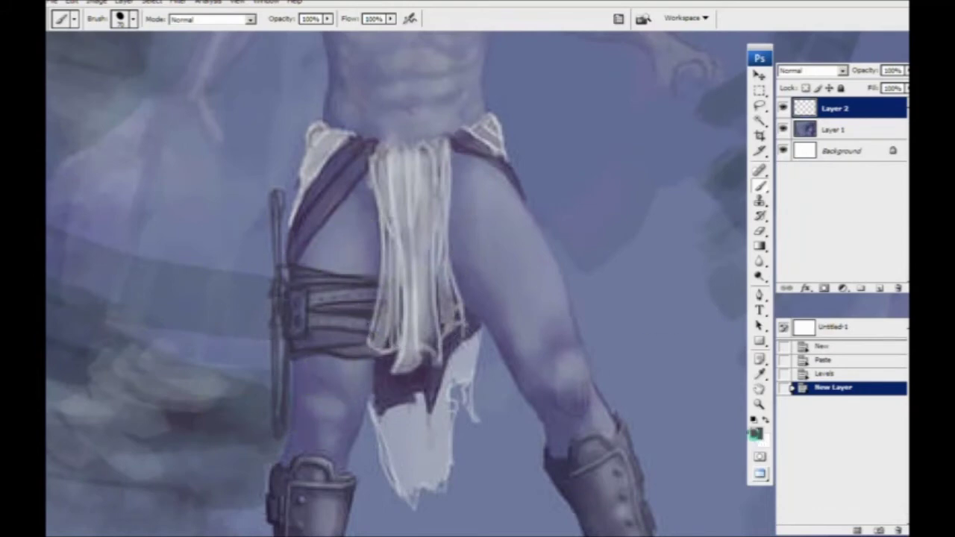
Set the foreground colour to bright red and make the brush much smaller.
{"action": "left_click", "coordinate": [756, 432]}
{"action": "left_click_drag", "start_coordinate": [238, 198], "coordinate": [292, 73]}
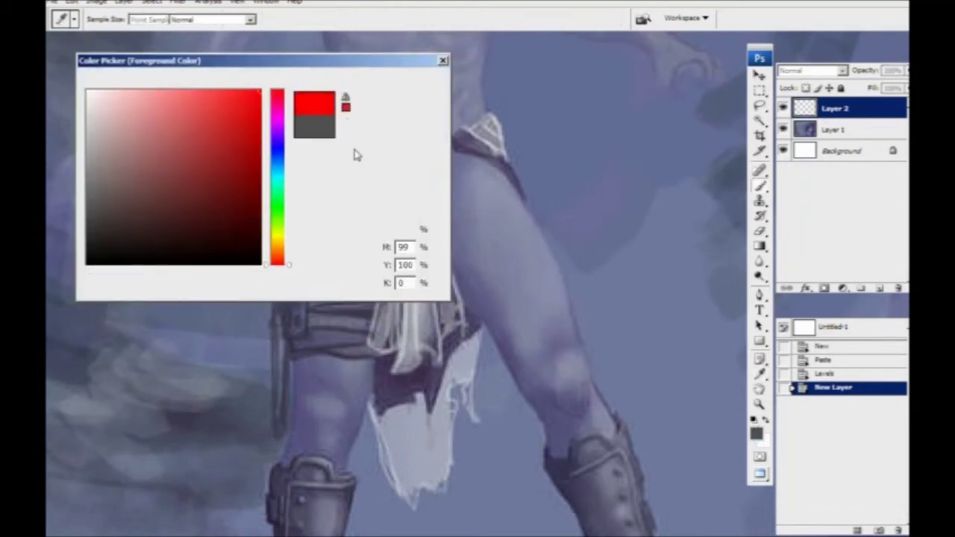
{"action": "left_click", "coordinate": [402, 80]}
{"action": "key", "text": "bracketleft"}
{"action": "key", "text": "bracketleft"}
{"action": "key", "text": "bracketleft"}
{"action": "key", "text": "bracketleft"}
{"action": "key", "text": "bracketleft"}
Circle the straps around the warrior's thigh in red and undo the circle.
{"action": "left_click_drag", "start_coordinate": [229, 363], "coordinate": [236, 390]}
{"action": "key", "text": "ctrl+z"}
{"action": "mouse_move", "coordinate": [238, 248]}
{"action": "left_mouse_down"}
{"action": "mouse_move", "coordinate": [288, 226]}
{"action": "mouse_move", "coordinate": [213, 331]}
{"action": "mouse_move", "coordinate": [227, 272]}
{"action": "left_mouse_up"}
{"action": "left_click_drag", "start_coordinate": [235, 388], "coordinate": [258, 411]}
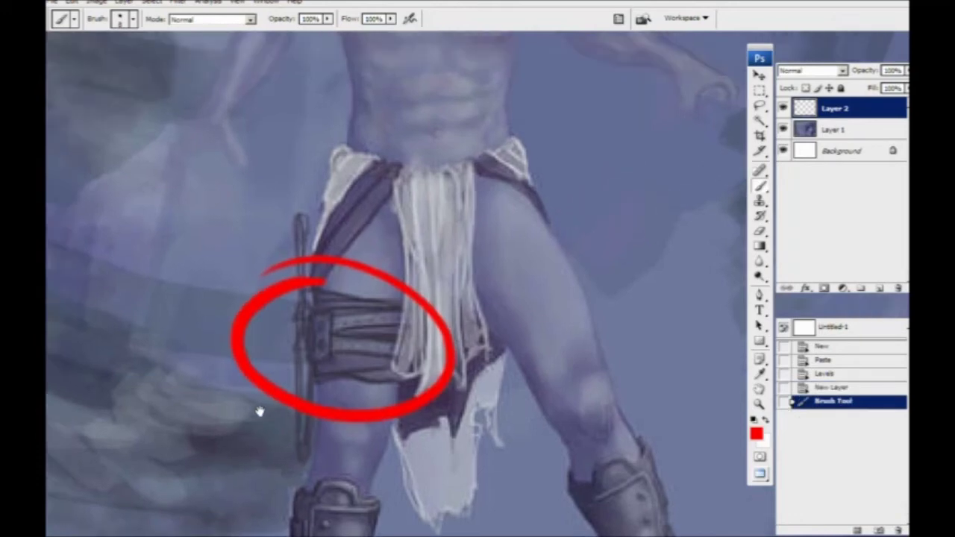
{"action": "key", "text": "ctrl+minus"}
{"action": "left_click_drag", "start_coordinate": [314, 355], "coordinate": [294, 401]}
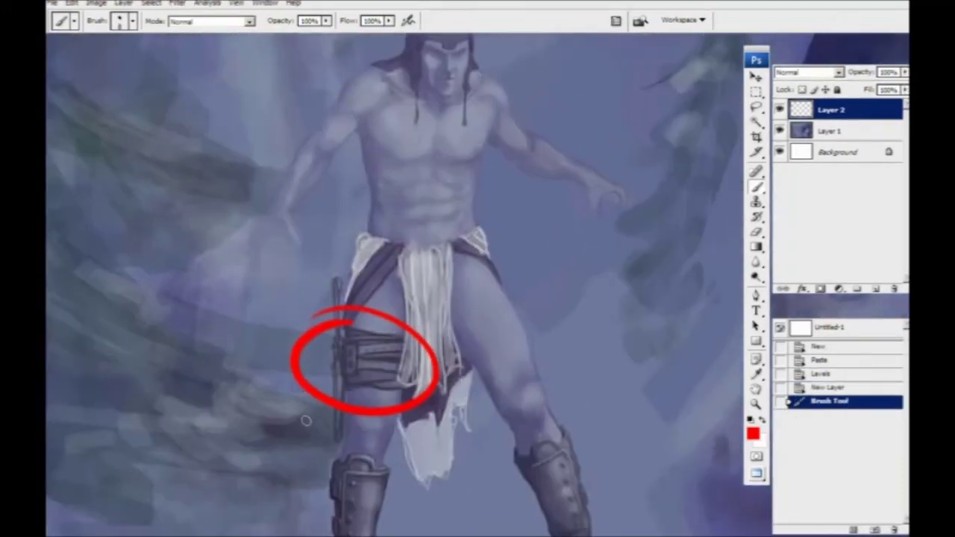
{"action": "key", "text": "ctrl+z"}
Draw curved red contour lines across the warrior's collar, lower chest, ribs and abdomen on Layer 2.
{"action": "mouse_move", "coordinate": [321, 315]}
{"action": "left_mouse_down"}
{"action": "mouse_move", "coordinate": [287, 402]}
{"action": "mouse_move", "coordinate": [283, 390]}
{"action": "left_mouse_up"}
{"action": "mouse_move", "coordinate": [471, 157]}
{"action": "left_mouse_down"}
{"action": "mouse_move", "coordinate": [403, 176]}
{"action": "mouse_move", "coordinate": [351, 147]}
{"action": "left_mouse_up"}
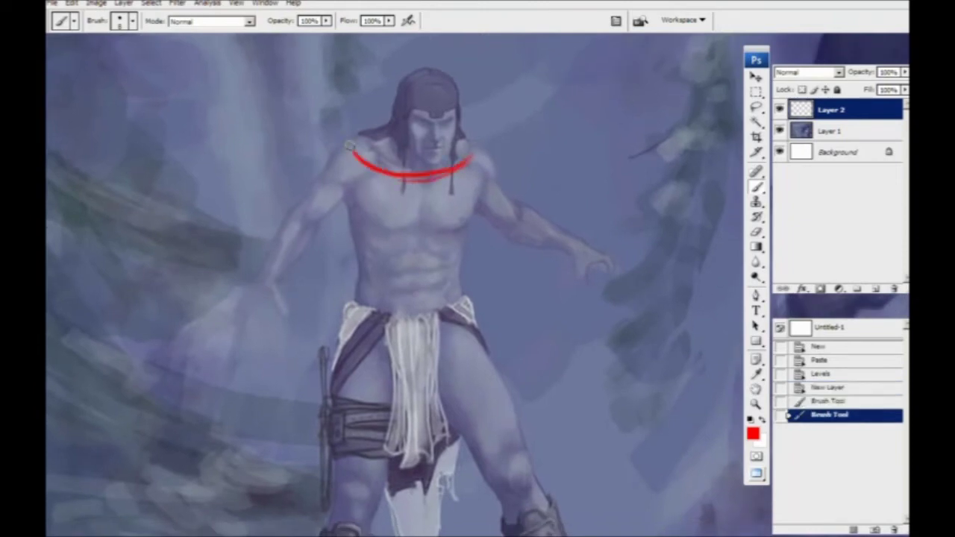
{"action": "left_click_drag", "start_coordinate": [472, 220], "coordinate": [372, 251]}
{"action": "mouse_move", "coordinate": [341, 211]}
{"action": "left_mouse_down"}
{"action": "mouse_move", "coordinate": [447, 247]}
{"action": "mouse_move", "coordinate": [407, 258]}
{"action": "mouse_move", "coordinate": [440, 267]}
{"action": "mouse_move", "coordinate": [416, 265]}
{"action": "left_mouse_up"}
{"action": "left_click_drag", "start_coordinate": [350, 252], "coordinate": [410, 272]}
{"action": "left_click_drag", "start_coordinate": [463, 256], "coordinate": [429, 267]}
{"action": "mouse_move", "coordinate": [460, 269]}
{"action": "left_mouse_down"}
{"action": "mouse_move", "coordinate": [371, 278]}
{"action": "mouse_move", "coordinate": [366, 292]}
{"action": "mouse_move", "coordinate": [365, 273]}
{"action": "left_mouse_up"}
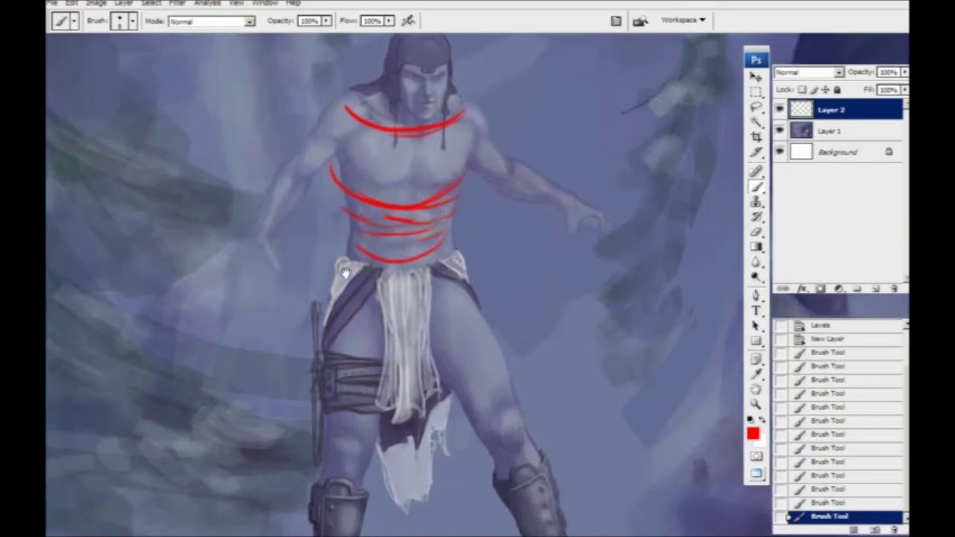
Draw a red curve across the warrior's waist and a V shape marking the pelvis over the loincloth.
{"action": "left_click_drag", "start_coordinate": [346, 273], "coordinate": [241, 271]}
{"action": "key", "text": "ctrl+minus"}
{"action": "key", "text": "ctrl+minus"}
{"action": "key", "text": "ctrl+minus"}
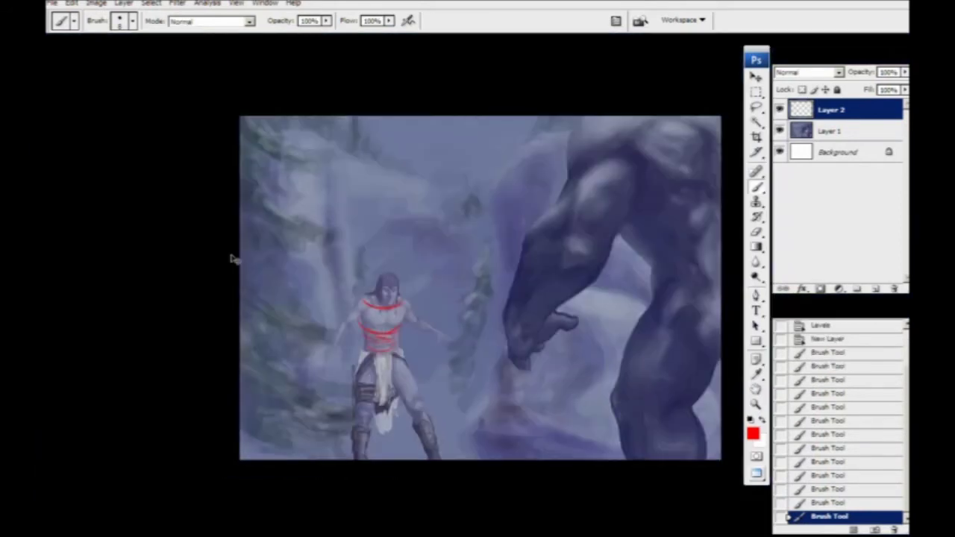
{"action": "key", "text": "ctrl+plus"}
{"action": "key", "text": "ctrl+plus"}
{"action": "key", "text": "ctrl+plus"}
{"action": "left_click_drag", "start_coordinate": [165, 453], "coordinate": [351, 289]}
{"action": "mouse_move", "coordinate": [415, 316]}
{"action": "left_mouse_down"}
{"action": "mouse_move", "coordinate": [346, 335]}
{"action": "mouse_move", "coordinate": [325, 323]}
{"action": "left_mouse_up"}
{"action": "left_click_drag", "start_coordinate": [418, 333], "coordinate": [379, 383]}
{"action": "mouse_move", "coordinate": [323, 337]}
{"action": "left_mouse_down"}
{"action": "mouse_move", "coordinate": [365, 379]}
{"action": "mouse_move", "coordinate": [327, 287]}
{"action": "left_mouse_up"}
Draw red contour lines along the thigh, knee and boot of the warrior's left leg.
{"action": "left_click_drag", "start_coordinate": [403, 241], "coordinate": [415, 329]}
{"action": "left_click_drag", "start_coordinate": [415, 276], "coordinate": [416, 361]}
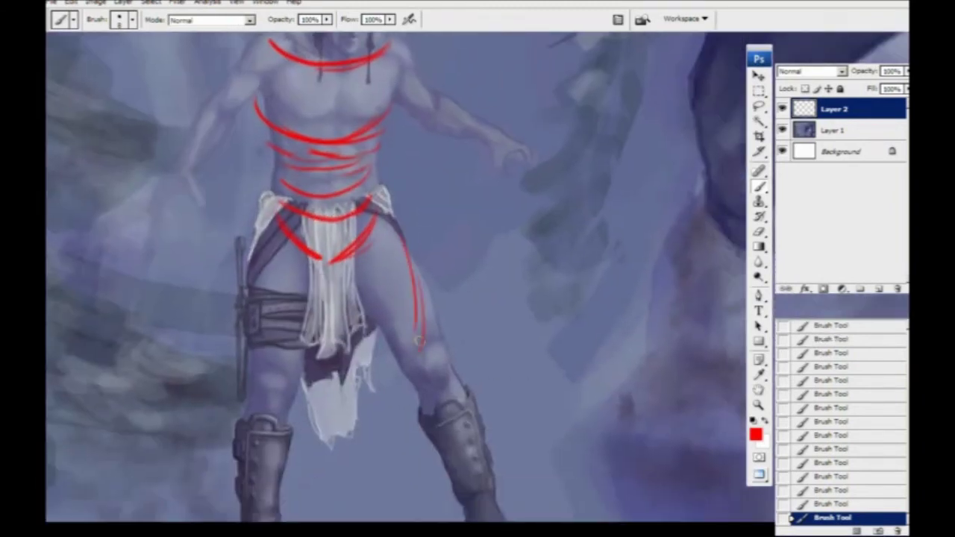
{"action": "mouse_move", "coordinate": [372, 296]}
{"action": "left_mouse_down"}
{"action": "mouse_move", "coordinate": [409, 373]}
{"action": "mouse_move", "coordinate": [410, 356]}
{"action": "left_mouse_up"}
{"action": "mouse_move", "coordinate": [409, 365]}
{"action": "left_mouse_down"}
{"action": "mouse_move", "coordinate": [436, 355]}
{"action": "mouse_move", "coordinate": [440, 371]}
{"action": "left_mouse_up"}
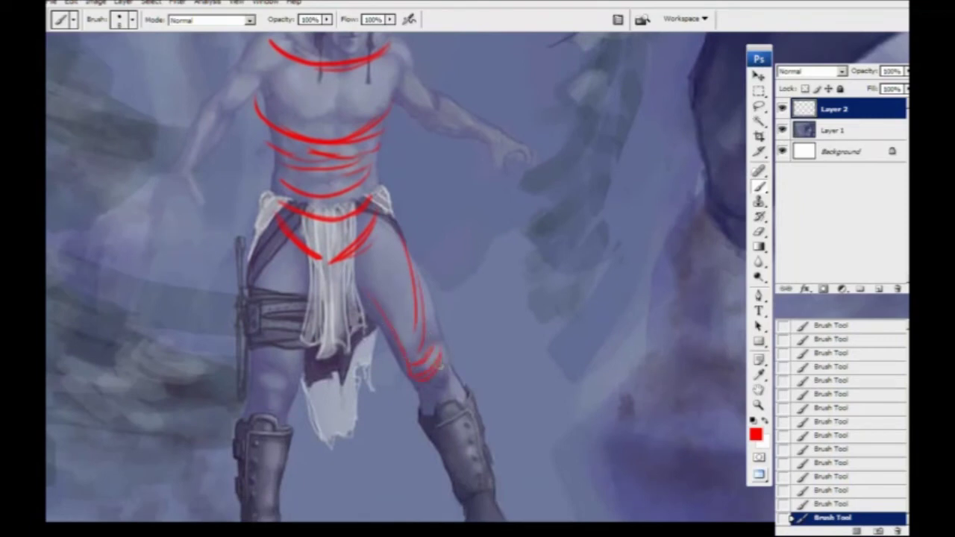
{"action": "left_click_drag", "start_coordinate": [294, 300], "coordinate": [355, 301]}
Draw red contour lines down the thigh, shin and boot of the warrior's right leg.
{"action": "left_click_drag", "start_coordinate": [391, 266], "coordinate": [347, 328]}
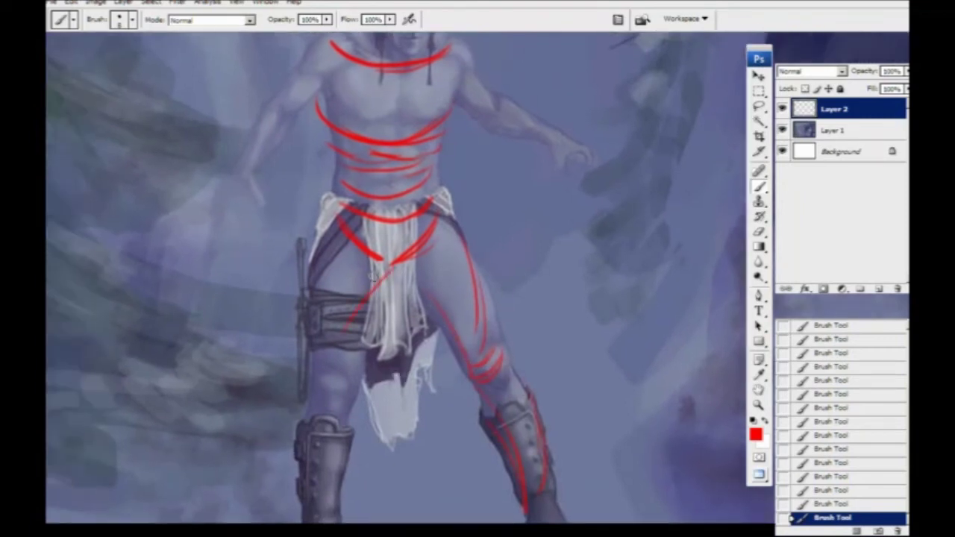
{"action": "mouse_move", "coordinate": [331, 237]}
{"action": "left_mouse_down"}
{"action": "mouse_move", "coordinate": [290, 358]}
{"action": "mouse_move", "coordinate": [301, 374]}
{"action": "mouse_move", "coordinate": [188, 477]}
{"action": "left_mouse_up"}
{"action": "left_click_drag", "start_coordinate": [257, 410], "coordinate": [189, 481]}
{"action": "key", "text": "ctrl+z"}
{"action": "left_click_drag", "start_coordinate": [338, 359], "coordinate": [349, 429]}
{"action": "left_click_drag", "start_coordinate": [295, 379], "coordinate": [341, 501]}
{"action": "left_click_drag", "start_coordinate": [328, 396], "coordinate": [357, 499]}
{"action": "left_click_drag", "start_coordinate": [333, 500], "coordinate": [315, 515]}
Strengthen the red contours on both legs and add a long curve sweeping outward from the right knee.
{"action": "left_click_drag", "start_coordinate": [310, 350], "coordinate": [330, 271]}
{"action": "mouse_move", "coordinate": [358, 423]}
{"action": "left_mouse_down"}
{"action": "mouse_move", "coordinate": [325, 441]}
{"action": "mouse_move", "coordinate": [395, 443]}
{"action": "left_mouse_up"}
{"action": "mouse_move", "coordinate": [328, 363]}
{"action": "left_mouse_down"}
{"action": "mouse_move", "coordinate": [276, 435]}
{"action": "mouse_move", "coordinate": [222, 300]}
{"action": "mouse_move", "coordinate": [270, 333]}
{"action": "left_mouse_up"}
{"action": "mouse_move", "coordinate": [429, 323]}
{"action": "left_mouse_down"}
{"action": "mouse_move", "coordinate": [521, 492]}
{"action": "mouse_move", "coordinate": [477, 366]}
{"action": "left_mouse_up"}
{"action": "left_click_drag", "start_coordinate": [422, 261], "coordinate": [449, 327]}
{"action": "left_click_drag", "start_coordinate": [170, 352], "coordinate": [205, 417]}
{"action": "left_click_drag", "start_coordinate": [153, 439], "coordinate": [191, 374]}
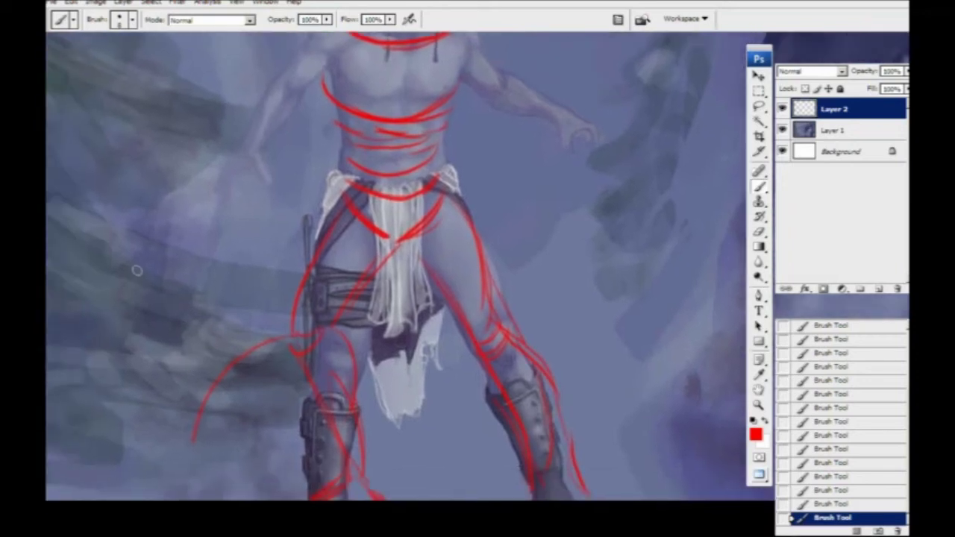
Draw a red centre line on the warrior's chest and contour lines around the shoulders and along both arms.
{"action": "key", "text": "ctrl+minus"}
{"action": "key", "text": "ctrl+minus"}
{"action": "left_click_drag", "start_coordinate": [429, 172], "coordinate": [375, 216]}
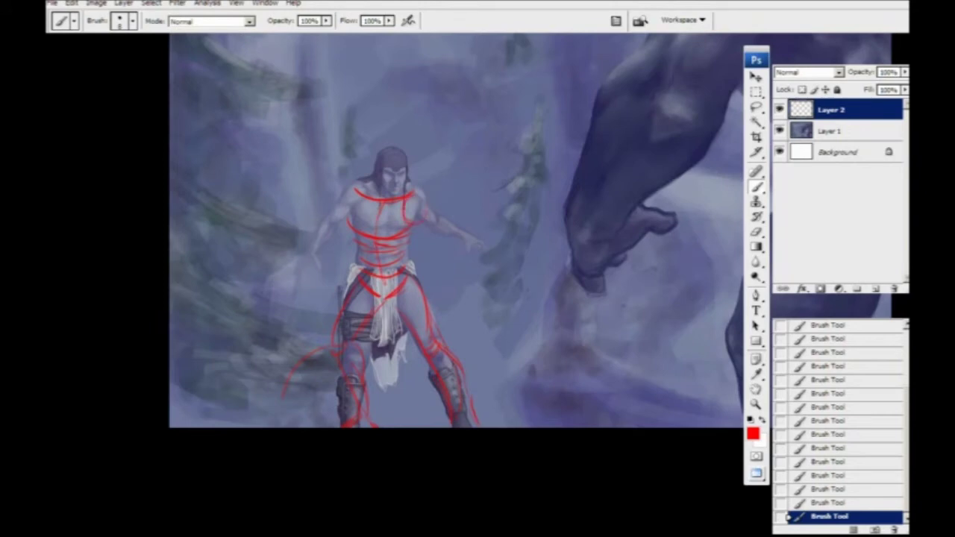
{"action": "left_click_drag", "start_coordinate": [446, 235], "coordinate": [472, 250]}
{"action": "left_click_drag", "start_coordinate": [354, 188], "coordinate": [347, 215]}
{"action": "left_click_drag", "start_coordinate": [349, 181], "coordinate": [308, 224]}
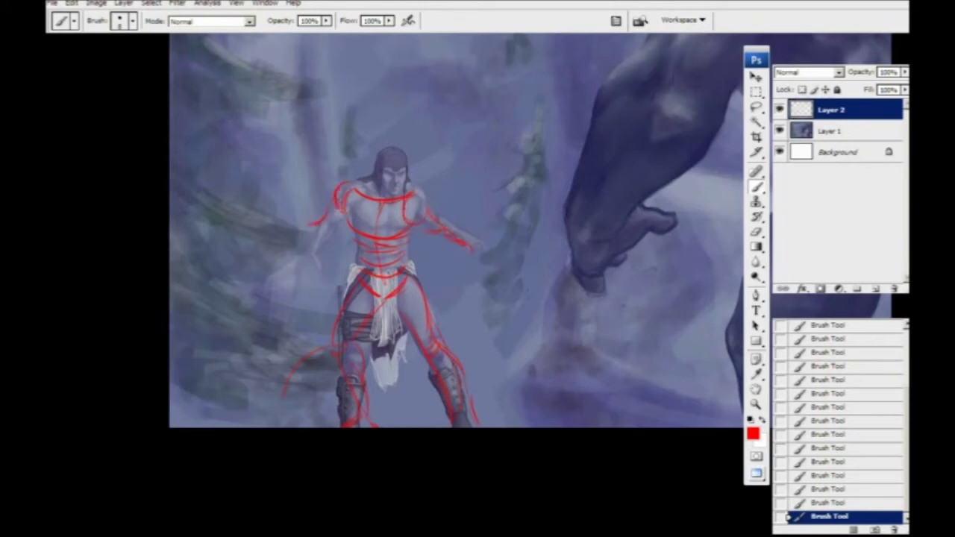
Outline the warrior's head with a red oval and hide Layer 2 to view the figure without the red markup.
{"action": "mouse_move", "coordinate": [326, 307]}
{"action": "left_mouse_down"}
{"action": "mouse_move", "coordinate": [331, 329]}
{"action": "mouse_move", "coordinate": [351, 330]}
{"action": "left_mouse_up"}
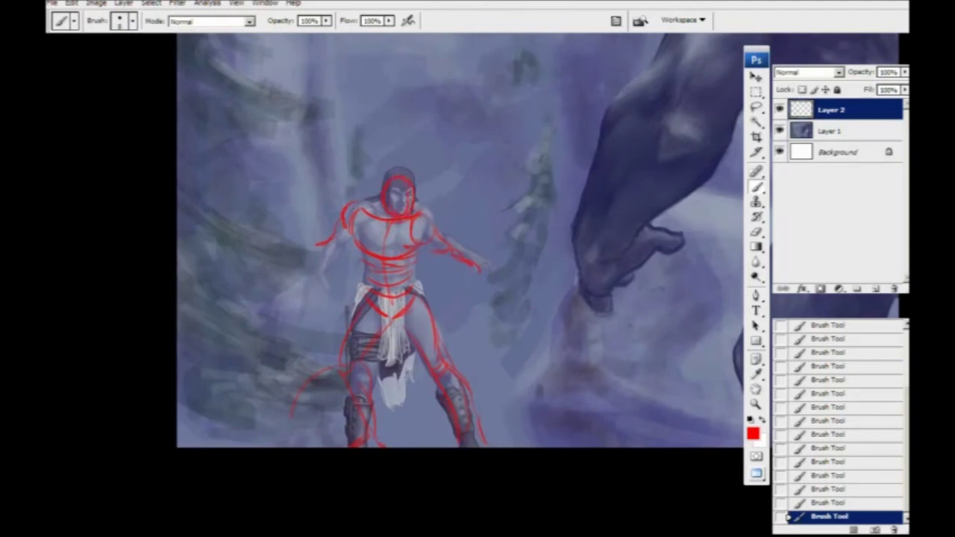
{"action": "left_click_drag", "start_coordinate": [304, 358], "coordinate": [311, 378]}
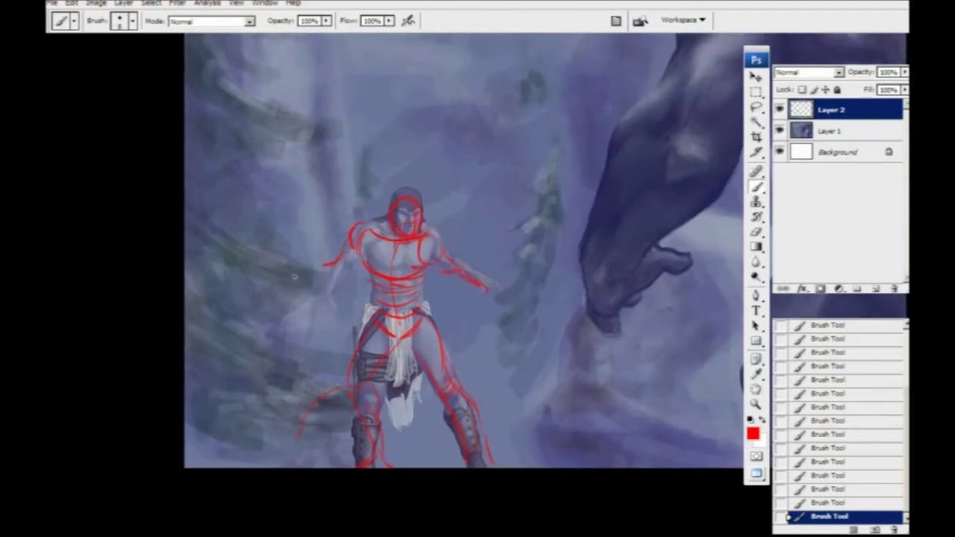
{"action": "key", "text": "ctrl+plus"}
{"action": "key", "text": "ctrl+plus"}
{"action": "left_click_drag", "start_coordinate": [226, 412], "coordinate": [443, 340]}
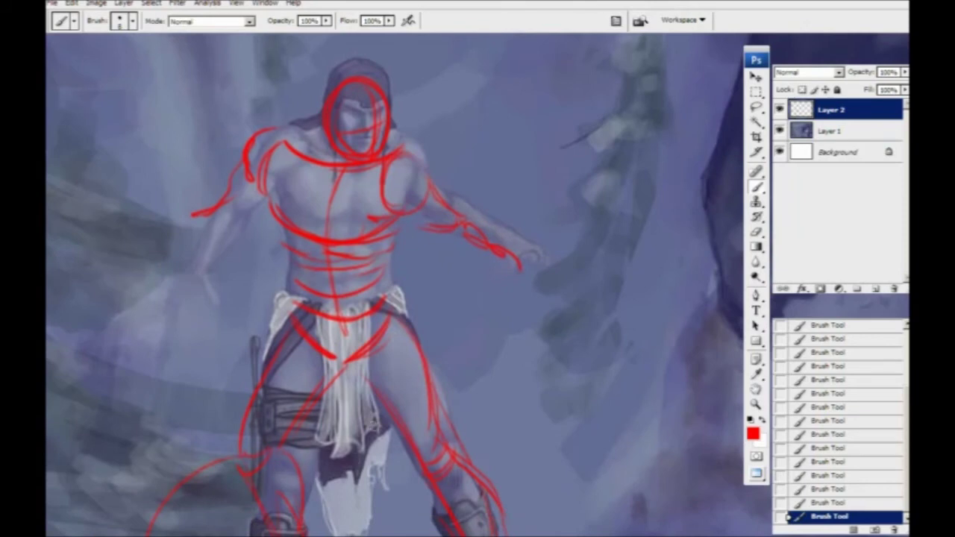
{"action": "left_click", "coordinate": [779, 110]}
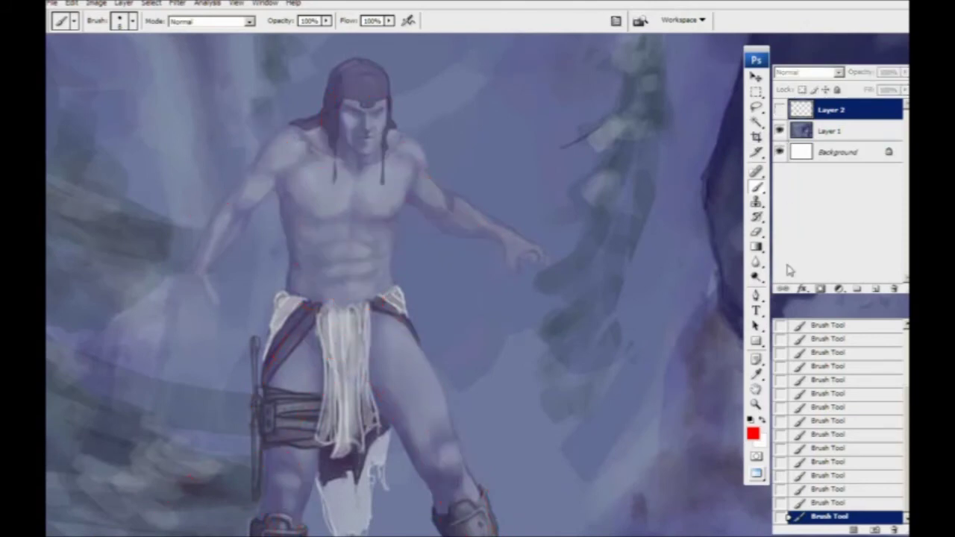
Add a new layer above Layer 2 and sample the skin tone of the warrior's right thigh for painting.
{"action": "left_click", "coordinate": [877, 289]}
{"action": "left_click_drag", "start_coordinate": [212, 434], "coordinate": [285, 312]}
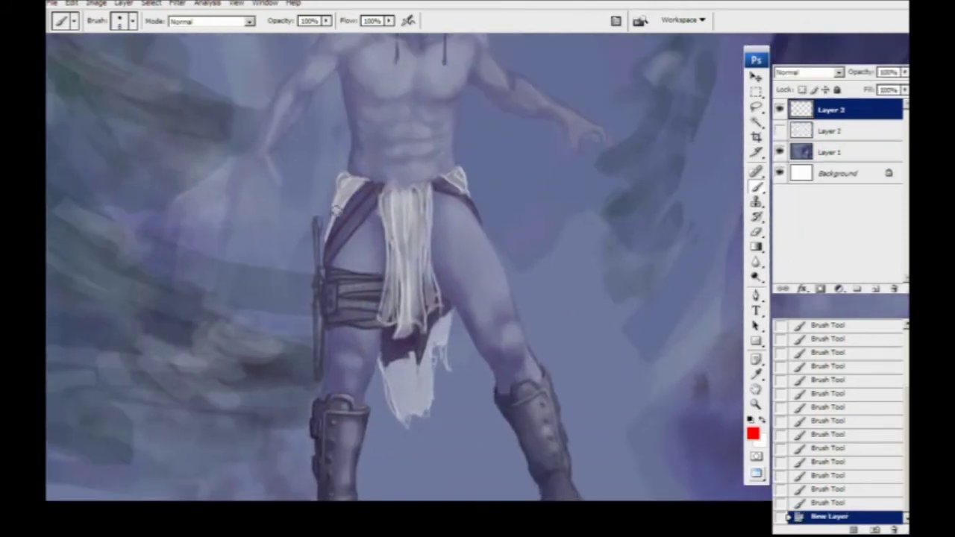
{"action": "key", "text": "i"}
{"action": "left_click", "coordinate": [356, 260]}
{"action": "key", "text": "b"}
Undo the test stroke made with the 15 px tip and choose the hard round 9 px brush tip.
{"action": "right_click", "coordinate": [349, 270]}
{"action": "left_click", "coordinate": [434, 379]}
{"action": "mouse_move", "coordinate": [282, 317]}
{"action": "left_mouse_down"}
{"action": "mouse_move", "coordinate": [304, 323]}
{"action": "mouse_move", "coordinate": [305, 337]}
{"action": "left_mouse_up"}
{"action": "key", "text": "ctrl+z"}
{"action": "right_click", "coordinate": [348, 317]}
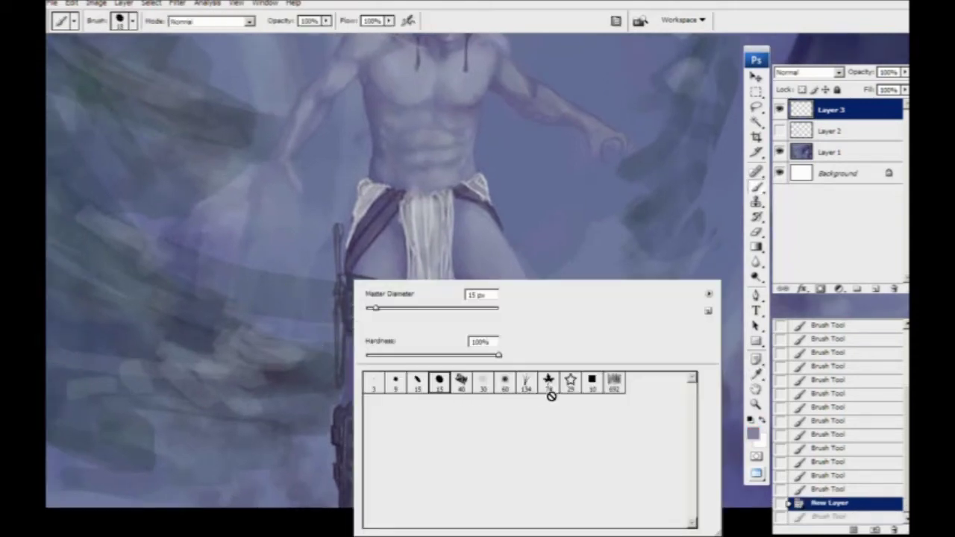
{"action": "left_click", "coordinate": [399, 387]}
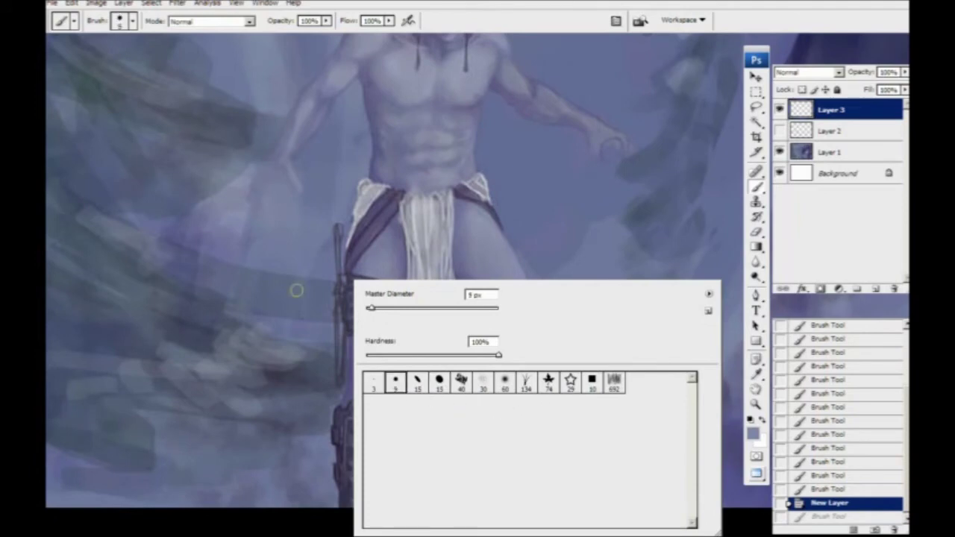
{"action": "left_click_drag", "start_coordinate": [296, 290], "coordinate": [276, 302]}
Enable Other Dynamics for the brush with opacity jitter controlled by Pen Pressure.
{"action": "left_click", "coordinate": [689, 63]}
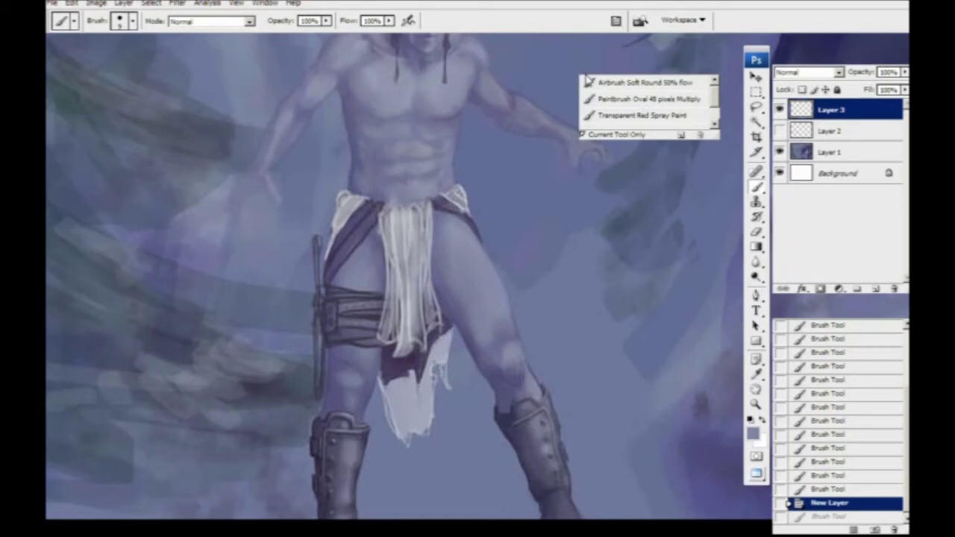
{"action": "left_click", "coordinate": [265, 3]}
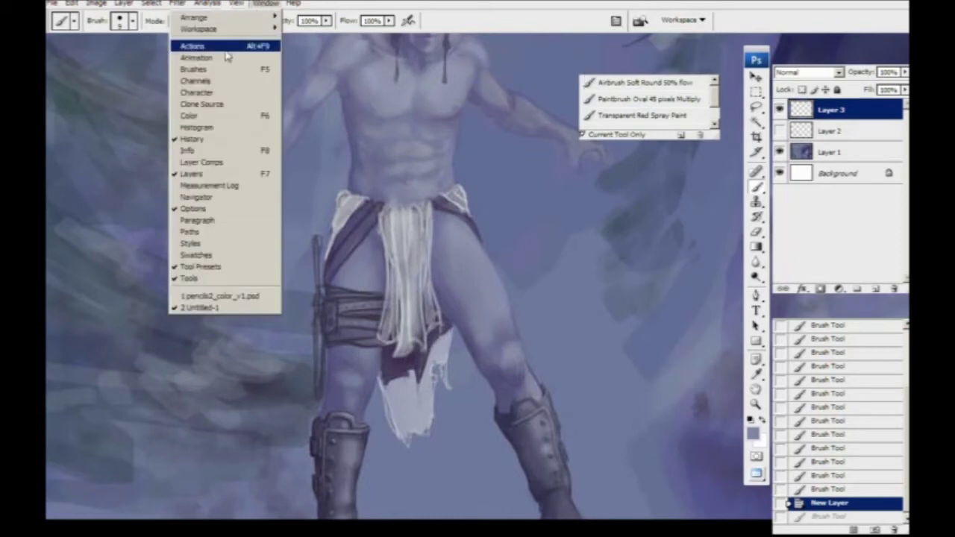
{"action": "left_click", "coordinate": [190, 69]}
{"action": "left_click", "coordinate": [478, 161]}
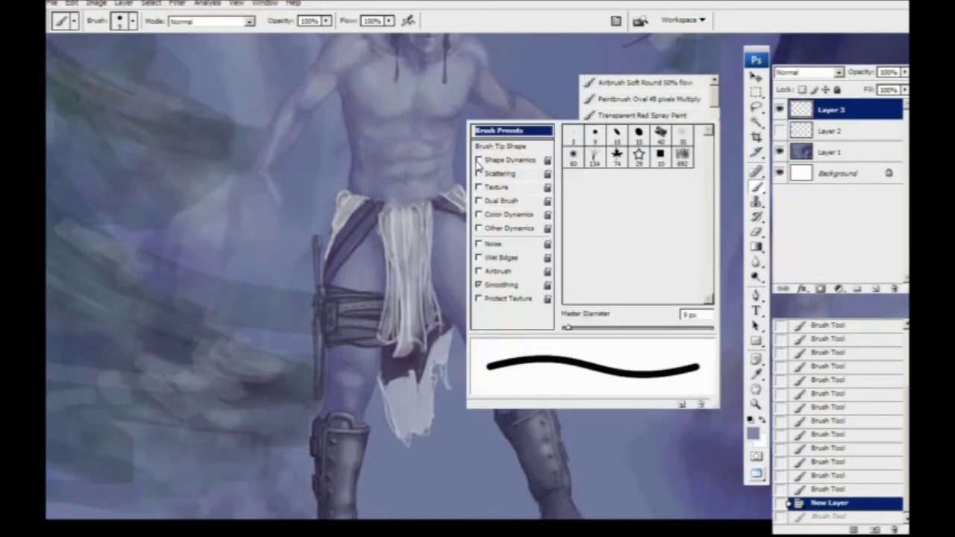
{"action": "left_click", "coordinate": [492, 229]}
{"action": "left_click", "coordinate": [641, 153]}
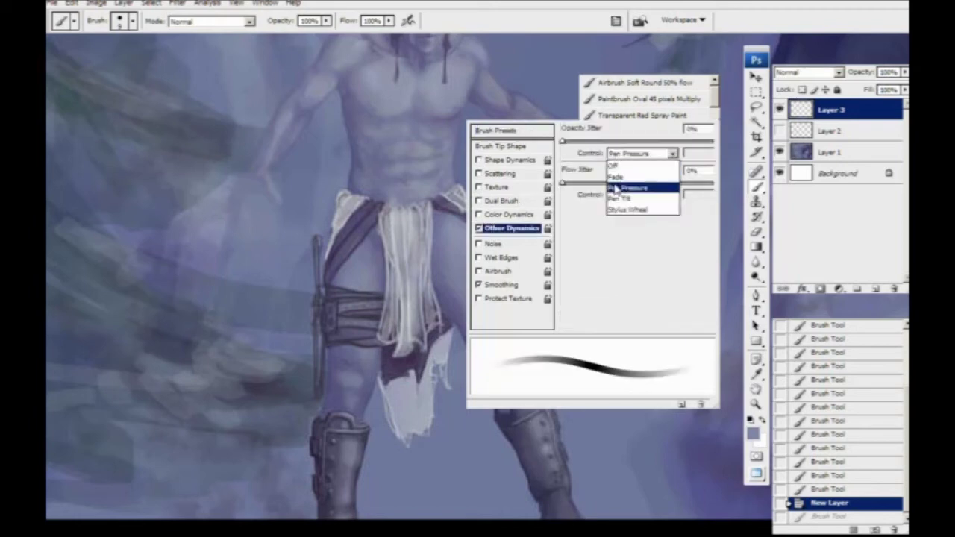
{"action": "left_click", "coordinate": [634, 187]}
{"action": "left_click", "coordinate": [494, 147]}
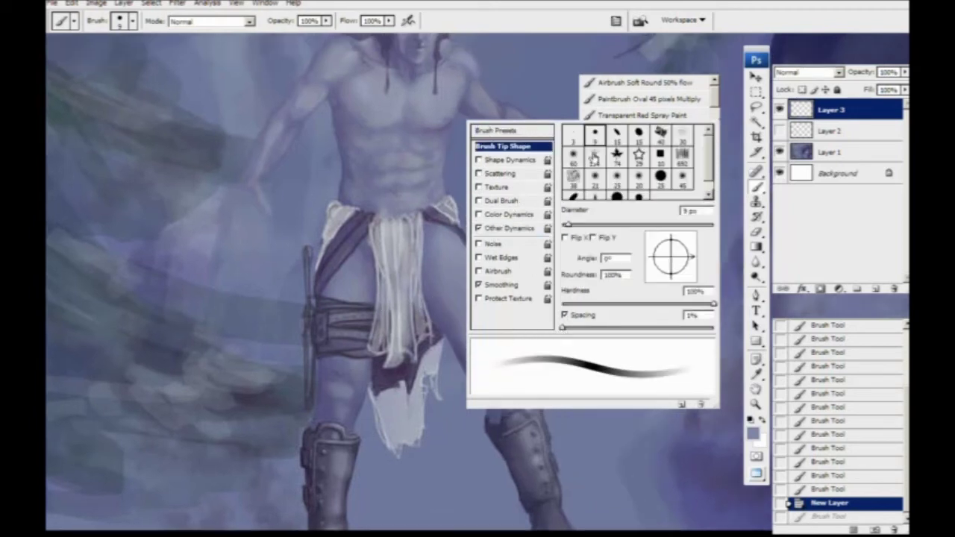
{"action": "key", "text": "F5"}
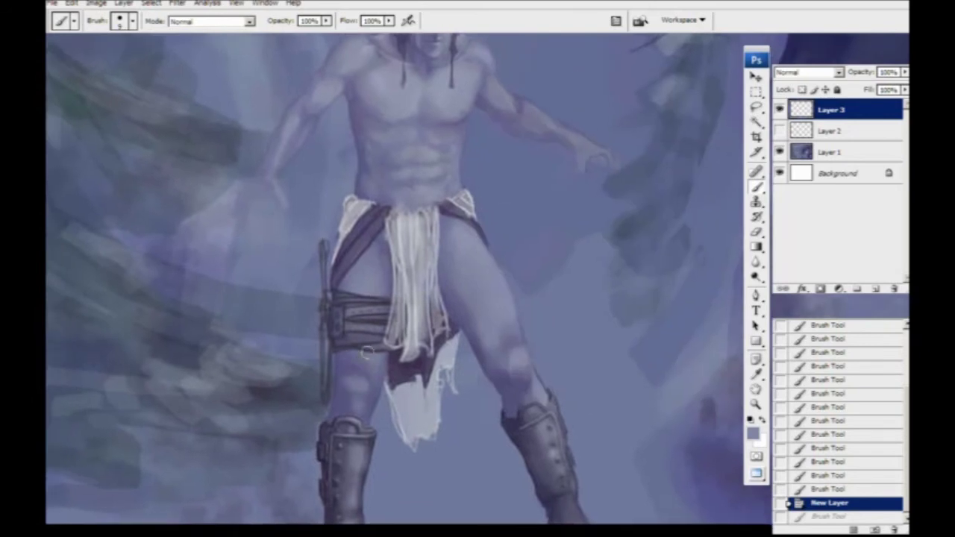
Paint sampled skin tones over the dark straps around the warrior's right thigh with a slightly larger brush.
{"action": "key", "text": "bracketright"}
{"action": "key", "text": "bracketright"}
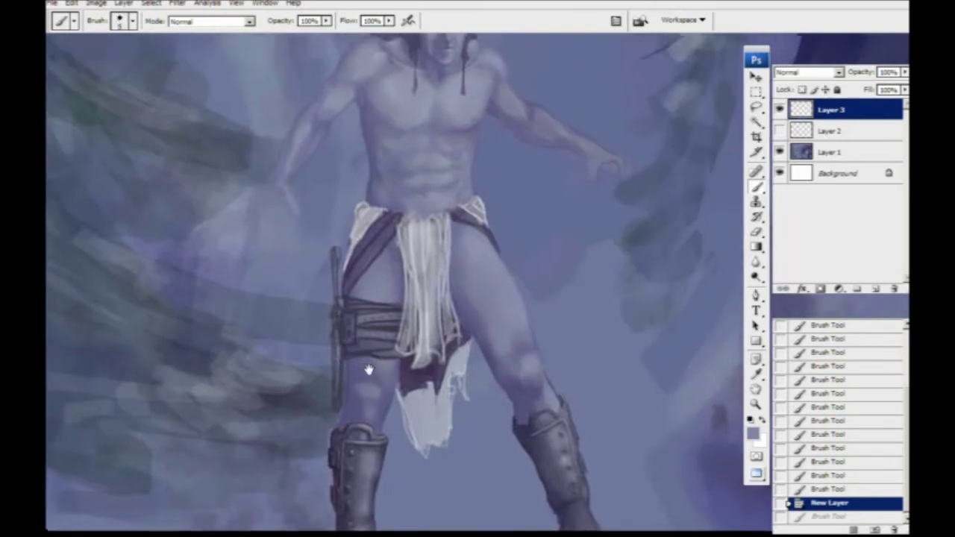
{"action": "key", "text": "i"}
{"action": "key", "text": "b"}
{"action": "mouse_move", "coordinate": [386, 305]}
{"action": "left_mouse_down"}
{"action": "mouse_move", "coordinate": [386, 339]}
{"action": "mouse_move", "coordinate": [401, 304]}
{"action": "mouse_move", "coordinate": [387, 313]}
{"action": "mouse_move", "coordinate": [373, 355]}
{"action": "mouse_move", "coordinate": [367, 333]}
{"action": "mouse_move", "coordinate": [385, 376]}
{"action": "left_mouse_up"}
{"action": "mouse_move", "coordinate": [397, 273]}
{"action": "left_mouse_down"}
{"action": "mouse_move", "coordinate": [402, 260]}
{"action": "mouse_move", "coordinate": [406, 300]}
{"action": "mouse_move", "coordinate": [402, 270]}
{"action": "left_mouse_up"}
{"action": "left_click", "coordinate": [403, 247], "text": "alt"}
{"action": "left_click_drag", "start_coordinate": [398, 258], "coordinate": [361, 301]}
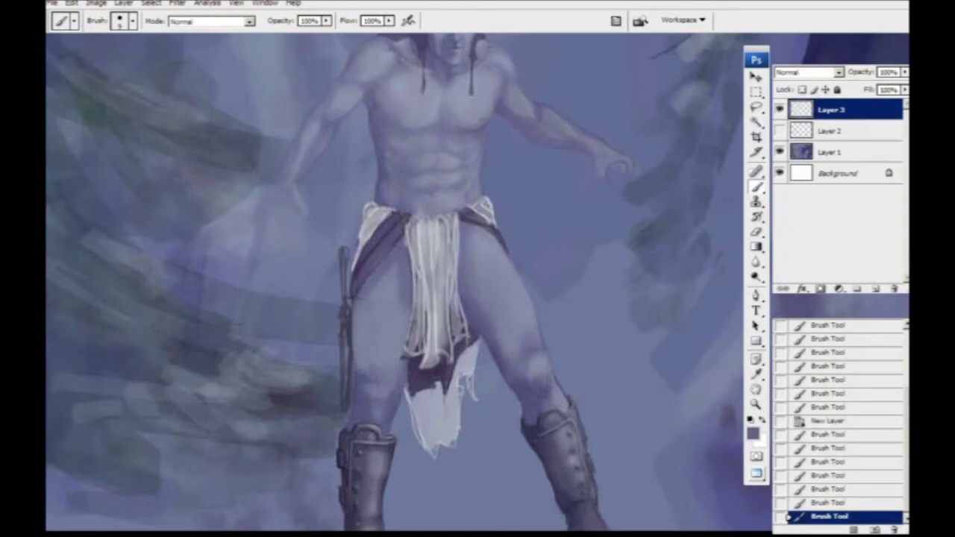
Blend the right knee and thigh with tones sampled from the leg to model a smooth, bare limb.
{"action": "left_click_drag", "start_coordinate": [382, 369], "coordinate": [372, 370]}
{"action": "left_click", "coordinate": [390, 398], "text": "alt"}
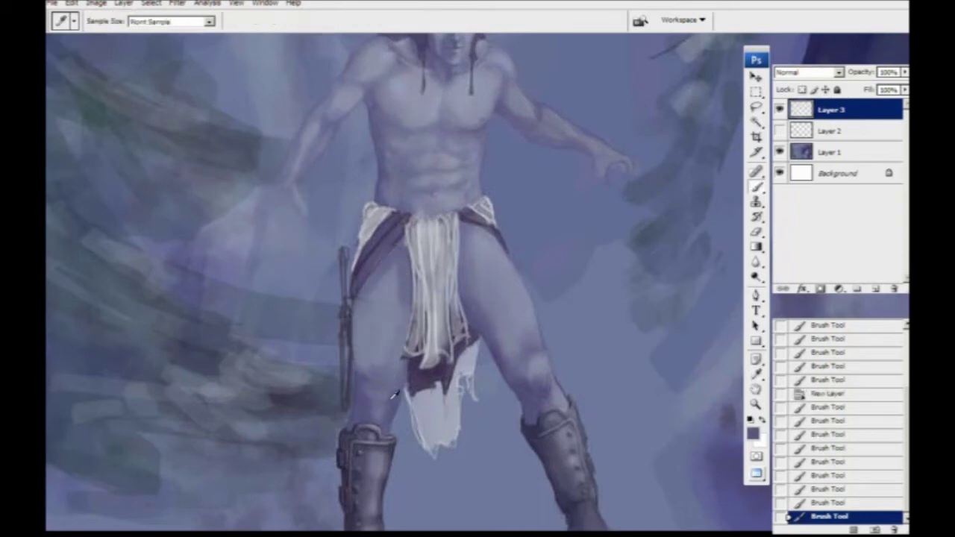
{"action": "left_click_drag", "start_coordinate": [387, 408], "coordinate": [383, 416]}
{"action": "mouse_move", "coordinate": [399, 337]}
{"action": "left_mouse_down"}
{"action": "mouse_move", "coordinate": [401, 293]}
{"action": "mouse_move", "coordinate": [362, 309]}
{"action": "mouse_move", "coordinate": [359, 331]}
{"action": "left_mouse_up"}
{"action": "mouse_move", "coordinate": [384, 276]}
{"action": "left_mouse_down"}
{"action": "mouse_move", "coordinate": [376, 323]}
{"action": "mouse_move", "coordinate": [390, 316]}
{"action": "left_mouse_up"}
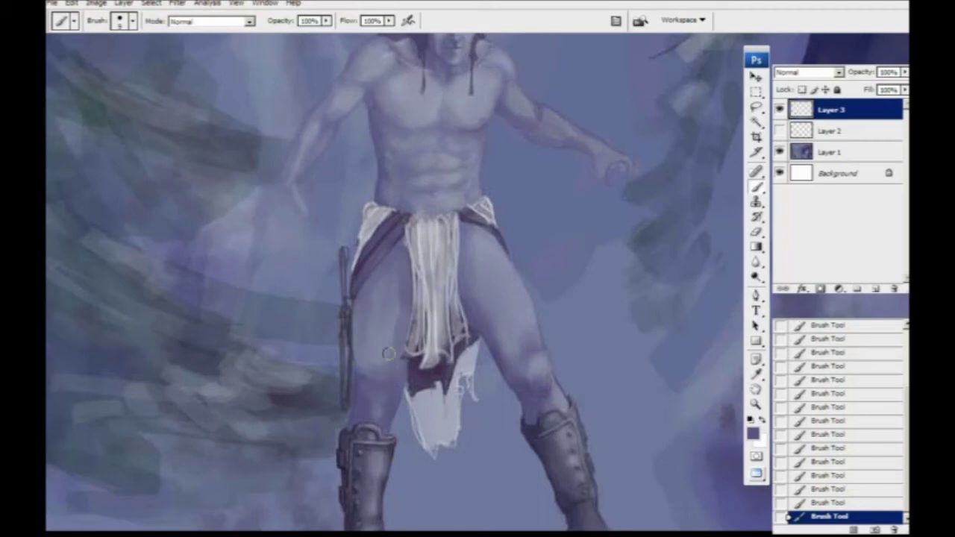
{"action": "mouse_move", "coordinate": [305, 384]}
{"action": "left_mouse_down"}
{"action": "mouse_move", "coordinate": [261, 303]}
{"action": "mouse_move", "coordinate": [286, 407]}
{"action": "mouse_move", "coordinate": [314, 315]}
{"action": "mouse_move", "coordinate": [328, 327]}
{"action": "left_mouse_up"}
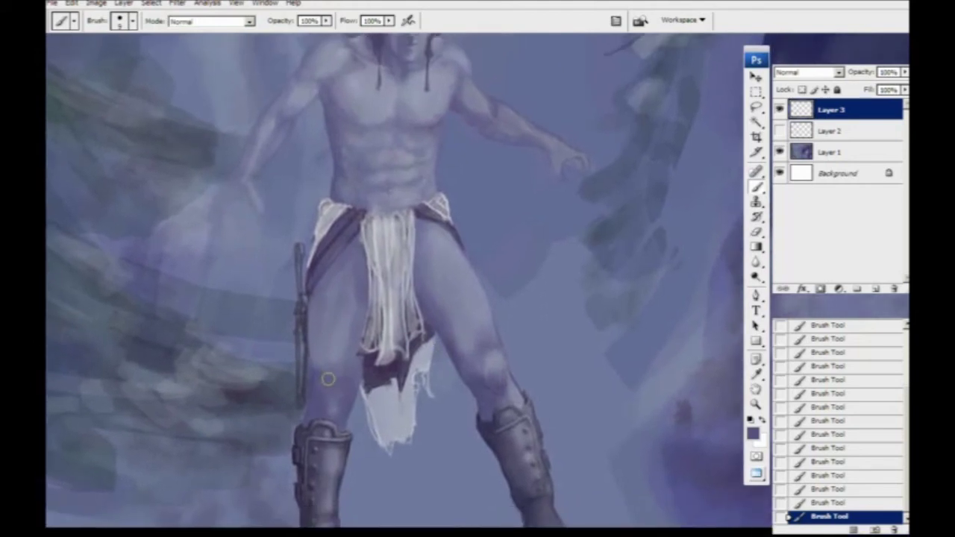
{"action": "left_click_drag", "start_coordinate": [323, 363], "coordinate": [330, 344]}
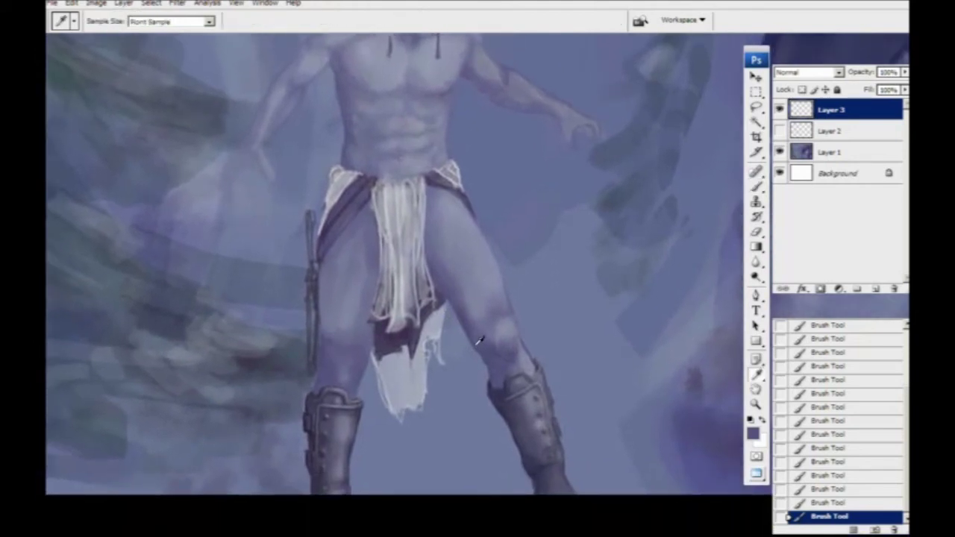
Refine the shading around the right knee and just above the boot with a smaller brush.
{"action": "key", "text": "b"}
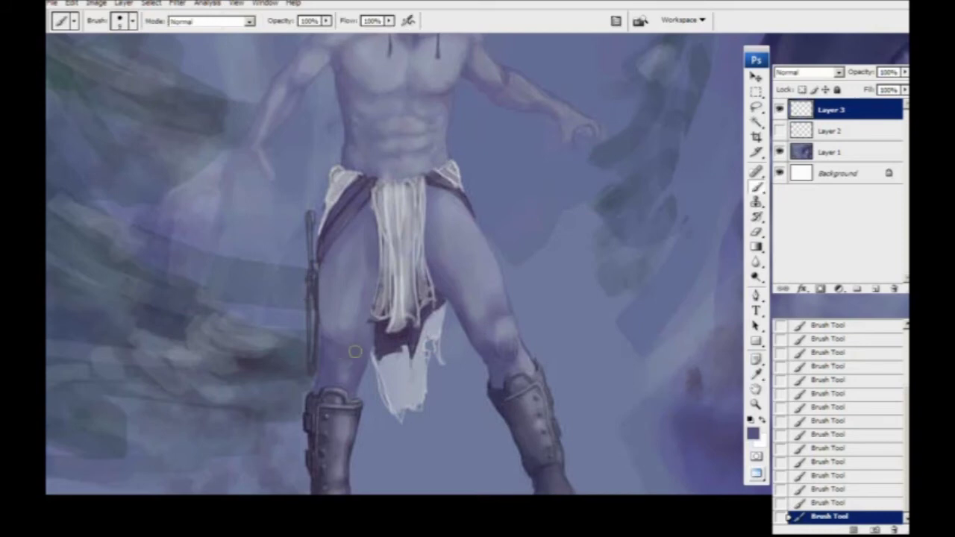
{"action": "key", "text": "bracketleft"}
{"action": "key", "text": "bracketleft"}
{"action": "key", "text": "bracketleft"}
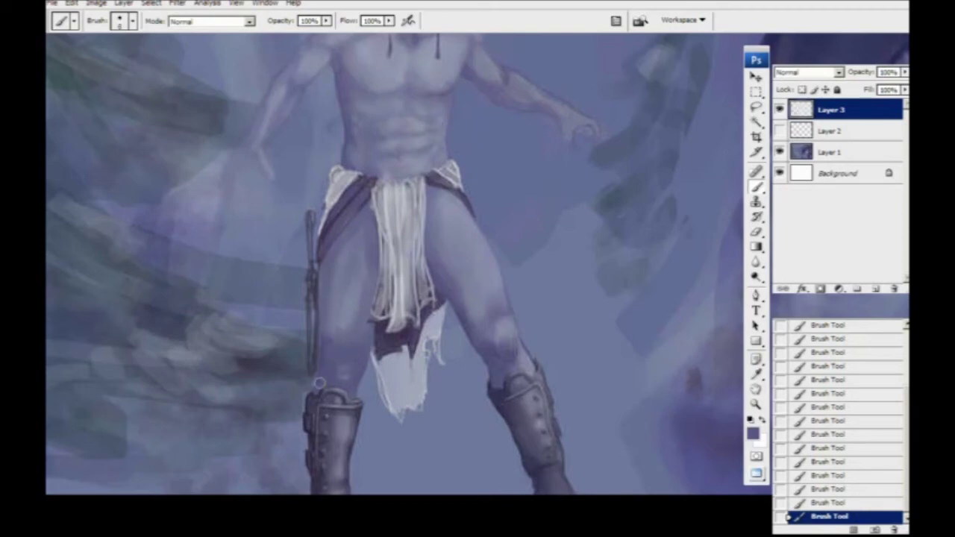
{"action": "left_click_drag", "start_coordinate": [345, 282], "coordinate": [327, 350]}
{"action": "left_click_drag", "start_coordinate": [305, 413], "coordinate": [312, 361]}
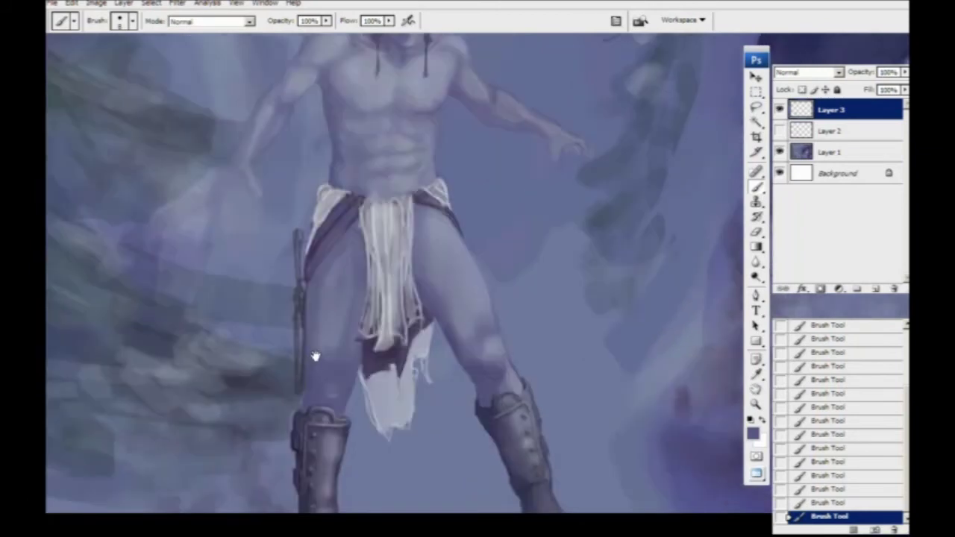
Enlarge the brush and sample a lighter skin tone from the warrior's torso.
{"action": "key", "text": "bracketright"}
{"action": "key", "text": "bracketright"}
{"action": "key", "text": "bracketright"}
{"action": "left_click_drag", "start_coordinate": [296, 417], "coordinate": [318, 360]}
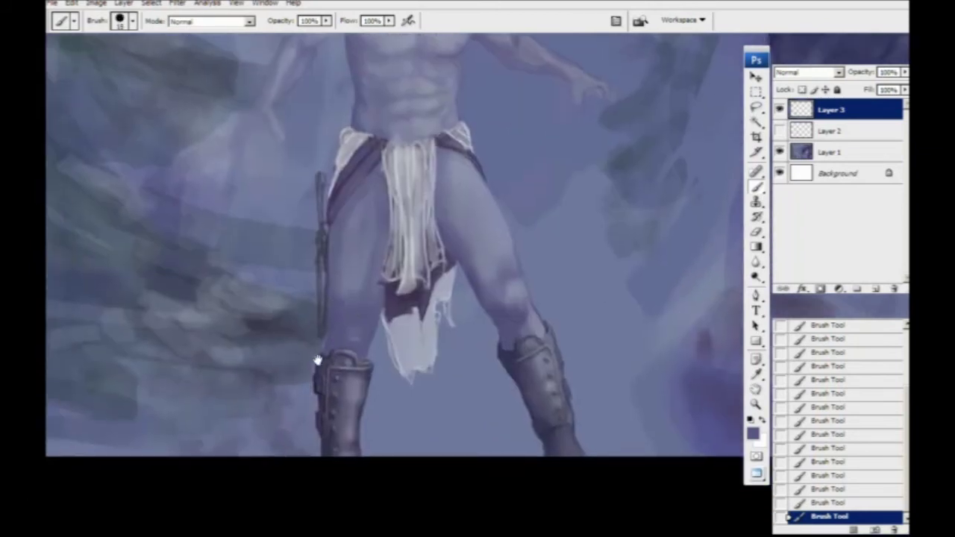
{"action": "left_click_drag", "start_coordinate": [388, 344], "coordinate": [374, 371]}
{"action": "left_click_drag", "start_coordinate": [462, 273], "coordinate": [464, 375]}
{"action": "left_click", "coordinate": [429, 175]}
{"action": "key", "text": "b"}
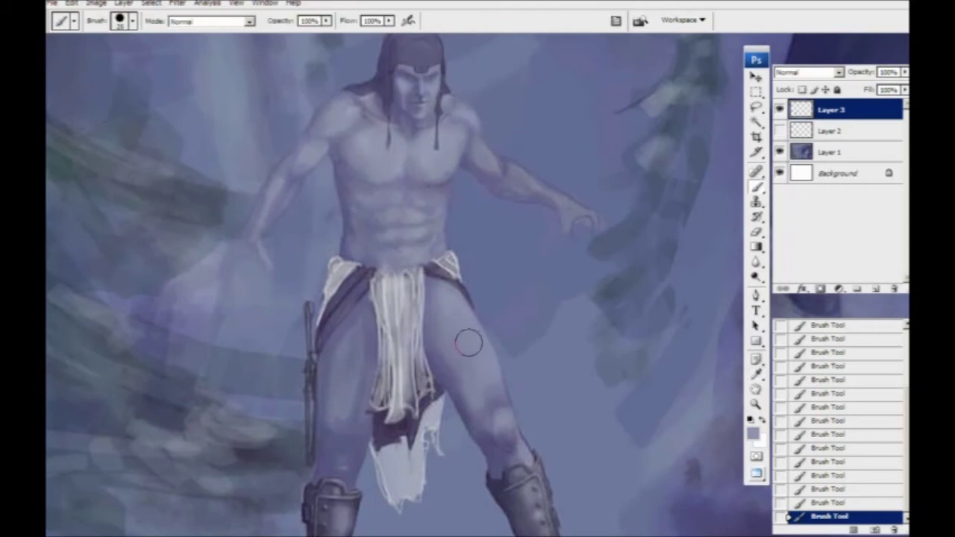
Brush light highlights down the warrior's left thigh, resampling the skin tone, reducing the brush and undoing unwanted strokes.
{"action": "key", "text": "i"}
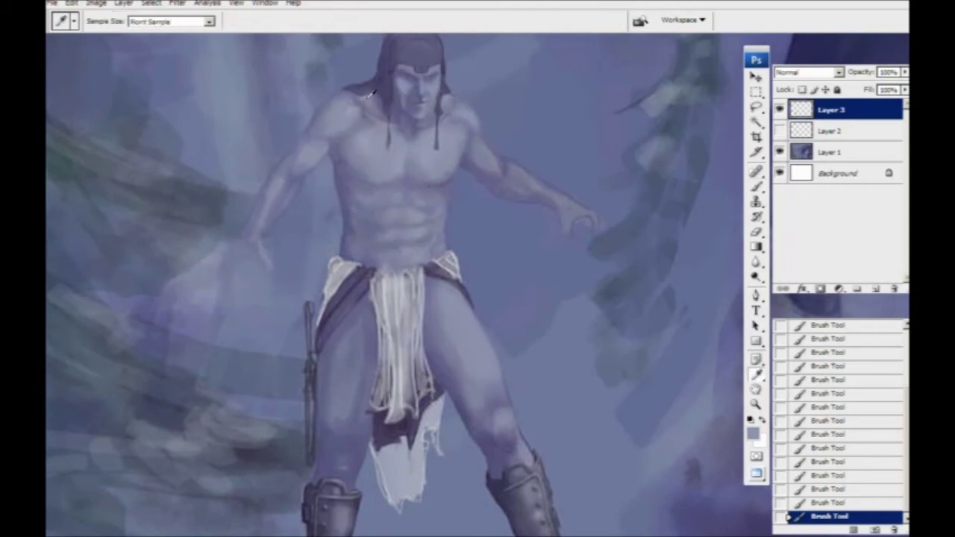
{"action": "key", "text": "b"}
{"action": "key", "text": "ctrl+z"}
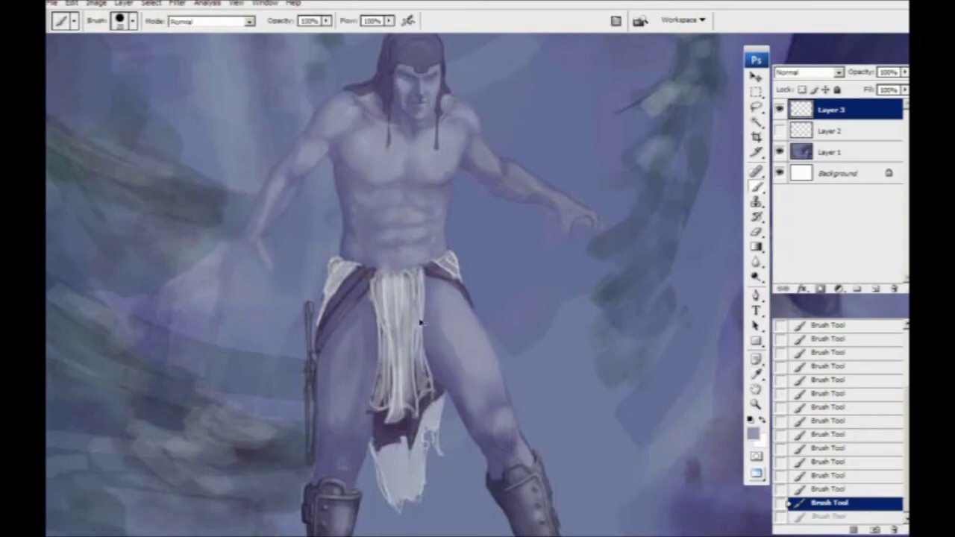
{"action": "key", "text": "i"}
{"action": "key", "text": "b"}
{"action": "left_click_drag", "start_coordinate": [457, 331], "coordinate": [473, 347]}
{"action": "key", "text": "i"}
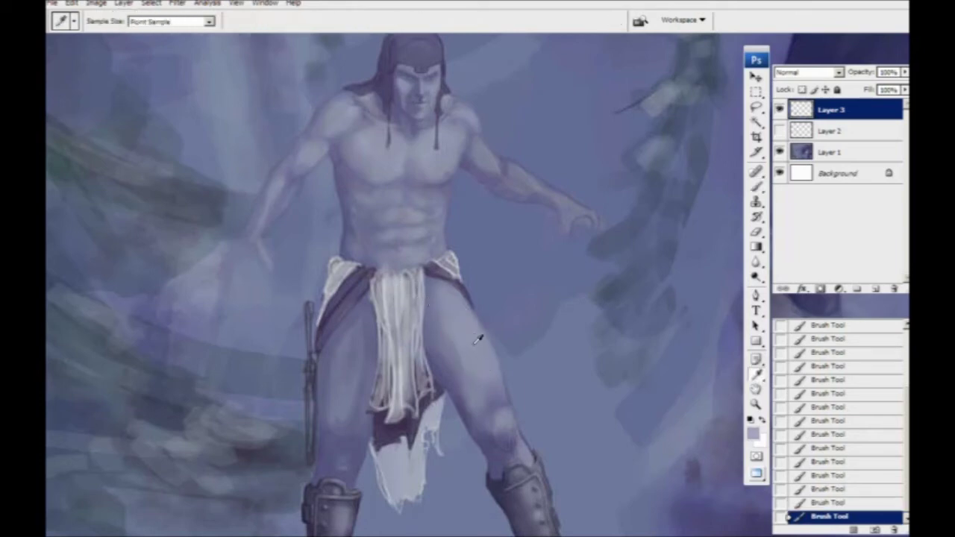
{"action": "key", "text": "ctrl+z"}
{"action": "key", "text": "b"}
{"action": "key", "text": "ctrl+z"}
{"action": "key", "text": "i"}
{"action": "key", "text": "b"}
{"action": "key", "text": "ctrl+z"}
{"action": "key", "text": "bracketleft"}
{"action": "key", "text": "bracketleft"}
{"action": "key", "text": "ctrl+z"}
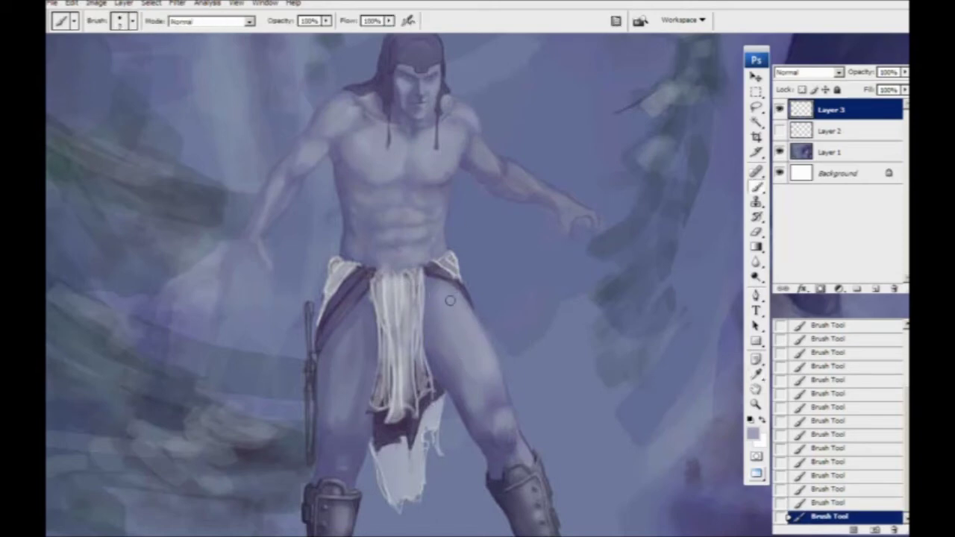
{"action": "left_click_drag", "start_coordinate": [304, 406], "coordinate": [352, 384]}
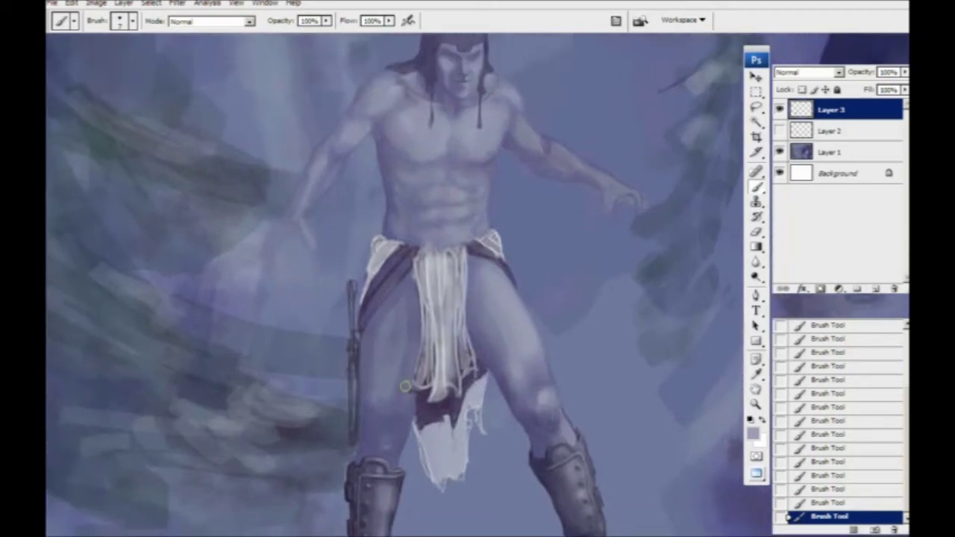
Sample a dark purple tone and shade below the right knee, along the outer thigh and under the hip strap.
{"action": "key", "text": "i"}
{"action": "left_click", "coordinate": [529, 430]}
{"action": "mouse_move", "coordinate": [403, 433]}
{"action": "left_mouse_down"}
{"action": "mouse_move", "coordinate": [467, 409]}
{"action": "mouse_move", "coordinate": [453, 424]}
{"action": "left_mouse_up"}
{"action": "key", "text": "b"}
{"action": "key", "text": "i"}
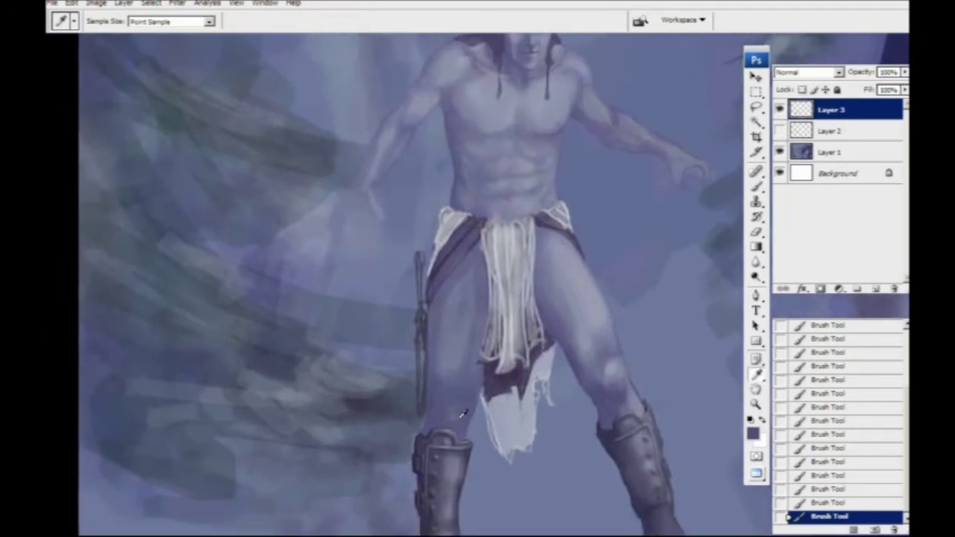
{"action": "key", "text": "b"}
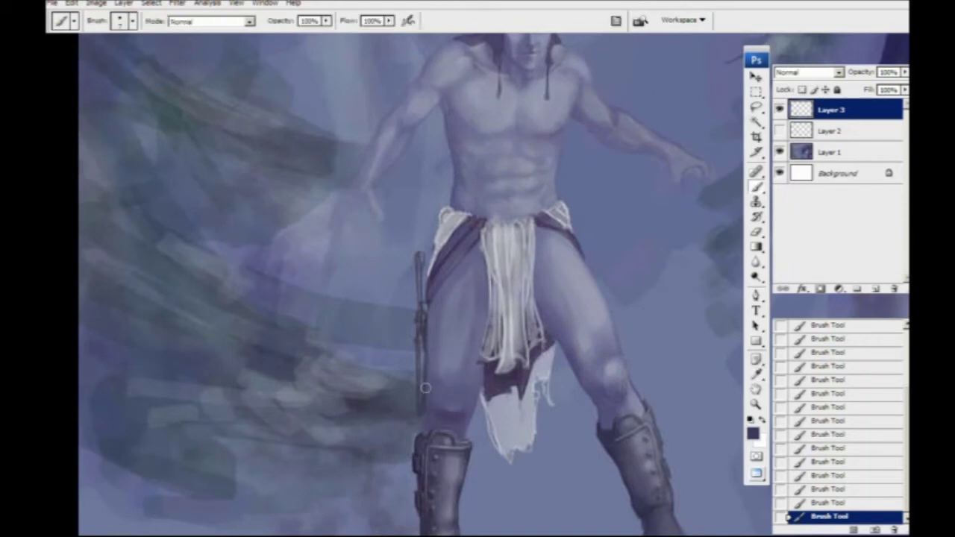
{"action": "mouse_move", "coordinate": [430, 413]}
{"action": "left_mouse_down"}
{"action": "mouse_move", "coordinate": [437, 390]}
{"action": "mouse_move", "coordinate": [429, 364]}
{"action": "left_mouse_up"}
{"action": "left_click_drag", "start_coordinate": [448, 286], "coordinate": [470, 252]}
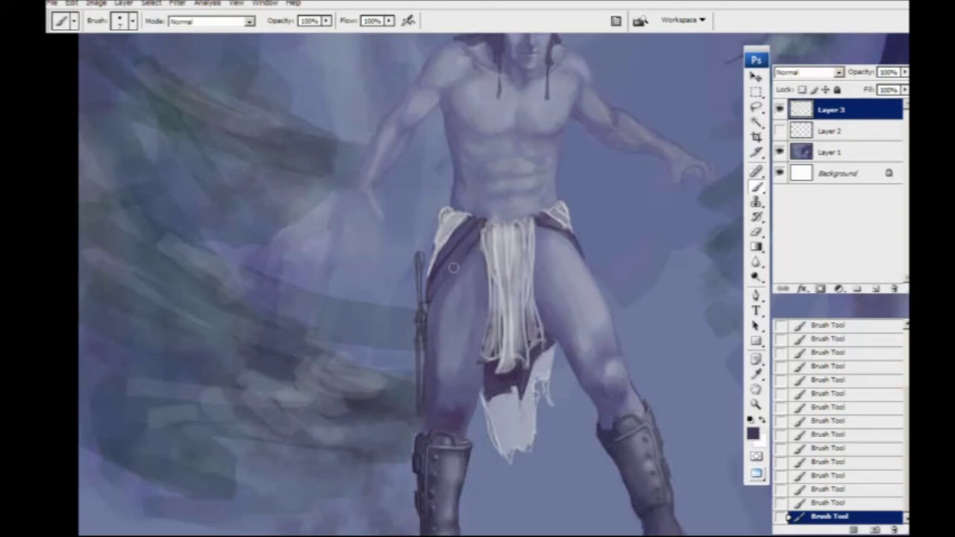
Darken the whole right thigh and knee with broad shadow strokes from a much larger brush.
{"action": "key", "text": "bracketright"}
{"action": "key", "text": "bracketright"}
{"action": "key", "text": "bracketright"}
{"action": "key", "text": "bracketright"}
{"action": "key", "text": "bracketright"}
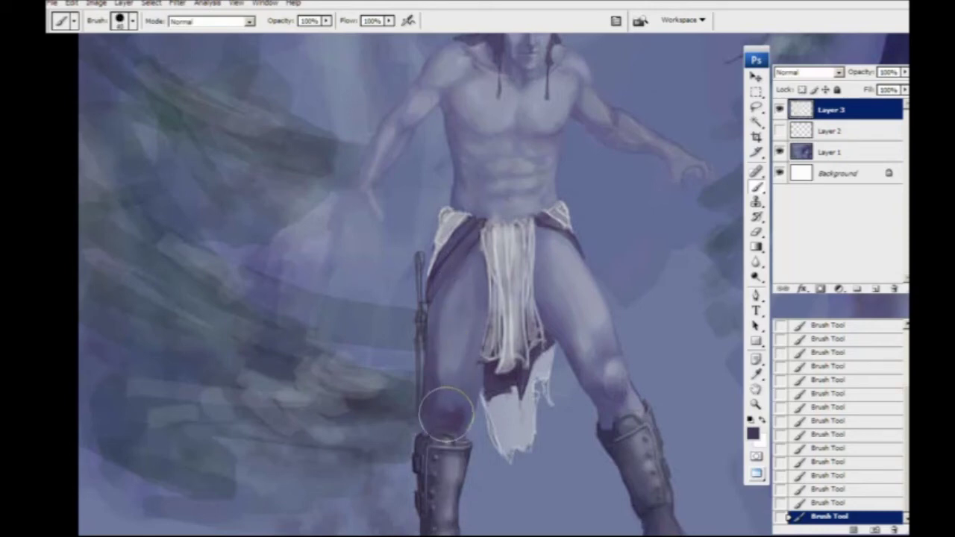
{"action": "left_click_drag", "start_coordinate": [446, 414], "coordinate": [455, 329]}
{"action": "mouse_move", "coordinate": [328, 334]}
{"action": "left_mouse_down"}
{"action": "mouse_move", "coordinate": [270, 385]}
{"action": "mouse_move", "coordinate": [265, 333]}
{"action": "mouse_move", "coordinate": [327, 323]}
{"action": "left_mouse_up"}
Try straight dark bands across the right thigh with a darker purple and a smaller brush, and undo the last stroke.
{"action": "key", "text": "i"}
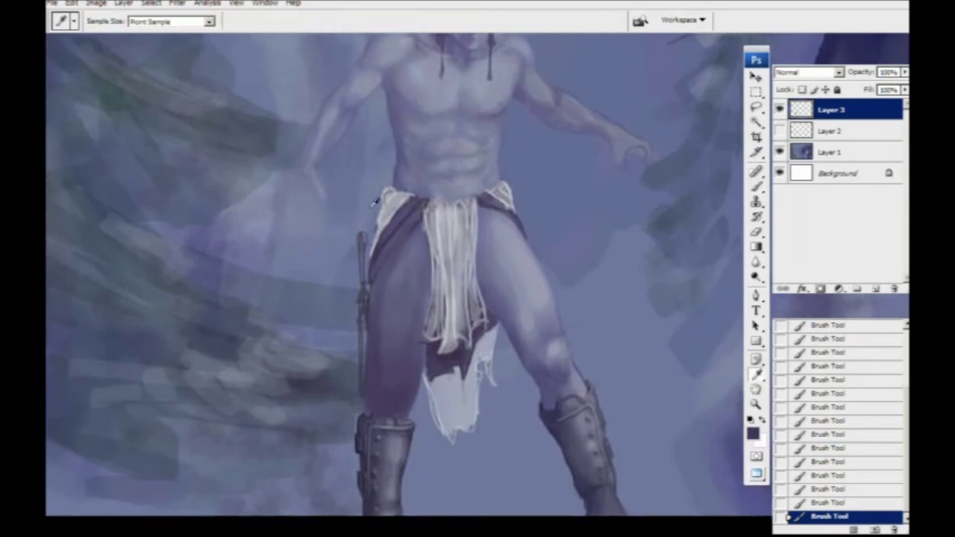
{"action": "key", "text": "b"}
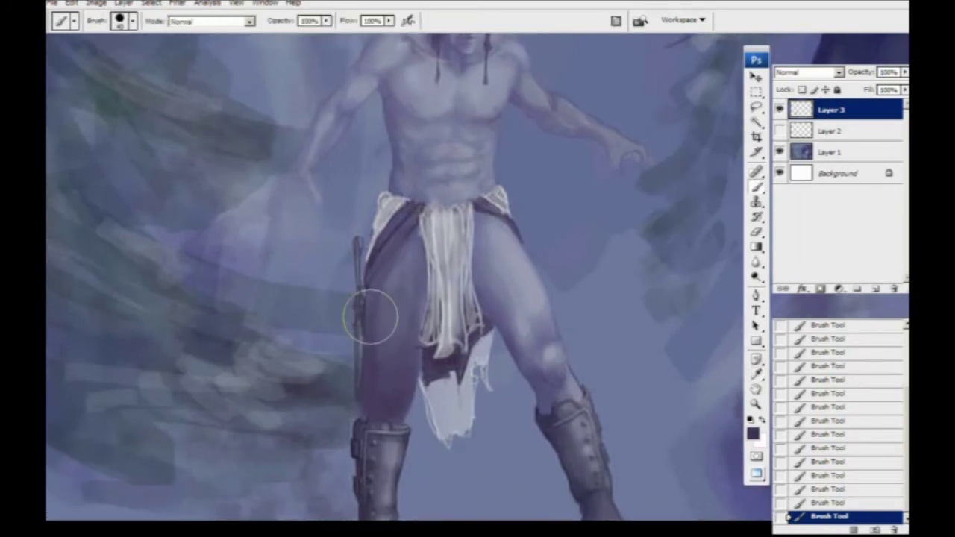
{"action": "key", "text": "bracketleft"}
{"action": "key", "text": "bracketleft"}
{"action": "key", "text": "bracketleft"}
{"action": "key", "text": "bracketleft"}
{"action": "mouse_move", "coordinate": [367, 307]}
{"action": "left_mouse_down"}
{"action": "mouse_move", "coordinate": [424, 317]}
{"action": "mouse_move", "coordinate": [405, 331]}
{"action": "mouse_move", "coordinate": [406, 361]}
{"action": "left_mouse_up"}
{"action": "mouse_move", "coordinate": [301, 368]}
{"action": "left_mouse_down"}
{"action": "mouse_move", "coordinate": [292, 437]}
{"action": "mouse_move", "coordinate": [316, 349]}
{"action": "left_mouse_up"}
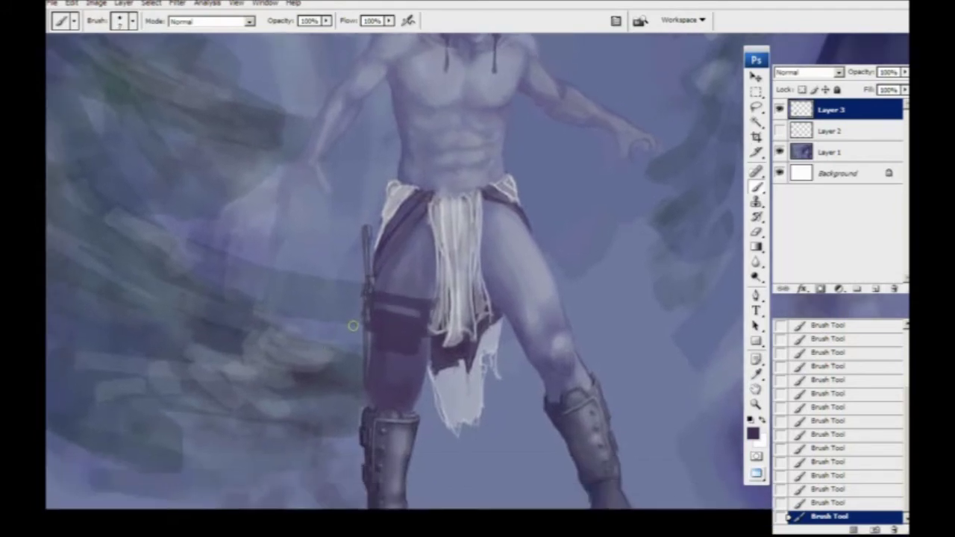
{"action": "key", "text": "ctrl+z"}
Repaint the straps on the warrior's right thigh as dark curved bands that wrap around the leg's form.
{"action": "mouse_move", "coordinate": [395, 324]}
{"action": "left_mouse_down"}
{"action": "mouse_move", "coordinate": [384, 354]}
{"action": "mouse_move", "coordinate": [393, 336]}
{"action": "mouse_move", "coordinate": [370, 326]}
{"action": "mouse_move", "coordinate": [384, 360]}
{"action": "mouse_move", "coordinate": [373, 356]}
{"action": "left_mouse_up"}
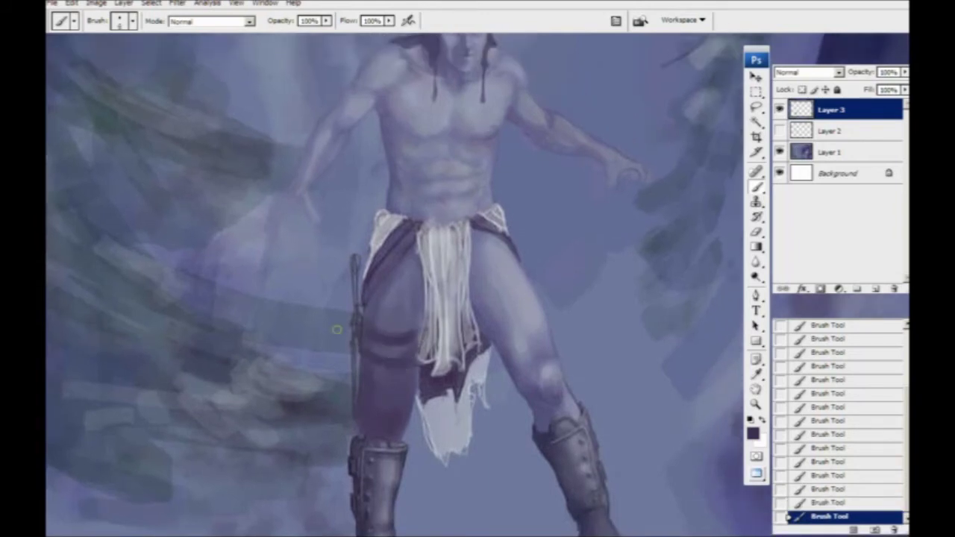
{"action": "left_click_drag", "start_coordinate": [336, 329], "coordinate": [303, 332]}
{"action": "left_click_drag", "start_coordinate": [345, 372], "coordinate": [376, 387]}
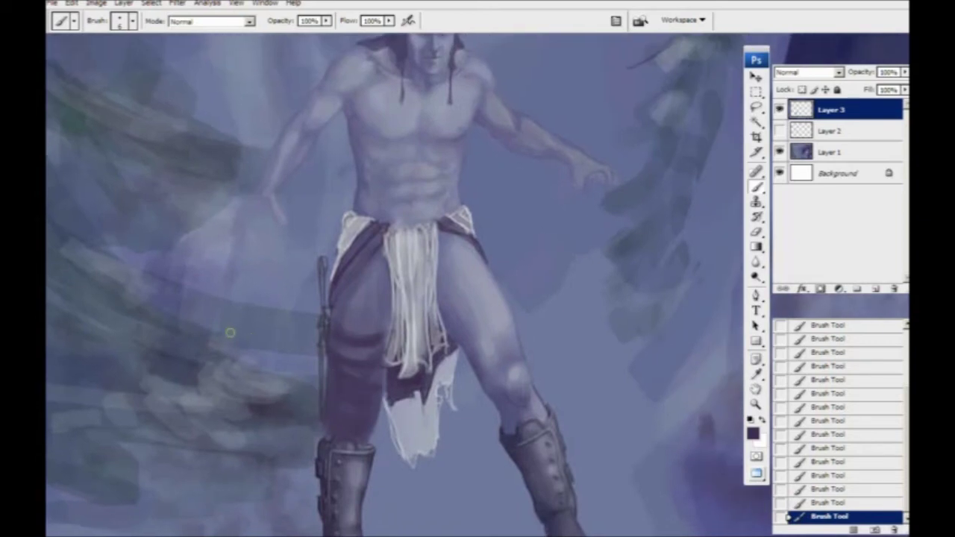
{"action": "left_click_drag", "start_coordinate": [252, 339], "coordinate": [256, 365]}
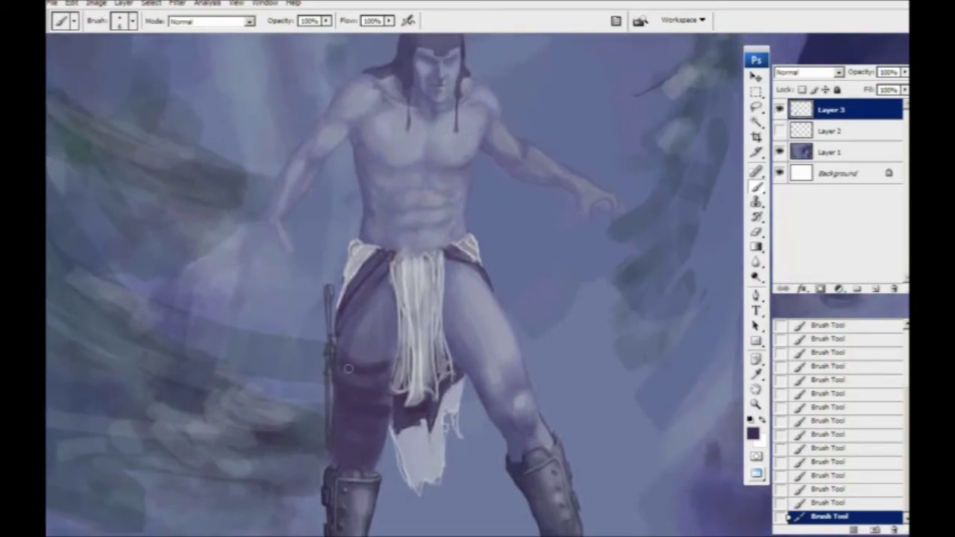
{"action": "left_click_drag", "start_coordinate": [331, 391], "coordinate": [330, 348]}
Sample darker tones near the boot and thigh, and define the straps across the right thigh with thin strokes.
{"action": "left_click", "coordinate": [342, 445], "text": "alt"}
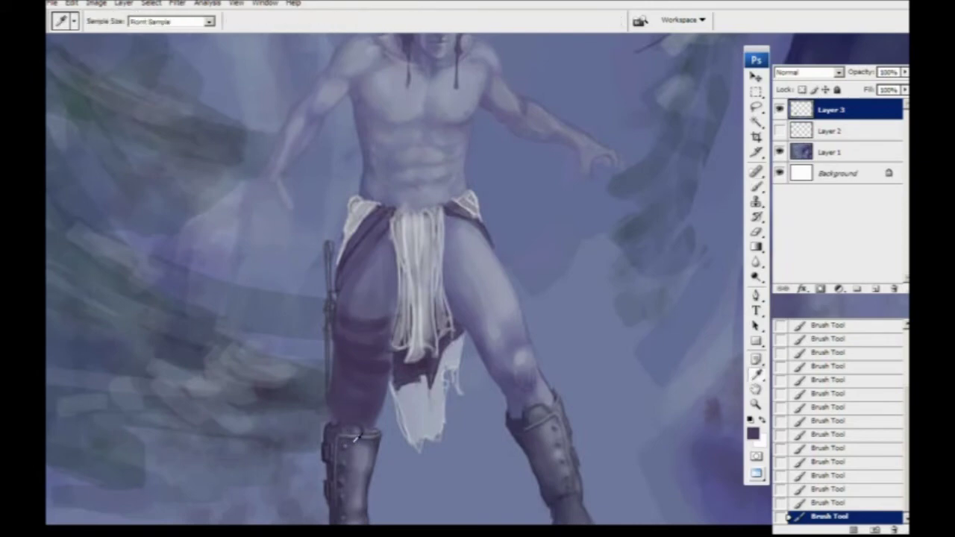
{"action": "mouse_move", "coordinate": [356, 338]}
{"action": "left_mouse_down"}
{"action": "mouse_move", "coordinate": [375, 340]}
{"action": "mouse_move", "coordinate": [357, 358]}
{"action": "mouse_move", "coordinate": [342, 348]}
{"action": "mouse_move", "coordinate": [372, 367]}
{"action": "left_mouse_up"}
{"action": "left_click", "coordinate": [333, 317], "text": "alt"}
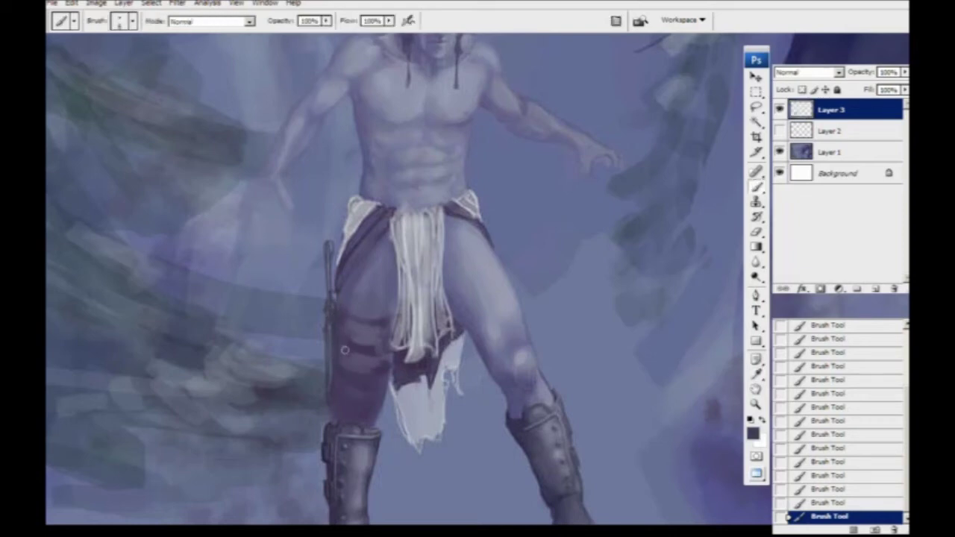
{"action": "left_click_drag", "start_coordinate": [386, 334], "coordinate": [339, 322]}
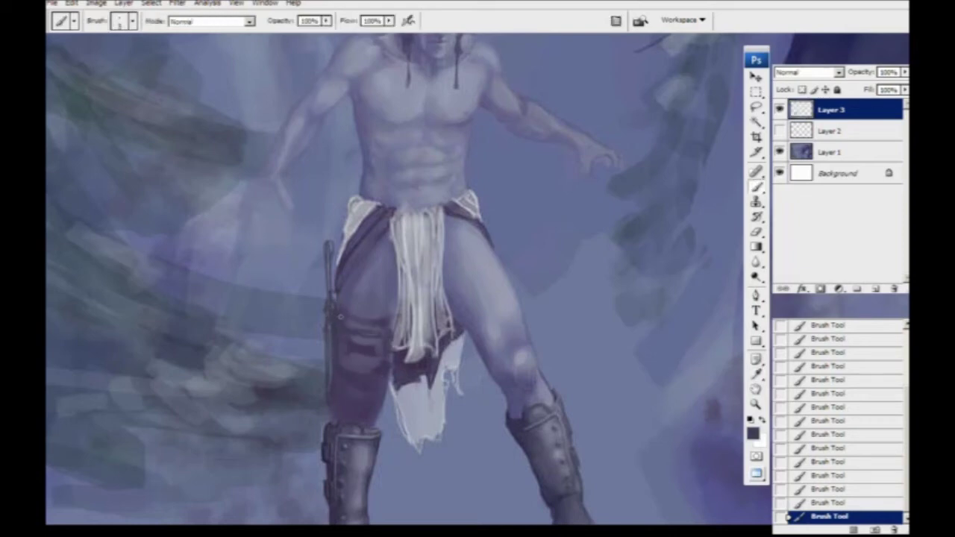
Darken the right thigh around the straps with broad strokes from a larger brush.
{"action": "key", "text": "bracketright"}
{"action": "key", "text": "bracketright"}
{"action": "key", "text": "bracketright"}
{"action": "key", "text": "bracketright"}
{"action": "key", "text": "bracketright"}
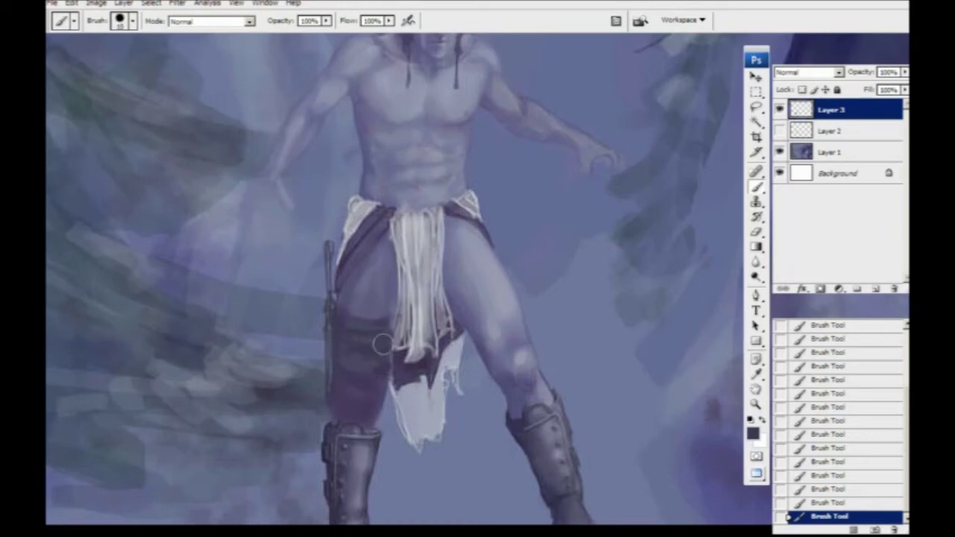
{"action": "left_click_drag", "start_coordinate": [304, 300], "coordinate": [290, 326]}
{"action": "key", "text": "ctrl+minus"}
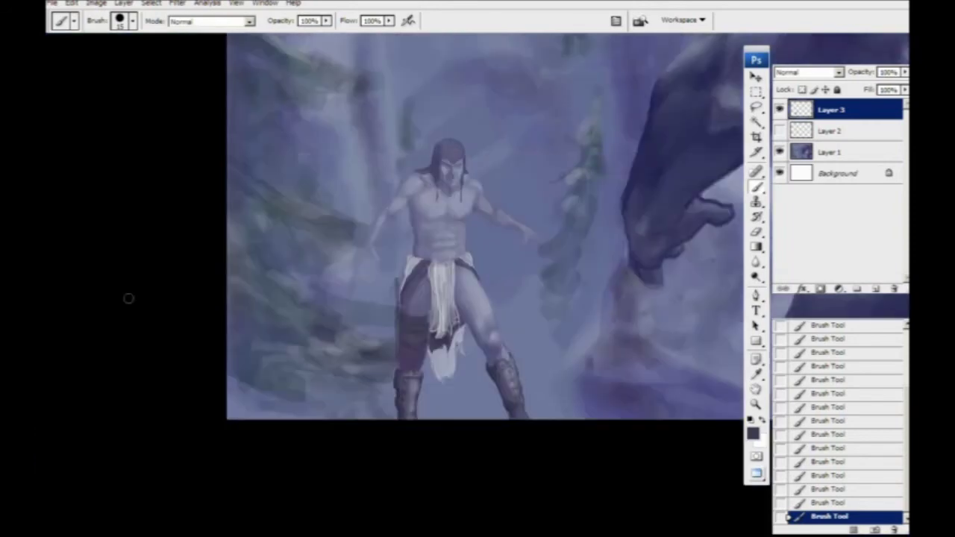
{"action": "key", "text": "ctrl+plus"}
{"action": "left_click_drag", "start_coordinate": [126, 296], "coordinate": [294, 196]}
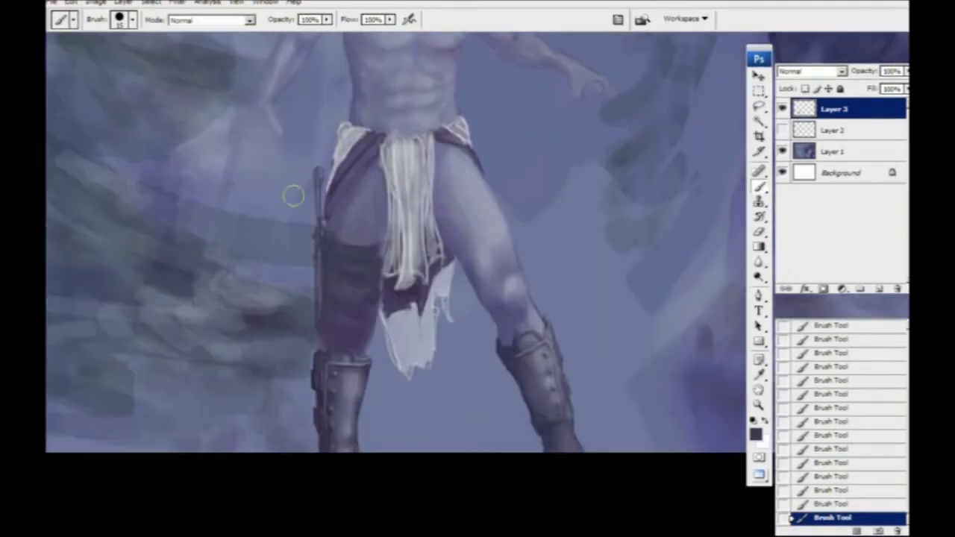
Sample the thigh's purple shadow tone and paint it over the right boot to mute its details.
{"action": "key", "text": "i"}
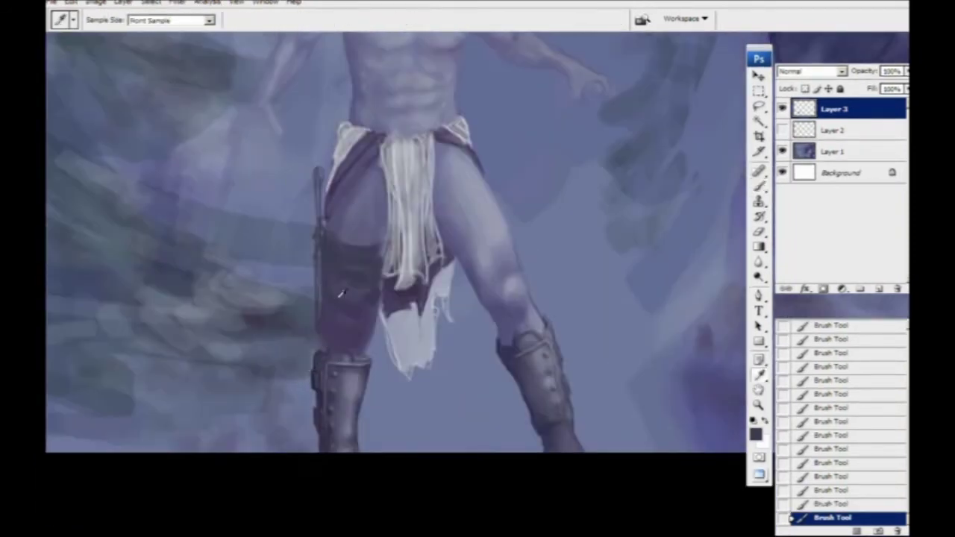
{"action": "key", "text": "b"}
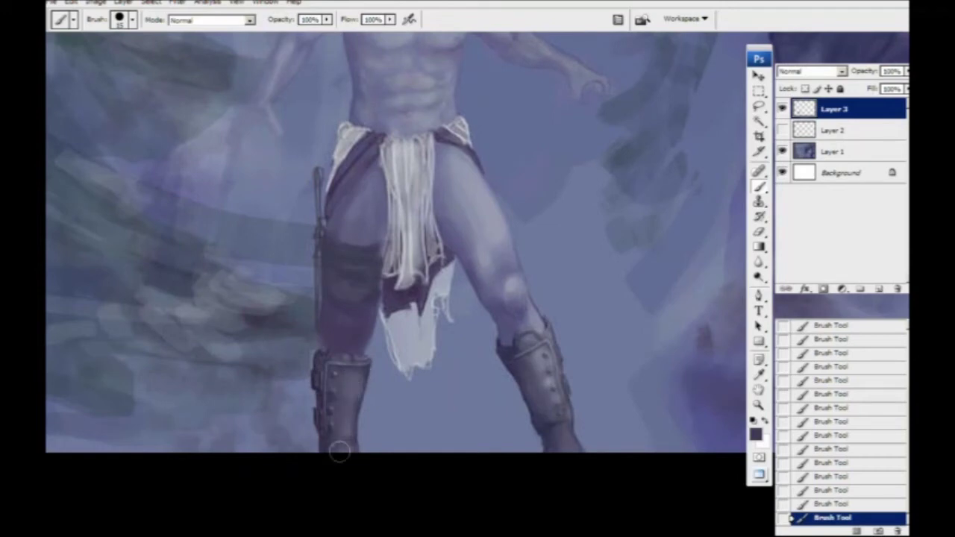
{"action": "left_click_drag", "start_coordinate": [341, 345], "coordinate": [283, 281]}
{"action": "left_click_drag", "start_coordinate": [292, 417], "coordinate": [266, 397]}
Sample a lighter blue-violet background tone and lasso the area around the right knee, boot and nearby ground.
{"action": "key", "text": "i"}
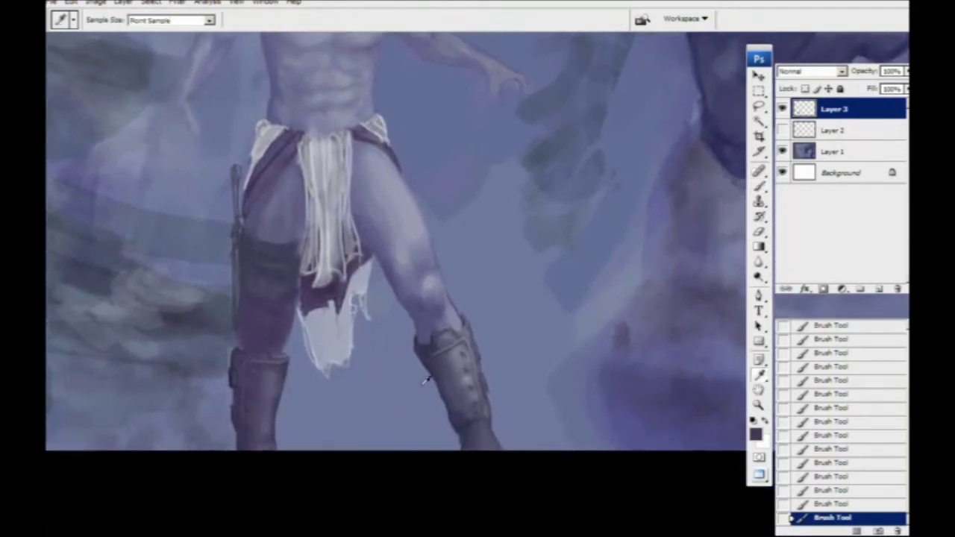
{"action": "left_click", "coordinate": [585, 347]}
{"action": "key", "text": "l"}
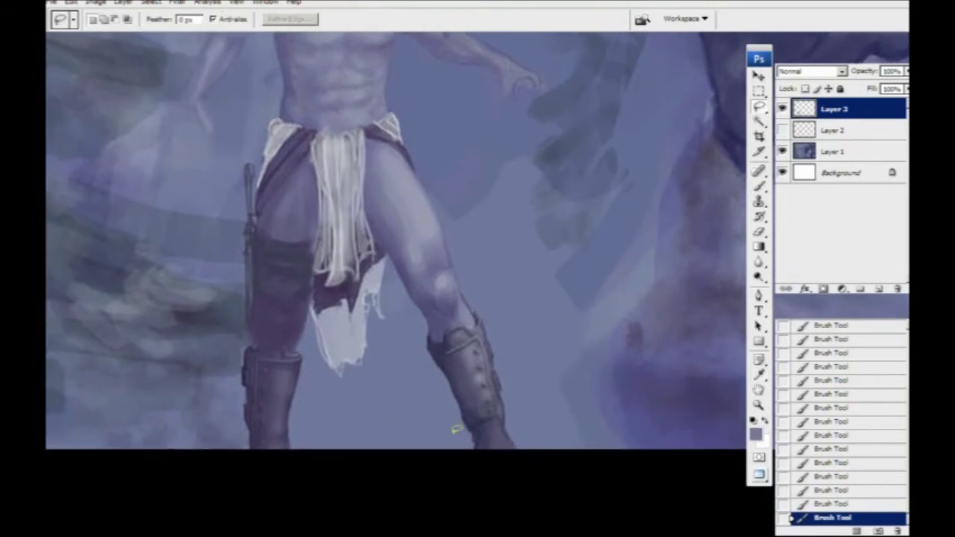
{"action": "mouse_move", "coordinate": [470, 446]}
{"action": "left_mouse_down"}
{"action": "mouse_move", "coordinate": [417, 440]}
{"action": "mouse_move", "coordinate": [332, 401]}
{"action": "mouse_move", "coordinate": [293, 322]}
{"action": "mouse_move", "coordinate": [221, 334]}
{"action": "mouse_move", "coordinate": [162, 316]}
{"action": "mouse_move", "coordinate": [100, 373]}
{"action": "mouse_move", "coordinate": [192, 460]}
{"action": "left_mouse_up"}
{"action": "left_click_drag", "start_coordinate": [234, 411], "coordinate": [379, 435]}
{"action": "mouse_move", "coordinate": [300, 355]}
{"action": "left_mouse_down"}
{"action": "mouse_move", "coordinate": [246, 381]}
{"action": "mouse_move", "coordinate": [303, 369]}
{"action": "left_mouse_up"}
{"action": "left_click_drag", "start_coordinate": [349, 450], "coordinate": [270, 434]}
Brush a light haze over the selected lower leg with a much larger brush, and deselect the area.
{"action": "key", "text": "b"}
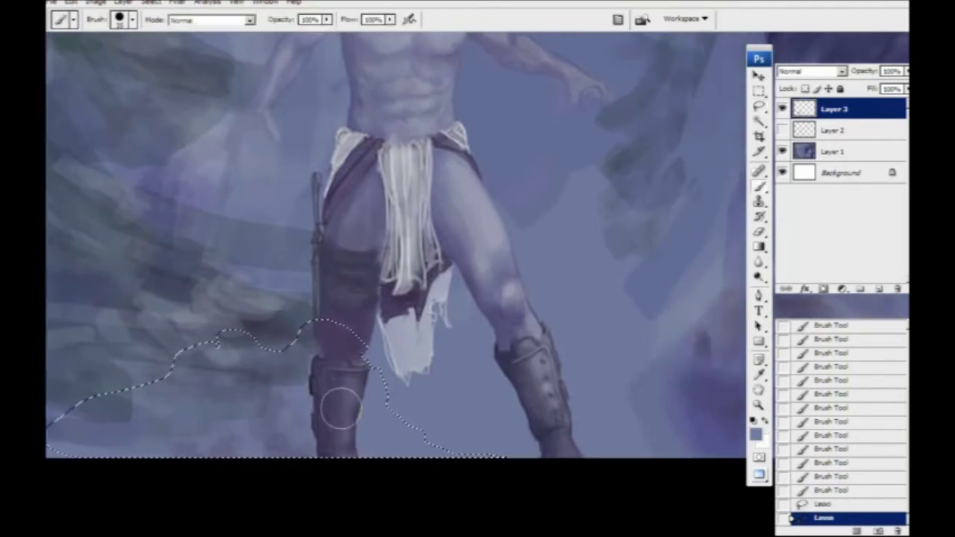
{"action": "key", "text": "bracketright"}
{"action": "mouse_move", "coordinate": [418, 440]}
{"action": "left_mouse_down"}
{"action": "mouse_move", "coordinate": [324, 396]}
{"action": "mouse_move", "coordinate": [269, 390]}
{"action": "left_mouse_up"}
{"action": "mouse_move", "coordinate": [398, 460]}
{"action": "left_mouse_down"}
{"action": "mouse_move", "coordinate": [329, 418]}
{"action": "mouse_move", "coordinate": [256, 460]}
{"action": "left_mouse_up"}
{"action": "left_click_drag", "start_coordinate": [426, 439], "coordinate": [168, 329]}
{"action": "key", "text": "ctrl+d"}
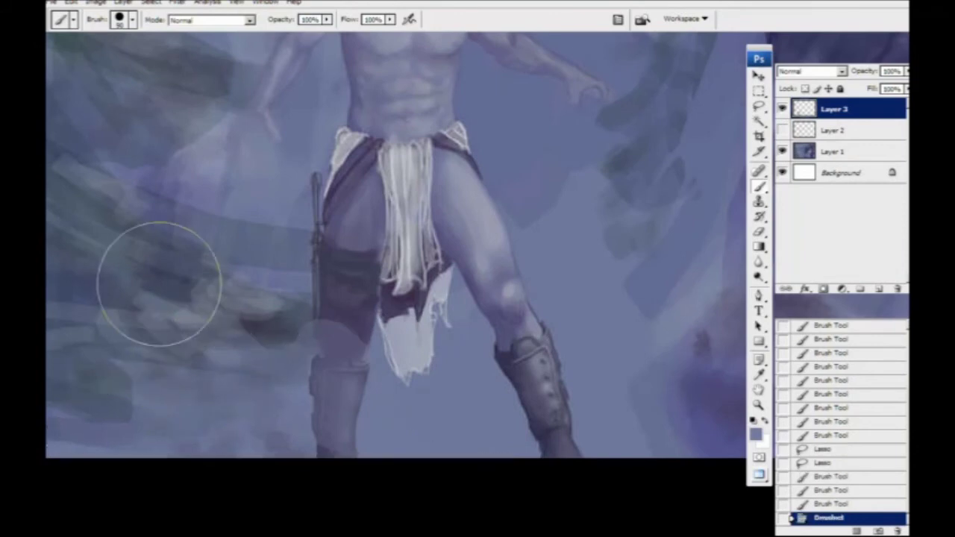
Sample a dark tone from the right thigh and repaint the knee and lower leg as one flat shadow shape.
{"action": "key", "text": "ctrl+minus"}
{"action": "key", "text": "ctrl+minus"}
{"action": "left_click_drag", "start_coordinate": [293, 324], "coordinate": [280, 289]}
{"action": "key", "text": "ctrl+plus"}
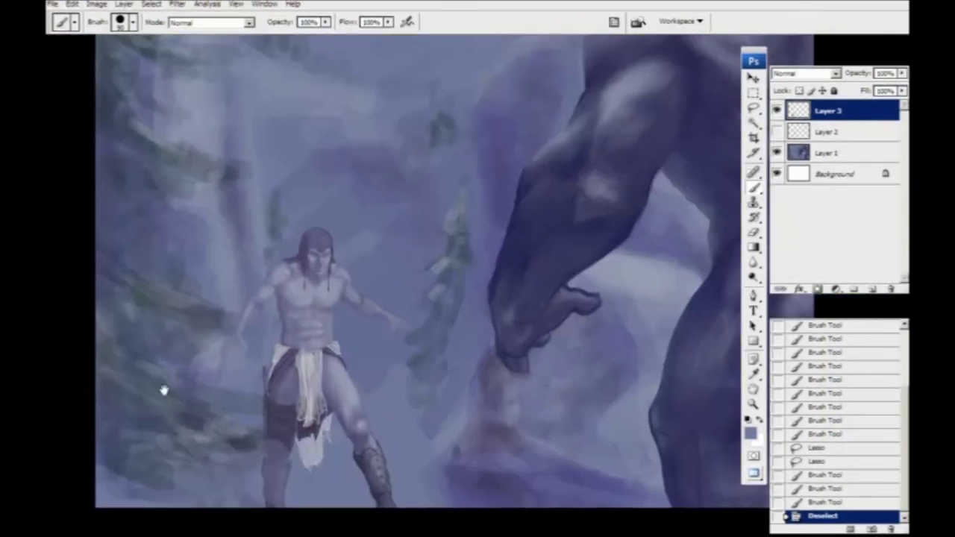
{"action": "left_click_drag", "start_coordinate": [162, 390], "coordinate": [149, 351]}
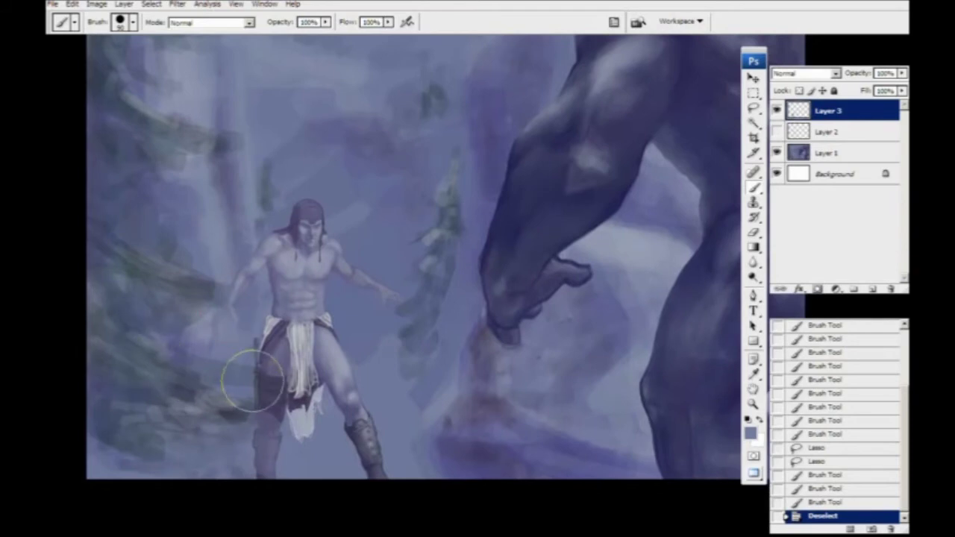
{"action": "key", "text": "m"}
{"action": "key", "text": "i"}
{"action": "left_click", "coordinate": [258, 392]}
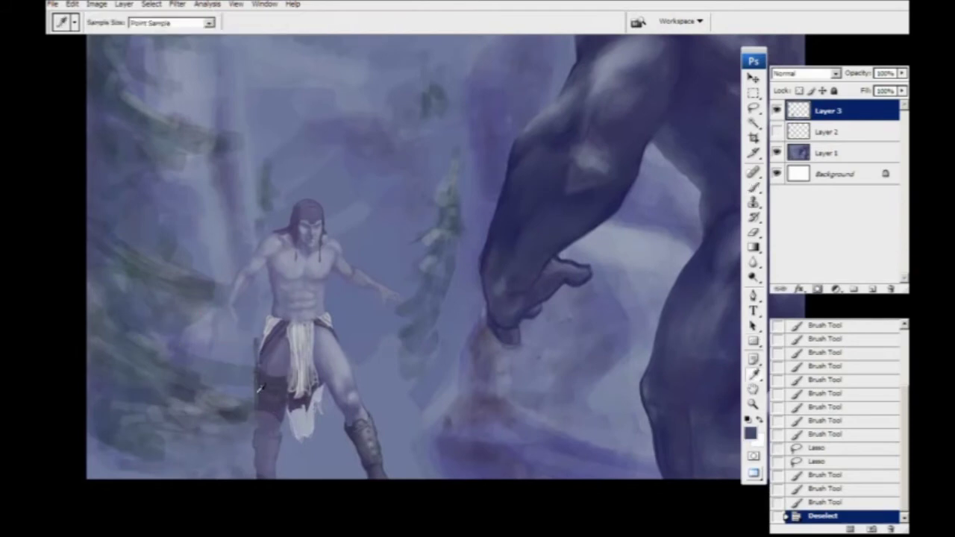
{"action": "key", "text": "b"}
{"action": "mouse_move", "coordinate": [255, 381]}
{"action": "left_mouse_down"}
{"action": "mouse_move", "coordinate": [264, 442]}
{"action": "mouse_move", "coordinate": [265, 414]}
{"action": "mouse_move", "coordinate": [270, 438]}
{"action": "mouse_move", "coordinate": [259, 450]}
{"action": "mouse_move", "coordinate": [274, 464]}
{"action": "mouse_move", "coordinate": [257, 419]}
{"action": "mouse_move", "coordinate": [257, 453]}
{"action": "left_mouse_up"}
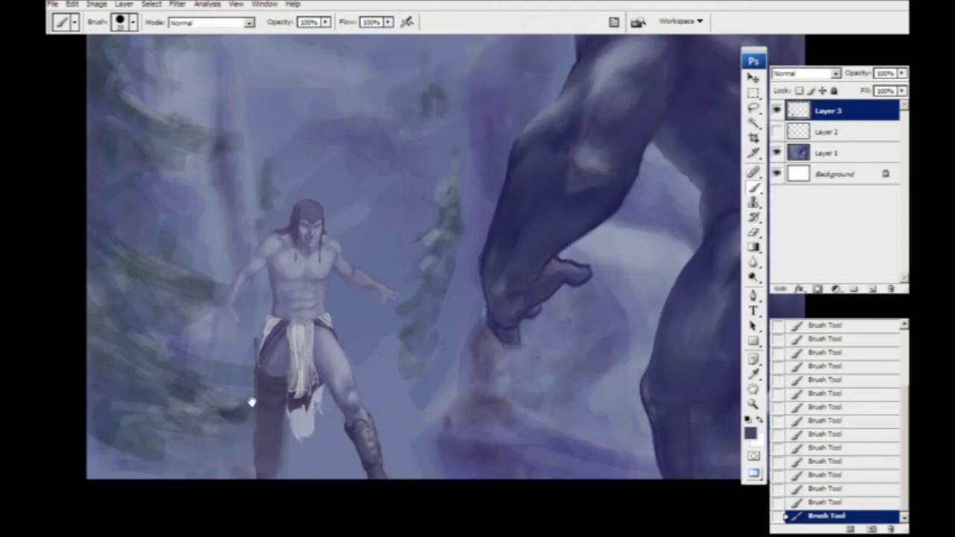
{"action": "left_click_drag", "start_coordinate": [254, 399], "coordinate": [265, 390]}
{"action": "left_click_drag", "start_coordinate": [271, 423], "coordinate": [251, 411]}
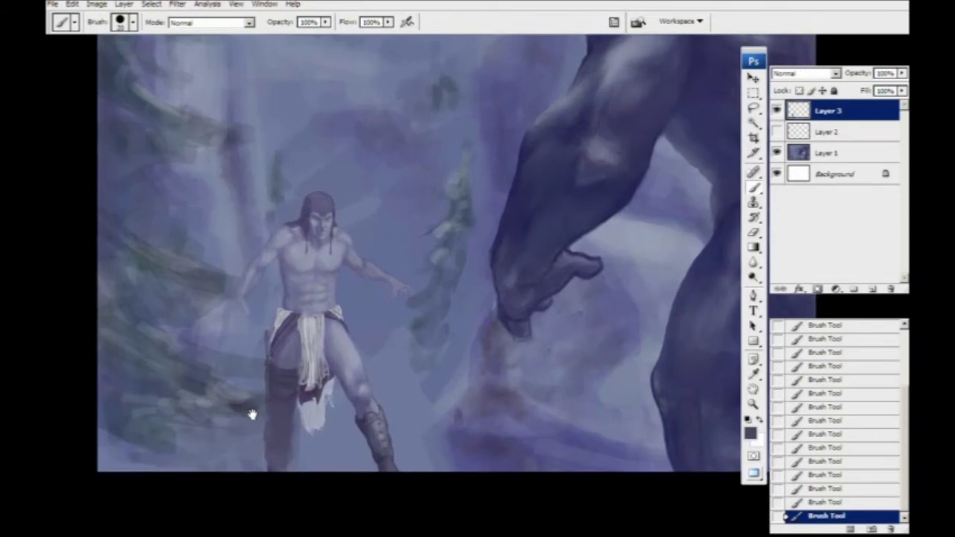
Sample a dark purple from the headgear and shade the warrior's eyes, nose and side of the face with a small brush.
{"action": "mouse_move", "coordinate": [248, 370]}
{"action": "left_mouse_down"}
{"action": "mouse_move", "coordinate": [251, 397]}
{"action": "mouse_move", "coordinate": [171, 460]}
{"action": "left_mouse_up"}
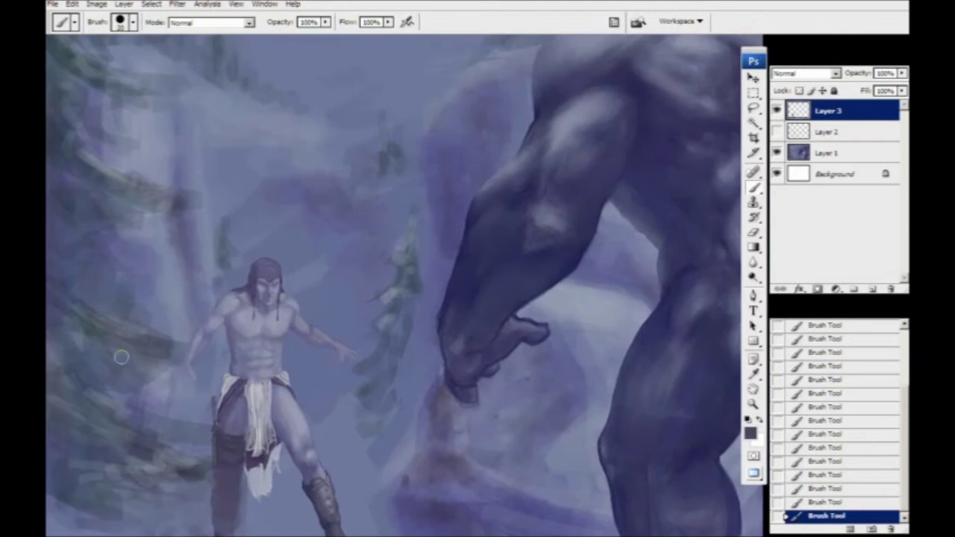
{"action": "key", "text": "ctrl+minus"}
{"action": "left_click_drag", "start_coordinate": [345, 384], "coordinate": [261, 390]}
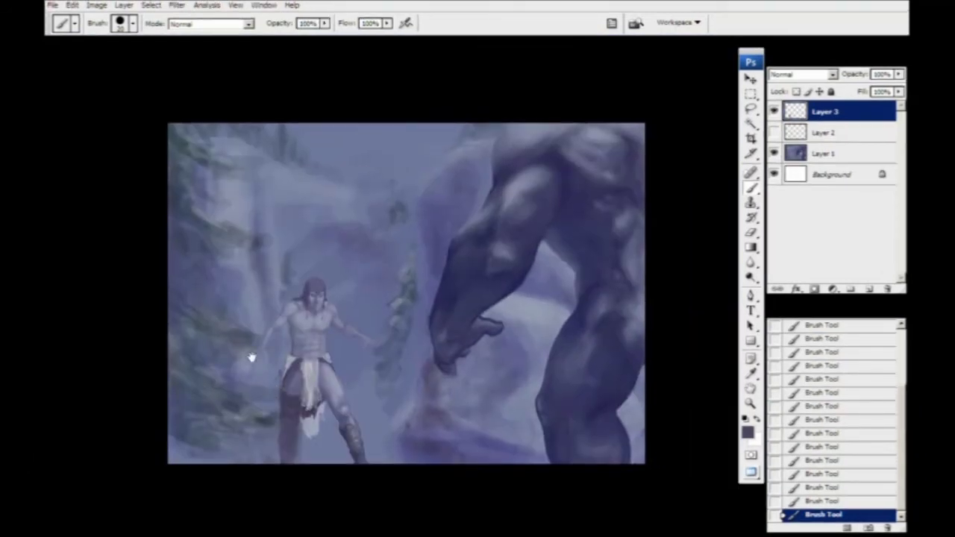
{"action": "key", "text": "ctrl+plus"}
{"action": "key", "text": "ctrl+plus"}
{"action": "key", "text": "ctrl+plus"}
{"action": "left_click_drag", "start_coordinate": [243, 436], "coordinate": [675, 379]}
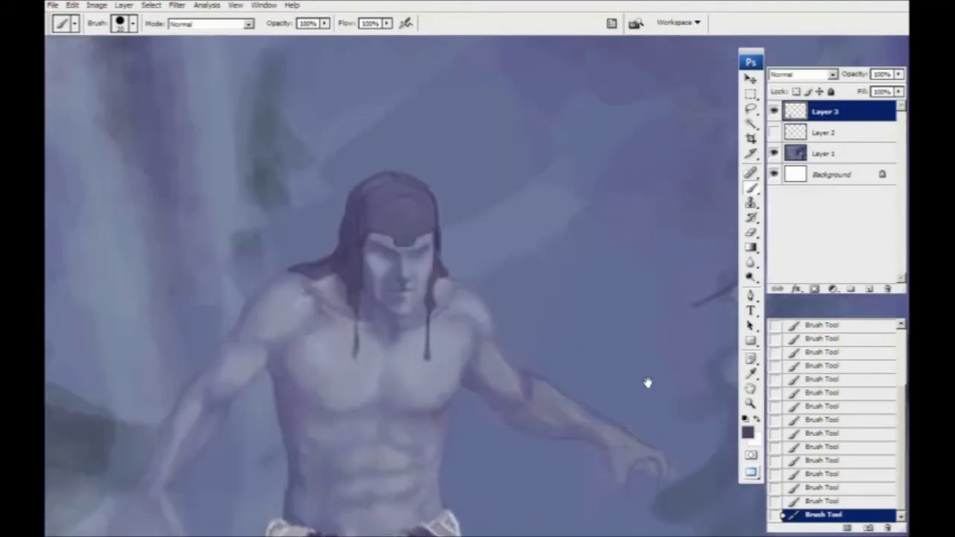
{"action": "left_click_drag", "start_coordinate": [302, 287], "coordinate": [261, 301]}
{"action": "key", "text": "i"}
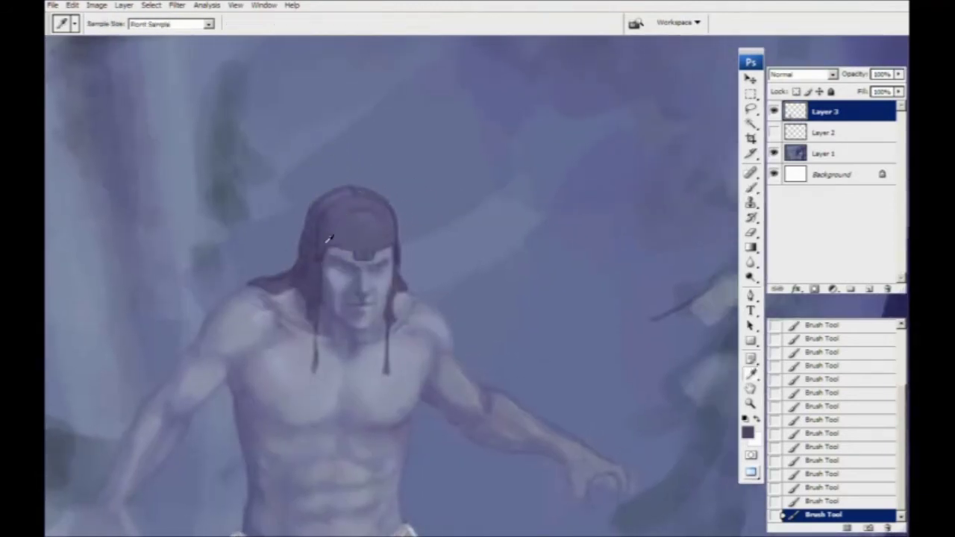
{"action": "key", "text": "b"}
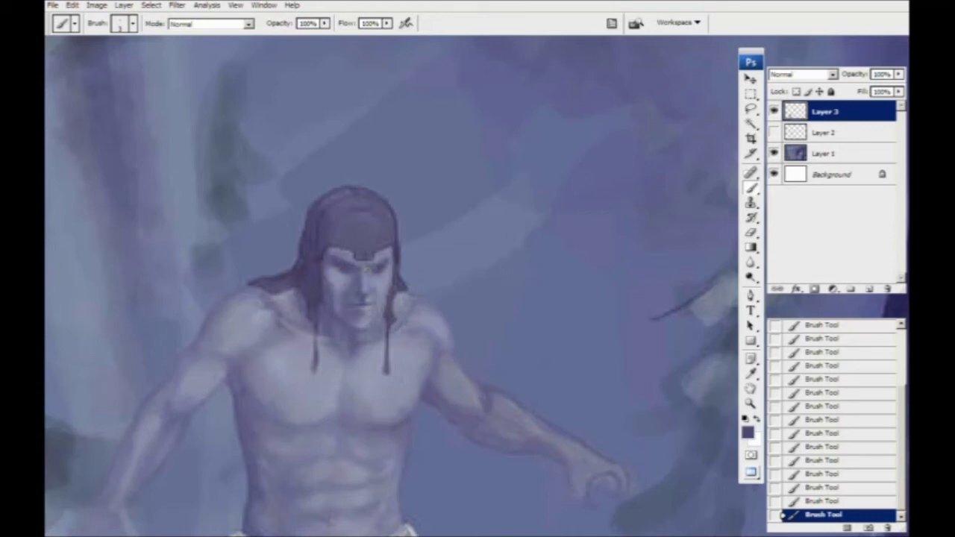
{"action": "left_click_drag", "start_coordinate": [365, 295], "coordinate": [350, 306]}
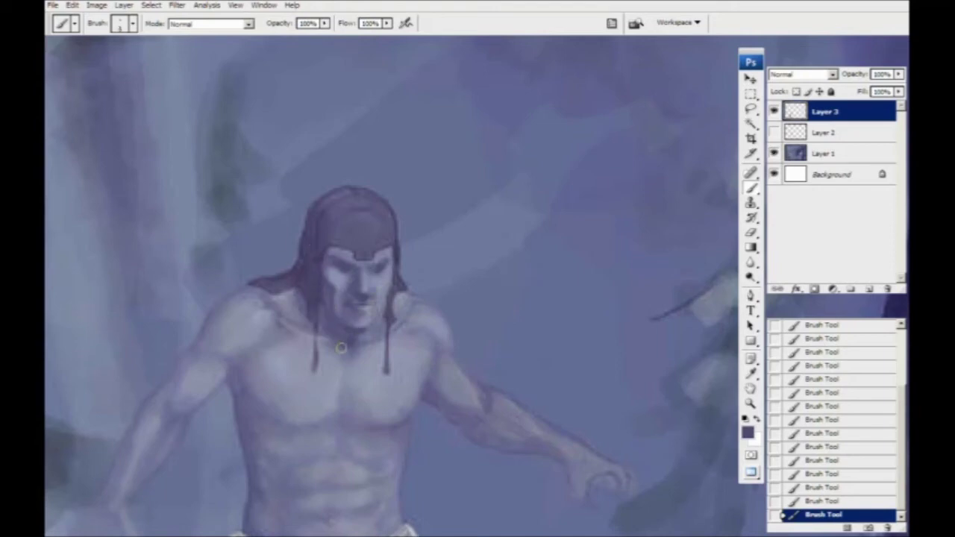
Paint a dark shadow below the neck and across the right upper chest with an enlarged brush.
{"action": "mouse_move", "coordinate": [311, 368]}
{"action": "left_mouse_down"}
{"action": "mouse_move", "coordinate": [283, 372]}
{"action": "mouse_move", "coordinate": [273, 365]}
{"action": "mouse_move", "coordinate": [274, 328]}
{"action": "mouse_move", "coordinate": [287, 320]}
{"action": "mouse_move", "coordinate": [301, 355]}
{"action": "mouse_move", "coordinate": [276, 358]}
{"action": "left_mouse_up"}
{"action": "key", "text": "bracketright"}
{"action": "key", "text": "bracketright"}
{"action": "key", "text": "bracketright"}
{"action": "key", "text": "bracketright"}
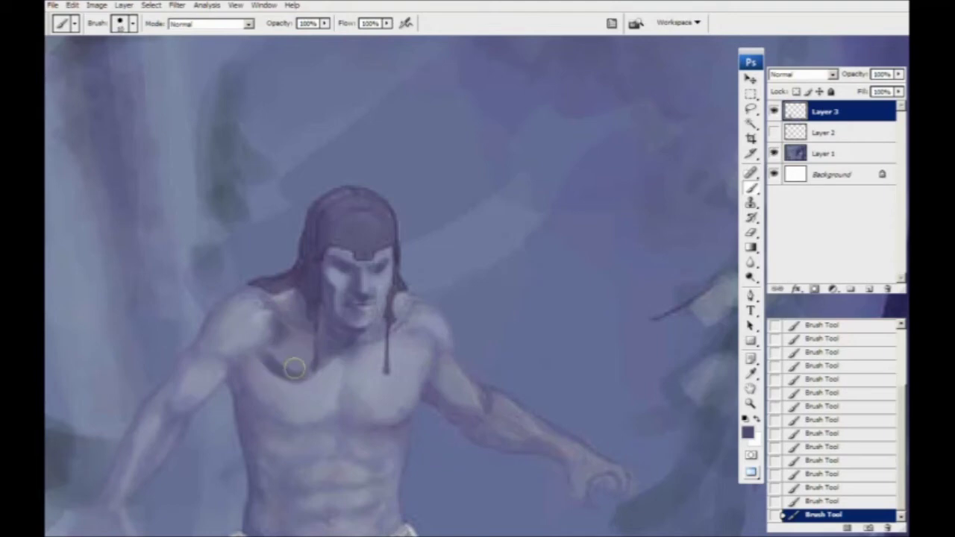
{"action": "left_click_drag", "start_coordinate": [191, 383], "coordinate": [209, 373]}
Shade the undersides of both pectorals and the right armpit, adjusting the brush size between strokes.
{"action": "mouse_move", "coordinate": [305, 347]}
{"action": "left_mouse_down"}
{"action": "mouse_move", "coordinate": [314, 296]}
{"action": "mouse_move", "coordinate": [290, 287]}
{"action": "left_mouse_up"}
{"action": "mouse_move", "coordinate": [359, 398]}
{"action": "left_mouse_down"}
{"action": "mouse_move", "coordinate": [338, 343]}
{"action": "mouse_move", "coordinate": [358, 356]}
{"action": "left_mouse_up"}
{"action": "key", "text": "bracketleft"}
{"action": "key", "text": "bracketleft"}
{"action": "key", "text": "bracketleft"}
{"action": "key", "text": "bracketleft"}
{"action": "key", "text": "bracketright"}
{"action": "key", "text": "bracketright"}
{"action": "mouse_move", "coordinate": [242, 314]}
{"action": "left_mouse_down"}
{"action": "mouse_move", "coordinate": [251, 348]}
{"action": "mouse_move", "coordinate": [337, 368]}
{"action": "mouse_move", "coordinate": [316, 384]}
{"action": "left_mouse_up"}
{"action": "key", "text": "bracketleft"}
{"action": "left_click_drag", "start_coordinate": [208, 394], "coordinate": [277, 279]}
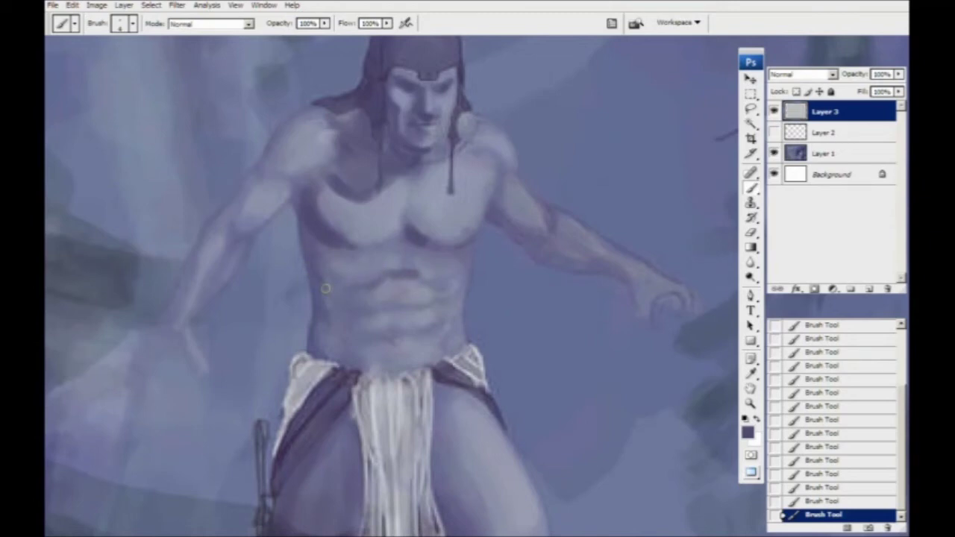
Shade the right side of the torso and block in broad shadows over the abdominal muscles.
{"action": "mouse_move", "coordinate": [305, 234]}
{"action": "left_mouse_down"}
{"action": "mouse_move", "coordinate": [317, 275]}
{"action": "mouse_move", "coordinate": [348, 290]}
{"action": "mouse_move", "coordinate": [417, 296]}
{"action": "mouse_move", "coordinate": [341, 300]}
{"action": "mouse_move", "coordinate": [396, 310]}
{"action": "mouse_move", "coordinate": [349, 301]}
{"action": "left_mouse_up"}
{"action": "mouse_move", "coordinate": [407, 331]}
{"action": "left_mouse_down"}
{"action": "mouse_move", "coordinate": [355, 328]}
{"action": "mouse_move", "coordinate": [405, 286]}
{"action": "mouse_move", "coordinate": [373, 294]}
{"action": "mouse_move", "coordinate": [343, 318]}
{"action": "mouse_move", "coordinate": [367, 320]}
{"action": "mouse_move", "coordinate": [332, 339]}
{"action": "mouse_move", "coordinate": [353, 330]}
{"action": "mouse_move", "coordinate": [347, 350]}
{"action": "mouse_move", "coordinate": [386, 338]}
{"action": "left_mouse_up"}
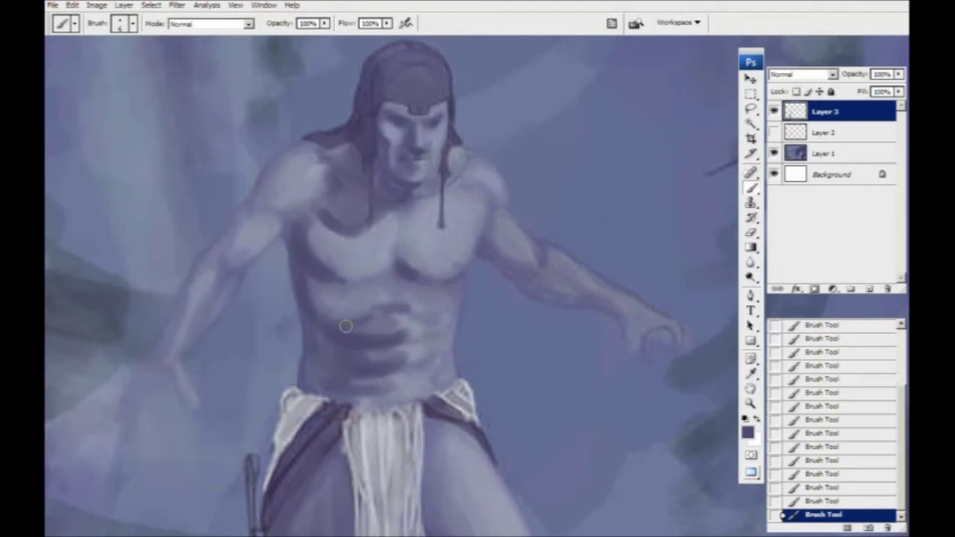
{"action": "mouse_move", "coordinate": [382, 317]}
{"action": "left_mouse_down"}
{"action": "mouse_move", "coordinate": [317, 293]}
{"action": "mouse_move", "coordinate": [313, 278]}
{"action": "mouse_move", "coordinate": [417, 307]}
{"action": "mouse_move", "coordinate": [334, 321]}
{"action": "mouse_move", "coordinate": [327, 337]}
{"action": "mouse_move", "coordinate": [361, 367]}
{"action": "left_mouse_up"}
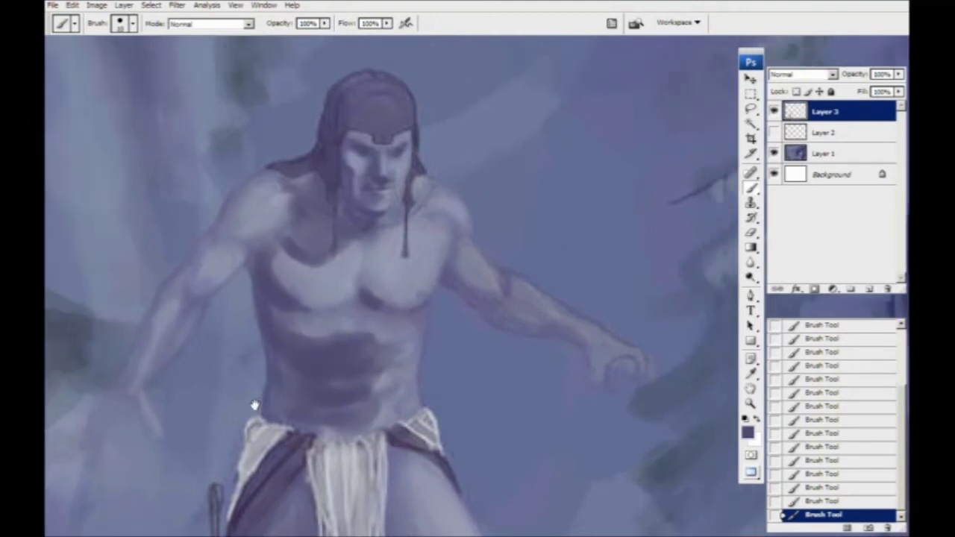
{"action": "mouse_move", "coordinate": [251, 405]}
{"action": "left_mouse_down"}
{"action": "mouse_move", "coordinate": [286, 377]}
{"action": "mouse_move", "coordinate": [351, 422]}
{"action": "mouse_move", "coordinate": [326, 364]}
{"action": "left_mouse_up"}
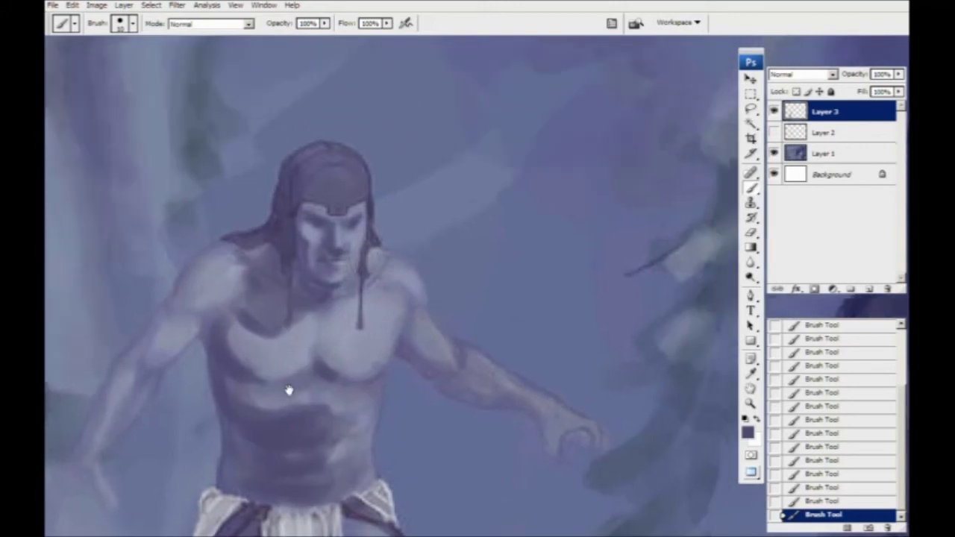
Shade the right arm at the shoulder, elbow and forearm with a smaller brush.
{"action": "mouse_move", "coordinate": [405, 318]}
{"action": "left_mouse_down"}
{"action": "mouse_move", "coordinate": [410, 358]}
{"action": "mouse_move", "coordinate": [440, 362]}
{"action": "mouse_move", "coordinate": [558, 409]}
{"action": "left_mouse_up"}
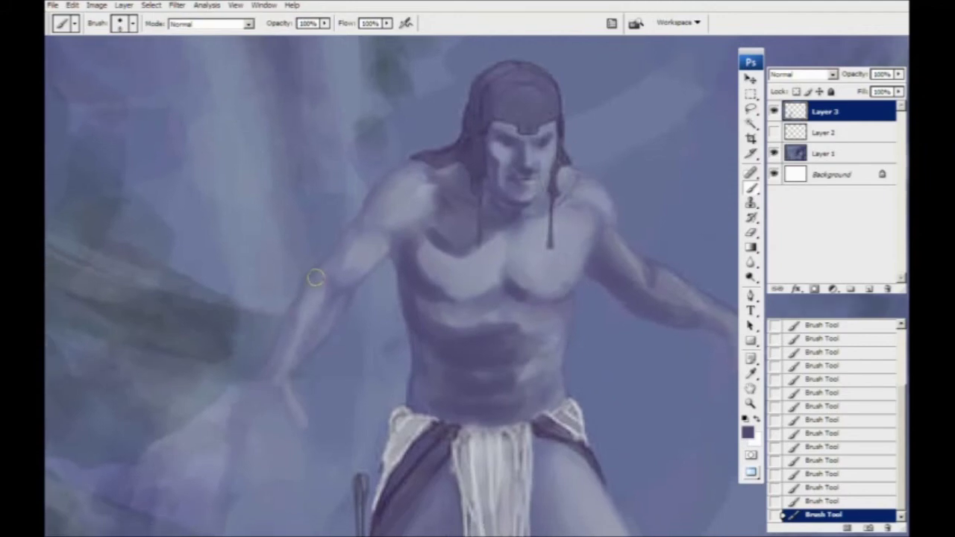
{"action": "key", "text": "bracketleft"}
{"action": "mouse_move", "coordinate": [331, 263]}
{"action": "left_mouse_down"}
{"action": "mouse_move", "coordinate": [345, 278]}
{"action": "mouse_move", "coordinate": [362, 262]}
{"action": "left_mouse_up"}
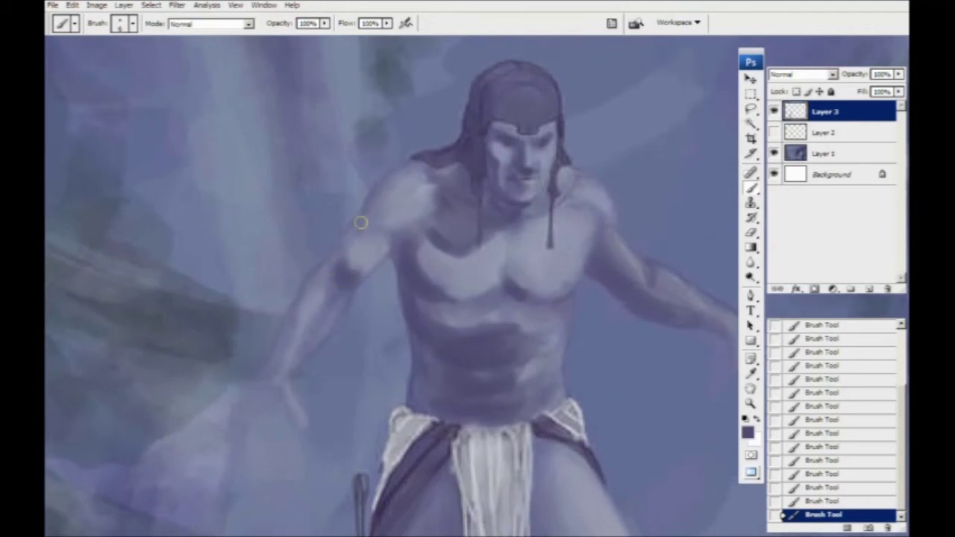
{"action": "mouse_move", "coordinate": [387, 224]}
{"action": "left_mouse_down"}
{"action": "mouse_move", "coordinate": [357, 230]}
{"action": "mouse_move", "coordinate": [332, 293]}
{"action": "mouse_move", "coordinate": [238, 385]}
{"action": "left_mouse_up"}
{"action": "left_click_drag", "start_coordinate": [317, 341], "coordinate": [182, 436]}
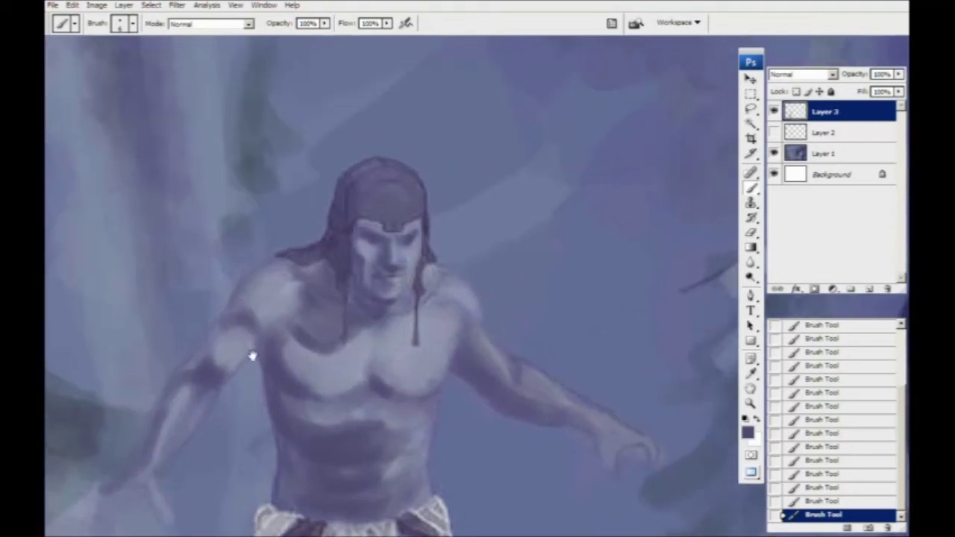
Sample light tones from the chest and loincloth, undo the last stroke, and dab small highlights on the warrior's face.
{"action": "key", "text": "i"}
{"action": "left_click", "coordinate": [336, 371]}
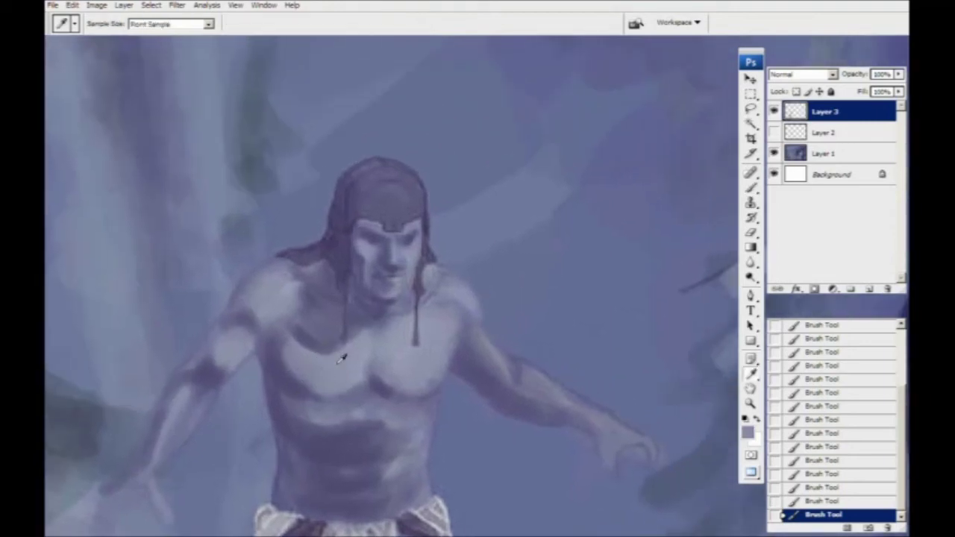
{"action": "key", "text": "b"}
{"action": "left_click_drag", "start_coordinate": [381, 275], "coordinate": [401, 336]}
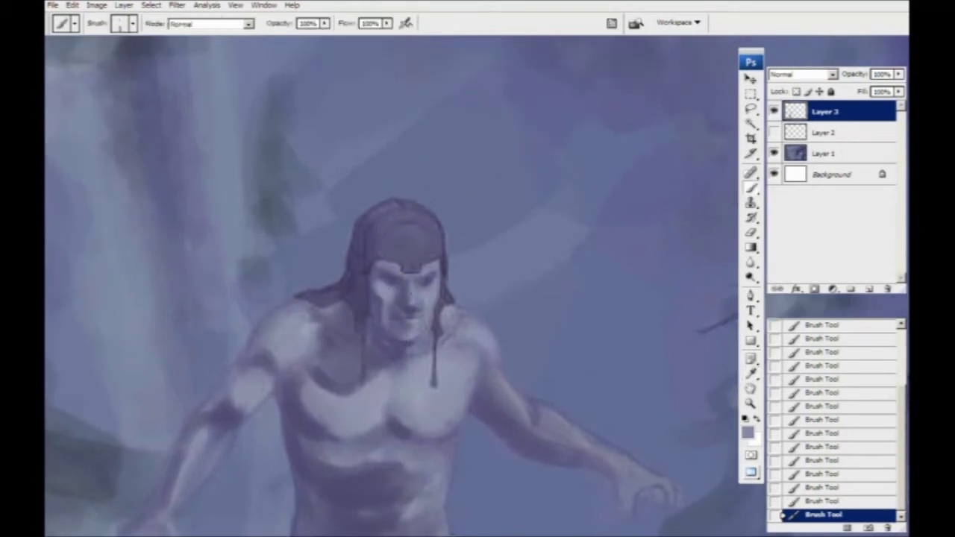
{"action": "left_click_drag", "start_coordinate": [373, 396], "coordinate": [281, 376]}
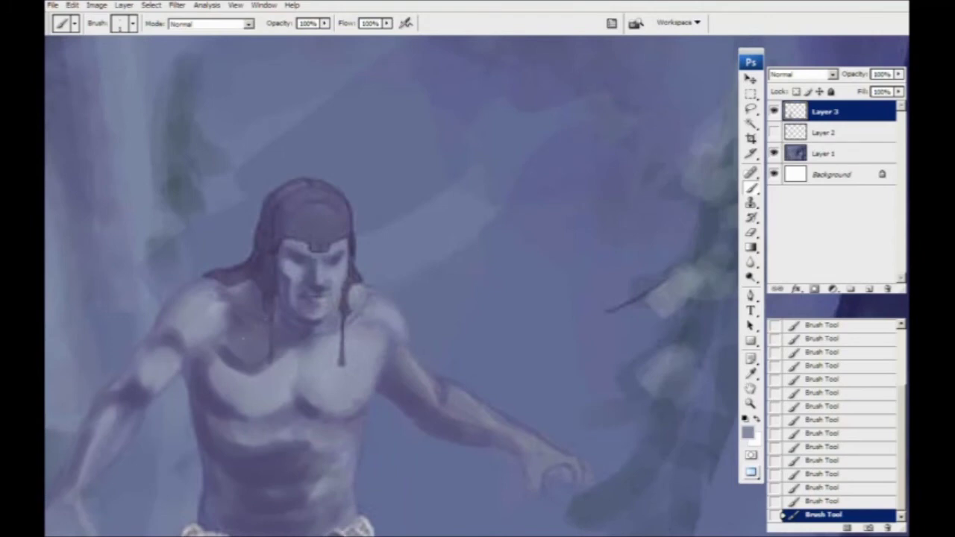
{"action": "left_click_drag", "start_coordinate": [287, 427], "coordinate": [296, 296]}
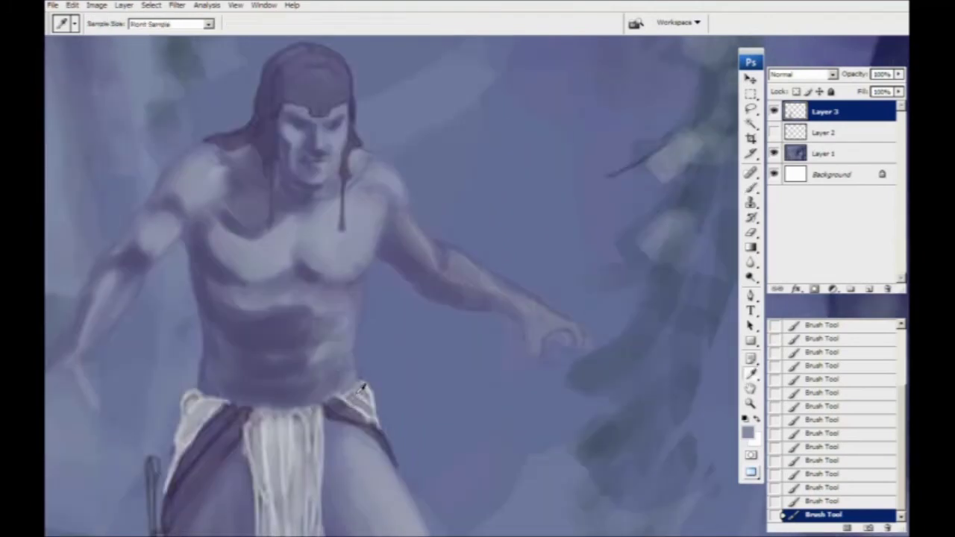
{"action": "left_click_drag", "start_coordinate": [334, 373], "coordinate": [358, 492]}
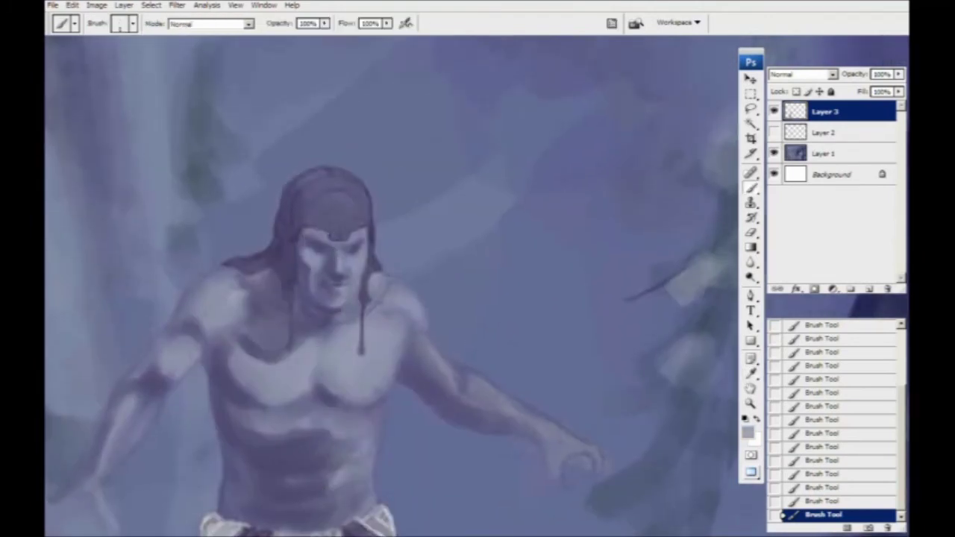
{"action": "key", "text": "ctrl+z"}
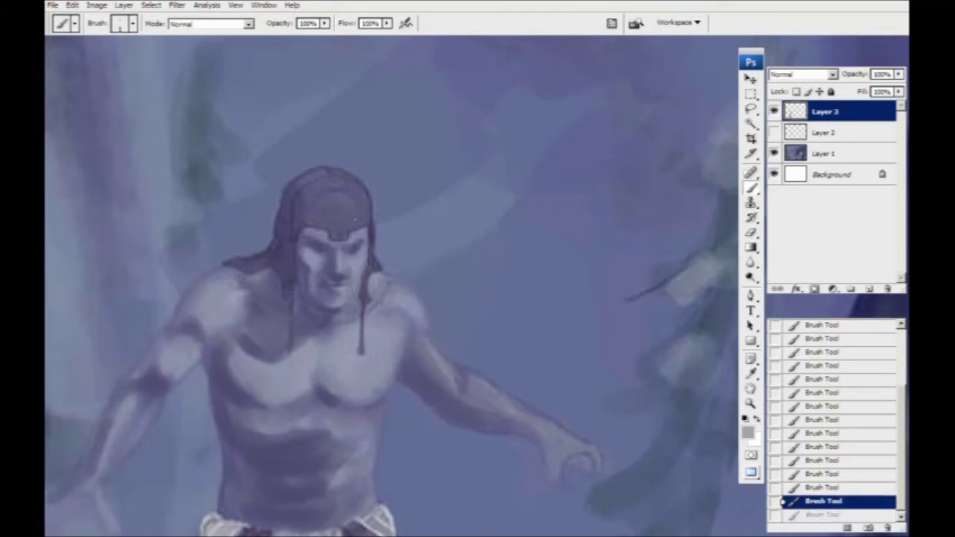
{"action": "left_click", "coordinate": [340, 264]}
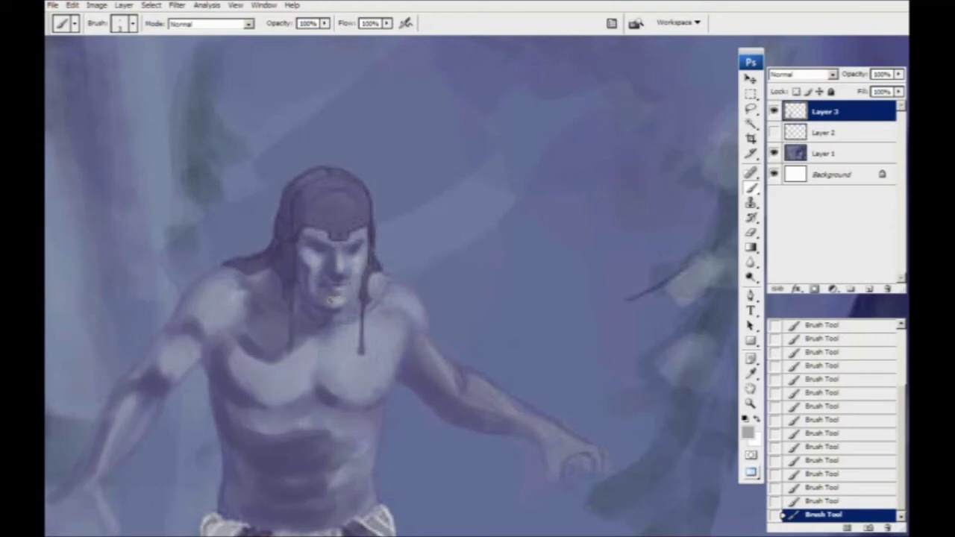
Paint light grey highlights on the warrior's cap, forehead ornament and hanging cords, and sample a dark purple for the accents.
{"action": "left_click_drag", "start_coordinate": [284, 361], "coordinate": [300, 384]}
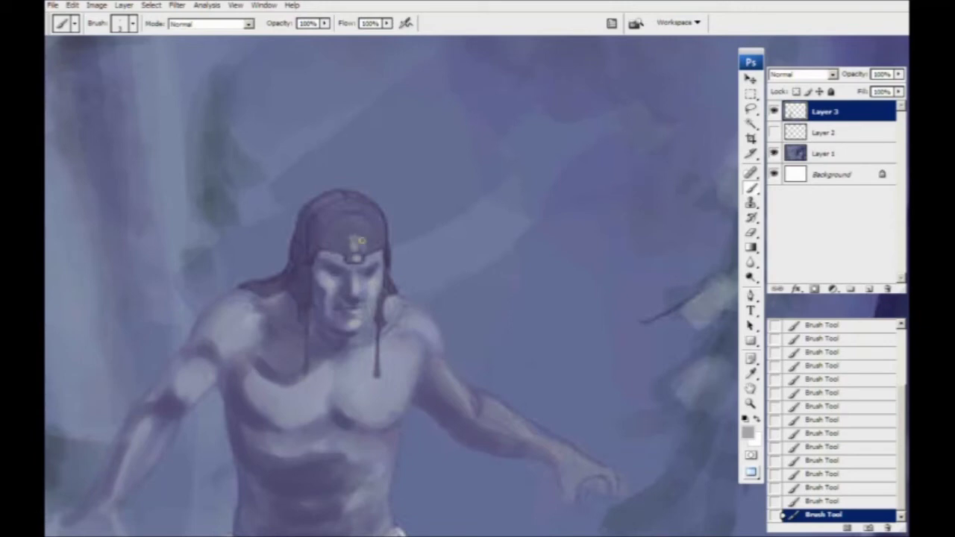
{"action": "mouse_move", "coordinate": [367, 245]}
{"action": "left_mouse_down"}
{"action": "mouse_move", "coordinate": [308, 215]}
{"action": "mouse_move", "coordinate": [337, 237]}
{"action": "mouse_move", "coordinate": [351, 232]}
{"action": "mouse_move", "coordinate": [339, 242]}
{"action": "mouse_move", "coordinate": [358, 217]}
{"action": "left_mouse_up"}
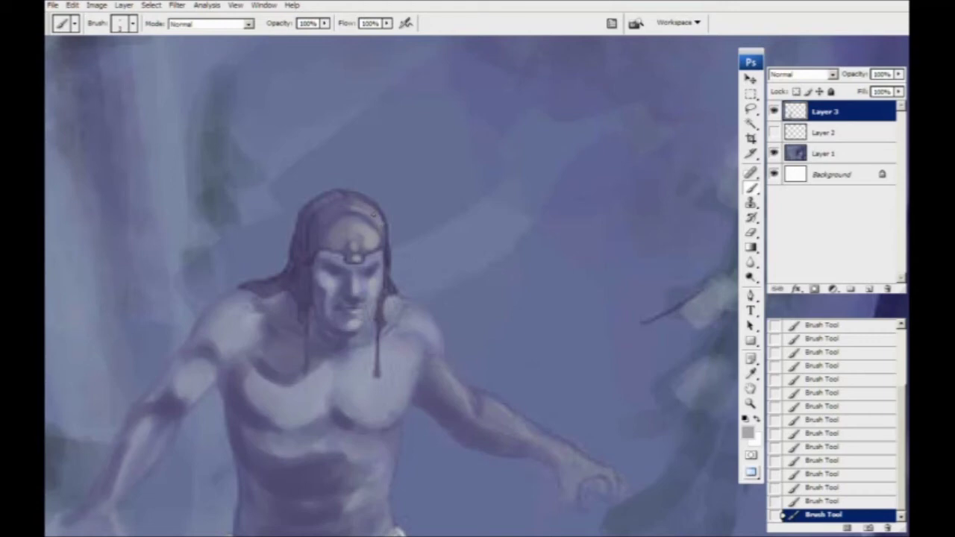
{"action": "left_click_drag", "start_coordinate": [298, 283], "coordinate": [311, 274]}
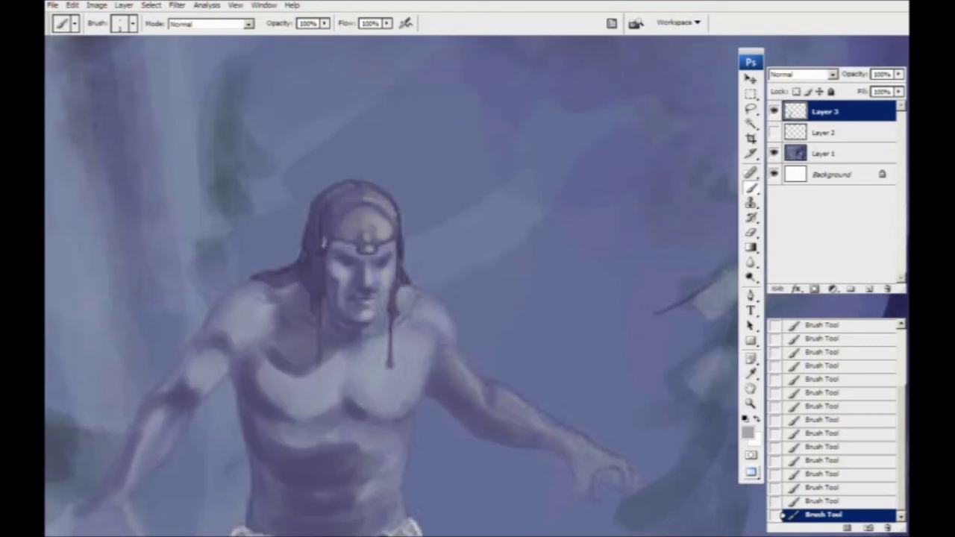
{"action": "left_click_drag", "start_coordinate": [317, 311], "coordinate": [318, 358]}
{"action": "left_click_drag", "start_coordinate": [400, 243], "coordinate": [396, 285]}
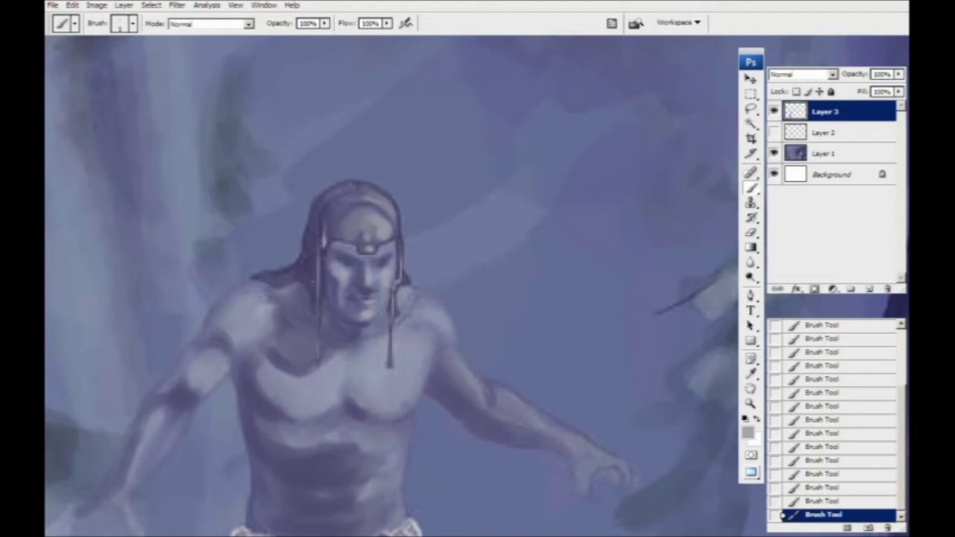
{"action": "left_click_drag", "start_coordinate": [304, 327], "coordinate": [309, 356]}
{"action": "left_click", "coordinate": [319, 273], "text": "alt"}
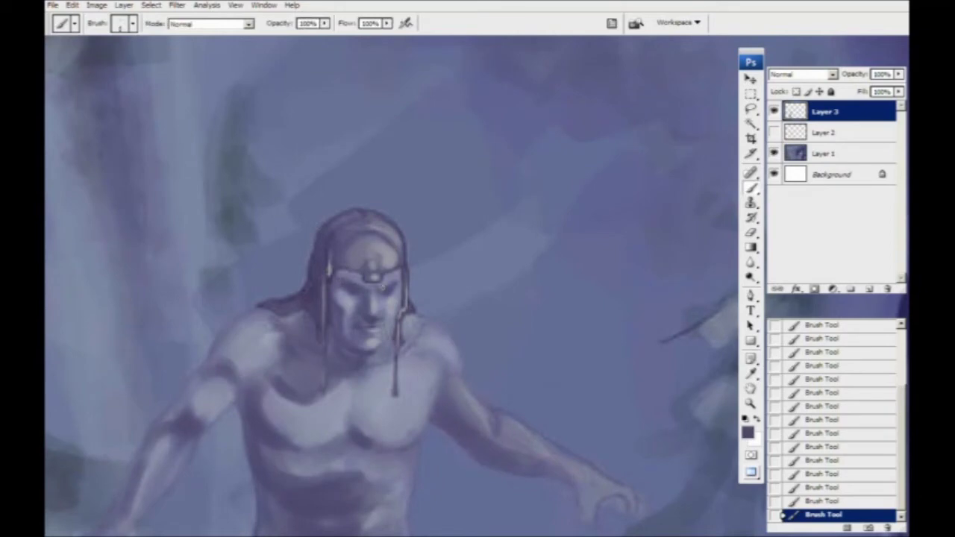
{"action": "left_click_drag", "start_coordinate": [246, 346], "coordinate": [245, 318]}
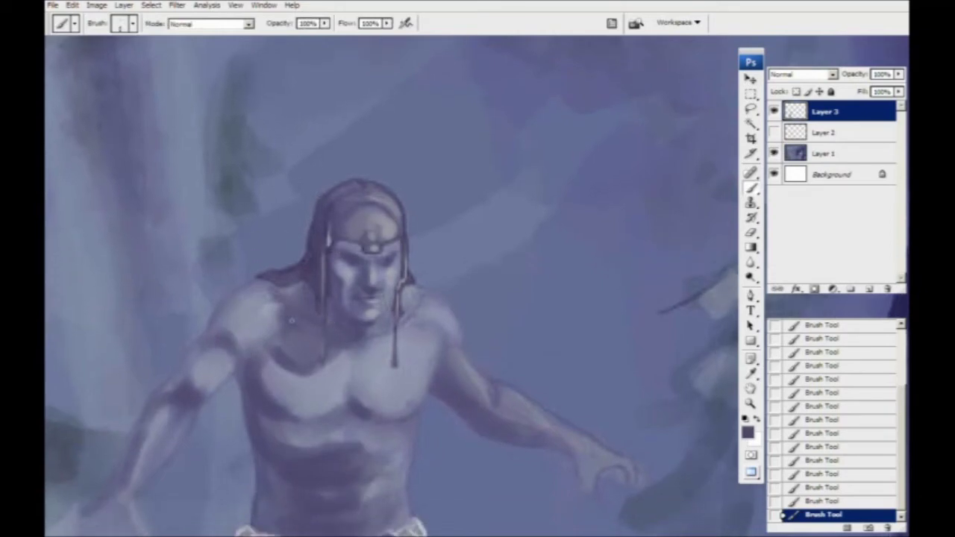
Compare the whole painting with and without the repainted shadows by toggling the visibility of Layer 3.
{"action": "key", "text": "ctrl+minus"}
{"action": "key", "text": "ctrl+minus"}
{"action": "key", "text": "ctrl+minus"}
{"action": "mouse_move", "coordinate": [375, 408]}
{"action": "left_mouse_down"}
{"action": "mouse_move", "coordinate": [257, 373]}
{"action": "mouse_move", "coordinate": [258, 384]}
{"action": "left_mouse_up"}
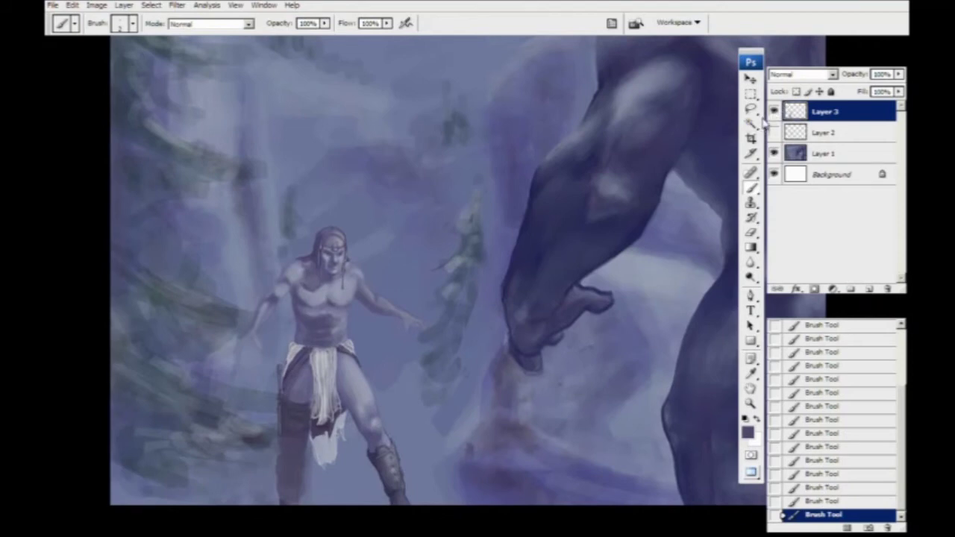
{"action": "left_click", "coordinate": [774, 111]}
{"action": "left_click", "coordinate": [772, 112]}
{"action": "left_click", "coordinate": [774, 111]}
{"action": "left_click", "coordinate": [774, 111]}
{"action": "left_click", "coordinate": [773, 112]}
{"action": "left_click", "coordinate": [772, 112]}
{"action": "left_click_drag", "start_coordinate": [690, 123], "coordinate": [582, 129]}
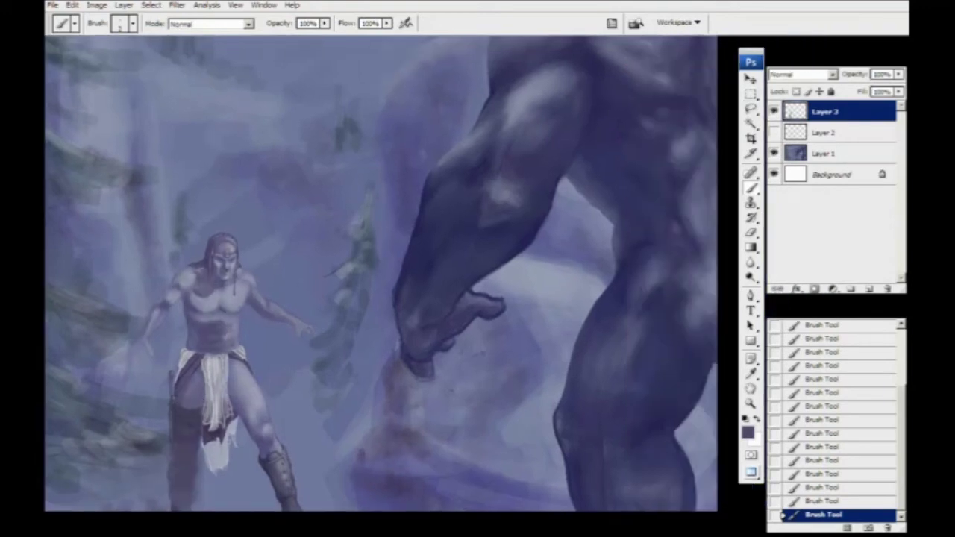
{"action": "key", "text": "ctrl+minus"}
{"action": "left_click_drag", "start_coordinate": [247, 378], "coordinate": [231, 376]}
{"action": "left_click_drag", "start_coordinate": [270, 402], "coordinate": [242, 399]}
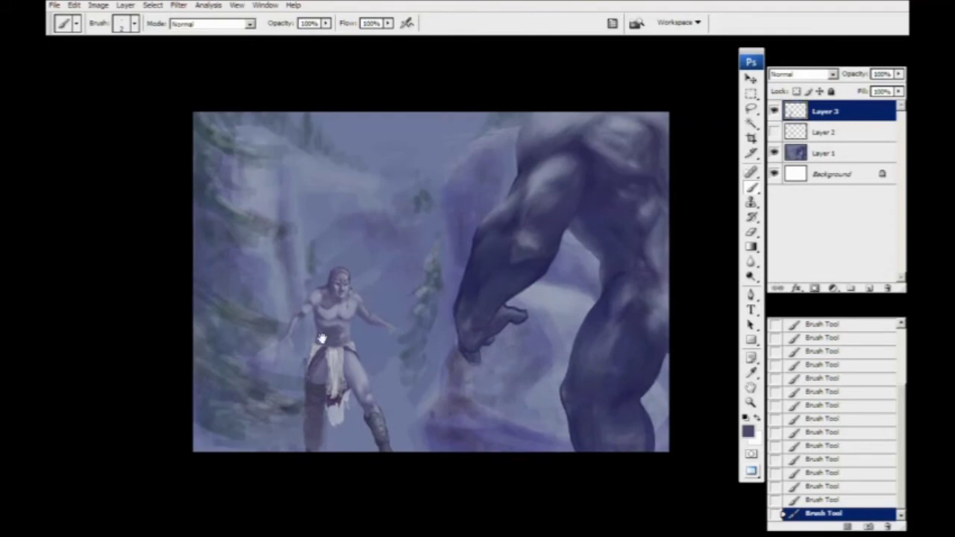
{"action": "left_click_drag", "start_coordinate": [334, 332], "coordinate": [332, 324]}
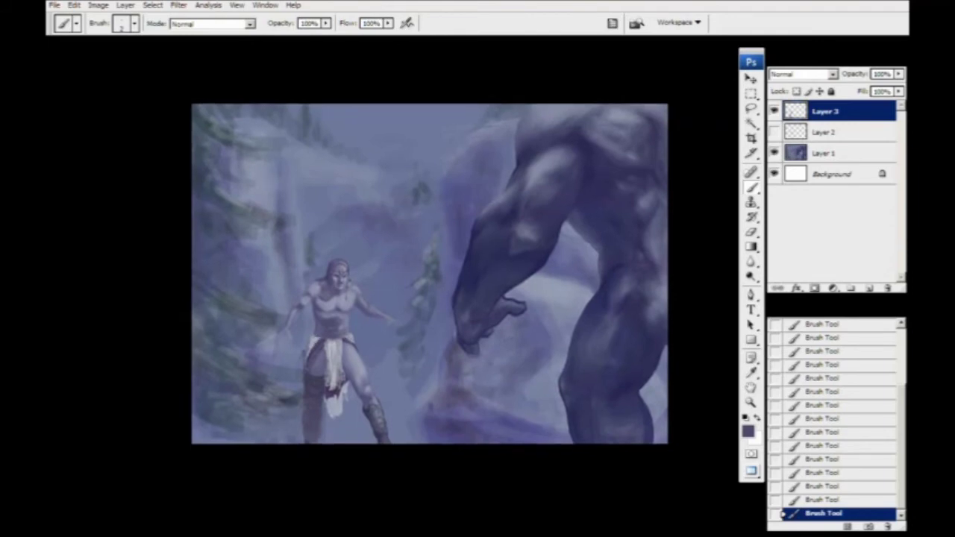
{"action": "left_click_drag", "start_coordinate": [410, 441], "coordinate": [396, 436]}
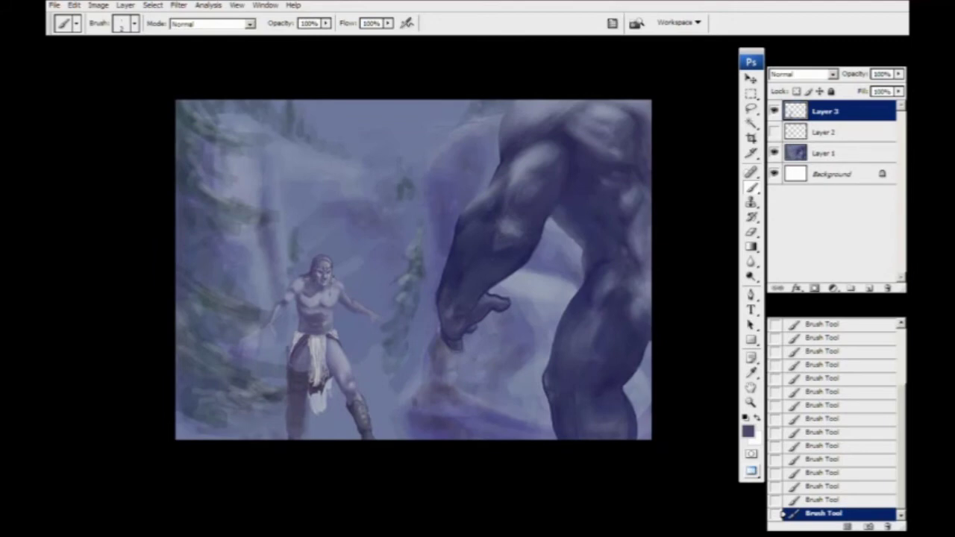
Lasso the large creature along its shoulder, arm, hand and legs, closing the selection beyond the canvas edge.
{"action": "key", "text": "l"}
{"action": "left_click_drag", "start_coordinate": [373, 260], "coordinate": [349, 308]}
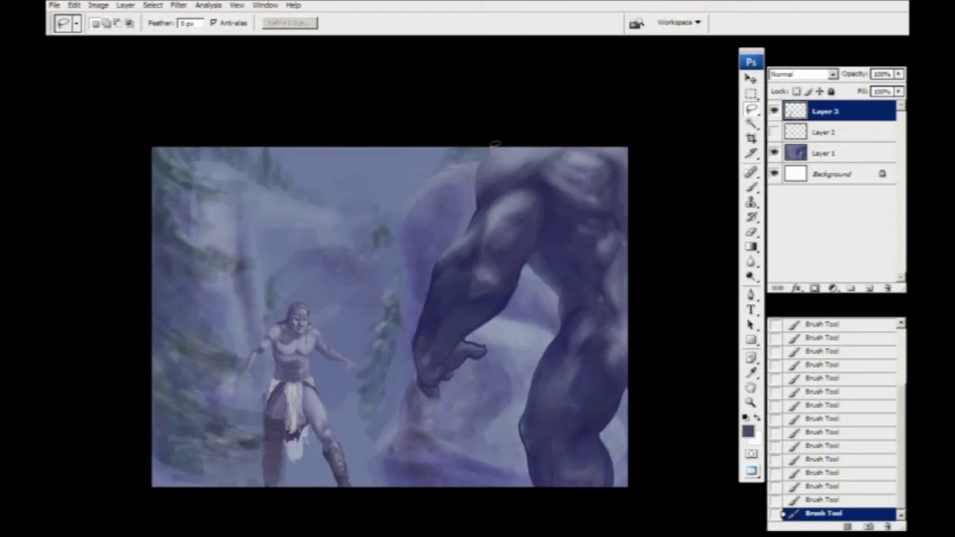
{"action": "left_click_drag", "start_coordinate": [484, 161], "coordinate": [470, 228]}
{"action": "mouse_move", "coordinate": [436, 265]}
{"action": "left_mouse_down"}
{"action": "mouse_move", "coordinate": [414, 370]}
{"action": "mouse_move", "coordinate": [426, 390]}
{"action": "mouse_move", "coordinate": [442, 381]}
{"action": "left_mouse_up"}
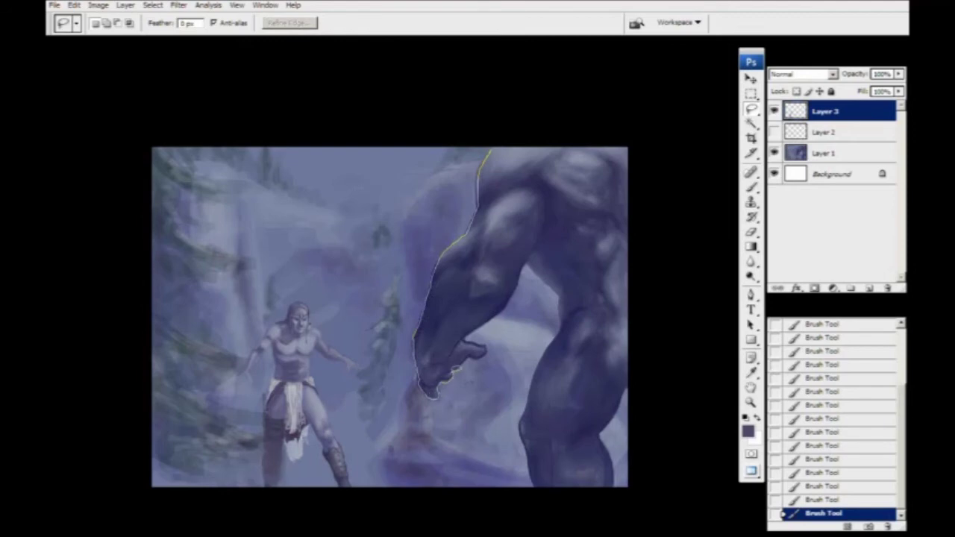
{"action": "mouse_move", "coordinate": [466, 336]}
{"action": "left_mouse_down"}
{"action": "mouse_move", "coordinate": [531, 263]}
{"action": "mouse_move", "coordinate": [561, 299]}
{"action": "mouse_move", "coordinate": [559, 332]}
{"action": "mouse_move", "coordinate": [522, 432]}
{"action": "mouse_move", "coordinate": [541, 496]}
{"action": "mouse_move", "coordinate": [599, 495]}
{"action": "mouse_move", "coordinate": [613, 481]}
{"action": "left_mouse_up"}
{"action": "mouse_move", "coordinate": [608, 423]}
{"action": "left_mouse_down"}
{"action": "mouse_move", "coordinate": [629, 382]}
{"action": "mouse_move", "coordinate": [644, 290]}
{"action": "mouse_move", "coordinate": [491, 144]}
{"action": "left_mouse_up"}
{"action": "left_click_drag", "start_coordinate": [341, 375], "coordinate": [367, 357]}
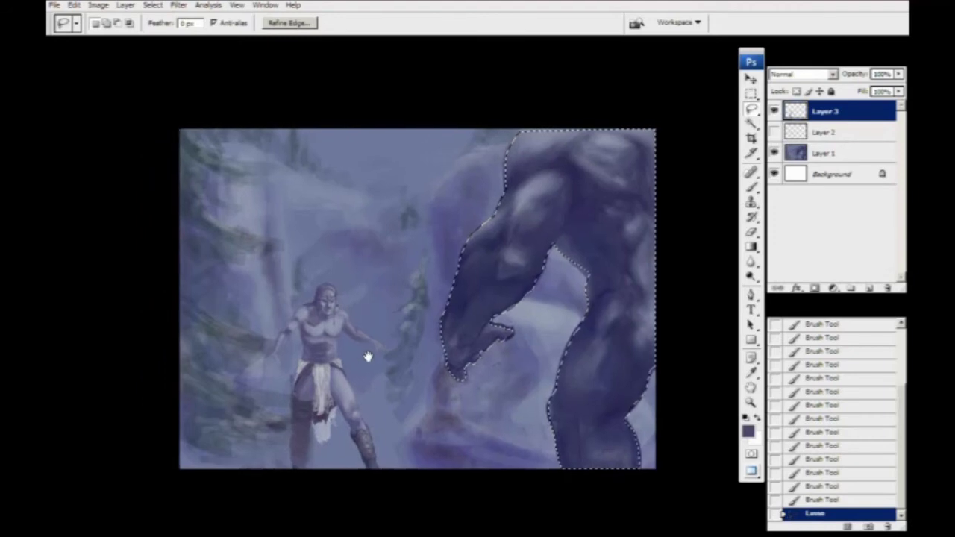
Enlarge the brush to 500, sample a pale lavender from the background, and invert the selection to cover everything except the creature.
{"action": "key", "text": "b"}
{"action": "key", "text": "bracketright"}
{"action": "key", "text": "bracketright"}
{"action": "key", "text": "bracketright"}
{"action": "key", "text": "bracketright"}
{"action": "key", "text": "bracketright"}
{"action": "key", "text": "bracketright"}
{"action": "key", "text": "bracketright"}
{"action": "key", "text": "bracketright"}
{"action": "left_click_drag", "start_coordinate": [358, 362], "coordinate": [338, 337]}
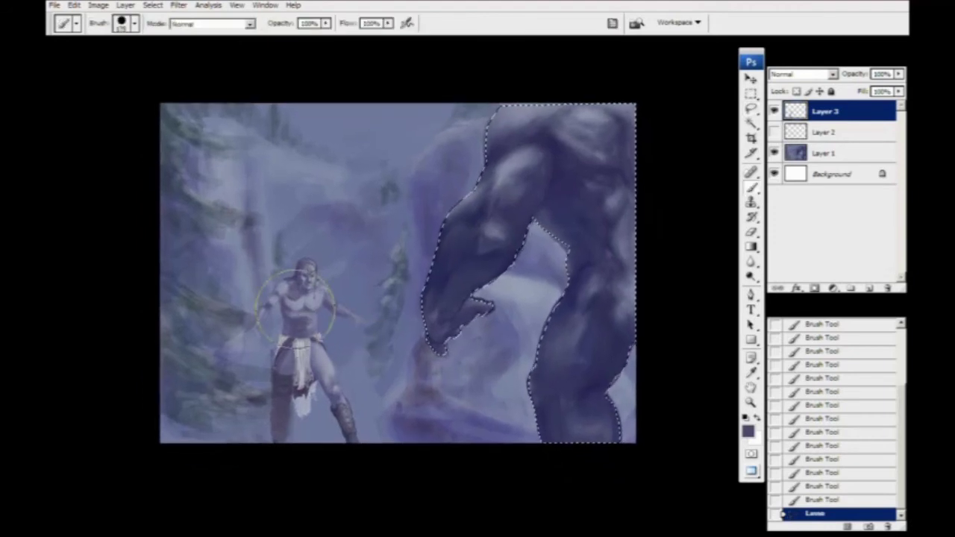
{"action": "key", "text": "i"}
{"action": "left_click", "coordinate": [507, 281]}
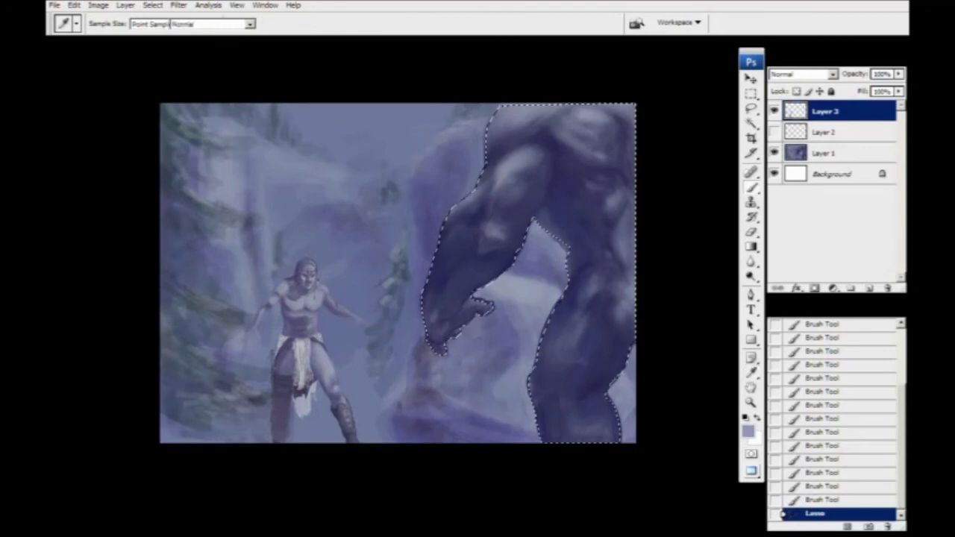
{"action": "key", "text": "b"}
{"action": "left_click_drag", "start_coordinate": [478, 335], "coordinate": [473, 326]}
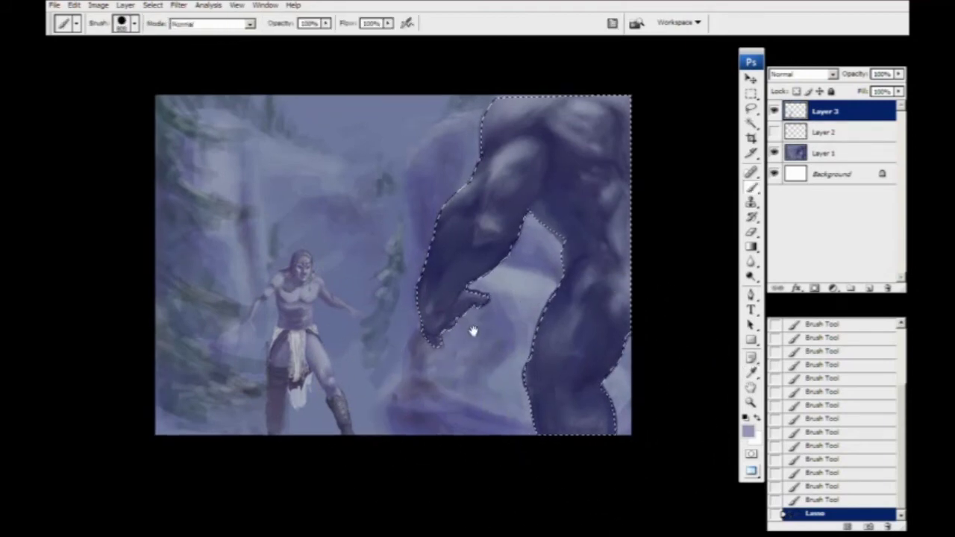
{"action": "key", "text": "ctrl+shift+i"}
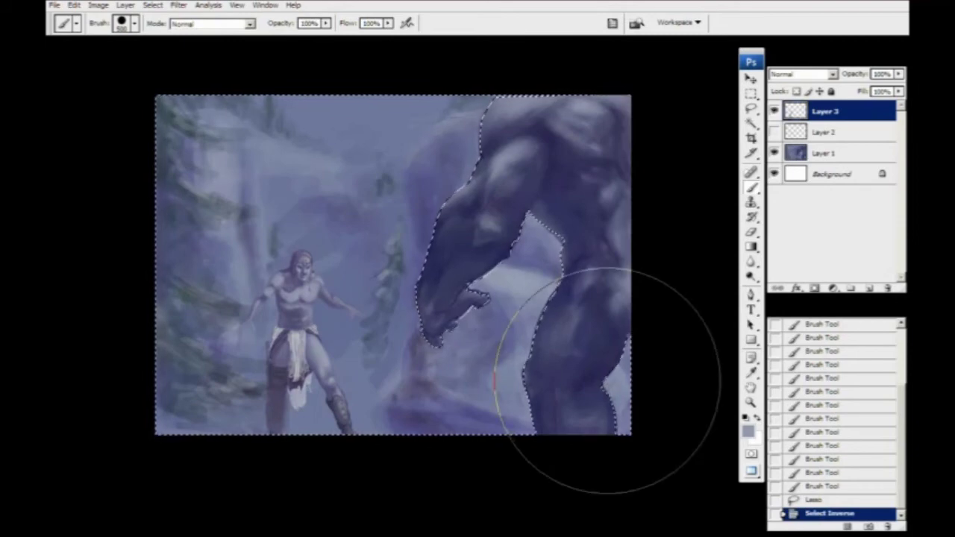
Add a new layer and paint pale mist over the ground and background around both figures, reducing the brush to 200.
{"action": "left_click", "coordinate": [868, 288]}
{"action": "mouse_move", "coordinate": [359, 435]}
{"action": "left_mouse_down"}
{"action": "mouse_move", "coordinate": [291, 443]}
{"action": "mouse_move", "coordinate": [432, 436]}
{"action": "left_mouse_up"}
{"action": "mouse_move", "coordinate": [462, 432]}
{"action": "left_mouse_down"}
{"action": "mouse_move", "coordinate": [574, 405]}
{"action": "mouse_move", "coordinate": [465, 373]}
{"action": "mouse_move", "coordinate": [557, 379]}
{"action": "left_mouse_up"}
{"action": "key", "text": "bracketleft"}
{"action": "key", "text": "bracketleft"}
{"action": "key", "text": "bracketleft"}
{"action": "mouse_move", "coordinate": [241, 426]}
{"action": "left_mouse_down"}
{"action": "mouse_move", "coordinate": [351, 406]}
{"action": "mouse_move", "coordinate": [448, 373]}
{"action": "left_mouse_up"}
{"action": "left_click_drag", "start_coordinate": [552, 220], "coordinate": [436, 118]}
{"action": "mouse_move", "coordinate": [436, 118]}
{"action": "left_mouse_down"}
{"action": "mouse_move", "coordinate": [664, 171]}
{"action": "mouse_move", "coordinate": [373, 251]}
{"action": "mouse_move", "coordinate": [607, 435]}
{"action": "mouse_move", "coordinate": [375, 451]}
{"action": "left_mouse_up"}
{"action": "mouse_move", "coordinate": [301, 463]}
{"action": "left_mouse_down"}
{"action": "mouse_move", "coordinate": [368, 358]}
{"action": "mouse_move", "coordinate": [179, 358]}
{"action": "mouse_move", "coordinate": [314, 358]}
{"action": "mouse_move", "coordinate": [189, 299]}
{"action": "mouse_move", "coordinate": [241, 411]}
{"action": "left_mouse_up"}
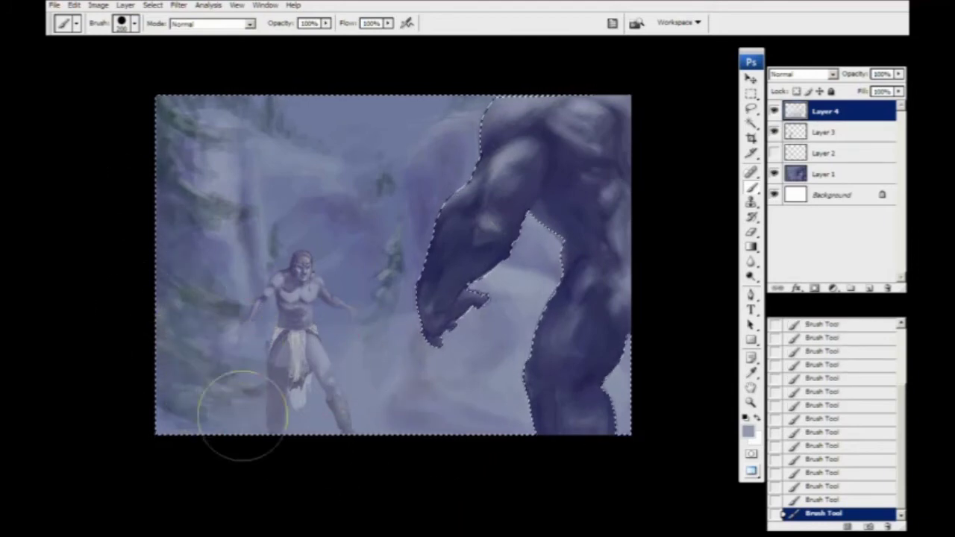
Set the foreground colour to grey-blue 606d7f, tint the ground around the creature's legs, and sample a purple-blue from the background.
{"action": "left_click", "coordinate": [747, 431]}
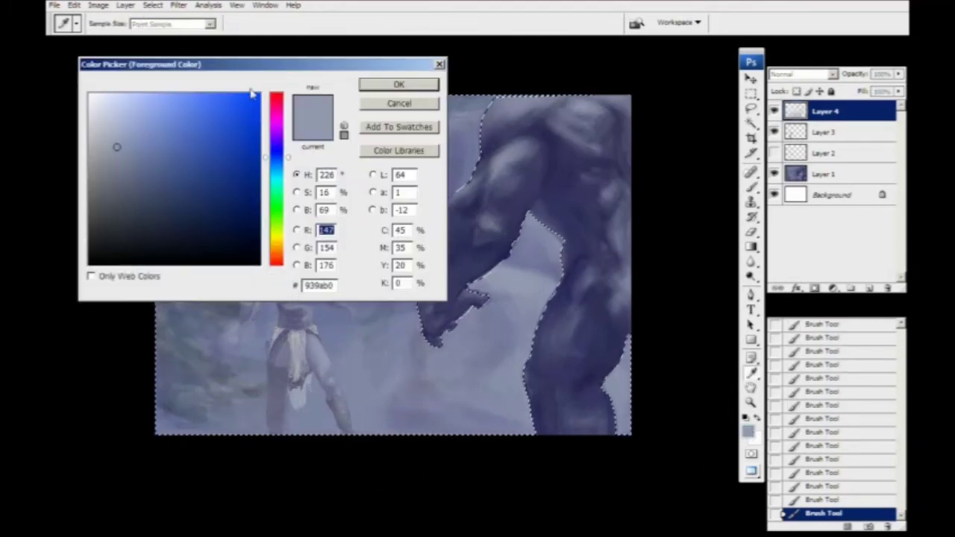
{"action": "left_click_drag", "start_coordinate": [367, 64], "coordinate": [575, 33]}
{"action": "left_click", "coordinate": [221, 203]}
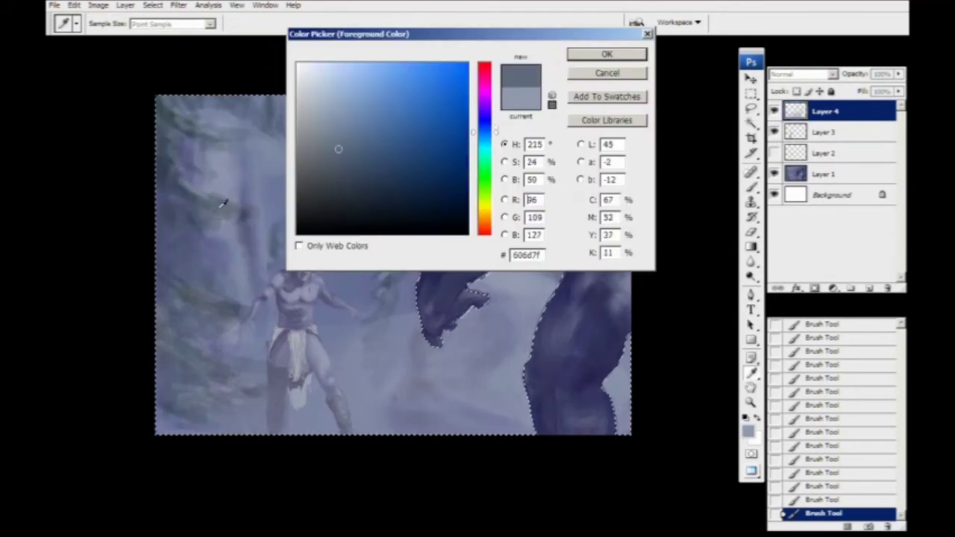
{"action": "left_click", "coordinate": [589, 58]}
{"action": "mouse_move", "coordinate": [647, 391]}
{"action": "left_mouse_down"}
{"action": "mouse_move", "coordinate": [625, 392]}
{"action": "mouse_move", "coordinate": [621, 373]}
{"action": "mouse_move", "coordinate": [581, 405]}
{"action": "left_mouse_up"}
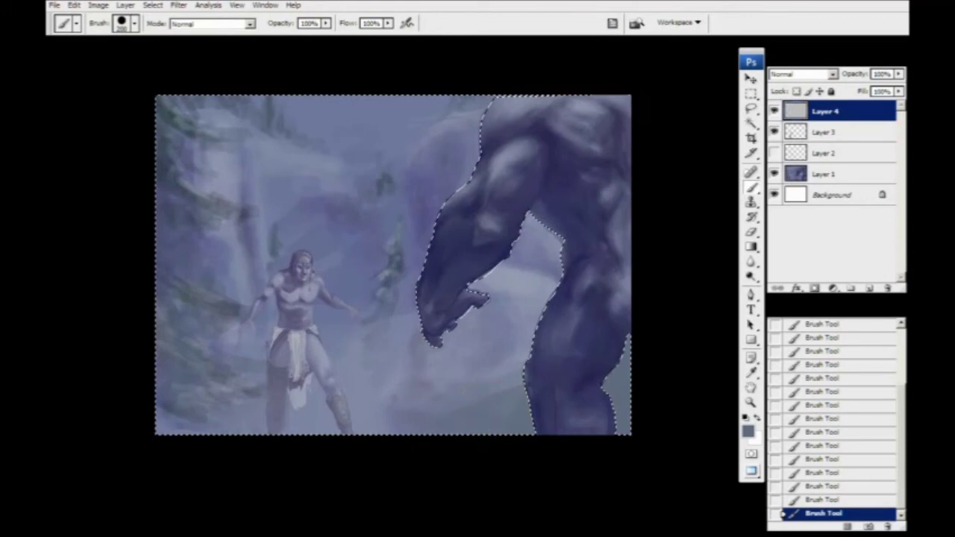
{"action": "mouse_move", "coordinate": [447, 411]}
{"action": "left_mouse_down"}
{"action": "mouse_move", "coordinate": [565, 373]}
{"action": "mouse_move", "coordinate": [290, 452]}
{"action": "mouse_move", "coordinate": [584, 401]}
{"action": "left_mouse_up"}
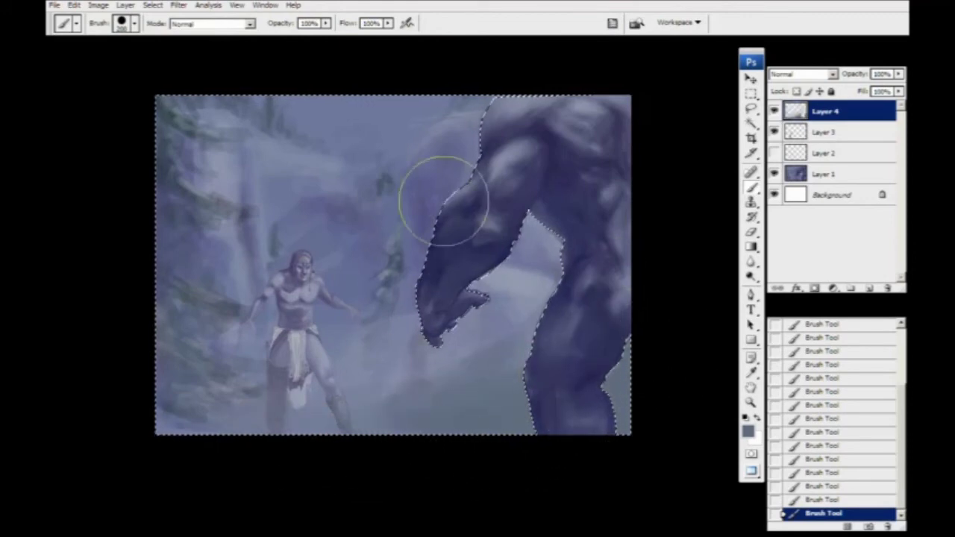
{"action": "key", "text": "i"}
{"action": "left_click", "coordinate": [422, 226], "text": "alt"}
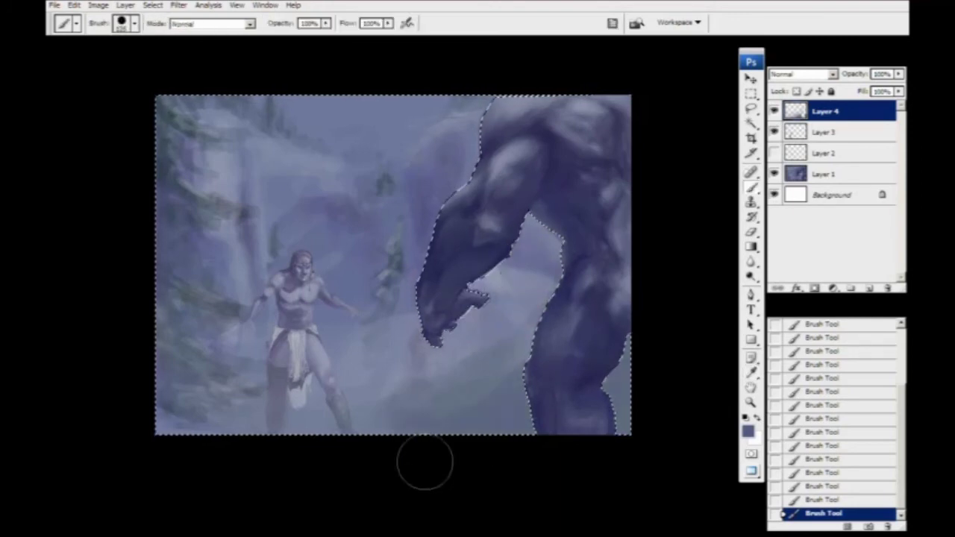
Clear the selection and merge the mist layer down into Layer 3.
{"action": "key", "text": "ctrl+d"}
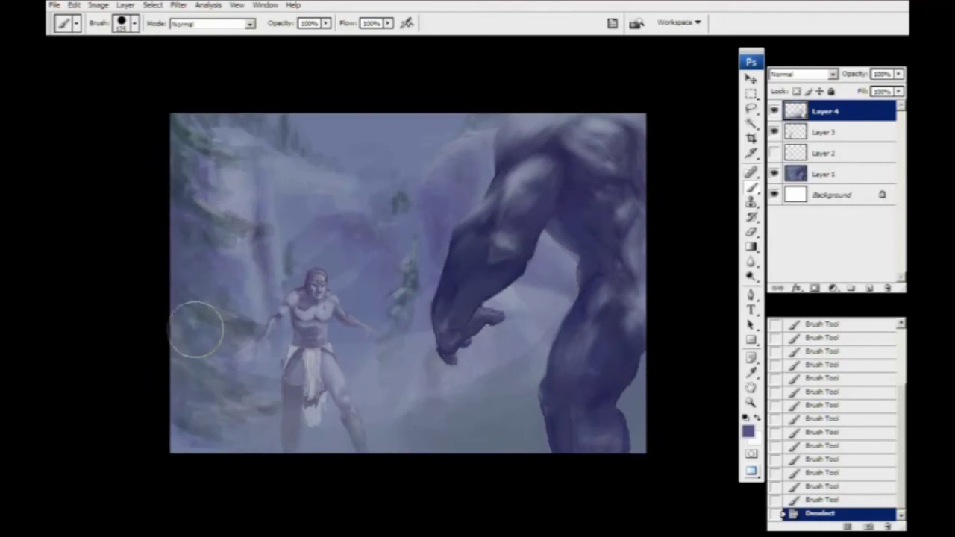
{"action": "key", "text": "ctrl+e"}
{"action": "mouse_move", "coordinate": [393, 338]}
{"action": "left_mouse_down"}
{"action": "mouse_move", "coordinate": [361, 349]}
{"action": "mouse_move", "coordinate": [390, 365]}
{"action": "left_mouse_up"}
Sample the creature's dark indigo, shrink the brush to a fine size, and paint curved contour bands across its upper arm.
{"action": "key", "text": "ctrl+plus"}
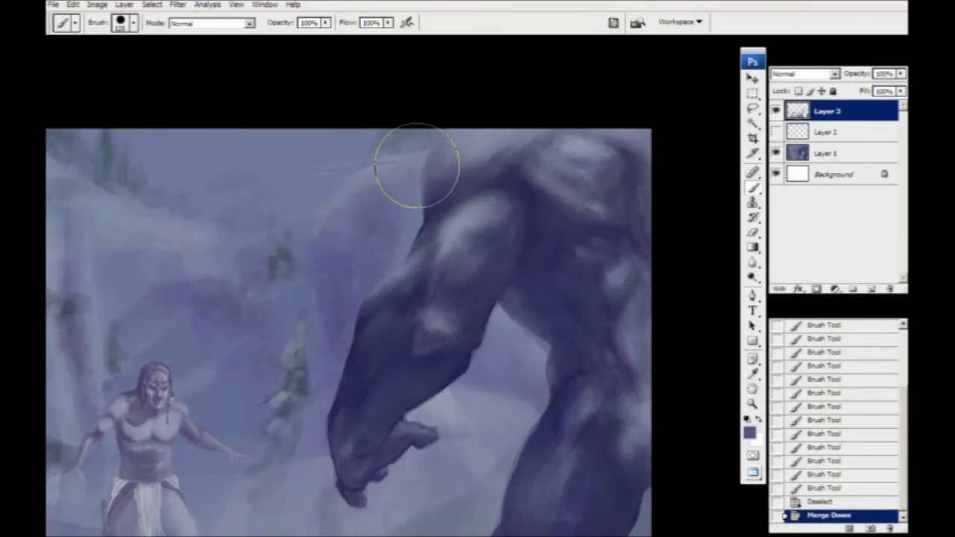
{"action": "key", "text": "ctrl+plus"}
{"action": "key", "text": "i"}
{"action": "mouse_move", "coordinate": [440, 315]}
{"action": "left_mouse_down"}
{"action": "mouse_move", "coordinate": [418, 307]}
{"action": "mouse_move", "coordinate": [398, 348]}
{"action": "left_mouse_up"}
{"action": "key", "text": "b"}
{"action": "key", "text": "bracketleft"}
{"action": "key", "text": "bracketleft"}
{"action": "key", "text": "bracketleft"}
{"action": "key", "text": "bracketleft"}
{"action": "key", "text": "bracketleft"}
{"action": "key", "text": "bracketleft"}
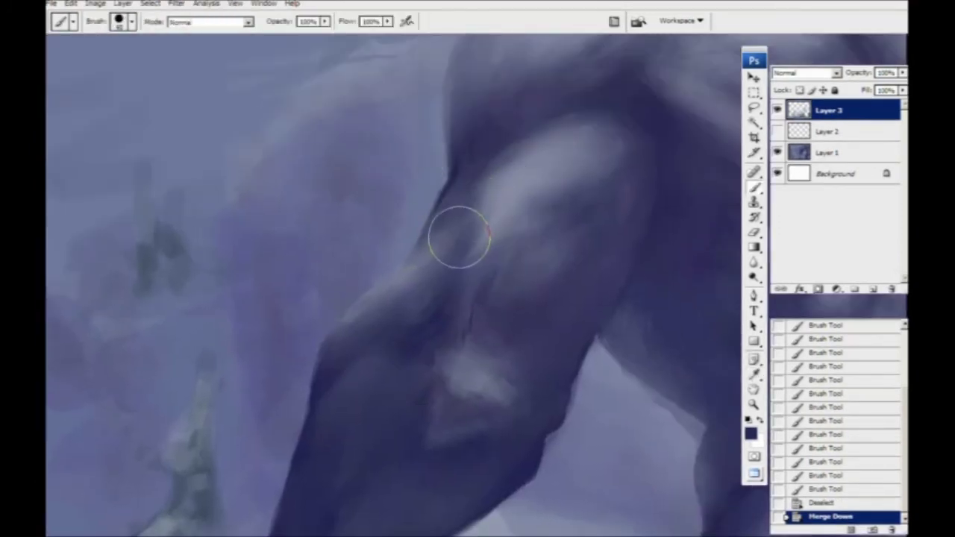
{"action": "key", "text": "bracketleft"}
{"action": "key", "text": "bracketleft"}
{"action": "key", "text": "bracketleft"}
{"action": "key", "text": "bracketleft"}
{"action": "left_click_drag", "start_coordinate": [393, 325], "coordinate": [389, 328]}
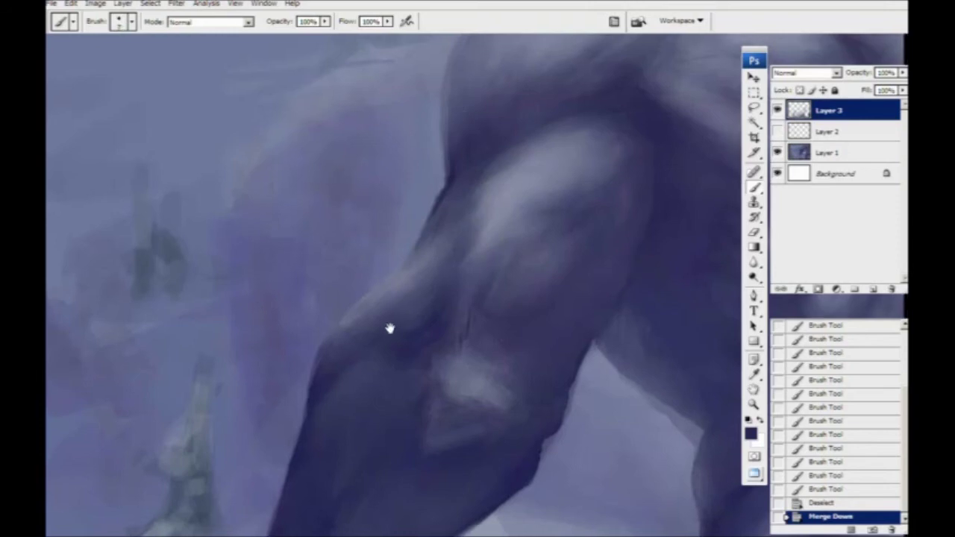
{"action": "mouse_move", "coordinate": [593, 274]}
{"action": "left_mouse_down"}
{"action": "mouse_move", "coordinate": [570, 225]}
{"action": "mouse_move", "coordinate": [536, 208]}
{"action": "mouse_move", "coordinate": [481, 227]}
{"action": "left_mouse_up"}
{"action": "mouse_move", "coordinate": [607, 206]}
{"action": "left_mouse_down"}
{"action": "mouse_move", "coordinate": [575, 171]}
{"action": "mouse_move", "coordinate": [472, 219]}
{"action": "left_mouse_up"}
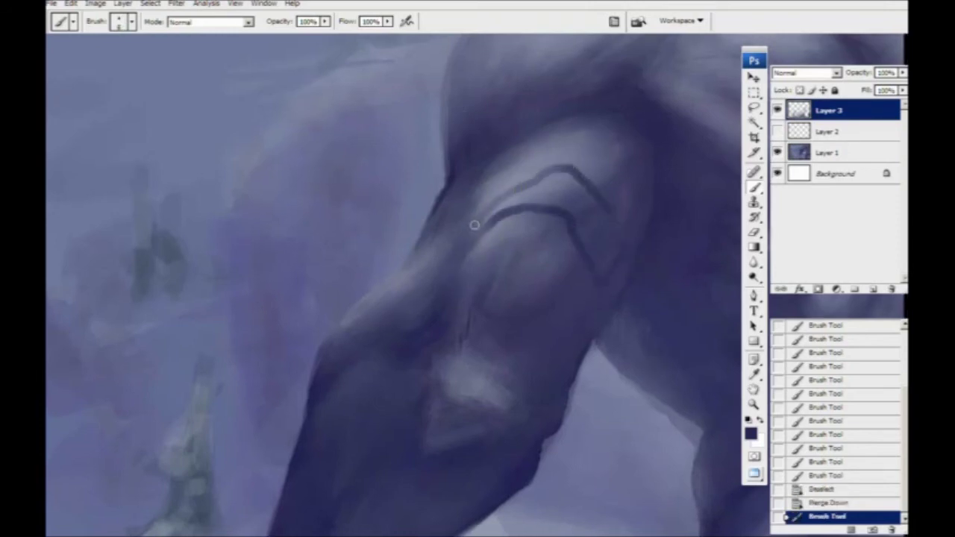
{"action": "mouse_move", "coordinate": [525, 193]}
{"action": "left_mouse_down"}
{"action": "mouse_move", "coordinate": [569, 178]}
{"action": "mouse_move", "coordinate": [562, 204]}
{"action": "left_mouse_up"}
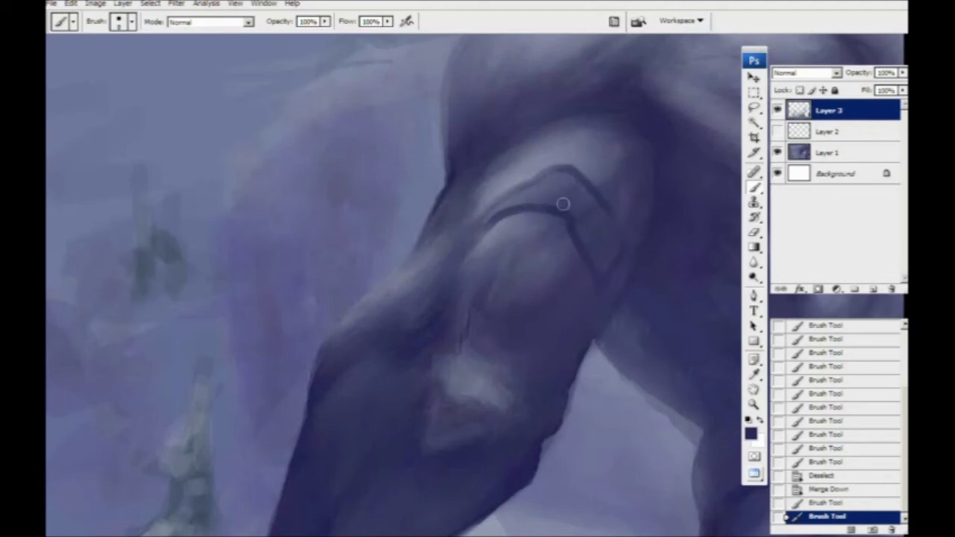
{"action": "left_click_drag", "start_coordinate": [601, 256], "coordinate": [603, 261]}
Paint dark curved contour bands around the creature's thigh, knee and lower leg to describe their volume.
{"action": "mouse_move", "coordinate": [350, 329]}
{"action": "left_mouse_down"}
{"action": "mouse_move", "coordinate": [348, 284]}
{"action": "mouse_move", "coordinate": [390, 162]}
{"action": "left_mouse_up"}
{"action": "mouse_move", "coordinate": [371, 197]}
{"action": "left_mouse_down"}
{"action": "mouse_move", "coordinate": [380, 286]}
{"action": "mouse_move", "coordinate": [357, 346]}
{"action": "mouse_move", "coordinate": [358, 309]}
{"action": "left_mouse_up"}
{"action": "left_click_drag", "start_coordinate": [377, 382], "coordinate": [394, 220]}
{"action": "left_click_drag", "start_coordinate": [331, 298], "coordinate": [349, 342]}
{"action": "mouse_move", "coordinate": [704, 376]}
{"action": "left_mouse_down"}
{"action": "mouse_move", "coordinate": [472, 301]}
{"action": "mouse_move", "coordinate": [381, 290]}
{"action": "mouse_move", "coordinate": [425, 356]}
{"action": "mouse_move", "coordinate": [425, 381]}
{"action": "left_mouse_up"}
{"action": "left_click_drag", "start_coordinate": [428, 281], "coordinate": [350, 250]}
{"action": "left_click_drag", "start_coordinate": [444, 403], "coordinate": [444, 297]}
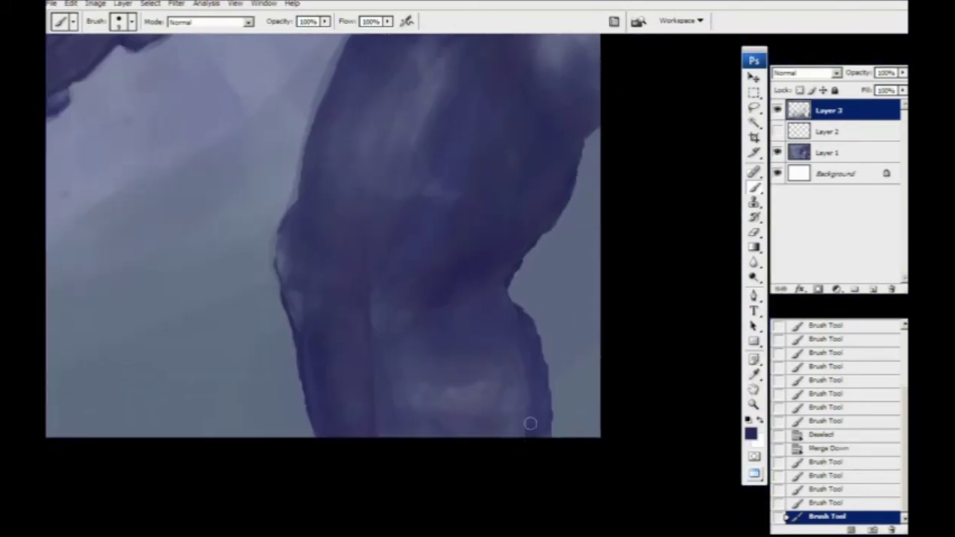
{"action": "mouse_move", "coordinate": [390, 346]}
{"action": "left_mouse_down"}
{"action": "mouse_move", "coordinate": [495, 330]}
{"action": "mouse_move", "coordinate": [519, 362]}
{"action": "left_mouse_up"}
{"action": "left_click_drag", "start_coordinate": [503, 305], "coordinate": [520, 439]}
{"action": "mouse_move", "coordinate": [331, 170]}
{"action": "left_mouse_down"}
{"action": "mouse_move", "coordinate": [325, 315]}
{"action": "mouse_move", "coordinate": [340, 349]}
{"action": "left_mouse_up"}
{"action": "mouse_move", "coordinate": [371, 236]}
{"action": "left_mouse_down"}
{"action": "mouse_move", "coordinate": [399, 332]}
{"action": "mouse_move", "coordinate": [340, 303]}
{"action": "mouse_move", "coordinate": [370, 313]}
{"action": "mouse_move", "coordinate": [418, 354]}
{"action": "left_mouse_up"}
{"action": "left_click_drag", "start_coordinate": [335, 325], "coordinate": [474, 423]}
{"action": "left_click_drag", "start_coordinate": [347, 347], "coordinate": [336, 493]}
{"action": "left_click_drag", "start_coordinate": [330, 263], "coordinate": [393, 489]}
{"action": "mouse_move", "coordinate": [384, 310]}
{"action": "left_mouse_down"}
{"action": "mouse_move", "coordinate": [337, 423]}
{"action": "mouse_move", "coordinate": [403, 313]}
{"action": "left_mouse_up"}
Paint dark arched contour bands over the creature's shoulder and upper back.
{"action": "mouse_move", "coordinate": [422, 282]}
{"action": "left_mouse_down"}
{"action": "mouse_move", "coordinate": [424, 251]}
{"action": "mouse_move", "coordinate": [497, 160]}
{"action": "mouse_move", "coordinate": [468, 237]}
{"action": "mouse_move", "coordinate": [430, 268]}
{"action": "mouse_move", "coordinate": [452, 226]}
{"action": "mouse_move", "coordinate": [521, 167]}
{"action": "mouse_move", "coordinate": [475, 215]}
{"action": "left_mouse_up"}
{"action": "left_click_drag", "start_coordinate": [426, 250], "coordinate": [426, 291]}
{"action": "left_click_drag", "start_coordinate": [278, 174], "coordinate": [399, 190]}
{"action": "mouse_move", "coordinate": [423, 255]}
{"action": "left_mouse_down"}
{"action": "mouse_move", "coordinate": [407, 209]}
{"action": "mouse_move", "coordinate": [343, 206]}
{"action": "mouse_move", "coordinate": [365, 188]}
{"action": "mouse_move", "coordinate": [440, 208]}
{"action": "mouse_move", "coordinate": [446, 223]}
{"action": "mouse_move", "coordinate": [415, 188]}
{"action": "left_mouse_up"}
{"action": "left_click_drag", "start_coordinate": [338, 215], "coordinate": [318, 264]}
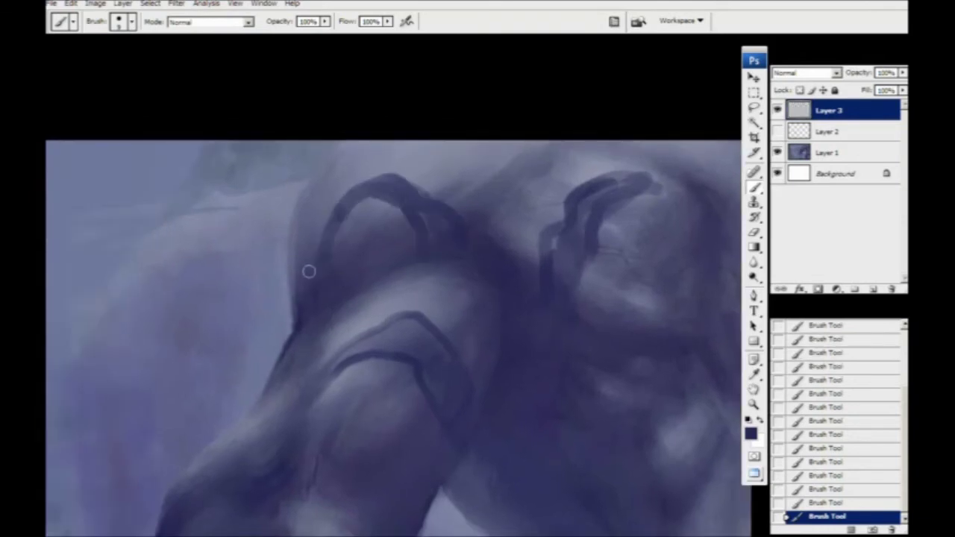
{"action": "left_click_drag", "start_coordinate": [301, 224], "coordinate": [353, 151]}
Flip the canvas horizontally back and forth to check the composition, leaving it mirrored.
{"action": "key", "text": "ctrl+minus"}
{"action": "key", "text": "ctrl+minus"}
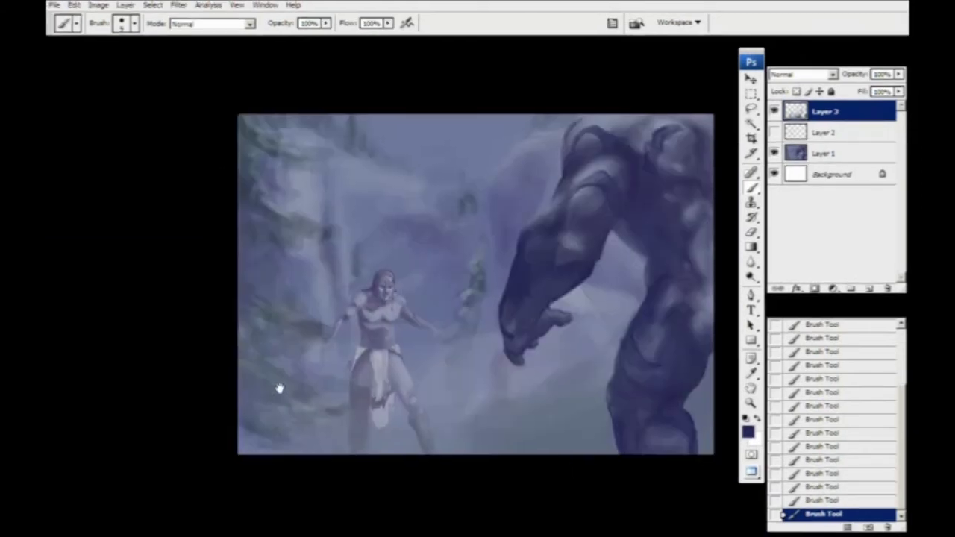
{"action": "left_click_drag", "start_coordinate": [283, 399], "coordinate": [165, 320]}
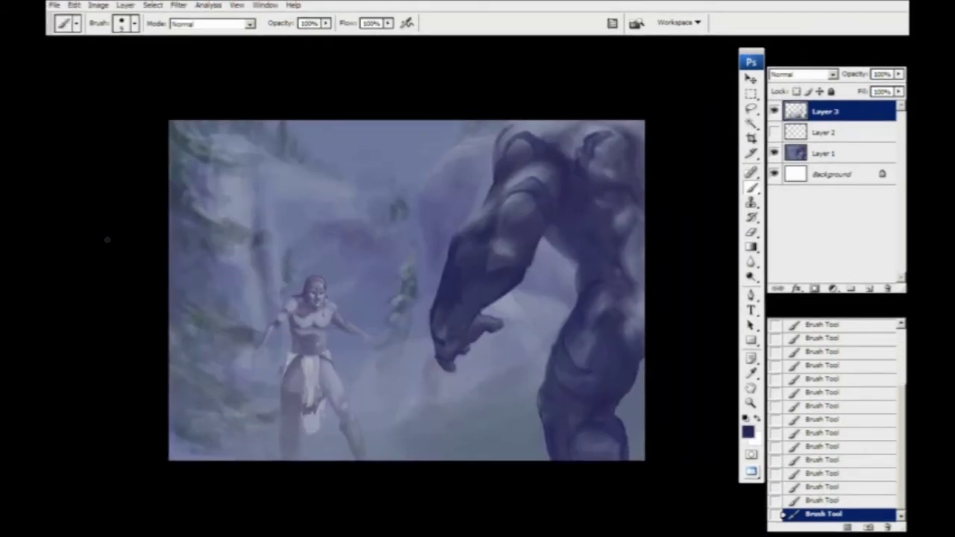
{"action": "key", "text": "ctrl+plus"}
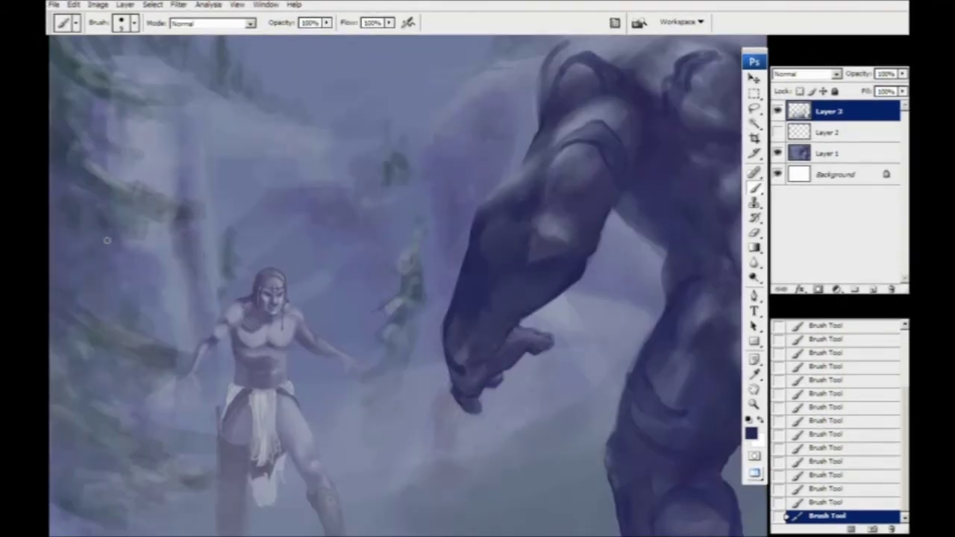
{"action": "key", "text": "ctrl+minus"}
{"action": "left_click_drag", "start_coordinate": [356, 385], "coordinate": [312, 372]}
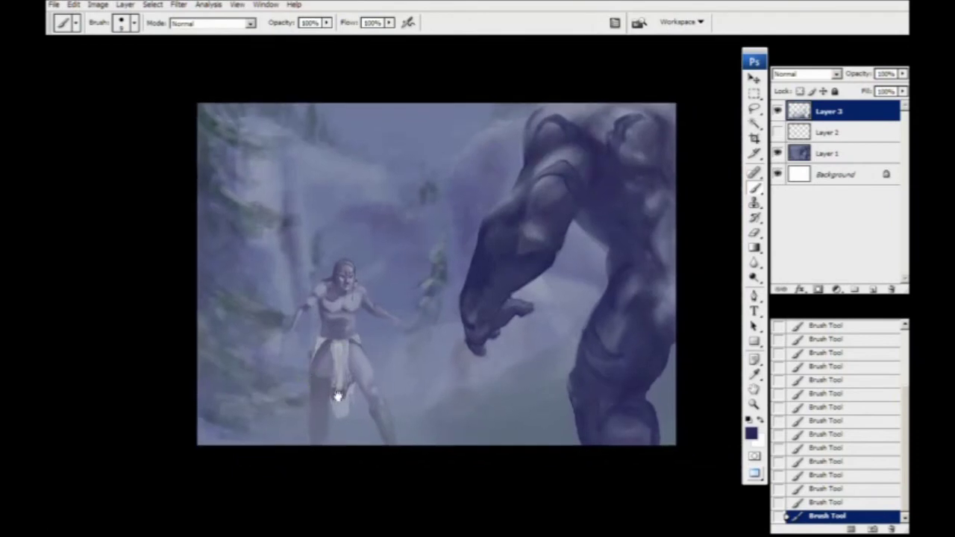
{"action": "left_click_drag", "start_coordinate": [338, 395], "coordinate": [321, 392]}
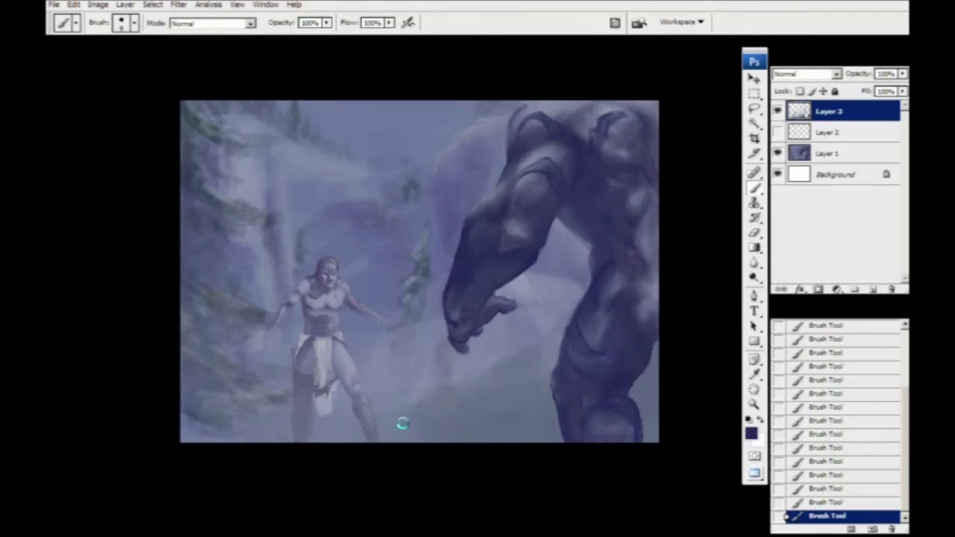
{"action": "key", "text": "ctrl+shift+h"}
{"action": "key", "text": "ctrl+shift+h"}
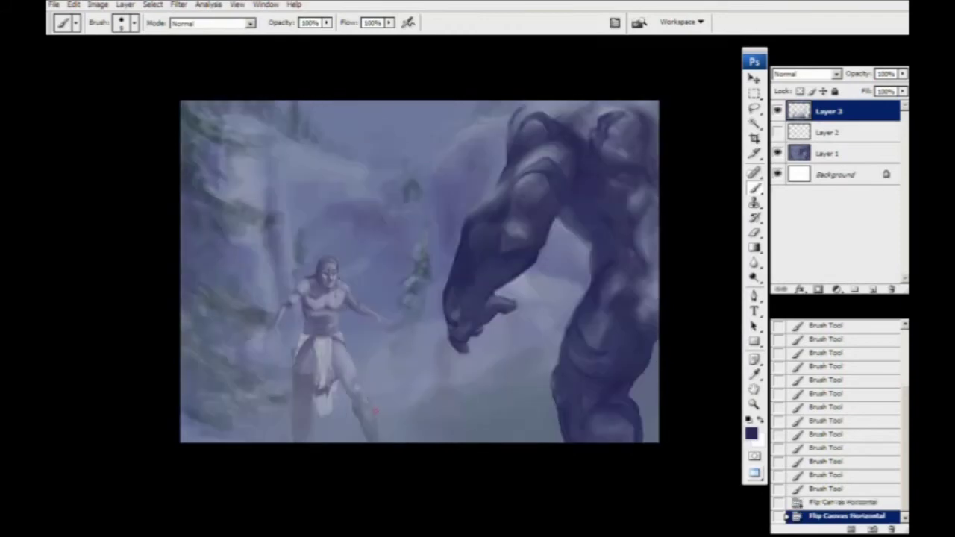
{"action": "key", "text": "ctrl+shift+h"}
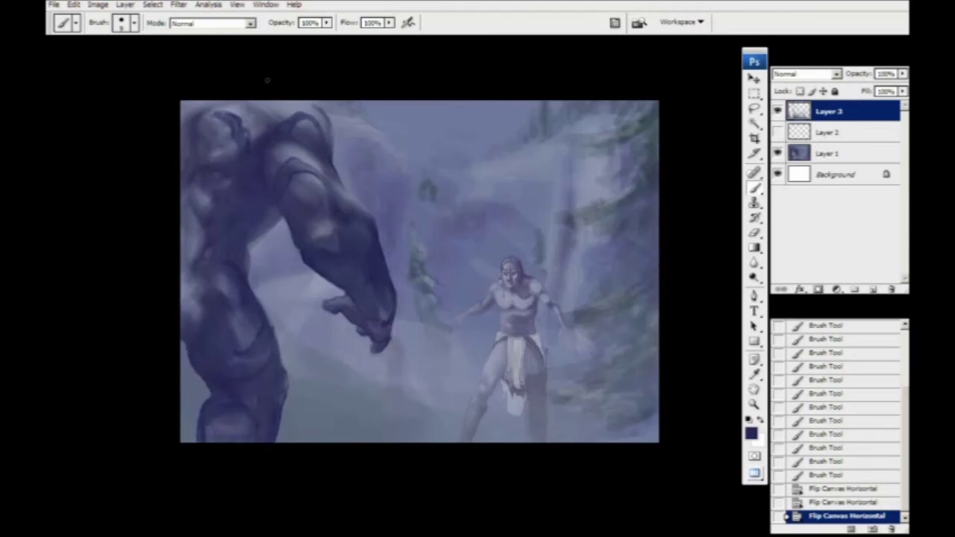
{"action": "key", "text": "ctrl+shift+h"}
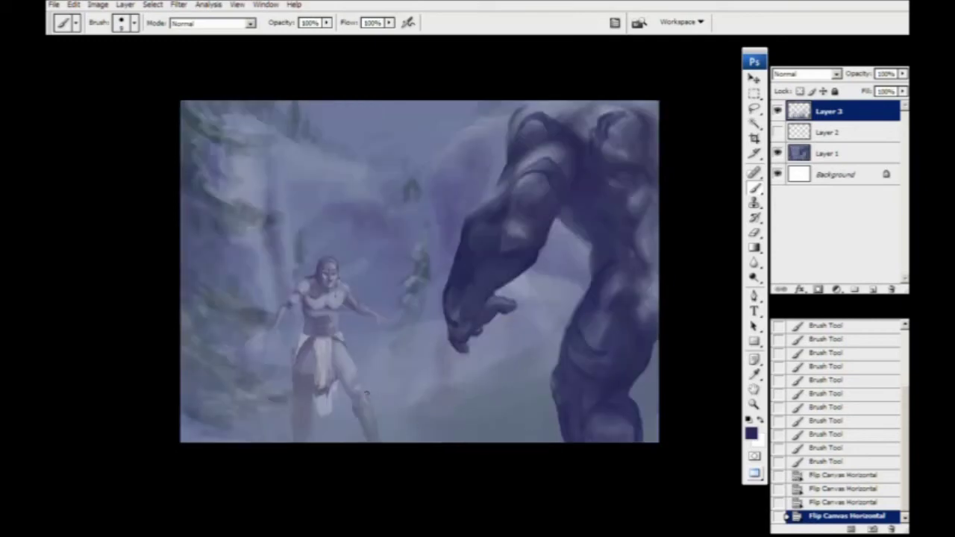
{"action": "key", "text": "ctrl+shift+h"}
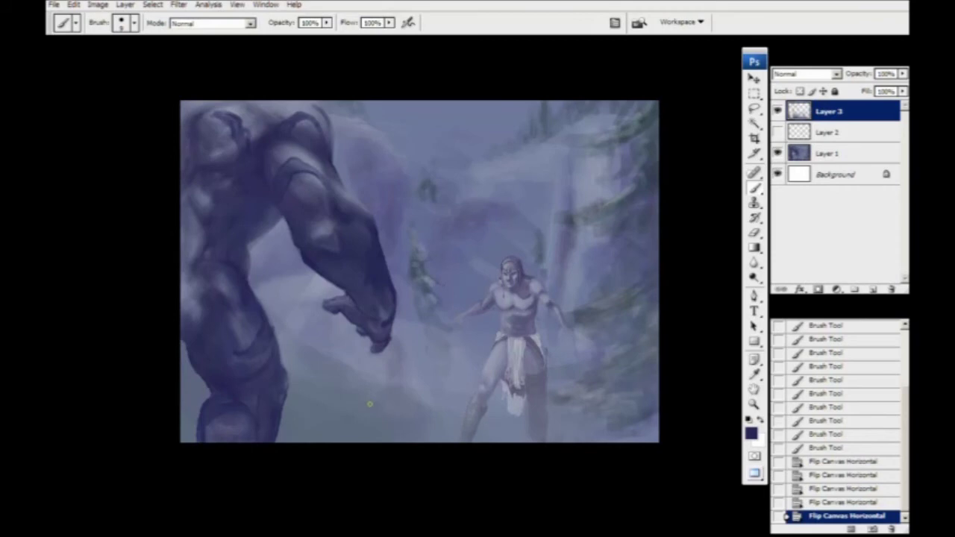
Sample a mid-dark blue from the creature, enlarge the brush to 90, and tone down the highlights along its back and flank.
{"action": "key", "text": "i"}
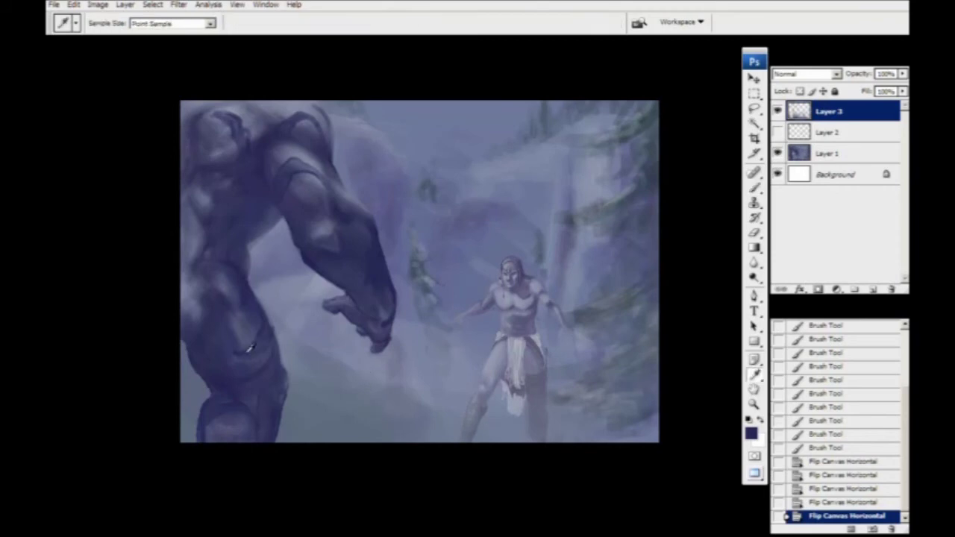
{"action": "key", "text": "b"}
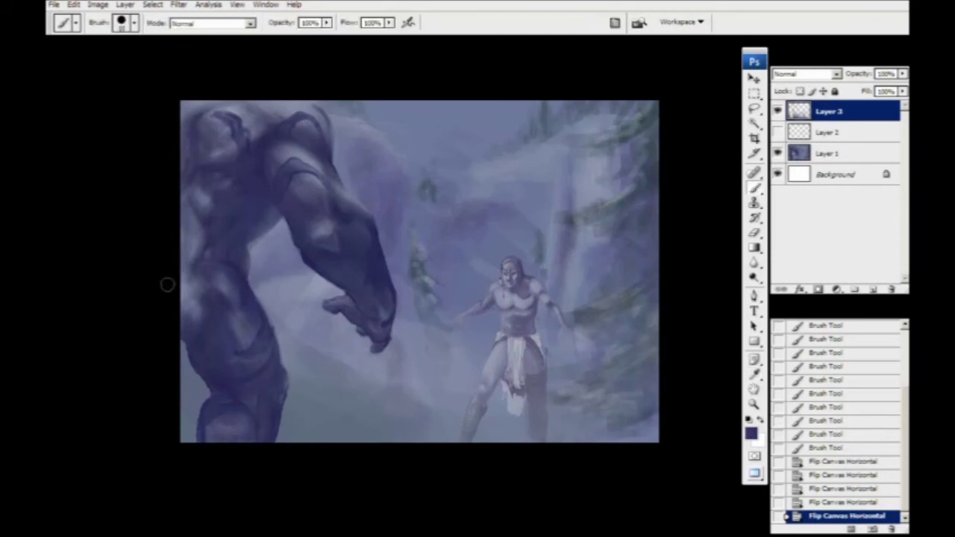
{"action": "mouse_move", "coordinate": [187, 318]}
{"action": "left_mouse_down"}
{"action": "mouse_move", "coordinate": [192, 261]}
{"action": "mouse_move", "coordinate": [177, 169]}
{"action": "mouse_move", "coordinate": [195, 108]}
{"action": "left_mouse_up"}
{"action": "mouse_move", "coordinate": [202, 98]}
{"action": "left_mouse_down"}
{"action": "mouse_move", "coordinate": [183, 153]}
{"action": "mouse_move", "coordinate": [186, 194]}
{"action": "left_mouse_up"}
{"action": "left_click_drag", "start_coordinate": [192, 201], "coordinate": [206, 234]}
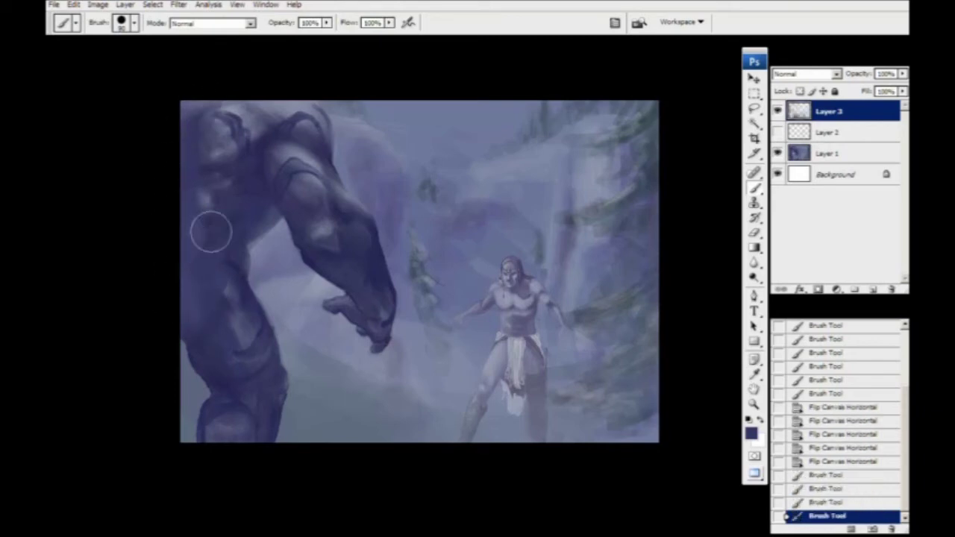
Sample a darker indigo and deepen the shadow along the creature's back, hip and leg near the canvas edge.
{"action": "key", "text": "i"}
{"action": "key", "text": "b"}
{"action": "mouse_move", "coordinate": [183, 320]}
{"action": "left_mouse_down"}
{"action": "mouse_move", "coordinate": [176, 165]}
{"action": "mouse_move", "coordinate": [184, 154]}
{"action": "mouse_move", "coordinate": [209, 178]}
{"action": "mouse_move", "coordinate": [180, 130]}
{"action": "left_mouse_up"}
{"action": "mouse_move", "coordinate": [176, 339]}
{"action": "left_mouse_down"}
{"action": "mouse_move", "coordinate": [171, 379]}
{"action": "mouse_move", "coordinate": [192, 435]}
{"action": "left_mouse_up"}
{"action": "mouse_move", "coordinate": [190, 365]}
{"action": "left_mouse_down"}
{"action": "mouse_move", "coordinate": [180, 433]}
{"action": "mouse_move", "coordinate": [166, 330]}
{"action": "left_mouse_up"}
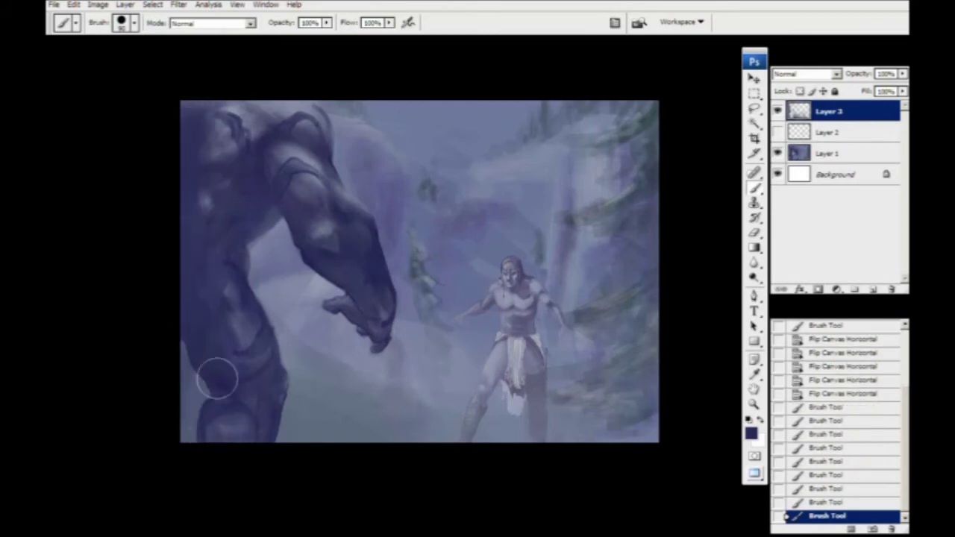
{"action": "left_click_drag", "start_coordinate": [251, 331], "coordinate": [217, 392]}
{"action": "left_click_drag", "start_coordinate": [306, 182], "coordinate": [306, 192]}
{"action": "left_click_drag", "start_coordinate": [289, 166], "coordinate": [310, 220]}
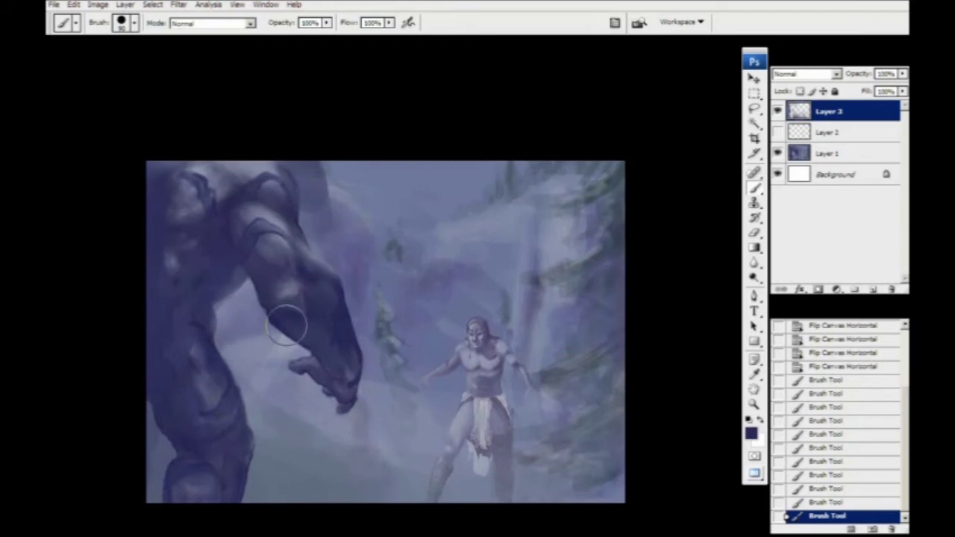
{"action": "left_click_drag", "start_coordinate": [176, 365], "coordinate": [184, 345]}
{"action": "key", "text": "ctrl+alt+z"}
{"action": "key", "text": "ctrl+alt+z"}
{"action": "mouse_move", "coordinate": [261, 338]}
{"action": "left_mouse_down"}
{"action": "mouse_move", "coordinate": [252, 318]}
{"action": "mouse_move", "coordinate": [252, 326]}
{"action": "left_mouse_up"}
{"action": "left_click_drag", "start_coordinate": [311, 366], "coordinate": [276, 326]}
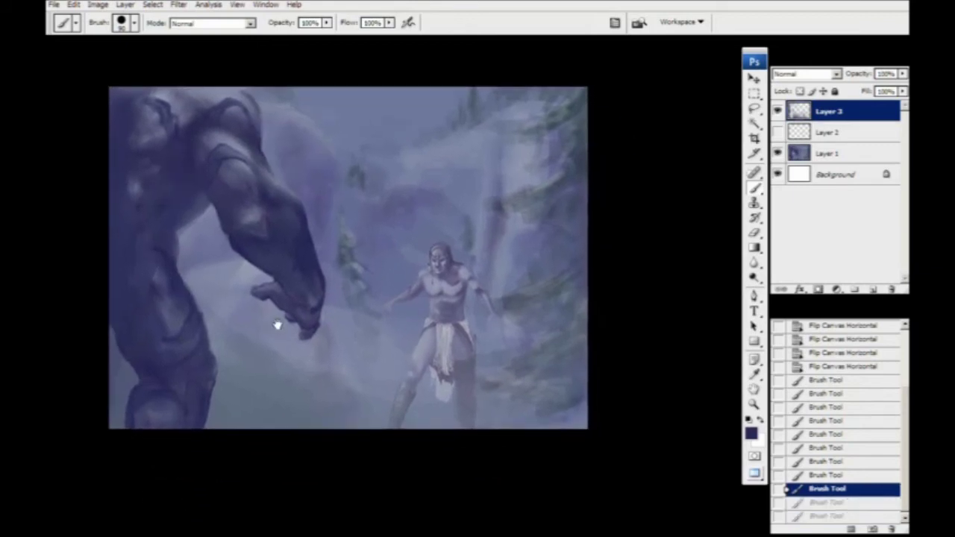
Add a new layer above Layer 3.
{"action": "left_click", "coordinate": [872, 288]}
{"action": "left_click", "coordinate": [751, 436]}
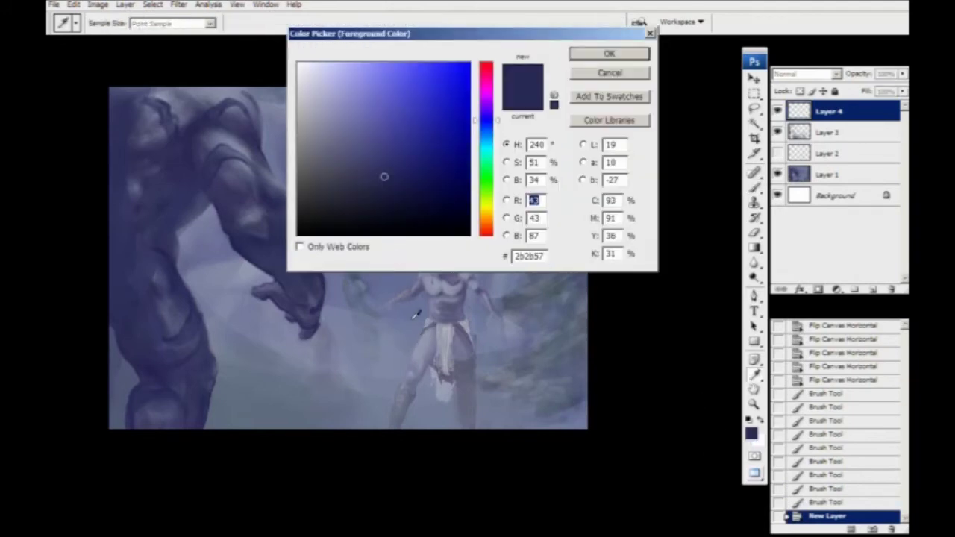
{"action": "left_click_drag", "start_coordinate": [421, 41], "coordinate": [558, 83]}
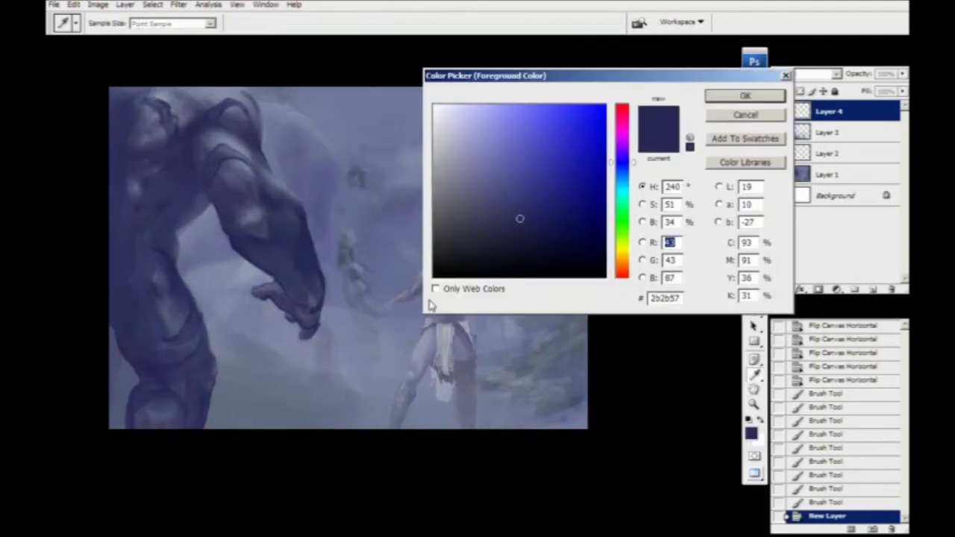
{"action": "left_click", "coordinate": [727, 117]}
Sample a pale grey from the warrior, shift its hue to 220°, and lighten it as the foreground colour.
{"action": "key", "text": "ctrl+plus"}
{"action": "key", "text": "ctrl+plus"}
{"action": "key", "text": "ctrl+plus"}
{"action": "left_click_drag", "start_coordinate": [512, 248], "coordinate": [329, 232]}
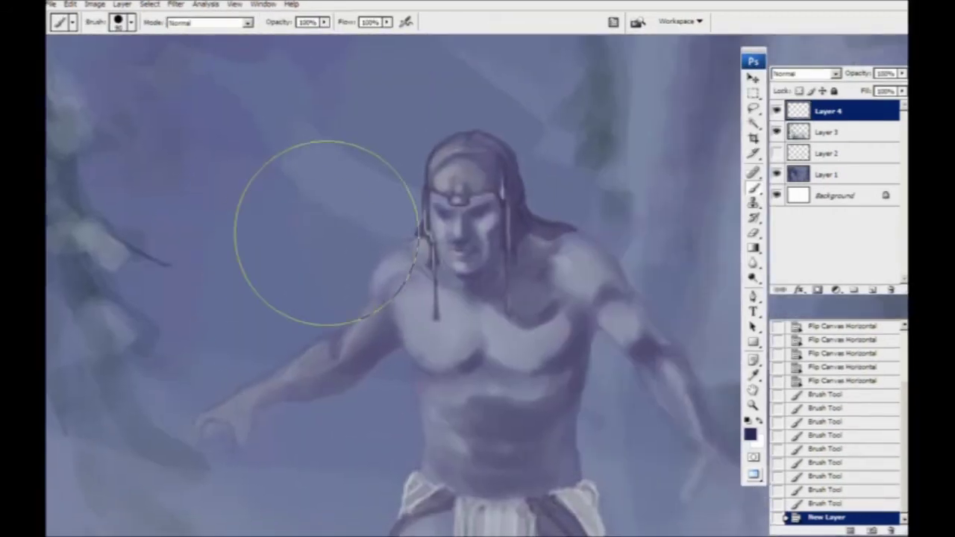
{"action": "key", "text": "i"}
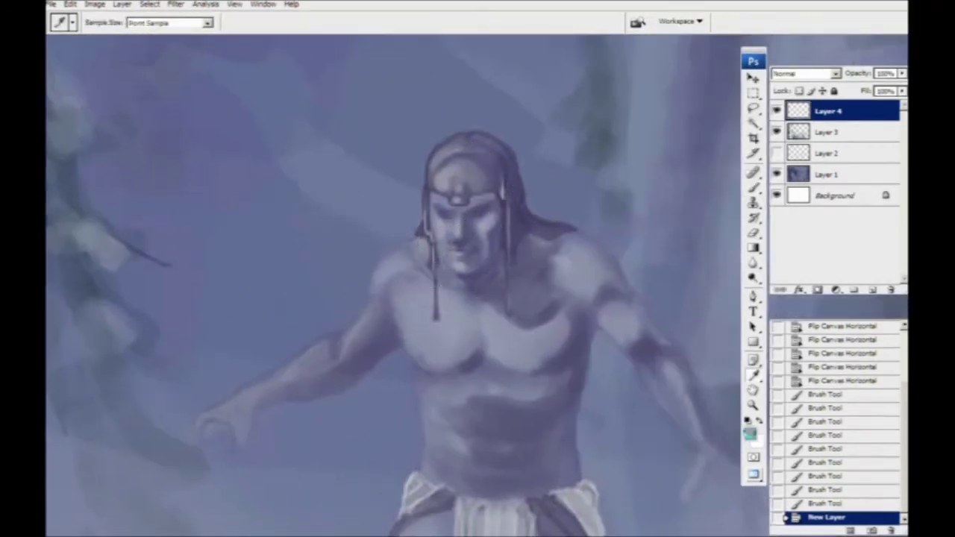
{"action": "left_click", "coordinate": [750, 434]}
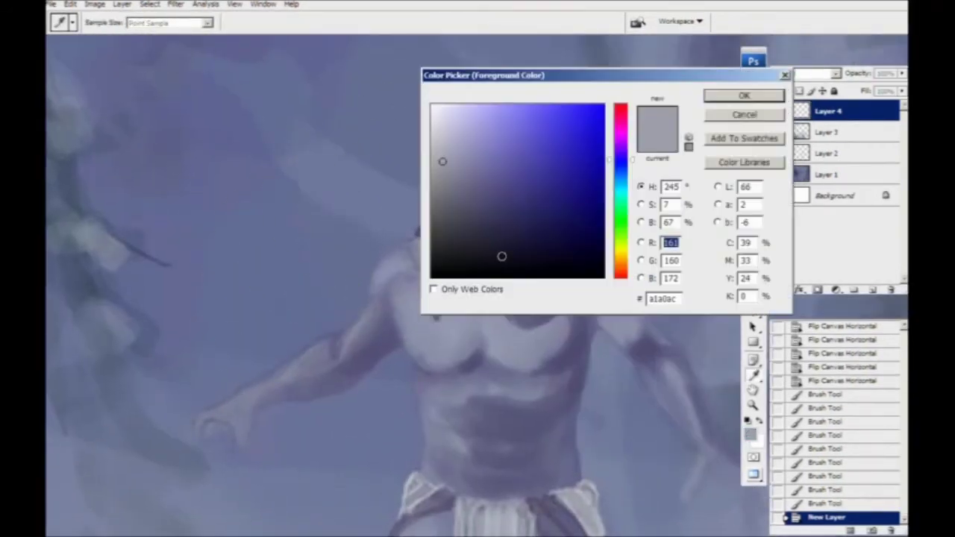
{"action": "left_click", "coordinate": [620, 173]}
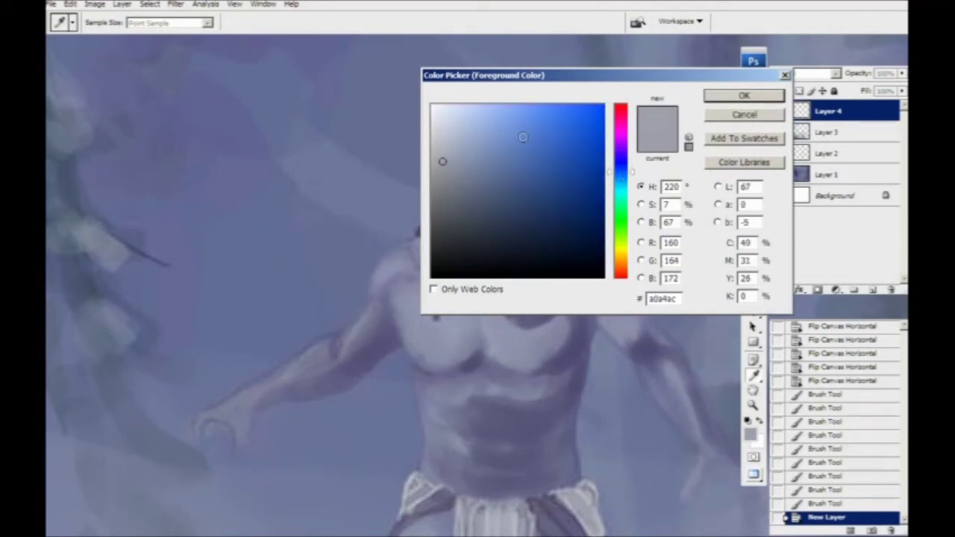
{"action": "left_click_drag", "start_coordinate": [449, 147], "coordinate": [452, 141]}
{"action": "left_click", "coordinate": [726, 100]}
Reduce the brush to a few pixels and paint pale highlights on the warrior's face, headband and hanging hair cords.
{"action": "key", "text": "b"}
{"action": "left_click_drag", "start_coordinate": [455, 285], "coordinate": [463, 328]}
{"action": "key", "text": "bracketleft"}
{"action": "key", "text": "bracketleft"}
{"action": "key", "text": "bracketleft"}
{"action": "key", "text": "bracketleft"}
{"action": "key", "text": "bracketleft"}
{"action": "key", "text": "bracketleft"}
{"action": "key", "text": "bracketleft"}
{"action": "key", "text": "bracketleft"}
{"action": "key", "text": "bracketleft"}
{"action": "key", "text": "bracketleft"}
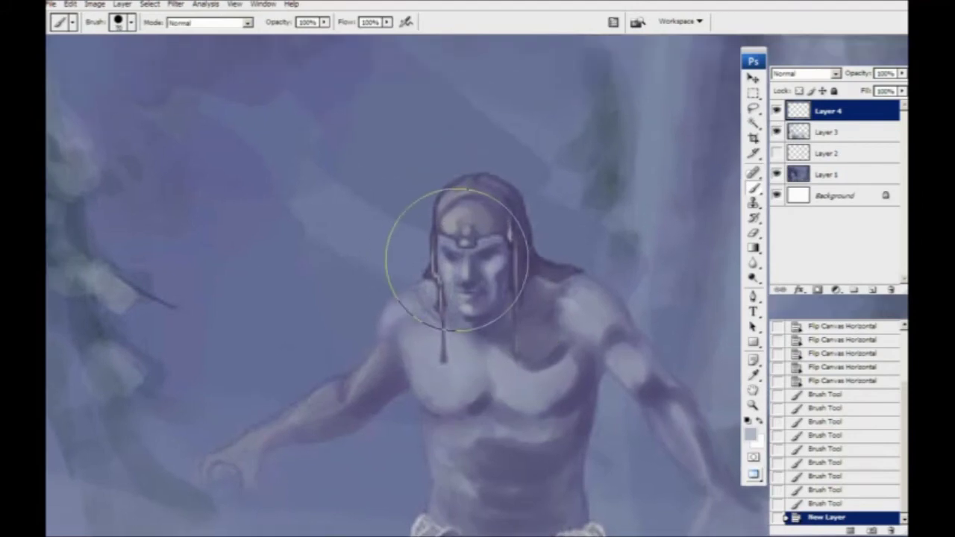
{"action": "left_click_drag", "start_coordinate": [463, 266], "coordinate": [463, 272]}
{"action": "left_click_drag", "start_coordinate": [463, 270], "coordinate": [462, 276]}
{"action": "mouse_move", "coordinate": [462, 276]}
{"action": "left_mouse_down"}
{"action": "mouse_move", "coordinate": [463, 306]}
{"action": "mouse_move", "coordinate": [466, 296]}
{"action": "mouse_move", "coordinate": [457, 304]}
{"action": "left_mouse_up"}
{"action": "left_click_drag", "start_coordinate": [456, 296], "coordinate": [456, 294]}
{"action": "mouse_move", "coordinate": [426, 261]}
{"action": "left_mouse_down"}
{"action": "mouse_move", "coordinate": [455, 267]}
{"action": "mouse_move", "coordinate": [472, 245]}
{"action": "mouse_move", "coordinate": [454, 234]}
{"action": "mouse_move", "coordinate": [455, 208]}
{"action": "mouse_move", "coordinate": [446, 228]}
{"action": "left_mouse_up"}
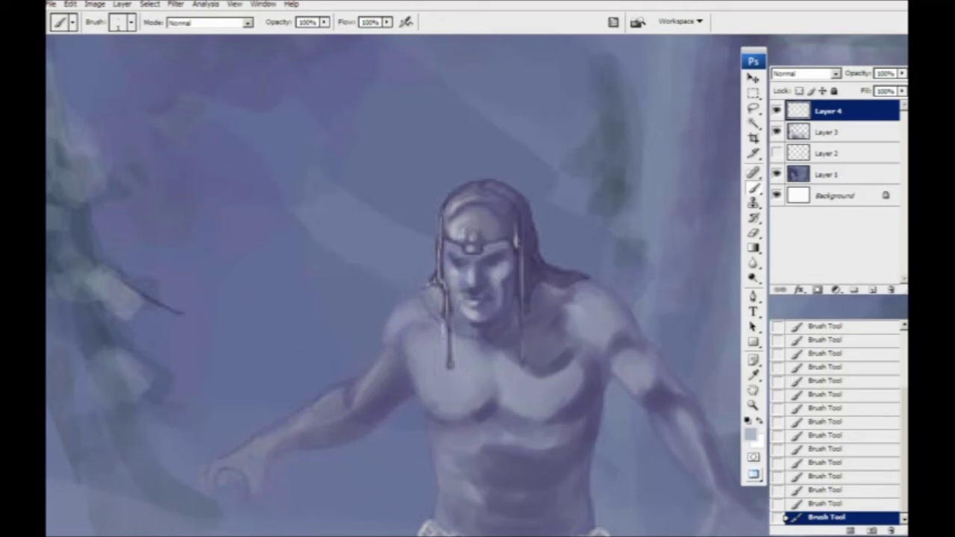
{"action": "left_click_drag", "start_coordinate": [404, 356], "coordinate": [379, 343]}
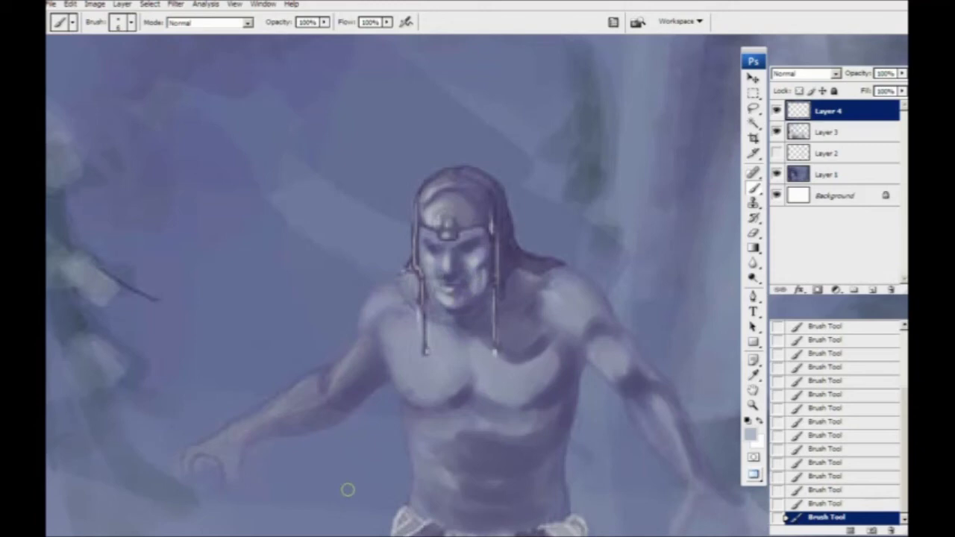
{"action": "mouse_move", "coordinate": [373, 317]}
{"action": "left_mouse_down"}
{"action": "mouse_move", "coordinate": [326, 305]}
{"action": "mouse_move", "coordinate": [372, 284]}
{"action": "left_mouse_up"}
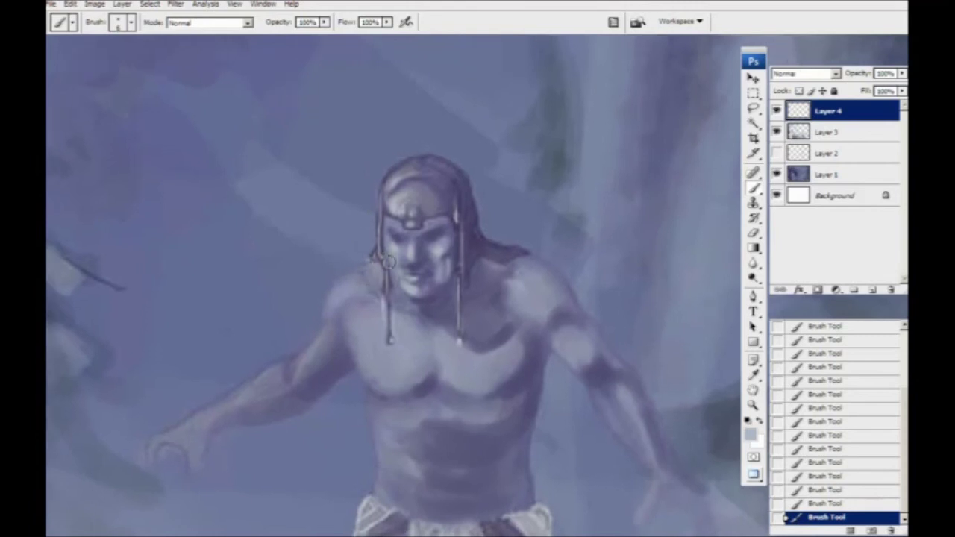
Paint pale highlights on the warrior's chest and shoulder with the small brush.
{"action": "left_click_drag", "start_coordinate": [351, 353], "coordinate": [370, 332]}
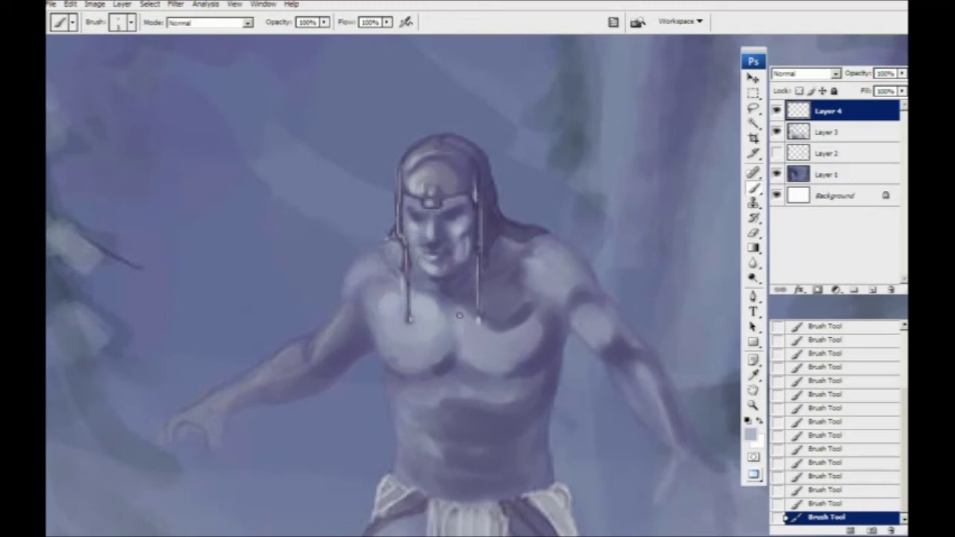
{"action": "mouse_move", "coordinate": [372, 267]}
{"action": "left_mouse_down"}
{"action": "mouse_move", "coordinate": [401, 249]}
{"action": "mouse_move", "coordinate": [381, 268]}
{"action": "mouse_move", "coordinate": [383, 279]}
{"action": "mouse_move", "coordinate": [408, 250]}
{"action": "mouse_move", "coordinate": [384, 294]}
{"action": "mouse_move", "coordinate": [381, 285]}
{"action": "left_mouse_up"}
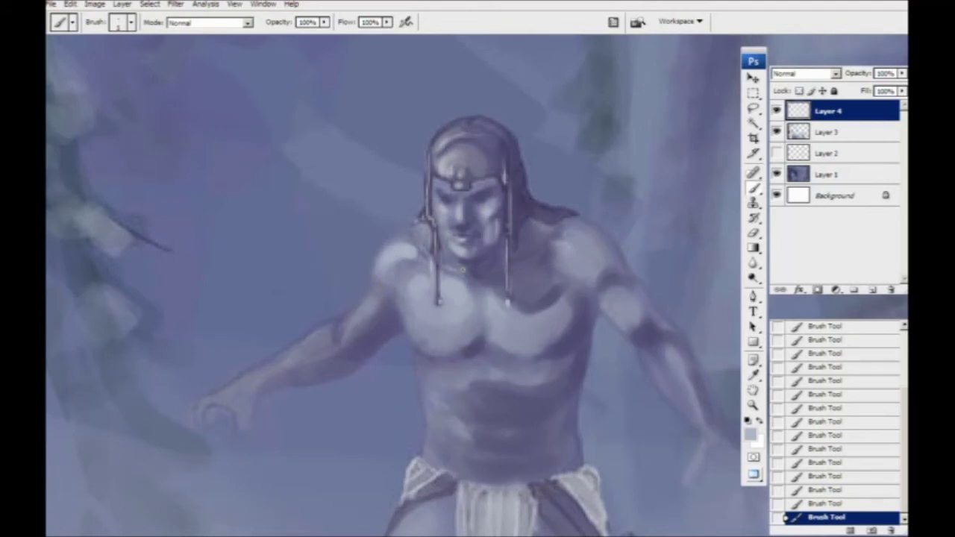
{"action": "left_click_drag", "start_coordinate": [354, 319], "coordinate": [319, 331]}
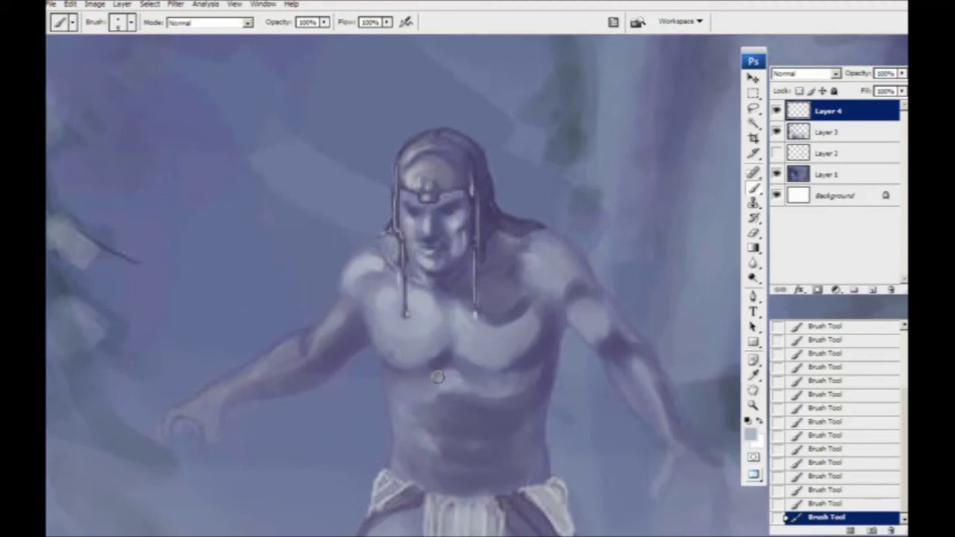
Paint tiny pale highlights on the warrior's chest muscles and eye with the small brush.
{"action": "left_click_drag", "start_coordinate": [397, 390], "coordinate": [401, 393]}
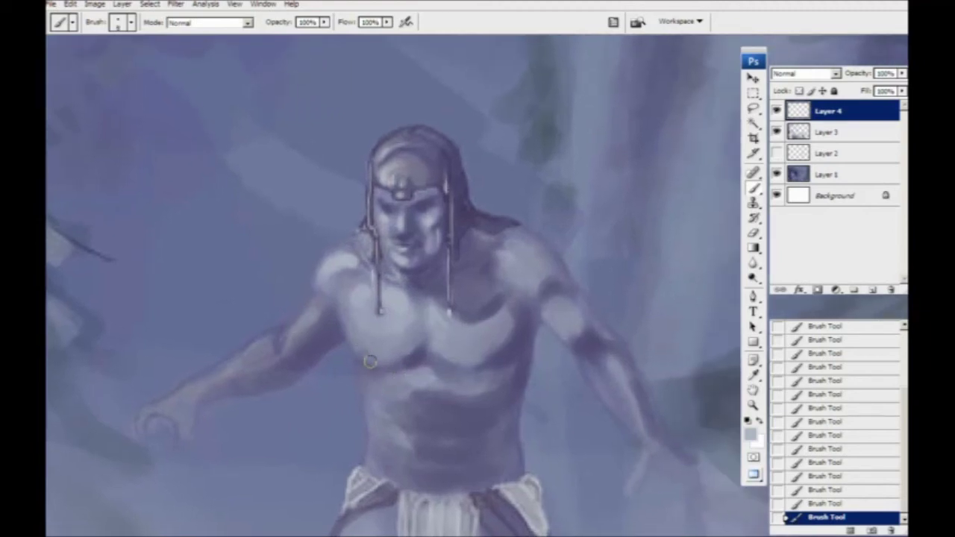
{"action": "mouse_move", "coordinate": [359, 343]}
{"action": "left_mouse_down"}
{"action": "mouse_move", "coordinate": [292, 360]}
{"action": "mouse_move", "coordinate": [326, 398]}
{"action": "left_mouse_up"}
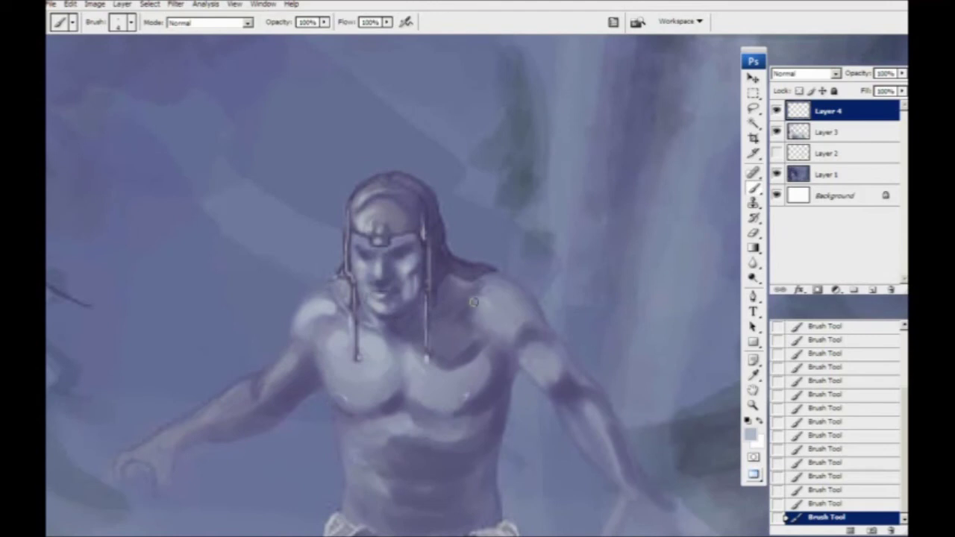
{"action": "left_click_drag", "start_coordinate": [365, 364], "coordinate": [414, 373]}
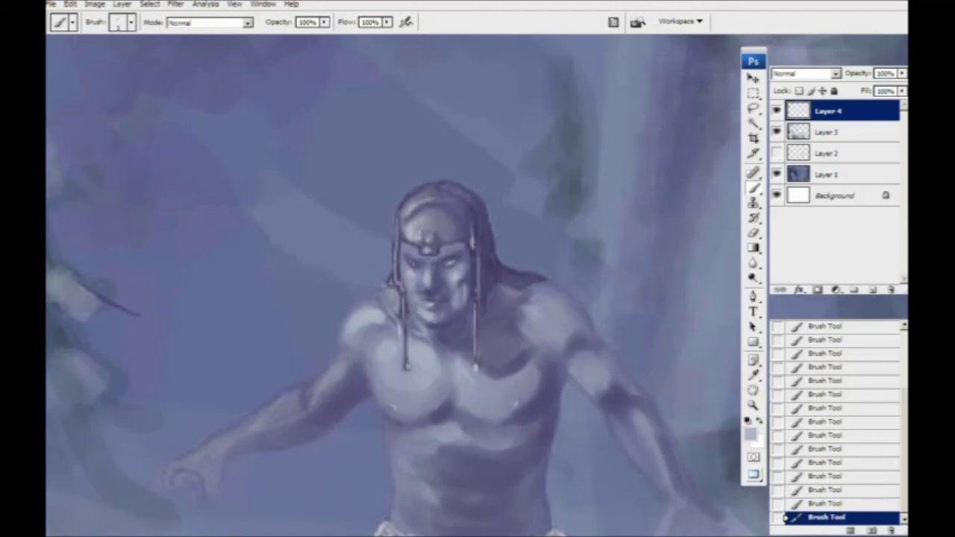
{"action": "left_click_drag", "start_coordinate": [416, 330], "coordinate": [412, 326]}
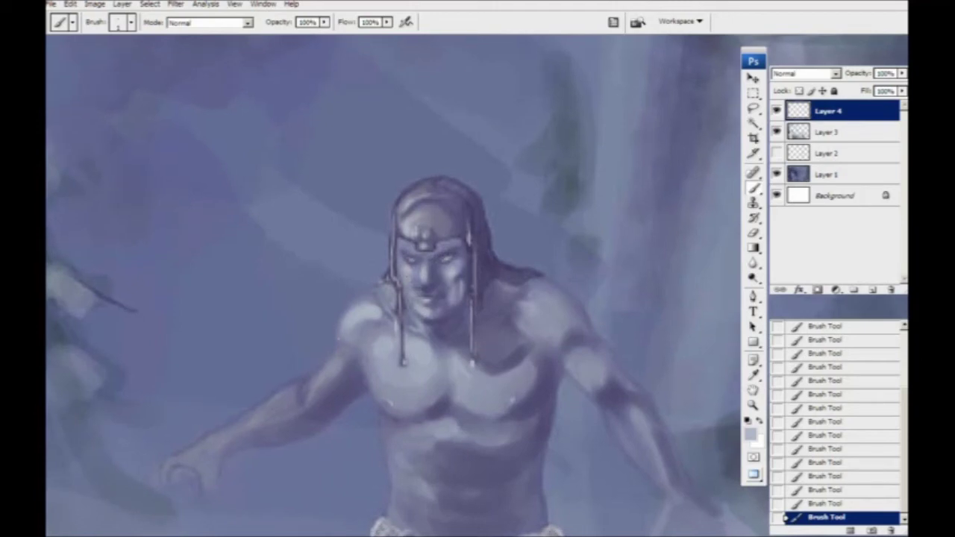
Sample a dark purple from the warrior's hair and paint shadows on his chest and along the underside of his outstretched arm.
{"action": "left_click", "coordinate": [483, 264], "text": "alt"}
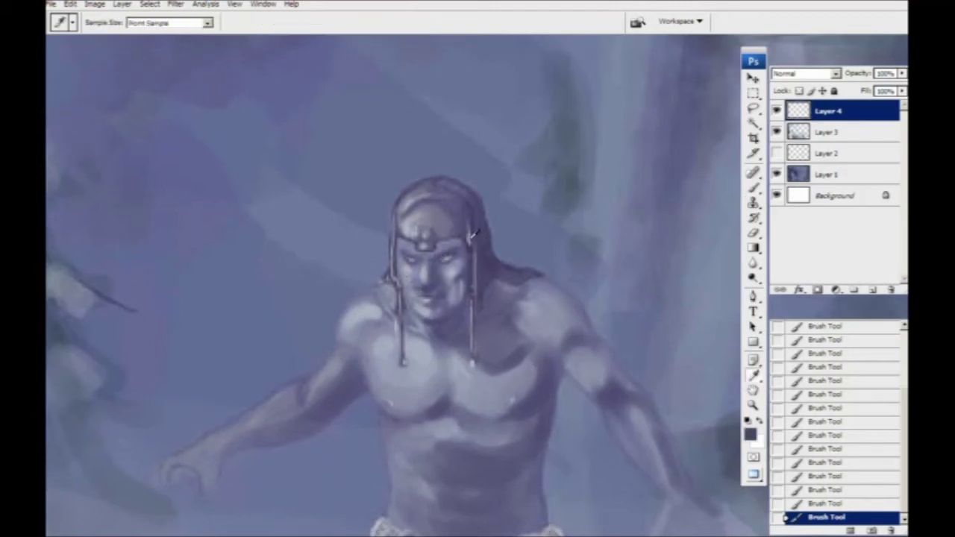
{"action": "left_click_drag", "start_coordinate": [452, 401], "coordinate": [443, 317]}
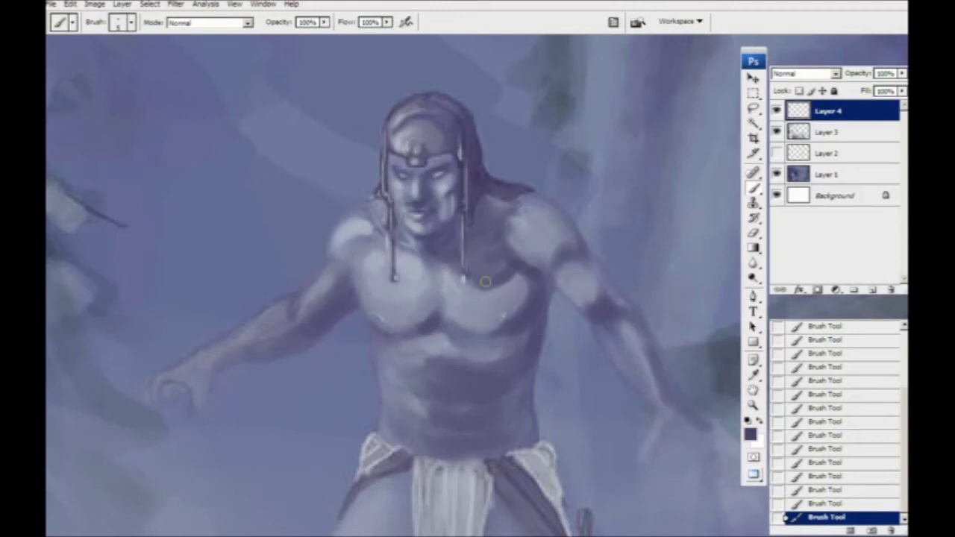
{"action": "left_click_drag", "start_coordinate": [355, 321], "coordinate": [387, 319]}
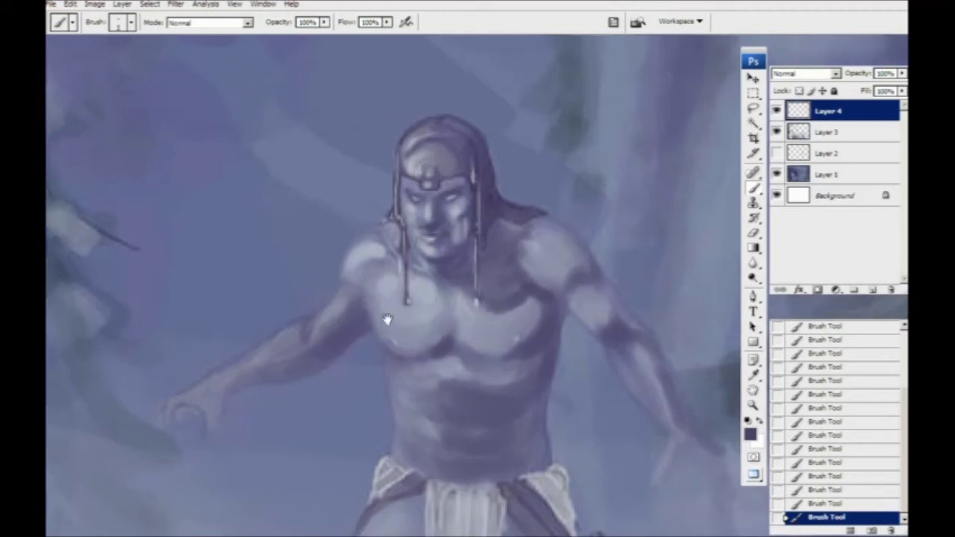
{"action": "left_click_drag", "start_coordinate": [294, 353], "coordinate": [318, 352]}
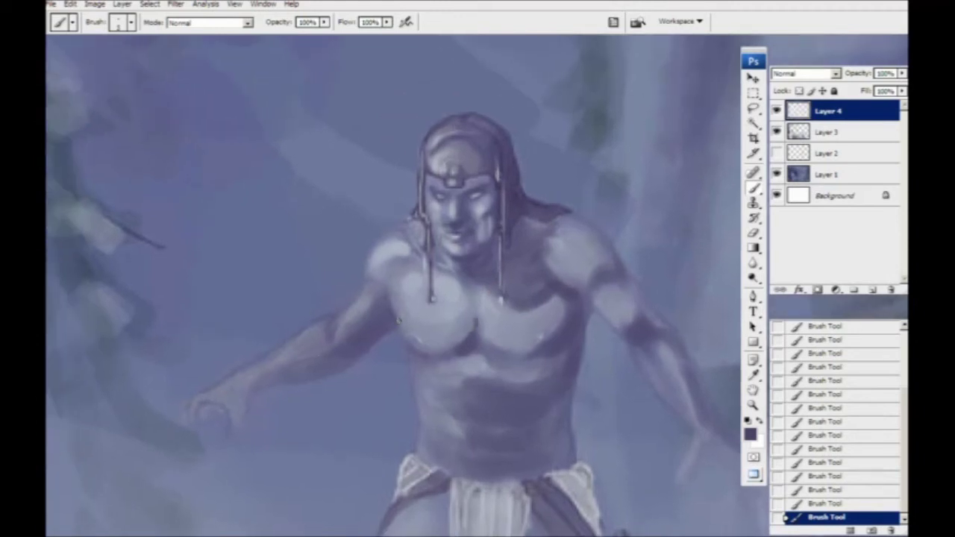
{"action": "left_click_drag", "start_coordinate": [341, 363], "coordinate": [413, 304]}
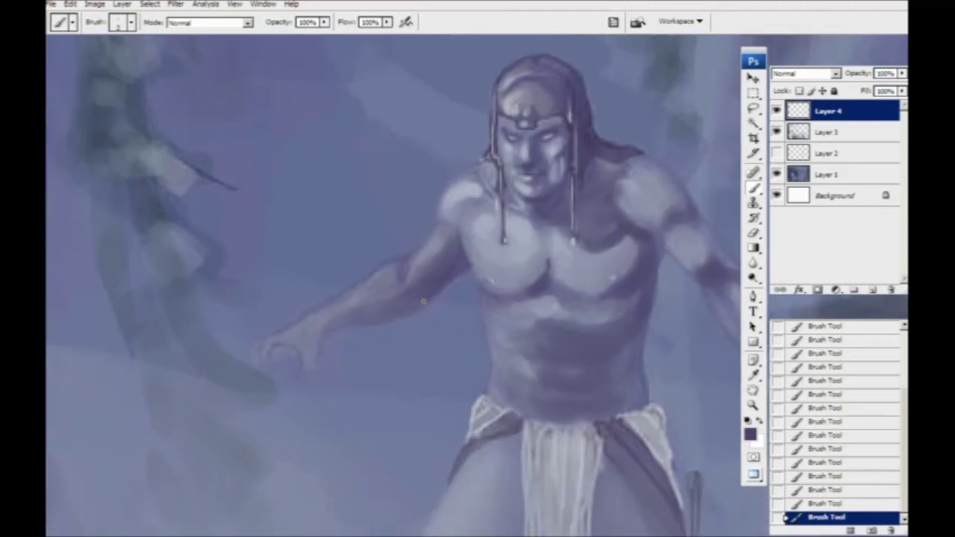
{"action": "left_click_drag", "start_coordinate": [342, 328], "coordinate": [240, 337]}
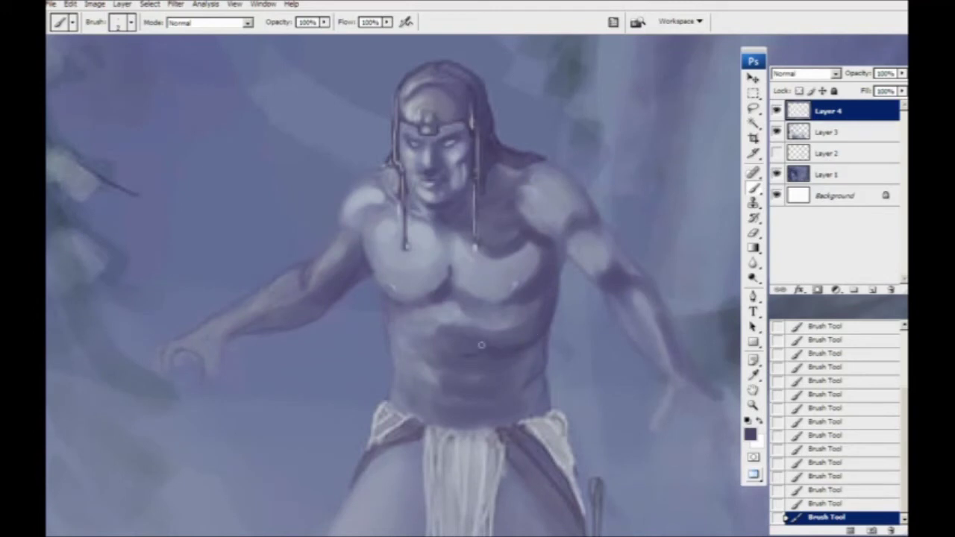
Step back three strokes on the warrior's abdomen and deepen the shadows across his abdomen and side with a larger dark brush.
{"action": "key", "text": "ctrl+alt+z"}
{"action": "key", "text": "ctrl+alt+z"}
{"action": "key", "text": "ctrl+alt+z"}
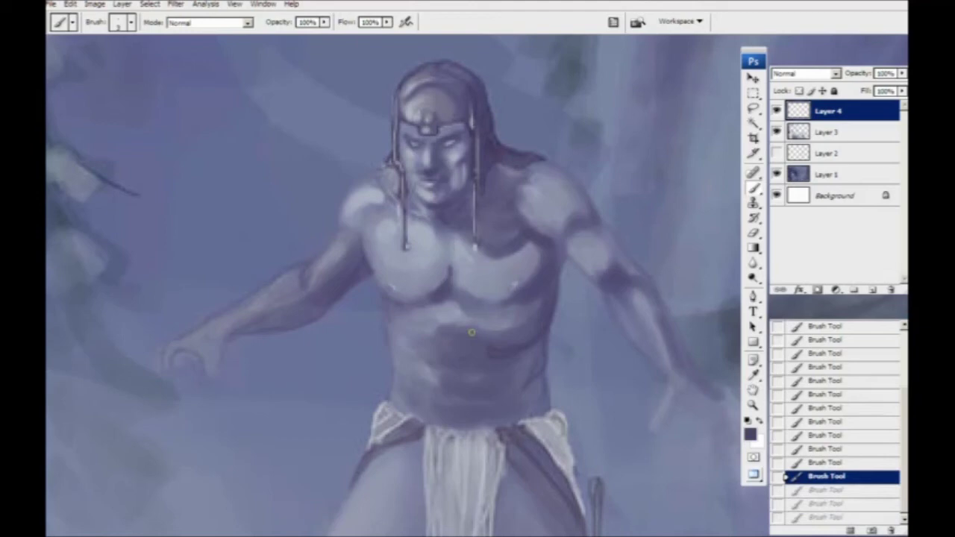
{"action": "key", "text": "ctrl+shift+z"}
{"action": "key", "text": "ctrl+shift+z"}
{"action": "key", "text": "ctrl+shift+z"}
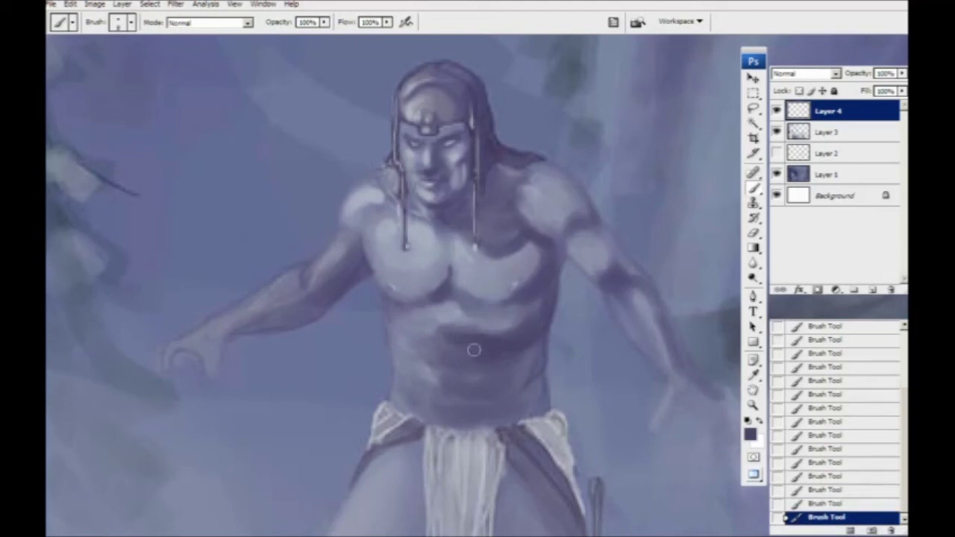
{"action": "left_click_drag", "start_coordinate": [523, 351], "coordinate": [527, 378]}
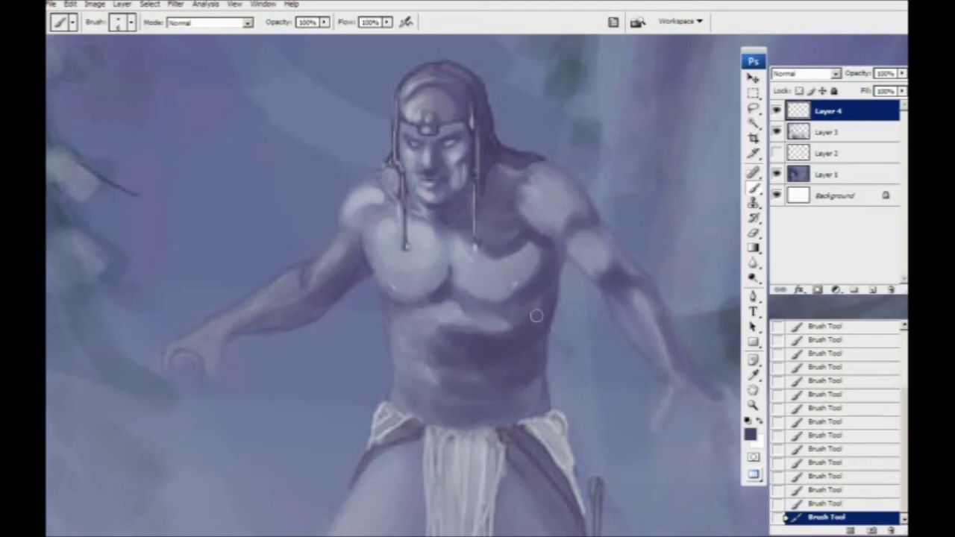
{"action": "left_click_drag", "start_coordinate": [531, 257], "coordinate": [511, 278]}
{"action": "left_click_drag", "start_coordinate": [533, 252], "coordinate": [522, 264]}
Add a new layer above Layer 4.
{"action": "key", "text": "ctrl+minus"}
{"action": "key", "text": "ctrl+minus"}
{"action": "key", "text": "ctrl+minus"}
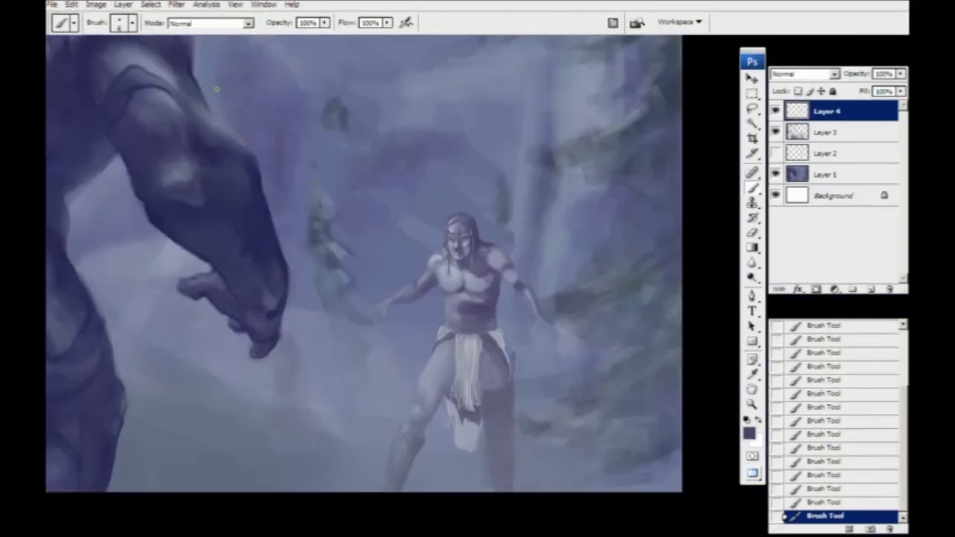
{"action": "key", "text": "ctrl+plus"}
{"action": "key", "text": "ctrl+plus"}
{"action": "key", "text": "ctrl+plus"}
{"action": "left_click_drag", "start_coordinate": [634, 222], "coordinate": [410, 261]}
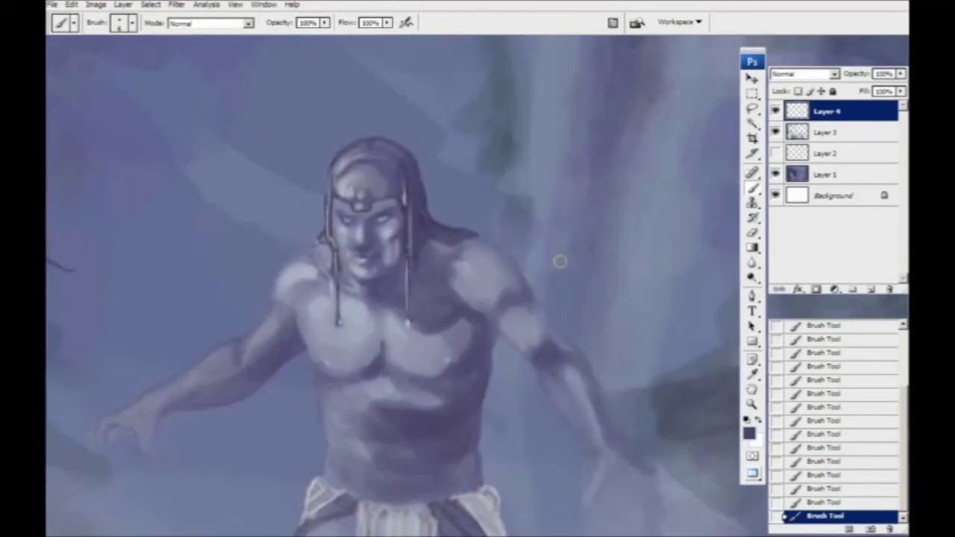
{"action": "left_click", "coordinate": [870, 289]}
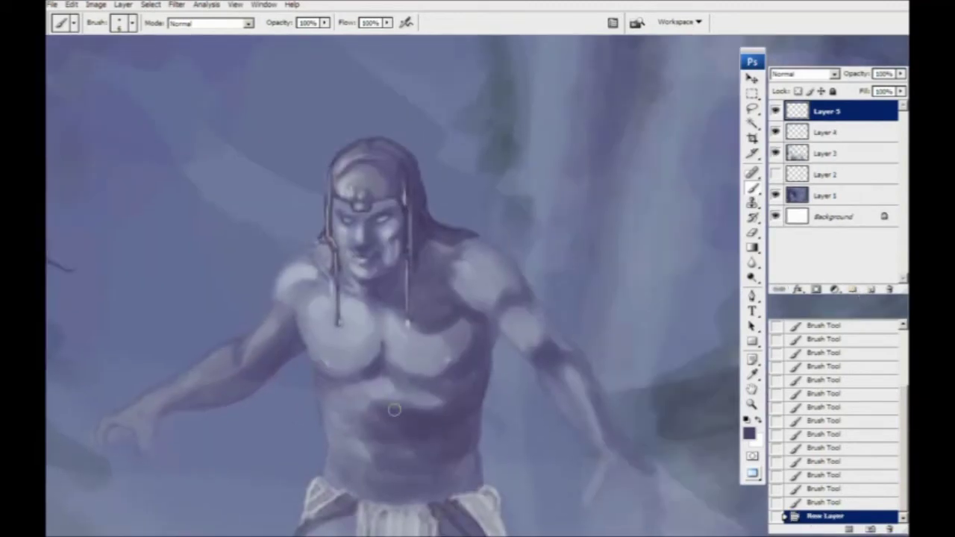
Sample a blue from the background mist, shift its hue to 261°, and make it a brighter, more saturated purple foreground colour.
{"action": "key", "text": "ctrl+minus"}
{"action": "key", "text": "ctrl+minus"}
{"action": "key", "text": "ctrl+minus"}
{"action": "left_click_drag", "start_coordinate": [256, 417], "coordinate": [363, 440]}
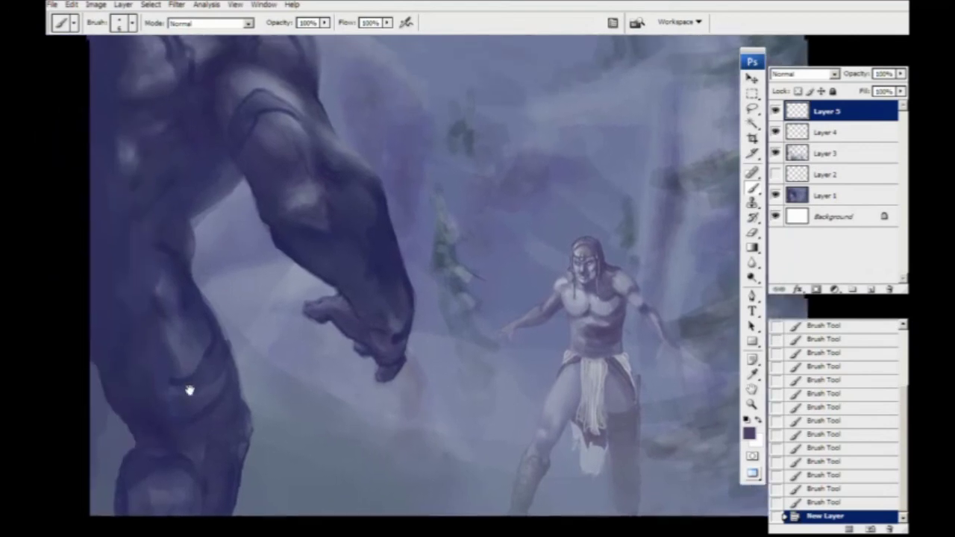
{"action": "key", "text": "ctrl+plus"}
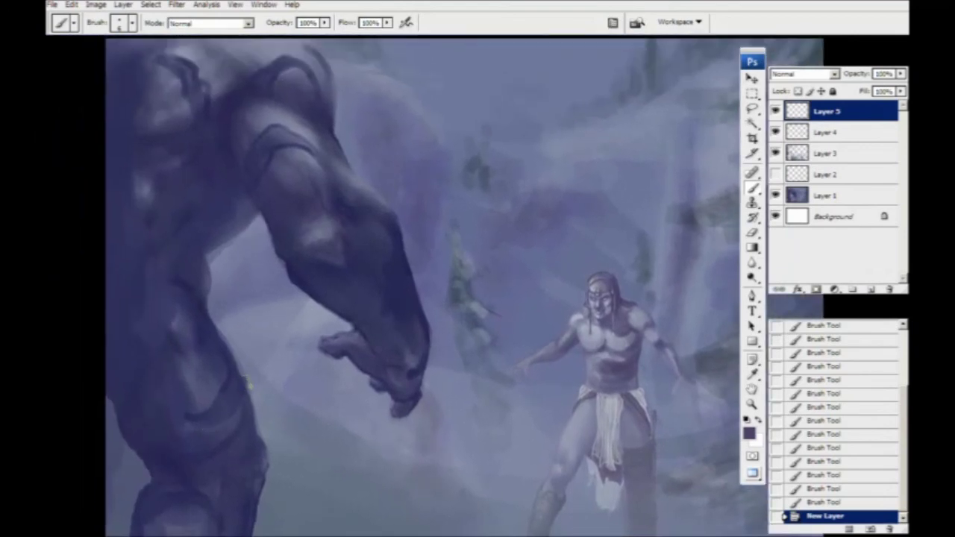
{"action": "left_click_drag", "start_coordinate": [440, 373], "coordinate": [409, 375]}
{"action": "left_click", "coordinate": [748, 437]}
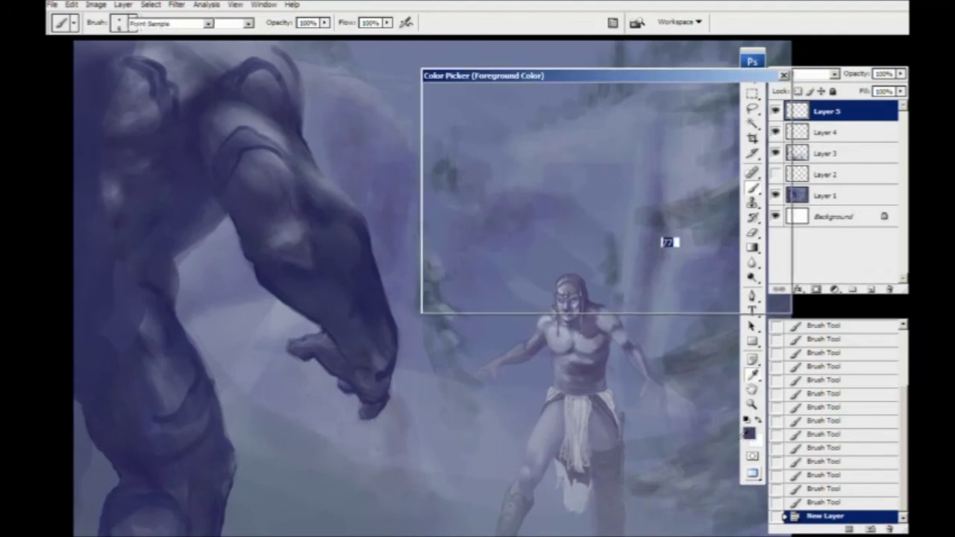
{"action": "left_click", "coordinate": [479, 409]}
{"action": "left_click", "coordinate": [502, 393]}
{"action": "left_click_drag", "start_coordinate": [500, 397], "coordinate": [505, 367]}
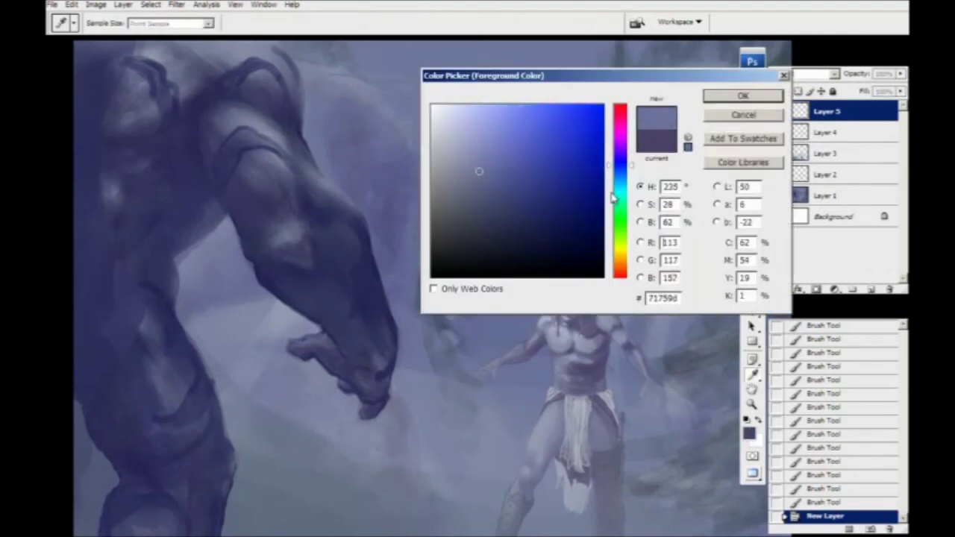
{"action": "left_click", "coordinate": [510, 378]}
{"action": "left_click", "coordinate": [494, 340]}
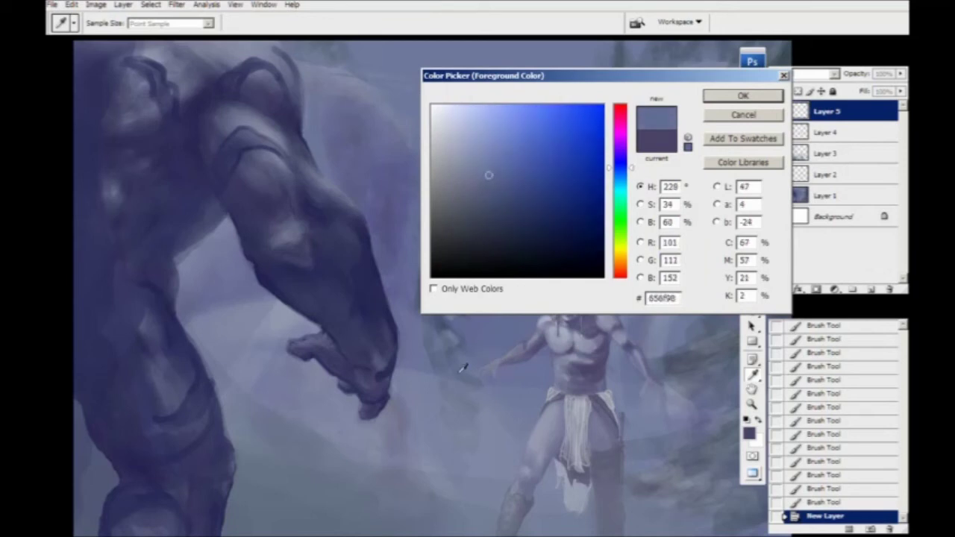
{"action": "left_click", "coordinate": [450, 337]}
{"action": "left_click", "coordinate": [488, 334]}
{"action": "left_click", "coordinate": [619, 152]}
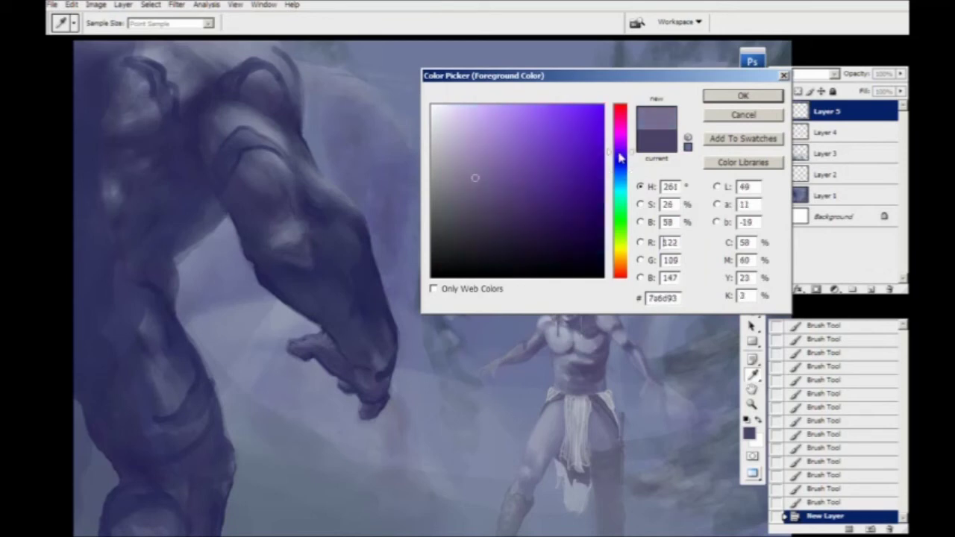
{"action": "left_click_drag", "start_coordinate": [475, 177], "coordinate": [497, 152]}
{"action": "key", "text": "Return"}
Paint purple rim light along the edges of the creature's shoulder and forearm, varying the brush size.
{"action": "left_click_drag", "start_coordinate": [538, 362], "coordinate": [291, 376]}
{"action": "left_click_drag", "start_coordinate": [326, 337], "coordinate": [371, 344]}
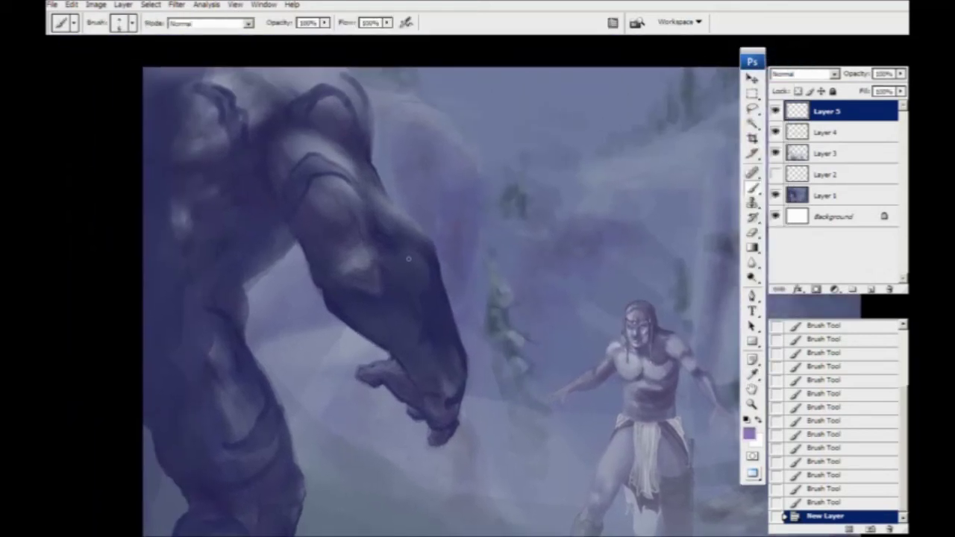
{"action": "left_click_drag", "start_coordinate": [347, 287], "coordinate": [225, 317]}
{"action": "left_click_drag", "start_coordinate": [299, 373], "coordinate": [262, 304]}
{"action": "left_click_drag", "start_coordinate": [155, 293], "coordinate": [251, 385]}
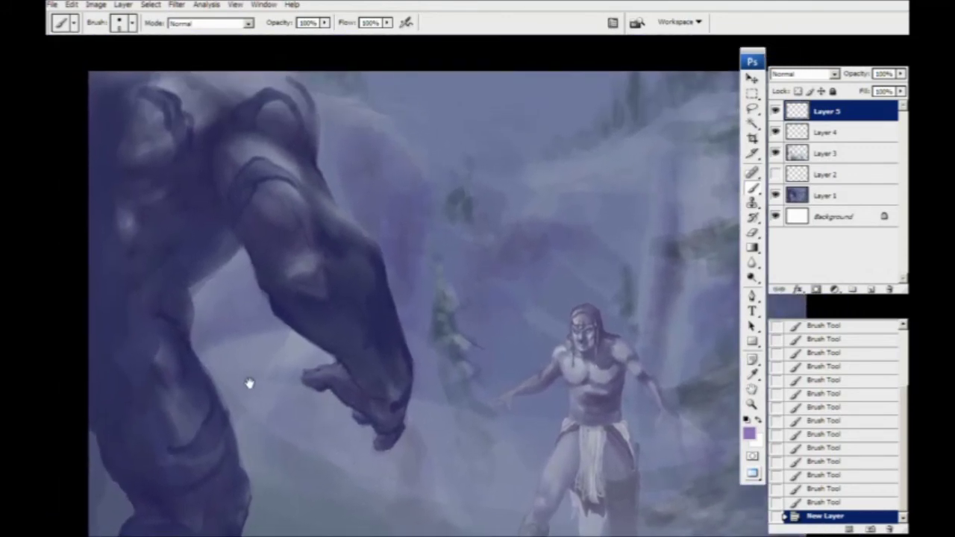
{"action": "mouse_move", "coordinate": [251, 393]}
{"action": "left_mouse_down"}
{"action": "mouse_move", "coordinate": [193, 319]}
{"action": "mouse_move", "coordinate": [205, 338]}
{"action": "left_mouse_up"}
{"action": "key", "text": "bracketright"}
{"action": "key", "text": "bracketright"}
{"action": "left_click_drag", "start_coordinate": [341, 303], "coordinate": [369, 351]}
{"action": "key", "text": "bracketleft"}
{"action": "left_click_drag", "start_coordinate": [368, 340], "coordinate": [368, 356]}
{"action": "mouse_move", "coordinate": [369, 348]}
{"action": "left_mouse_down"}
{"action": "mouse_move", "coordinate": [365, 363]}
{"action": "mouse_move", "coordinate": [367, 328]}
{"action": "left_mouse_up"}
{"action": "left_click_drag", "start_coordinate": [368, 328], "coordinate": [350, 280]}
{"action": "mouse_move", "coordinate": [357, 295]}
{"action": "left_mouse_down"}
{"action": "mouse_move", "coordinate": [340, 229]}
{"action": "mouse_move", "coordinate": [373, 347]}
{"action": "left_mouse_up"}
{"action": "left_click_drag", "start_coordinate": [353, 270], "coordinate": [348, 249]}
{"action": "left_click_drag", "start_coordinate": [251, 251], "coordinate": [284, 283]}
{"action": "key", "text": "bracketright"}
{"action": "left_click_drag", "start_coordinate": [351, 229], "coordinate": [328, 212]}
{"action": "left_click_drag", "start_coordinate": [332, 215], "coordinate": [319, 188]}
{"action": "left_click_drag", "start_coordinate": [315, 181], "coordinate": [358, 252]}
{"action": "left_click_drag", "start_coordinate": [338, 201], "coordinate": [309, 187]}
{"action": "key", "text": "bracketright"}
{"action": "left_click_drag", "start_coordinate": [294, 338], "coordinate": [270, 234]}
{"action": "key", "text": "bracketleft"}
{"action": "left_click_drag", "start_coordinate": [397, 363], "coordinate": [398, 380]}
{"action": "mouse_move", "coordinate": [290, 246]}
{"action": "left_mouse_down"}
{"action": "mouse_move", "coordinate": [366, 261]}
{"action": "mouse_move", "coordinate": [357, 251]}
{"action": "mouse_move", "coordinate": [391, 303]}
{"action": "left_mouse_up"}
Paint broader purple reflected light on the creature's body and leg, adjusting the brush size for each area.
{"action": "key", "text": "bracketright"}
{"action": "key", "text": "bracketright"}
{"action": "mouse_move", "coordinate": [242, 358]}
{"action": "left_mouse_down"}
{"action": "mouse_move", "coordinate": [283, 424]}
{"action": "mouse_move", "coordinate": [356, 383]}
{"action": "left_mouse_up"}
{"action": "key", "text": "bracketleft"}
{"action": "key", "text": "bracketleft"}
{"action": "mouse_move", "coordinate": [341, 274]}
{"action": "left_mouse_down"}
{"action": "mouse_move", "coordinate": [380, 243]}
{"action": "mouse_move", "coordinate": [334, 278]}
{"action": "left_mouse_up"}
{"action": "mouse_move", "coordinate": [326, 364]}
{"action": "left_mouse_down"}
{"action": "mouse_move", "coordinate": [326, 261]}
{"action": "mouse_move", "coordinate": [311, 235]}
{"action": "left_mouse_up"}
{"action": "left_click_drag", "start_coordinate": [354, 383], "coordinate": [362, 354]}
{"action": "mouse_move", "coordinate": [359, 419]}
{"action": "left_mouse_down"}
{"action": "mouse_move", "coordinate": [363, 384]}
{"action": "mouse_move", "coordinate": [348, 360]}
{"action": "left_mouse_up"}
{"action": "mouse_move", "coordinate": [351, 416]}
{"action": "left_mouse_down"}
{"action": "mouse_move", "coordinate": [341, 422]}
{"action": "mouse_move", "coordinate": [319, 404]}
{"action": "left_mouse_up"}
{"action": "mouse_move", "coordinate": [341, 366]}
{"action": "left_mouse_down"}
{"action": "mouse_move", "coordinate": [318, 398]}
{"action": "mouse_move", "coordinate": [341, 367]}
{"action": "left_mouse_up"}
{"action": "mouse_move", "coordinate": [369, 296]}
{"action": "left_mouse_down"}
{"action": "mouse_move", "coordinate": [364, 351]}
{"action": "mouse_move", "coordinate": [347, 272]}
{"action": "mouse_move", "coordinate": [360, 260]}
{"action": "mouse_move", "coordinate": [340, 214]}
{"action": "left_mouse_up"}
{"action": "left_click_drag", "start_coordinate": [247, 296], "coordinate": [191, 460]}
{"action": "left_click_drag", "start_coordinate": [249, 328], "coordinate": [211, 398]}
{"action": "left_click_drag", "start_coordinate": [178, 344], "coordinate": [85, 257]}
{"action": "left_click_drag", "start_coordinate": [492, 358], "coordinate": [380, 257]}
Reduce the brush to a few pixels and paint purple rim light on the warrior's hair, forehead and jawline.
{"action": "key", "text": "bracketleft"}
{"action": "key", "text": "bracketleft"}
{"action": "key", "text": "bracketleft"}
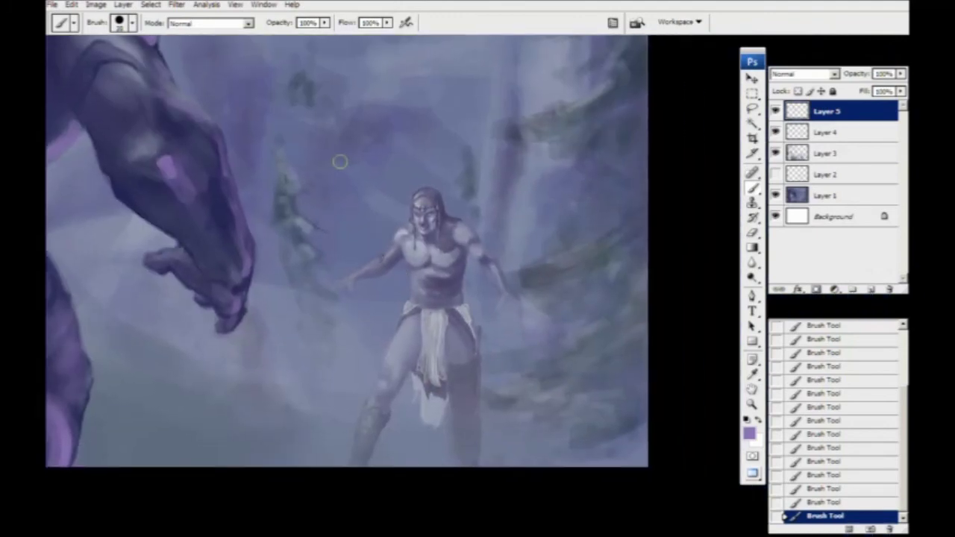
{"action": "key", "text": "ctrl+plus"}
{"action": "key", "text": "ctrl+plus"}
{"action": "left_click_drag", "start_coordinate": [339, 162], "coordinate": [137, 408]}
{"action": "key", "text": "bracketleft"}
{"action": "key", "text": "bracketleft"}
{"action": "key", "text": "bracketleft"}
{"action": "key", "text": "bracketleft"}
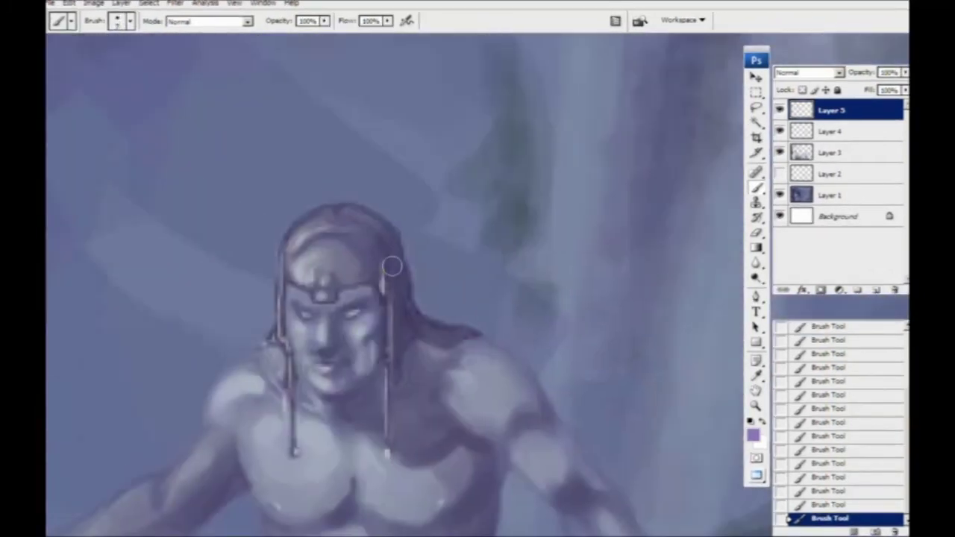
{"action": "mouse_move", "coordinate": [394, 261]}
{"action": "left_mouse_down"}
{"action": "mouse_move", "coordinate": [396, 305]}
{"action": "mouse_move", "coordinate": [469, 332]}
{"action": "mouse_move", "coordinate": [436, 340]}
{"action": "left_mouse_up"}
{"action": "mouse_move", "coordinate": [392, 241]}
{"action": "left_mouse_down"}
{"action": "mouse_move", "coordinate": [357, 215]}
{"action": "mouse_move", "coordinate": [375, 254]}
{"action": "left_mouse_up"}
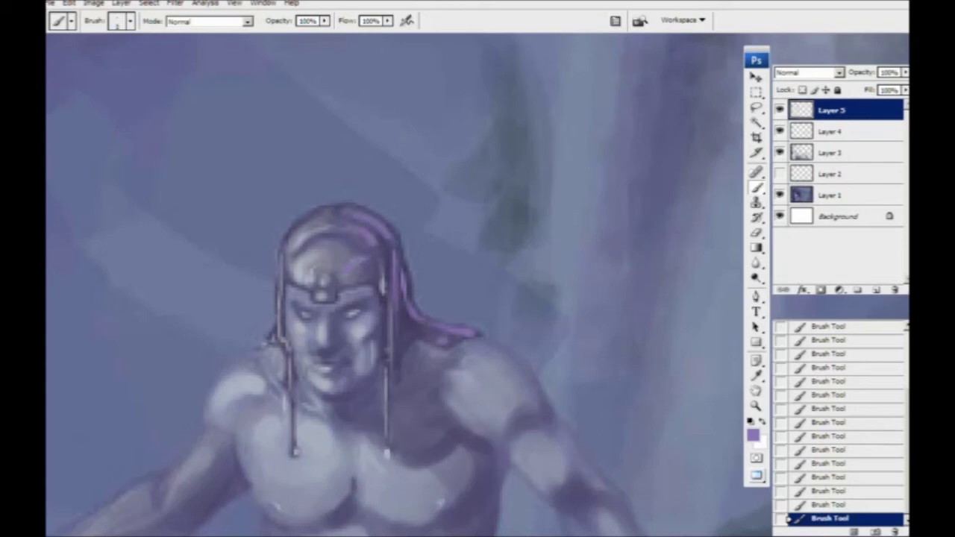
{"action": "left_click_drag", "start_coordinate": [307, 300], "coordinate": [279, 255]}
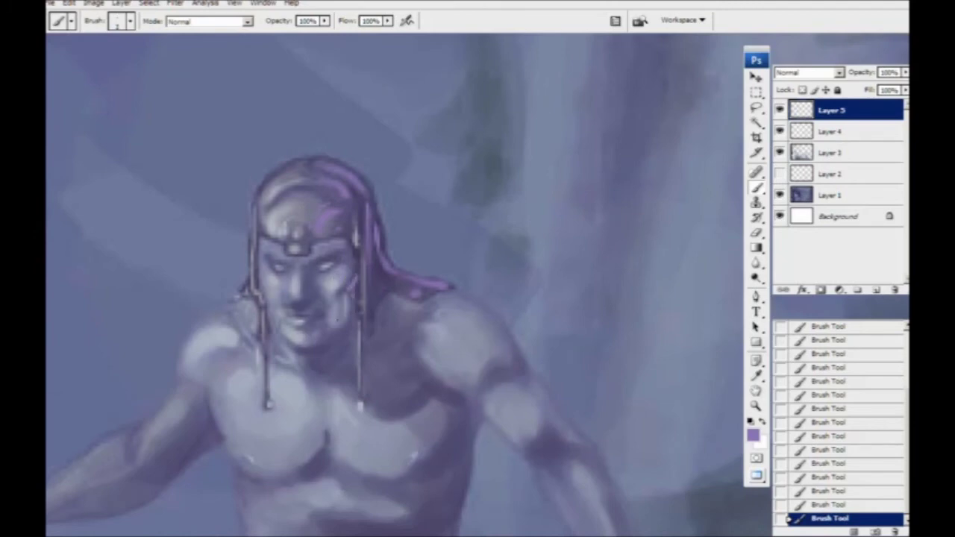
{"action": "left_click_drag", "start_coordinate": [331, 314], "coordinate": [391, 277]}
Paint thin purple rim light along the outer edge of the warrior's shoulder and arm on the side away from the creature.
{"action": "left_click_drag", "start_coordinate": [364, 244], "coordinate": [167, 256]}
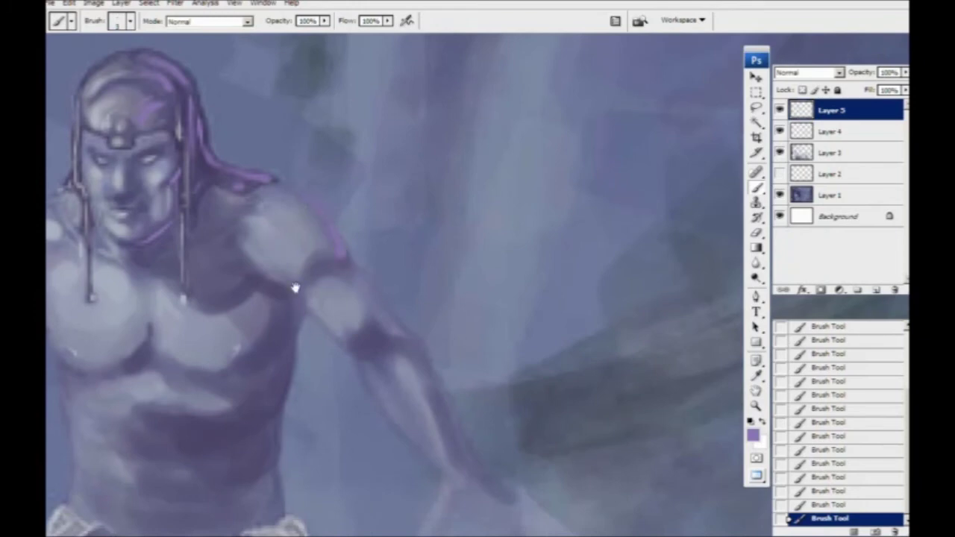
{"action": "left_click_drag", "start_coordinate": [270, 252], "coordinate": [261, 218]}
{"action": "left_click_drag", "start_coordinate": [384, 285], "coordinate": [358, 228]}
Paint thin purple rim light down the side of the warrior's torso below the armpit.
{"action": "left_click_drag", "start_coordinate": [254, 252], "coordinate": [430, 315]}
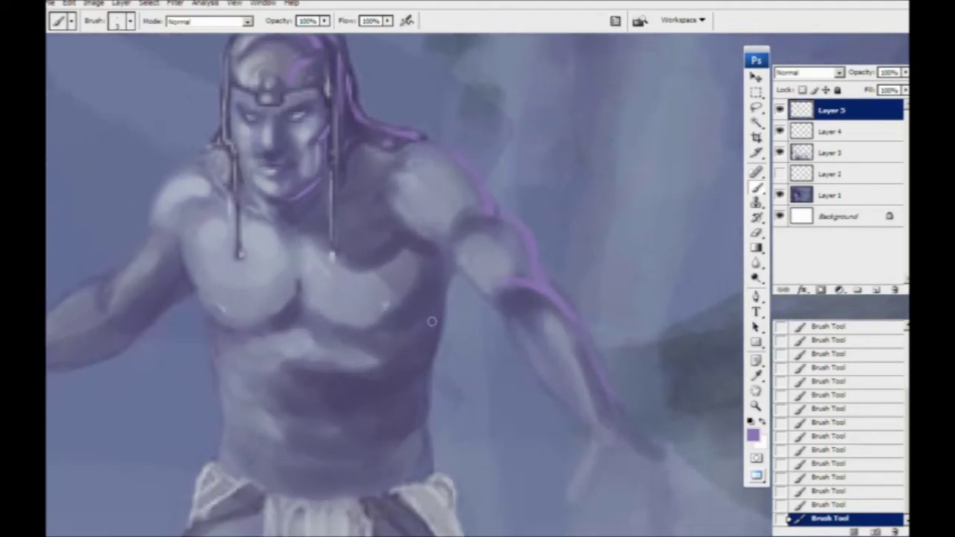
{"action": "left_click_drag", "start_coordinate": [426, 348], "coordinate": [446, 269]}
{"action": "mouse_move", "coordinate": [393, 404]}
{"action": "left_mouse_down"}
{"action": "mouse_move", "coordinate": [414, 356]}
{"action": "mouse_move", "coordinate": [448, 336]}
{"action": "left_mouse_up"}
{"action": "left_click_drag", "start_coordinate": [445, 404], "coordinate": [448, 385]}
{"action": "left_click_drag", "start_coordinate": [248, 354], "coordinate": [267, 395]}
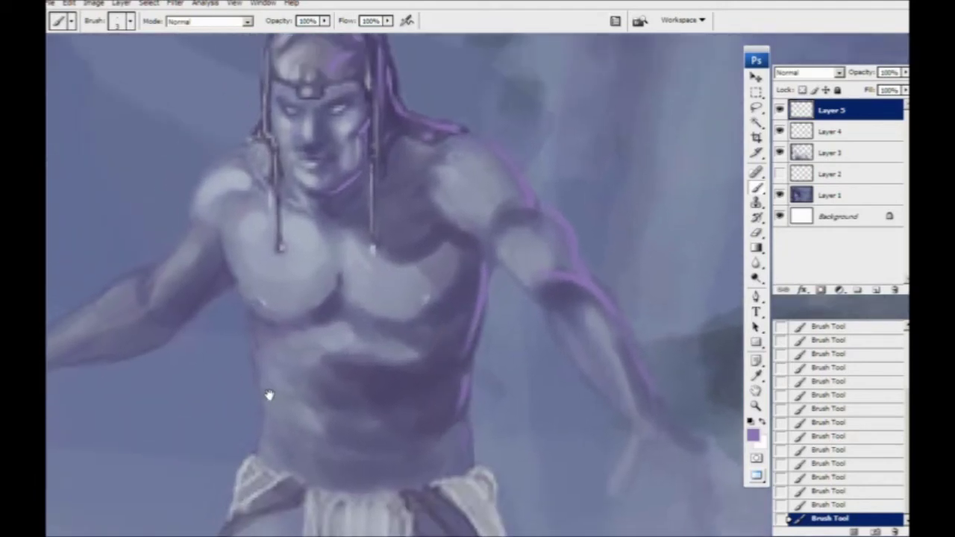
{"action": "mouse_move", "coordinate": [320, 317]}
{"action": "left_mouse_down"}
{"action": "mouse_move", "coordinate": [361, 398]}
{"action": "mouse_move", "coordinate": [333, 301]}
{"action": "left_mouse_up"}
{"action": "left_click_drag", "start_coordinate": [372, 217], "coordinate": [370, 203]}
Paint a purple edge down the shadowed side of the warrior's hanging loincloth with a slightly larger brush.
{"action": "left_click_drag", "start_coordinate": [340, 450], "coordinate": [307, 336]}
{"action": "left_click_drag", "start_coordinate": [377, 418], "coordinate": [326, 285]}
{"action": "mouse_move", "coordinate": [370, 375]}
{"action": "left_mouse_down"}
{"action": "mouse_move", "coordinate": [330, 275]}
{"action": "mouse_move", "coordinate": [310, 409]}
{"action": "left_mouse_up"}
{"action": "key", "text": "bracketright"}
{"action": "key", "text": "bracketright"}
{"action": "left_click_drag", "start_coordinate": [304, 380], "coordinate": [296, 219]}
{"action": "left_click_drag", "start_coordinate": [337, 314], "coordinate": [333, 229]}
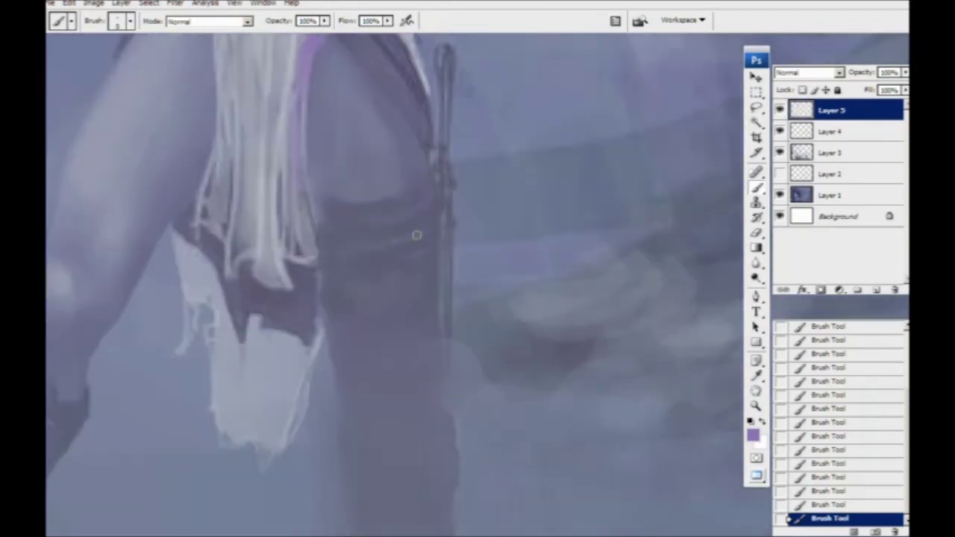
Paint thin purple rim light on the handle of the weapon at the warrior's hip.
{"action": "scroll", "coordinate": [433, 194], "scroll_direction": "up", "scroll_amount": 3}
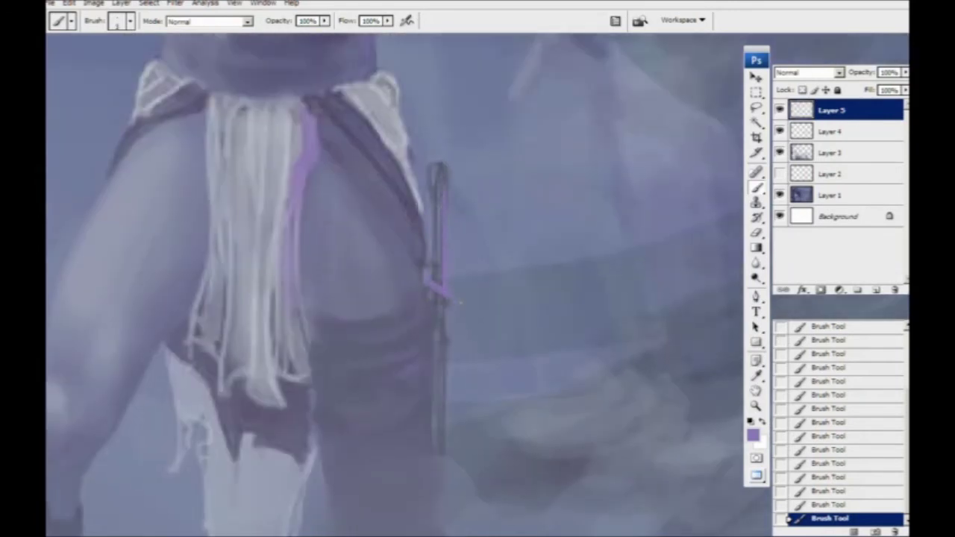
{"action": "left_click_drag", "start_coordinate": [292, 300], "coordinate": [312, 406]}
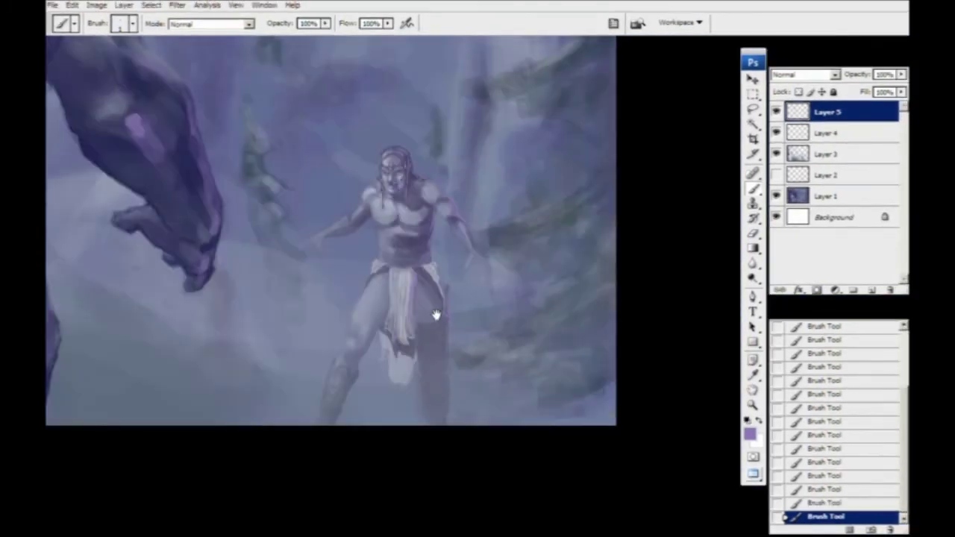
{"action": "left_click_drag", "start_coordinate": [436, 315], "coordinate": [468, 370]}
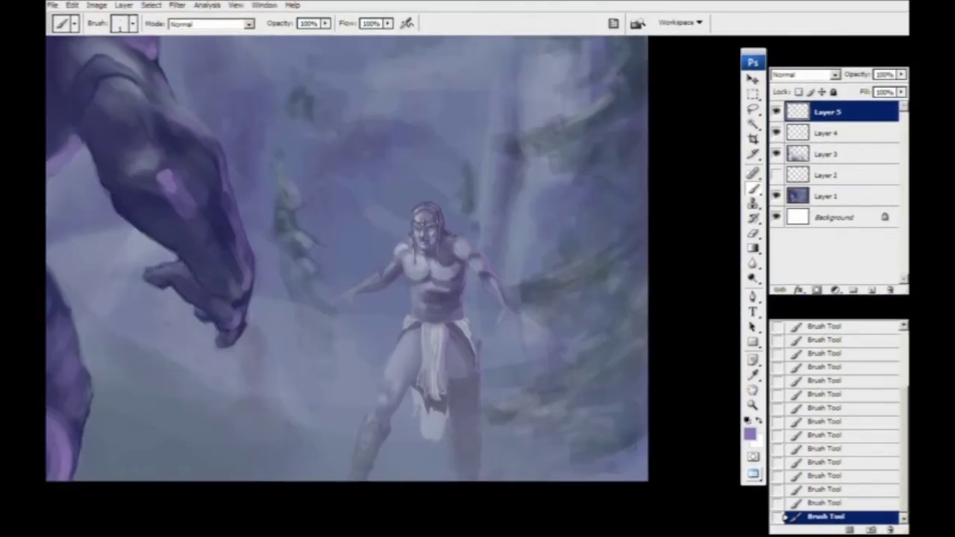
Shift the hue of the rim-light layer from purple to light blue with Hue/Saturation.
{"action": "left_click_drag", "start_coordinate": [386, 290], "coordinate": [449, 304]}
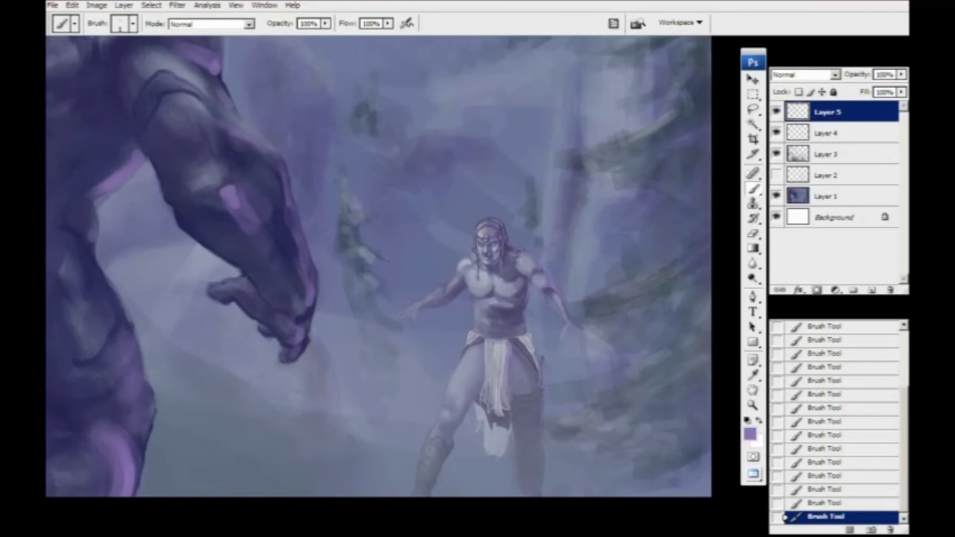
{"action": "key", "text": "ctrl+minus"}
{"action": "left_click_drag", "start_coordinate": [376, 345], "coordinate": [294, 319]}
{"action": "left_click", "coordinate": [97, 5]}
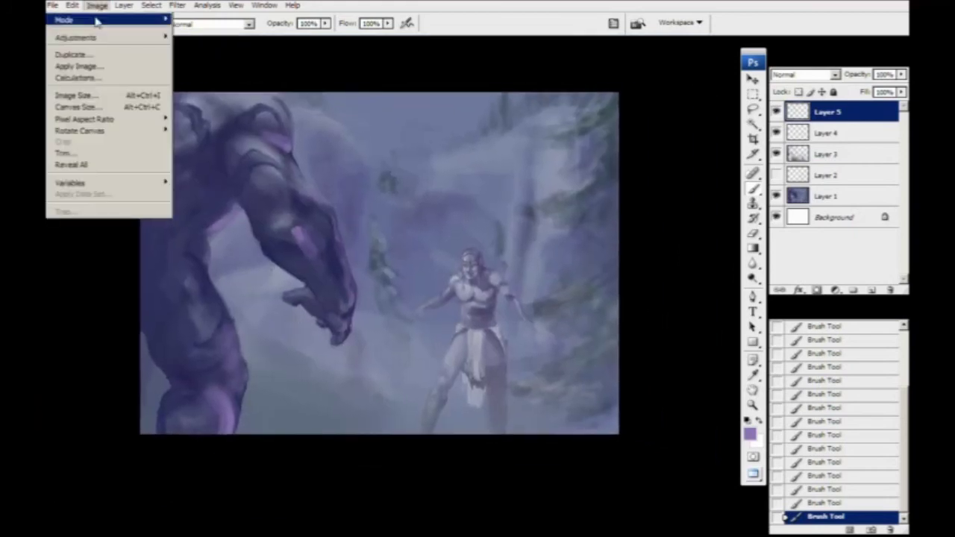
{"action": "mouse_move", "coordinate": [97, 37]}
{"action": "left_click", "coordinate": [191, 136]}
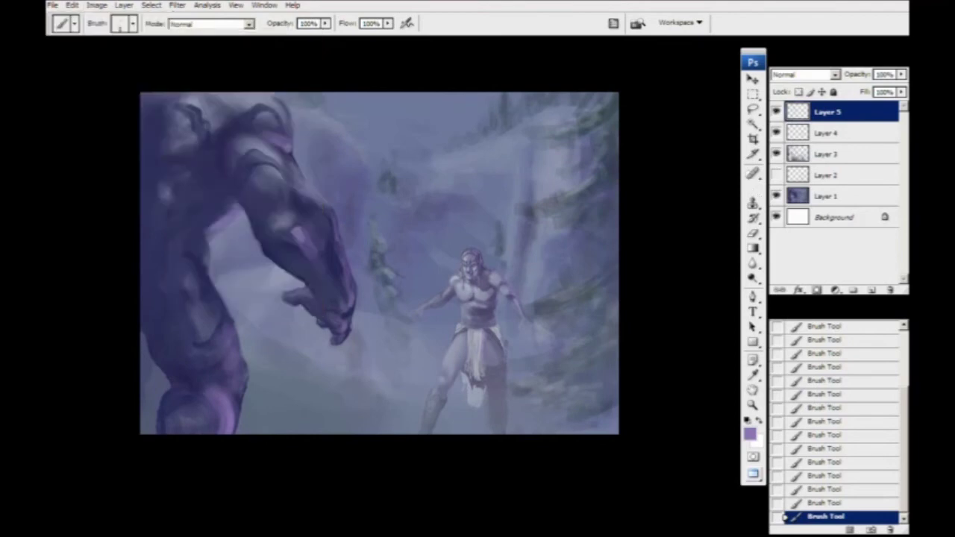
{"action": "left_click_drag", "start_coordinate": [173, 358], "coordinate": [232, 364]}
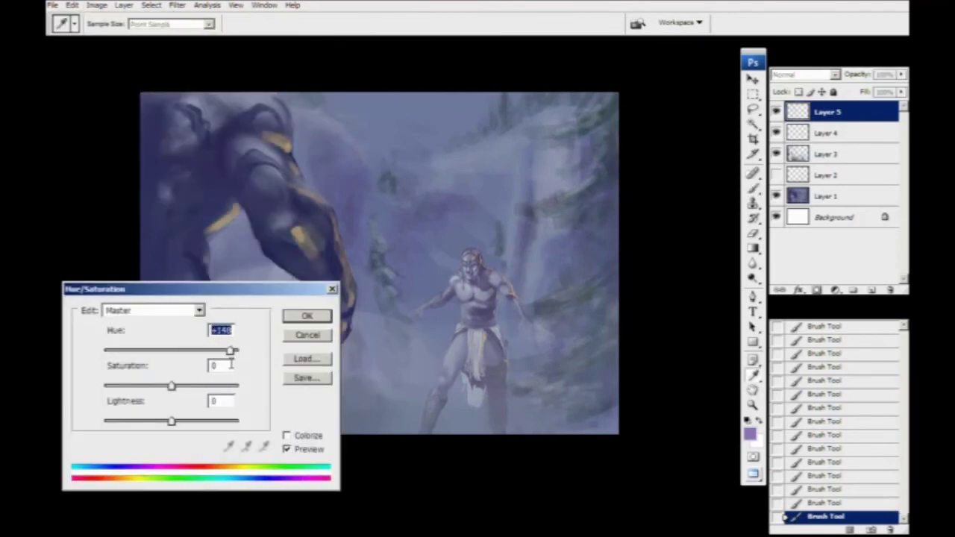
{"action": "left_click_drag", "start_coordinate": [230, 355], "coordinate": [138, 355]}
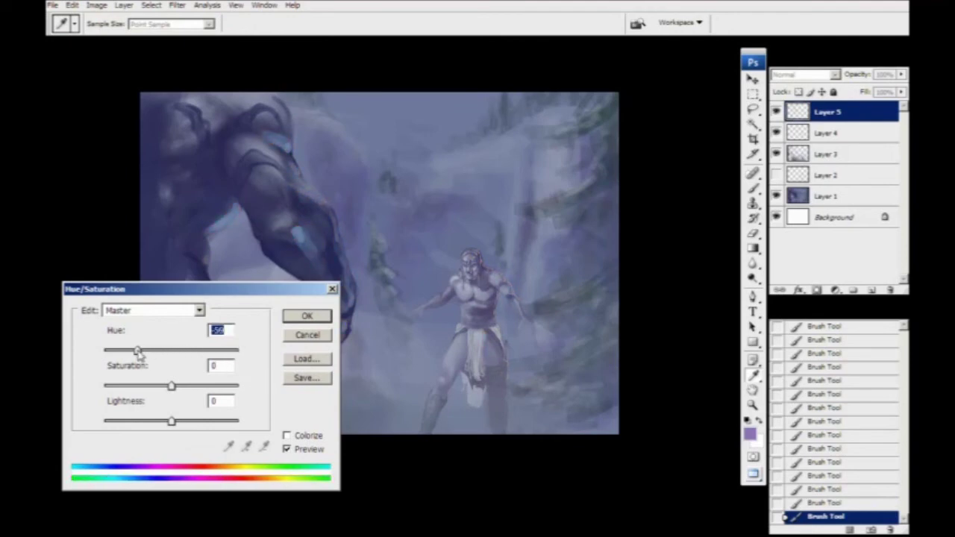
{"action": "left_click", "coordinate": [307, 315]}
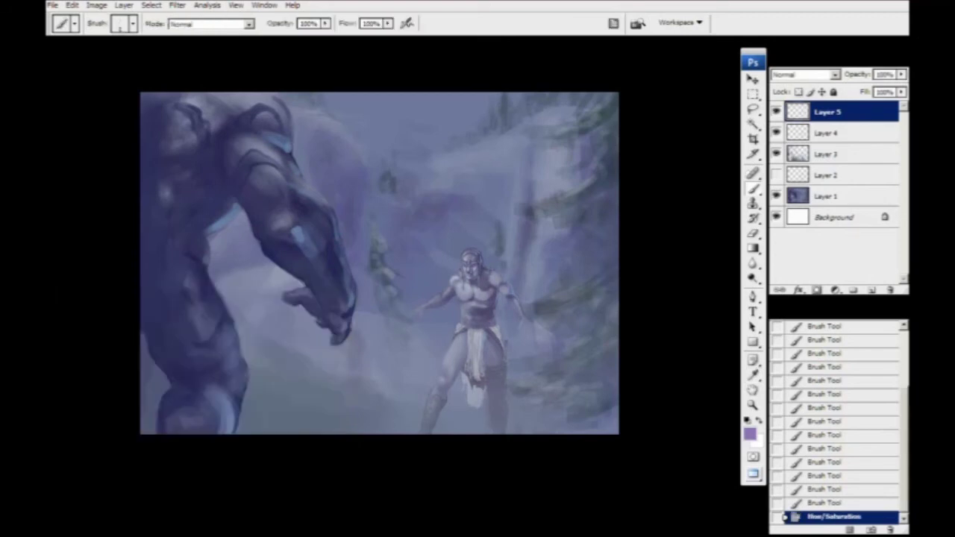
Add a Levels adjustment layer on top with the input black point at 9 and the white point at 242.
{"action": "left_click_drag", "start_coordinate": [393, 391], "coordinate": [395, 411]}
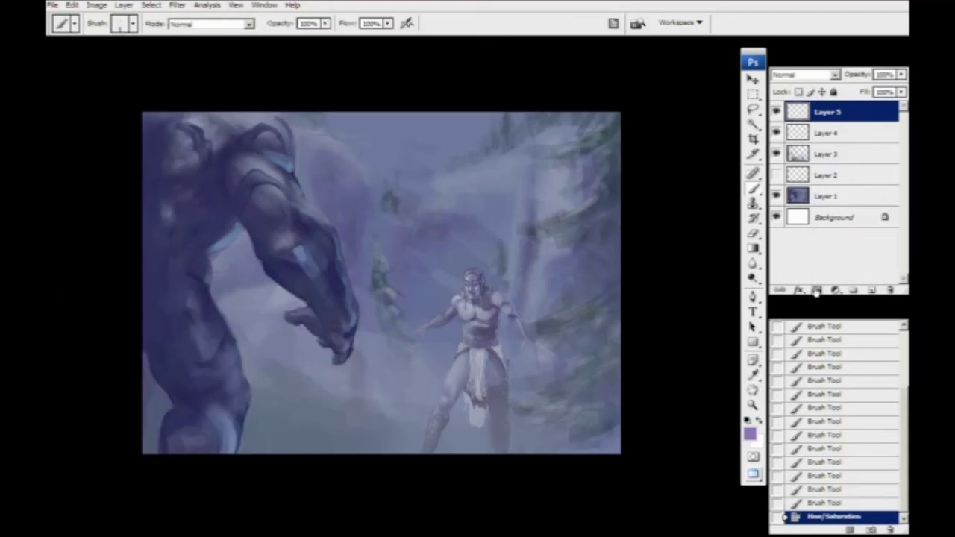
{"action": "left_click", "coordinate": [834, 291]}
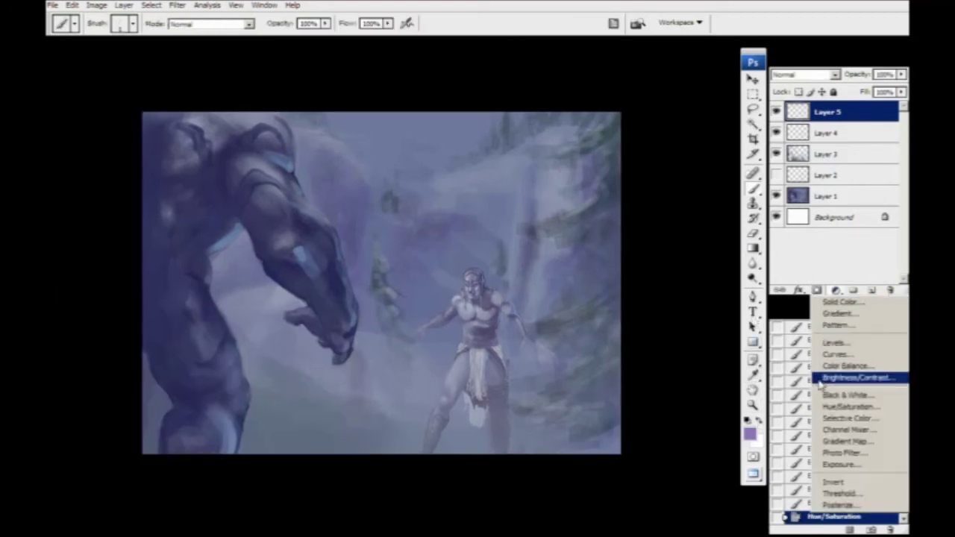
{"action": "left_click", "coordinate": [827, 343]}
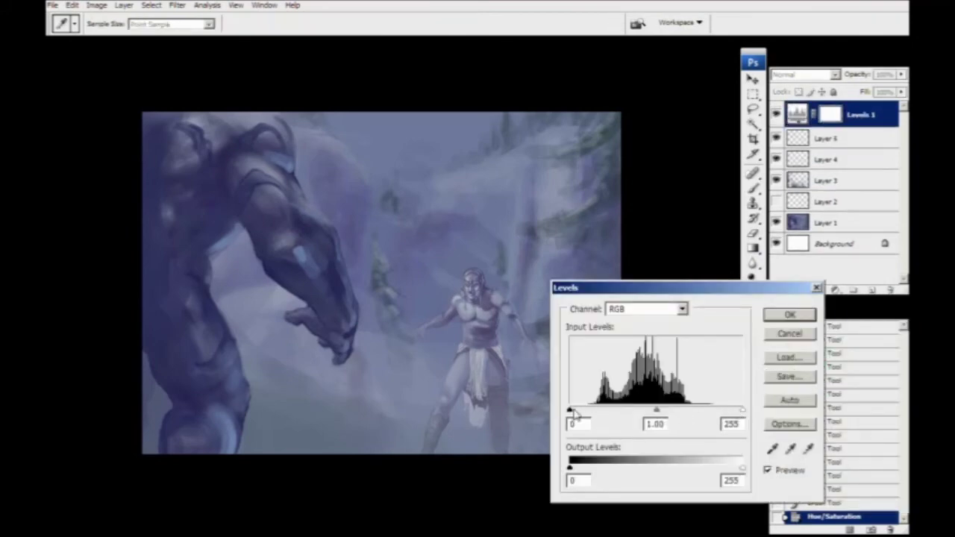
{"action": "left_click_drag", "start_coordinate": [571, 412], "coordinate": [575, 414]}
{"action": "left_click_drag", "start_coordinate": [741, 410], "coordinate": [731, 413]}
{"action": "left_click_drag", "start_coordinate": [733, 415], "coordinate": [733, 415]}
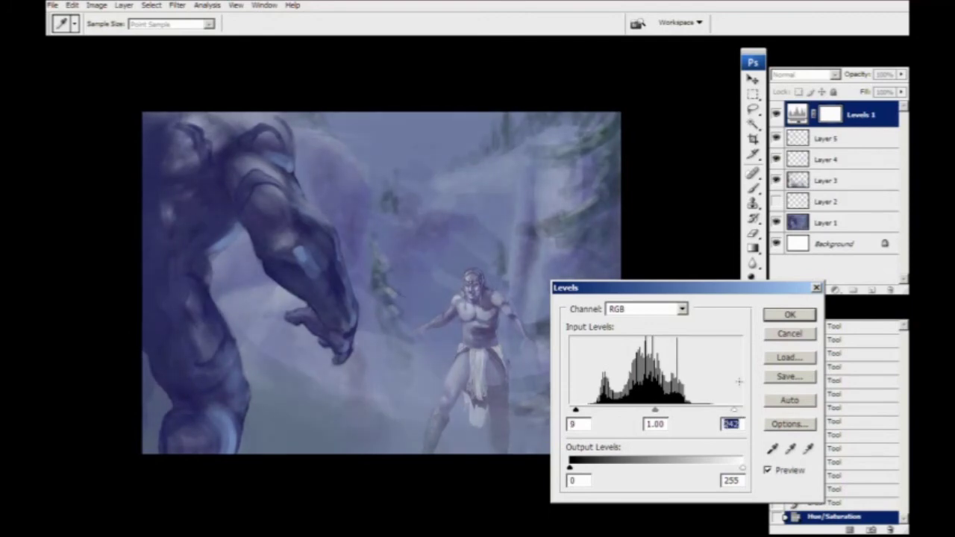
{"action": "left_click", "coordinate": [780, 315]}
Add a Color Balance adjustment layer above the Levels layer and shift its midtones toward blue.
{"action": "left_click", "coordinate": [835, 291]}
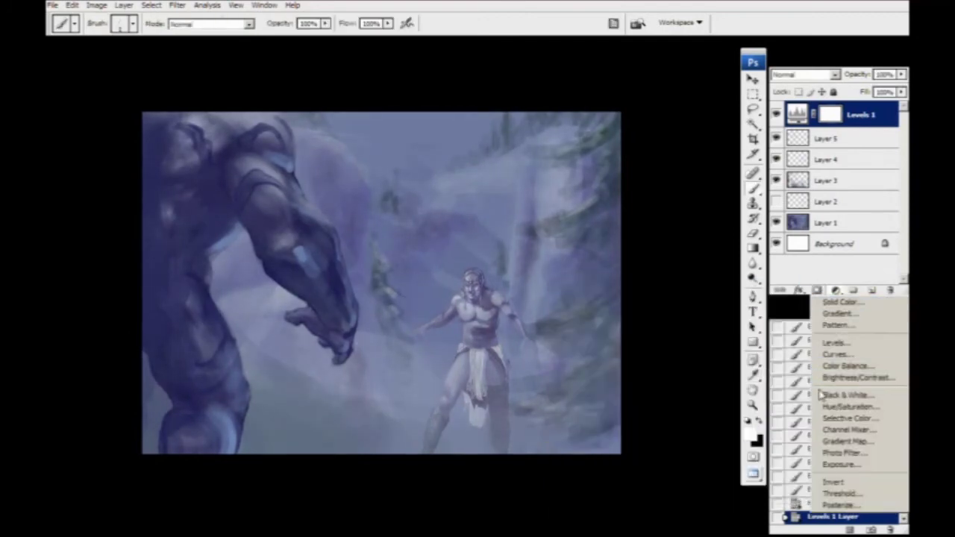
{"action": "left_click", "coordinate": [828, 366]}
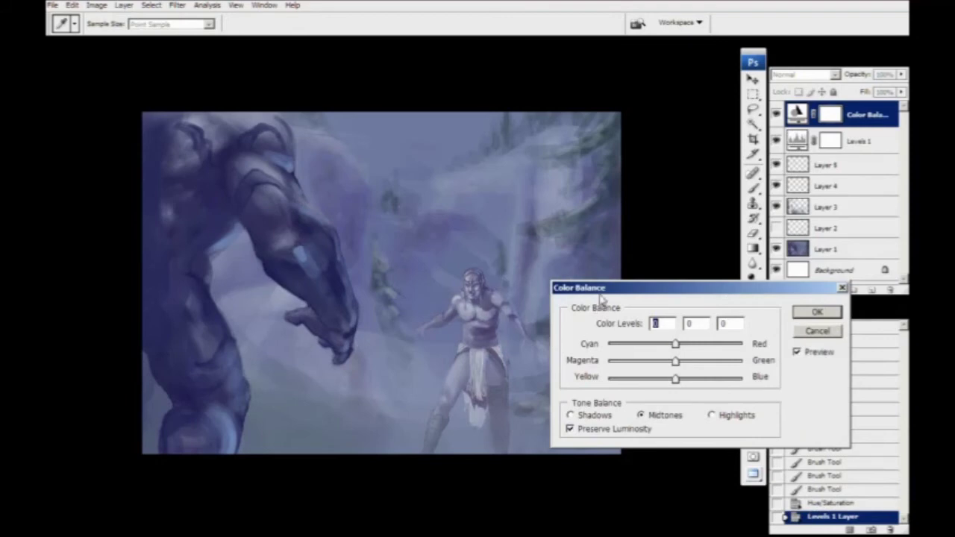
{"action": "left_click_drag", "start_coordinate": [596, 289], "coordinate": [640, 338]}
{"action": "mouse_move", "coordinate": [721, 434]}
{"action": "left_mouse_down"}
{"action": "mouse_move", "coordinate": [729, 431]}
{"action": "mouse_move", "coordinate": [706, 433]}
{"action": "mouse_move", "coordinate": [727, 435]}
{"action": "mouse_move", "coordinate": [712, 418]}
{"action": "mouse_move", "coordinate": [728, 416]}
{"action": "mouse_move", "coordinate": [717, 418]}
{"action": "left_mouse_up"}
{"action": "left_click_drag", "start_coordinate": [722, 396], "coordinate": [715, 399]}
Fine-tune the shadows in the Color Balance layer and raise blue in its highlights to +12.
{"action": "left_click", "coordinate": [616, 465]}
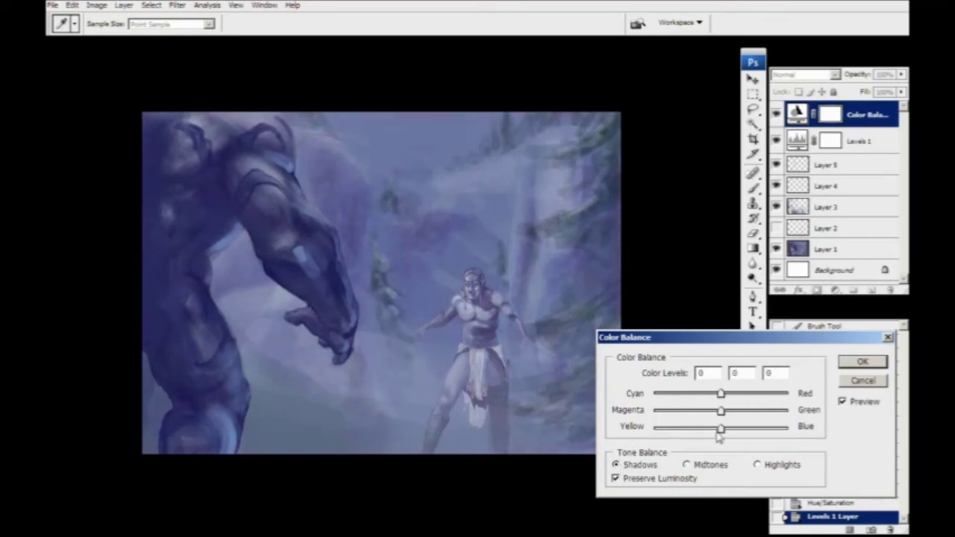
{"action": "mouse_move", "coordinate": [718, 412]}
{"action": "left_mouse_down"}
{"action": "mouse_move", "coordinate": [713, 417]}
{"action": "mouse_move", "coordinate": [722, 395]}
{"action": "left_mouse_up"}
{"action": "left_click", "coordinate": [756, 464]}
{"action": "left_click_drag", "start_coordinate": [725, 437], "coordinate": [729, 431]}
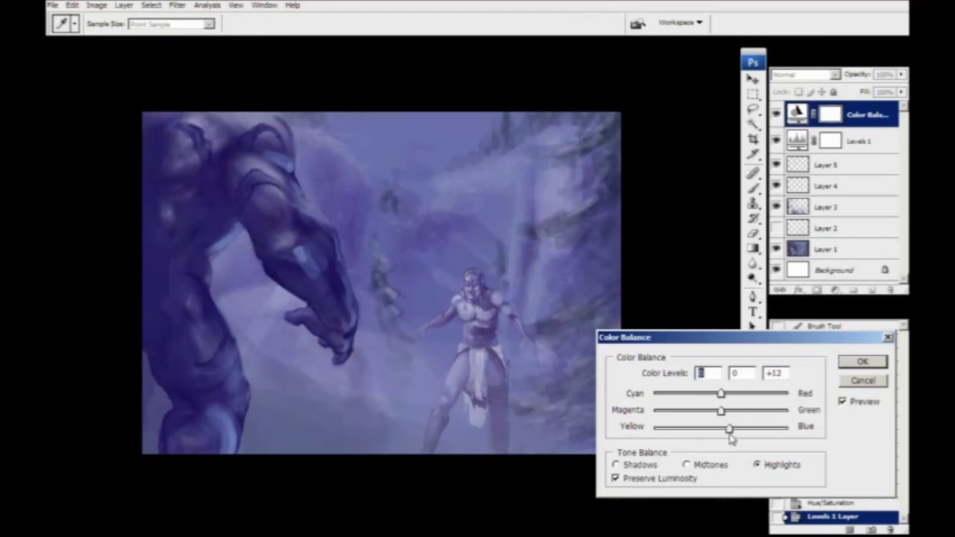
{"action": "left_click_drag", "start_coordinate": [720, 395], "coordinate": [720, 416]}
{"action": "left_click", "coordinate": [861, 362]}
Add a Hue/Saturation adjustment layer on top with the saturation reduced to -18.
{"action": "left_click", "coordinate": [843, 290]}
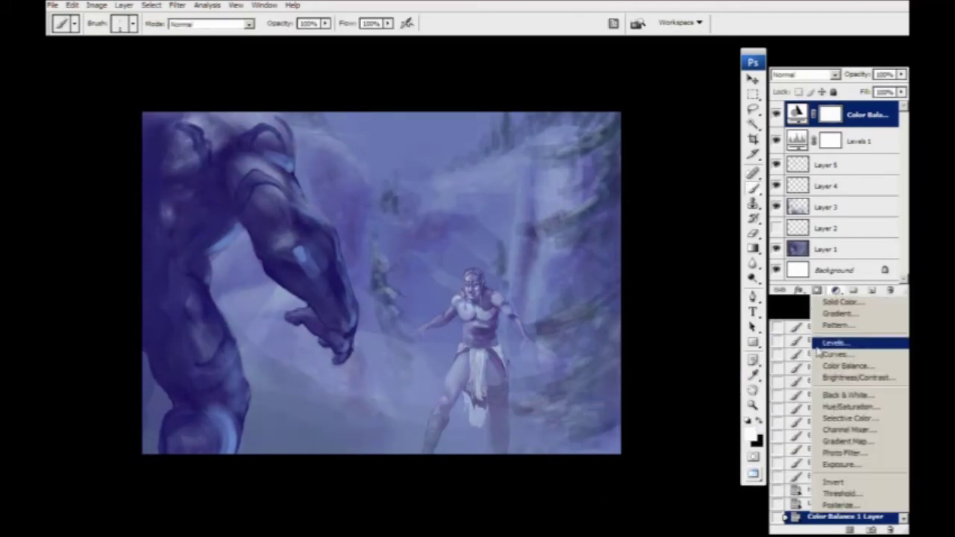
{"action": "left_click", "coordinate": [832, 409]}
{"action": "mouse_move", "coordinate": [696, 437]}
{"action": "left_mouse_down"}
{"action": "mouse_move", "coordinate": [707, 438]}
{"action": "mouse_move", "coordinate": [693, 438]}
{"action": "left_mouse_up"}
{"action": "left_click", "coordinate": [822, 366]}
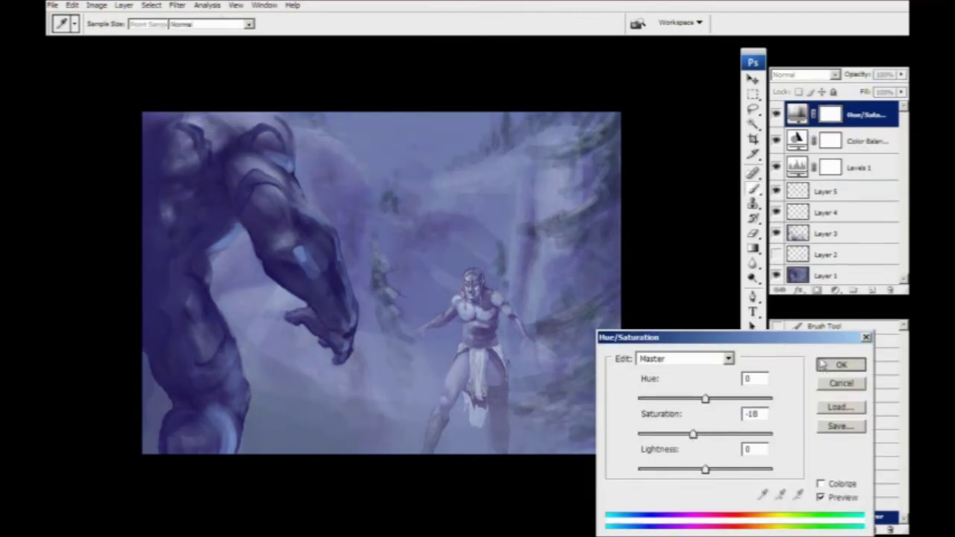
Duplicate Layer 1 and merge the copy with all the layers above it into a single layer.
{"action": "left_click_drag", "start_coordinate": [904, 240], "coordinate": [906, 262]}
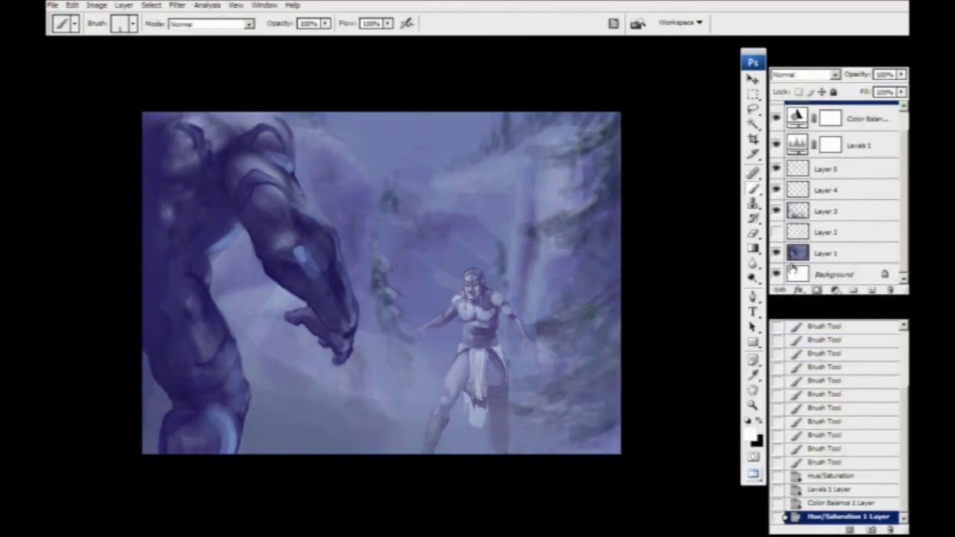
{"action": "left_click_drag", "start_coordinate": [835, 255], "coordinate": [869, 290]}
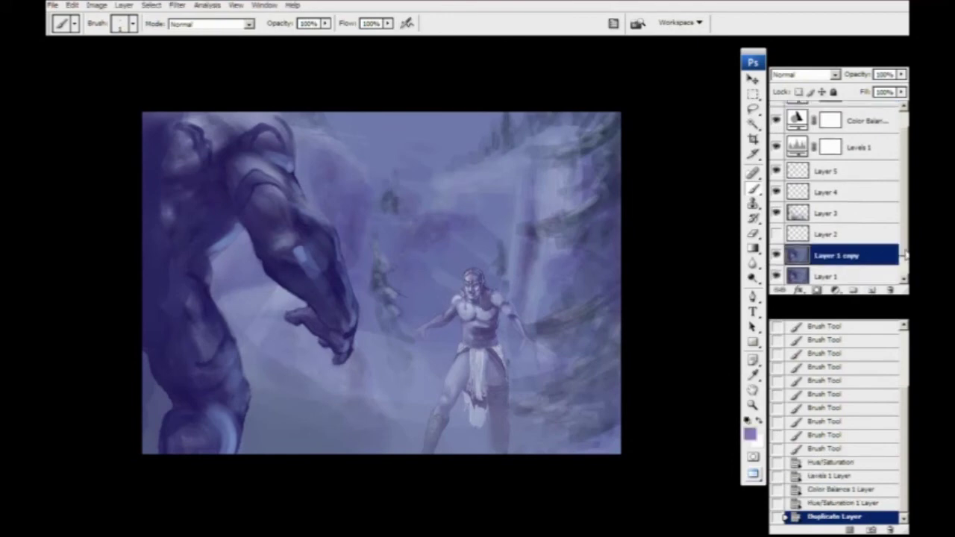
{"action": "left_click_drag", "start_coordinate": [904, 258], "coordinate": [904, 217]}
{"action": "left_click", "coordinate": [841, 117], "text": "shift"}
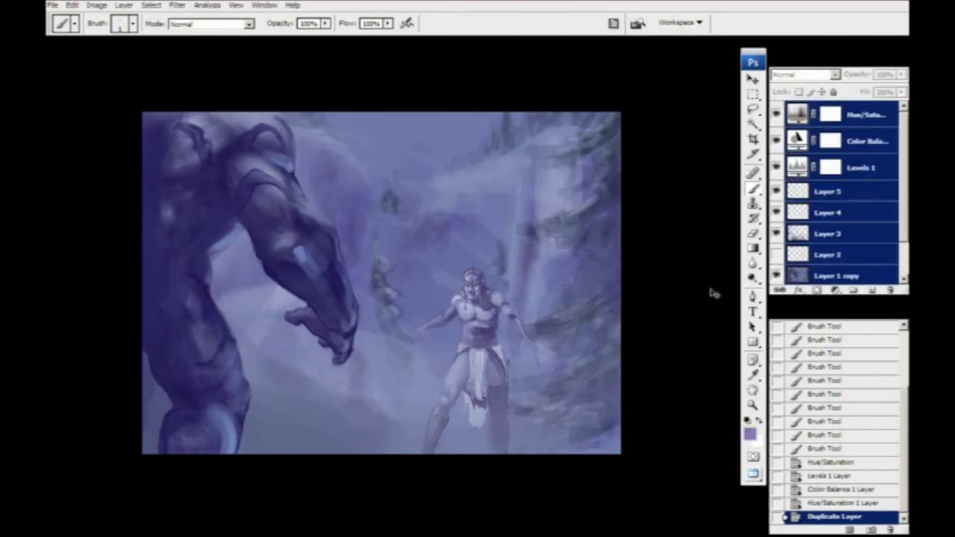
{"action": "key", "text": "ctrl+e"}
Flip the canvas horizontally, hide the merged layer to expose the original painting, and fit the image to the screen.
{"action": "key", "text": "ctrl+shift+h"}
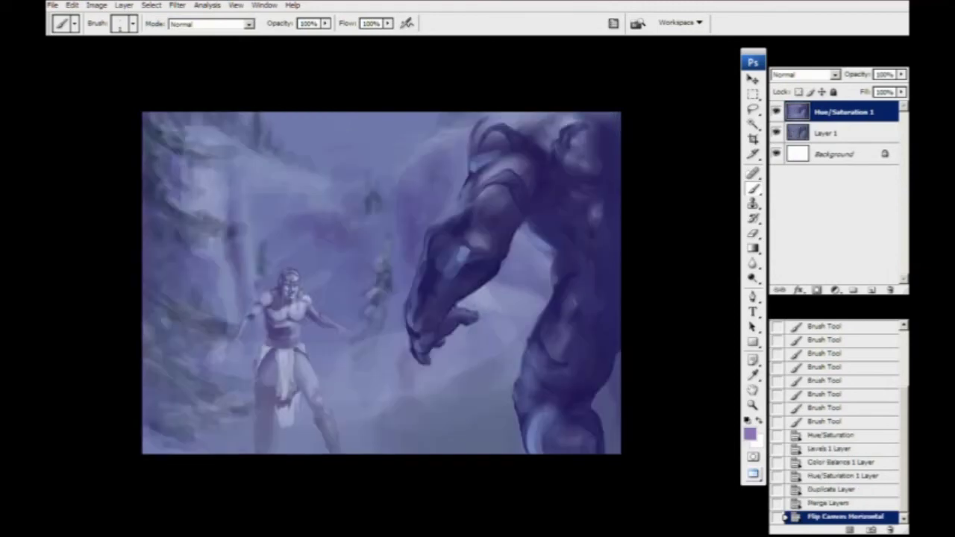
{"action": "left_click", "coordinate": [776, 113]}
{"action": "left_click_drag", "start_coordinate": [219, 458], "coordinate": [211, 448]}
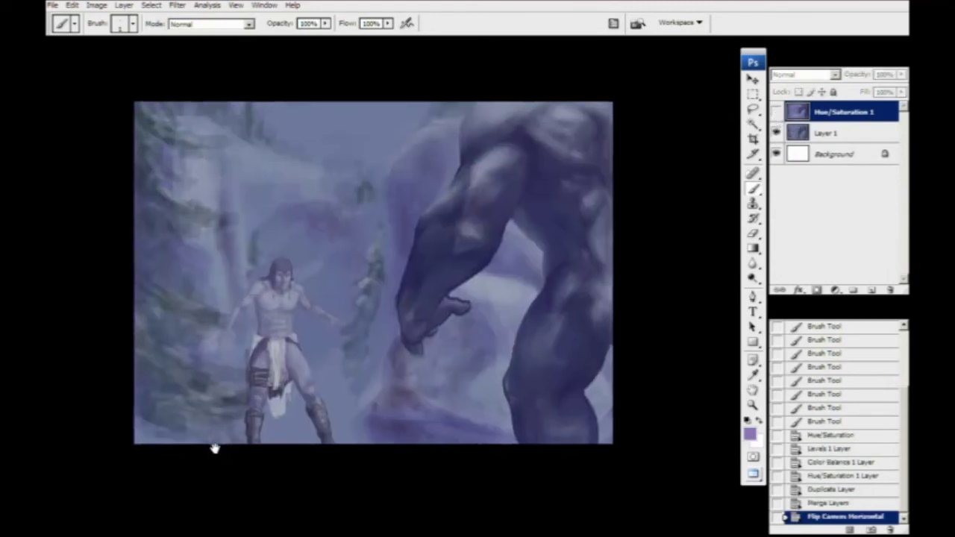
{"action": "key", "text": "Tab"}
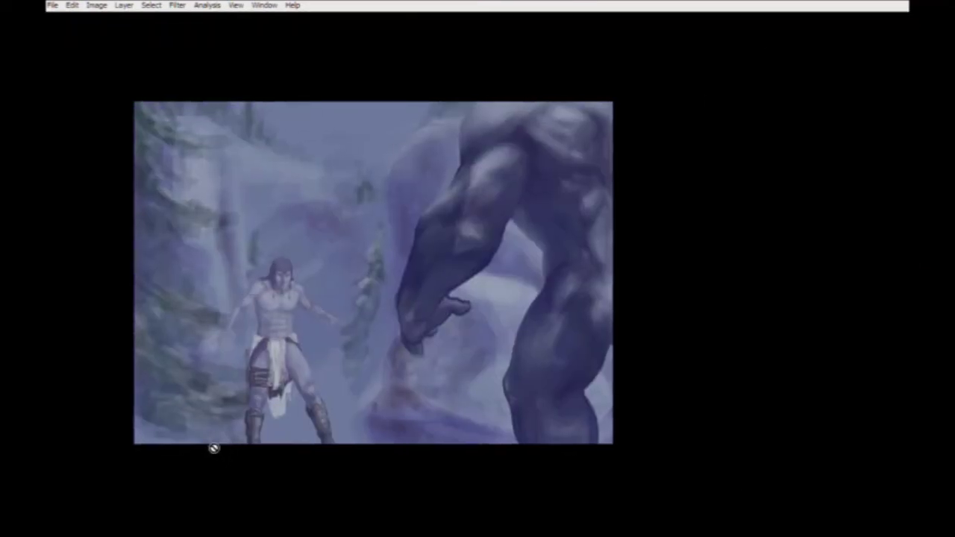
{"action": "key", "text": "Tab"}
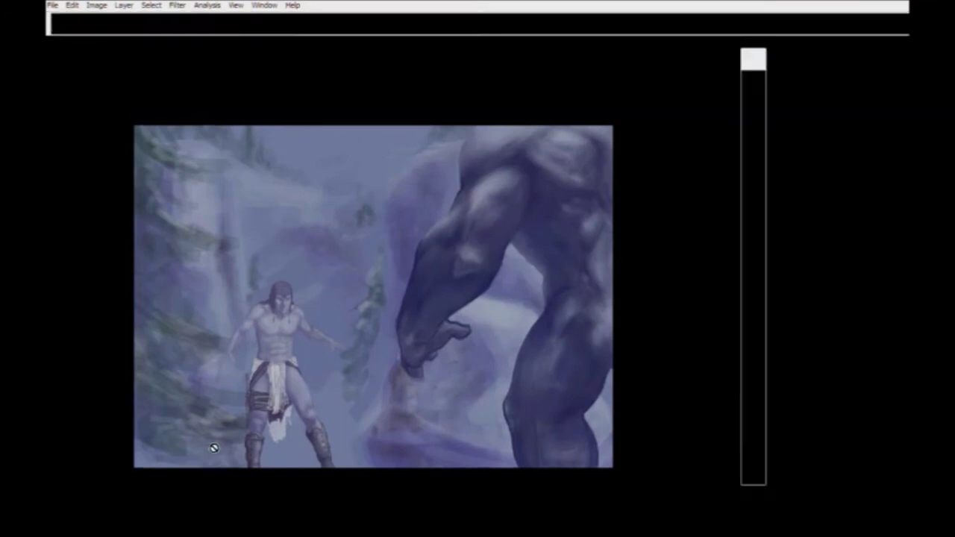
{"action": "key", "text": "ctrl+0"}
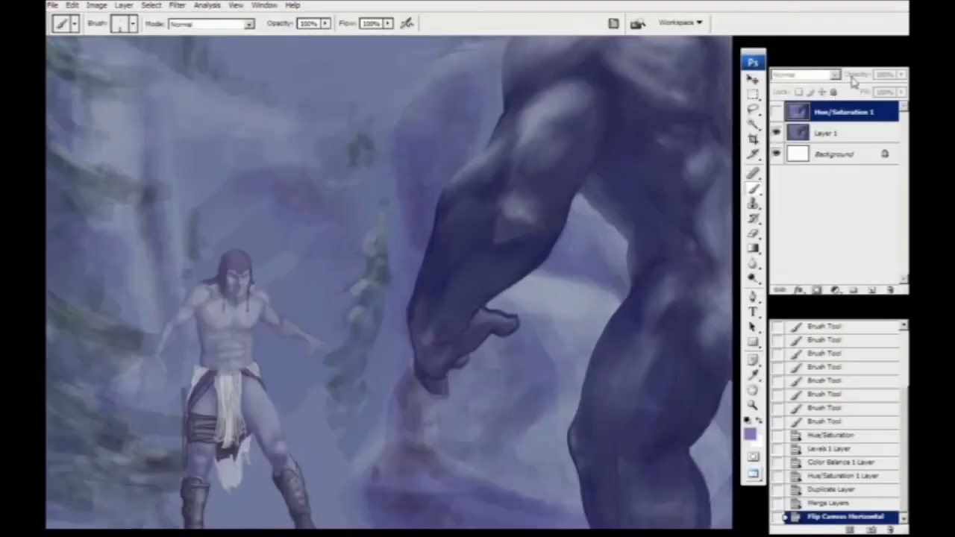
Load the colour comics workspace and switch back to the comics workspace to reset the panel layout.
{"action": "key", "text": "shift+Tab"}
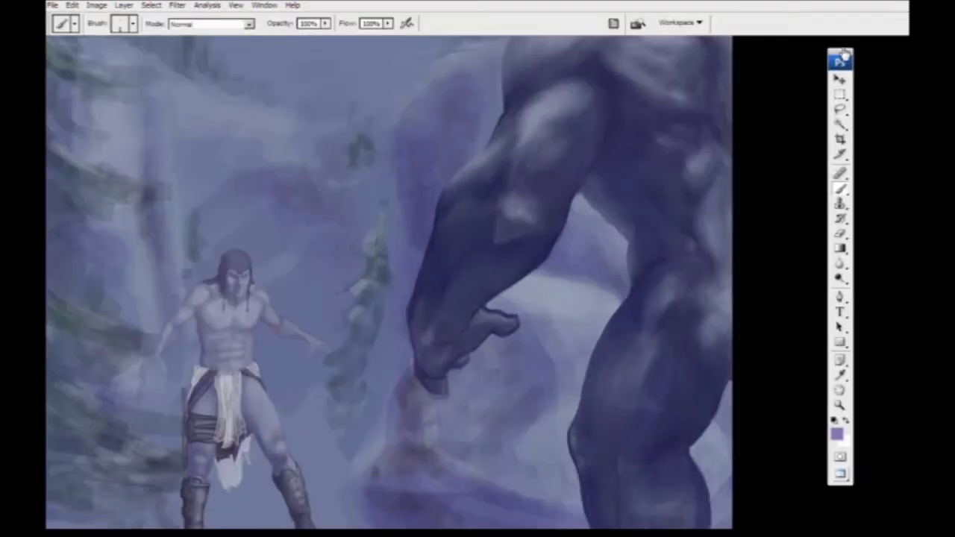
{"action": "left_click", "coordinate": [692, 24]}
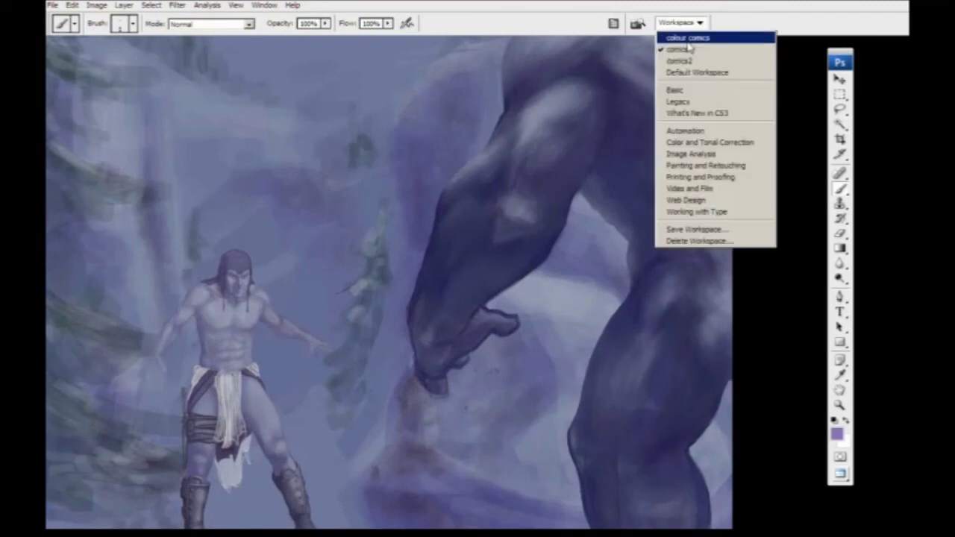
{"action": "left_click", "coordinate": [688, 41]}
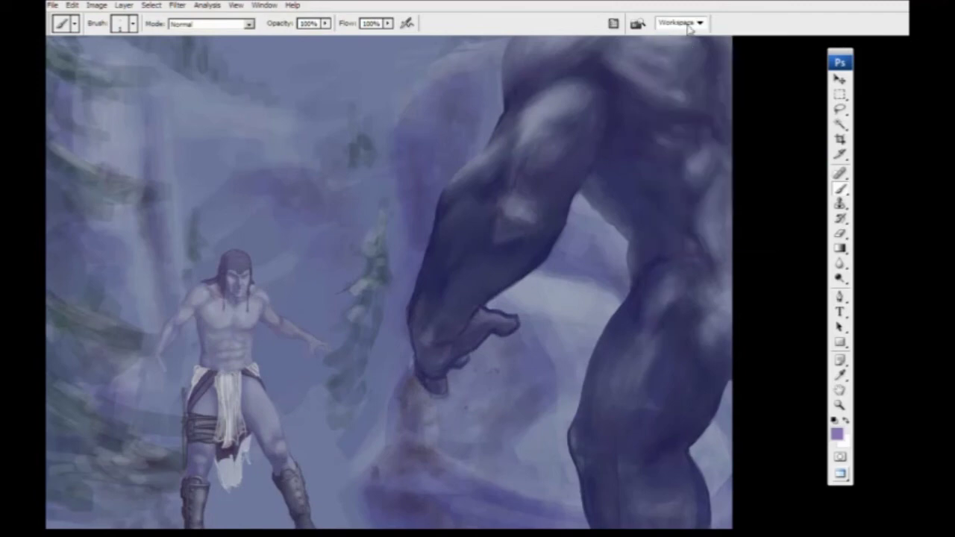
{"action": "left_click", "coordinate": [687, 24]}
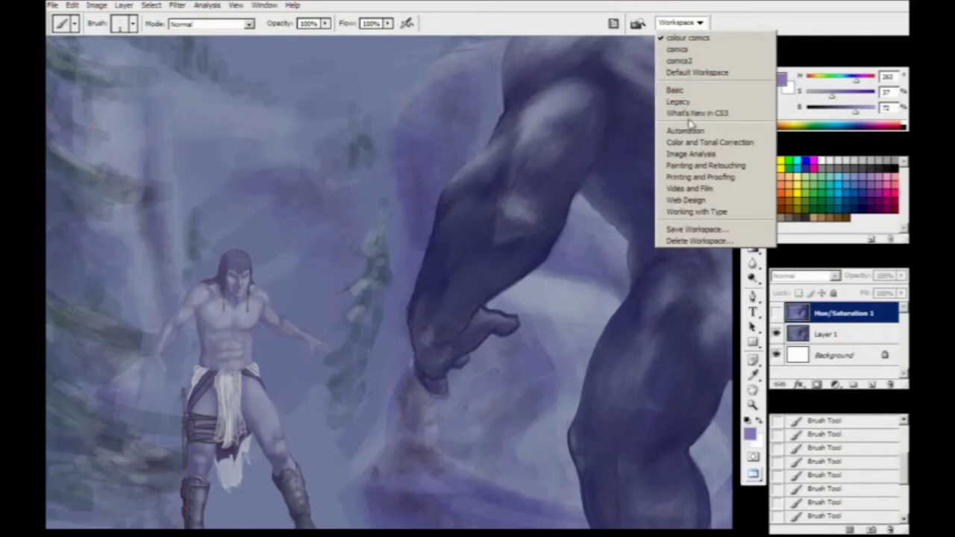
{"action": "left_click", "coordinate": [678, 62]}
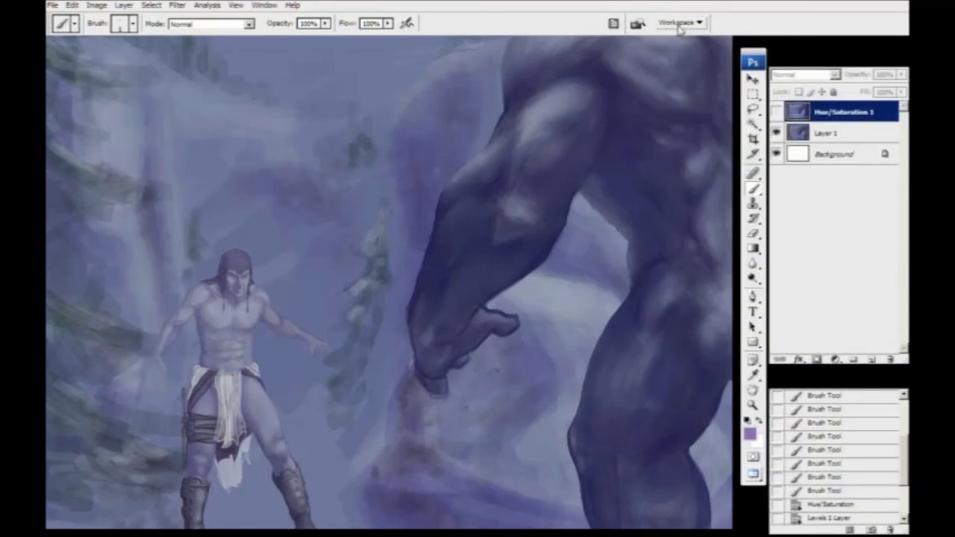
Try the comics2 workspace with its menu and shortcut changes, and return to the comics workspace.
{"action": "left_click", "coordinate": [678, 24]}
{"action": "left_click", "coordinate": [680, 62]}
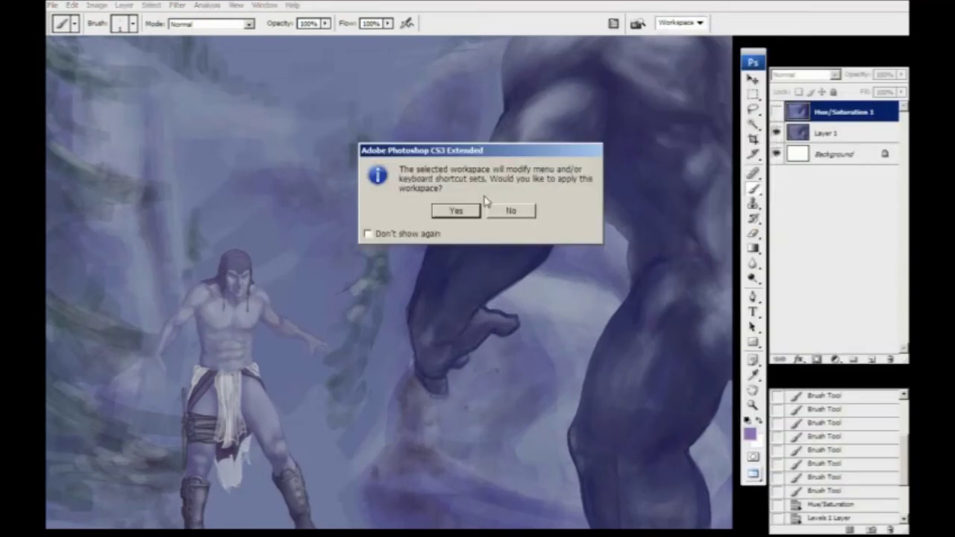
{"action": "left_click", "coordinate": [463, 214]}
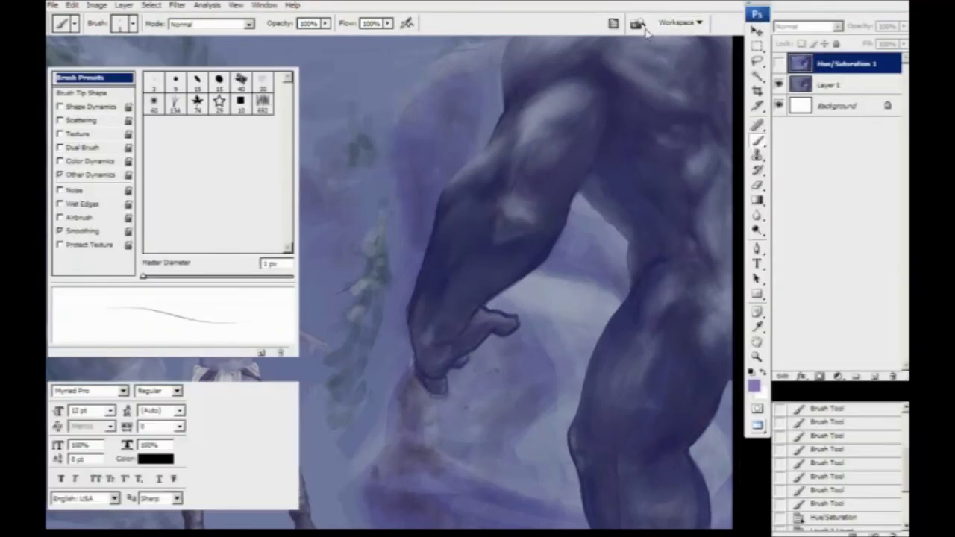
{"action": "left_click", "coordinate": [676, 23]}
{"action": "left_click", "coordinate": [686, 47]}
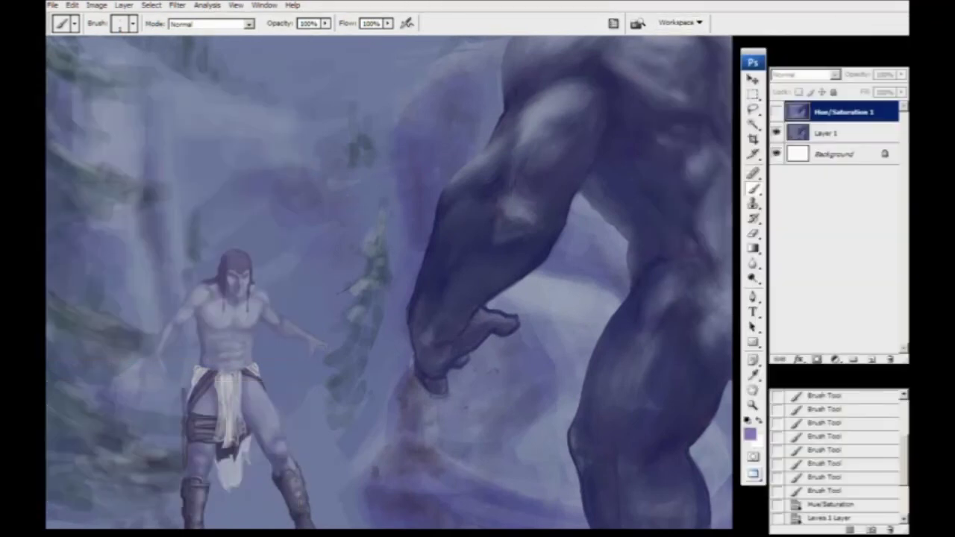
Show the painting in standard screen mode with the panels hidden and its document window maximized.
{"action": "key", "text": "f"}
{"action": "key", "text": "f"}
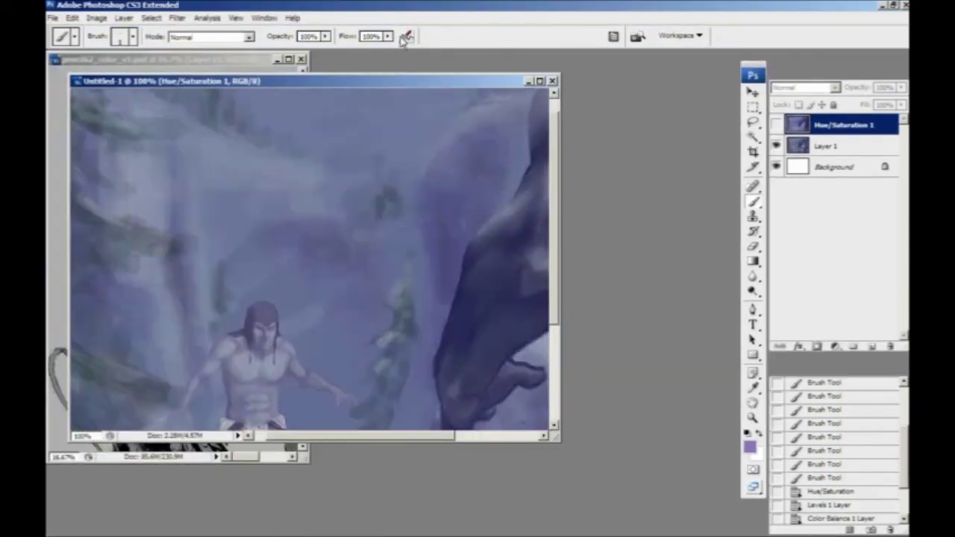
{"action": "key", "text": "shift+Tab"}
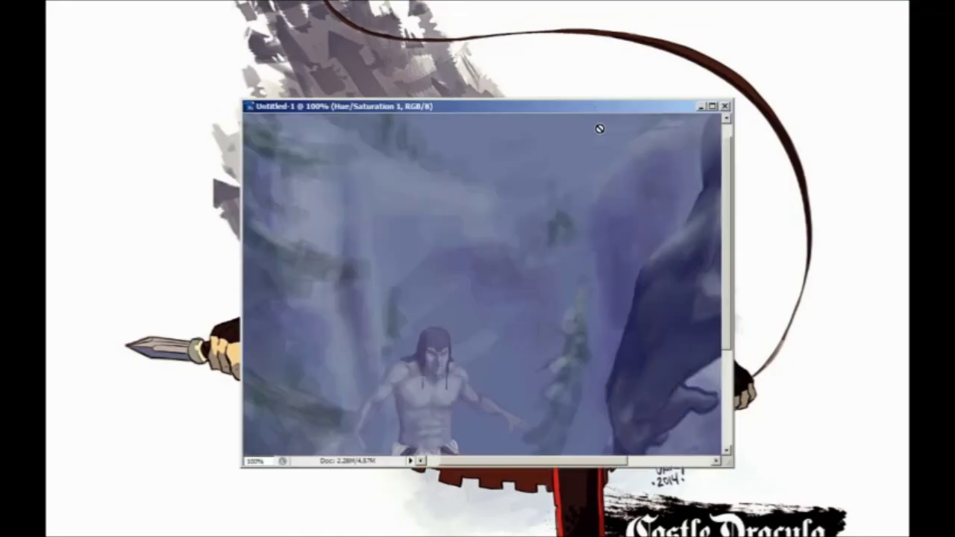
{"action": "double_click", "coordinate": [617, 110]}
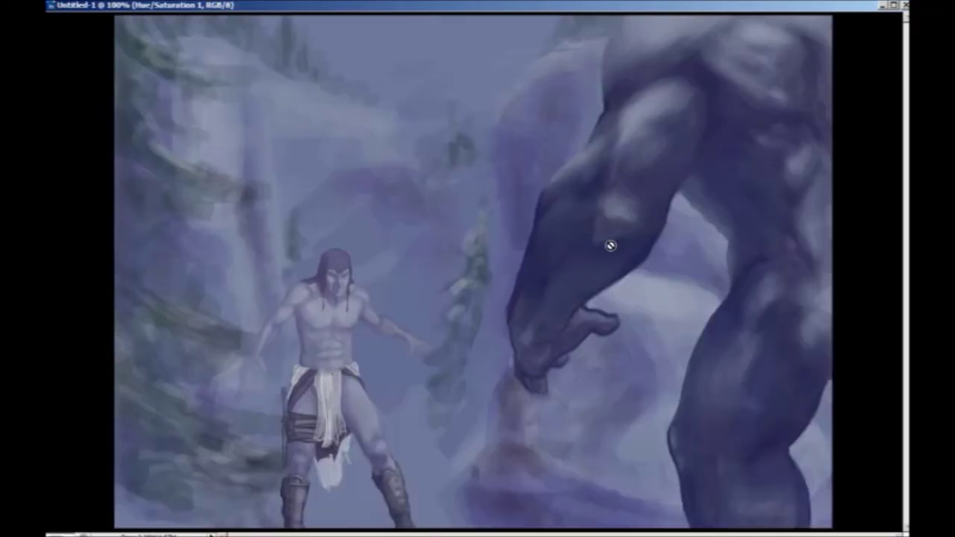
Show the painting in full screen mode on black, without the document window frame.
{"action": "key", "text": "f"}
{"action": "mouse_move", "coordinate": [617, 265]}
{"action": "left_mouse_down"}
{"action": "mouse_move", "coordinate": [604, 257]}
{"action": "mouse_move", "coordinate": [601, 265]}
{"action": "left_mouse_up"}
{"action": "key", "text": "r"}
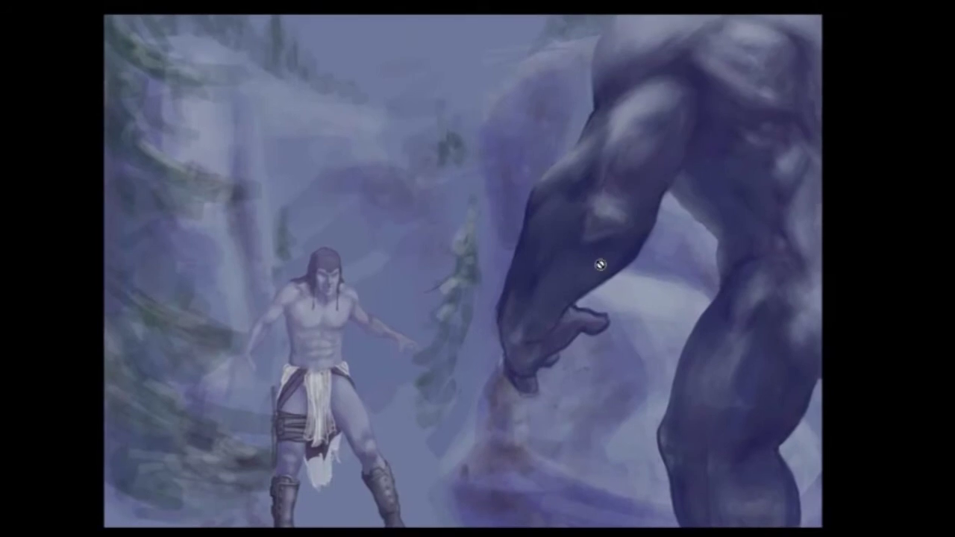
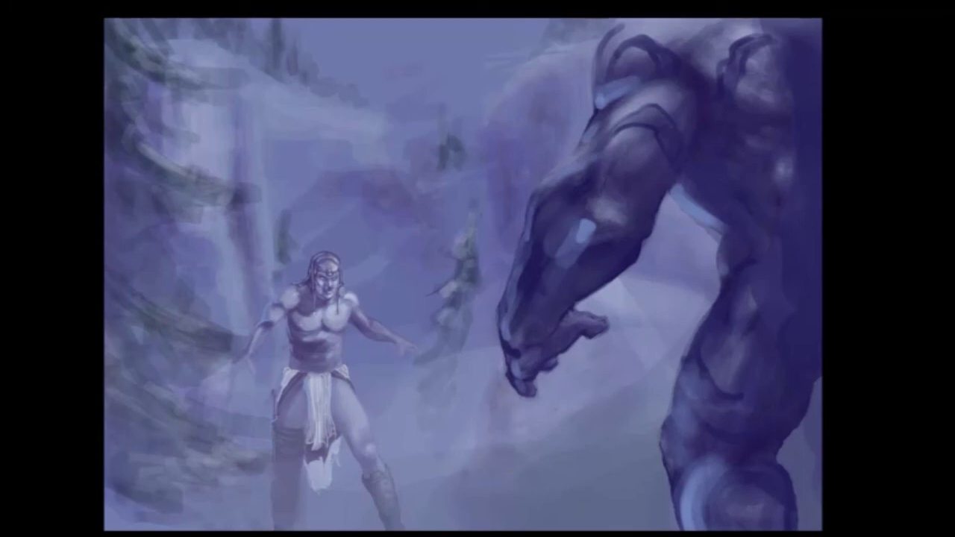
Outline the large foreground creature's silhouette, from its shoulder down the arm and around the leg, as a freehand lasso selection.
{"action": "left_click_drag", "start_coordinate": [553, 206], "coordinate": [570, 201]}
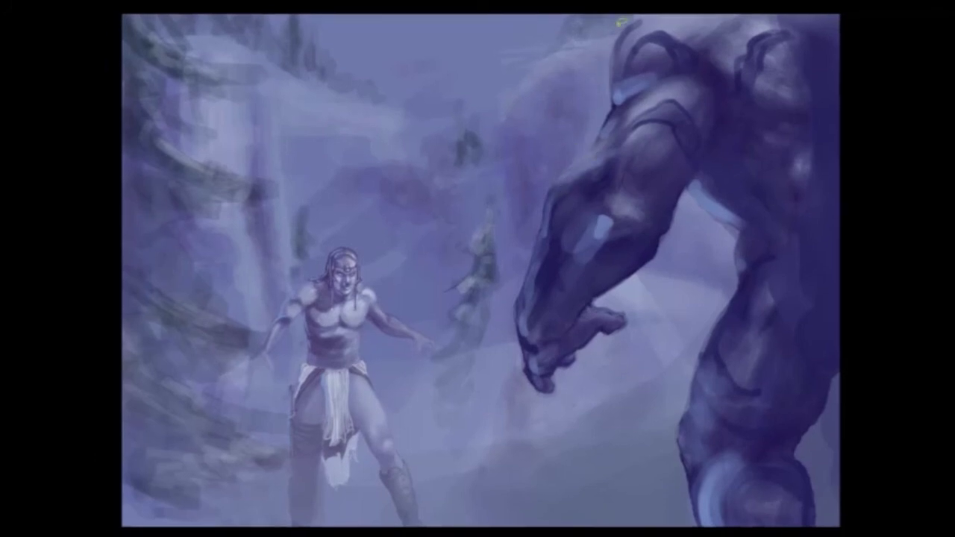
{"action": "mouse_move", "coordinate": [615, 52]}
{"action": "left_mouse_down"}
{"action": "mouse_move", "coordinate": [614, 106]}
{"action": "mouse_move", "coordinate": [595, 145]}
{"action": "mouse_move", "coordinate": [554, 182]}
{"action": "mouse_move", "coordinate": [518, 301]}
{"action": "mouse_move", "coordinate": [526, 345]}
{"action": "mouse_move", "coordinate": [521, 339]}
{"action": "mouse_move", "coordinate": [545, 384]}
{"action": "mouse_move", "coordinate": [582, 341]}
{"action": "mouse_move", "coordinate": [623, 320]}
{"action": "mouse_move", "coordinate": [596, 298]}
{"action": "mouse_move", "coordinate": [650, 257]}
{"action": "mouse_move", "coordinate": [693, 177]}
{"action": "left_mouse_up"}
{"action": "mouse_move", "coordinate": [739, 229]}
{"action": "left_mouse_down"}
{"action": "mouse_move", "coordinate": [744, 293]}
{"action": "mouse_move", "coordinate": [690, 395]}
{"action": "mouse_move", "coordinate": [683, 475]}
{"action": "mouse_move", "coordinate": [705, 527]}
{"action": "left_mouse_up"}
{"action": "mouse_move", "coordinate": [814, 516]}
{"action": "left_mouse_down"}
{"action": "mouse_move", "coordinate": [796, 464]}
{"action": "mouse_move", "coordinate": [839, 312]}
{"action": "mouse_move", "coordinate": [840, 15]}
{"action": "mouse_move", "coordinate": [640, 17]}
{"action": "left_mouse_up"}
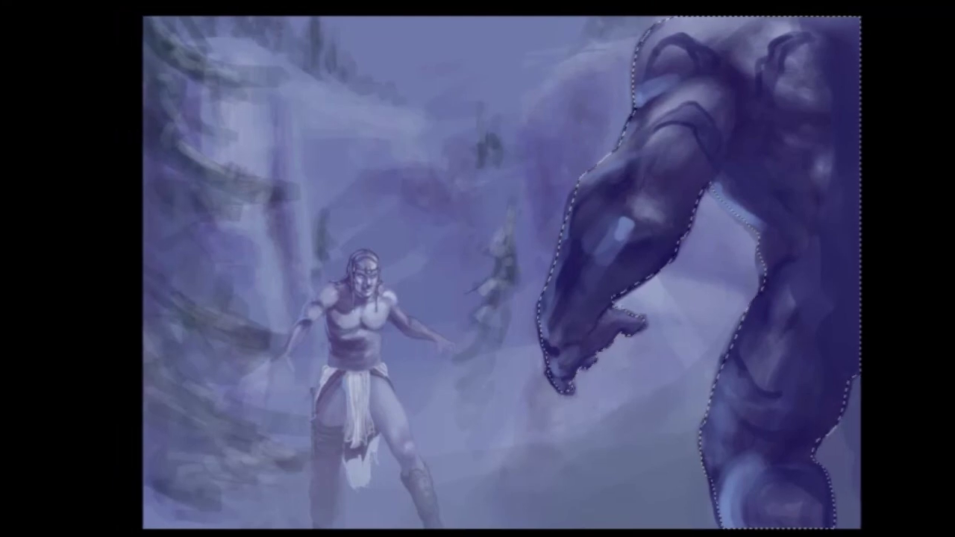
Invert the creature selection, pick the 15 px brush tip, and dab light blue snowflakes in the sky above the warrior.
{"action": "right_click", "coordinate": [483, 284]}
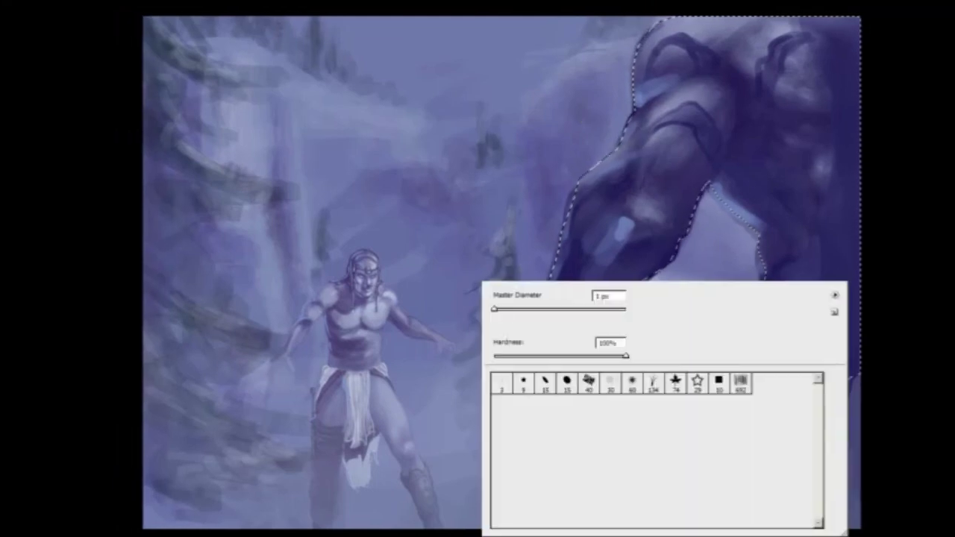
{"action": "left_click", "coordinate": [565, 384]}
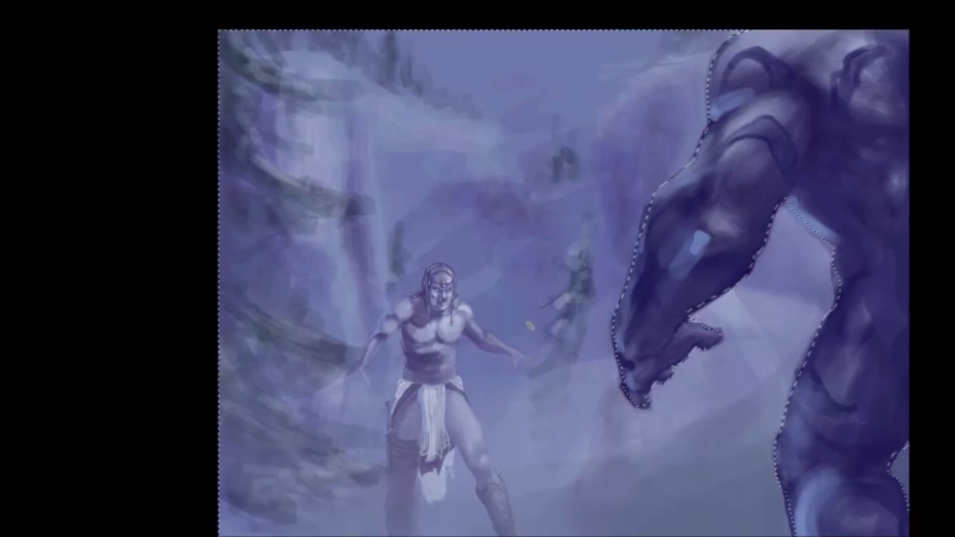
{"action": "left_click_drag", "start_coordinate": [471, 379], "coordinate": [459, 402]}
{"action": "left_click", "coordinate": [584, 211]}
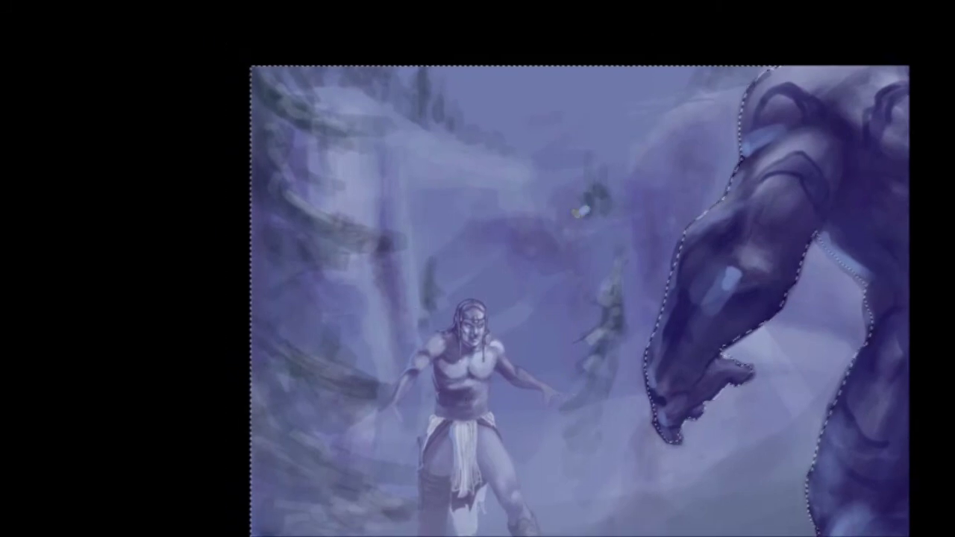
{"action": "left_click", "coordinate": [537, 215]}
{"action": "left_click", "coordinate": [582, 163]}
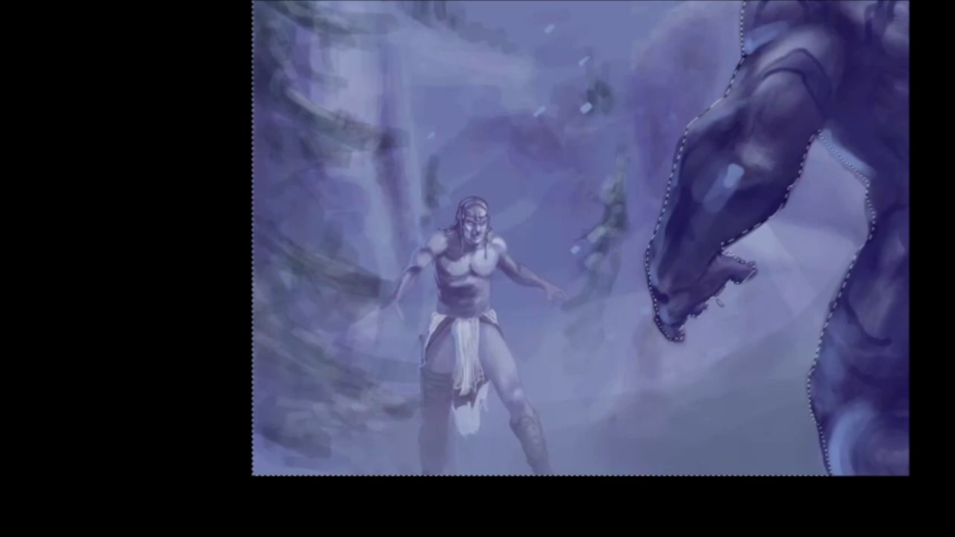
Dab light blue snowflakes over the snowy ground between the warrior and the creature, below its hand and beside its leg.
{"action": "left_click", "coordinate": [792, 213]}
{"action": "left_click", "coordinate": [823, 227]}
{"action": "left_click", "coordinate": [787, 336]}
{"action": "left_click", "coordinate": [778, 390]}
{"action": "left_click", "coordinate": [794, 422]}
{"action": "left_click", "coordinate": [744, 453]}
{"action": "left_click", "coordinate": [744, 436]}
{"action": "left_click", "coordinate": [677, 472]}
{"action": "left_click", "coordinate": [699, 430]}
{"action": "left_click", "coordinate": [704, 377]}
{"action": "left_click", "coordinate": [608, 431]}
{"action": "left_click", "coordinate": [622, 405]}
{"action": "left_click", "coordinate": [610, 336]}
{"action": "left_click", "coordinate": [529, 448]}
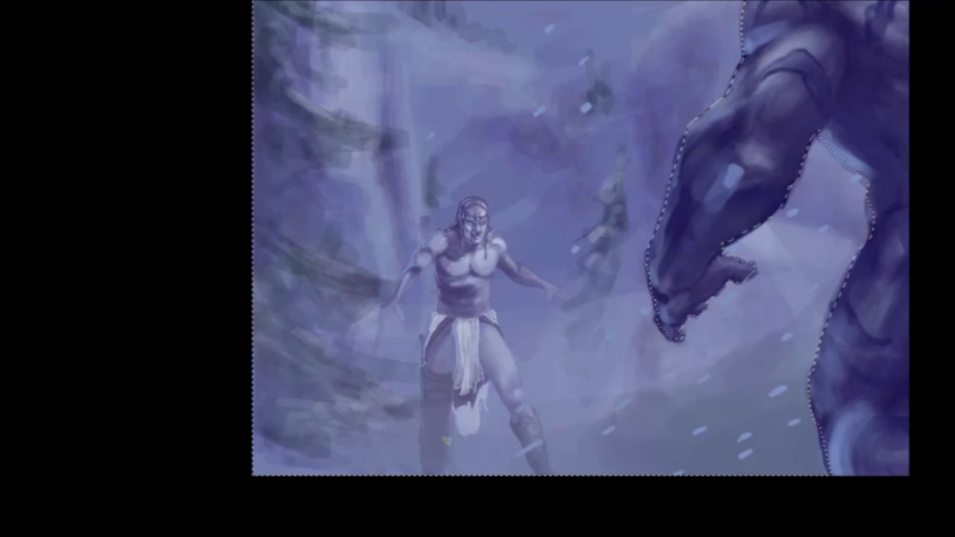
Paint slanted light blue snow streaks across the warrior's legs and arms and scatter snowflakes over the trees behind him.
{"action": "mouse_move", "coordinate": [453, 390]}
{"action": "left_mouse_down"}
{"action": "mouse_move", "coordinate": [421, 406]}
{"action": "mouse_move", "coordinate": [422, 389]}
{"action": "left_mouse_up"}
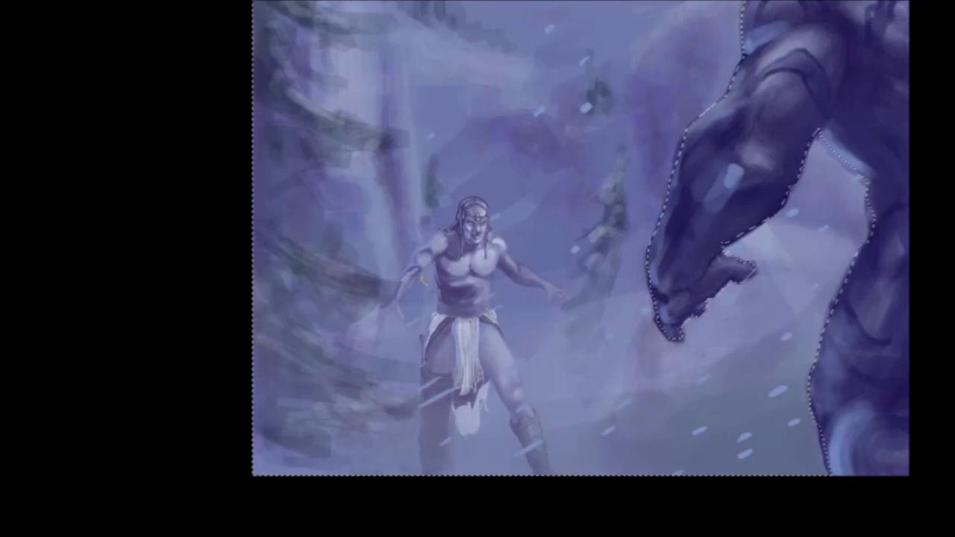
{"action": "left_click_drag", "start_coordinate": [564, 280], "coordinate": [552, 289]}
{"action": "mouse_move", "coordinate": [322, 365]}
{"action": "left_mouse_down"}
{"action": "mouse_move", "coordinate": [316, 419]}
{"action": "mouse_move", "coordinate": [341, 306]}
{"action": "left_mouse_up"}
{"action": "left_click", "coordinate": [340, 317]}
{"action": "left_click", "coordinate": [292, 378]}
{"action": "left_click", "coordinate": [381, 365]}
{"action": "left_click", "coordinate": [326, 388]}
{"action": "left_click_drag", "start_coordinate": [356, 223], "coordinate": [333, 337]}
{"action": "left_click", "coordinate": [343, 263]}
{"action": "left_click", "coordinate": [336, 218]}
{"action": "left_click", "coordinate": [329, 174]}
Add more snowflakes over the lower trees, the warrior's legs and the background strip behind the creature's leg.
{"action": "left_click_drag", "start_coordinate": [336, 175], "coordinate": [306, 253]}
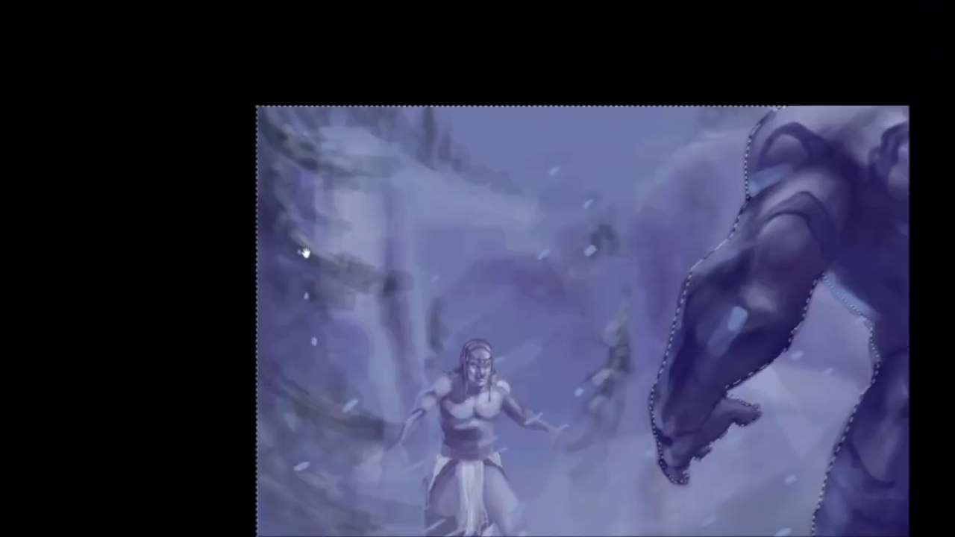
{"action": "scroll", "coordinate": [388, 270], "scroll_direction": "down", "scroll_amount": 5}
{"action": "scroll", "coordinate": [473, 366], "scroll_direction": "down", "scroll_amount": 2}
{"action": "scroll", "coordinate": [473, 366], "scroll_direction": "left", "scroll_amount": 2}
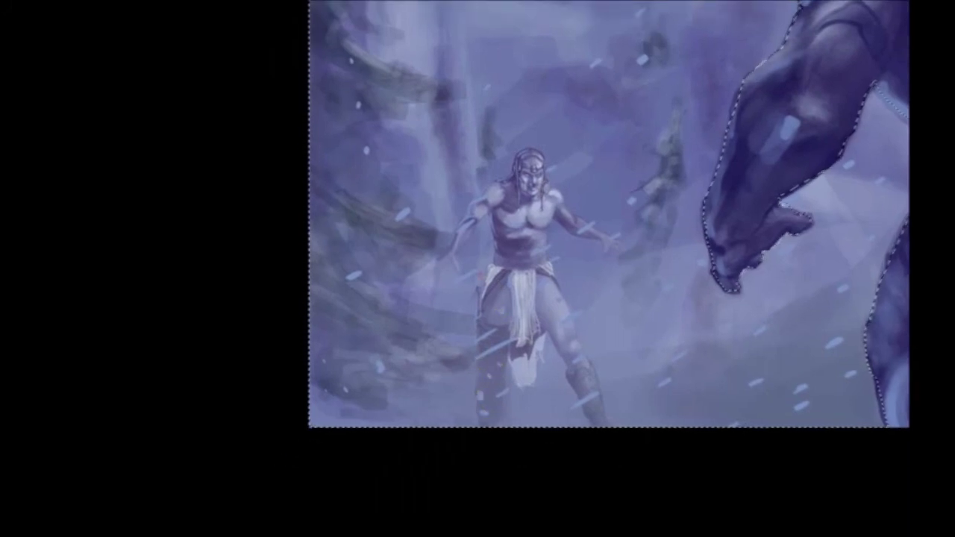
{"action": "left_click_drag", "start_coordinate": [547, 240], "coordinate": [400, 305]}
{"action": "left_click_drag", "start_coordinate": [672, 274], "coordinate": [573, 332]}
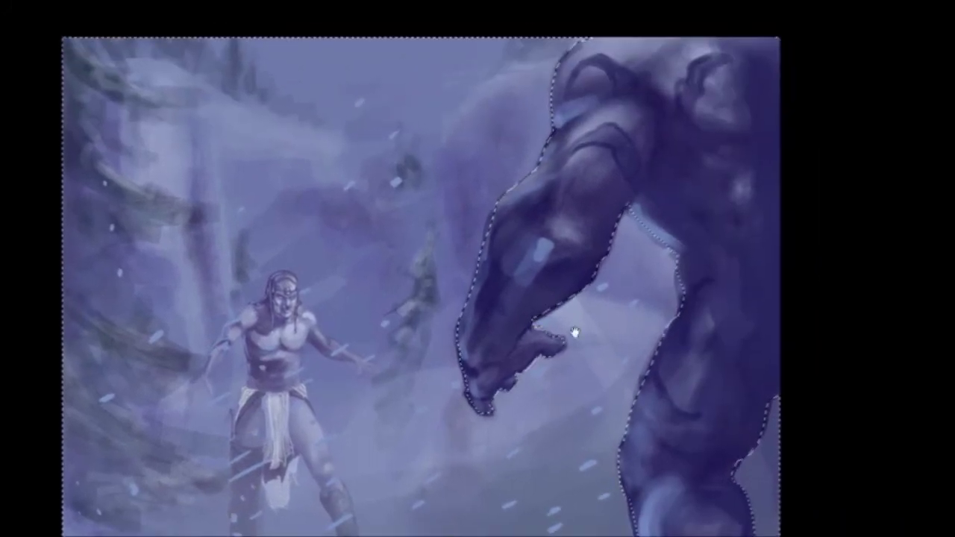
{"action": "left_click_drag", "start_coordinate": [515, 417], "coordinate": [534, 382]}
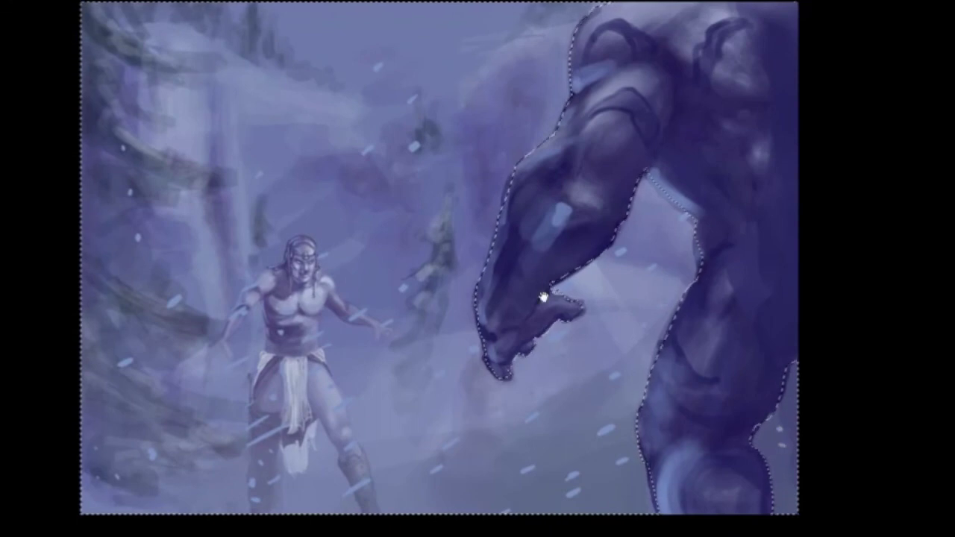
{"action": "left_click_drag", "start_coordinate": [543, 297], "coordinate": [547, 423]}
{"action": "mouse_move", "coordinate": [406, 395]}
{"action": "left_mouse_down"}
{"action": "mouse_move", "coordinate": [384, 401]}
{"action": "mouse_move", "coordinate": [445, 305]}
{"action": "left_mouse_up"}
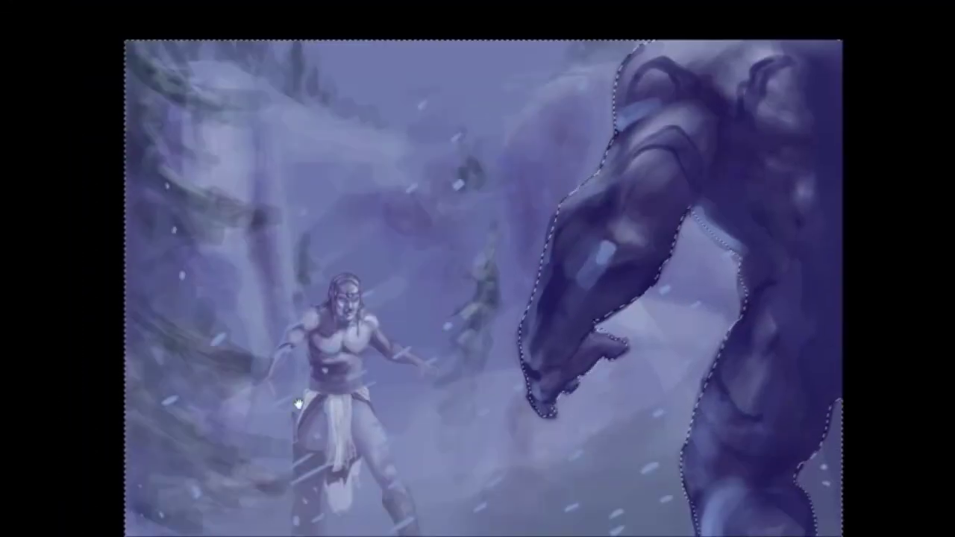
{"action": "left_click_drag", "start_coordinate": [298, 405], "coordinate": [387, 314]}
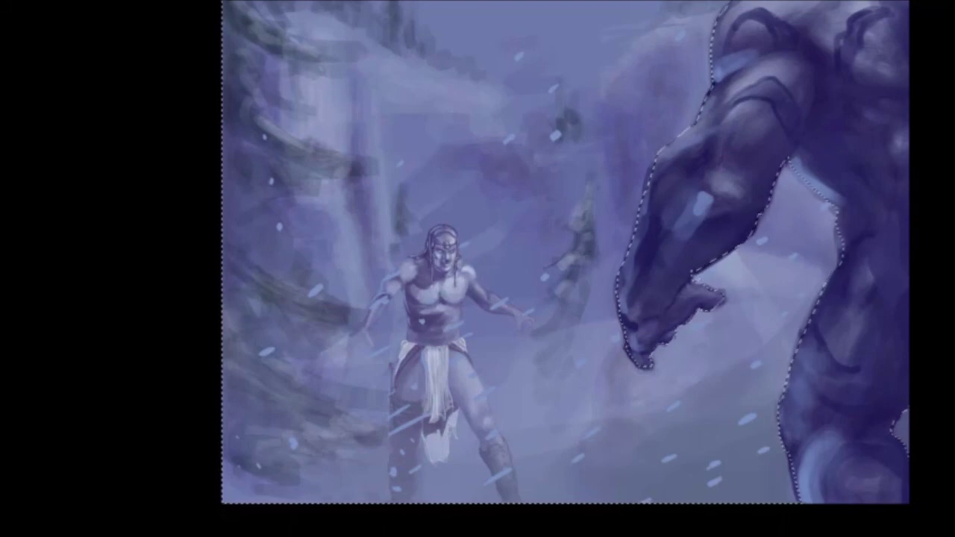
Set the foreground colour to a lighter, more cyan blue for the next snowflakes.
{"action": "key", "text": "n"}
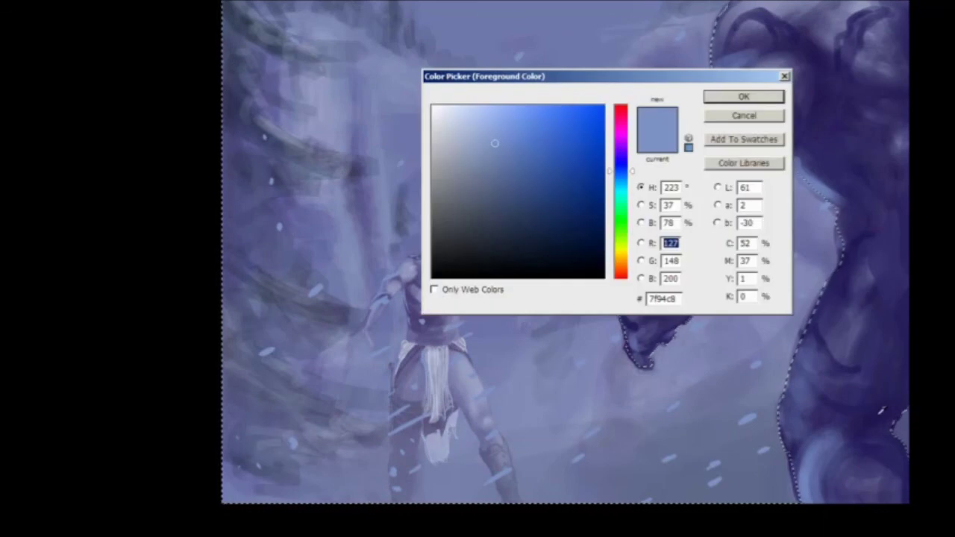
{"action": "left_click", "coordinate": [620, 179]}
{"action": "left_click", "coordinate": [485, 131]}
{"action": "key", "text": "Return"}
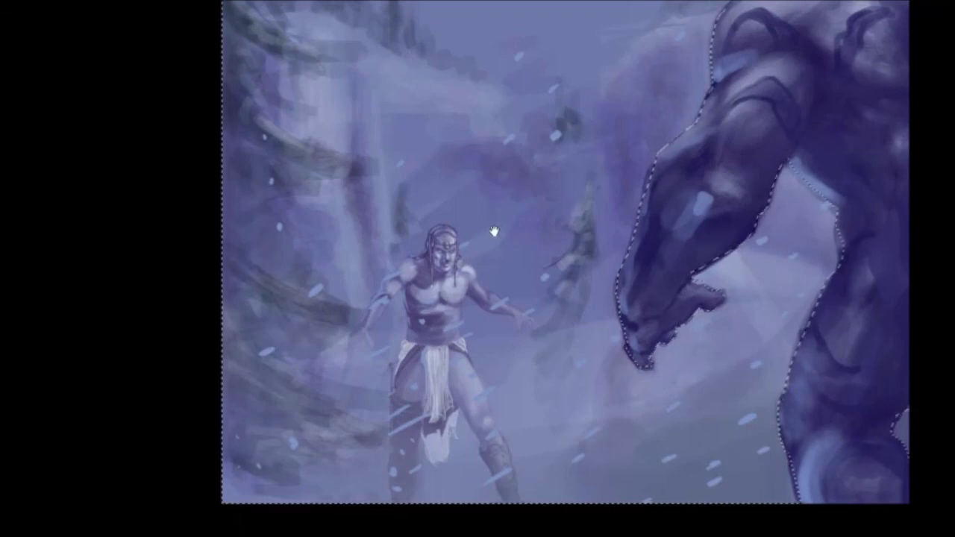
Dab small paler blue snowflakes on and around the warrior and across the sky and treetops.
{"action": "left_click_drag", "start_coordinate": [493, 231], "coordinate": [483, 226]}
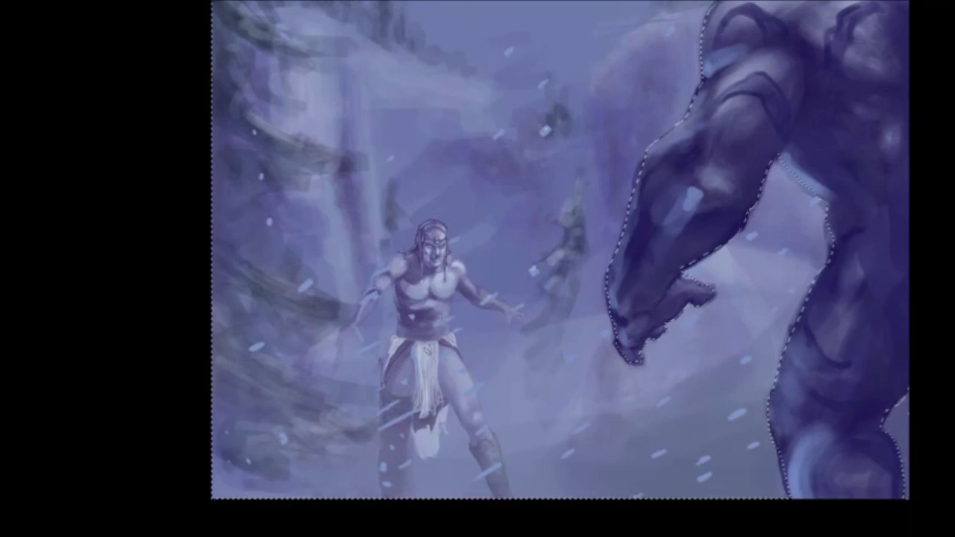
{"action": "left_click_drag", "start_coordinate": [467, 324], "coordinate": [517, 285]}
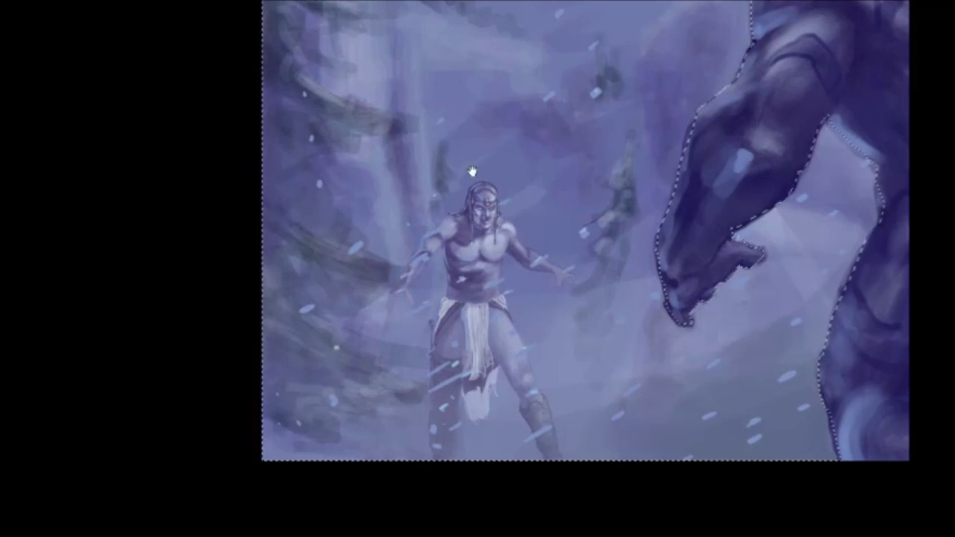
{"action": "left_click_drag", "start_coordinate": [471, 172], "coordinate": [401, 290]}
{"action": "left_click_drag", "start_coordinate": [406, 245], "coordinate": [435, 239]}
{"action": "left_click", "coordinate": [426, 229]}
{"action": "left_click", "coordinate": [413, 203]}
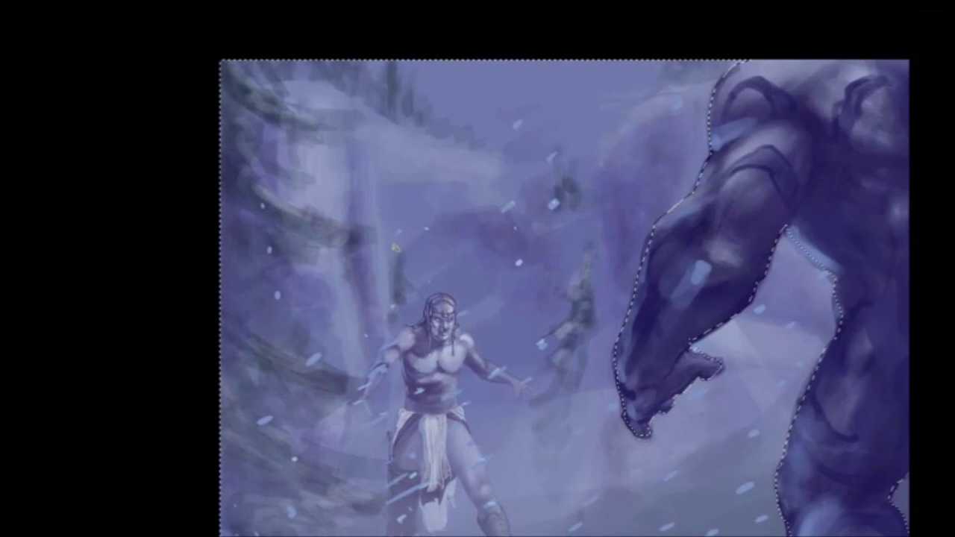
{"action": "left_click_drag", "start_coordinate": [505, 198], "coordinate": [467, 230]}
{"action": "left_click", "coordinate": [563, 158]}
{"action": "left_click", "coordinate": [550, 141]}
{"action": "left_click", "coordinate": [390, 188]}
{"action": "left_click", "coordinate": [352, 135]}
{"action": "left_click", "coordinate": [319, 134]}
Scatter further pale snowflakes over the ground beside the warrior and in the gap near the creature's arm.
{"action": "left_click_drag", "start_coordinate": [465, 371], "coordinate": [401, 284]}
{"action": "left_click", "coordinate": [521, 416]}
{"action": "left_click", "coordinate": [472, 389]}
{"action": "left_click", "coordinate": [455, 394]}
{"action": "left_click", "coordinate": [479, 453]}
{"action": "left_click", "coordinate": [481, 477]}
{"action": "left_click", "coordinate": [625, 366]}
{"action": "left_click", "coordinate": [676, 261]}
{"action": "left_click", "coordinate": [674, 238]}
{"action": "left_click_drag", "start_coordinate": [283, 392], "coordinate": [367, 454]}
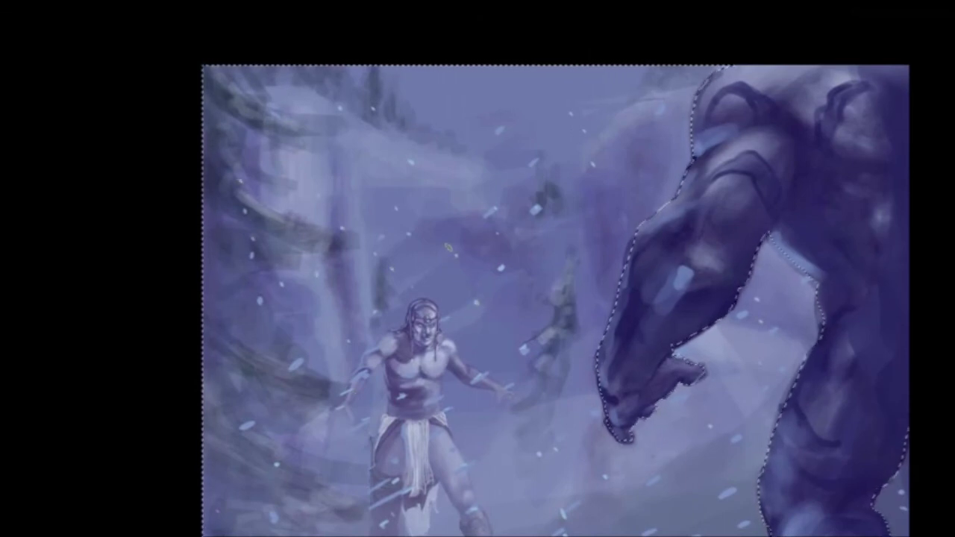
Clear the selection and show the zoomed-out painting in full screen mode with its menus and panels.
{"action": "key", "text": "ctrl+d"}
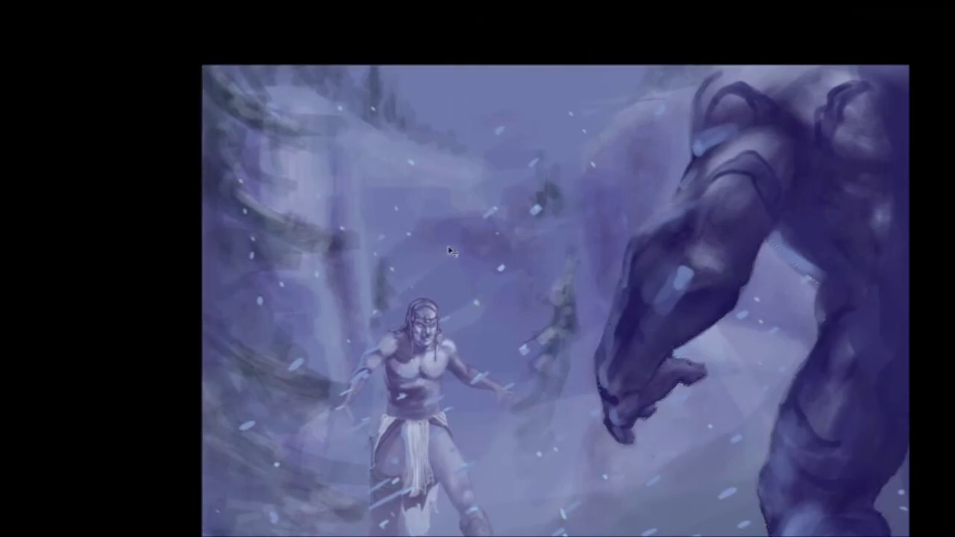
{"action": "key", "text": "ctrl+minus"}
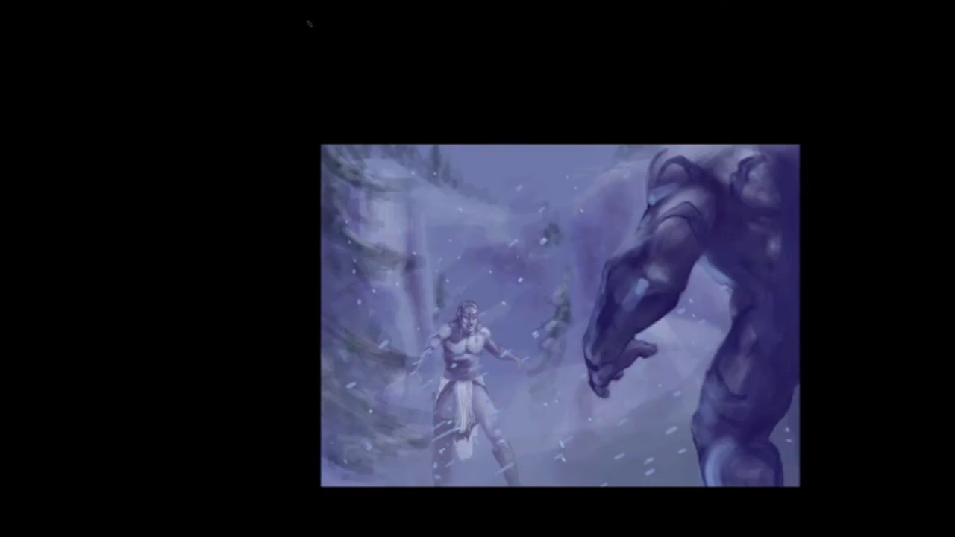
{"action": "key", "text": "f"}
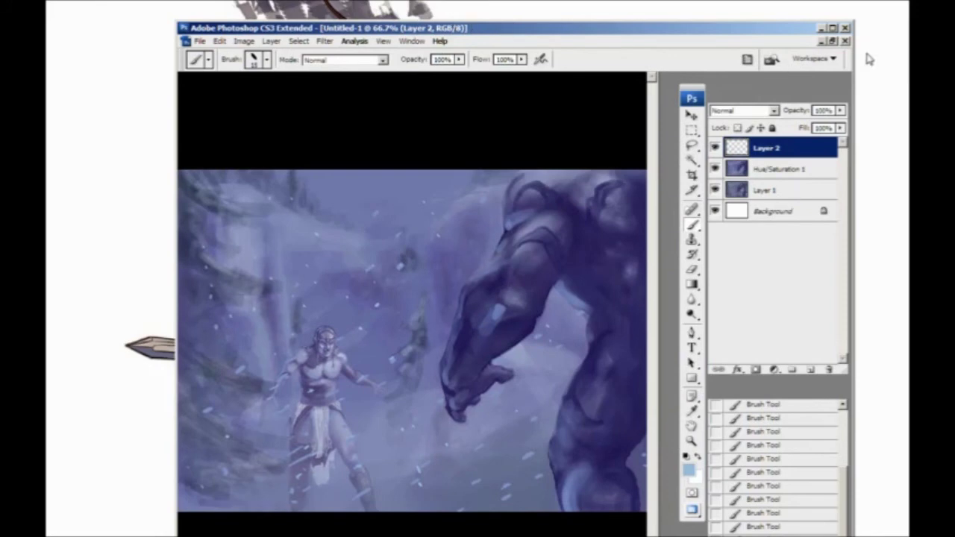
{"action": "left_click", "coordinate": [833, 29]}
{"action": "key", "text": "f"}
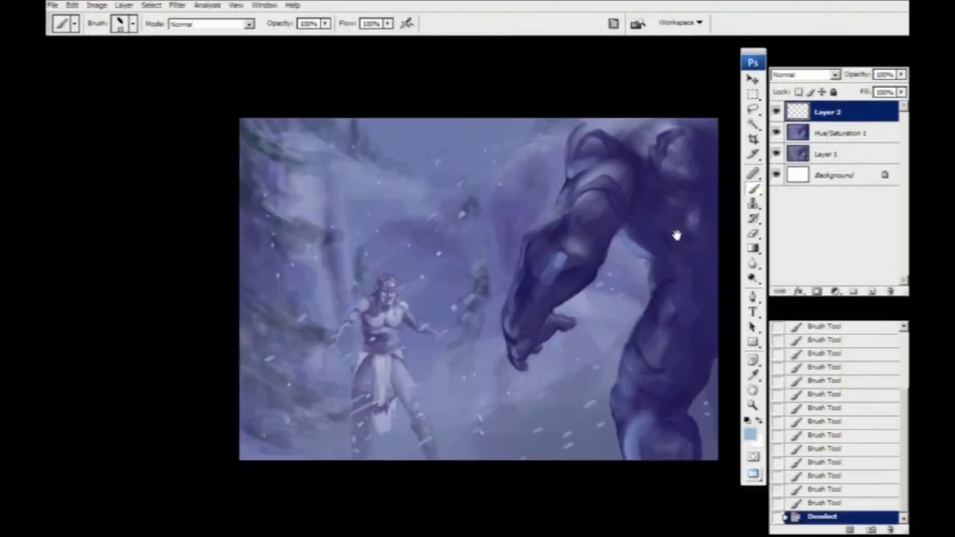
Duplicate the snow layer, Layer 2, and hide the original.
{"action": "left_click_drag", "start_coordinate": [675, 236], "coordinate": [576, 258]}
{"action": "left_click_drag", "start_coordinate": [841, 110], "coordinate": [871, 292]}
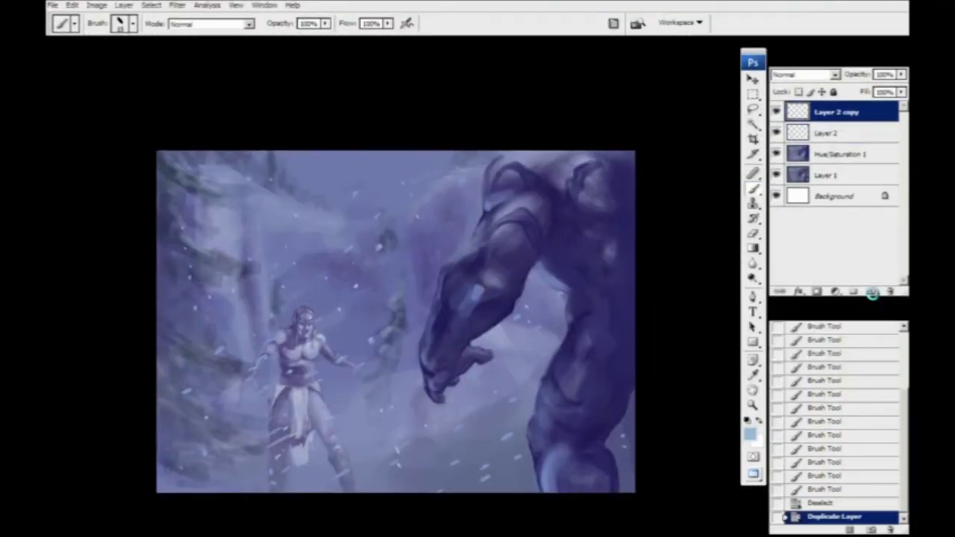
{"action": "left_click", "coordinate": [775, 133]}
Apply a Motion Blur at a shallow diagonal angle to Layer 2 copy to streak the snowflakes.
{"action": "left_click", "coordinate": [176, 5]}
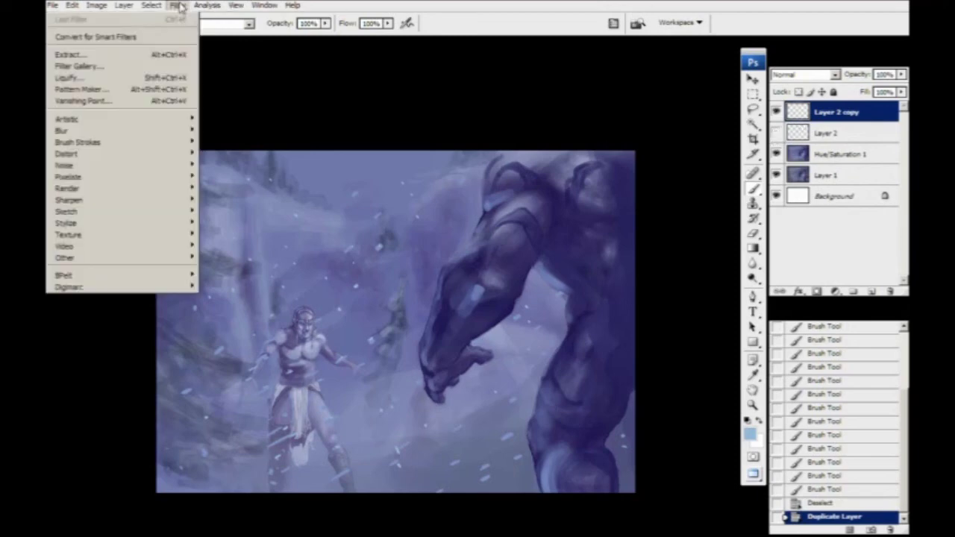
{"action": "mouse_move", "coordinate": [160, 131]}
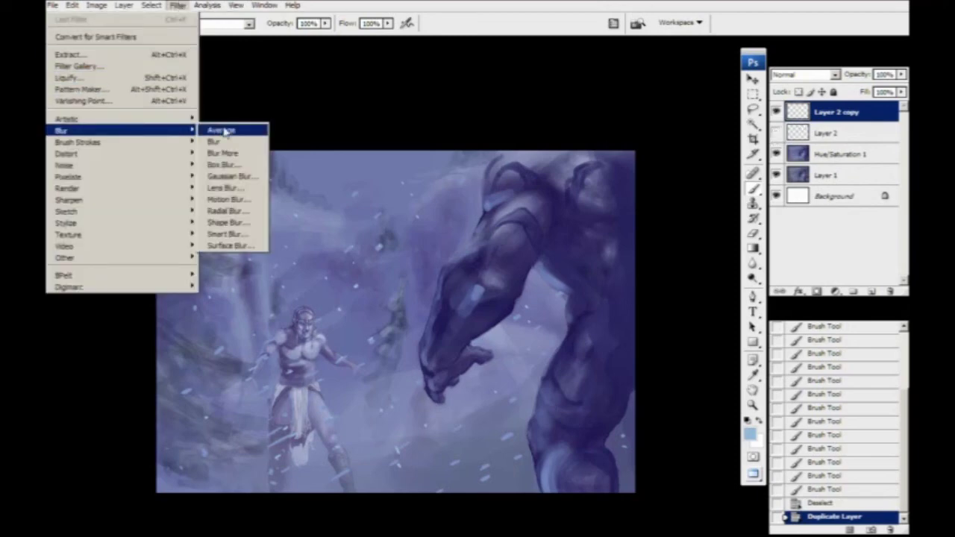
{"action": "left_click", "coordinate": [237, 202]}
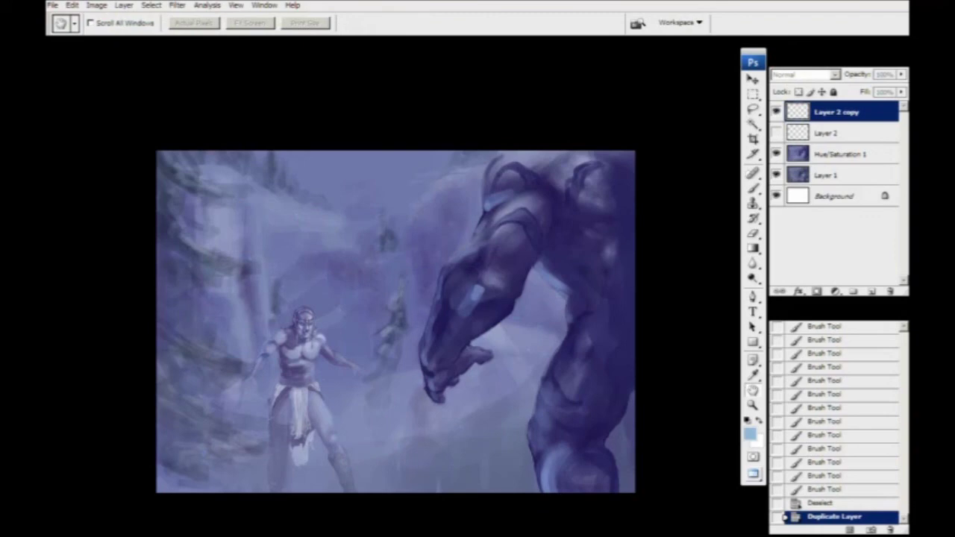
{"action": "mouse_move", "coordinate": [566, 332]}
{"action": "left_mouse_down"}
{"action": "mouse_move", "coordinate": [578, 325]}
{"action": "mouse_move", "coordinate": [565, 328]}
{"action": "left_mouse_up"}
{"action": "left_click", "coordinate": [465, 372]}
{"action": "left_click_drag", "start_coordinate": [472, 376], "coordinate": [478, 374]}
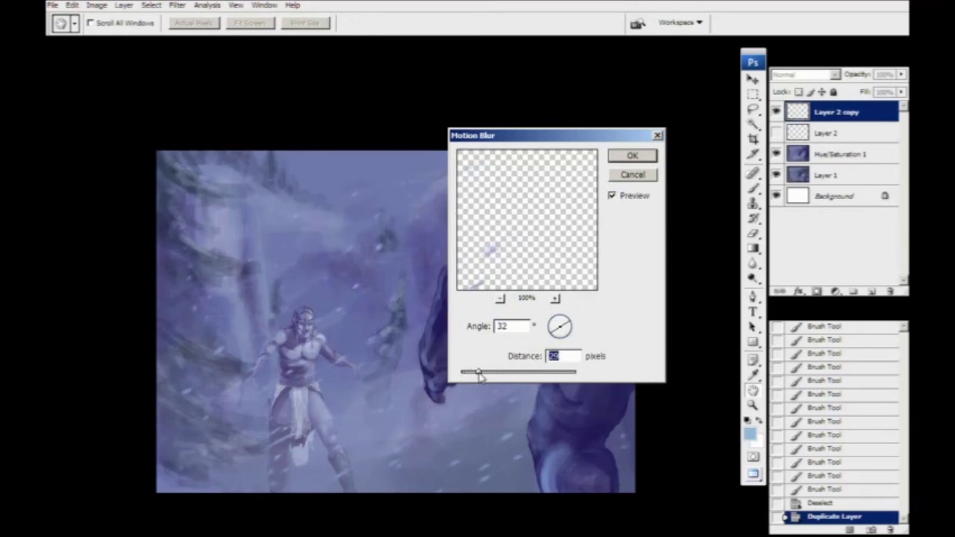
{"action": "left_click_drag", "start_coordinate": [571, 329], "coordinate": [575, 332]}
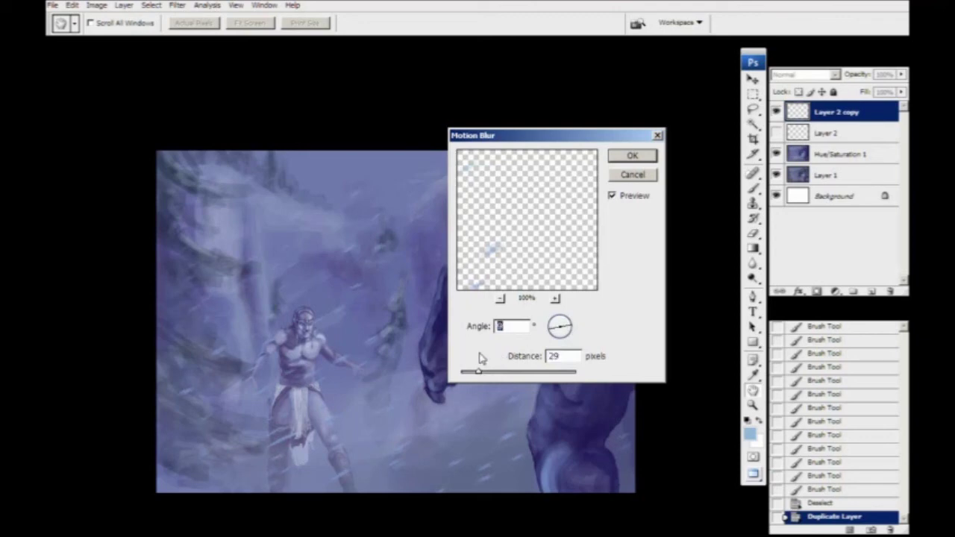
{"action": "mouse_move", "coordinate": [480, 374]}
{"action": "left_mouse_down"}
{"action": "mouse_move", "coordinate": [492, 377]}
{"action": "mouse_move", "coordinate": [484, 378]}
{"action": "left_mouse_up"}
{"action": "key", "text": "Return"}
Show Layer 2 again and move it above Layer 2 copy.
{"action": "left_click", "coordinate": [775, 132]}
{"action": "left_click_drag", "start_coordinate": [820, 134], "coordinate": [824, 117]}
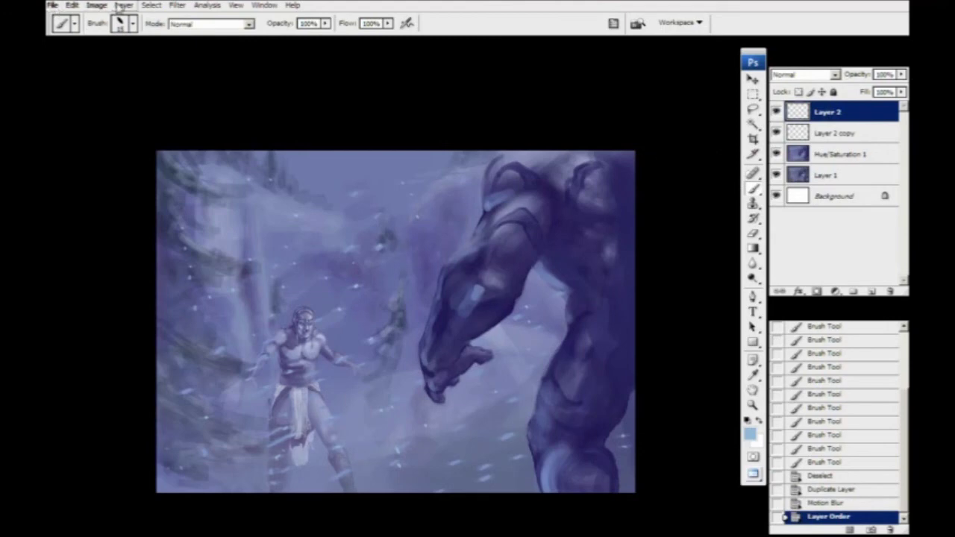
Apply a Gaussian Blur with a radius of 2.8 pixels to the snow on Layer 2.
{"action": "left_click", "coordinate": [177, 5]}
{"action": "mouse_move", "coordinate": [144, 134]}
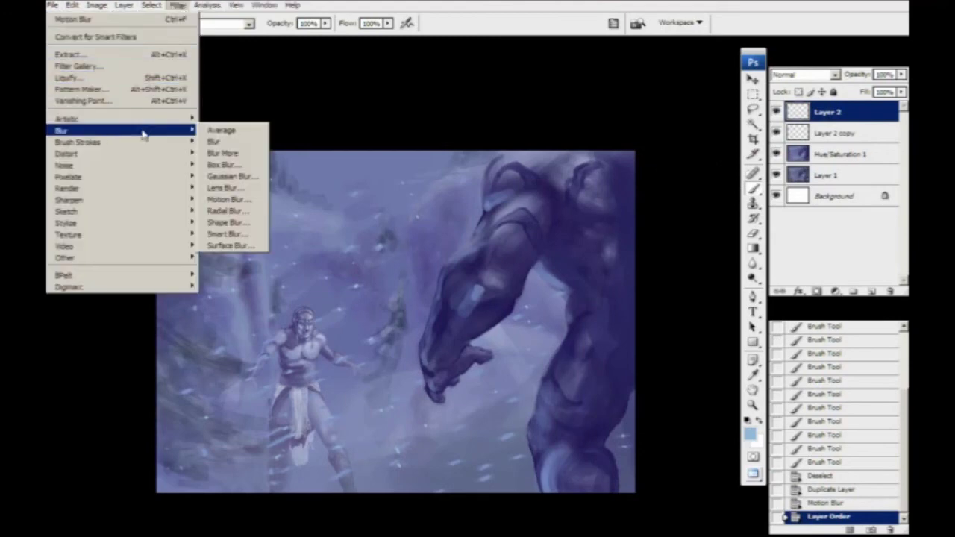
{"action": "left_click", "coordinate": [233, 180]}
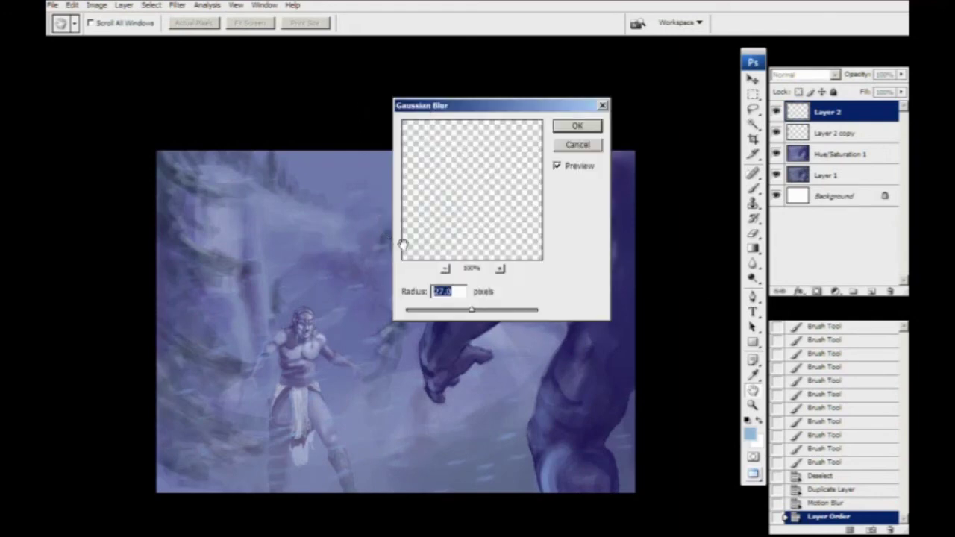
{"action": "left_click_drag", "start_coordinate": [470, 316], "coordinate": [428, 314]}
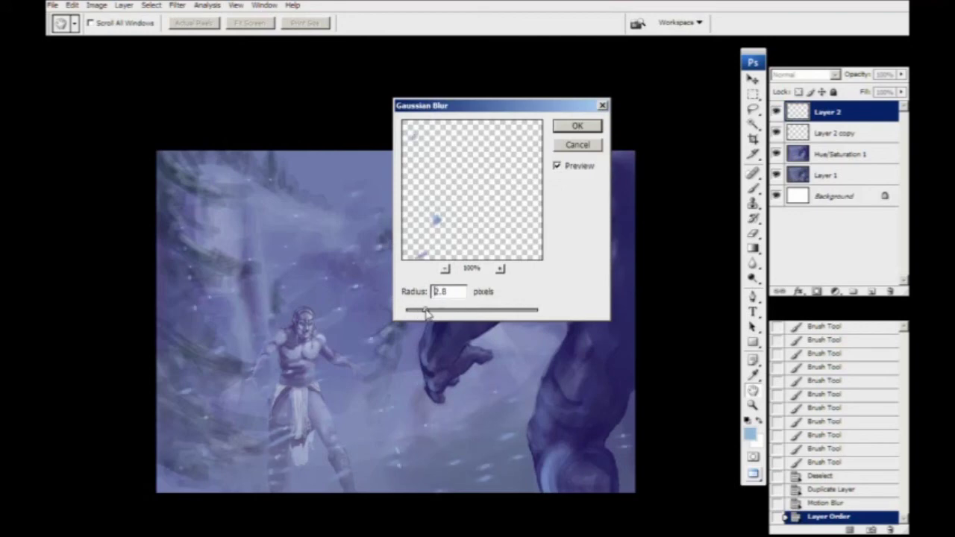
{"action": "key", "text": "Return"}
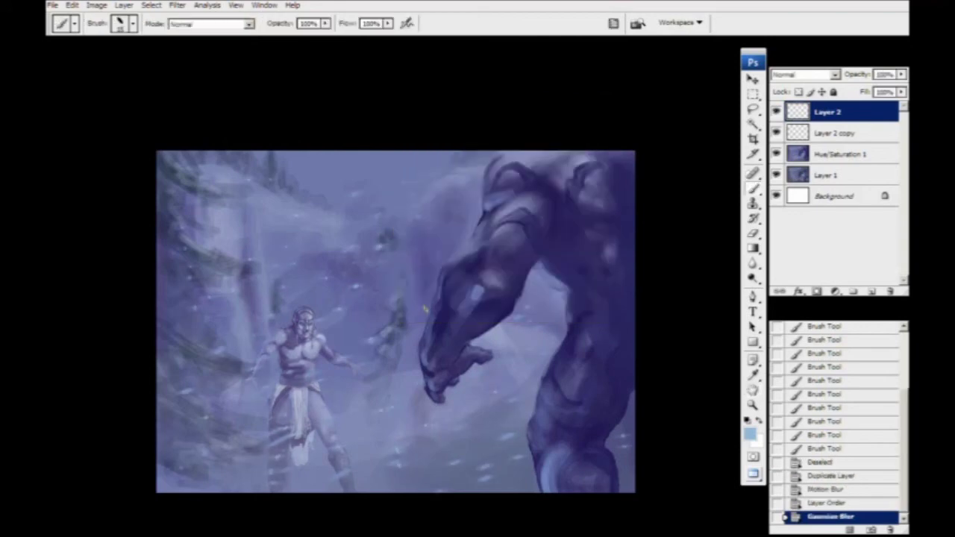
Move the blurred snow of Layer 2 so its flakes are offset from the streaked copy and overlap the creature.
{"action": "key", "text": "v"}
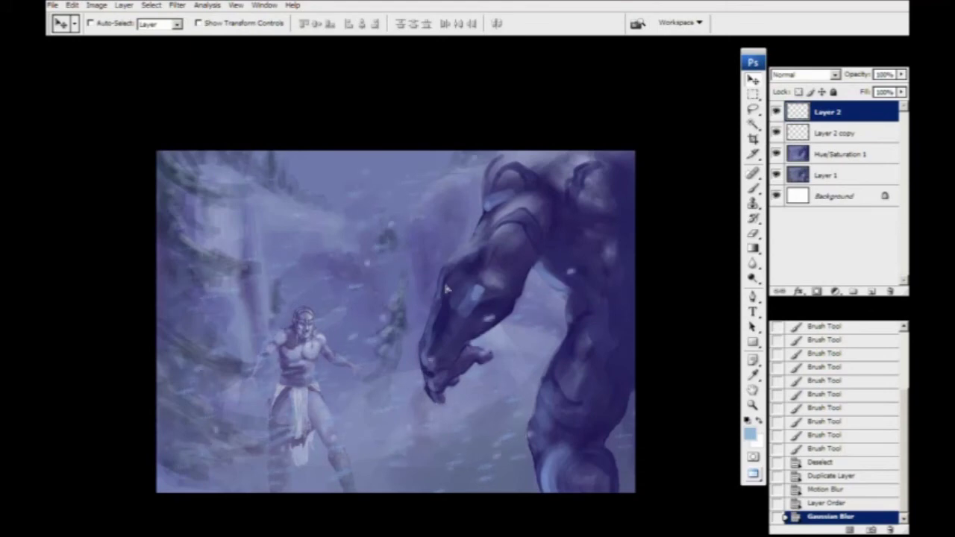
{"action": "left_click_drag", "start_coordinate": [450, 283], "coordinate": [465, 319]}
{"action": "left_click_drag", "start_coordinate": [447, 429], "coordinate": [486, 428]}
{"action": "left_click_drag", "start_coordinate": [421, 387], "coordinate": [387, 340]}
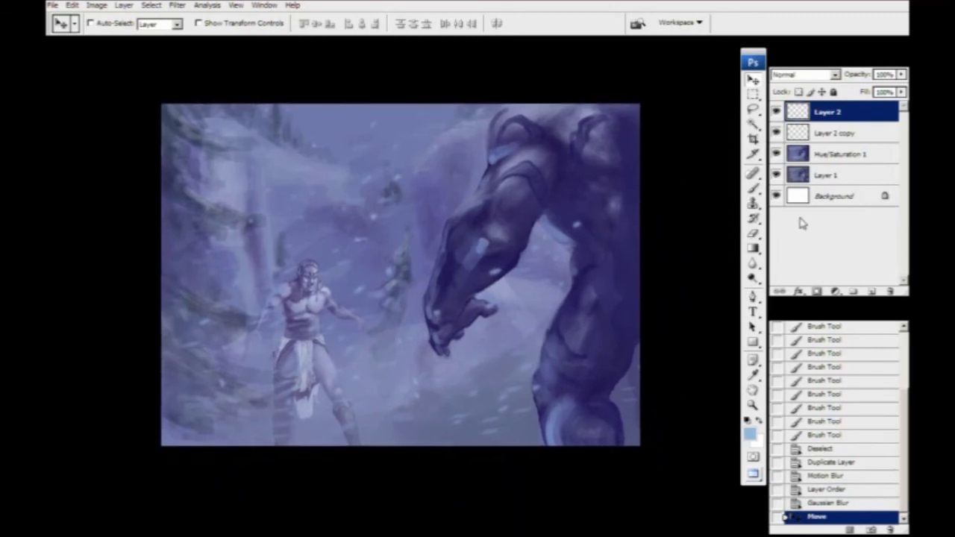
Merge Layer 2 into Layer 2 copy and brighten the combined snow with a Hue/Saturation lightness of +20.
{"action": "key", "text": "ctrl+e"}
{"action": "left_click", "coordinate": [97, 6]}
{"action": "mouse_move", "coordinate": [111, 37]}
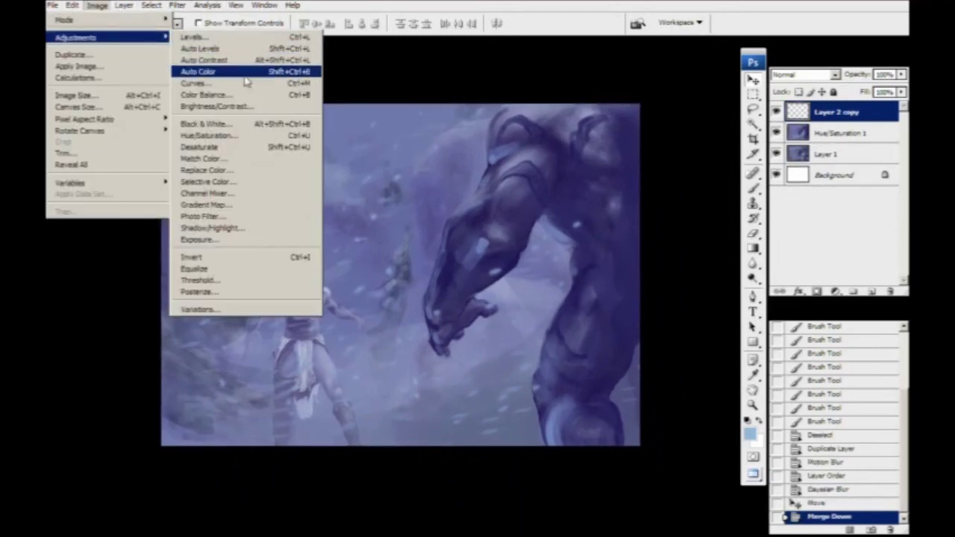
{"action": "left_click", "coordinate": [254, 132]}
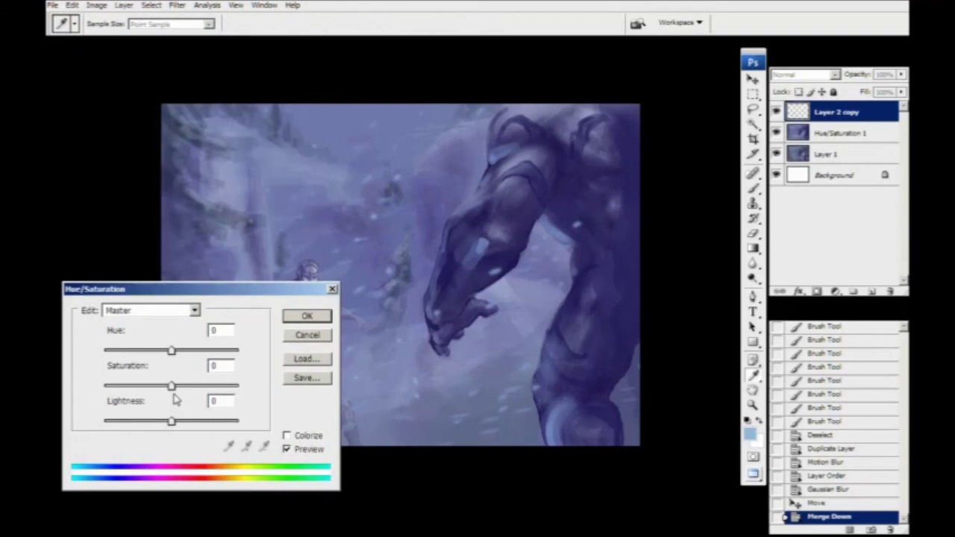
{"action": "mouse_move", "coordinate": [173, 420]}
{"action": "left_mouse_down"}
{"action": "mouse_move", "coordinate": [206, 423]}
{"action": "mouse_move", "coordinate": [185, 422]}
{"action": "left_mouse_up"}
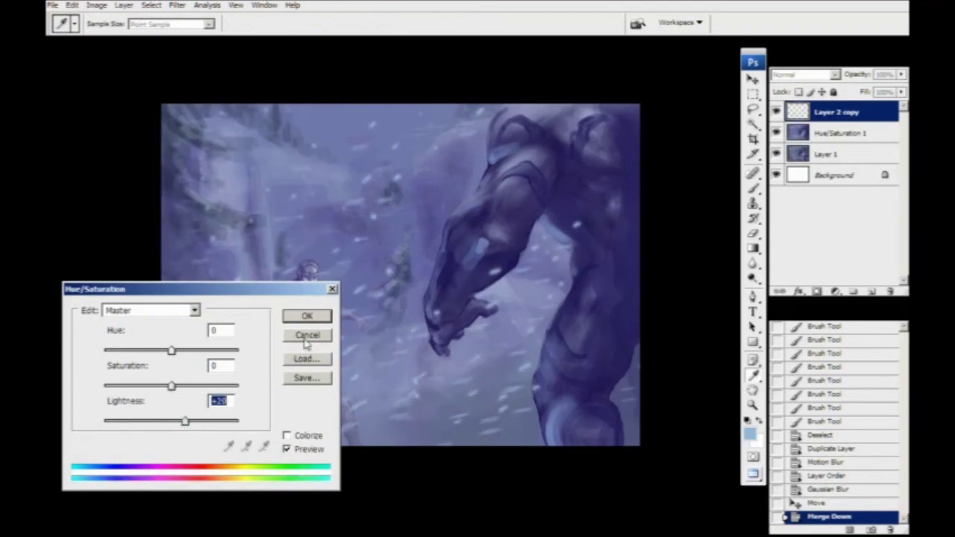
{"action": "left_click", "coordinate": [316, 319]}
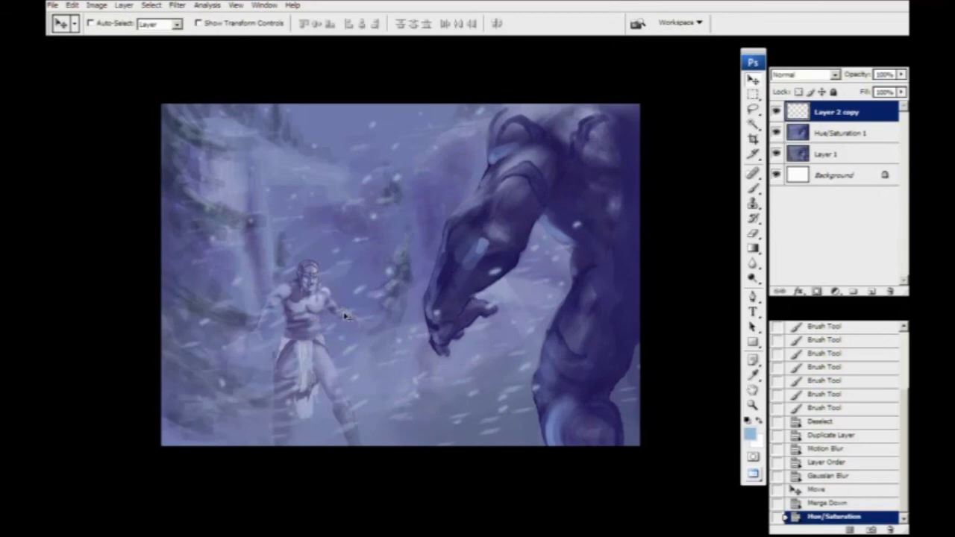
Examine the snowy painting enlarged with the panels hidden, and return to the zoomed-out view with the panels shown.
{"action": "left_click_drag", "start_coordinate": [498, 305], "coordinate": [514, 300]}
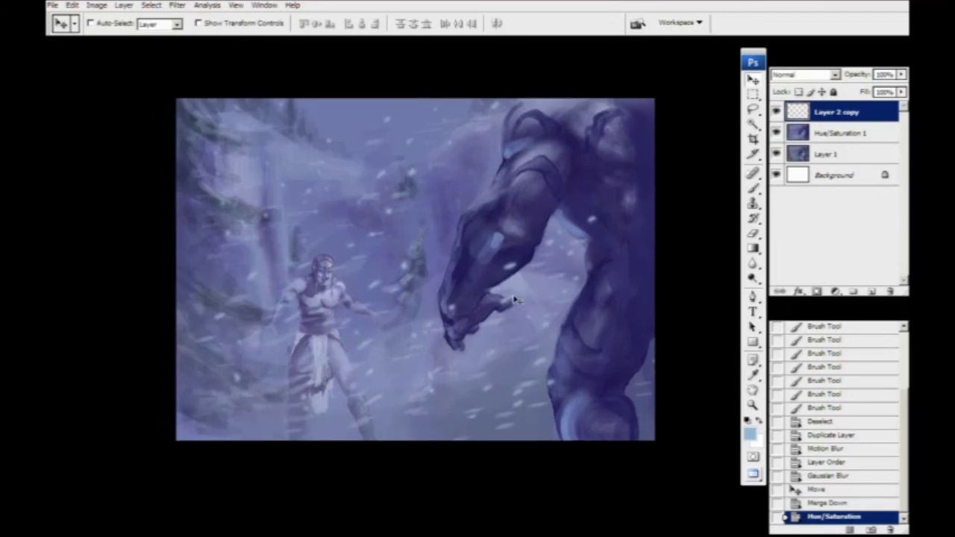
{"action": "key", "text": "Tab"}
{"action": "left_click", "coordinate": [527, 301], "text": "ctrl"}
{"action": "left_click_drag", "start_coordinate": [526, 301], "coordinate": [655, 341]}
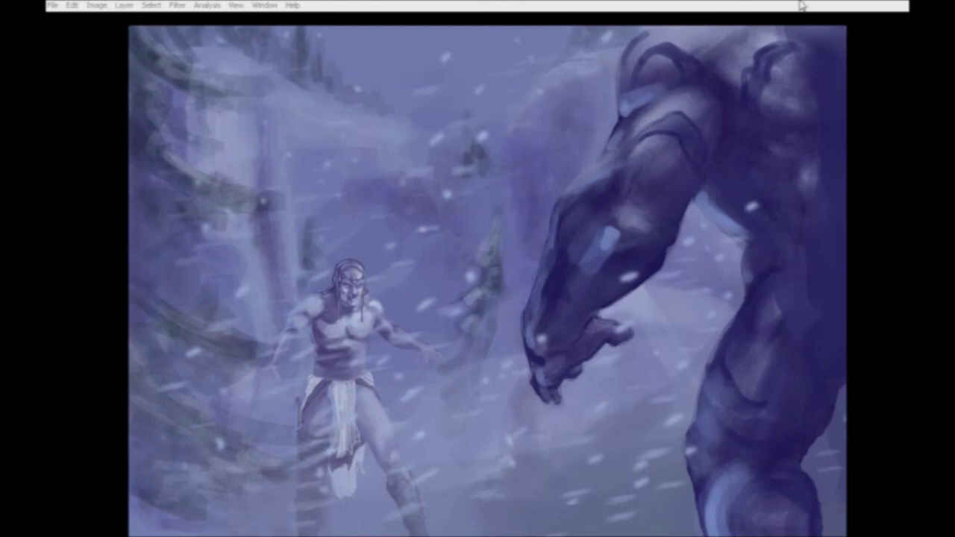
{"action": "key", "text": "ctrl+minus"}
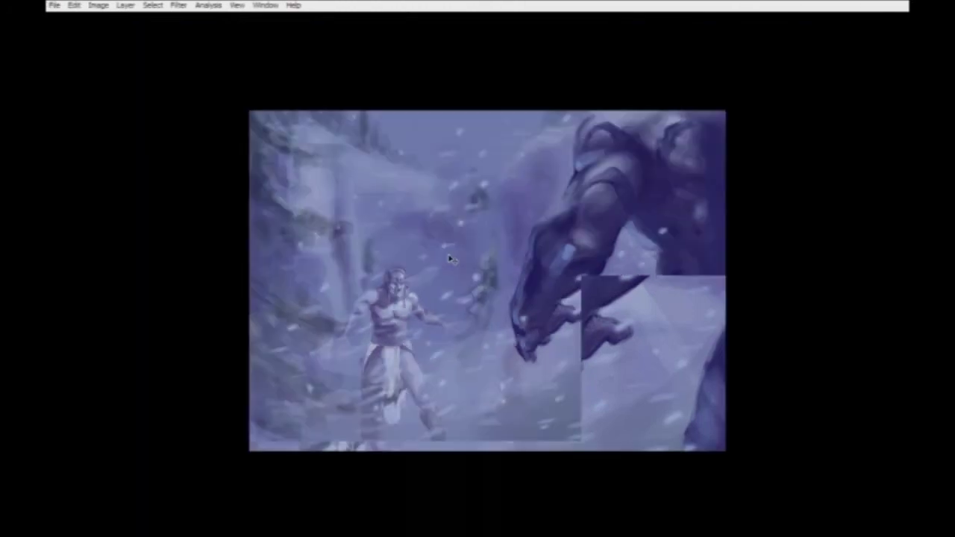
{"action": "key", "text": "Tab"}
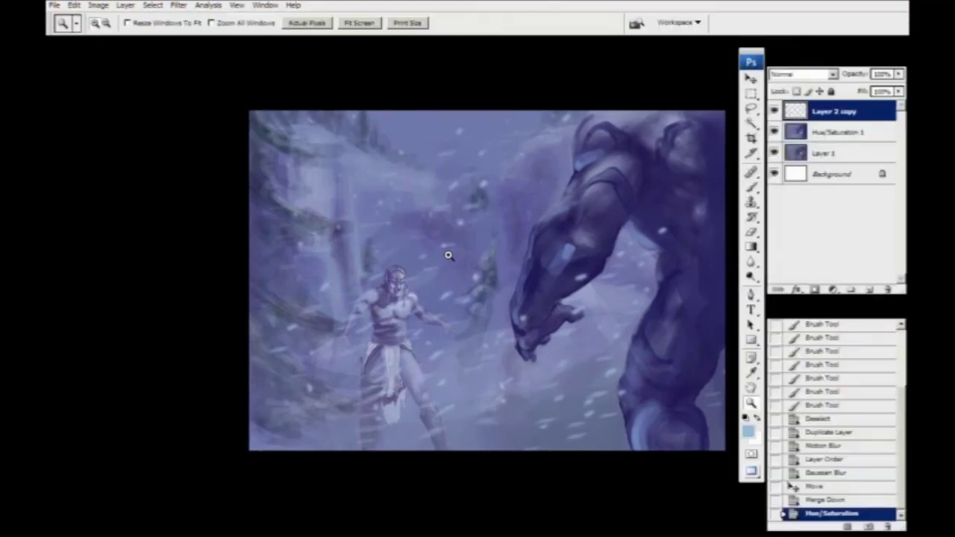
Merge the snow layer into Hue/Saturation 1 and hide the merged layer to reveal Layer 1.
{"action": "left_click", "coordinate": [775, 132]}
{"action": "left_click", "coordinate": [776, 112]}
{"action": "left_click_drag", "start_coordinate": [774, 111], "coordinate": [774, 132]}
{"action": "key", "text": "ctrl+e"}
{"action": "left_click", "coordinate": [774, 112]}
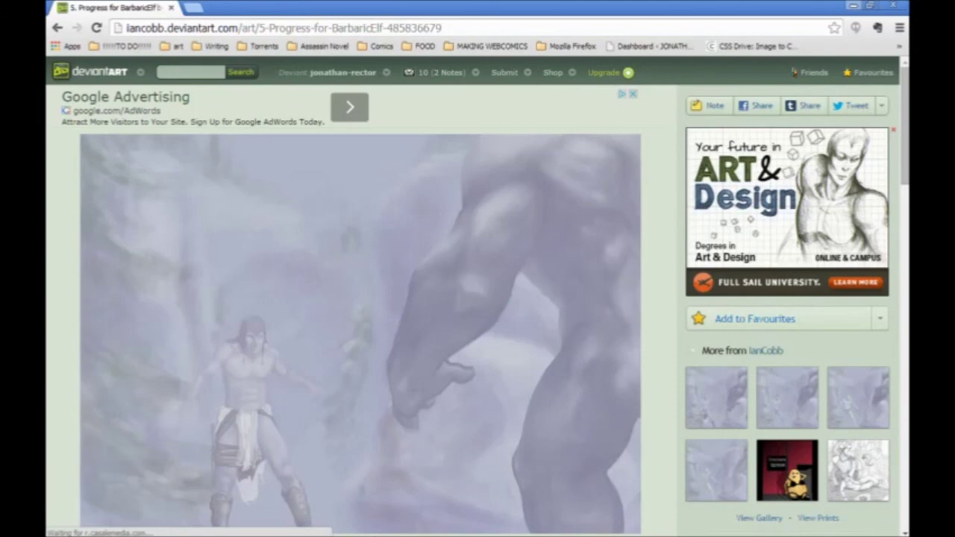
Copy the original progress painting from the deviantART page in the browser and return to Photoshop.
{"action": "right_click", "coordinate": [291, 261]}
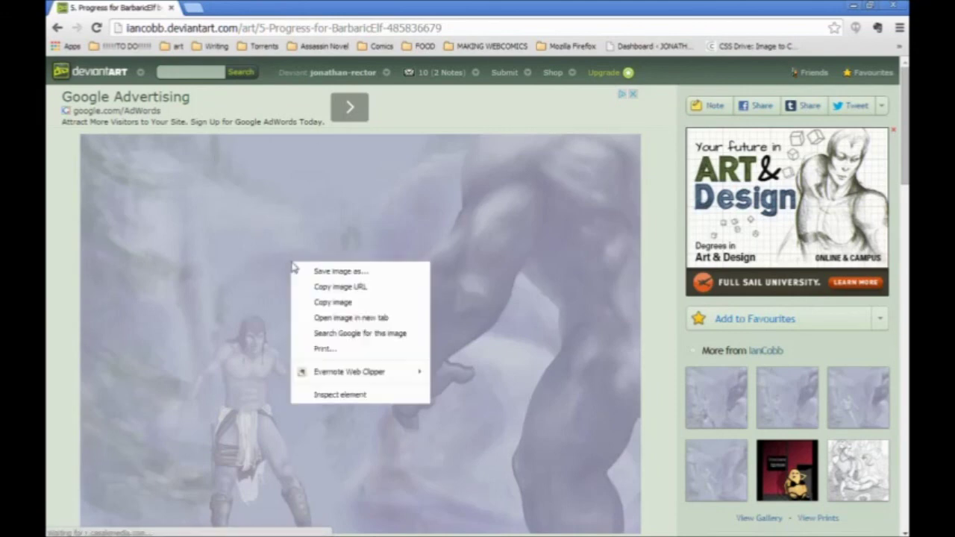
{"action": "left_click", "coordinate": [336, 302]}
{"action": "left_click", "coordinate": [853, 6]}
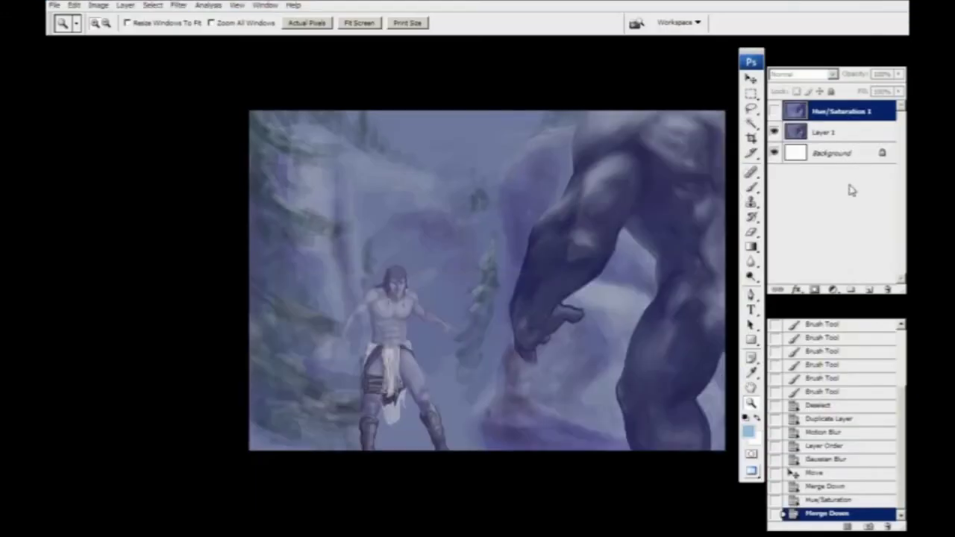
Paste the copied painting onto a new layer directly above Background and hide Layer 1 to show it.
{"action": "left_click", "coordinate": [844, 155]}
{"action": "left_click", "coordinate": [869, 289]}
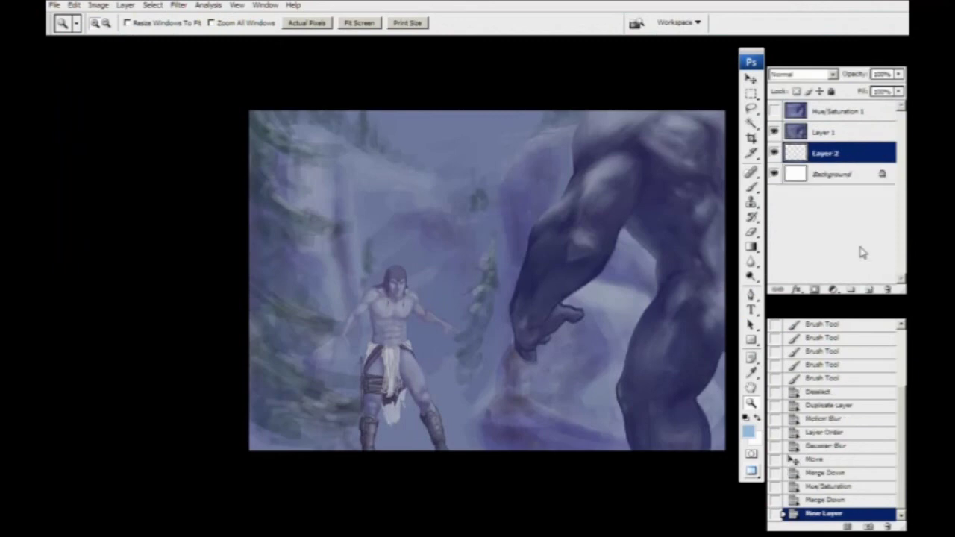
{"action": "key", "text": "ctrl+v"}
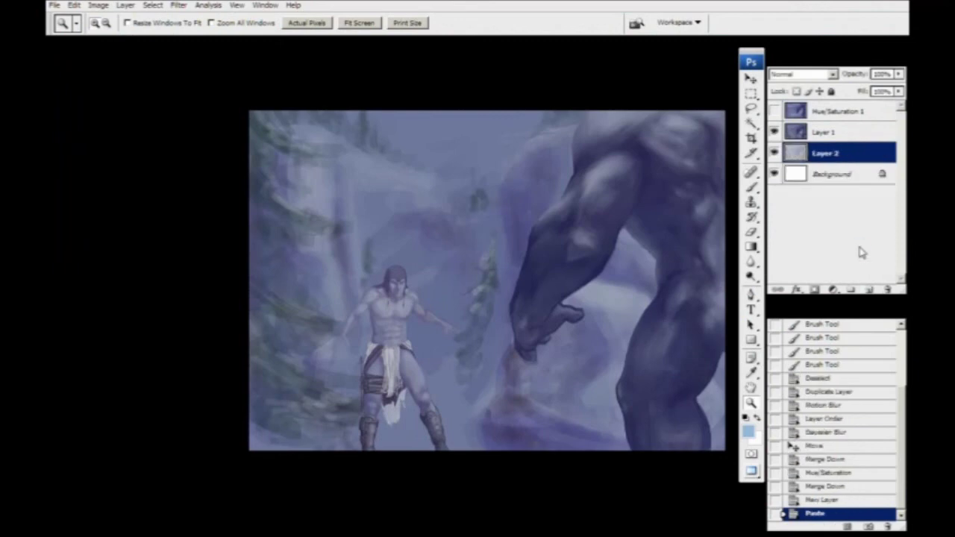
{"action": "left_click", "coordinate": [775, 131]}
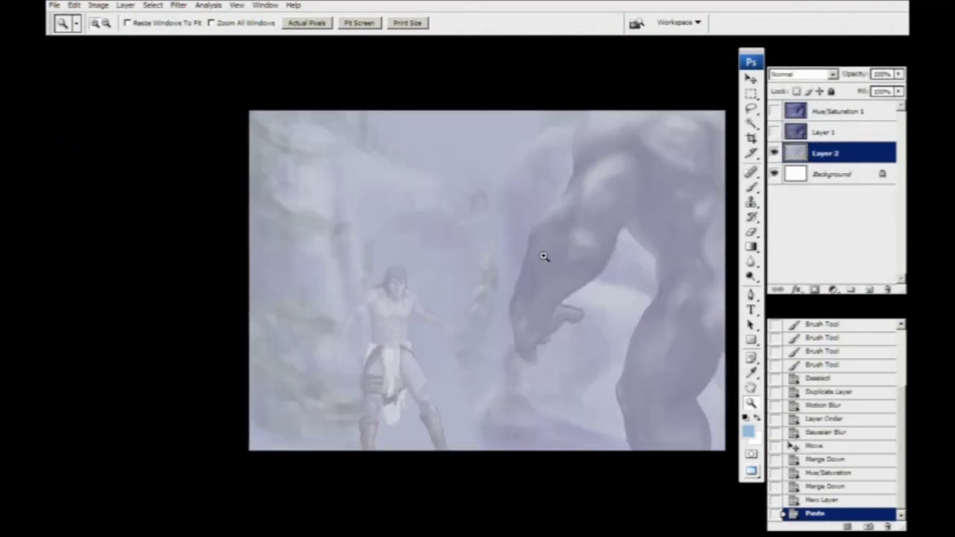
{"action": "left_click_drag", "start_coordinate": [545, 258], "coordinate": [495, 264]}
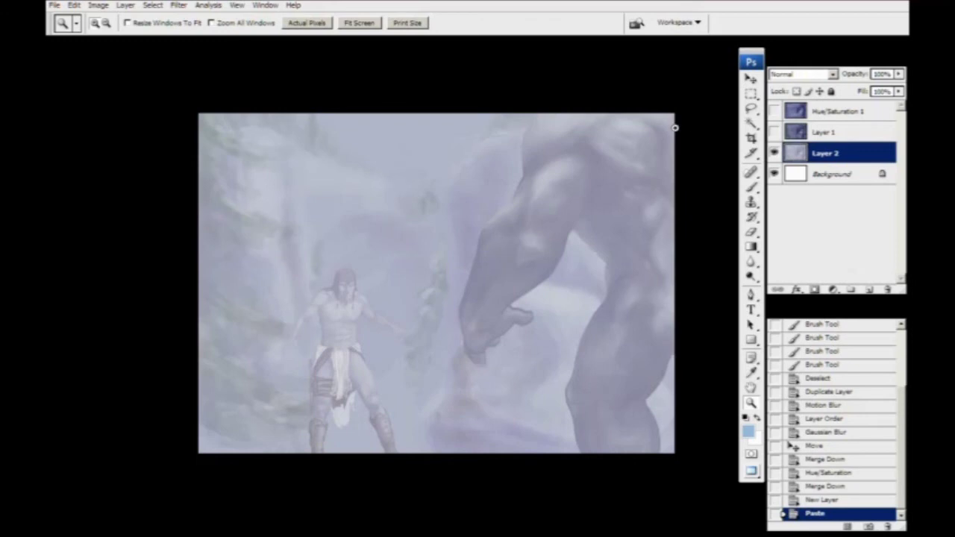
Compare the pasted original with Layer 1 and Hue/Saturation 1 by toggling those layers' visibility.
{"action": "left_click", "coordinate": [774, 132]}
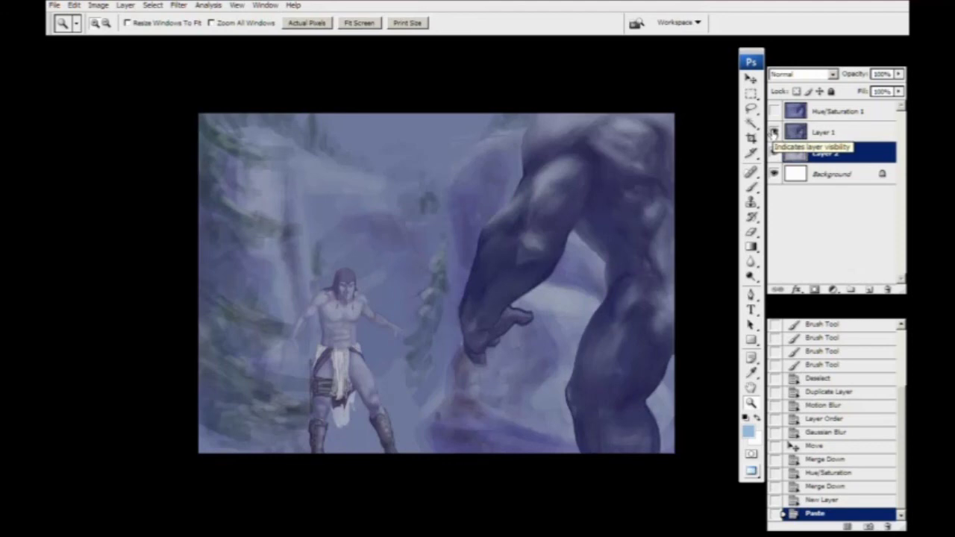
{"action": "left_click", "coordinate": [774, 132]}
{"action": "left_click", "coordinate": [773, 132]}
{"action": "left_click", "coordinate": [774, 111]}
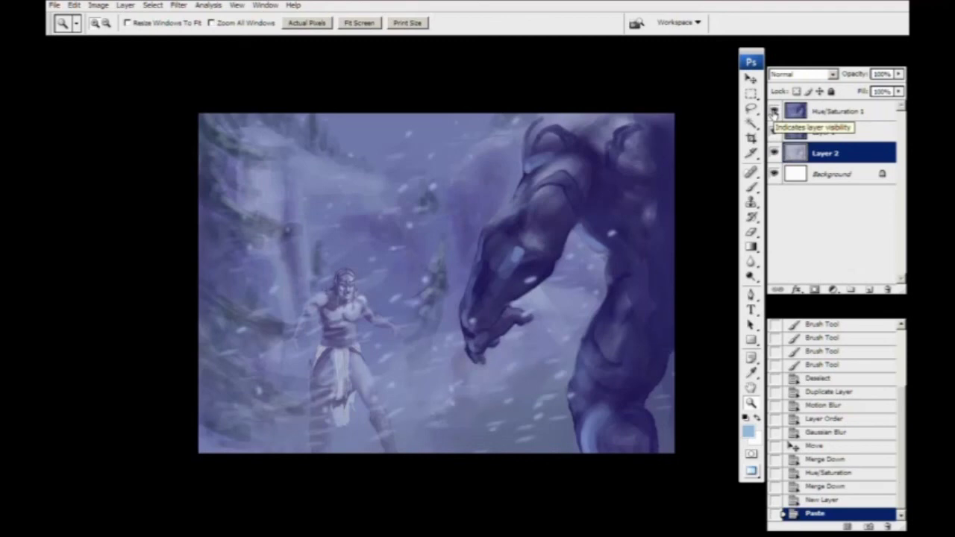
{"action": "left_click", "coordinate": [773, 112]}
{"action": "left_click", "coordinate": [773, 132]}
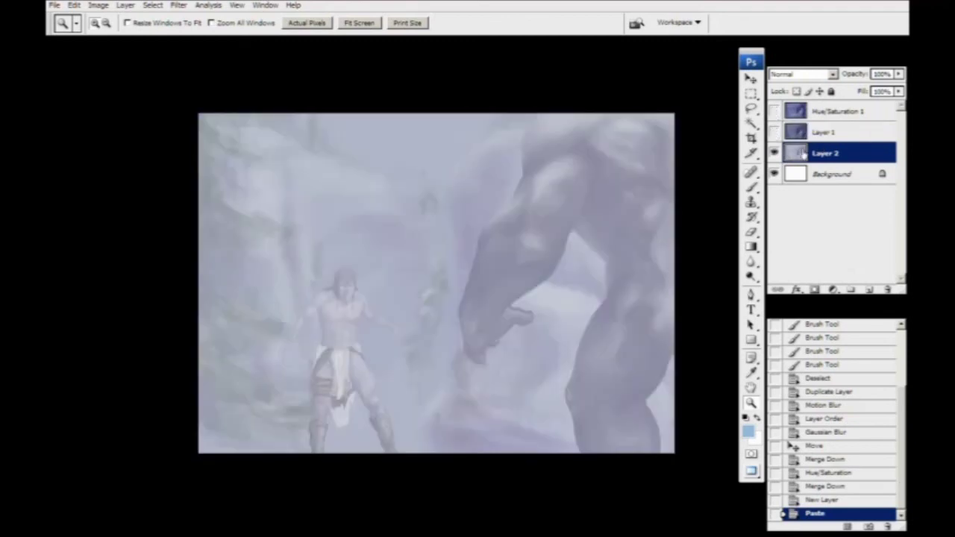
Adjust Layer 2 with Brightness/Contrast, setting brightness to -18 and contrast to +86.
{"action": "left_click", "coordinate": [98, 5]}
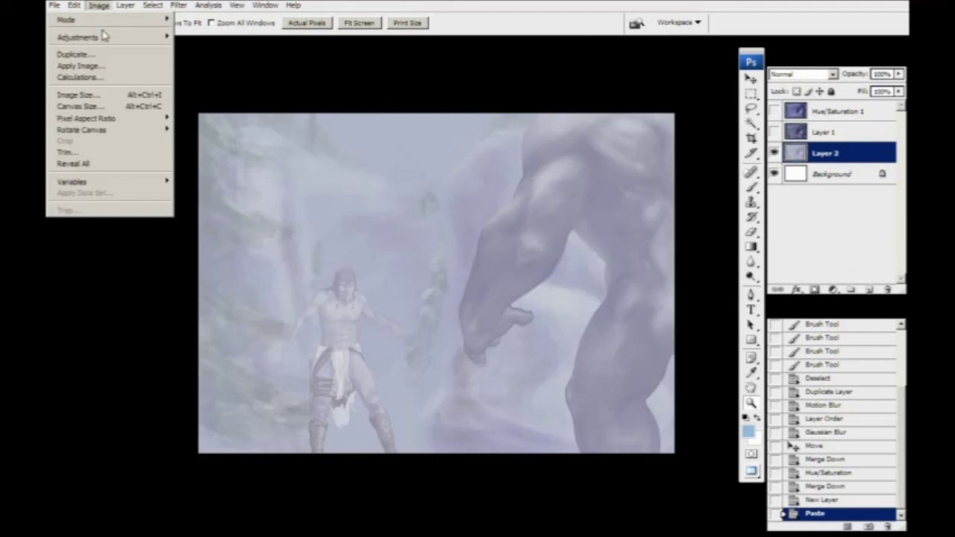
{"action": "mouse_move", "coordinate": [104, 37]}
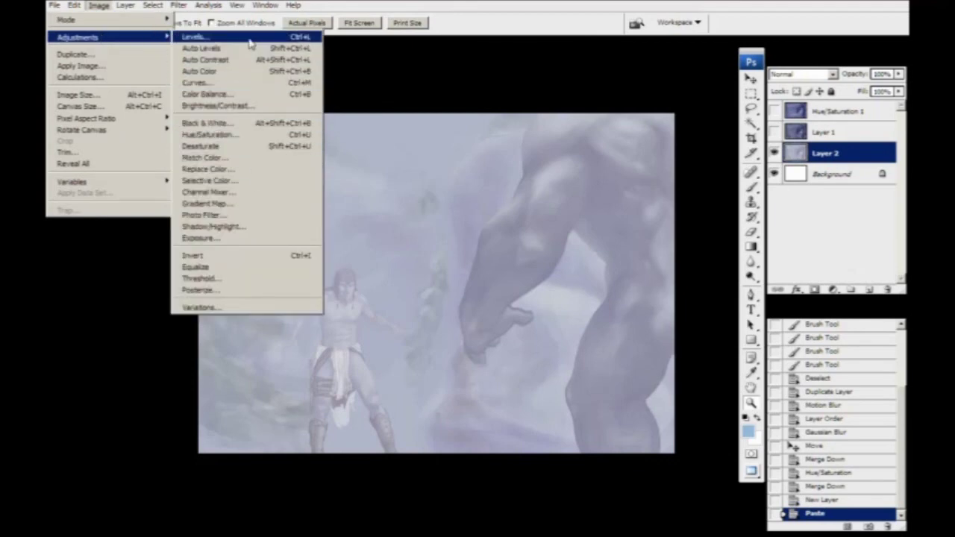
{"action": "left_click", "coordinate": [242, 105]}
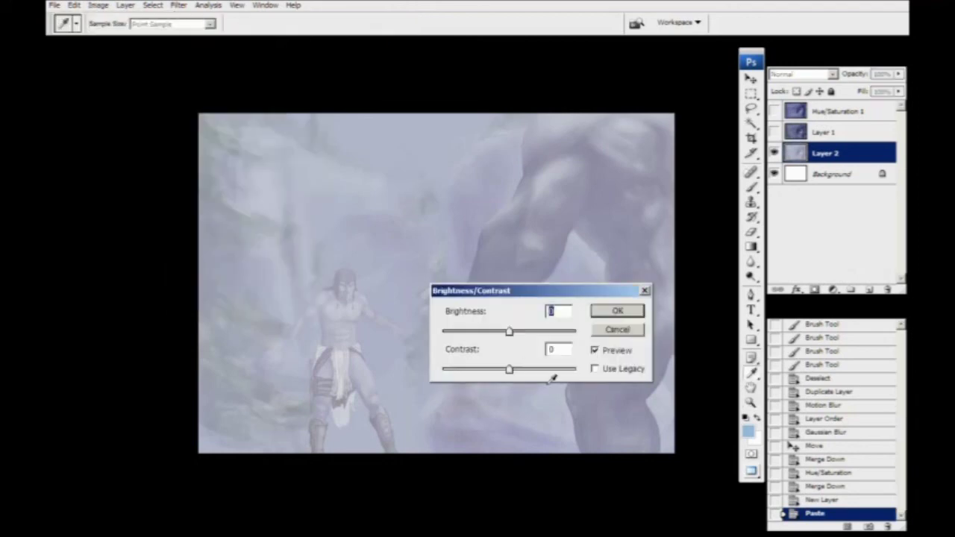
{"action": "left_click_drag", "start_coordinate": [508, 369], "coordinate": [561, 369]}
{"action": "mouse_move", "coordinate": [508, 331]}
{"action": "left_mouse_down"}
{"action": "mouse_move", "coordinate": [485, 331]}
{"action": "mouse_move", "coordinate": [500, 333]}
{"action": "left_mouse_up"}
{"action": "left_click_drag", "start_coordinate": [561, 369], "coordinate": [567, 369]}
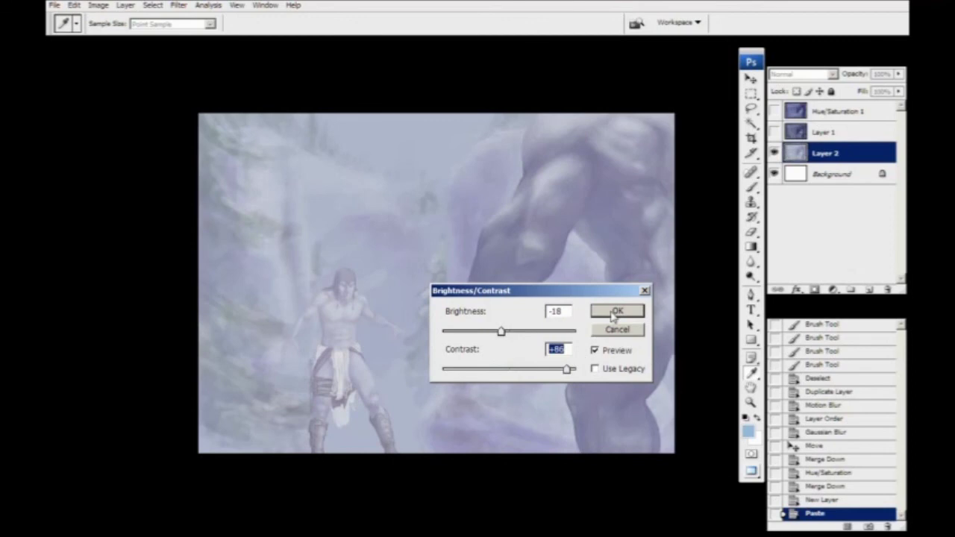
{"action": "left_click", "coordinate": [614, 313]}
{"action": "key", "text": "z"}
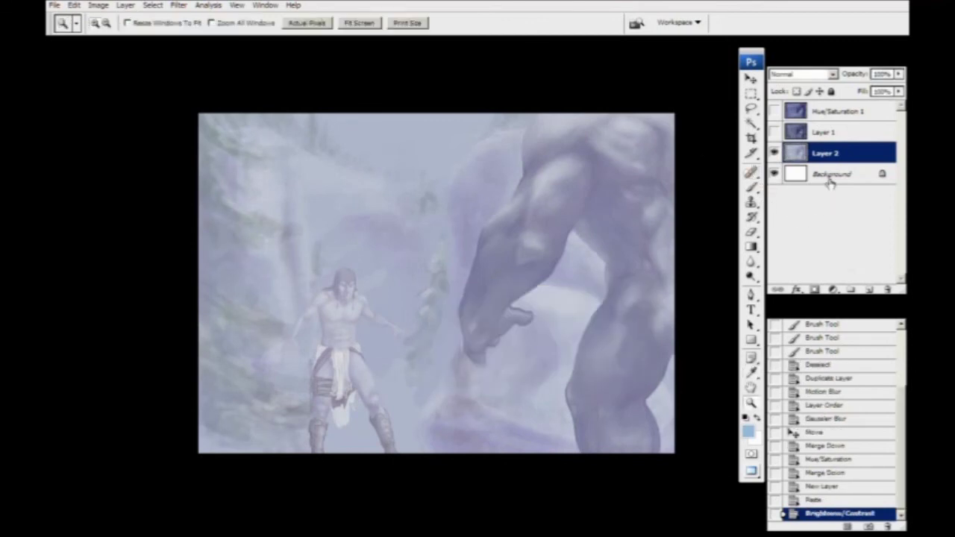
Paste the original painting onto another new layer beneath Layer 2 and toggle the adjusted layer to compare them.
{"action": "left_click", "coordinate": [870, 290]}
{"action": "key", "text": "ctrl+v"}
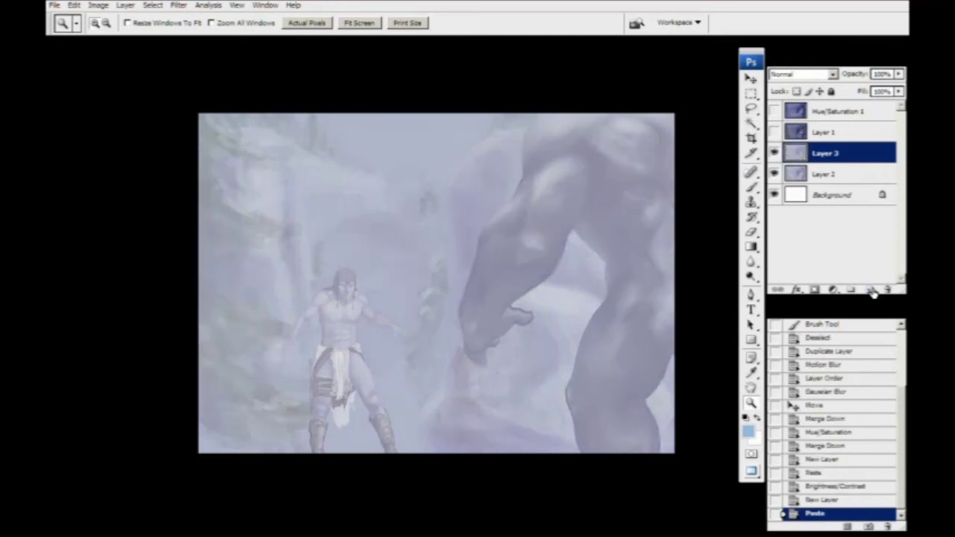
{"action": "left_click_drag", "start_coordinate": [852, 155], "coordinate": [857, 182]}
{"action": "left_click", "coordinate": [774, 153]}
{"action": "left_click", "coordinate": [774, 153]}
{"action": "left_click", "coordinate": [774, 153]}
{"action": "left_click", "coordinate": [774, 153]}
Strengthen Layer 2's contrast with Levels, setting the shadow input to 68 and the highlight input to 216.
{"action": "left_click", "coordinate": [98, 6]}
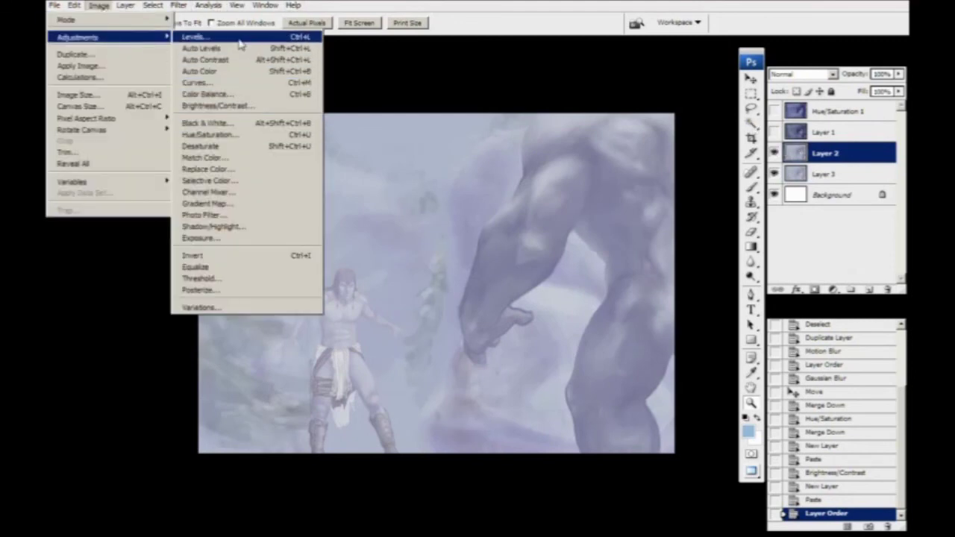
{"action": "left_click", "coordinate": [195, 36]}
{"action": "left_click_drag", "start_coordinate": [587, 328], "coordinate": [633, 325]}
{"action": "left_click_drag", "start_coordinate": [757, 325], "coordinate": [733, 327]}
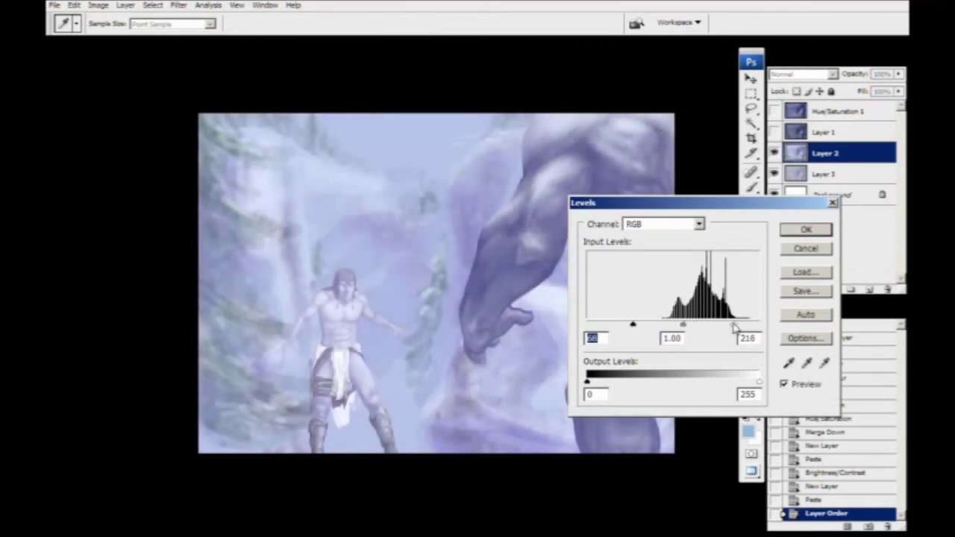
{"action": "left_click", "coordinate": [806, 229]}
{"action": "key", "text": "z"}
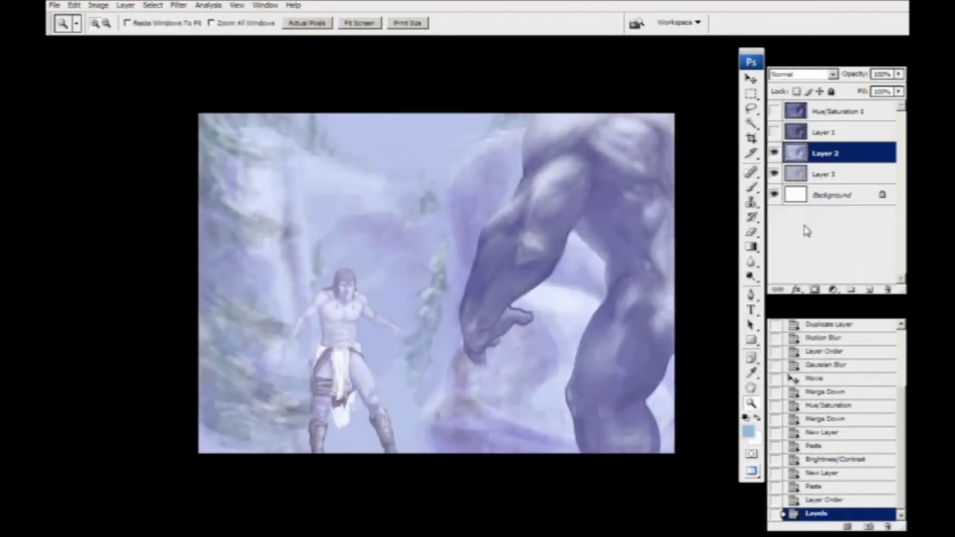
Compare the Levels-corrected Layer 2 with the unadjusted original beneath it by toggling Layer 2's visibility.
{"action": "left_click", "coordinate": [774, 152]}
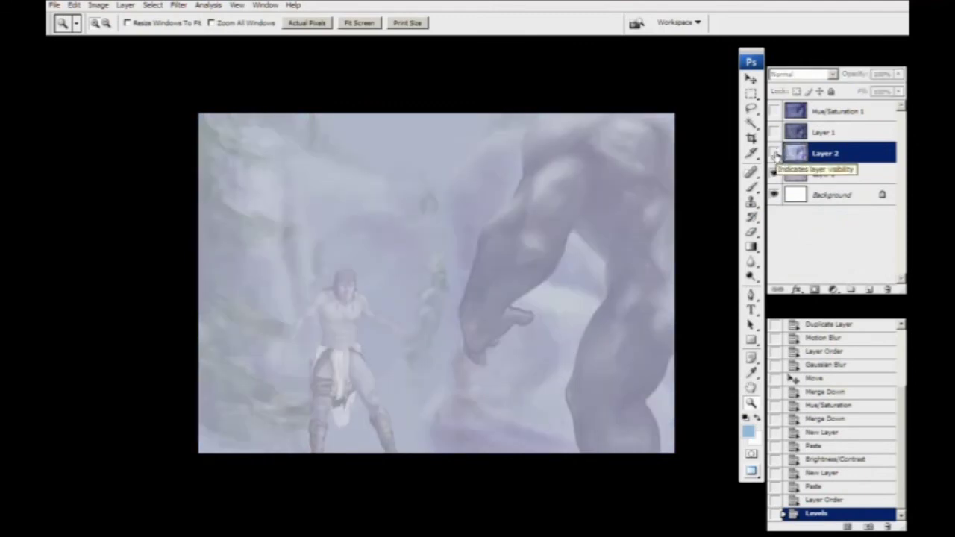
{"action": "left_click", "coordinate": [773, 153]}
{"action": "left_click", "coordinate": [774, 153]}
{"action": "left_click", "coordinate": [773, 153]}
{"action": "left_click", "coordinate": [774, 153]}
{"action": "left_click", "coordinate": [773, 153]}
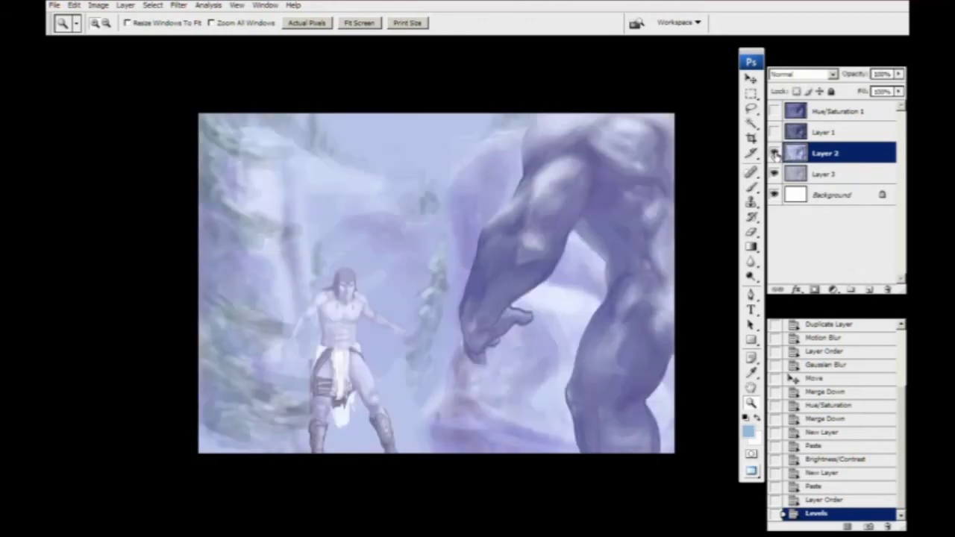
Hide Layer 2 and inspect the unadjusted painting's background, leg and hand colours in the foreground Color Picker without applying them.
{"action": "left_click", "coordinate": [774, 153]}
{"action": "left_click", "coordinate": [774, 153]}
{"action": "left_click", "coordinate": [773, 153]}
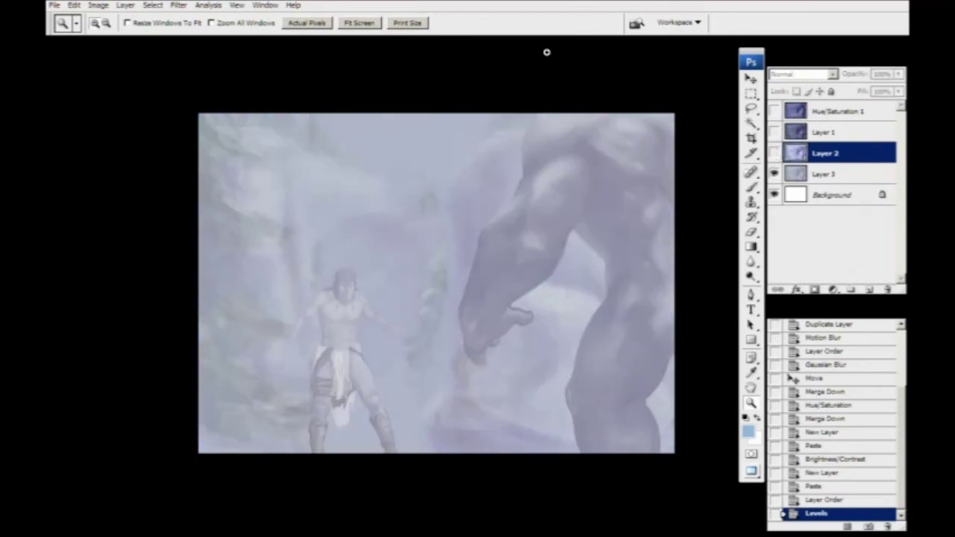
{"action": "left_click", "coordinate": [748, 431]}
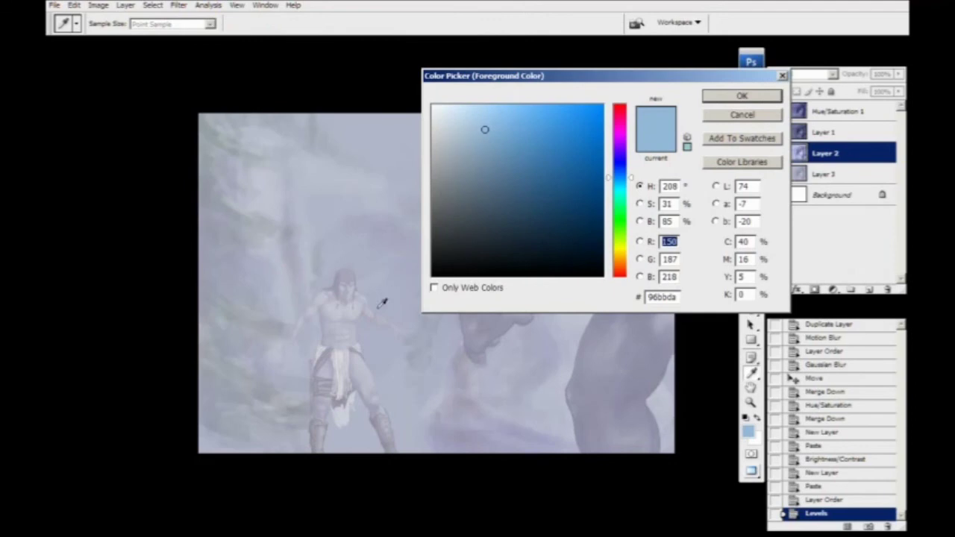
{"action": "left_click", "coordinate": [341, 207]}
{"action": "left_click_drag", "start_coordinate": [340, 209], "coordinate": [407, 224]}
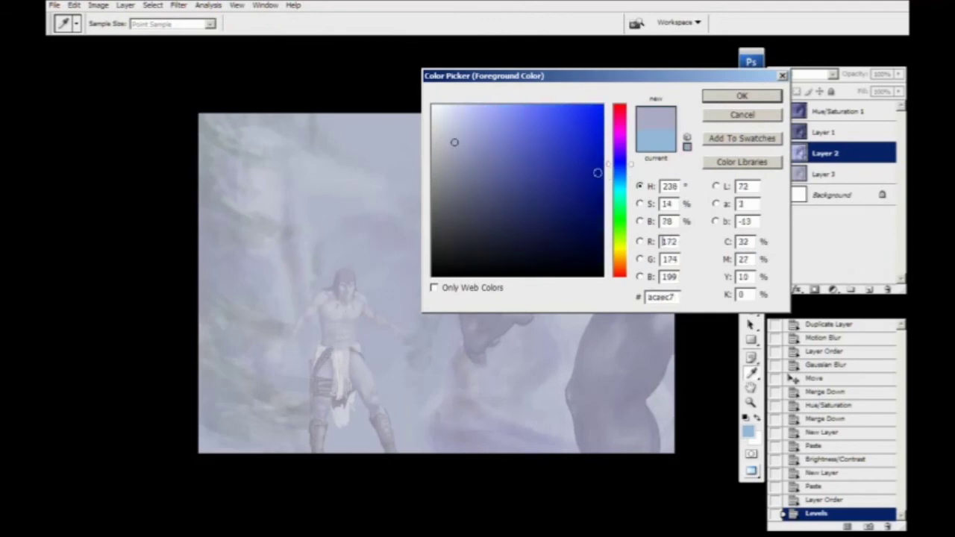
{"action": "left_click_drag", "start_coordinate": [633, 361], "coordinate": [581, 326]}
{"action": "left_click_drag", "start_coordinate": [626, 163], "coordinate": [626, 156]}
{"action": "left_click_drag", "start_coordinate": [633, 329], "coordinate": [481, 341]}
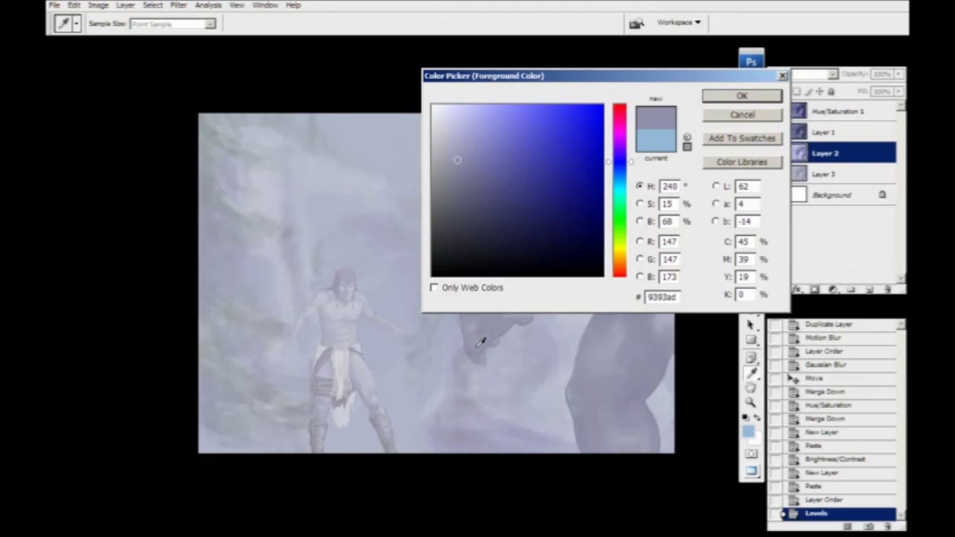
{"action": "left_click", "coordinate": [742, 114]}
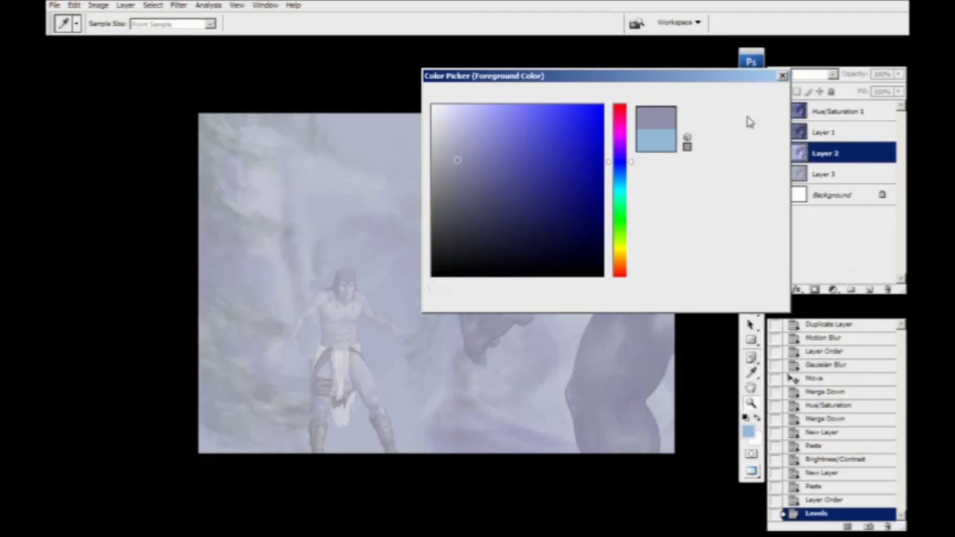
Toggle Layer 3's visibility to check the unadjusted original, and show Layer 2 again.
{"action": "key", "text": "z"}
{"action": "left_click", "coordinate": [774, 173]}
{"action": "left_click", "coordinate": [774, 173]}
{"action": "left_click", "coordinate": [773, 153]}
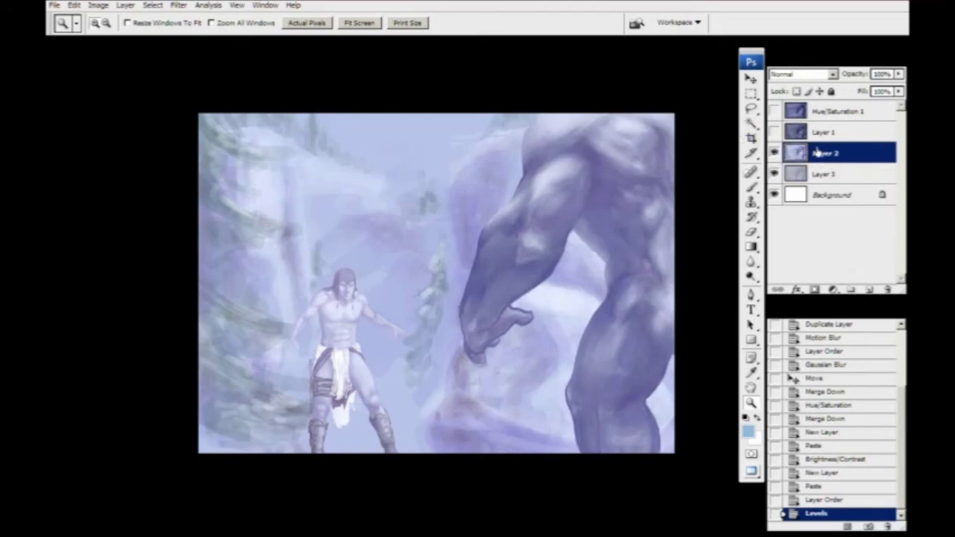
Add six empty layers above the Hue/Saturation 1 layer.
{"action": "left_click", "coordinate": [826, 113]}
{"action": "left_click", "coordinate": [869, 289]}
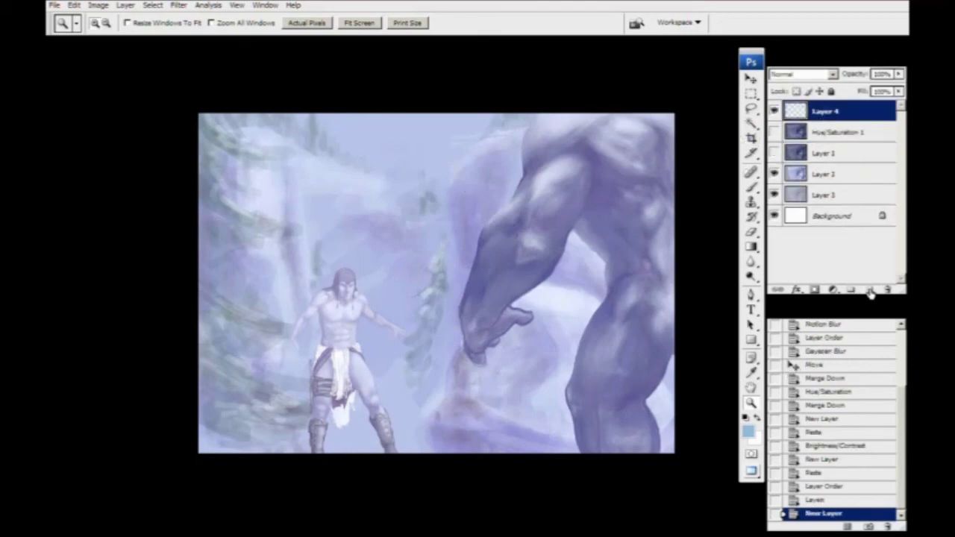
{"action": "left_click", "coordinate": [870, 290]}
{"action": "left_click", "coordinate": [869, 290]}
{"action": "left_click", "coordinate": [869, 289]}
{"action": "left_click", "coordinate": [869, 290]}
{"action": "left_click", "coordinate": [870, 290]}
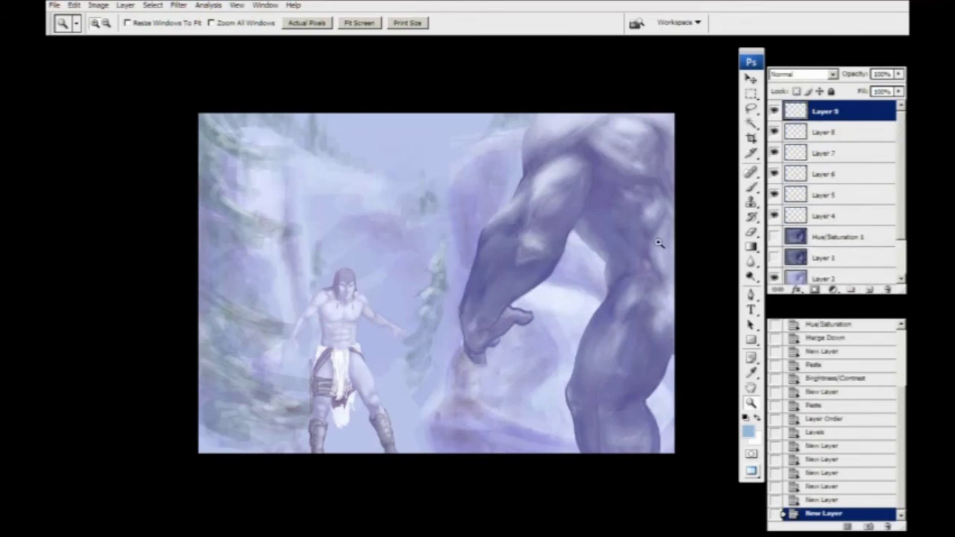
Examine the creature's arm and torso up close and at a wider view.
{"action": "left_click_drag", "start_coordinate": [565, 253], "coordinate": [529, 251]}
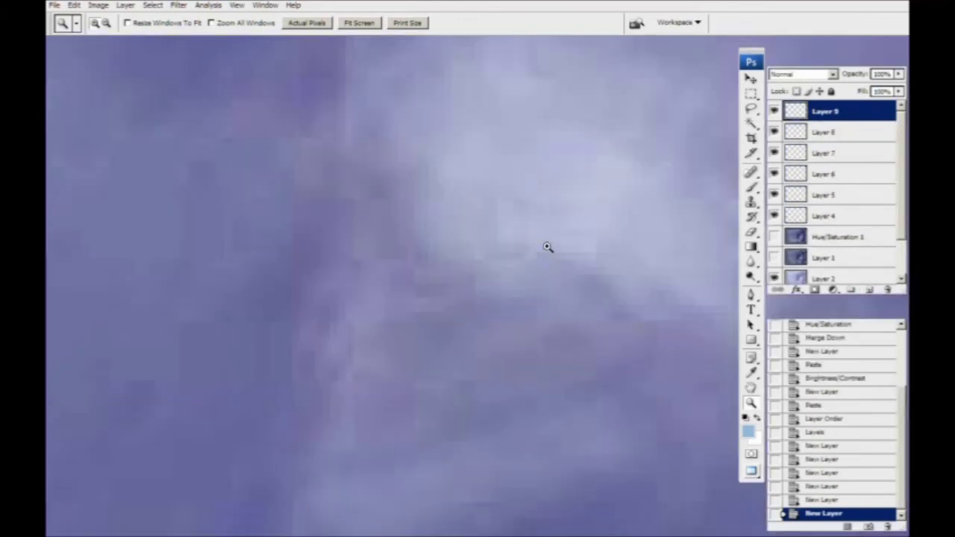
{"action": "key", "text": "ctrl+minus"}
{"action": "key", "text": "ctrl+minus"}
{"action": "key", "text": "ctrl+minus"}
{"action": "key", "text": "ctrl+minus"}
{"action": "key", "text": "ctrl+minus"}
{"action": "key", "text": "ctrl+minus"}
{"action": "key", "text": "ctrl+minus"}
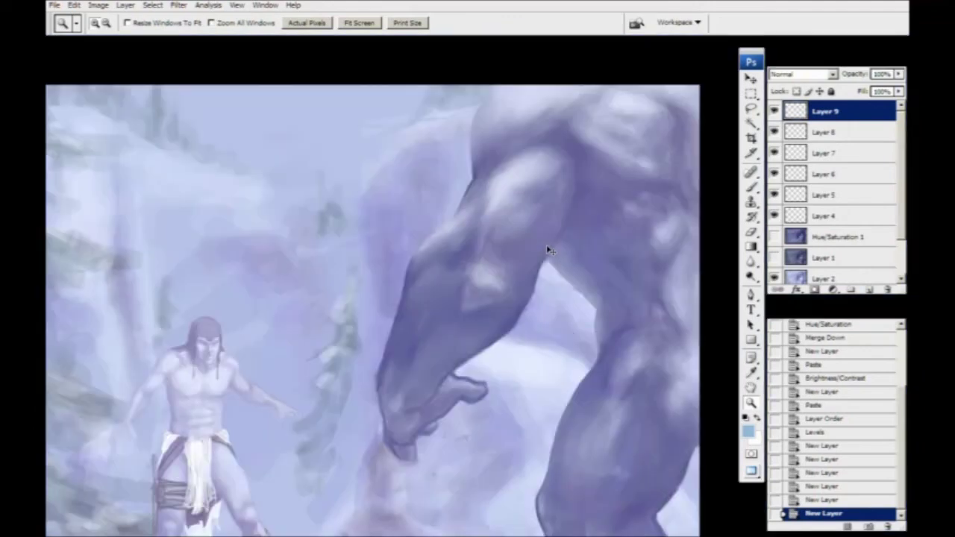
{"action": "left_click_drag", "start_coordinate": [546, 247], "coordinate": [567, 242]}
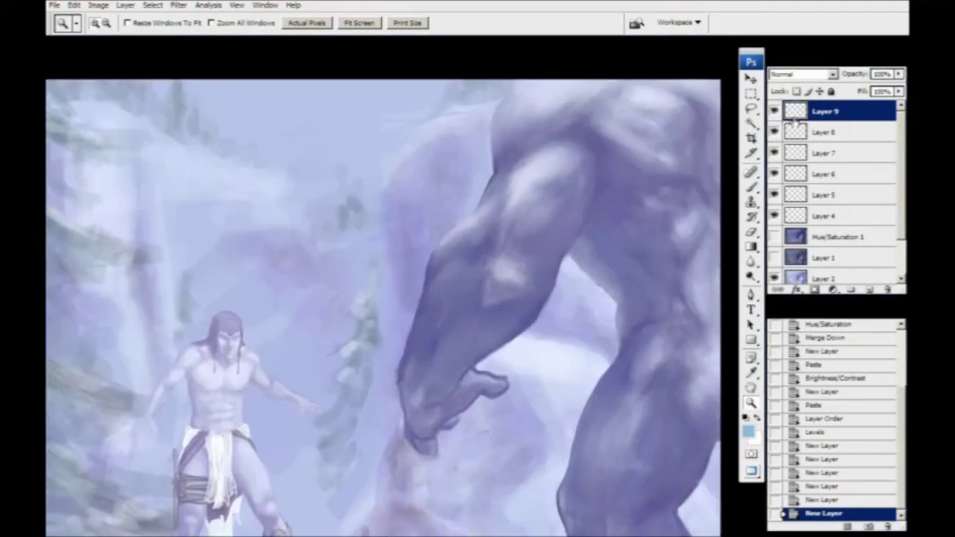
Add a Levels adjustment layer above Layer 9 with the shadow input set to 134.
{"action": "left_click", "coordinate": [830, 291]}
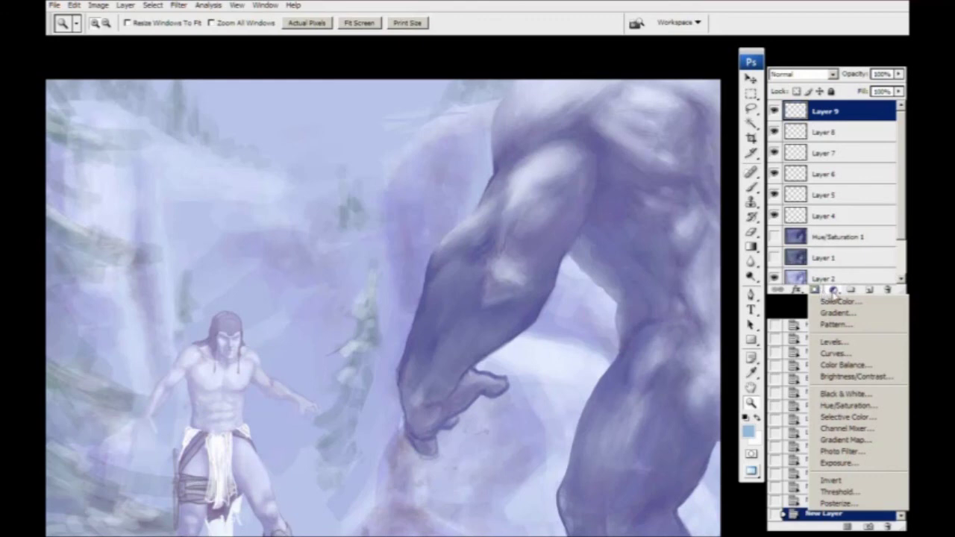
{"action": "left_click", "coordinate": [832, 341]}
{"action": "left_click_drag", "start_coordinate": [614, 456], "coordinate": [707, 461]}
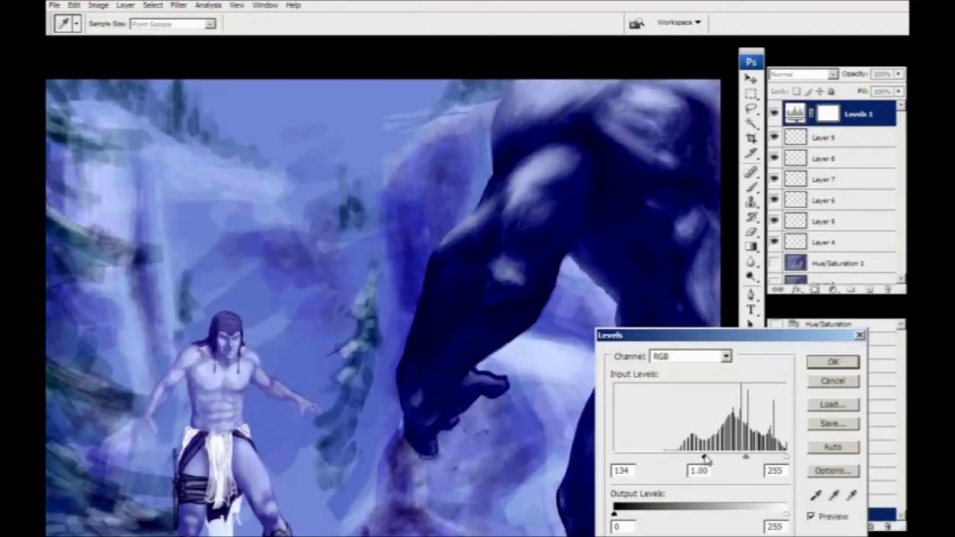
{"action": "left_click", "coordinate": [855, 364]}
Compare the whole painting with and without the correction by toggling the Levels 1 adjustment layer.
{"action": "left_click_drag", "start_coordinate": [613, 359], "coordinate": [617, 348]}
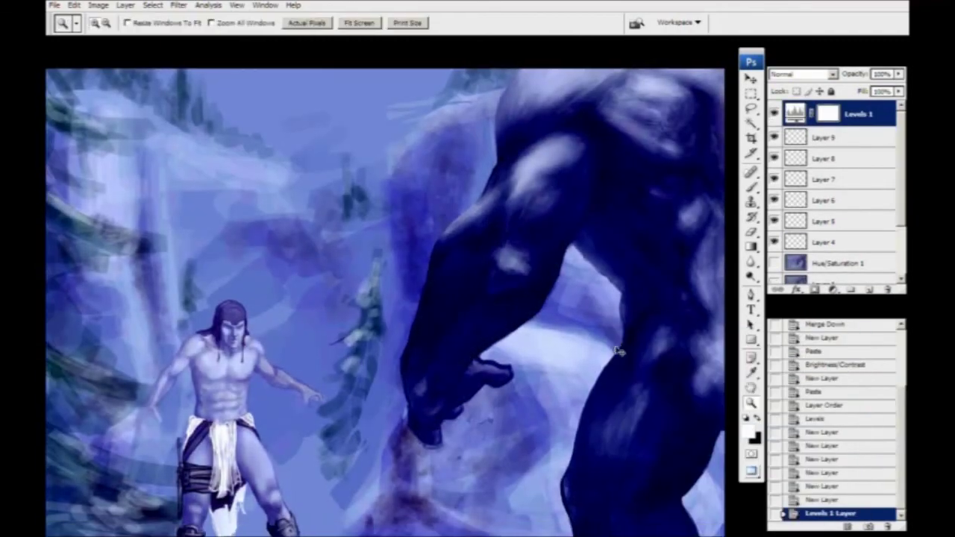
{"action": "left_click", "coordinate": [616, 350], "text": "alt"}
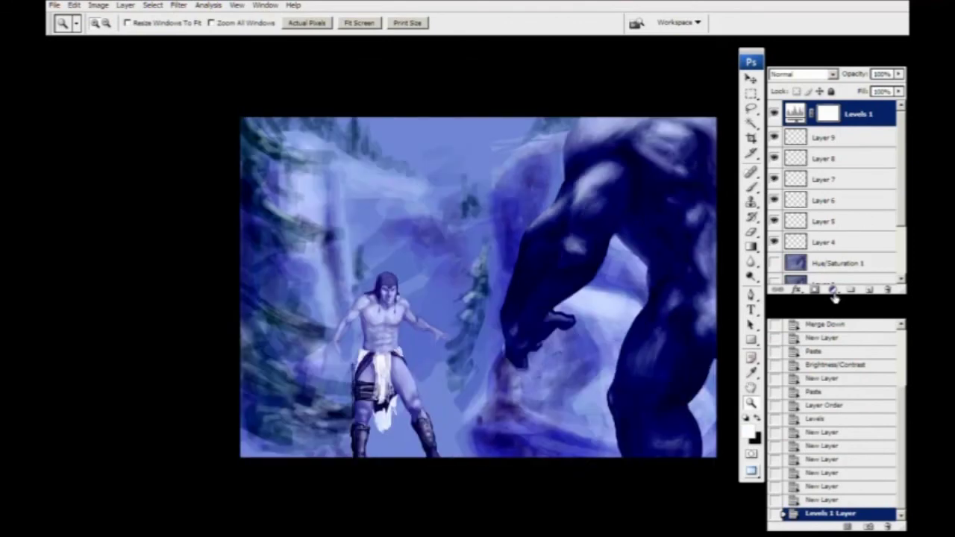
{"action": "left_click", "coordinate": [774, 114]}
{"action": "left_click", "coordinate": [774, 115]}
{"action": "left_click", "coordinate": [774, 115]}
{"action": "left_click", "coordinate": [774, 114]}
{"action": "left_click", "coordinate": [774, 114]}
{"action": "left_click", "coordinate": [775, 114]}
{"action": "left_click", "coordinate": [774, 114]}
{"action": "left_click", "coordinate": [774, 114]}
Add an empty layer above Levels 1, select the entire canvas and copy the merged image.
{"action": "left_click", "coordinate": [868, 289]}
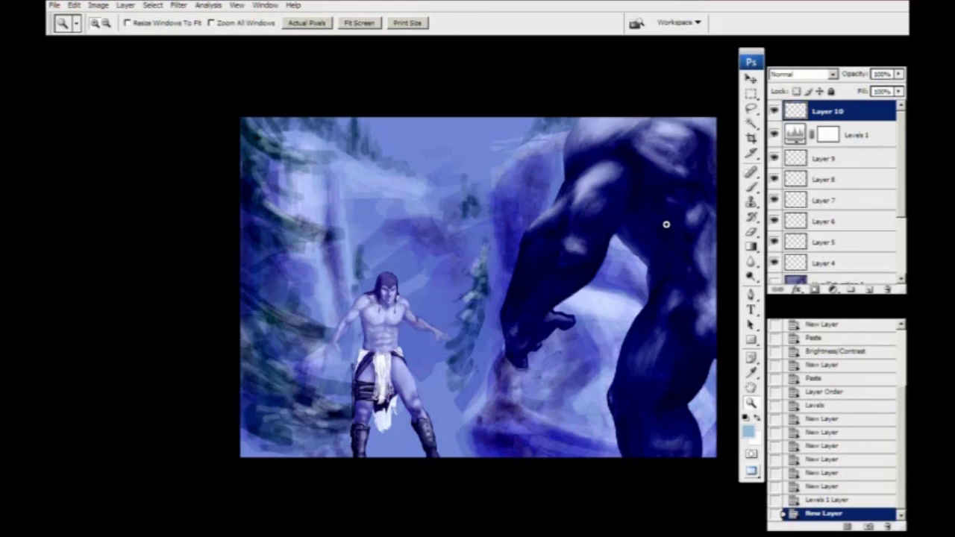
{"action": "left_click", "coordinate": [153, 5]}
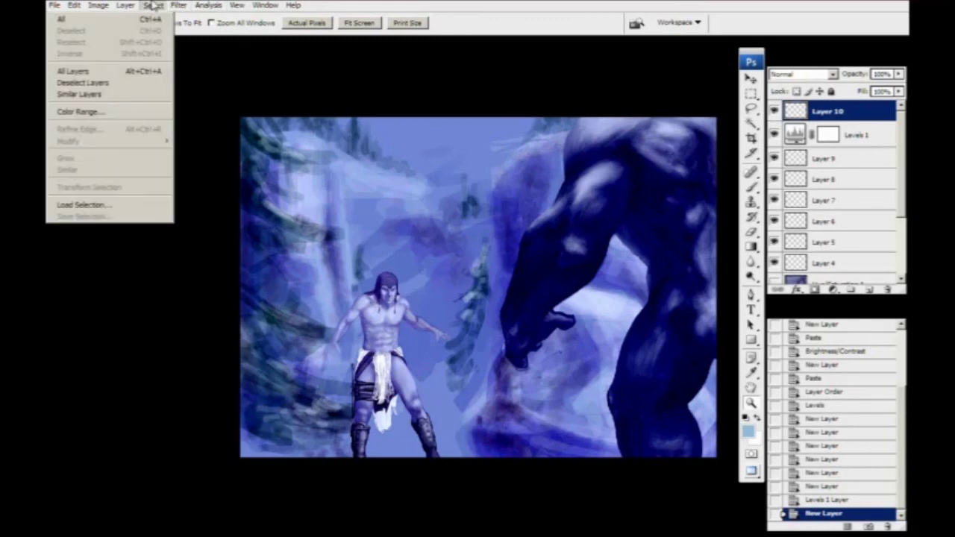
{"action": "left_click", "coordinate": [145, 19]}
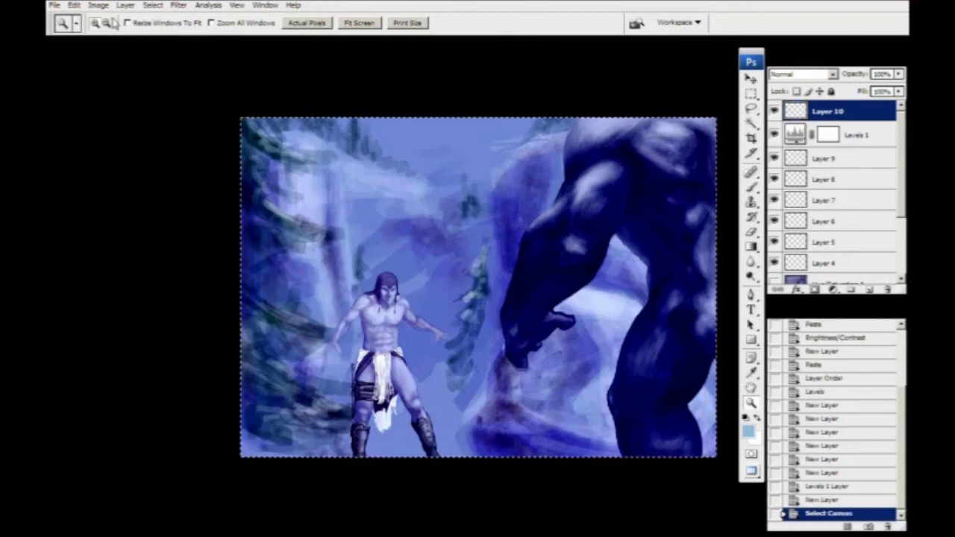
{"action": "left_click", "coordinate": [76, 5]}
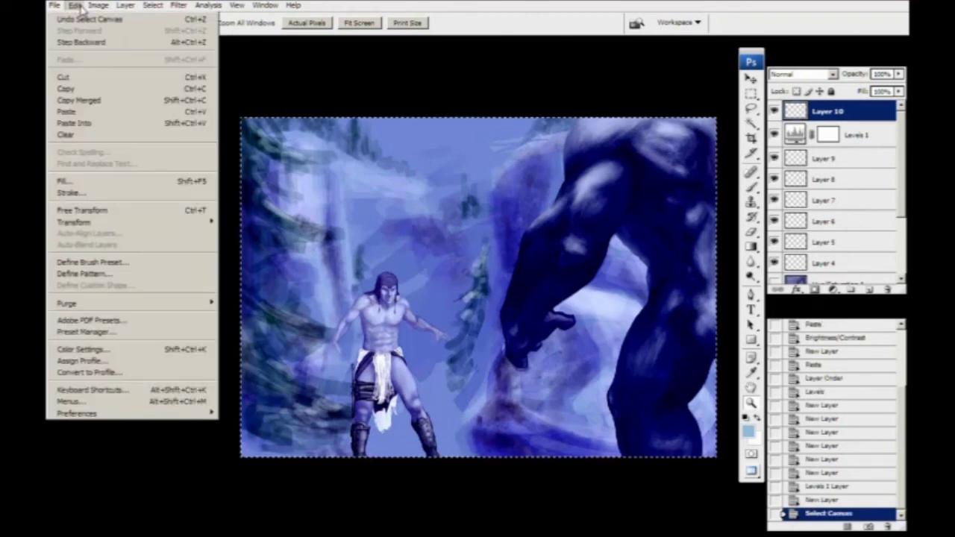
{"action": "left_click", "coordinate": [88, 105]}
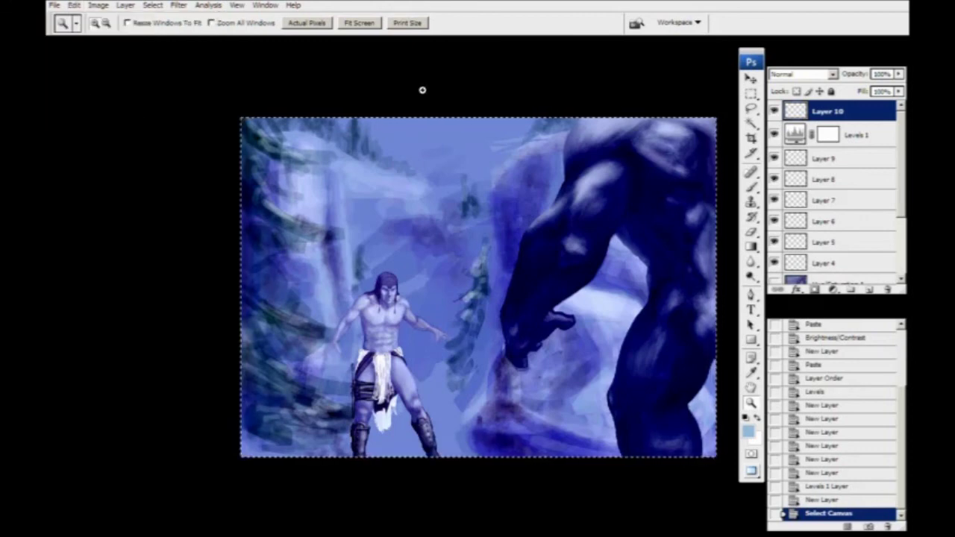
Paste the merged image onto another new layer at the top of the stack.
{"action": "left_click", "coordinate": [868, 289]}
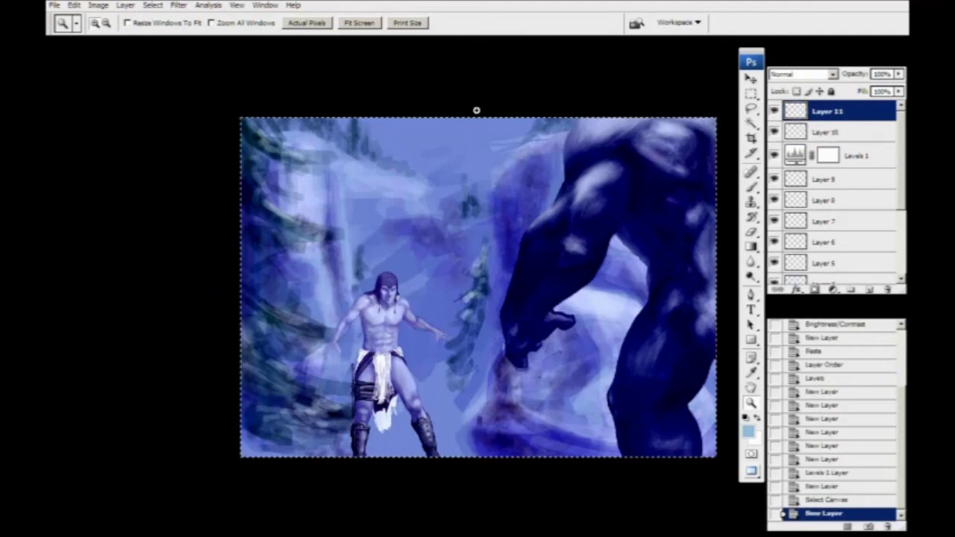
{"action": "left_click", "coordinate": [75, 5]}
{"action": "left_click", "coordinate": [113, 111]}
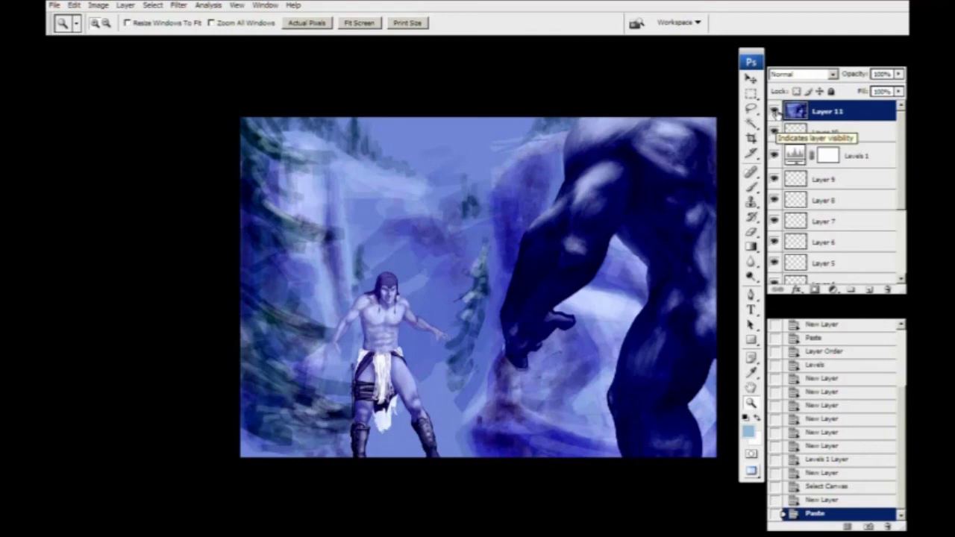
Hide Layer 10 and compare the merged copy with the layered version by toggling Layer 11 and Levels 1.
{"action": "left_click", "coordinate": [774, 111]}
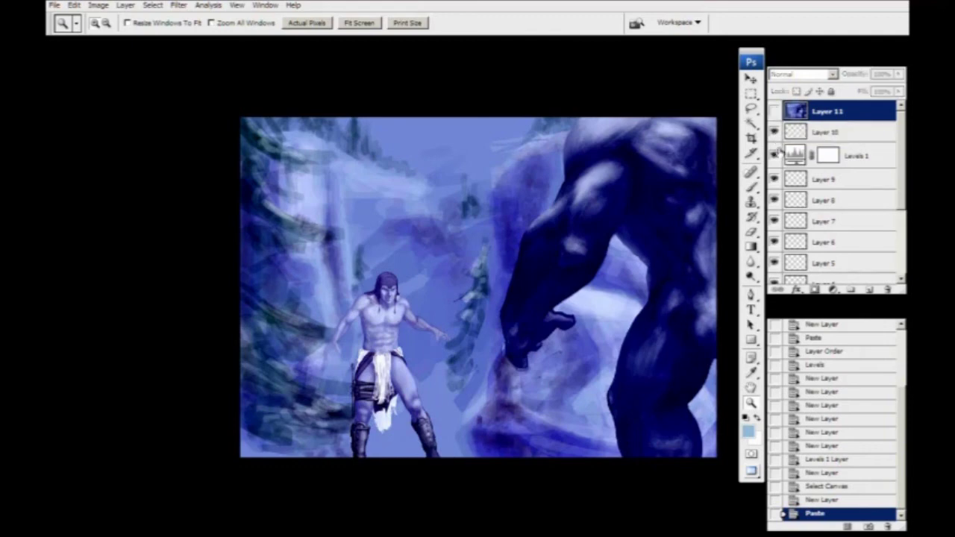
{"action": "left_click", "coordinate": [774, 132]}
{"action": "left_click", "coordinate": [774, 155]}
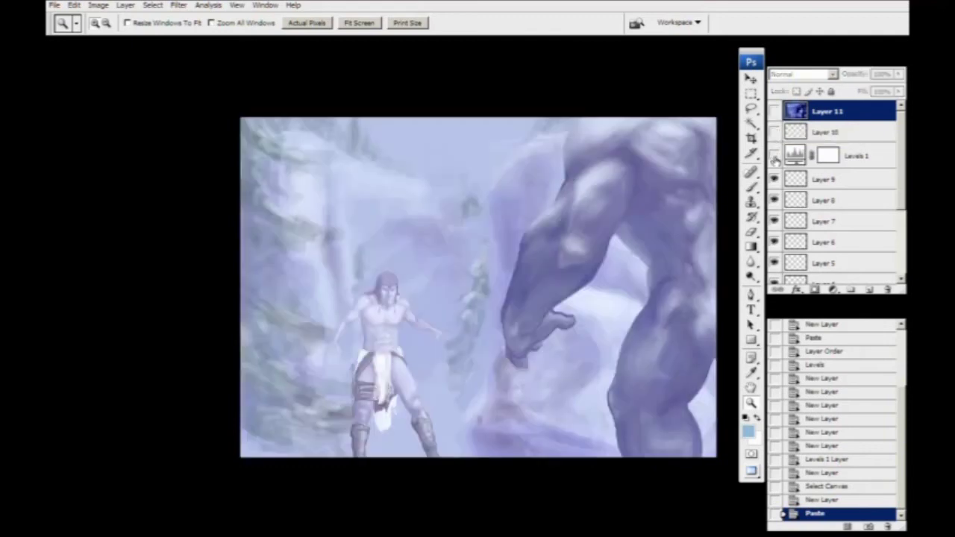
{"action": "left_click", "coordinate": [774, 156]}
{"action": "left_click", "coordinate": [775, 155]}
{"action": "left_click", "coordinate": [775, 156]}
{"action": "left_click", "coordinate": [774, 112]}
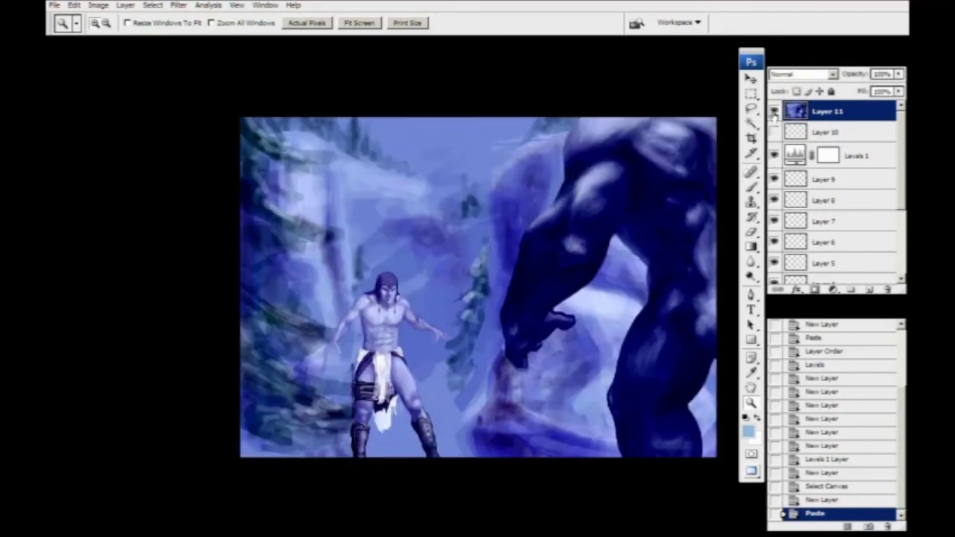
Hide Levels 1 and Layers 9 to 4, and toggle Layer 11 to check the merged copy against the original.
{"action": "left_click_drag", "start_coordinate": [775, 159], "coordinate": [776, 181]}
{"action": "scroll", "coordinate": [790, 276], "scroll_direction": "down", "scroll_amount": 5}
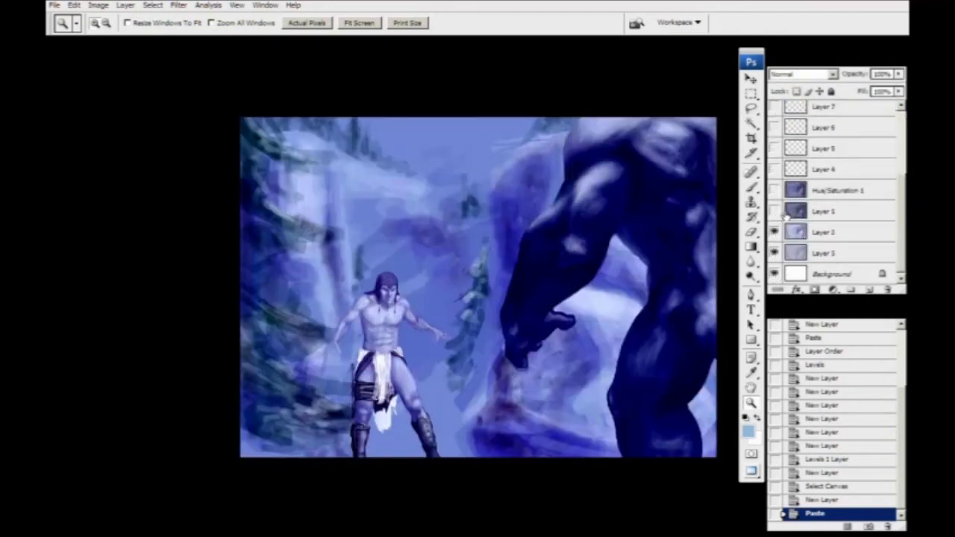
{"action": "scroll", "coordinate": [779, 265], "scroll_direction": "up", "scroll_amount": 5}
{"action": "left_click", "coordinate": [774, 111]}
{"action": "left_click", "coordinate": [774, 111]}
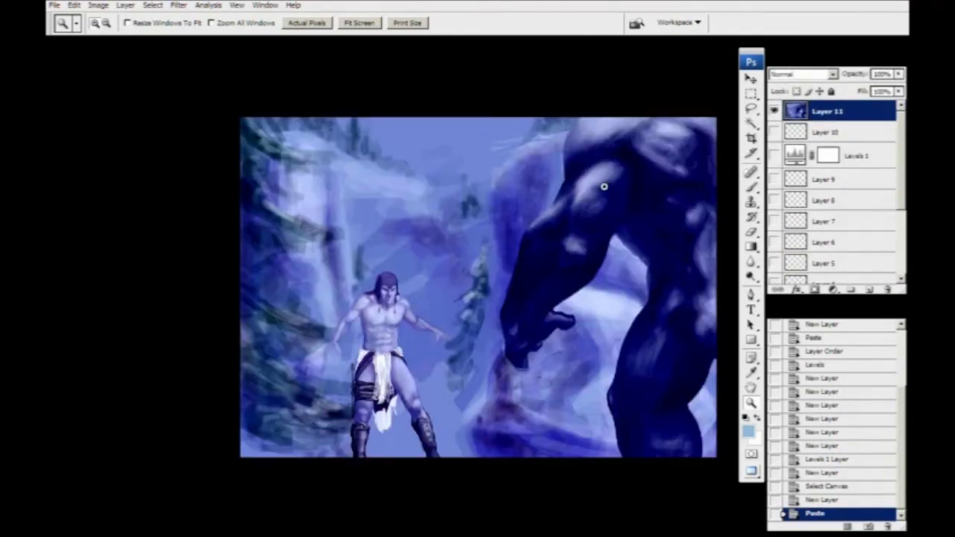
{"action": "left_click", "coordinate": [774, 111]}
{"action": "left_click", "coordinate": [774, 111]}
Add an empty layer above Layer 11 and set the Brush tool's foreground colour to a muted yellow.
{"action": "left_click", "coordinate": [869, 289]}
{"action": "left_click", "coordinate": [816, 134]}
{"action": "left_click", "coordinate": [823, 112]}
{"action": "key", "text": "b"}
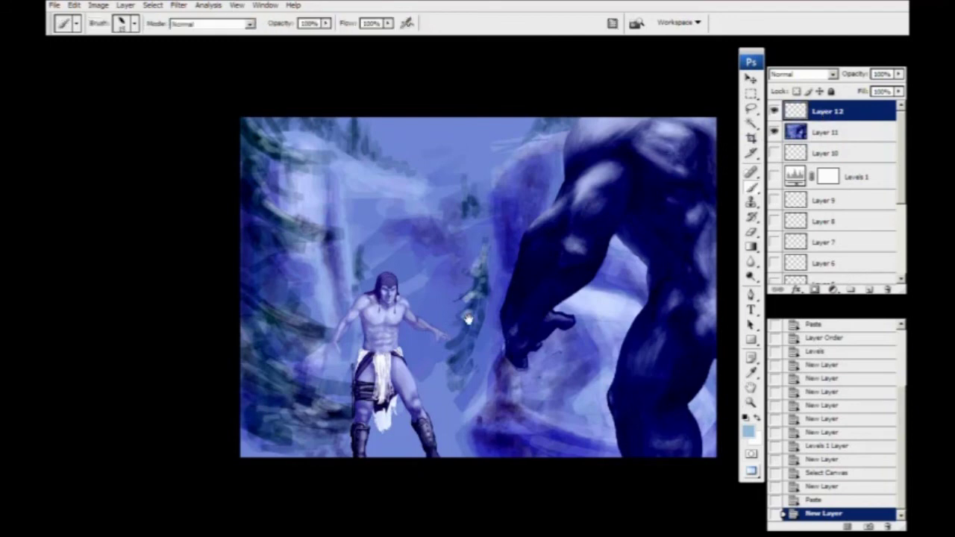
{"action": "left_click_drag", "start_coordinate": [469, 319], "coordinate": [379, 303]}
{"action": "left_click", "coordinate": [746, 431]}
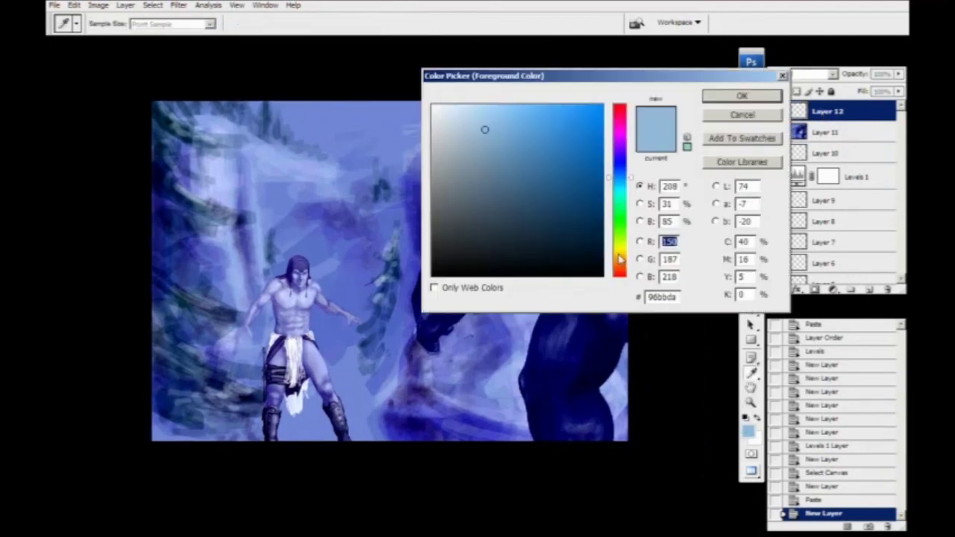
{"action": "left_click", "coordinate": [619, 255]}
{"action": "mouse_move", "coordinate": [549, 154]}
{"action": "left_mouse_down"}
{"action": "mouse_move", "coordinate": [529, 137]}
{"action": "mouse_move", "coordinate": [513, 143]}
{"action": "left_mouse_up"}
{"action": "left_click", "coordinate": [558, 337]}
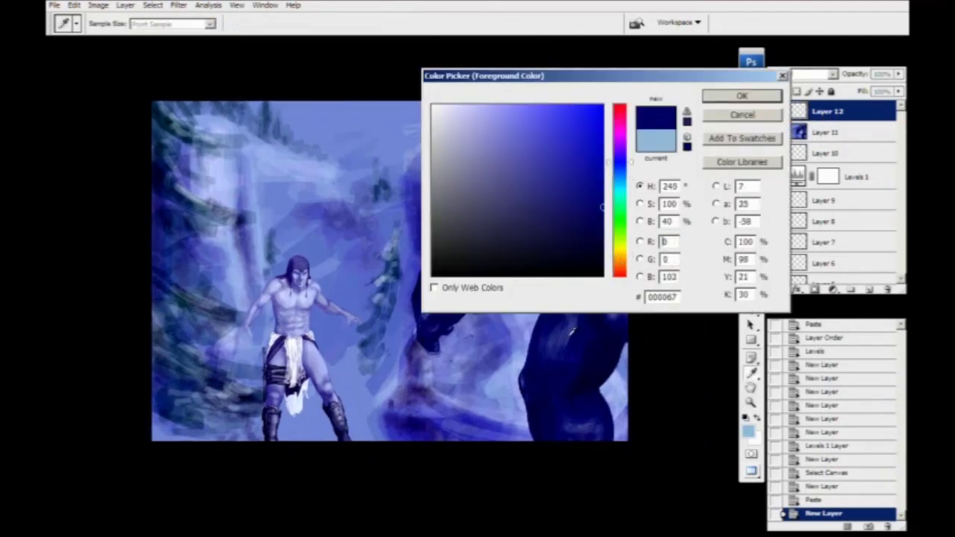
{"action": "left_click", "coordinate": [619, 254]}
{"action": "mouse_move", "coordinate": [542, 187]}
{"action": "left_mouse_down"}
{"action": "mouse_move", "coordinate": [524, 112]}
{"action": "mouse_move", "coordinate": [524, 159]}
{"action": "left_mouse_up"}
{"action": "key", "text": "Return"}
Brush yellow light strokes along the underside of the creature's forearm, switching to the rounder 15 px brush tip.
{"action": "left_click_drag", "start_coordinate": [401, 295], "coordinate": [434, 315]}
{"action": "mouse_move", "coordinate": [499, 224]}
{"action": "left_mouse_down"}
{"action": "mouse_move", "coordinate": [515, 251]}
{"action": "mouse_move", "coordinate": [456, 299]}
{"action": "left_mouse_up"}
{"action": "right_click", "coordinate": [483, 256]}
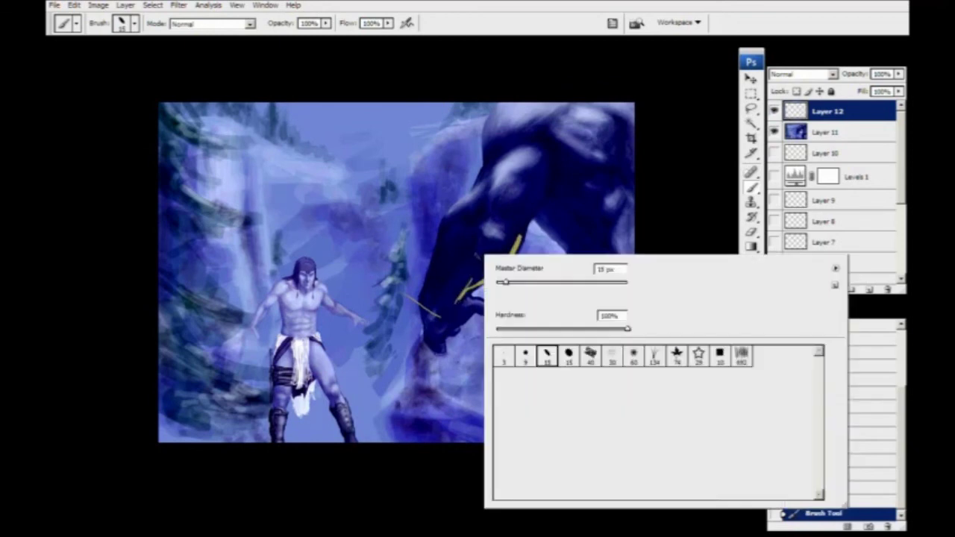
{"action": "left_click", "coordinate": [568, 355]}
{"action": "left_click", "coordinate": [574, 237]}
{"action": "left_click_drag", "start_coordinate": [518, 244], "coordinate": [456, 304]}
Set the brush opacity to 70% and paint yellow light on the creature's forearm edge, elbow, upper arm and shoulder.
{"action": "key", "text": "7"}
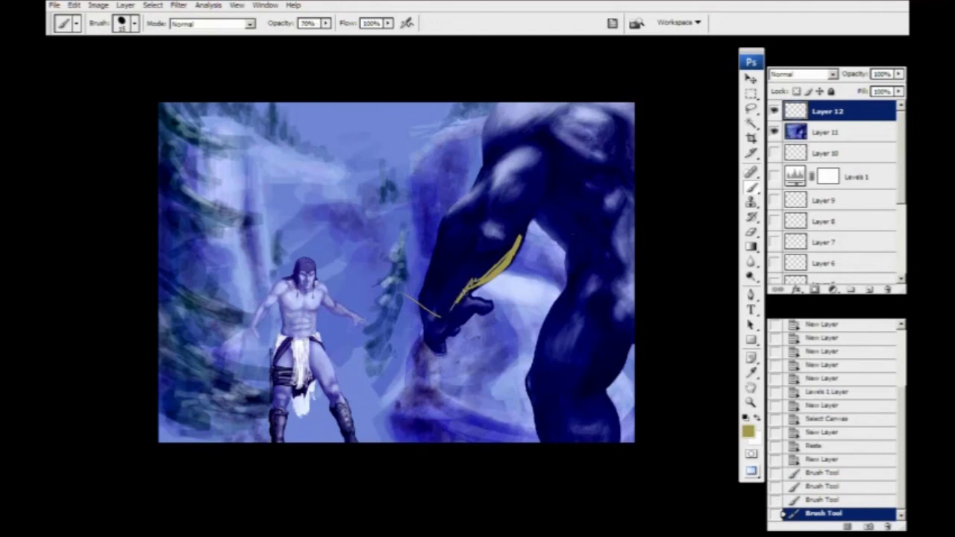
{"action": "mouse_move", "coordinate": [505, 250]}
{"action": "left_mouse_down"}
{"action": "mouse_move", "coordinate": [464, 282]}
{"action": "mouse_move", "coordinate": [446, 314]}
{"action": "left_mouse_up"}
{"action": "left_click_drag", "start_coordinate": [517, 233], "coordinate": [489, 262]}
{"action": "left_click_drag", "start_coordinate": [515, 209], "coordinate": [500, 238]}
{"action": "mouse_move", "coordinate": [541, 187]}
{"action": "left_mouse_down"}
{"action": "mouse_move", "coordinate": [519, 224]}
{"action": "mouse_move", "coordinate": [543, 153]}
{"action": "mouse_move", "coordinate": [546, 183]}
{"action": "left_mouse_up"}
{"action": "mouse_move", "coordinate": [539, 135]}
{"action": "left_mouse_down"}
{"action": "mouse_move", "coordinate": [543, 146]}
{"action": "mouse_move", "coordinate": [520, 147]}
{"action": "left_mouse_up"}
Paint yellow light strokes over the creature's torso, waist and leg.
{"action": "left_click_drag", "start_coordinate": [583, 171], "coordinate": [607, 183]}
{"action": "mouse_move", "coordinate": [619, 121]}
{"action": "left_mouse_down"}
{"action": "mouse_move", "coordinate": [628, 169]}
{"action": "mouse_move", "coordinate": [594, 171]}
{"action": "mouse_move", "coordinate": [633, 197]}
{"action": "left_mouse_up"}
{"action": "mouse_move", "coordinate": [608, 178]}
{"action": "left_mouse_down"}
{"action": "mouse_move", "coordinate": [581, 171]}
{"action": "mouse_move", "coordinate": [616, 195]}
{"action": "left_mouse_up"}
{"action": "mouse_move", "coordinate": [634, 324]}
{"action": "left_mouse_down"}
{"action": "mouse_move", "coordinate": [625, 333]}
{"action": "mouse_move", "coordinate": [584, 326]}
{"action": "mouse_move", "coordinate": [618, 342]}
{"action": "mouse_move", "coordinate": [589, 390]}
{"action": "left_mouse_up"}
{"action": "left_click_drag", "start_coordinate": [622, 345], "coordinate": [575, 381]}
{"action": "mouse_move", "coordinate": [602, 381]}
{"action": "left_mouse_down"}
{"action": "mouse_move", "coordinate": [572, 380]}
{"action": "mouse_move", "coordinate": [612, 432]}
{"action": "mouse_move", "coordinate": [602, 448]}
{"action": "mouse_move", "coordinate": [577, 406]}
{"action": "left_mouse_up"}
{"action": "left_click_drag", "start_coordinate": [605, 218], "coordinate": [610, 229]}
{"action": "left_click_drag", "start_coordinate": [613, 243], "coordinate": [618, 259]}
Add yellow accents to the creature's chest, inner elbow and outer forearm.
{"action": "left_click_drag", "start_coordinate": [573, 171], "coordinate": [552, 194]}
{"action": "left_click_drag", "start_coordinate": [552, 194], "coordinate": [566, 197]}
{"action": "left_click_drag", "start_coordinate": [507, 201], "coordinate": [522, 228]}
{"action": "mouse_move", "coordinate": [498, 182]}
{"action": "left_mouse_down"}
{"action": "mouse_move", "coordinate": [456, 224]}
{"action": "mouse_move", "coordinate": [446, 264]}
{"action": "left_mouse_up"}
{"action": "mouse_move", "coordinate": [443, 278]}
{"action": "left_mouse_down"}
{"action": "mouse_move", "coordinate": [439, 314]}
{"action": "mouse_move", "coordinate": [486, 311]}
{"action": "mouse_move", "coordinate": [451, 332]}
{"action": "left_mouse_up"}
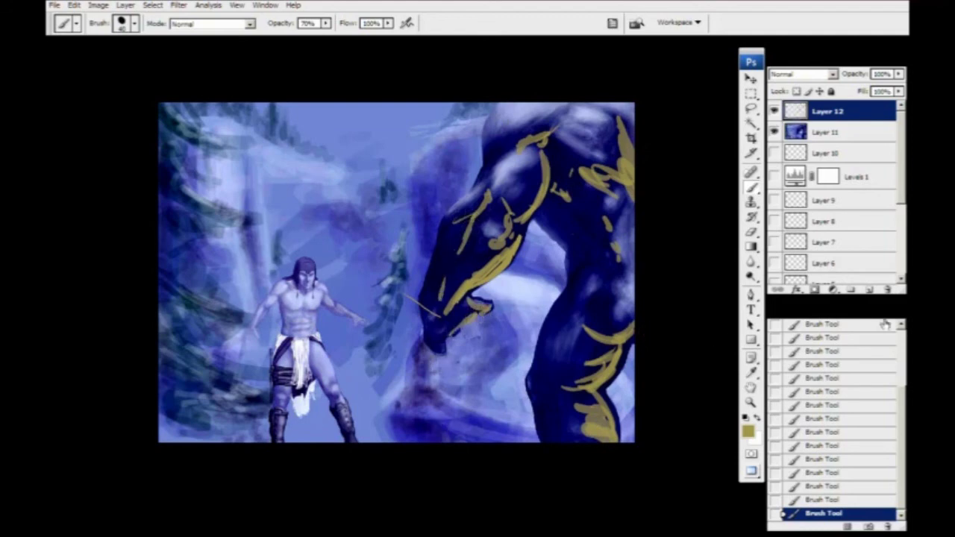
Compare the creature with and without the yellow light by toggling Layer 12, and check Layer 11 beneath it.
{"action": "left_click", "coordinate": [775, 111]}
{"action": "left_click", "coordinate": [774, 111]}
{"action": "left_click", "coordinate": [774, 111]}
{"action": "left_click", "coordinate": [774, 134]}
{"action": "left_click", "coordinate": [774, 133]}
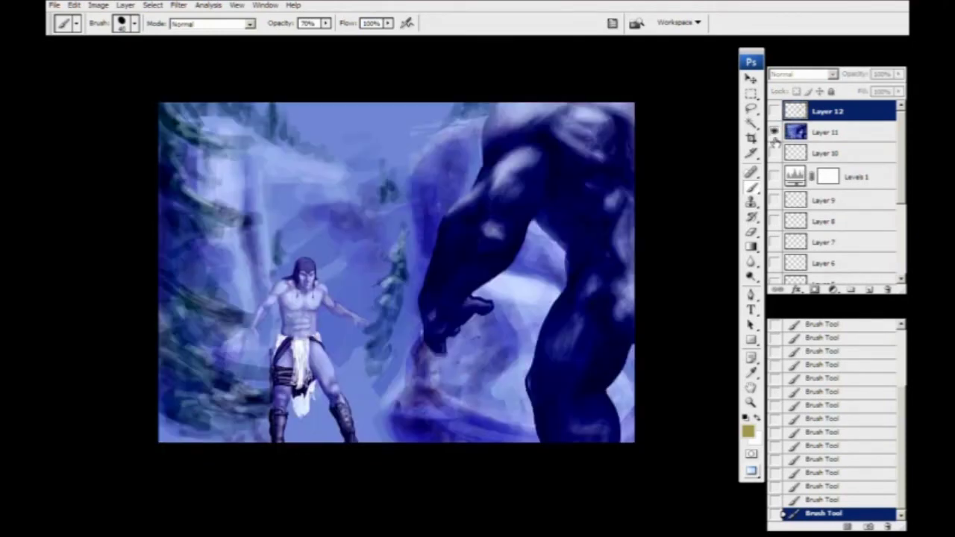